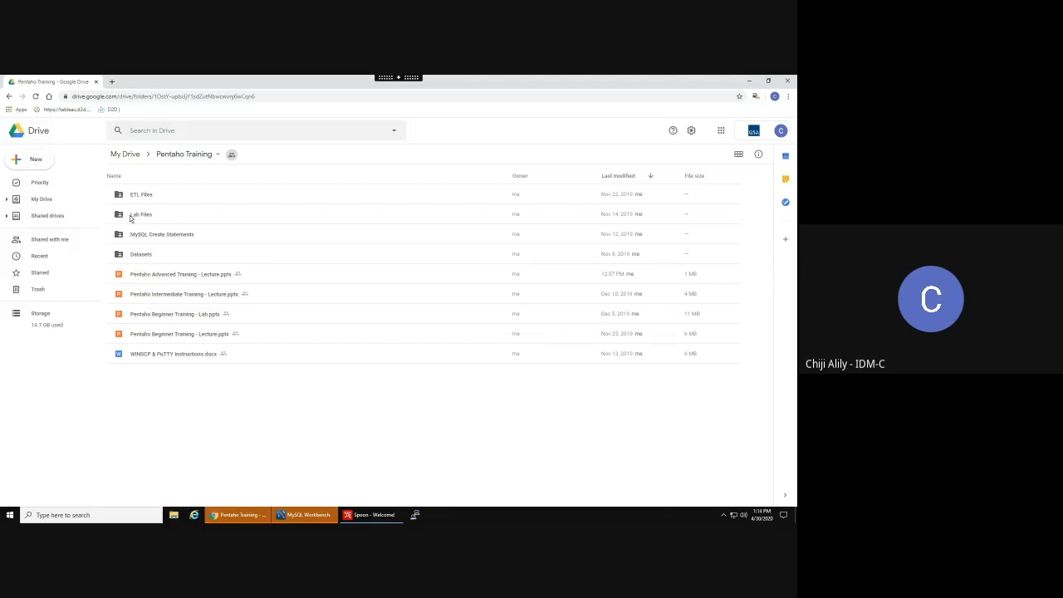
# - Open the Lab Files > Advanced folder in Google Drive, then launch File Explorer
pyautogui.doubleClick(131, 217)
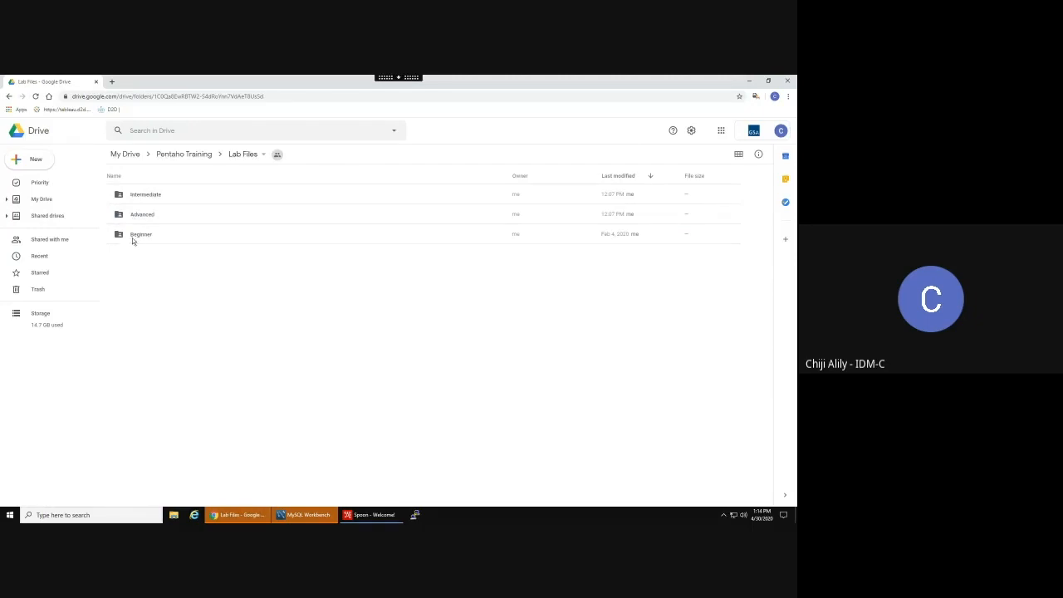
pyautogui.doubleClick(143, 216)
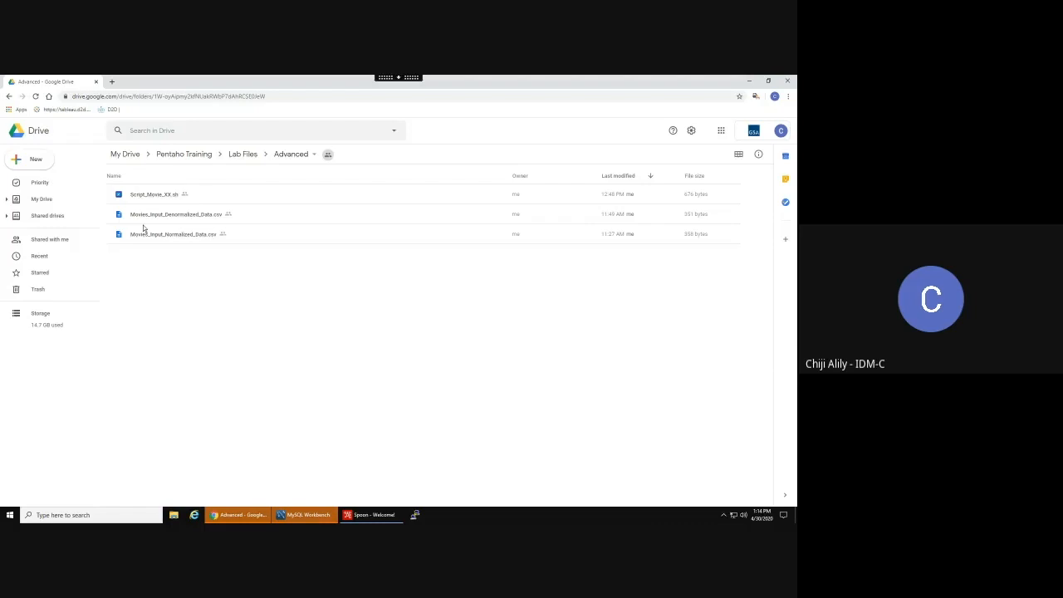
pyautogui.click(175, 515)
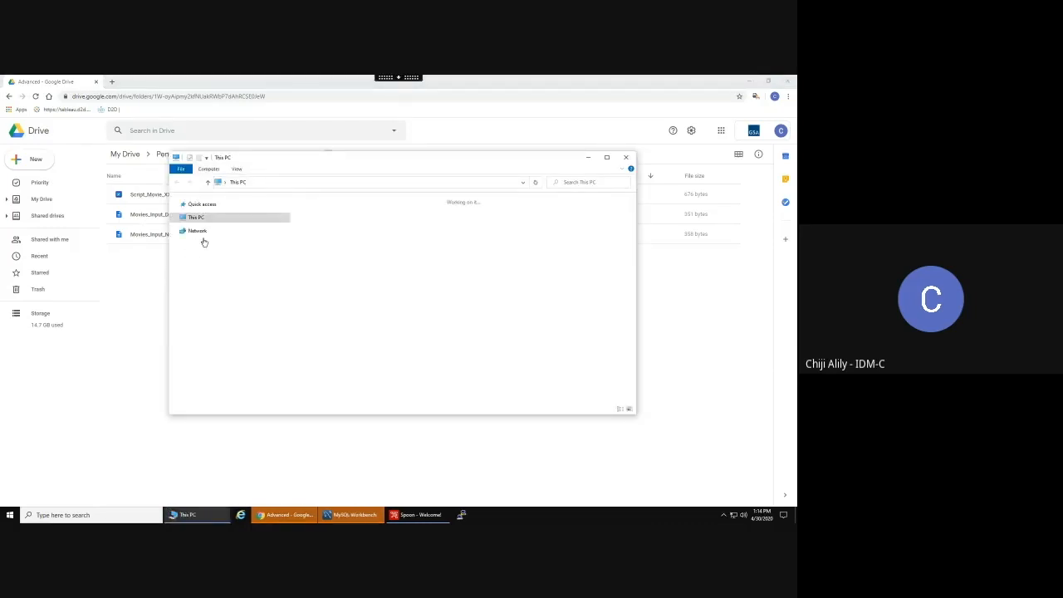
# - Open Movies_Input_Normalized_Data.csv from Downloads in Excel and minimize the Explorer window
pyautogui.click(204, 235)
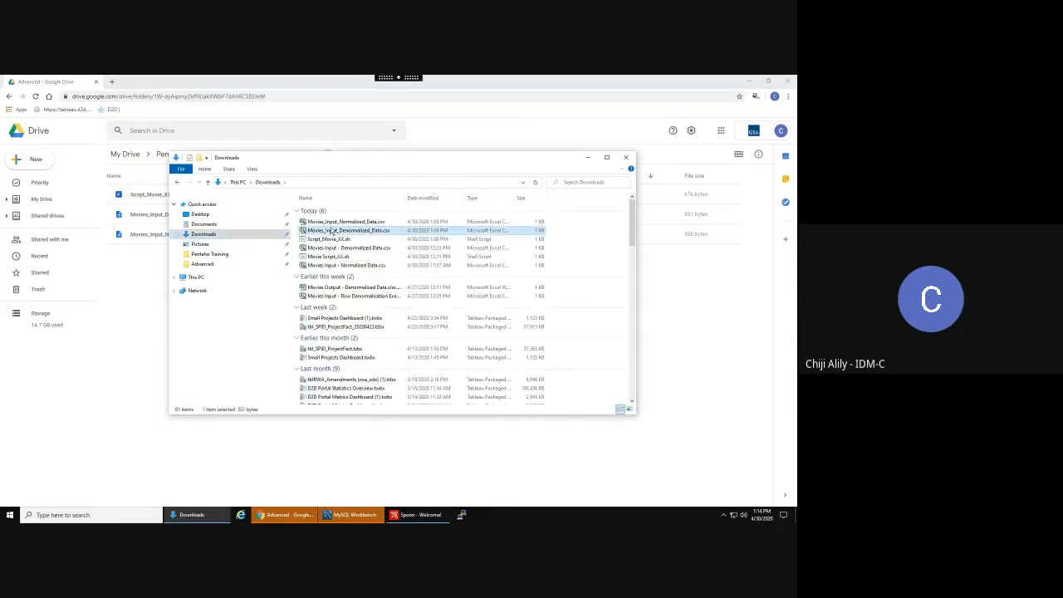
pyautogui.doubleClick(336, 222)
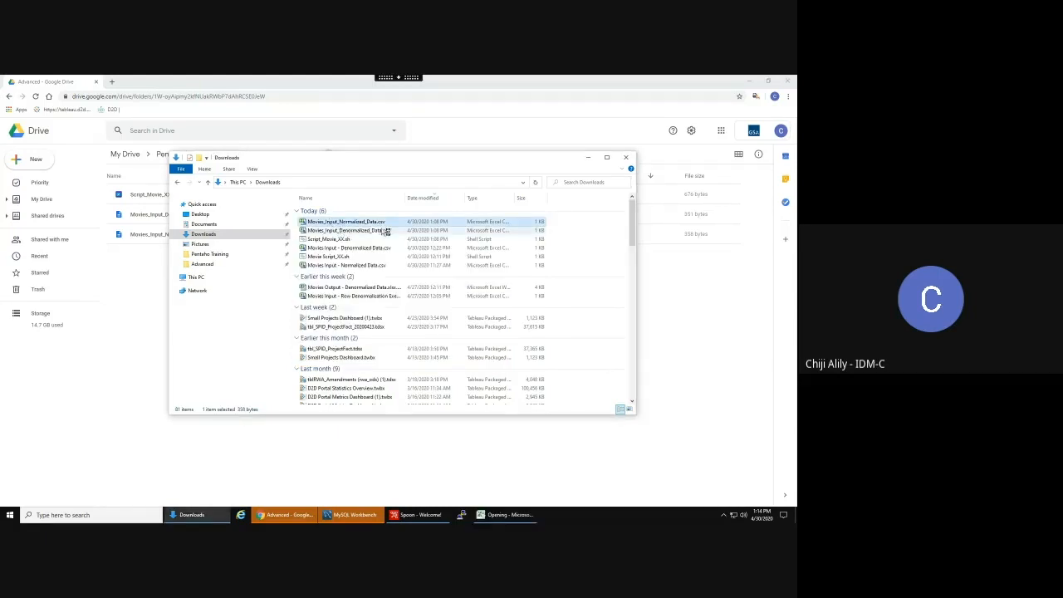
pyautogui.click(591, 160)
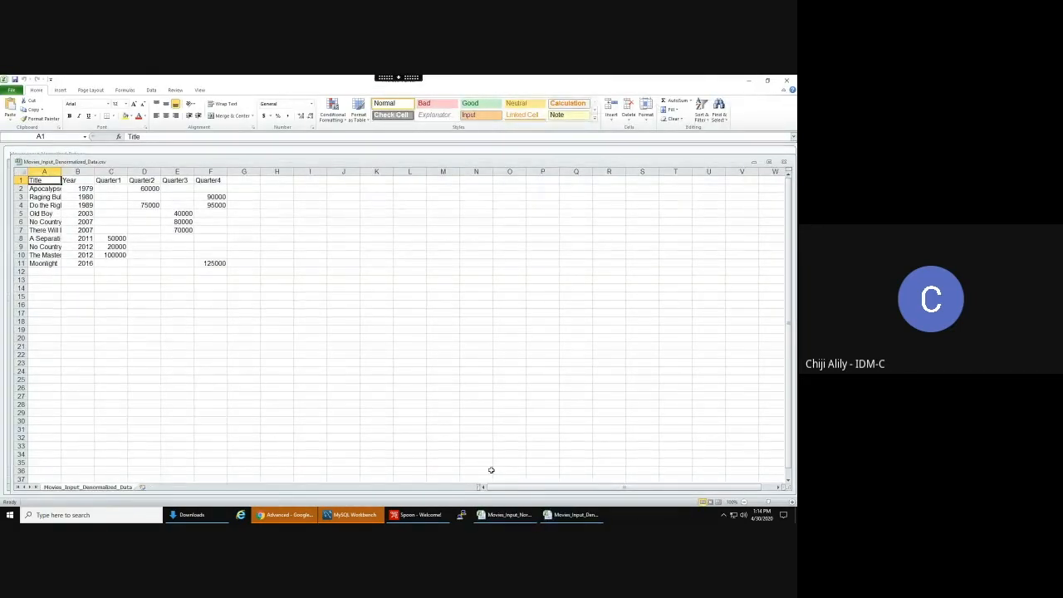
# - Hide Chrome and maximize the Movies_Input_Denormalized_Data workbook in Excel
pyautogui.click(283, 515)
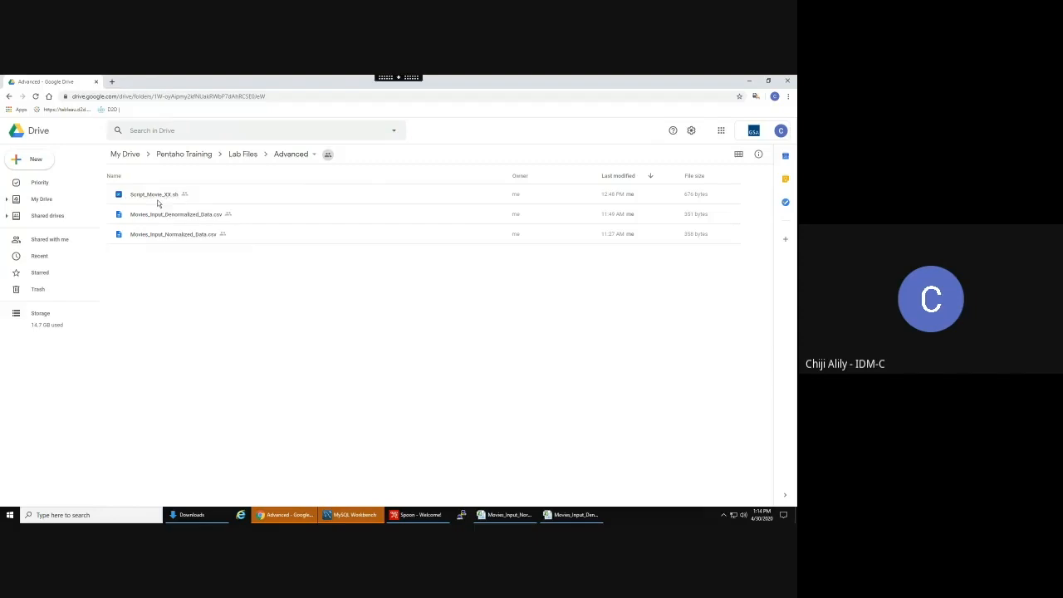
pyautogui.click(748, 81)
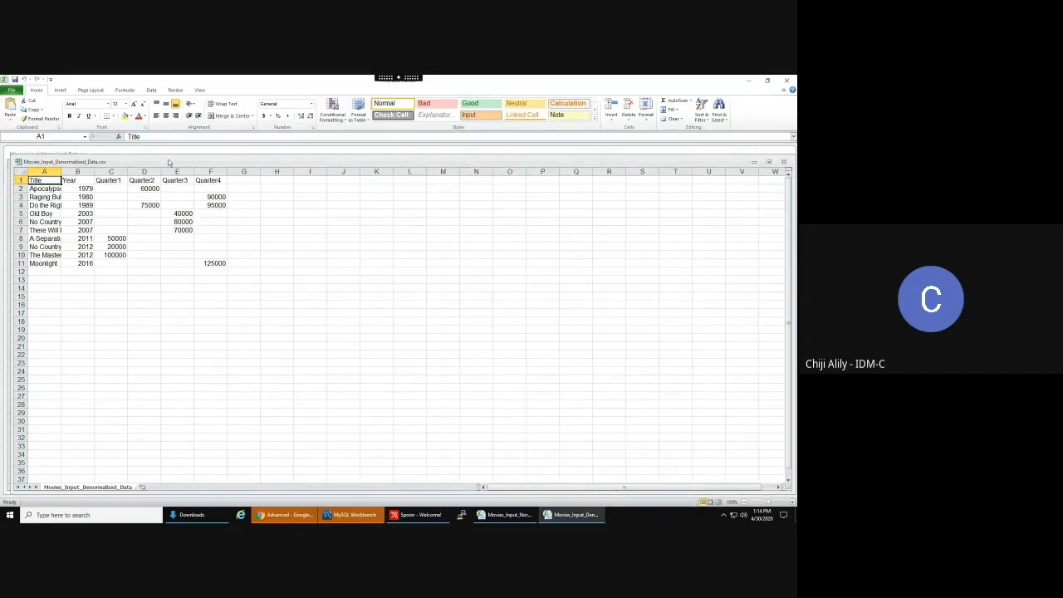
pyautogui.moveTo(165, 166); pyautogui.dragTo(151, 150)
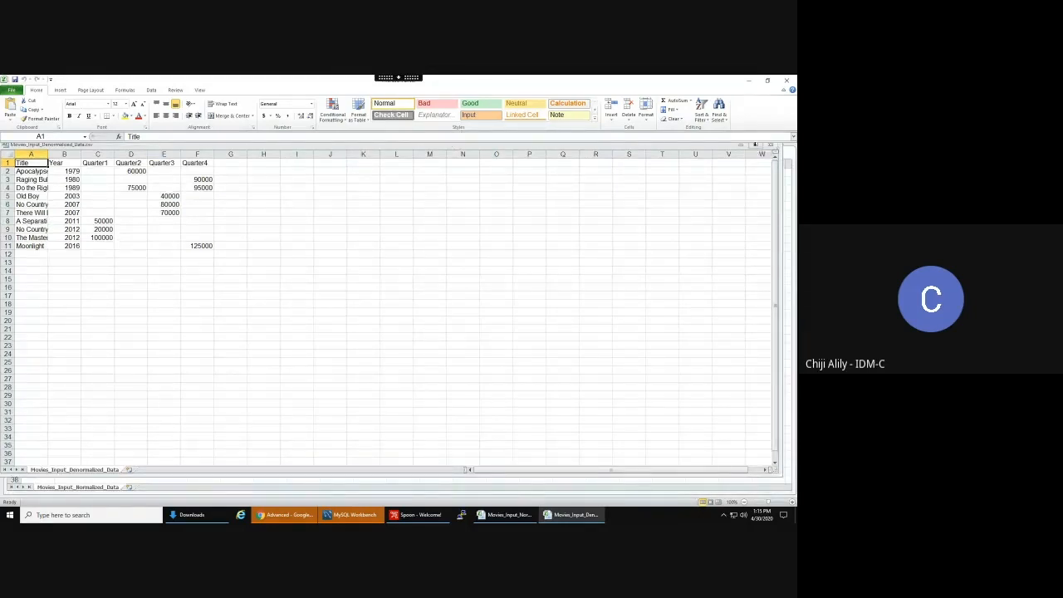
pyautogui.click(756, 147)
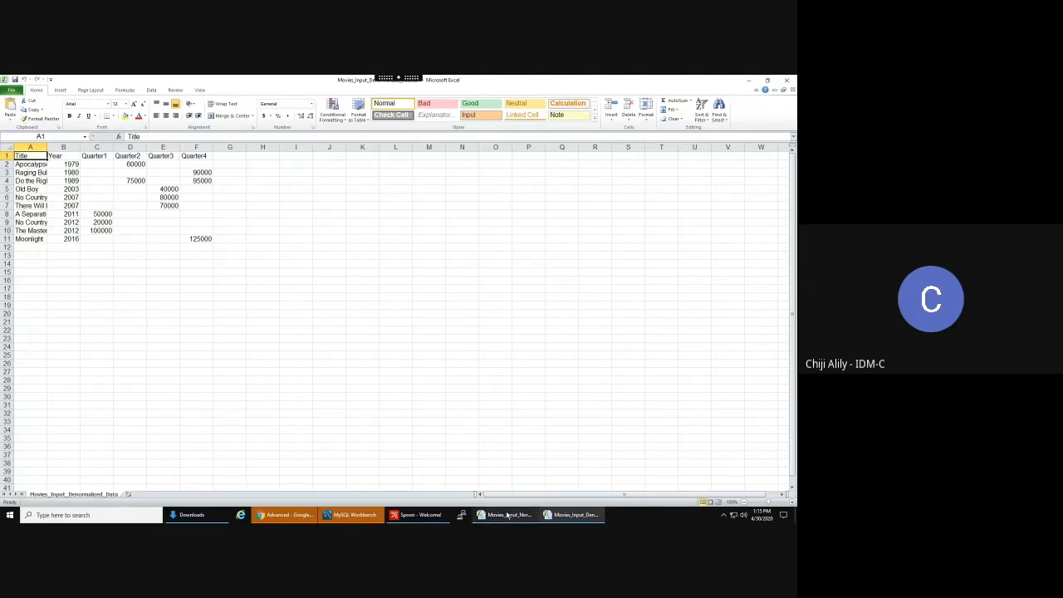
pyautogui.moveTo(506, 516)
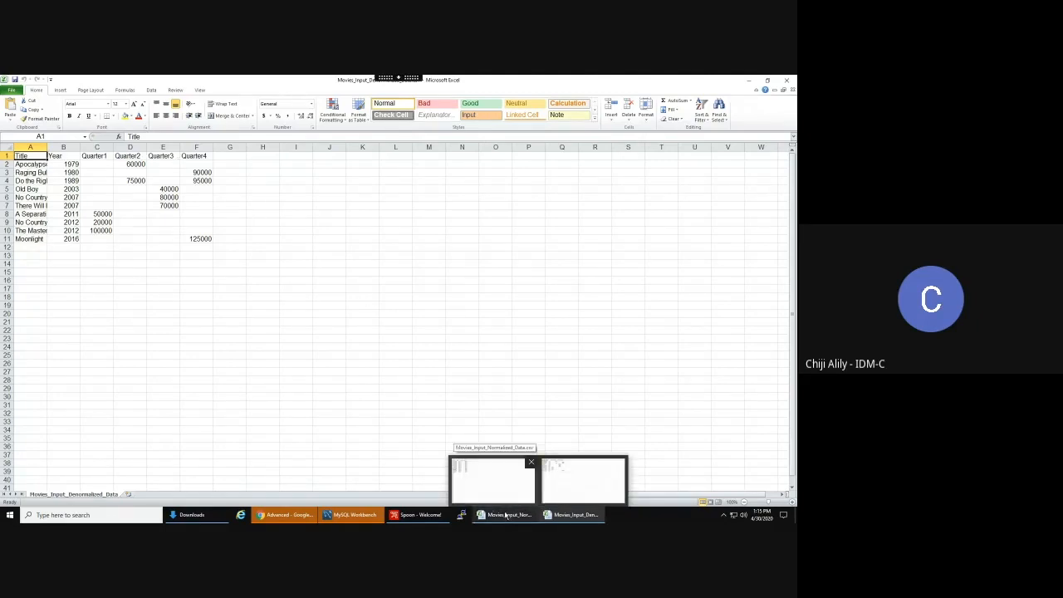
# - In the normalized movie workbook, auto-fit columns A–D to their contents
pyautogui.click(505, 515)
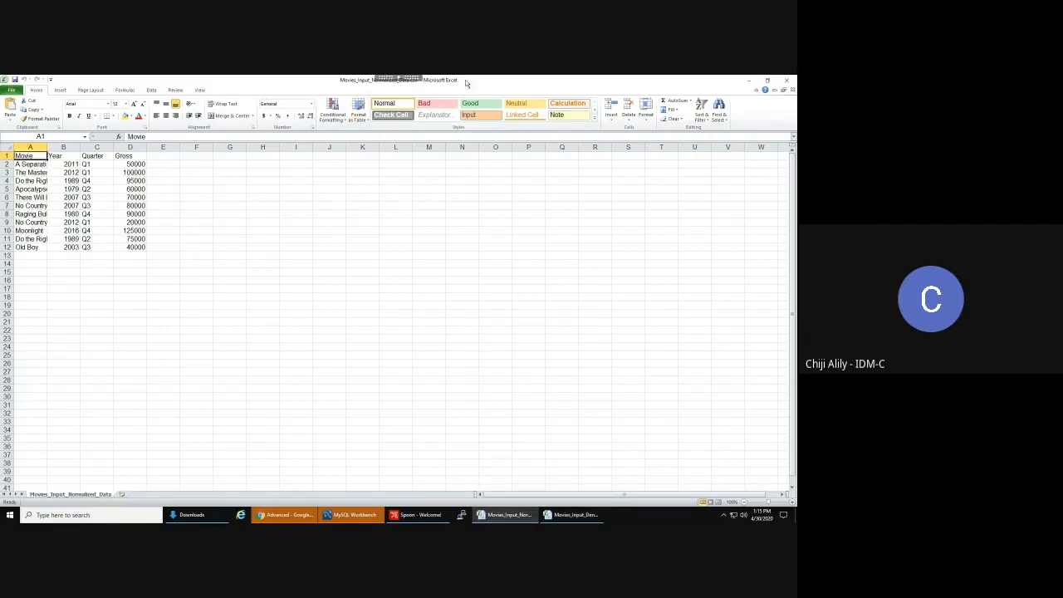
pyautogui.moveTo(397, 81)
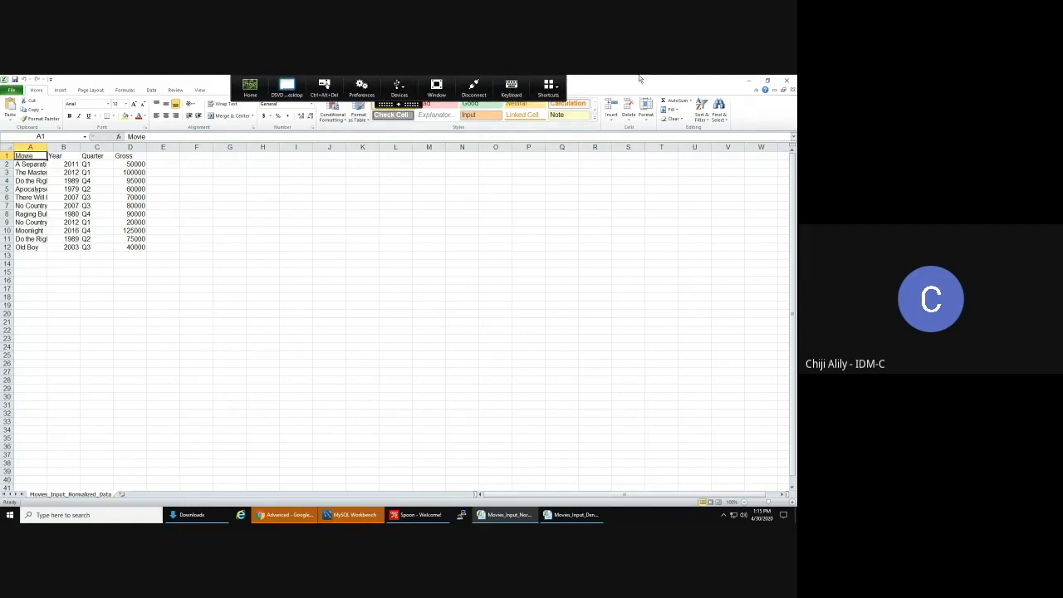
pyautogui.click(506, 221)
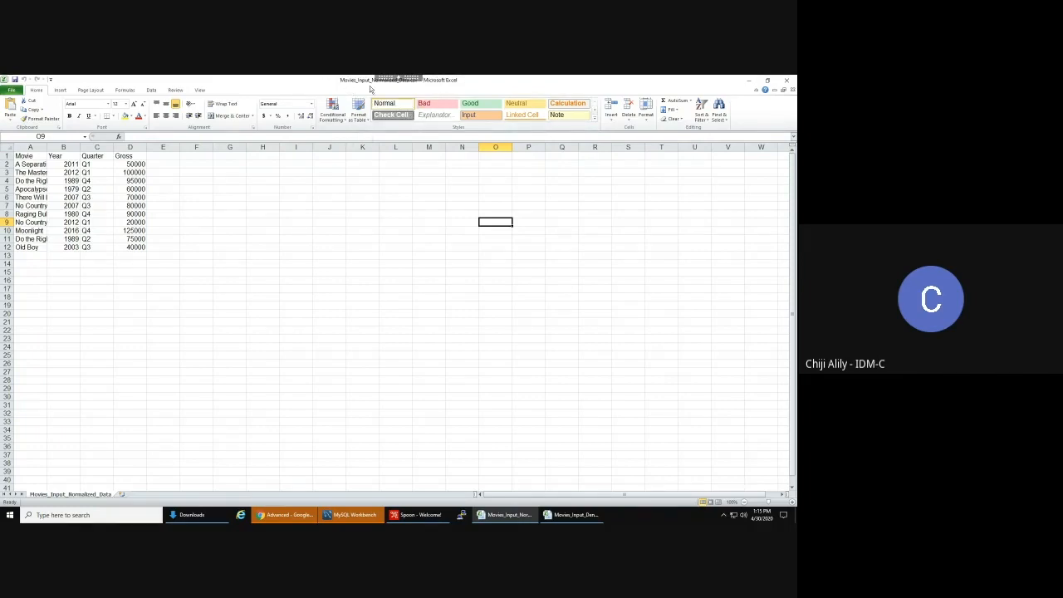
pyautogui.click(38, 147)
pyautogui.keyDown('shift'); pyautogui.click(133, 147); pyautogui.keyUp('shift')
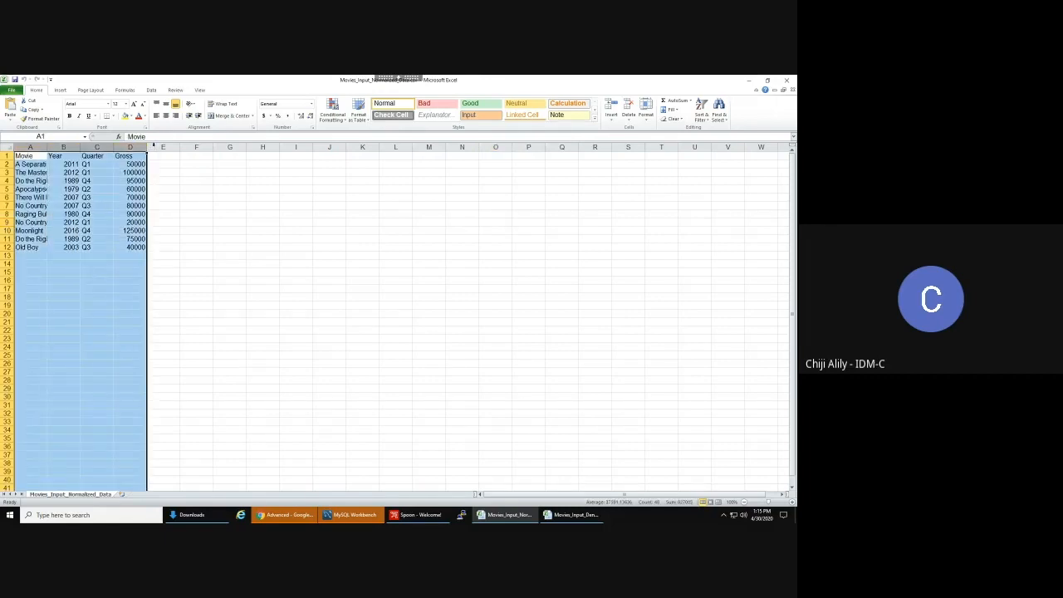
pyautogui.doubleClick(147, 147)
pyautogui.click(83, 155)
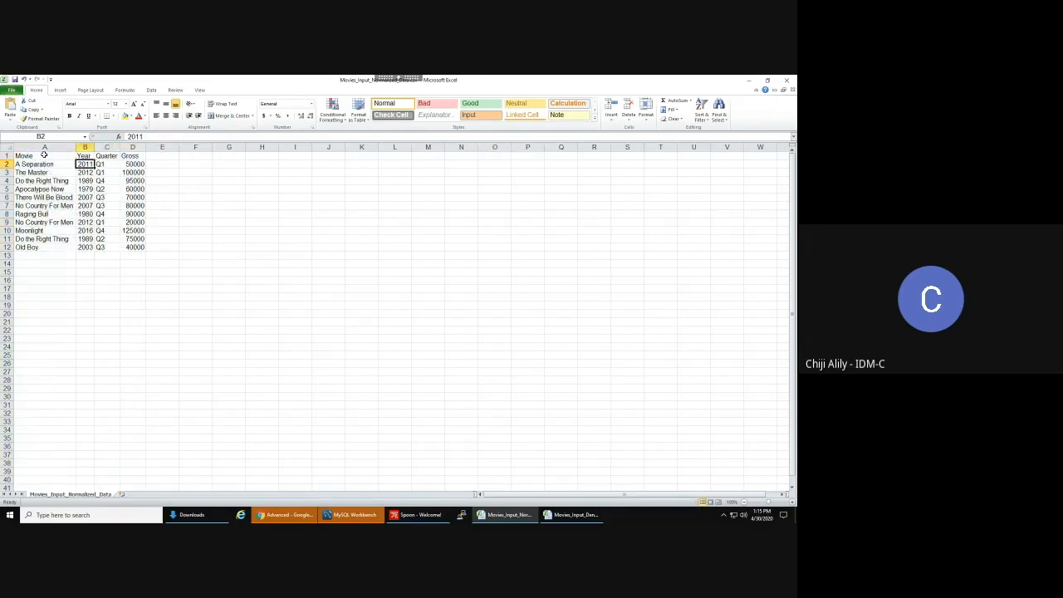
pyautogui.click(42, 155)
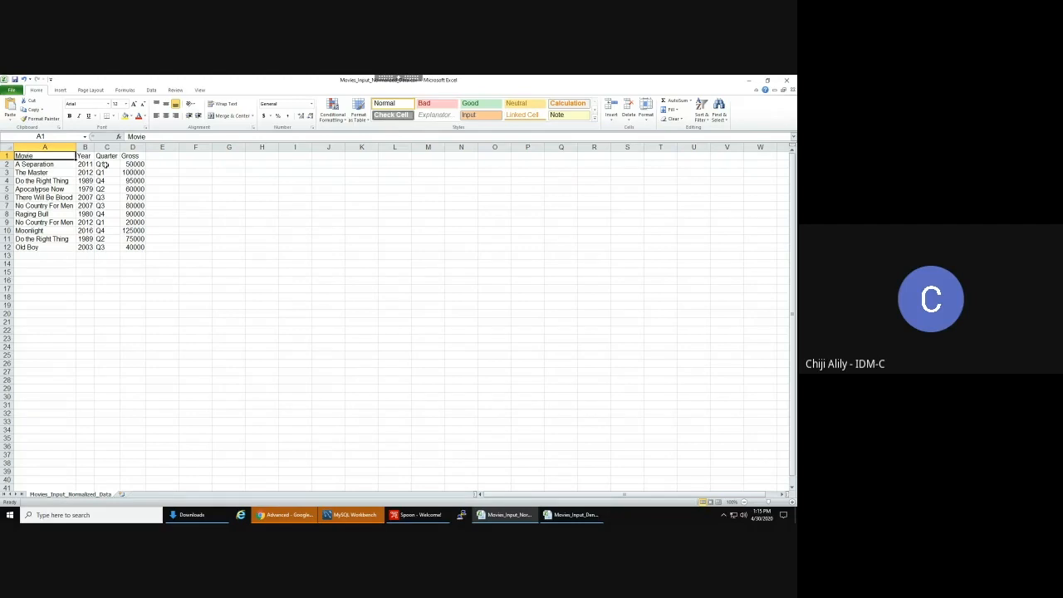
# - Review the Do the Right Thing and No Country For Men rows, then minimize Excel
pyautogui.click(5, 180)
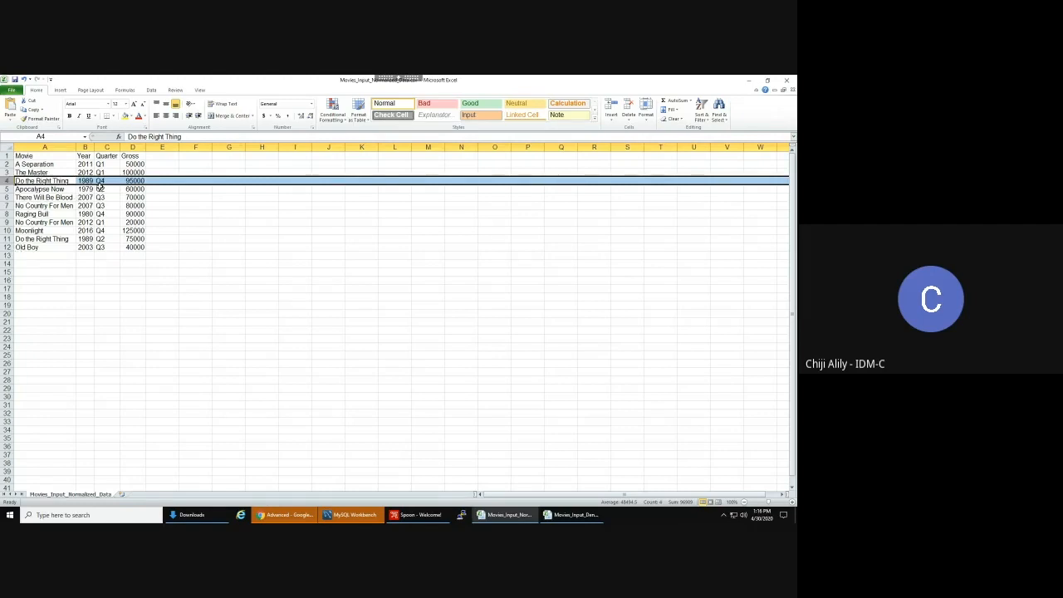
pyautogui.click(45, 240)
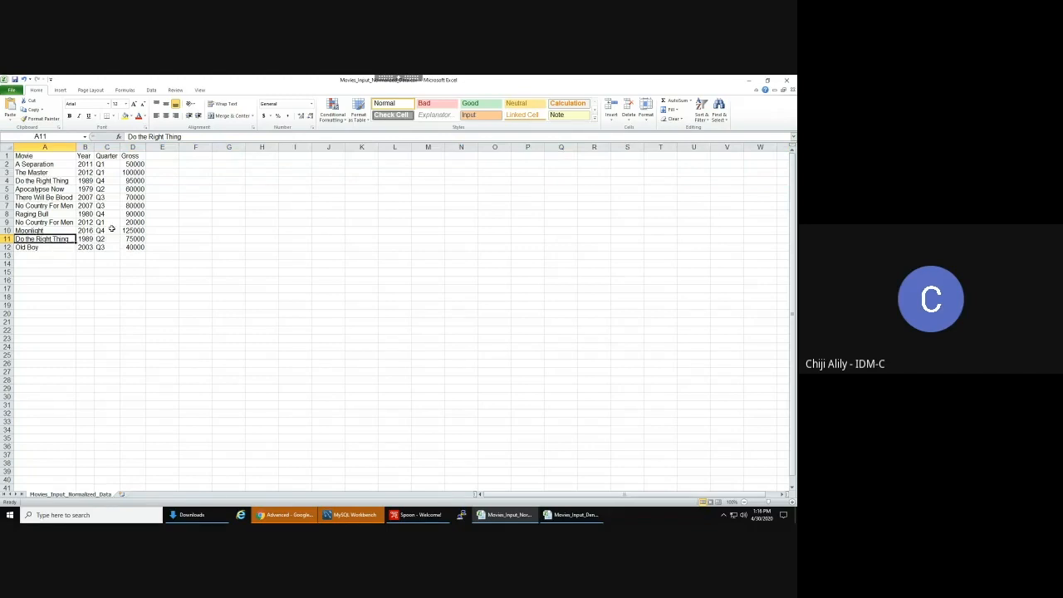
pyautogui.click(44, 222)
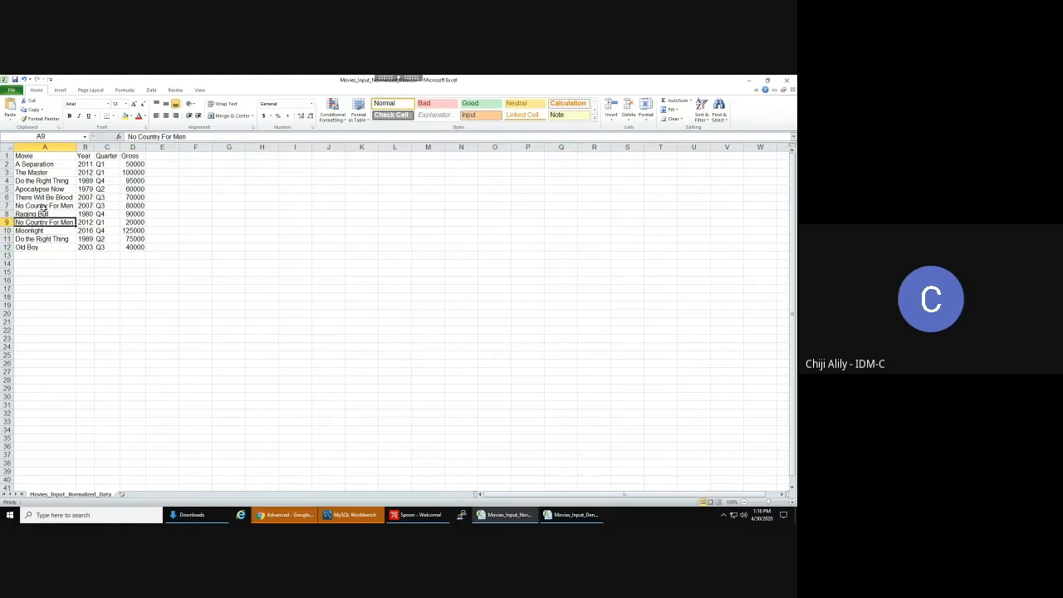
pyautogui.click(27, 156)
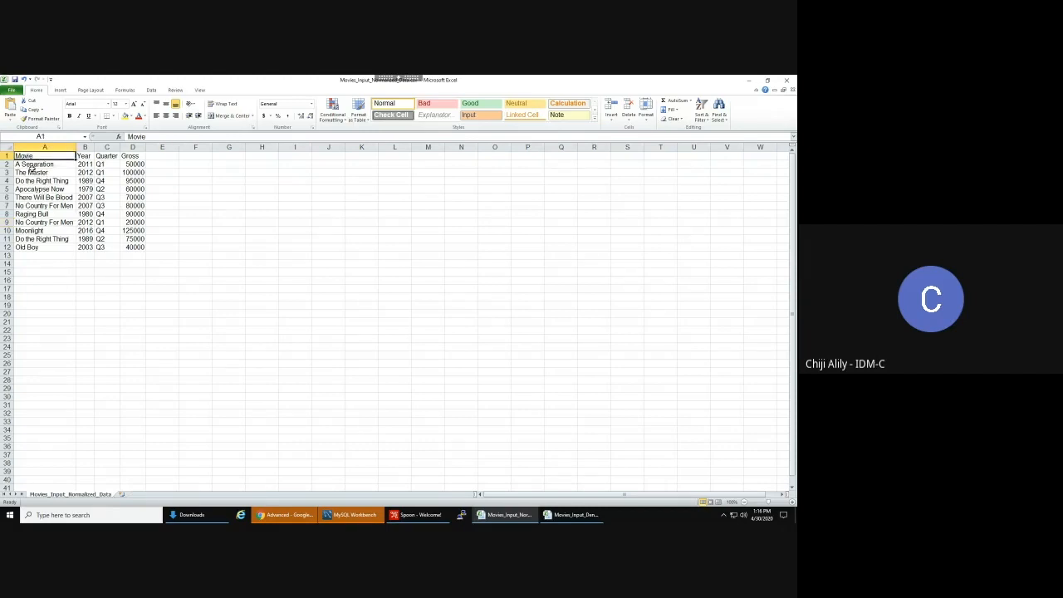
pyautogui.click(747, 81)
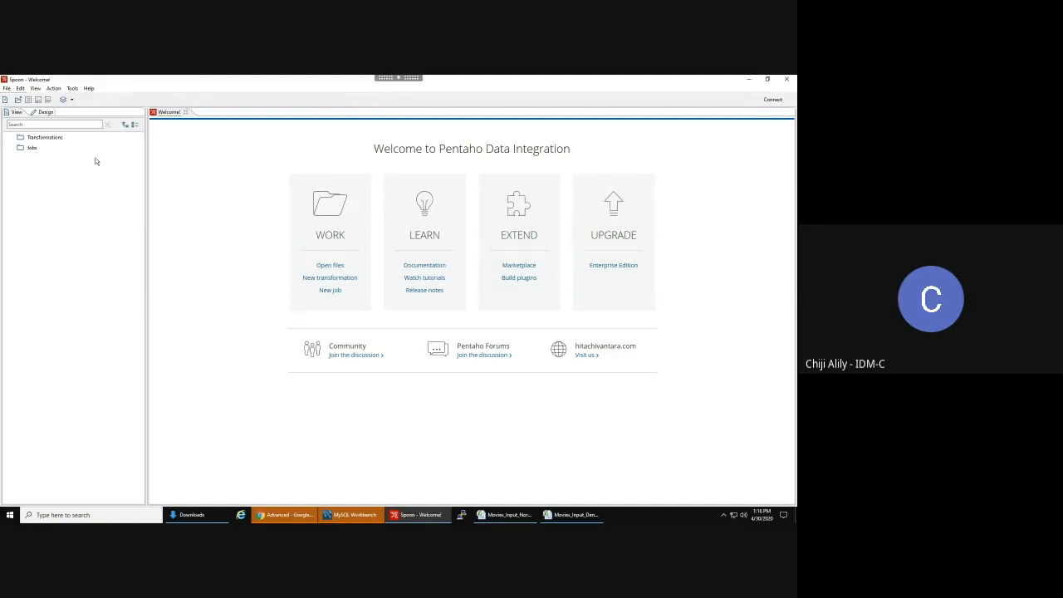
# - Create a new transformation and place a CSV file input step on the canvas
pyautogui.click(7, 89)
pyautogui.moveTo(33, 98)
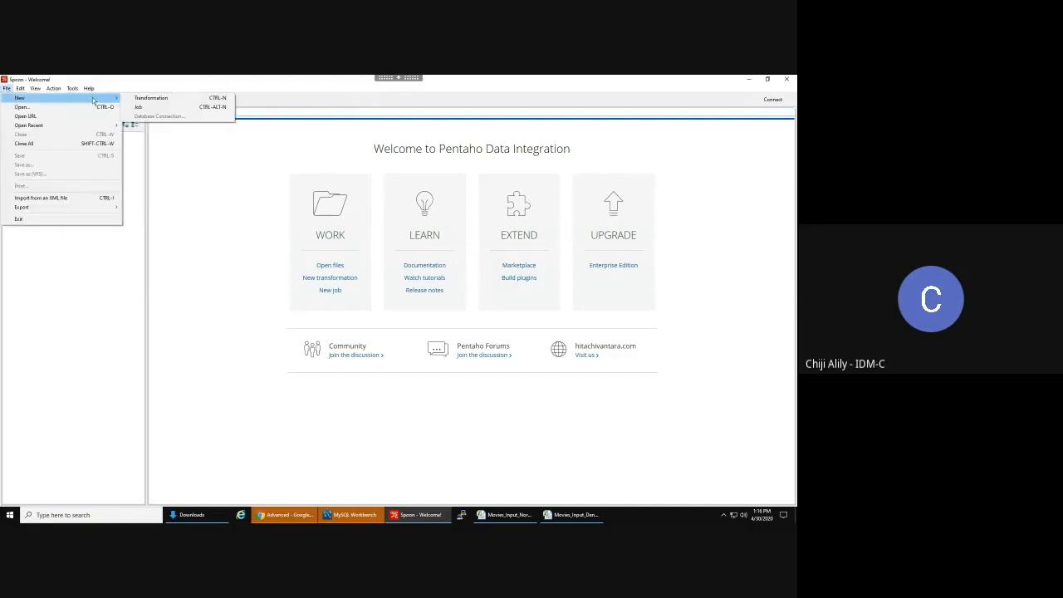
pyautogui.click(158, 99)
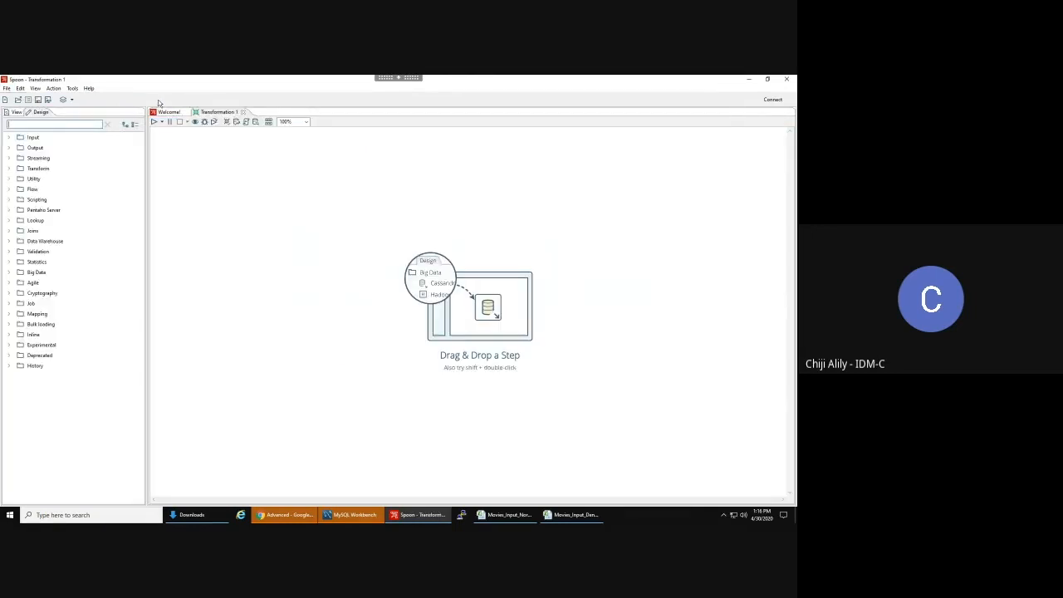
pyautogui.click(10, 137)
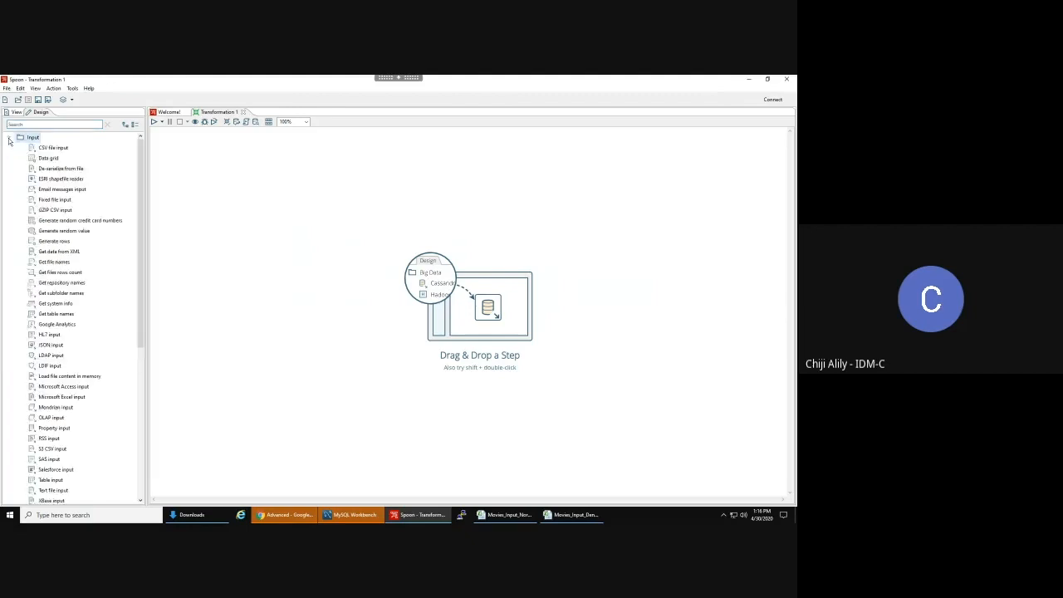
pyautogui.moveTo(53, 148); pyautogui.dragTo(257, 246)
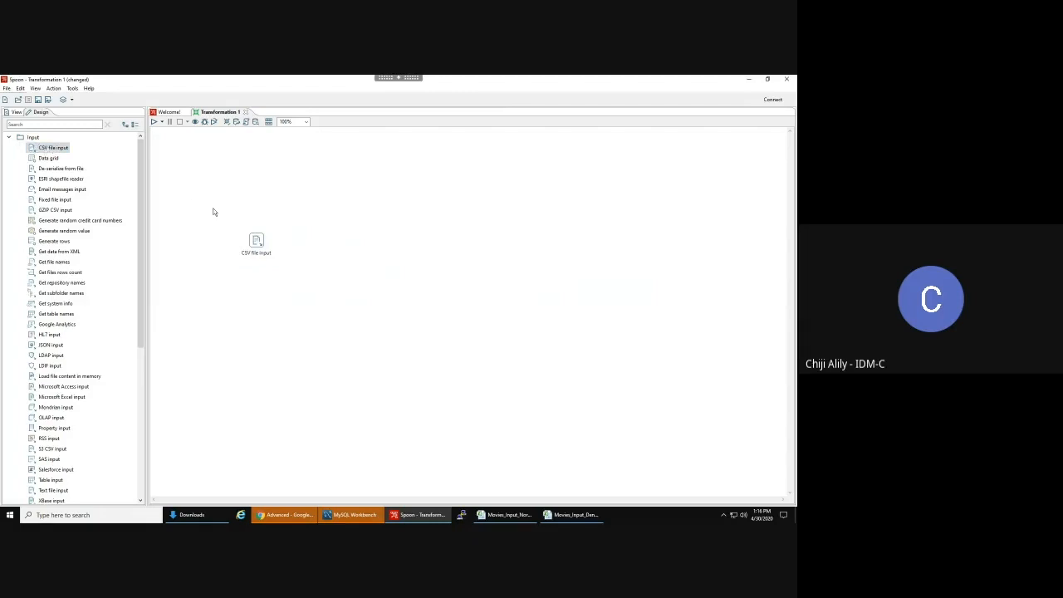
pyautogui.moveTo(256, 241)
# - Zoom the canvas to 200%, reposition the CSV file input step, and open its settings
pyautogui.click(306, 122)
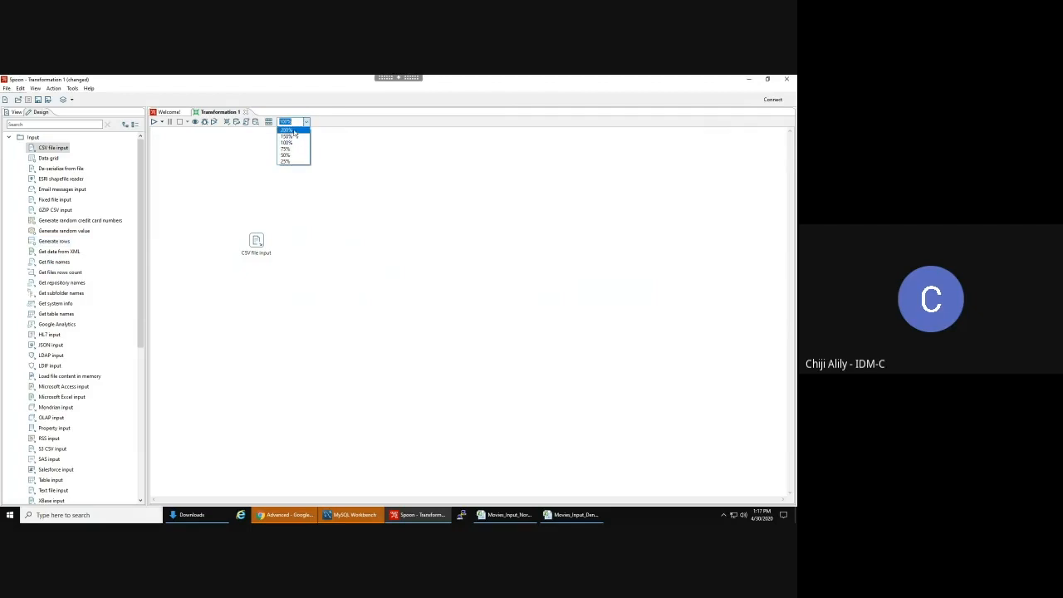
pyautogui.click(287, 130)
pyautogui.moveTo(361, 355); pyautogui.dragTo(288, 234)
pyautogui.moveTo(213, 176); pyautogui.dragTo(201, 216)
pyautogui.click(247, 204)
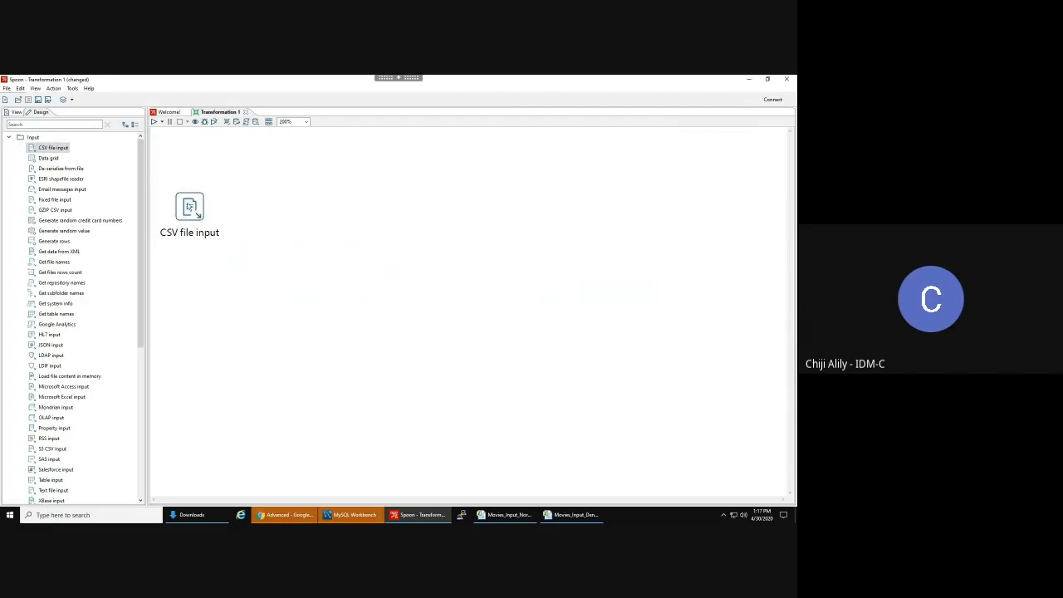
pyautogui.doubleClick(190, 206)
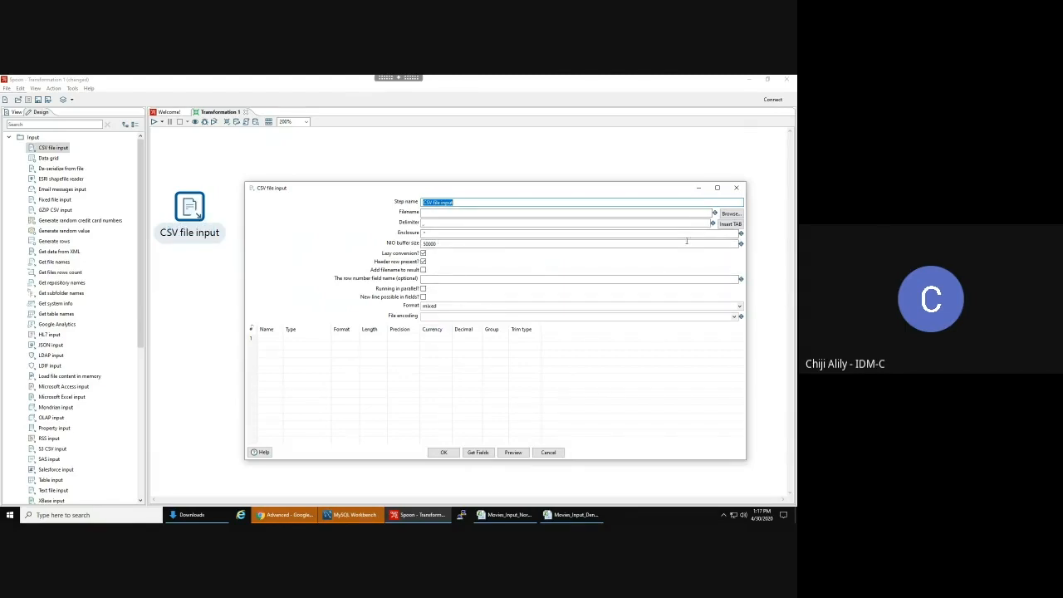
# - Set the Filename to H:\Pentaho Training\Advanced\Movies_Input_Normalized_Data.csv
pyautogui.click(423, 213)
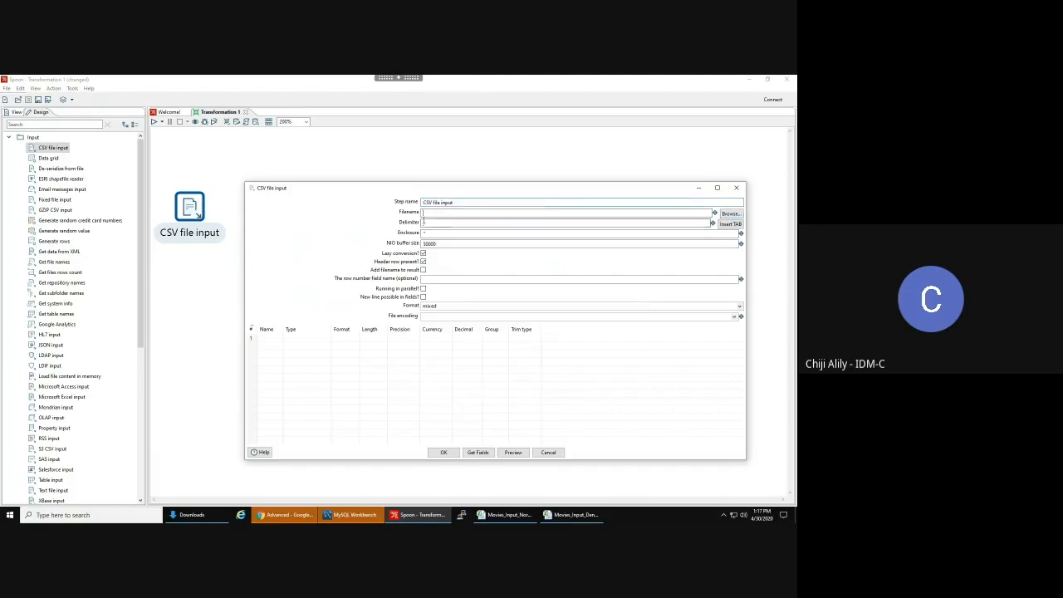
pyautogui.click(730, 214)
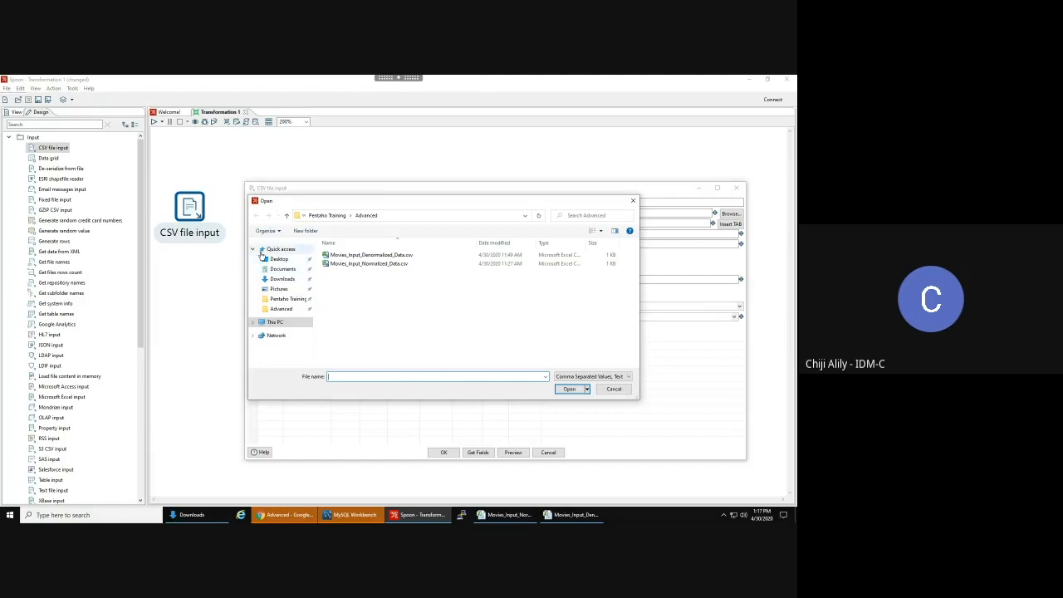
pyautogui.click(253, 324)
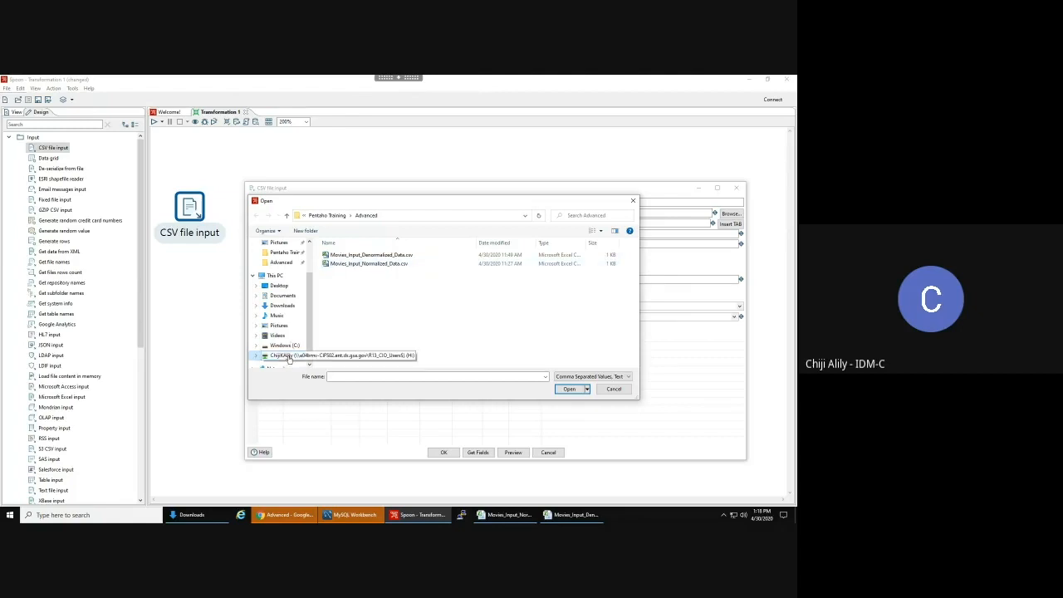
pyautogui.doubleClick(357, 264)
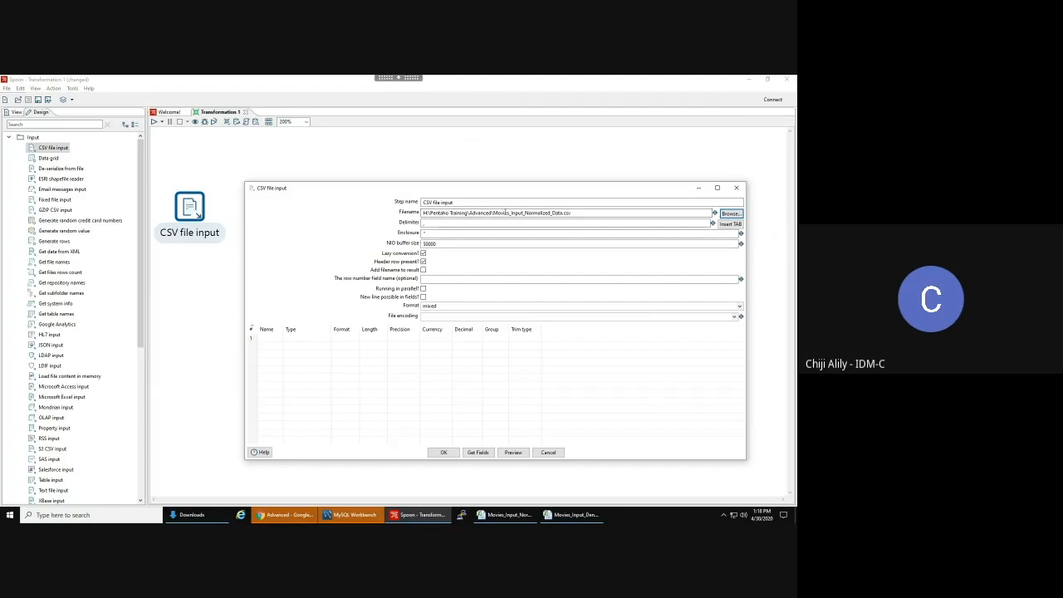
pyautogui.doubleClick(534, 213)
# - Delete the drive and folder path, leaving \Movies_Input_Normalized_Data.csv in Filename
pyautogui.click(581, 213)
pyautogui.moveTo(493, 212); pyautogui.dragTo(416, 209)
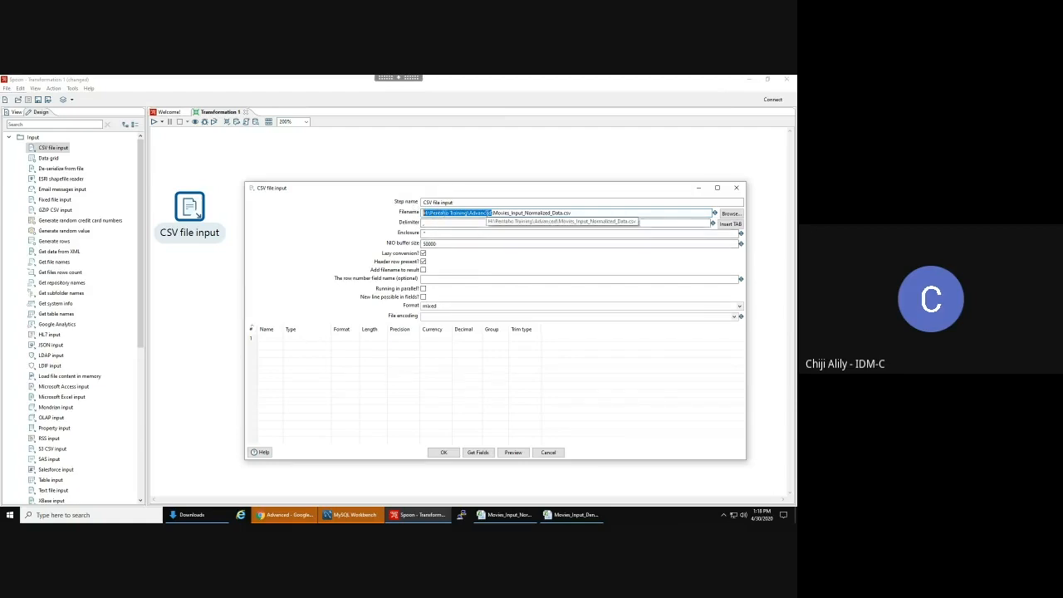
pyautogui.press('BackSpace')
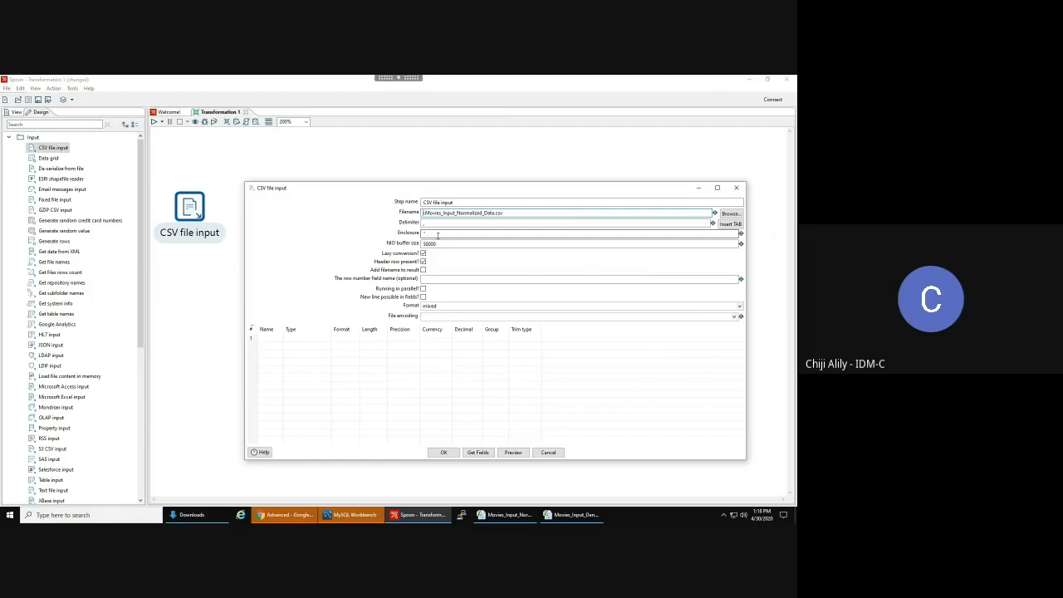
pyautogui.moveTo(424, 212); pyautogui.dragTo(419, 213)
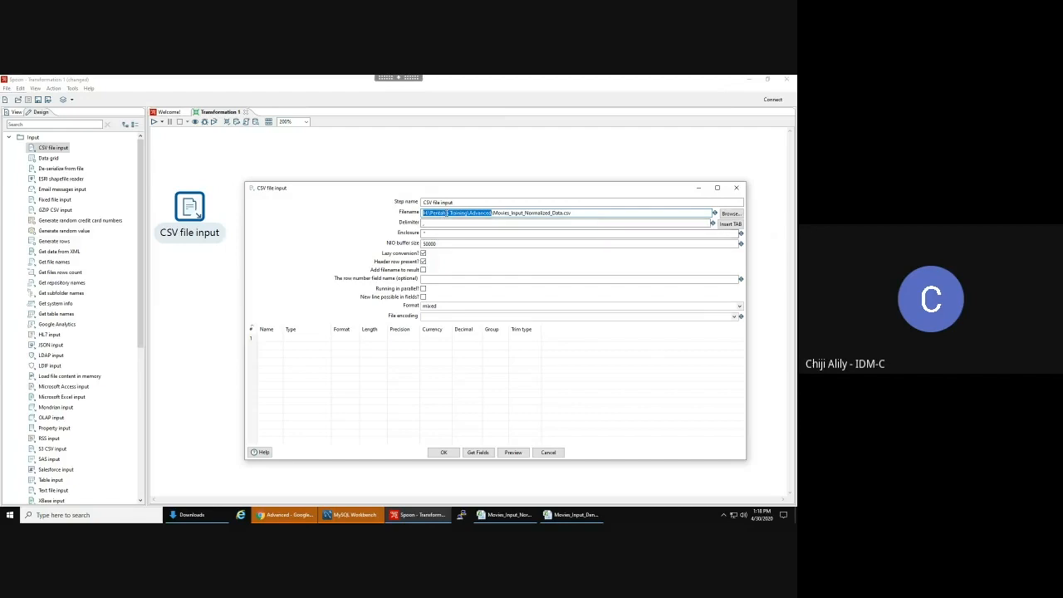
pyautogui.press('BackSpace')
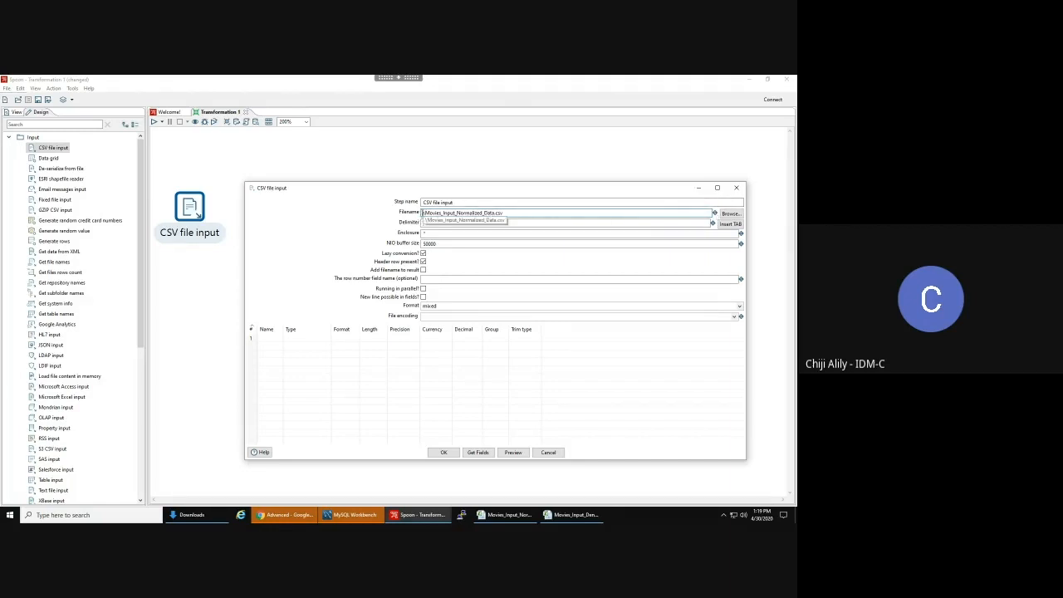
# - Browse the Ctrl+Space variable list, inspecting Internal.Job.Filename.Directory and Repository.Directory
pyautogui.hotkey('ctrl', 'space')
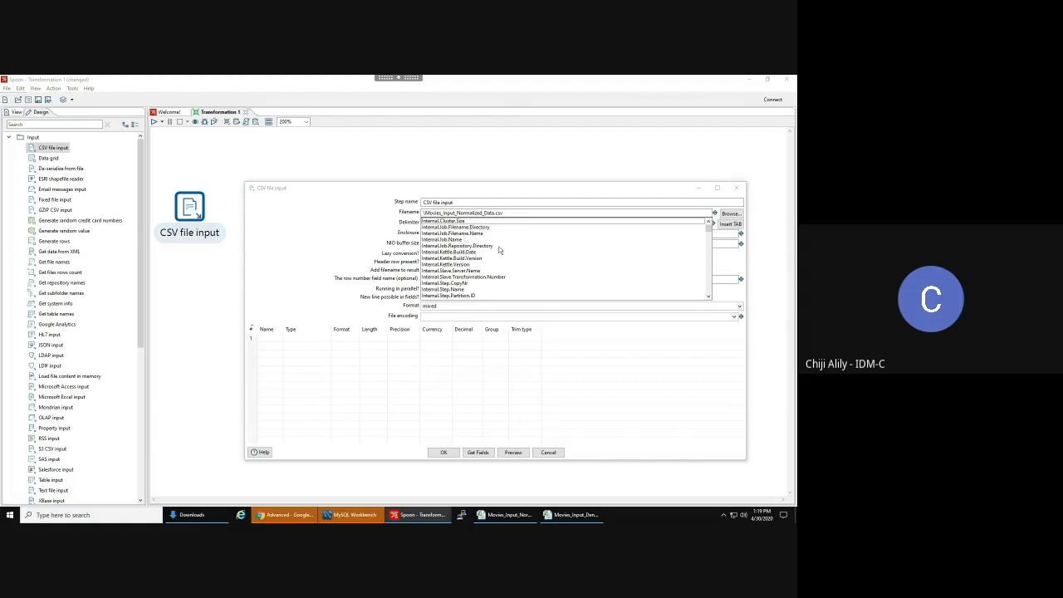
pyautogui.moveTo(709, 229)
pyautogui.mouseDown()
pyautogui.moveTo(702, 293)
pyautogui.moveTo(696, 228)
pyautogui.mouseUp()
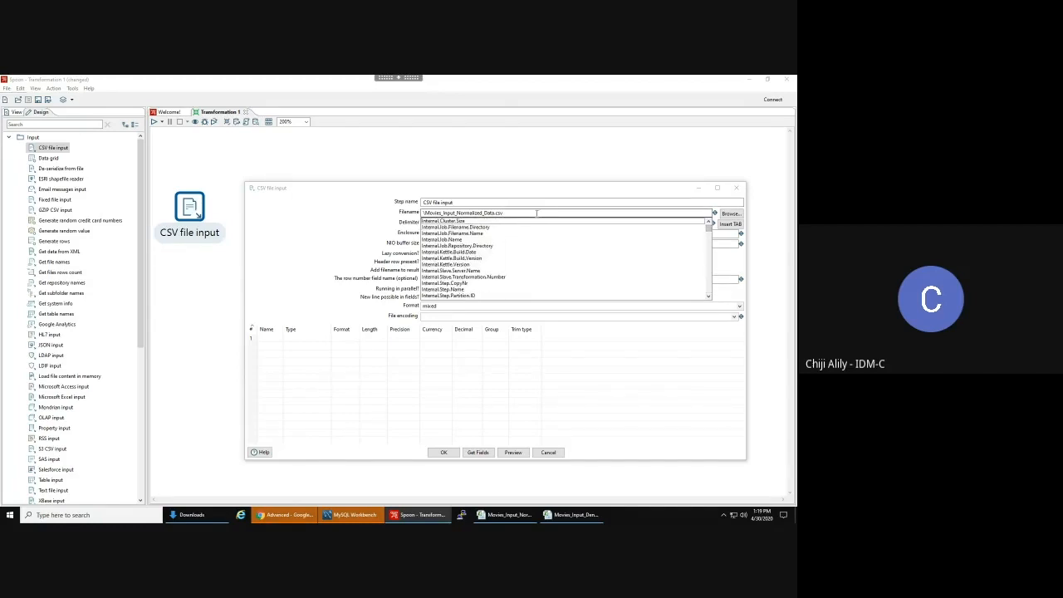
pyautogui.scroll(-3, 468, 246)
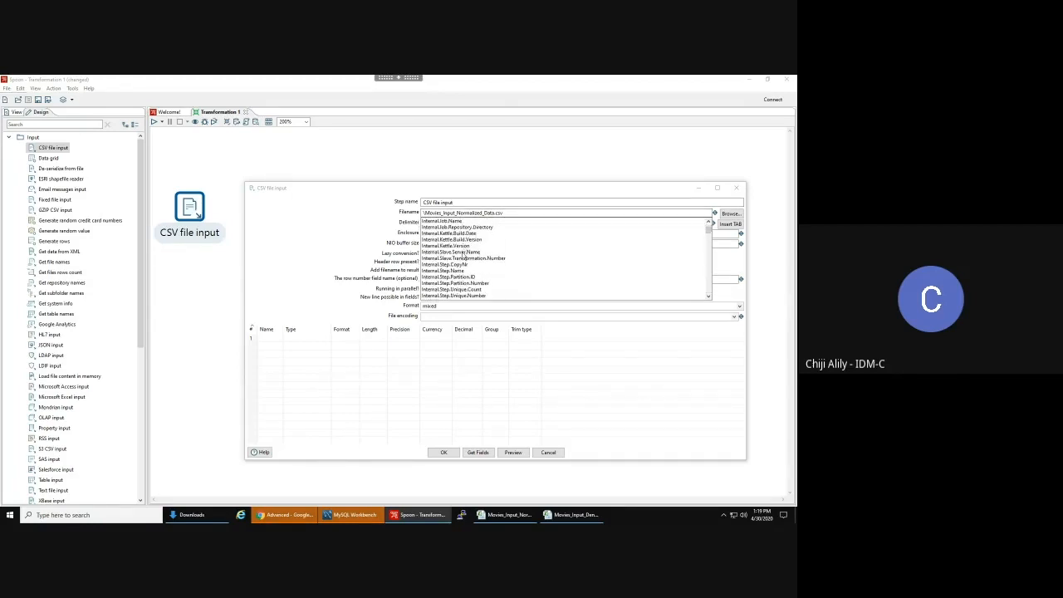
pyautogui.scroll(-1, 464, 259)
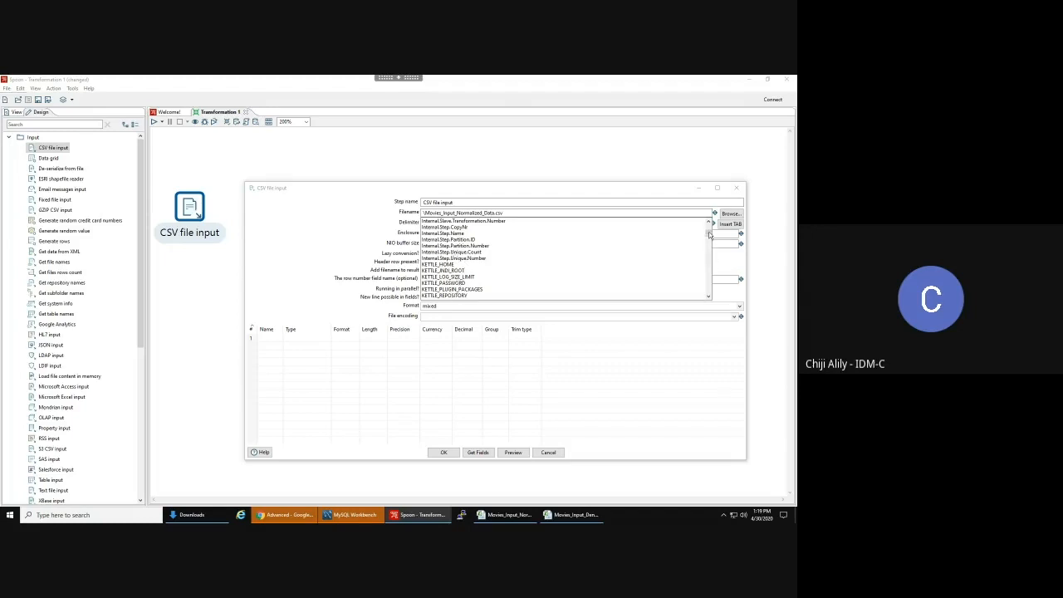
pyautogui.scroll(3, 449, 241)
pyautogui.click(448, 227)
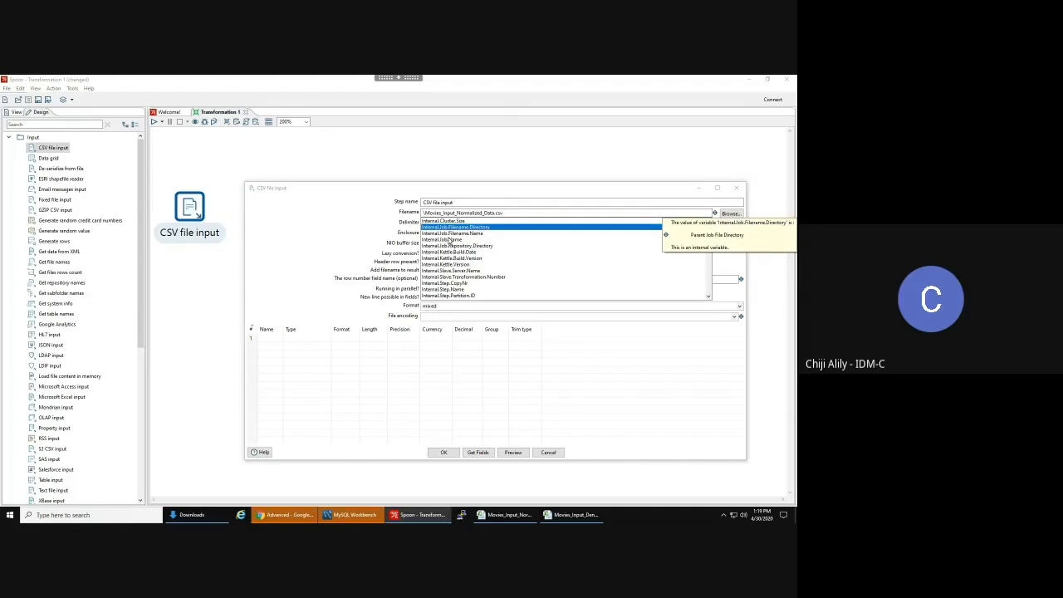
pyautogui.click(453, 235)
pyautogui.click(454, 246)
pyautogui.scroll(-3, 455, 249)
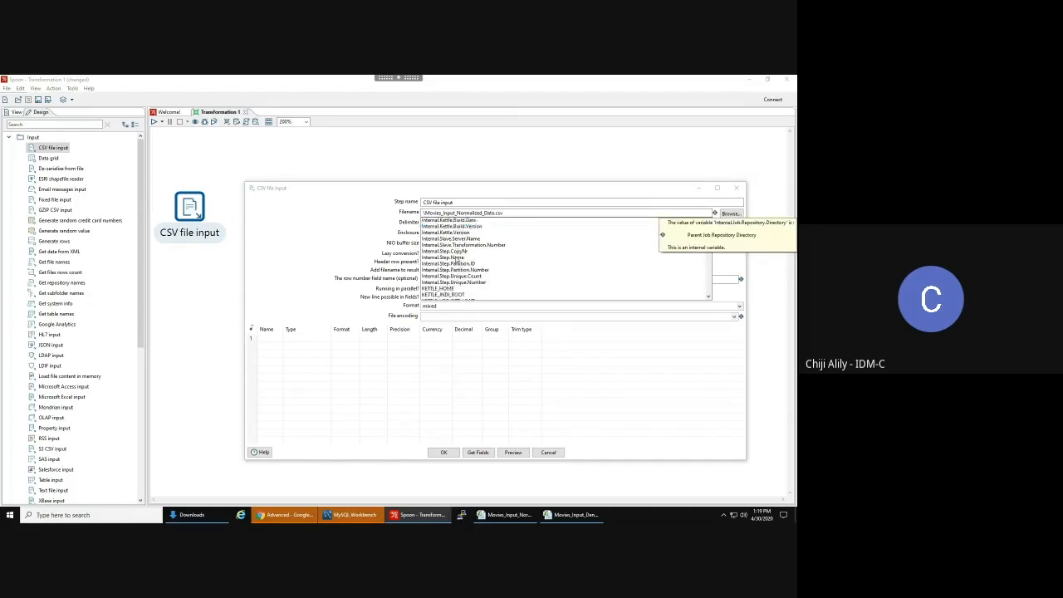
pyautogui.scroll(-10, 456, 264)
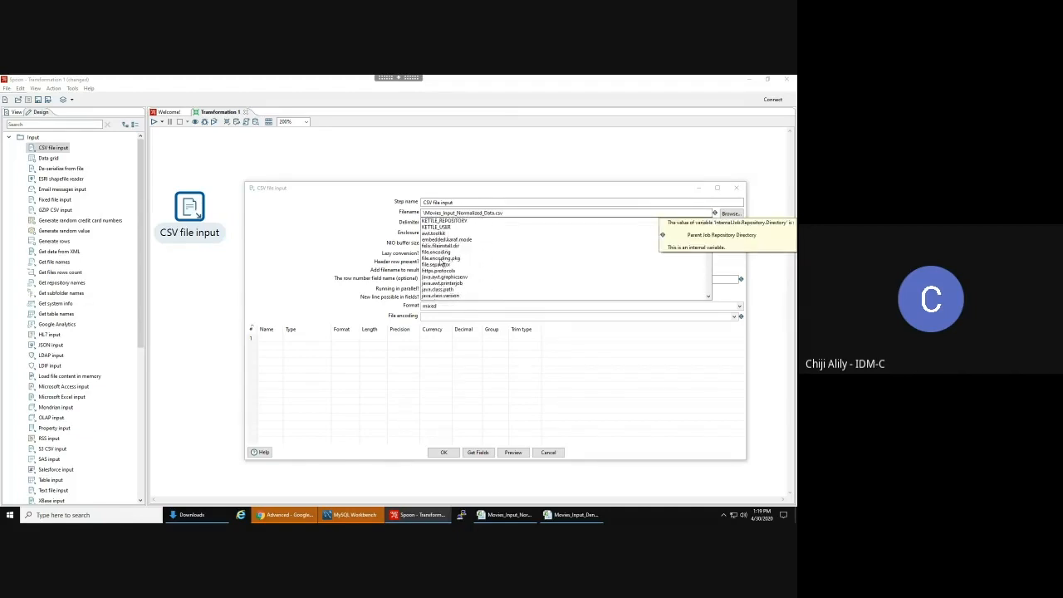
pyautogui.scroll(-10, 445, 267)
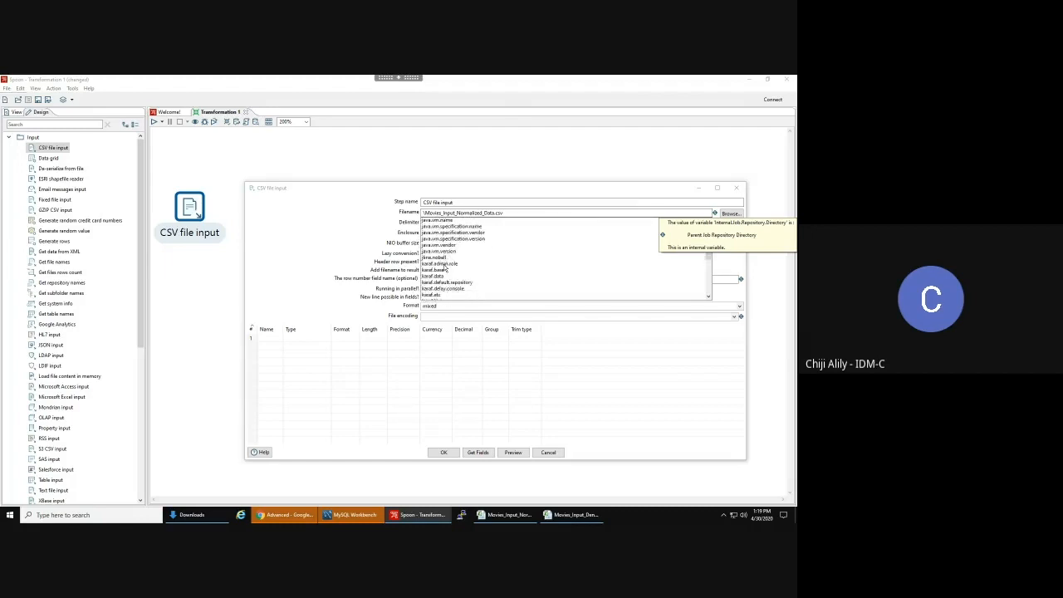
pyautogui.scroll(-10, 446, 268)
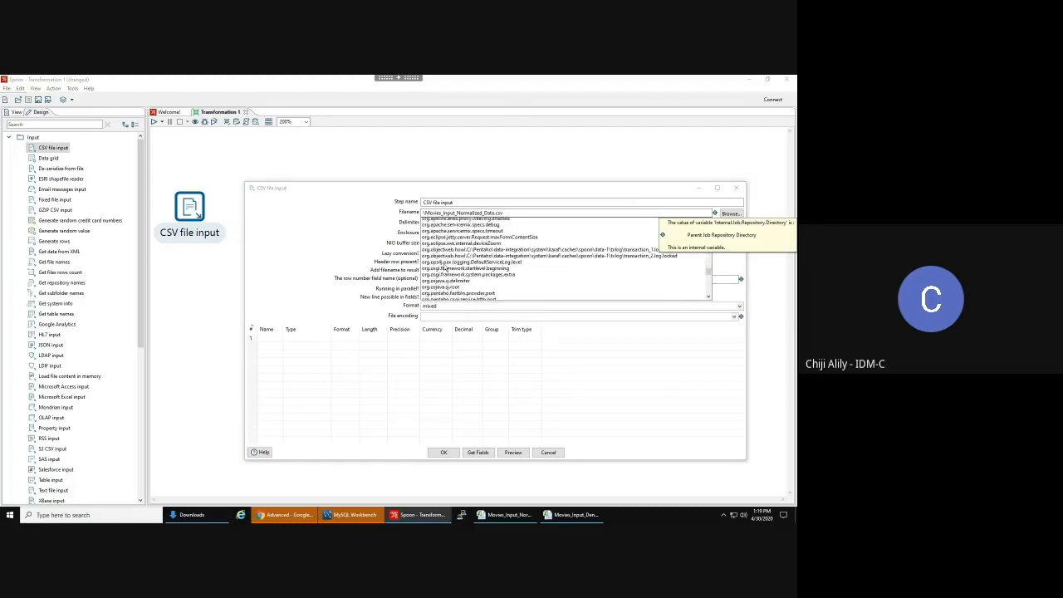
pyautogui.scroll(-10, 445, 267)
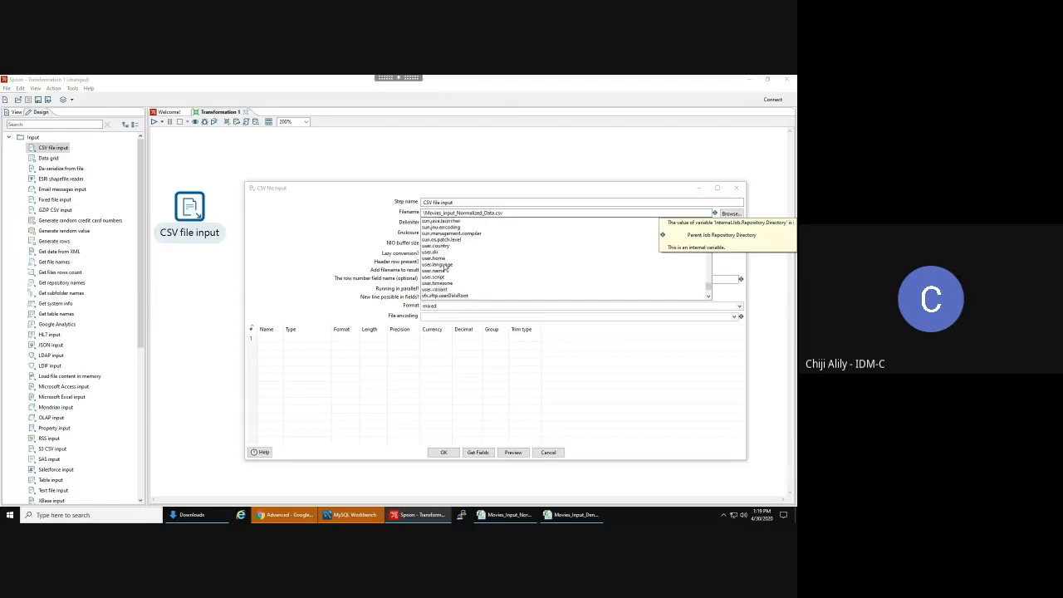
pyautogui.scroll(-1, 445, 268)
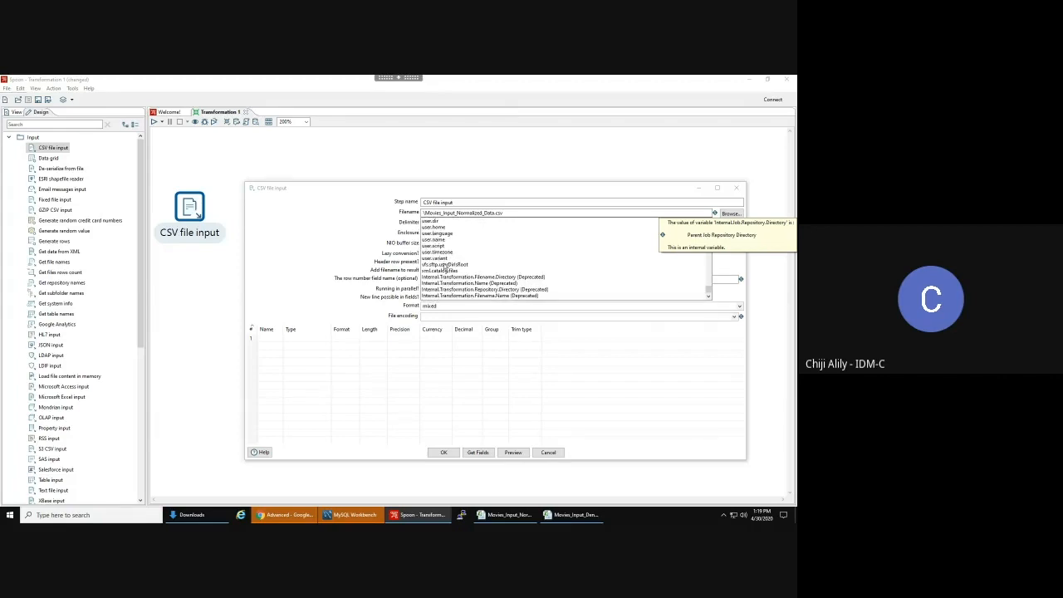
pyautogui.scroll(-5, 708, 290)
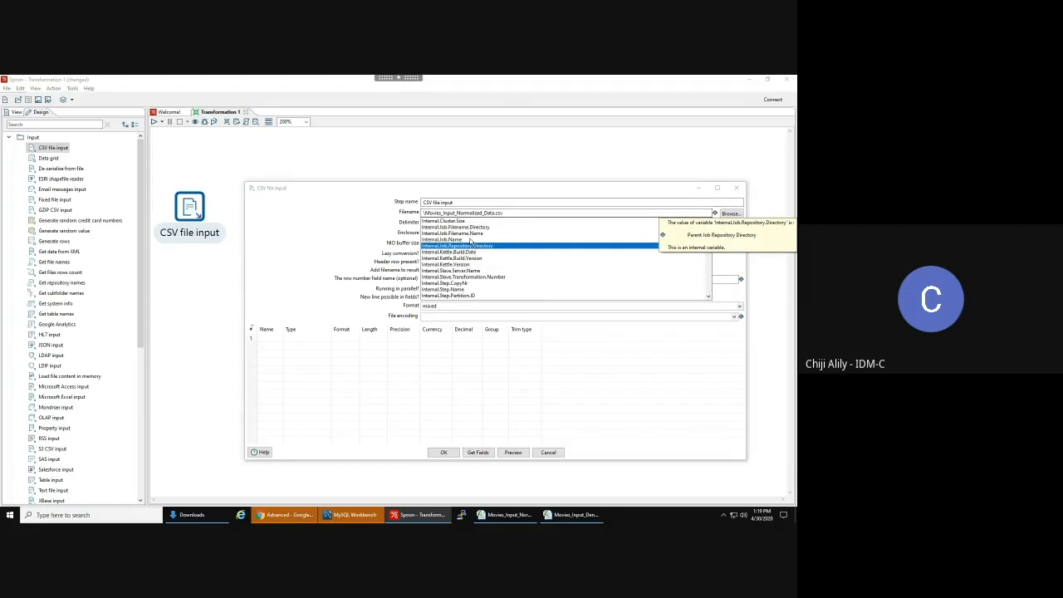
# - Reselect the full-path CSV file and get fields Movie, Year, Quarter, Gross from 100 sample lines
pyautogui.click(510, 202)
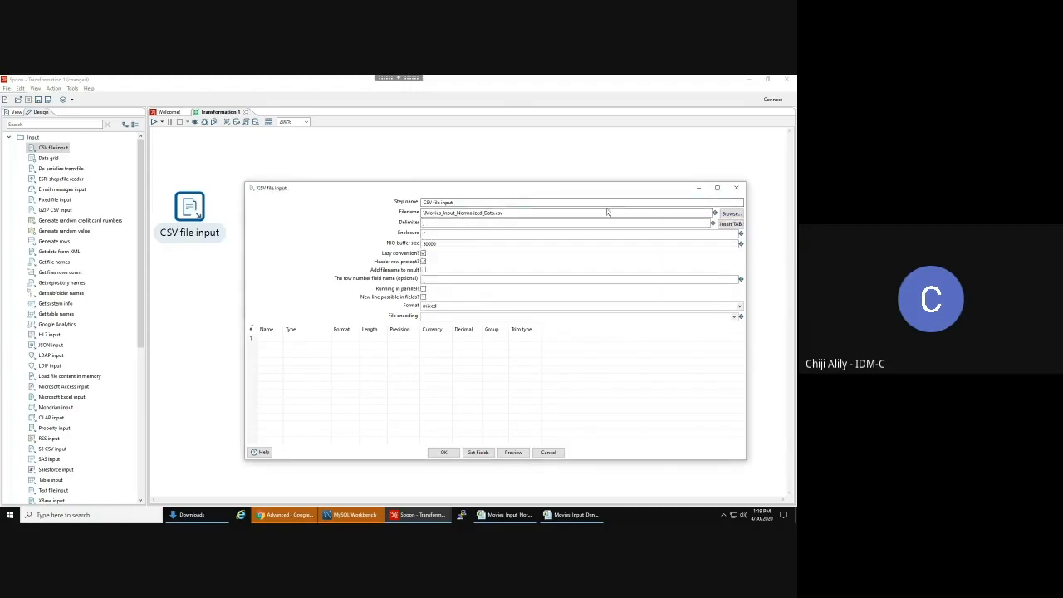
pyautogui.click(731, 214)
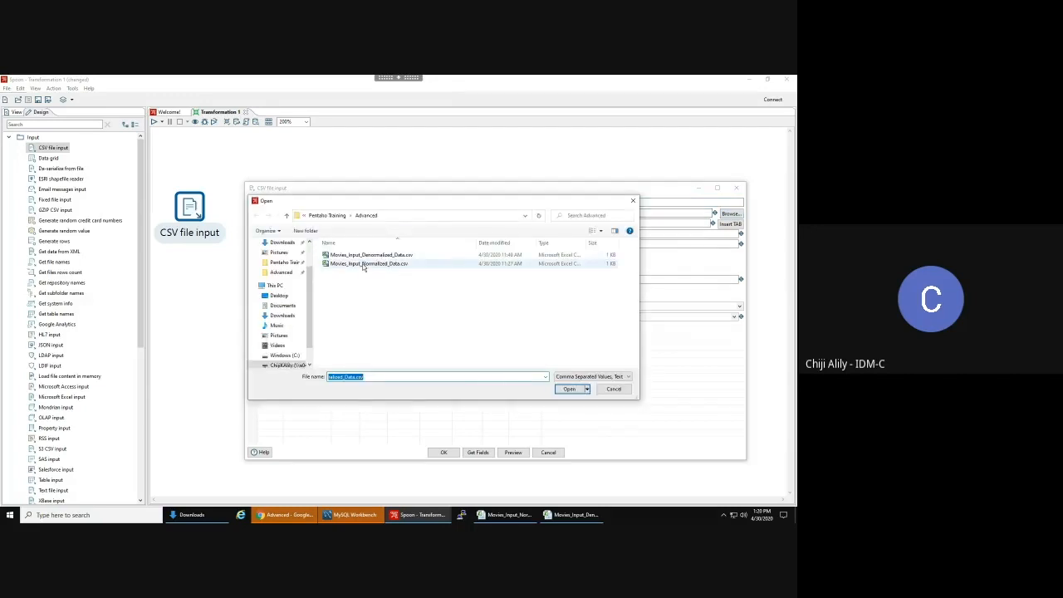
pyautogui.doubleClick(363, 264)
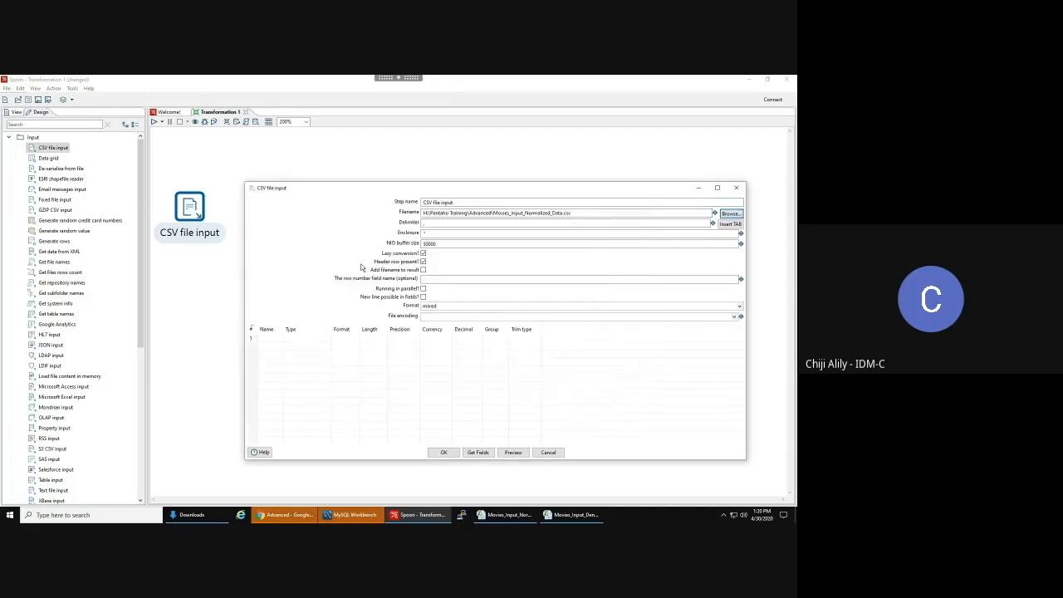
pyautogui.click(480, 453)
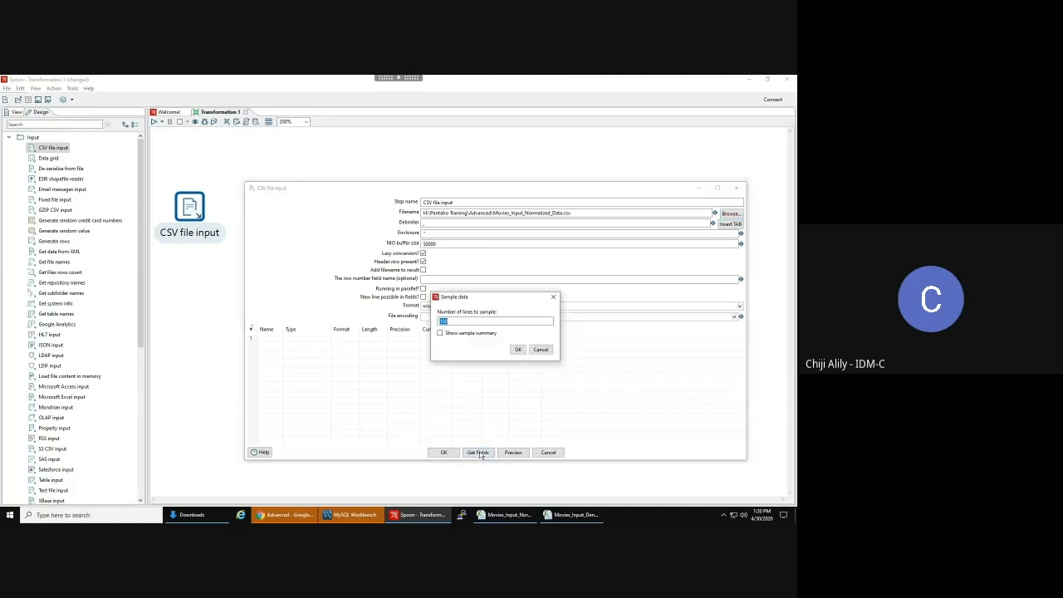
pyautogui.click(517, 350)
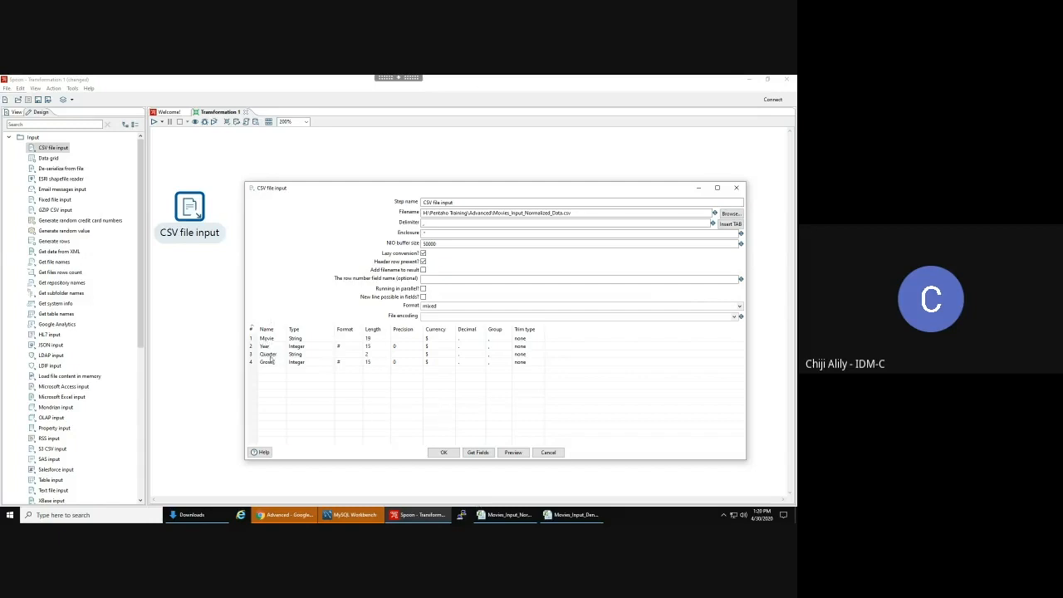
pyautogui.click(524, 517)
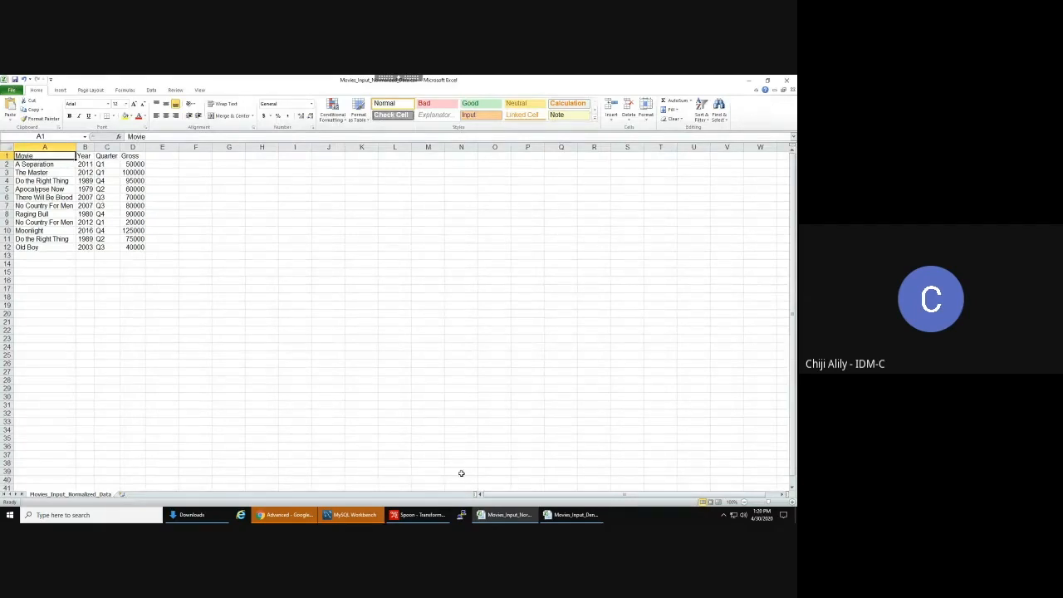
pyautogui.click(417, 516)
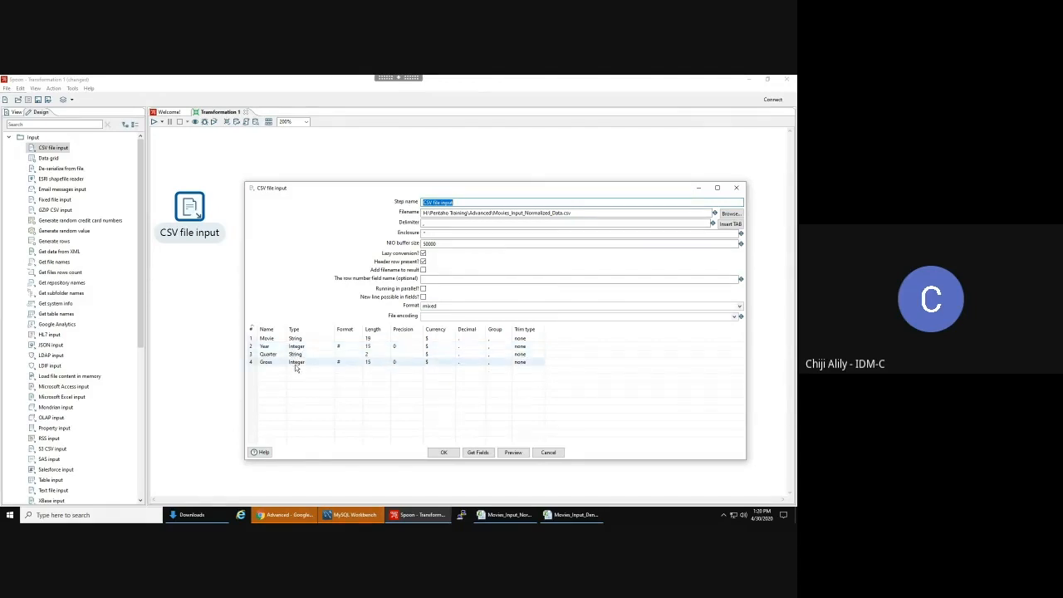
# - Keep the Movie field as String and replace 'CSV' in the step name with 'Movie CSV'
pyautogui.click(309, 339)
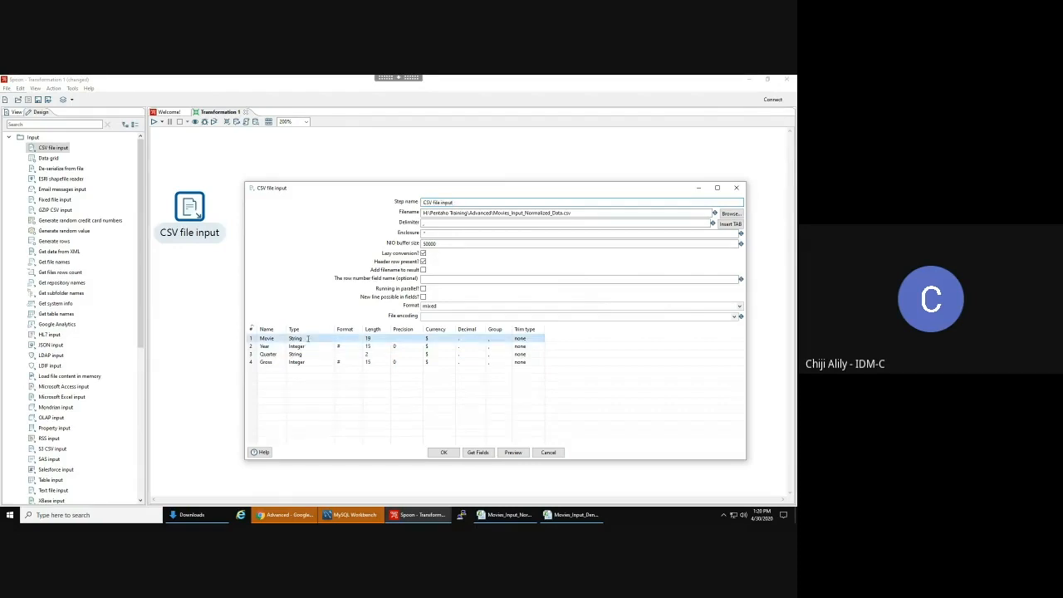
pyautogui.click(308, 339)
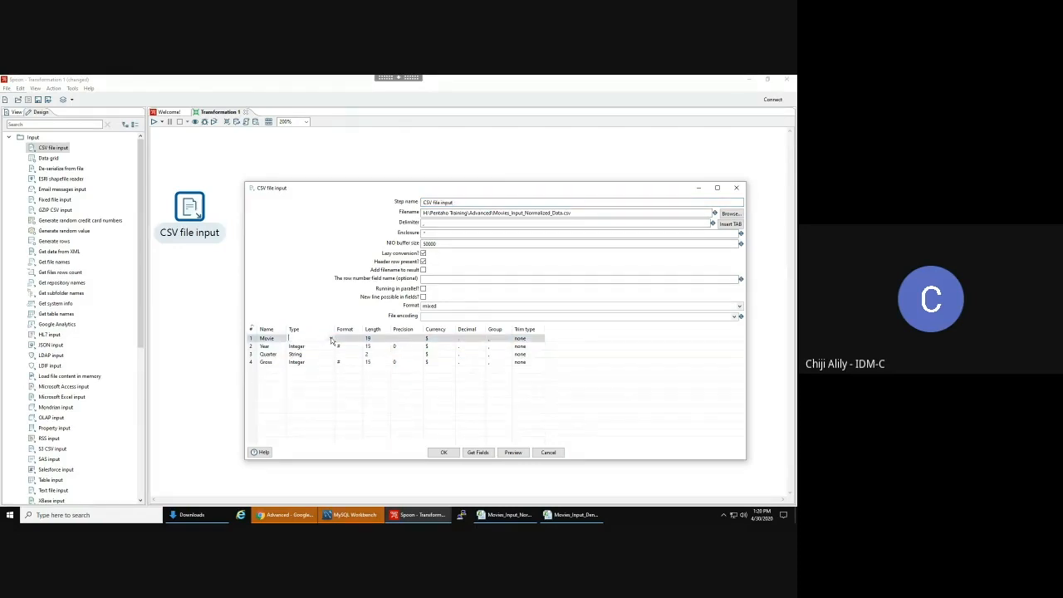
pyautogui.click(331, 338)
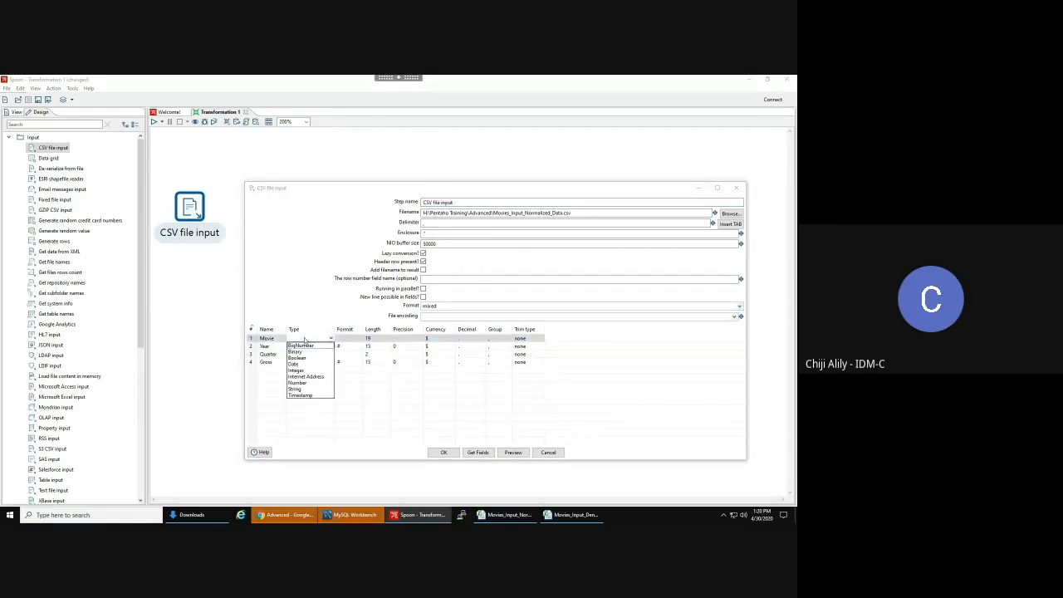
pyautogui.click(292, 263)
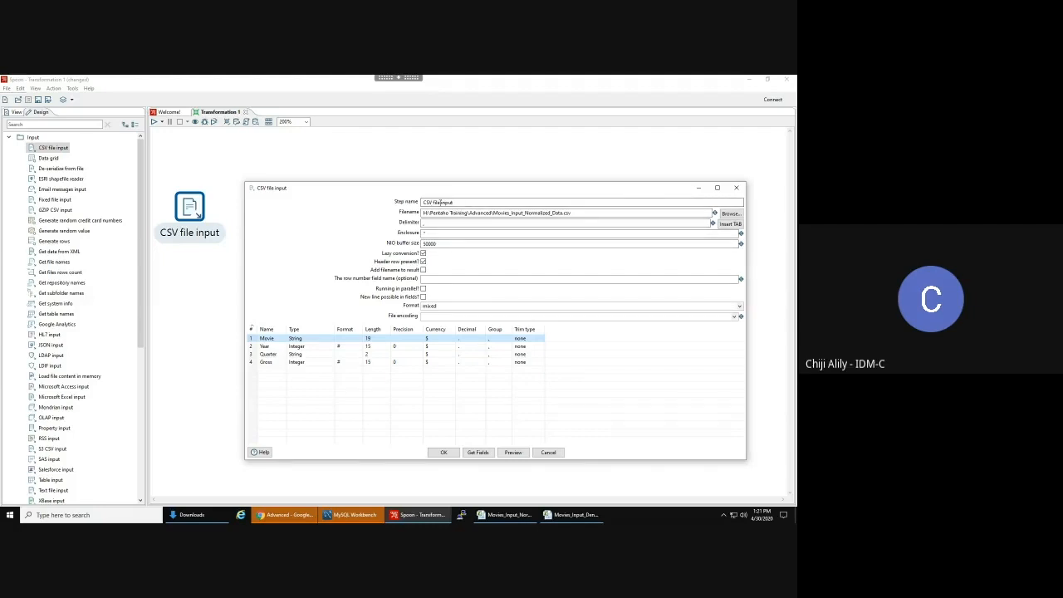
pyautogui.moveTo(436, 202); pyautogui.dragTo(390, 201)
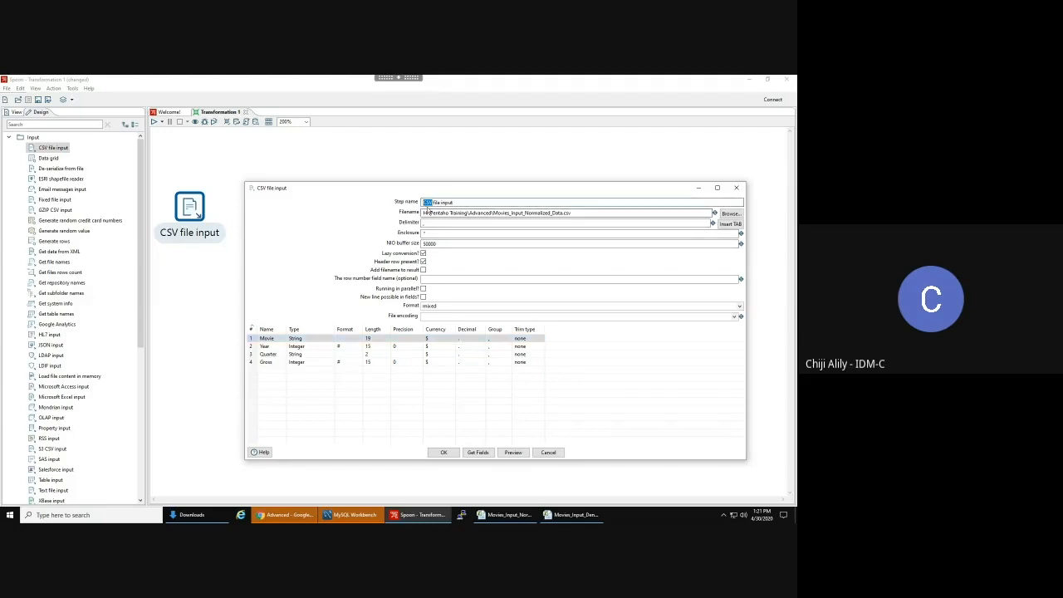
pyautogui.write('M')
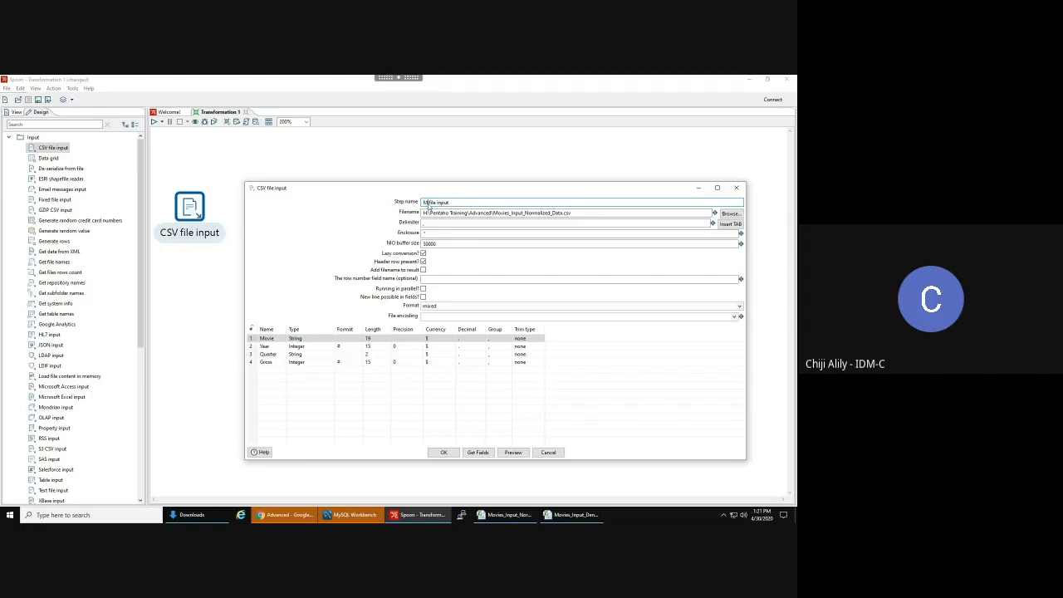
pyautogui.write('ovie')
pyautogui.write(' CSV')
# - Close the CSV input settings and add a Sort rows step, found via 'sort r', beside it
pyautogui.click(443, 452)
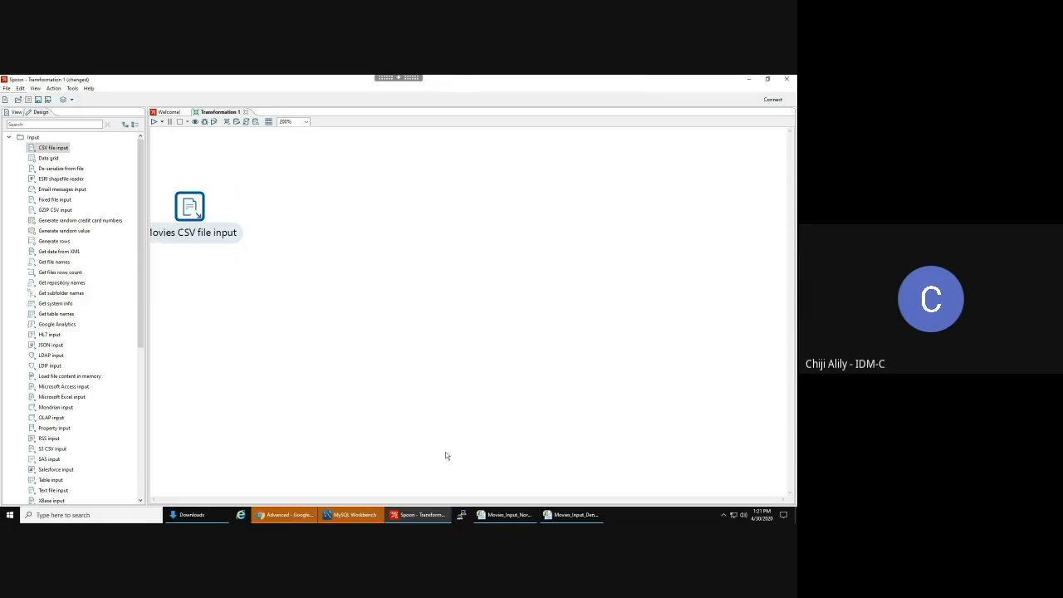
pyautogui.moveTo(193, 204)
pyautogui.mouseDown()
pyautogui.moveTo(205, 175)
pyautogui.moveTo(206, 190)
pyautogui.mouseUp()
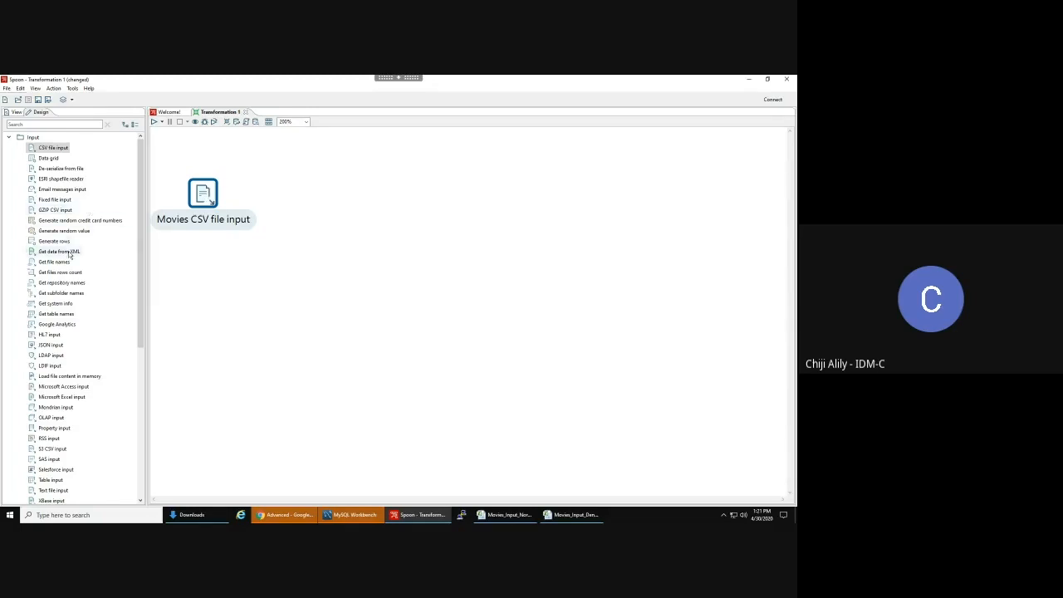
pyautogui.click(62, 123)
pyautogui.write('sort r')
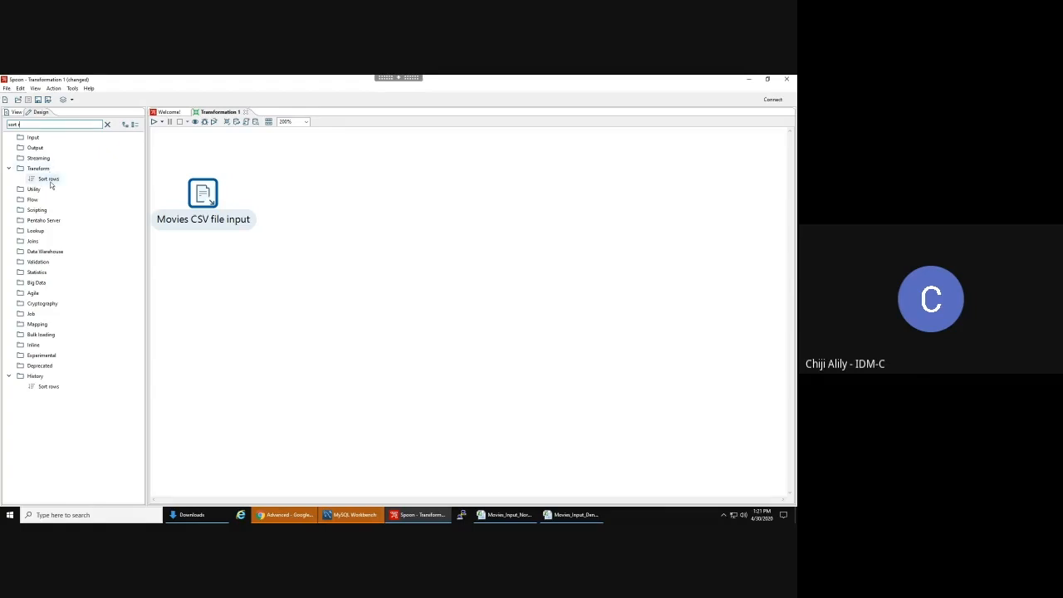
pyautogui.moveTo(50, 181); pyautogui.dragTo(349, 207)
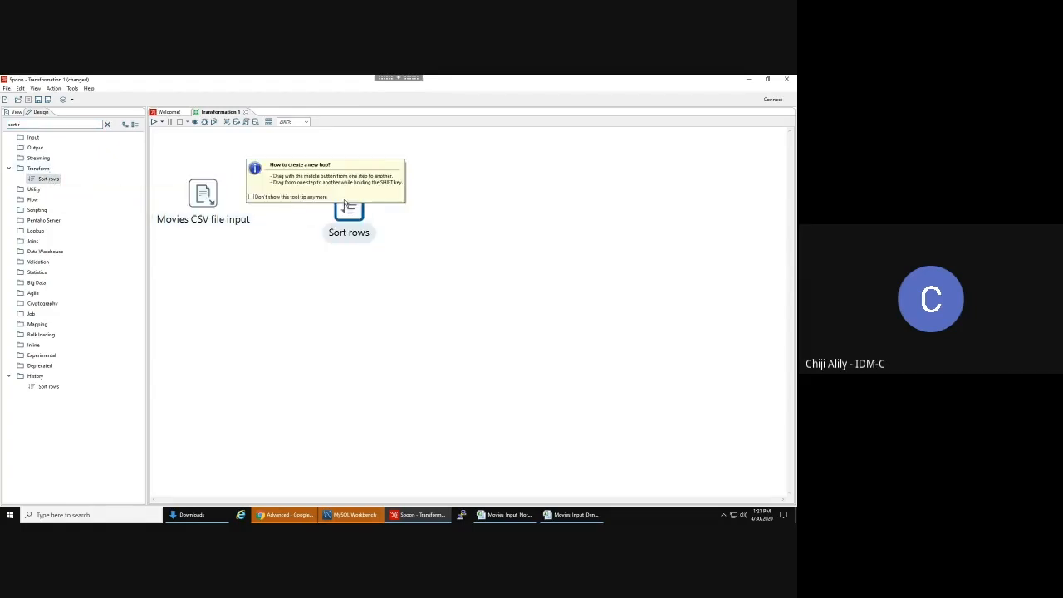
pyautogui.press('Delete')
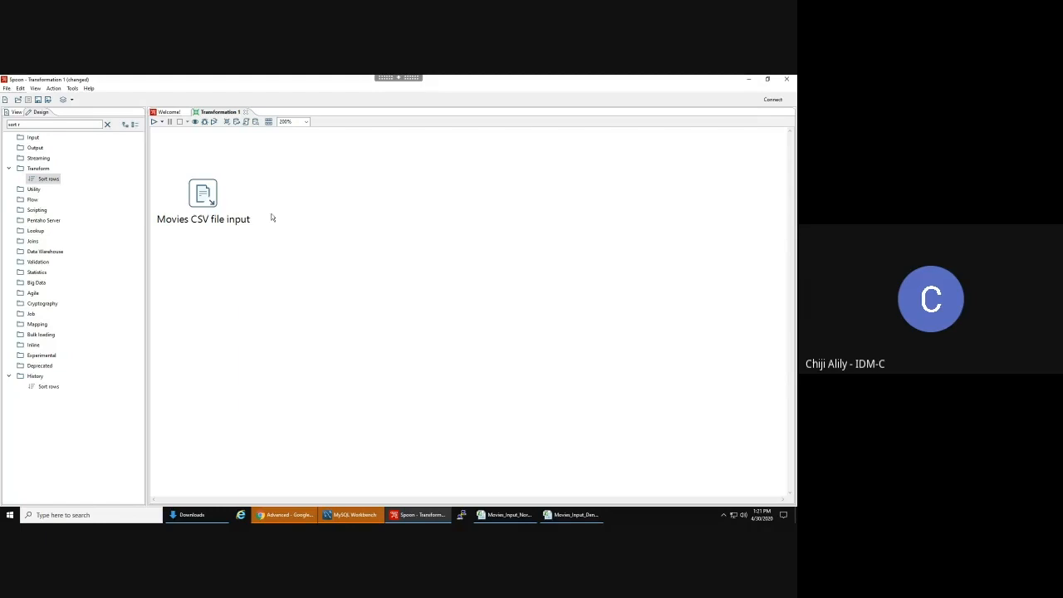
pyautogui.doubleClick(49, 181)
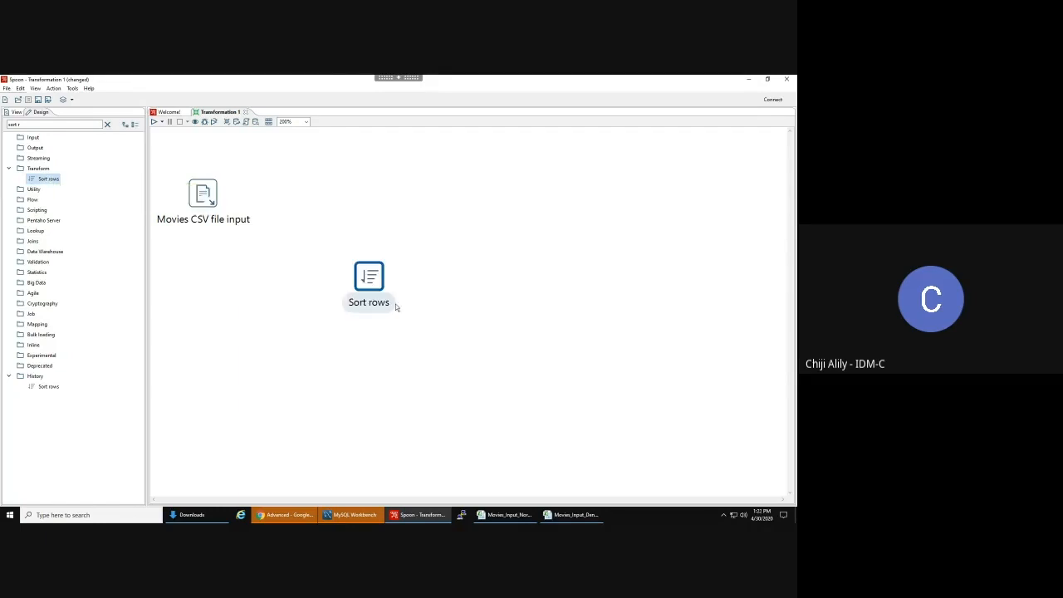
pyautogui.moveTo(370, 278); pyautogui.dragTo(350, 193)
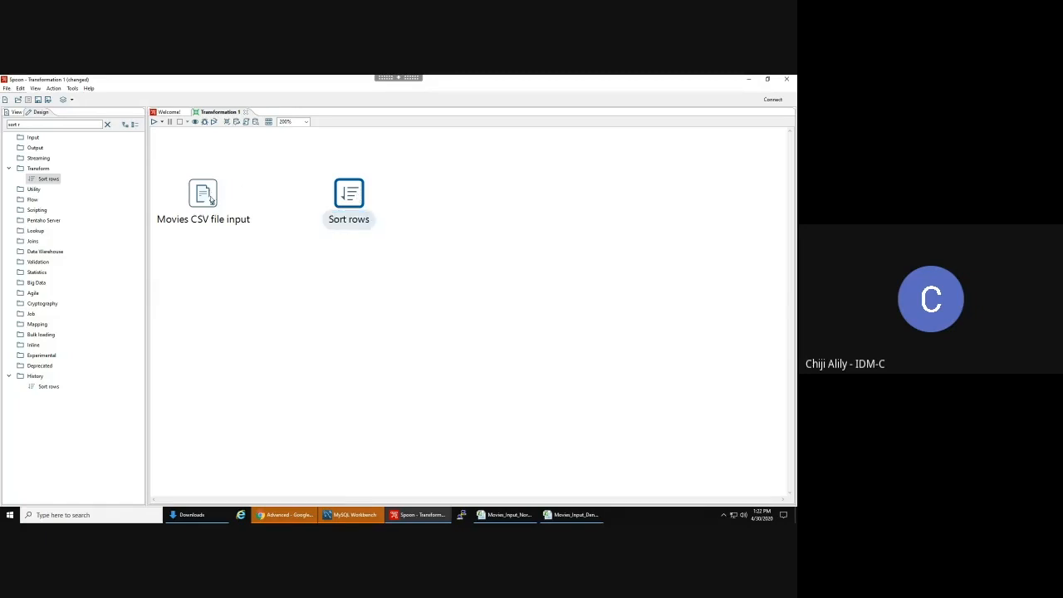
# - Link Movies CSV file input to Sort rows as main output, zoom to 150%, and open Sort rows
pyautogui.moveTo(210, 196); pyautogui.dragTo(353, 199)
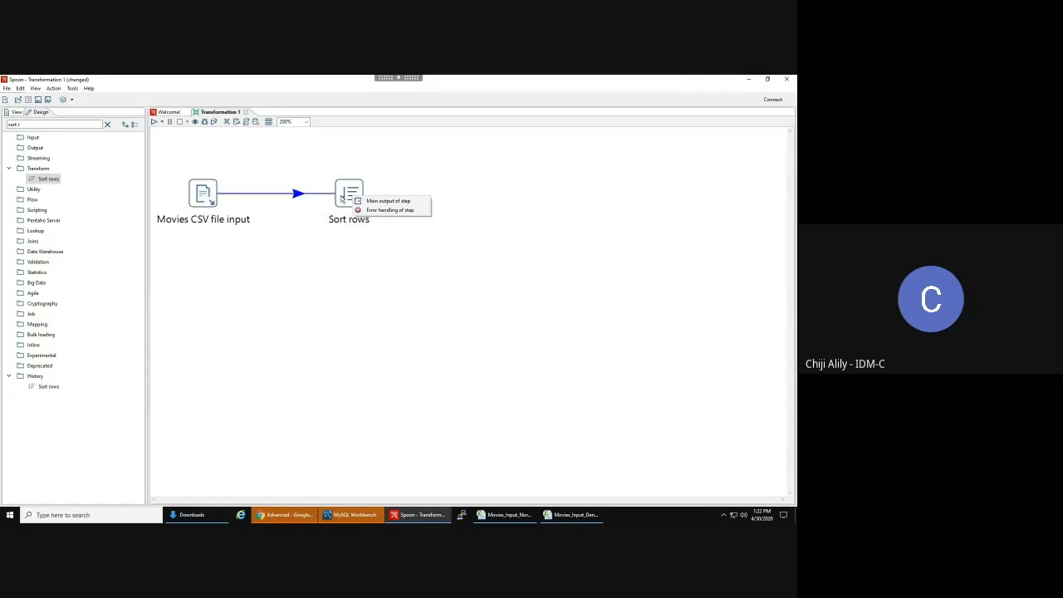
pyautogui.click(391, 202)
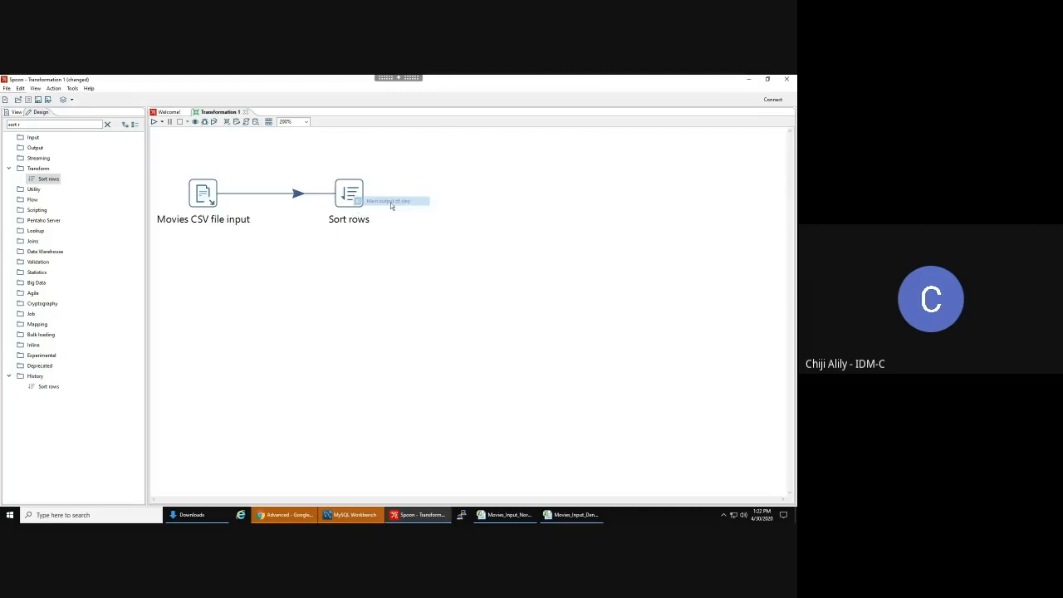
pyautogui.click(306, 121)
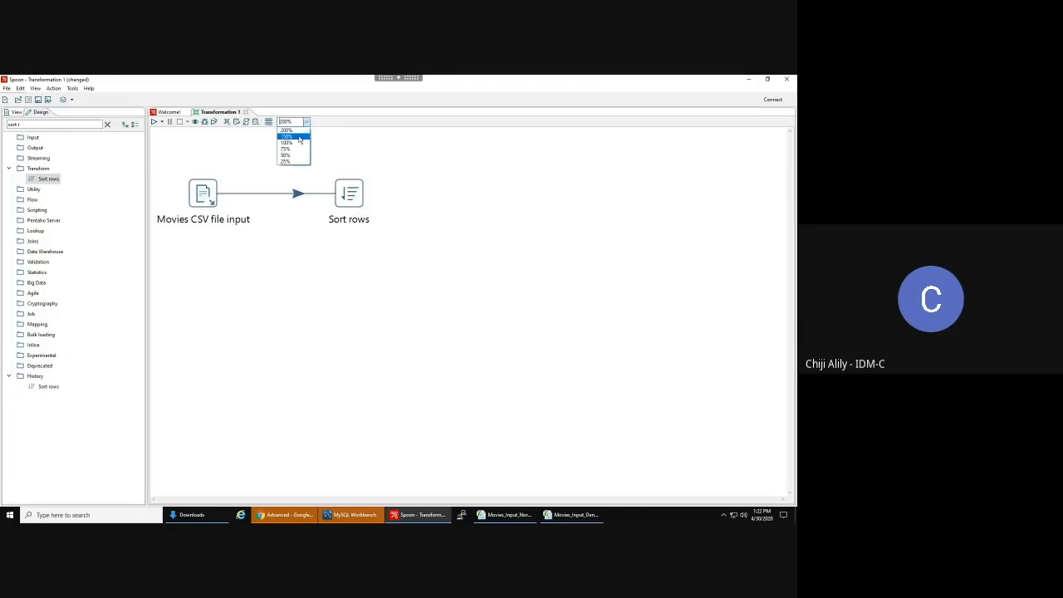
pyautogui.click(299, 138)
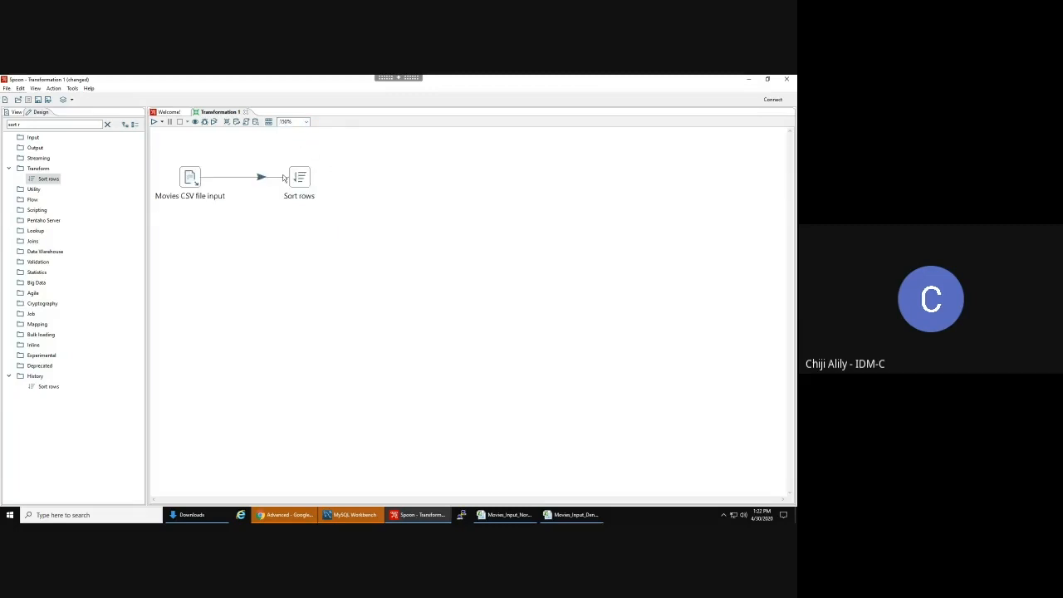
pyautogui.doubleClick(297, 179)
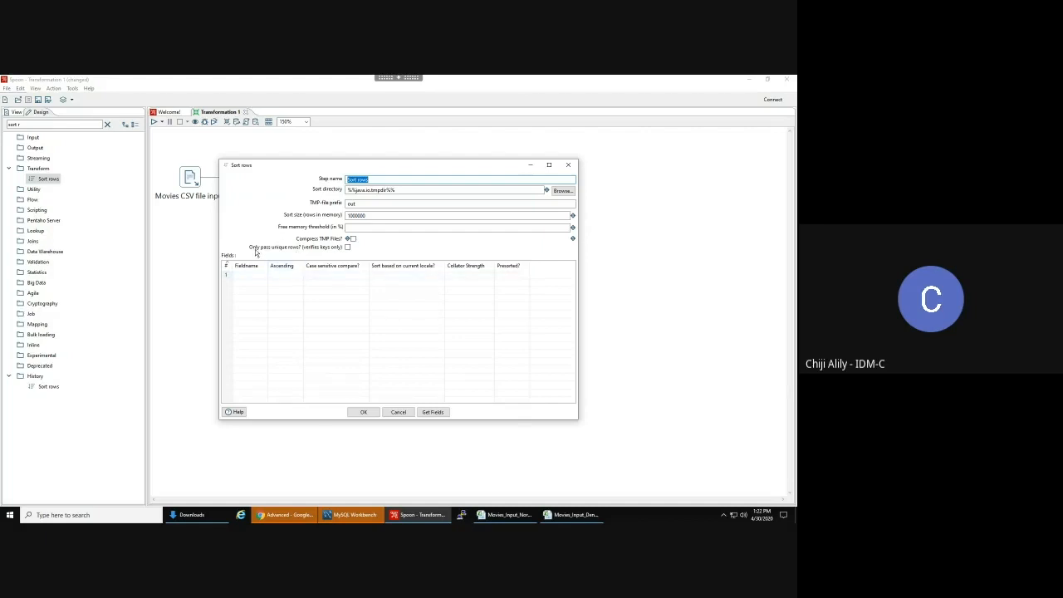
# - Fetch the incoming fields into Sort rows and delete the Quarter and Gross keys, leaving Movie and Year
pyautogui.click(440, 412)
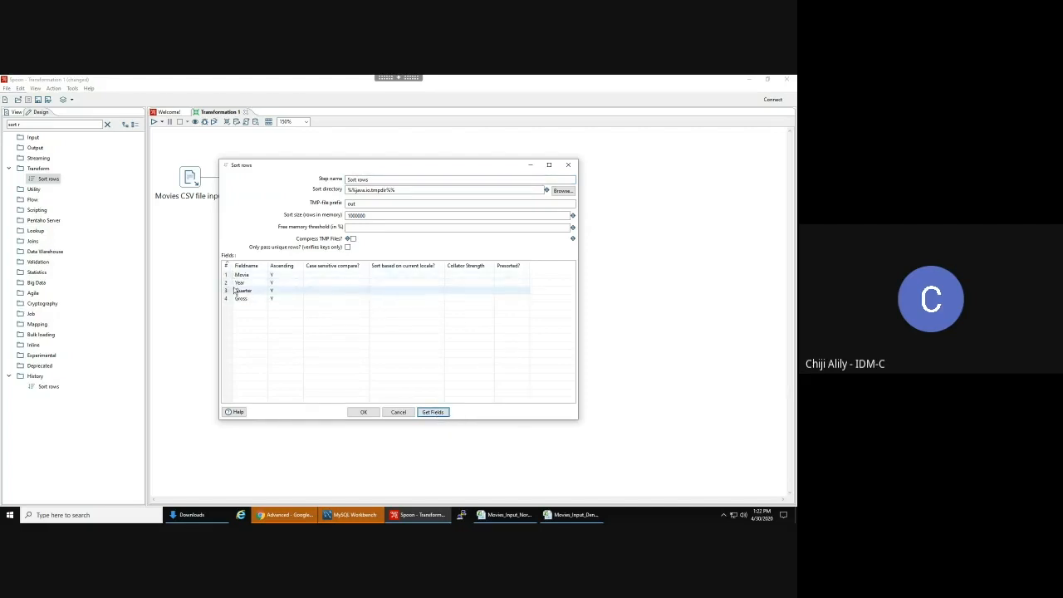
pyautogui.click(227, 292)
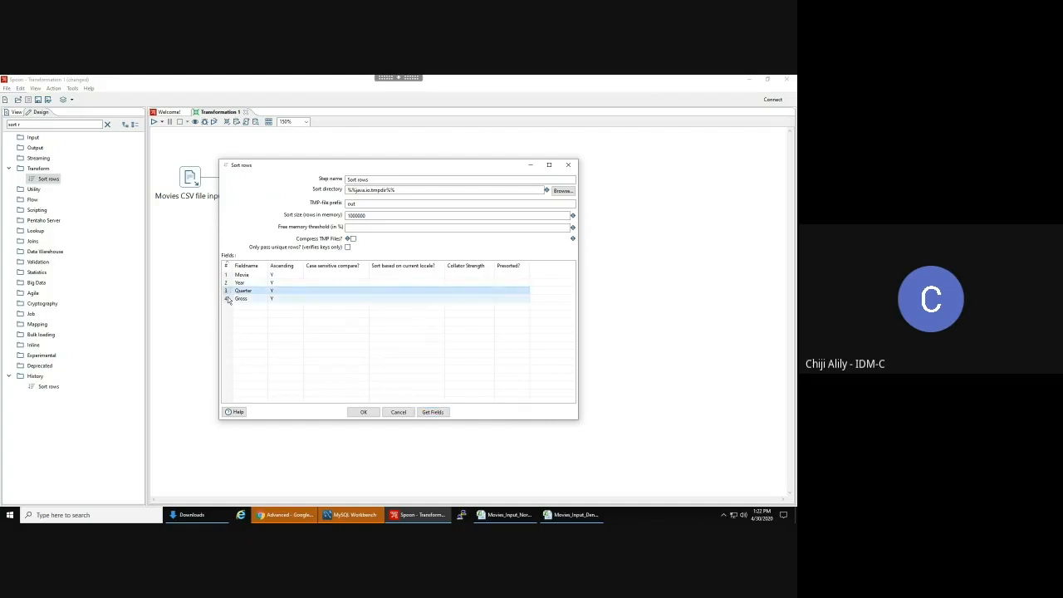
pyautogui.keyDown('shift'); pyautogui.click(228, 298); pyautogui.keyUp('shift')
pyautogui.rightClick(228, 300)
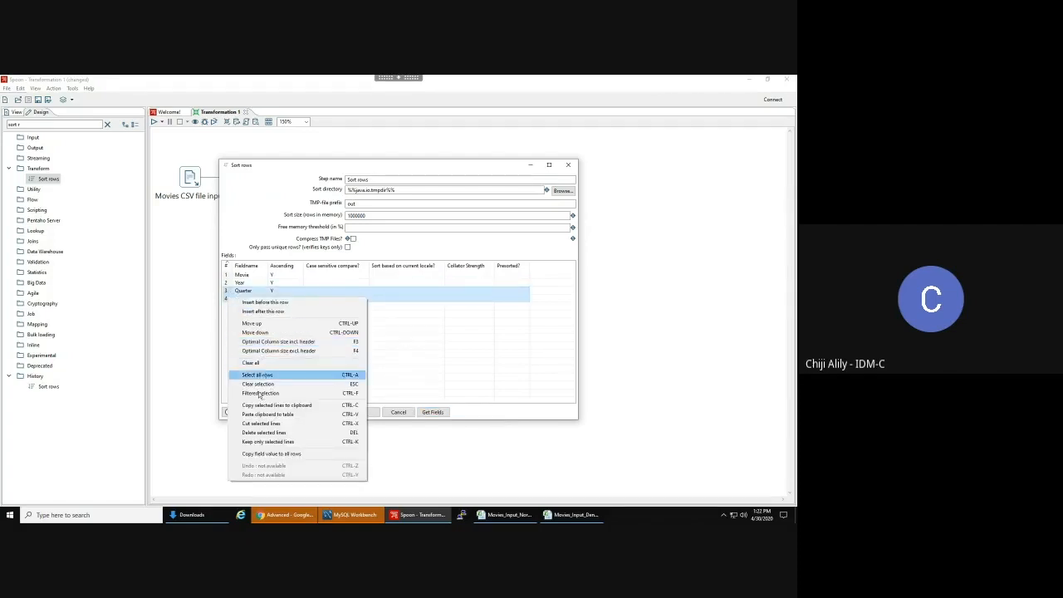
pyautogui.click(226, 293)
pyautogui.keyDown('shift'); pyautogui.click(229, 301); pyautogui.keyUp('shift')
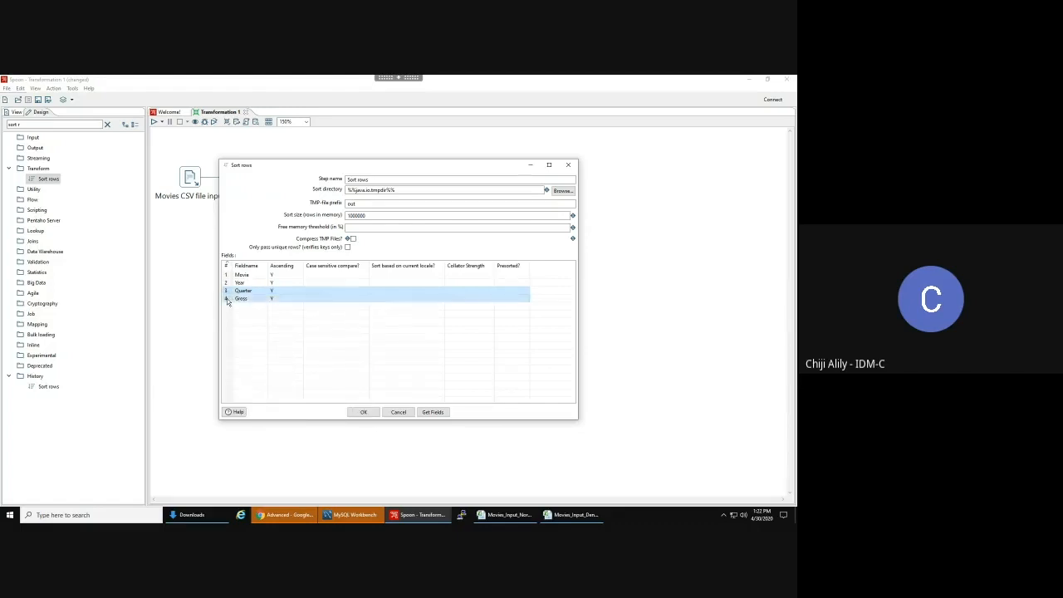
pyautogui.rightClick(228, 302)
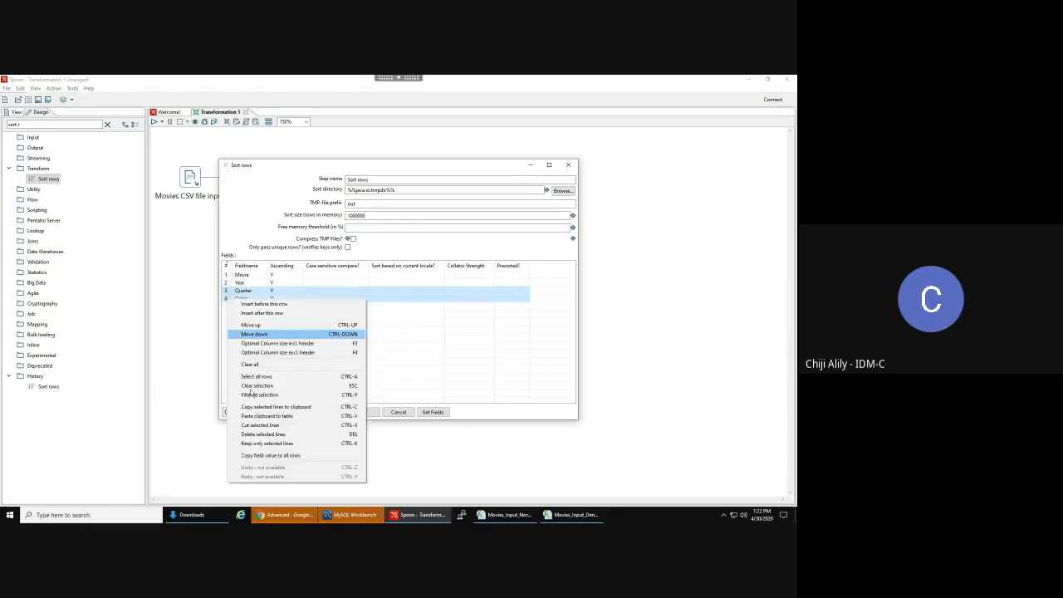
pyautogui.click(262, 435)
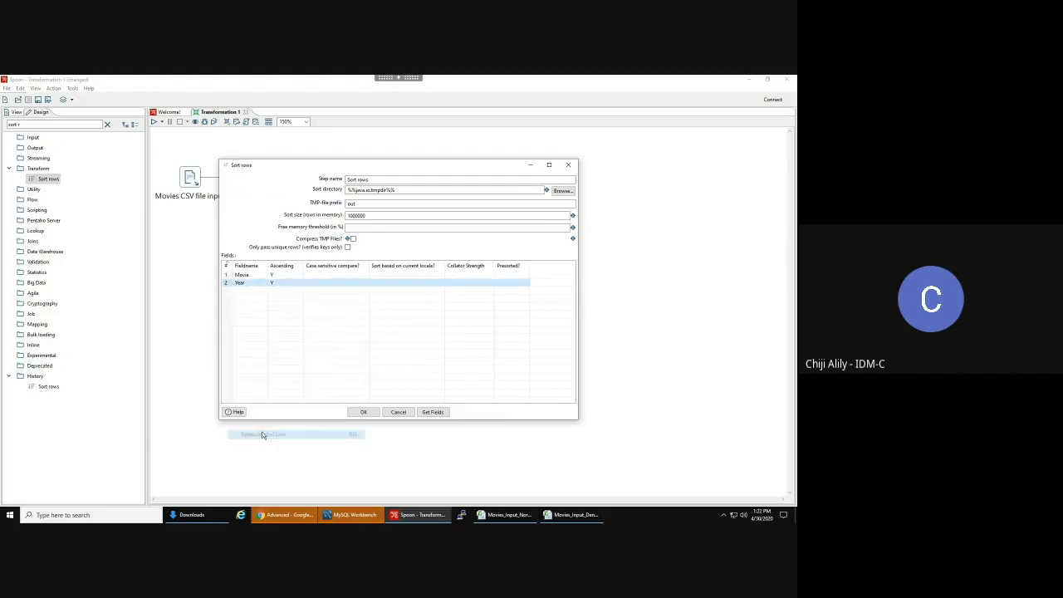
pyautogui.click(247, 283)
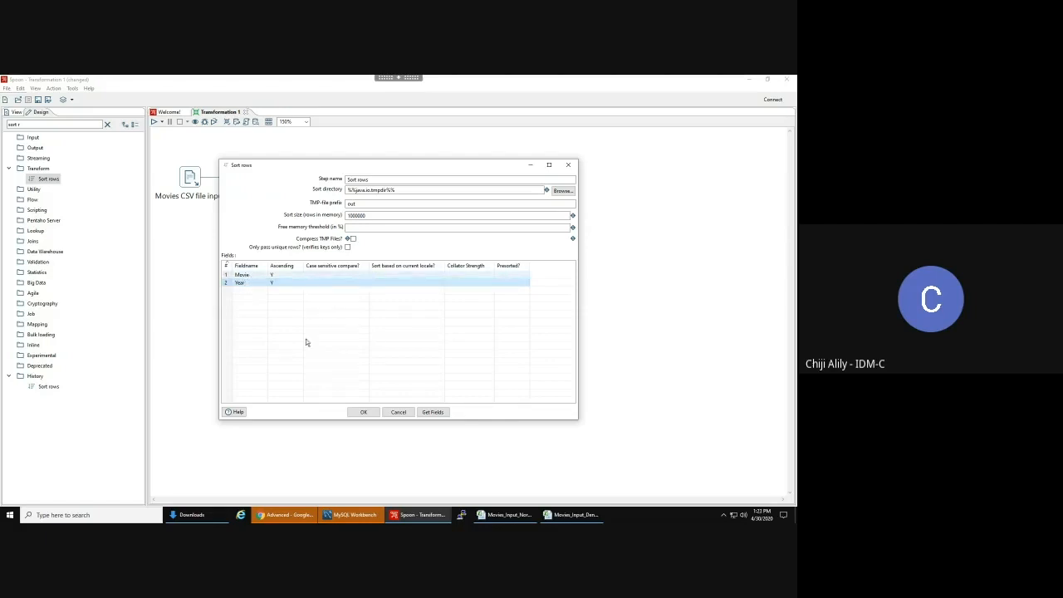
pyautogui.moveTo(516, 515)
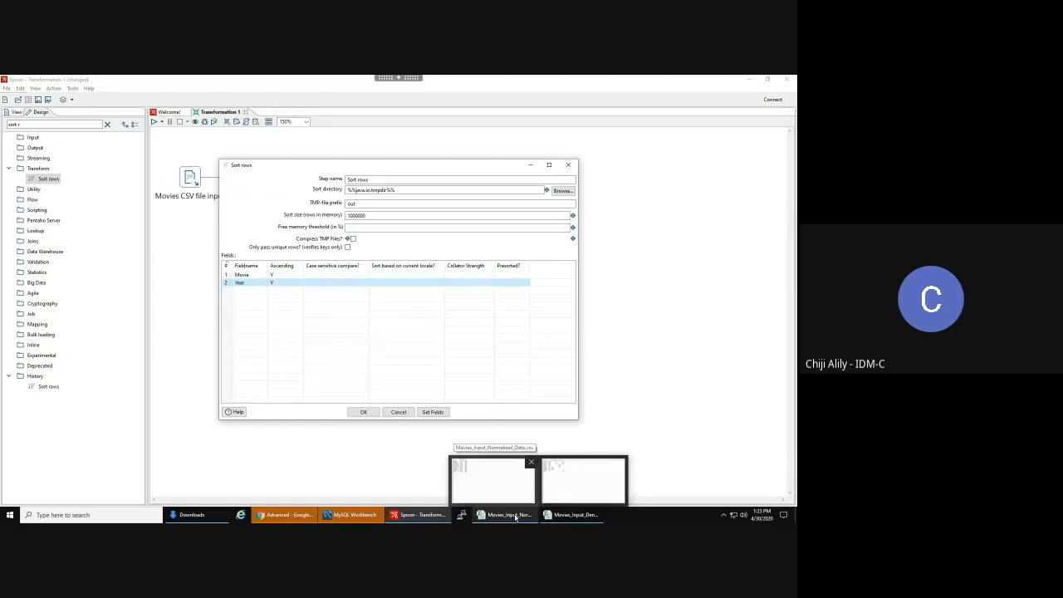
pyautogui.click(516, 515)
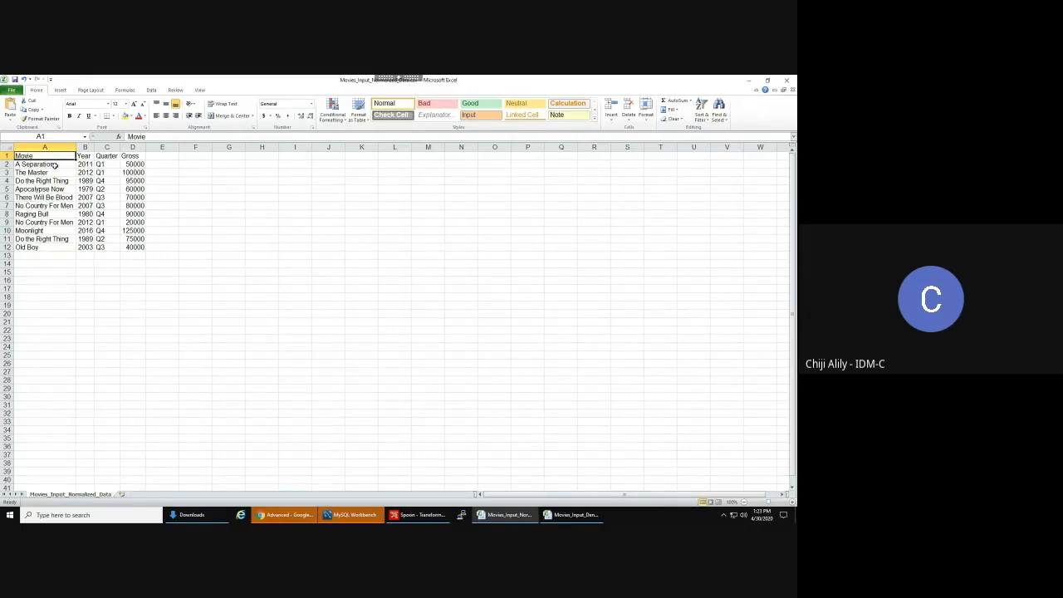
pyautogui.click(55, 239)
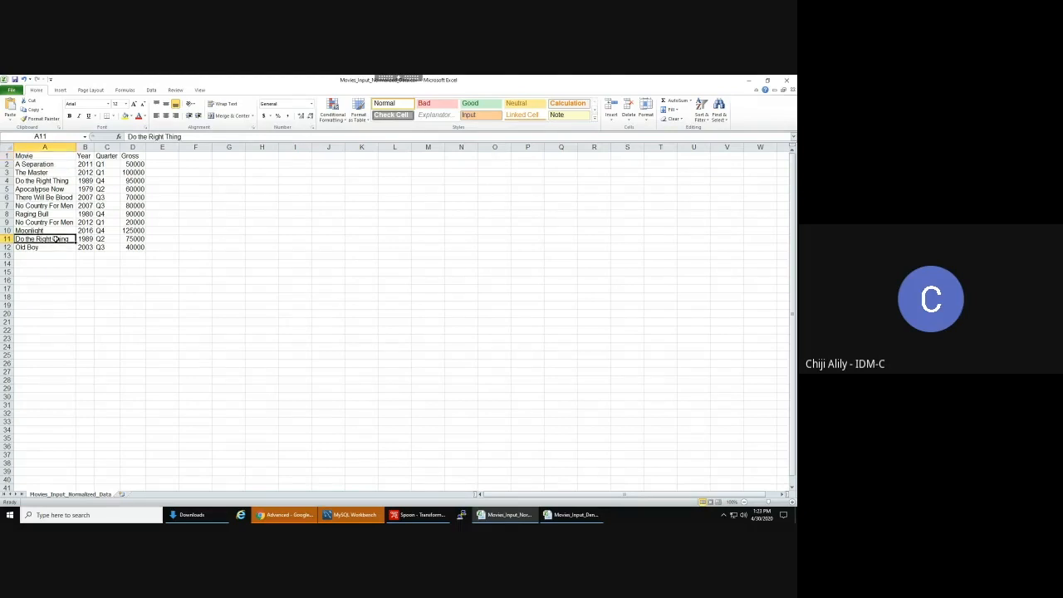
pyautogui.keyDown('shift'); pyautogui.click(87, 238); pyautogui.keyUp('shift')
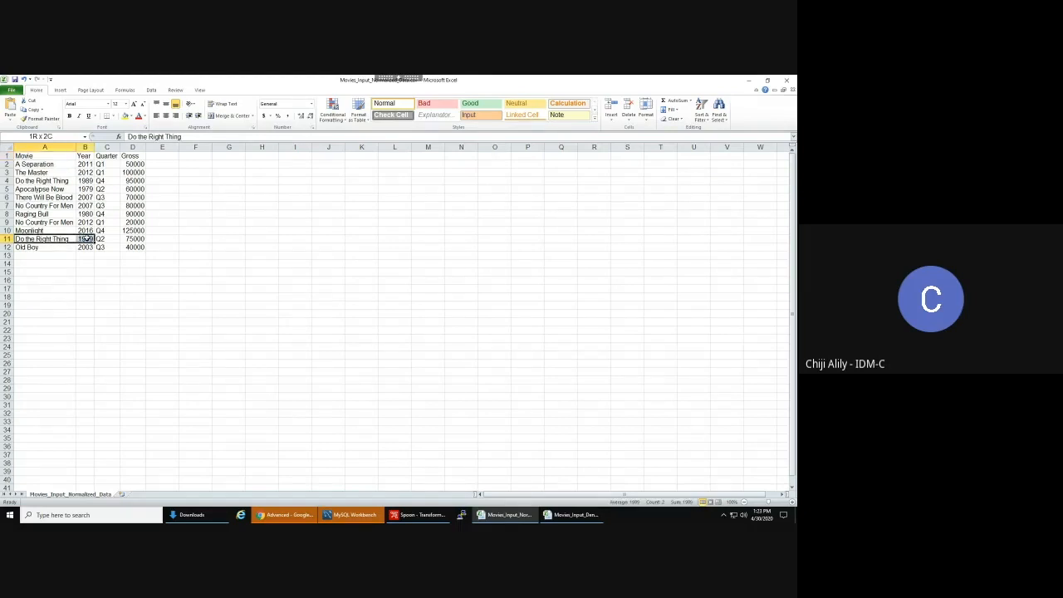
pyautogui.moveTo(43, 180); pyautogui.dragTo(85, 180)
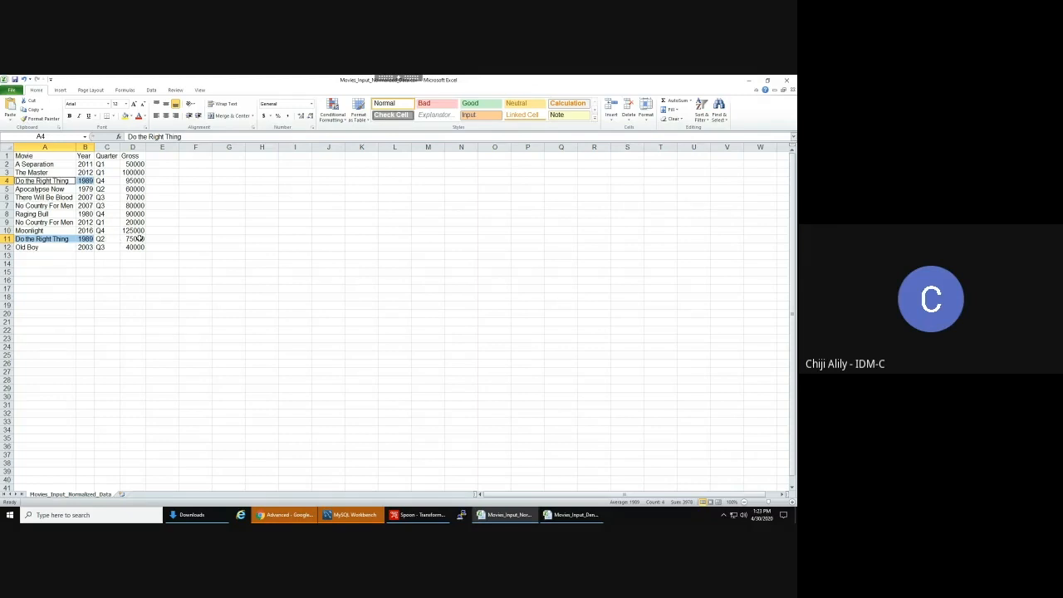
pyautogui.click(50, 166)
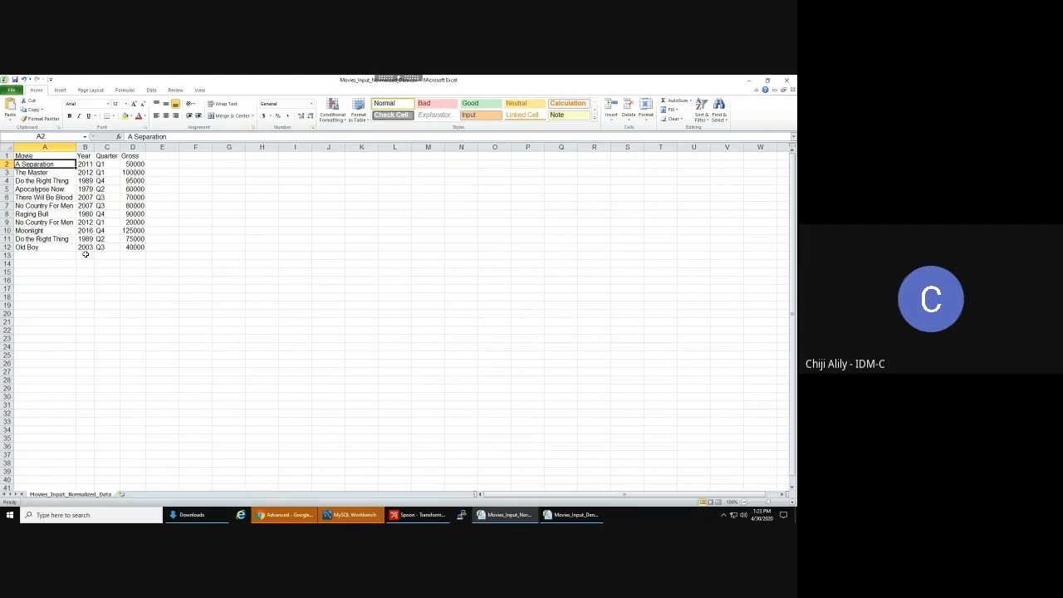
pyautogui.click(435, 515)
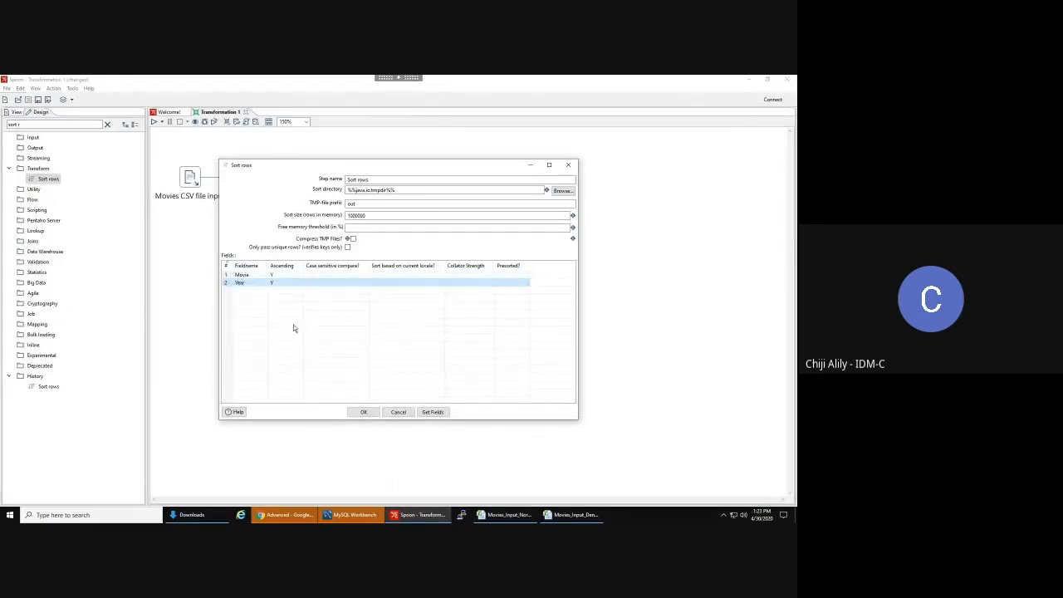
# - Accept the Sort rows settings and add a Row denormaliser step connected by a hop from Sort rows
pyautogui.click(363, 412)
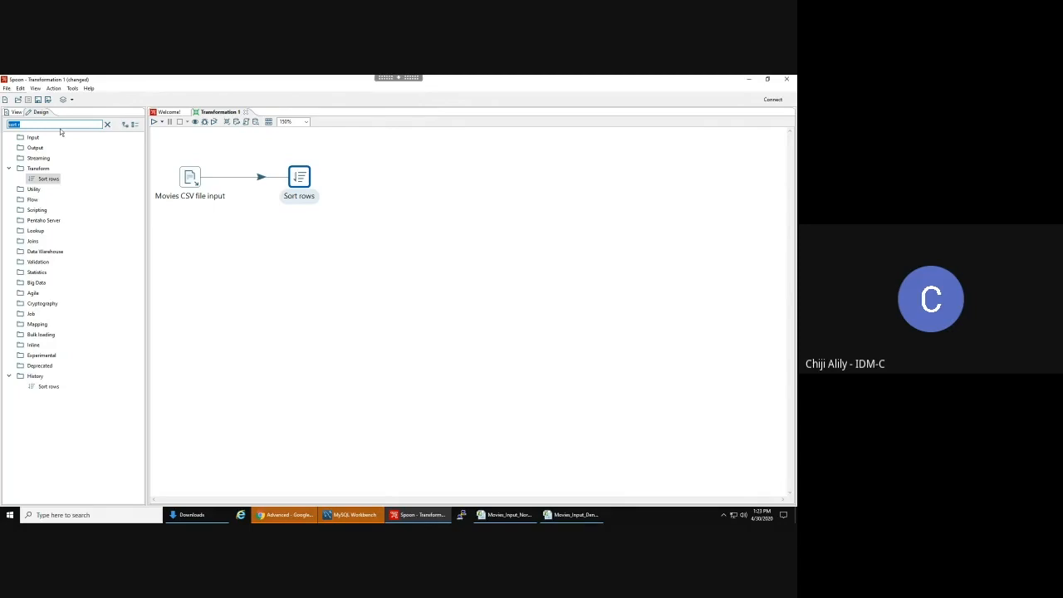
pyautogui.write('d')
pyautogui.write('w de')
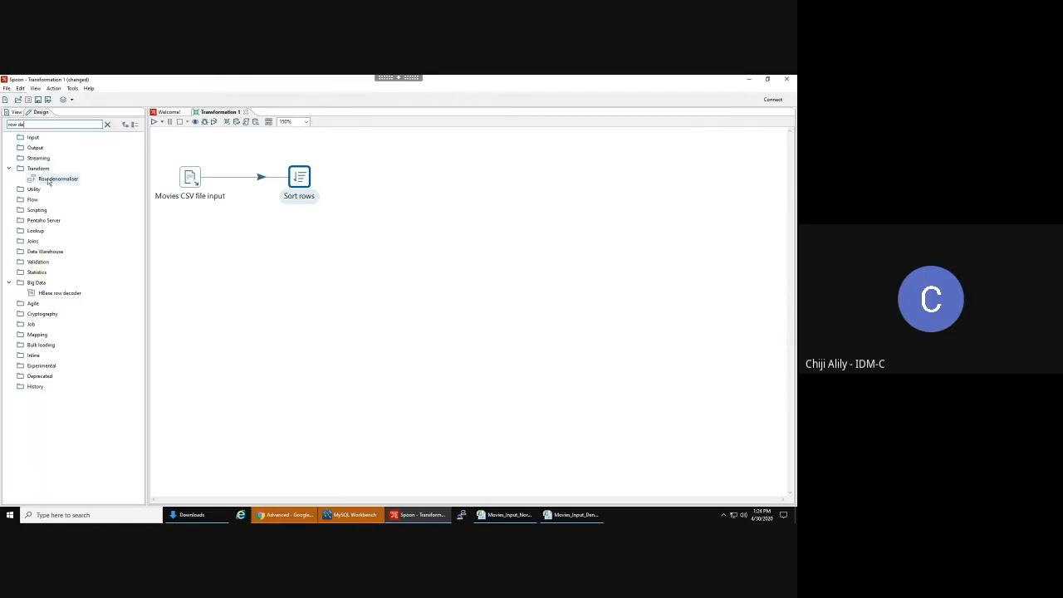
pyautogui.moveTo(48, 182); pyautogui.dragTo(401, 179)
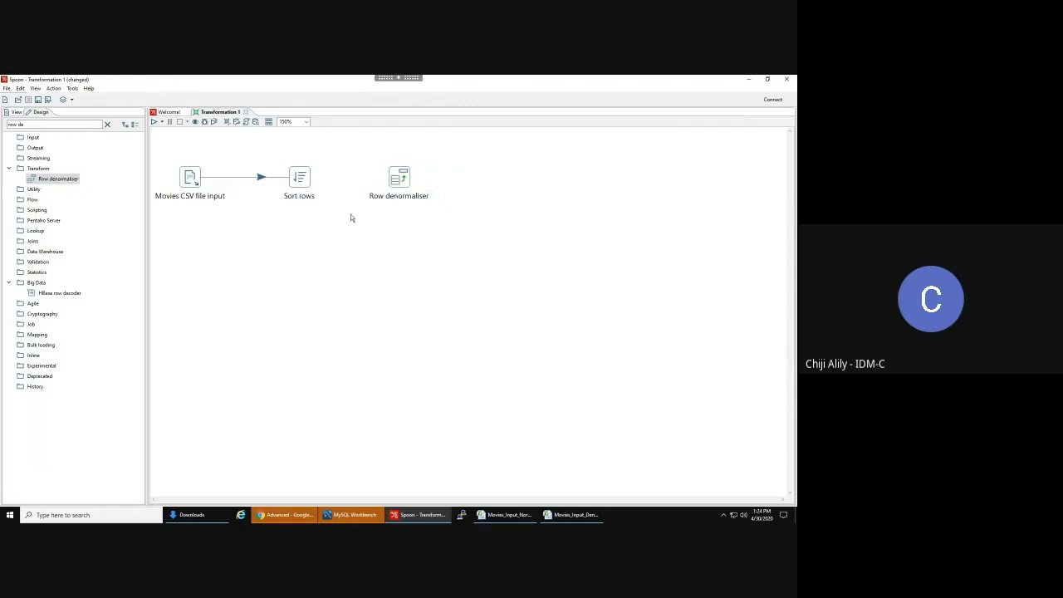
pyautogui.moveTo(309, 184); pyautogui.dragTo(398, 179)
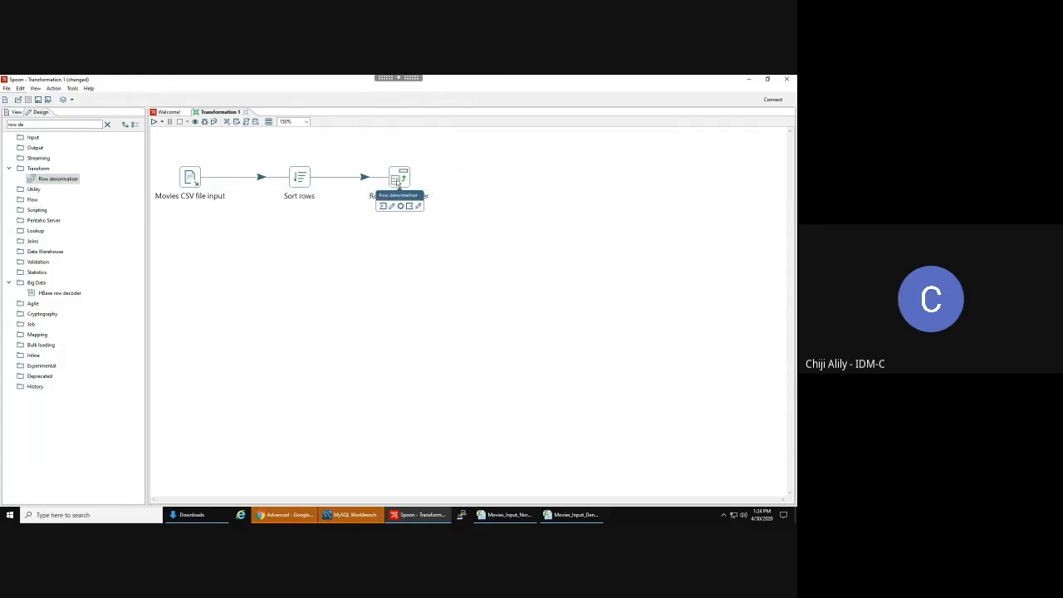
# - Open the Row denormaliser settings and set its key field to Quarter
pyautogui.doubleClick(401, 181)
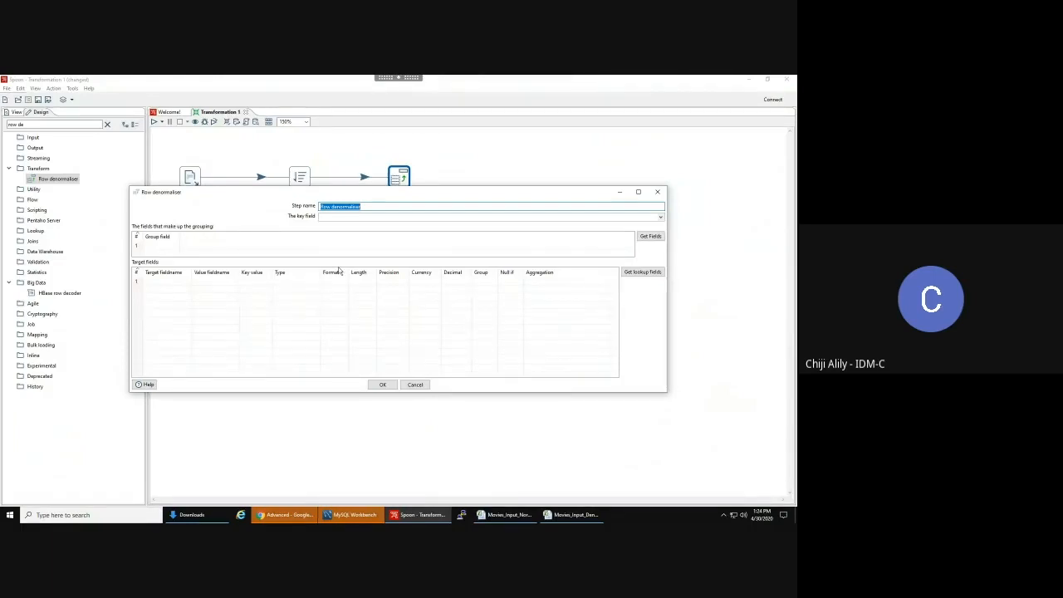
pyautogui.click(358, 216)
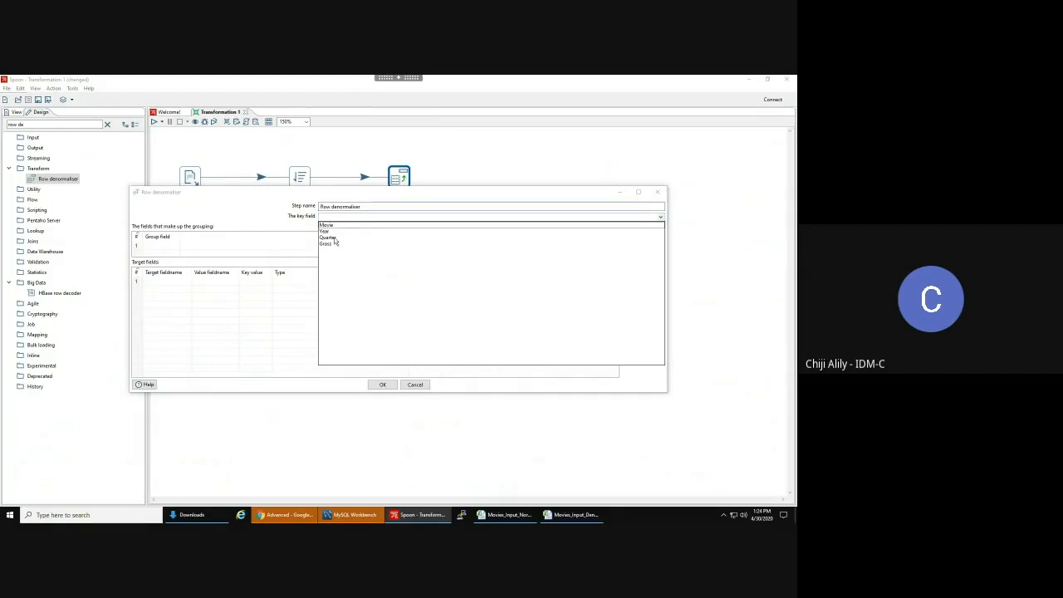
pyautogui.click(501, 515)
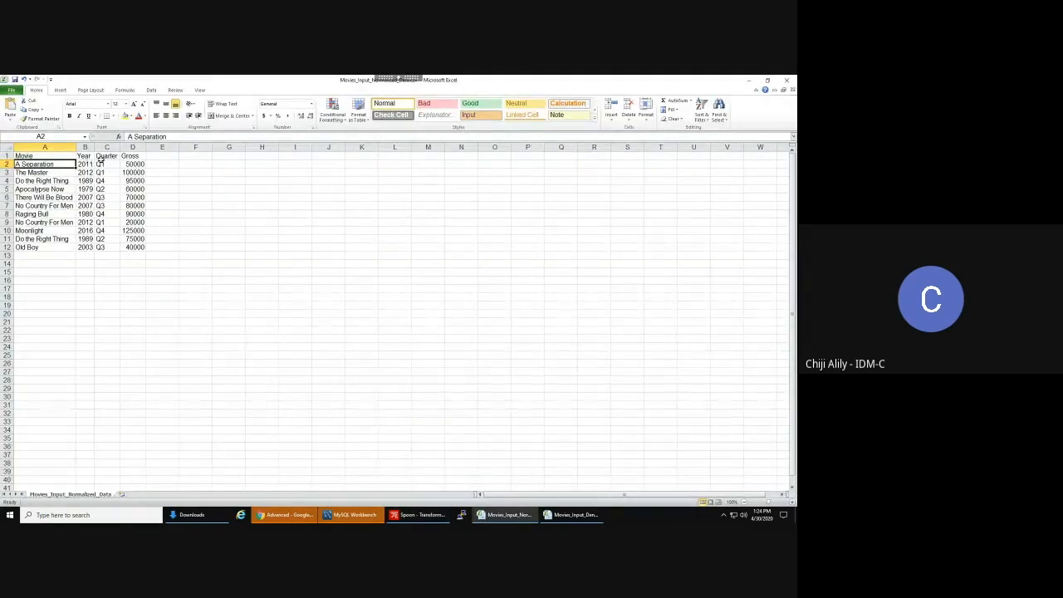
pyautogui.click(501, 514)
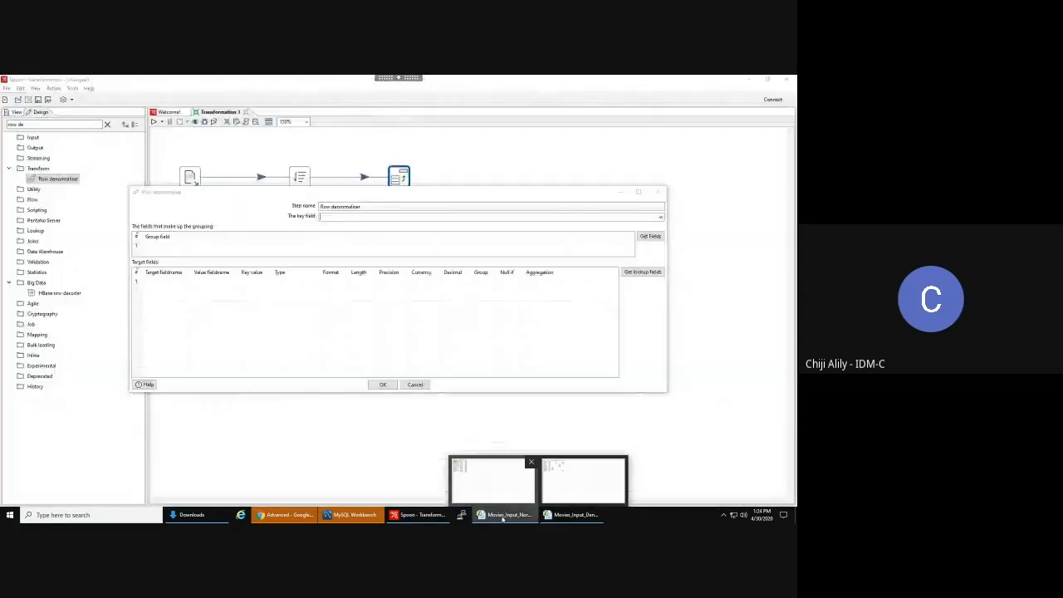
pyautogui.click(661, 217)
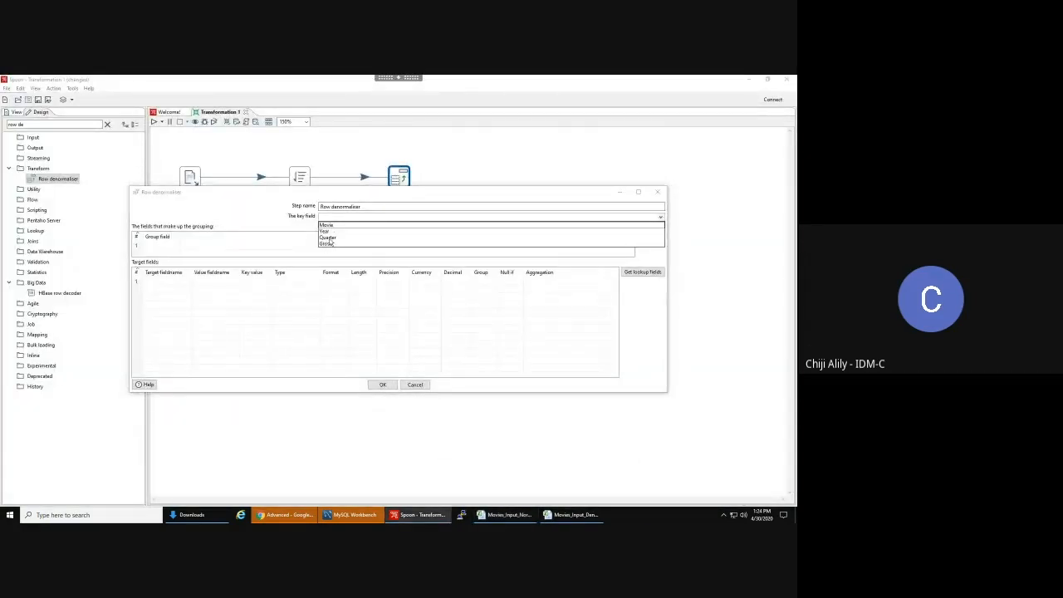
pyautogui.click(329, 238)
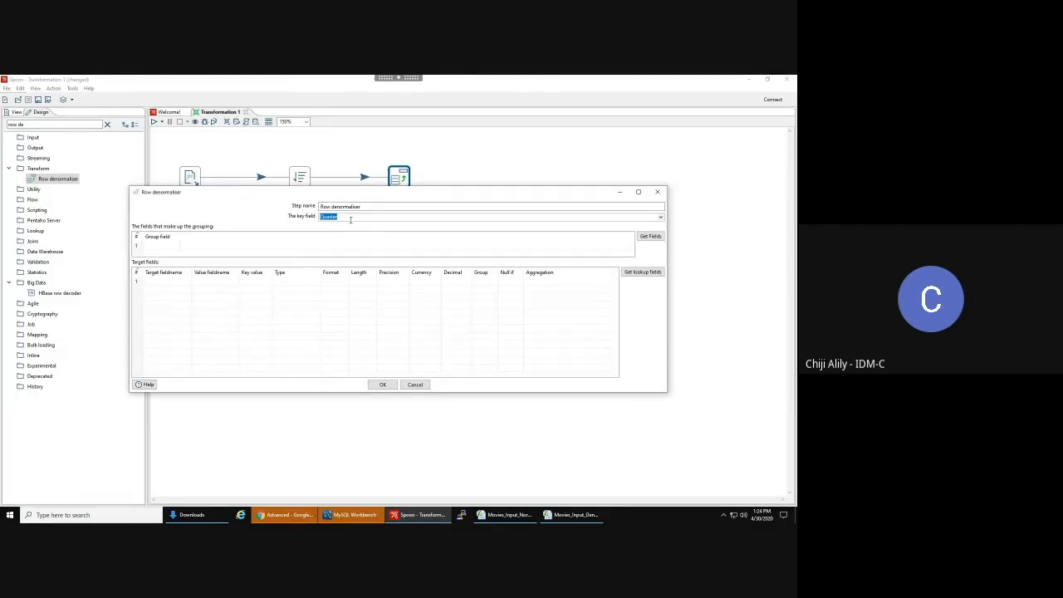
pyautogui.click(352, 217)
pyautogui.click(265, 211)
pyautogui.click(346, 217)
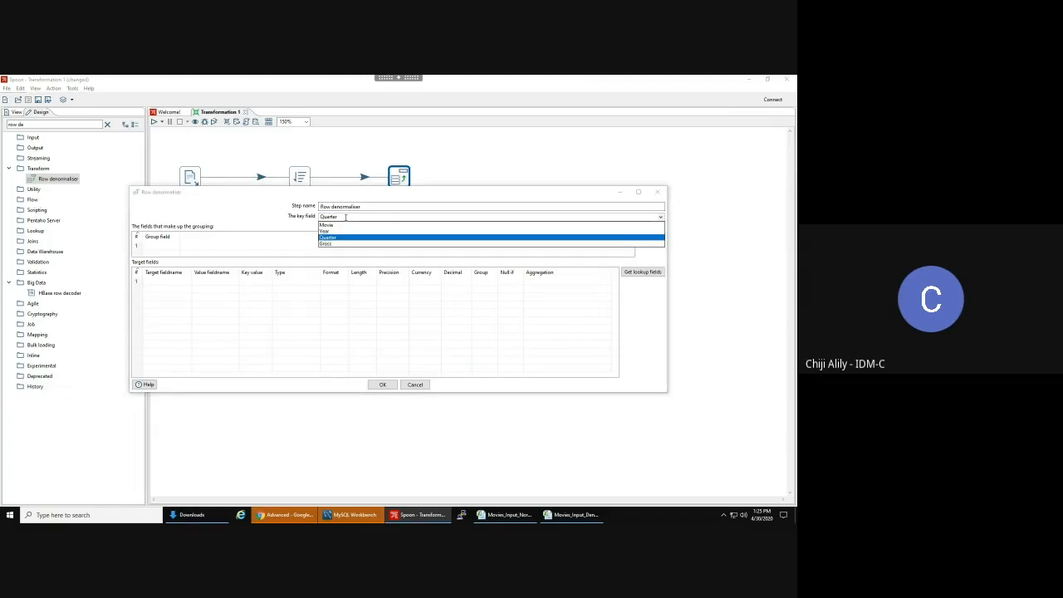
pyautogui.click(260, 206)
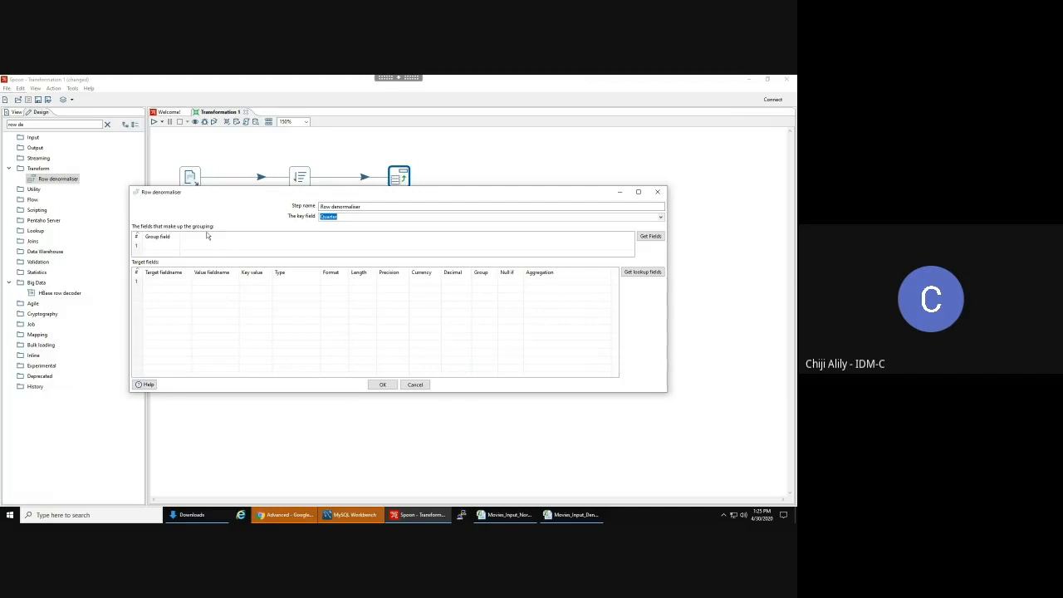
# - Fetch the incoming fields into the grouping list, then delete the fetched grouping rows
pyautogui.moveTo(254, 194); pyautogui.dragTo(301, 216)
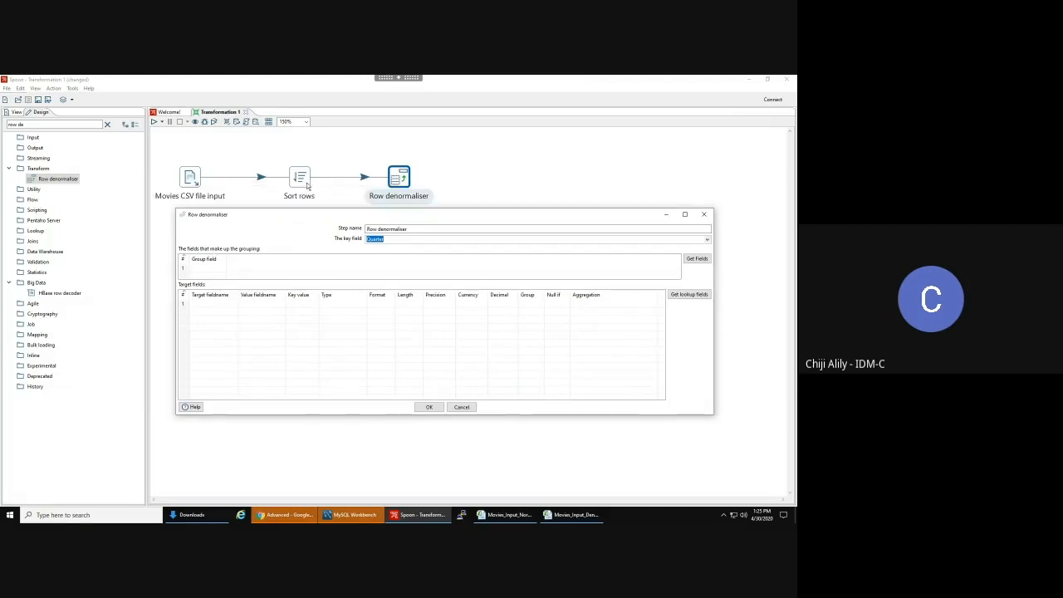
pyautogui.moveTo(304, 186)
pyautogui.click(206, 268)
pyautogui.click(214, 268)
pyautogui.click(698, 258)
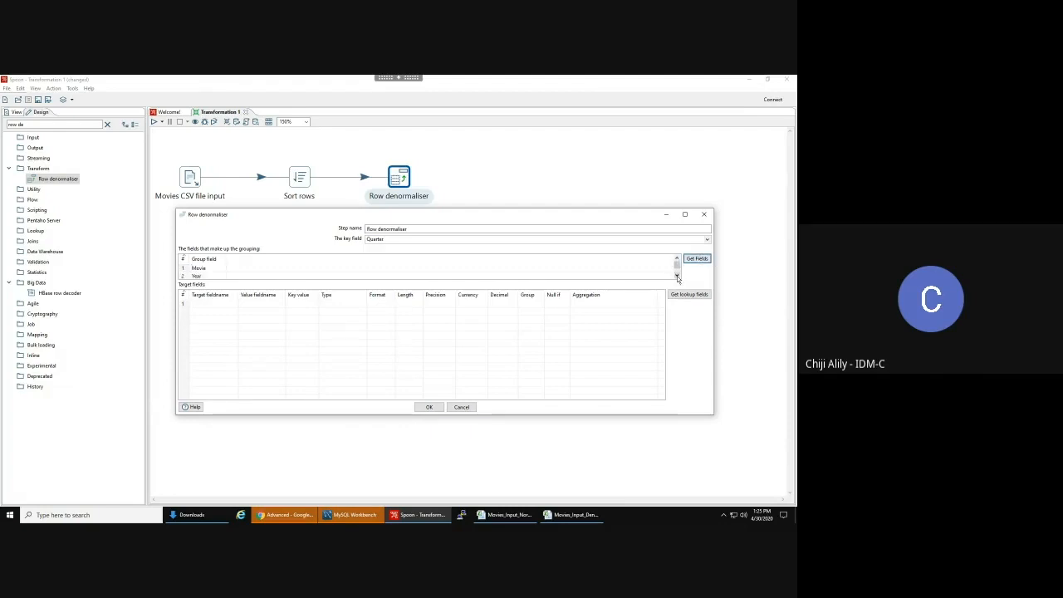
pyautogui.click(677, 276)
pyautogui.click(677, 276)
pyautogui.click(184, 270)
pyautogui.rightClick(184, 276)
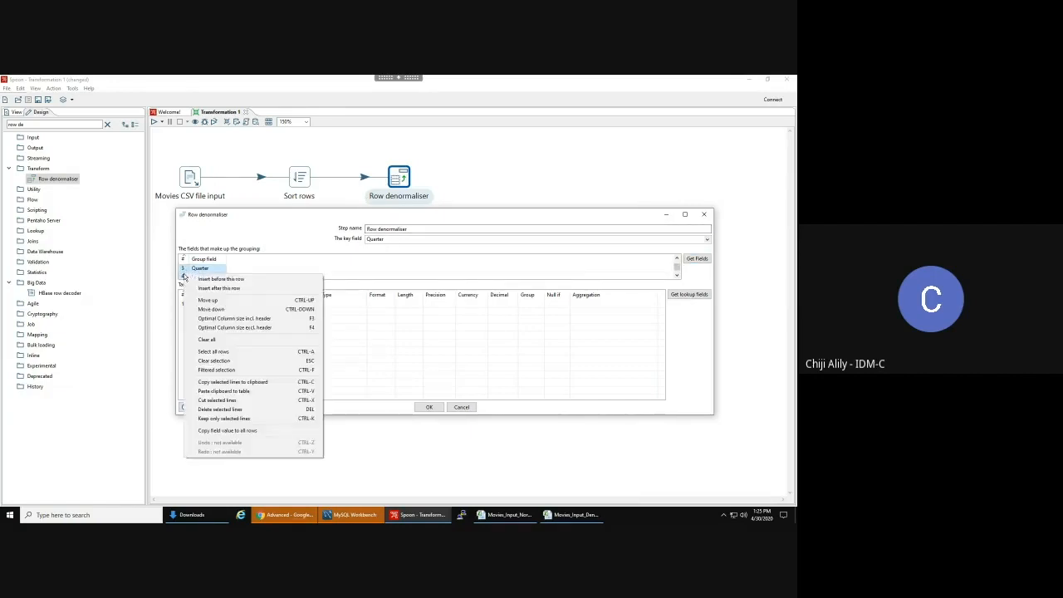
pyautogui.click(229, 412)
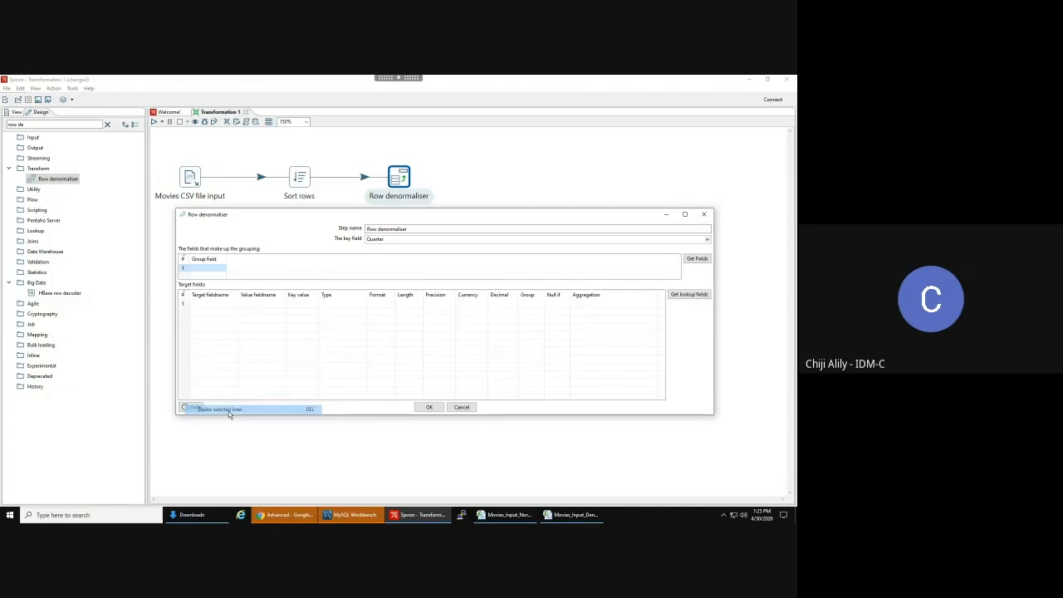
# - Enter Movie and Year as the grouping fields and remove the empty third row
pyautogui.click(211, 269)
pyautogui.write('M')
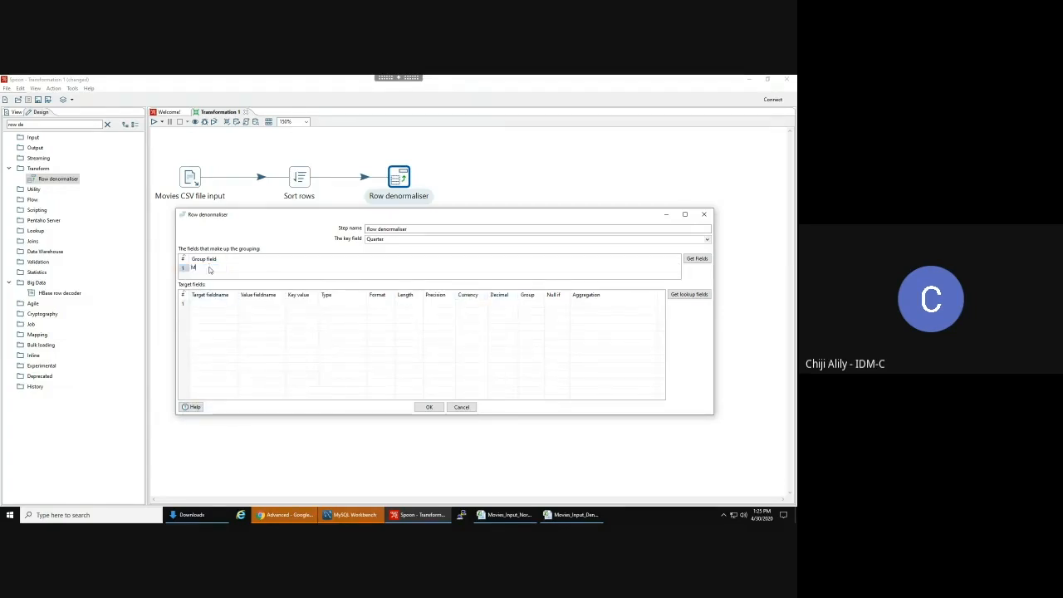
pyautogui.write('ovie')
pyautogui.press('Return')
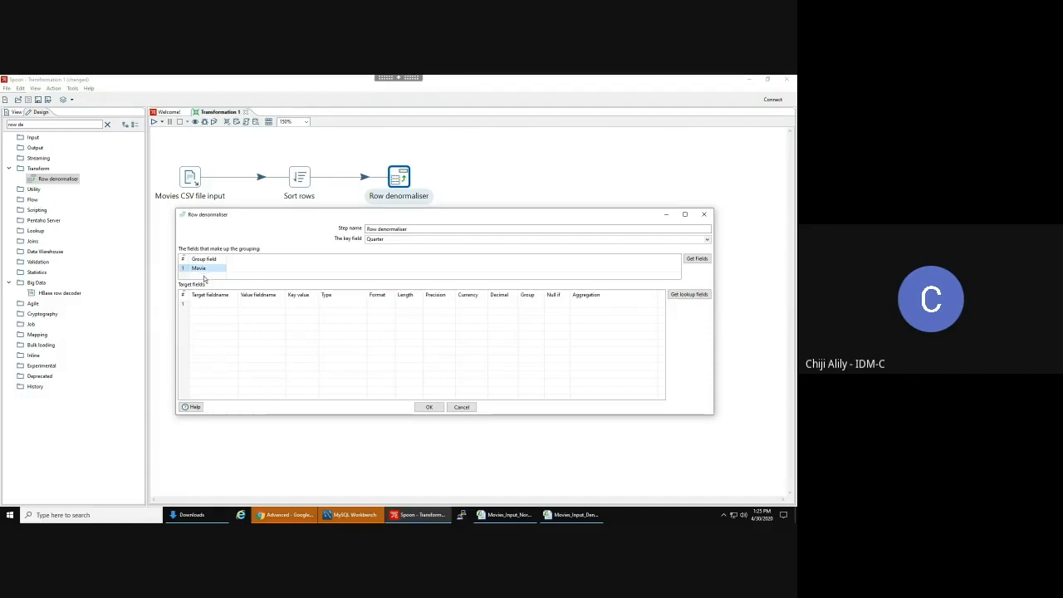
pyautogui.click(203, 276)
pyautogui.click(204, 275)
pyautogui.click(202, 267)
pyautogui.write('Ye')
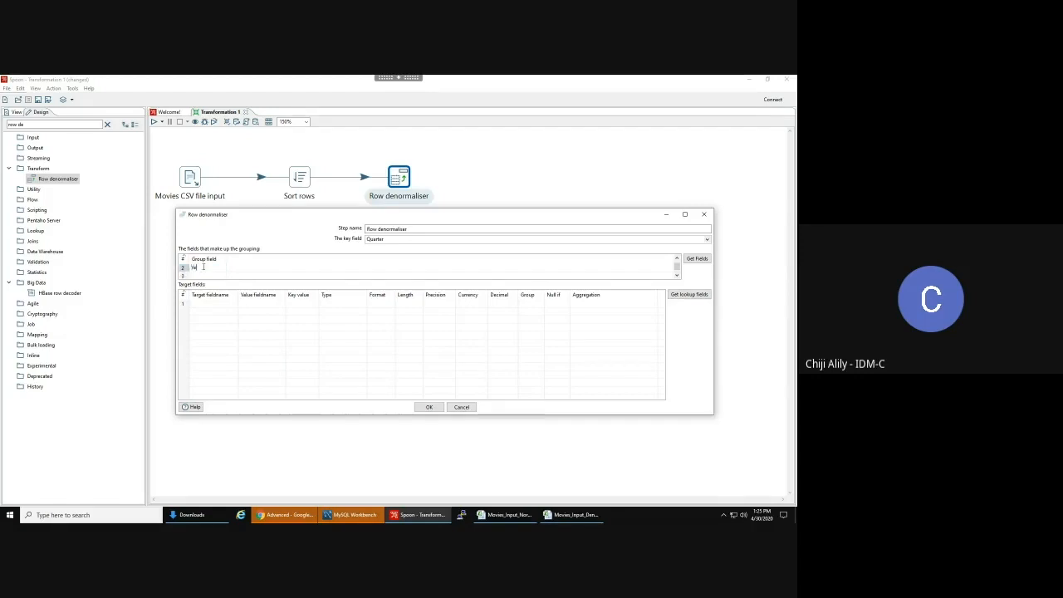
pyautogui.write('ar')
pyautogui.click(265, 270)
pyautogui.scroll(1, 236, 271)
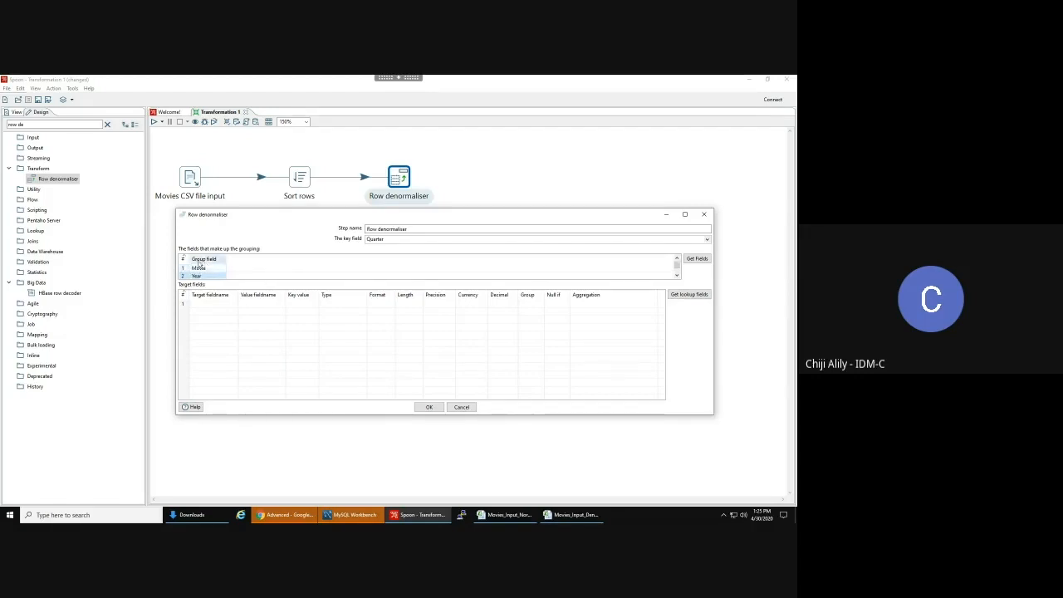
pyautogui.scroll(-1, 198, 265)
pyautogui.rightClick(181, 281)
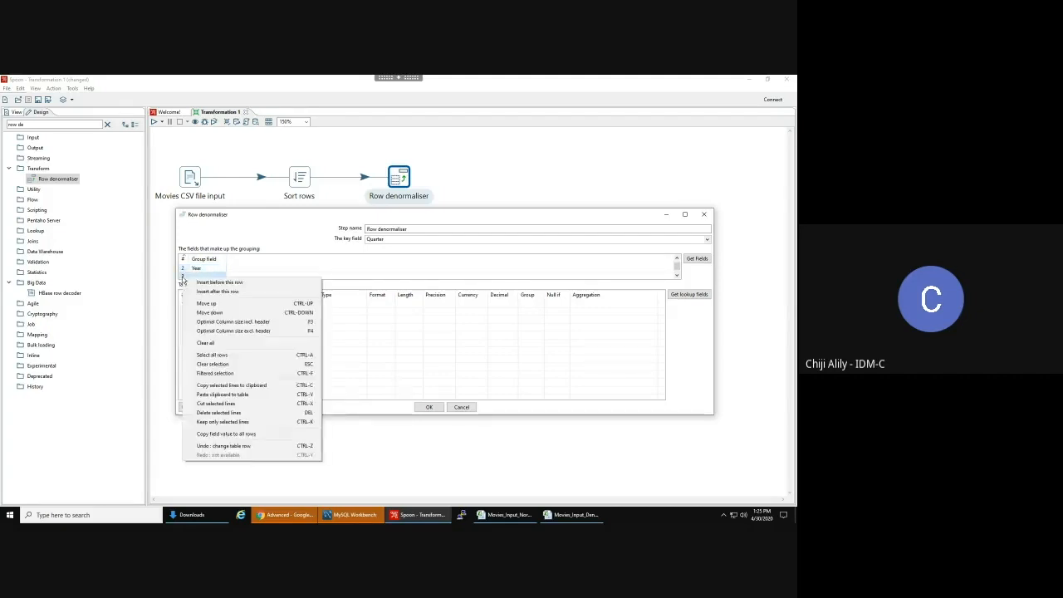
pyautogui.click(246, 413)
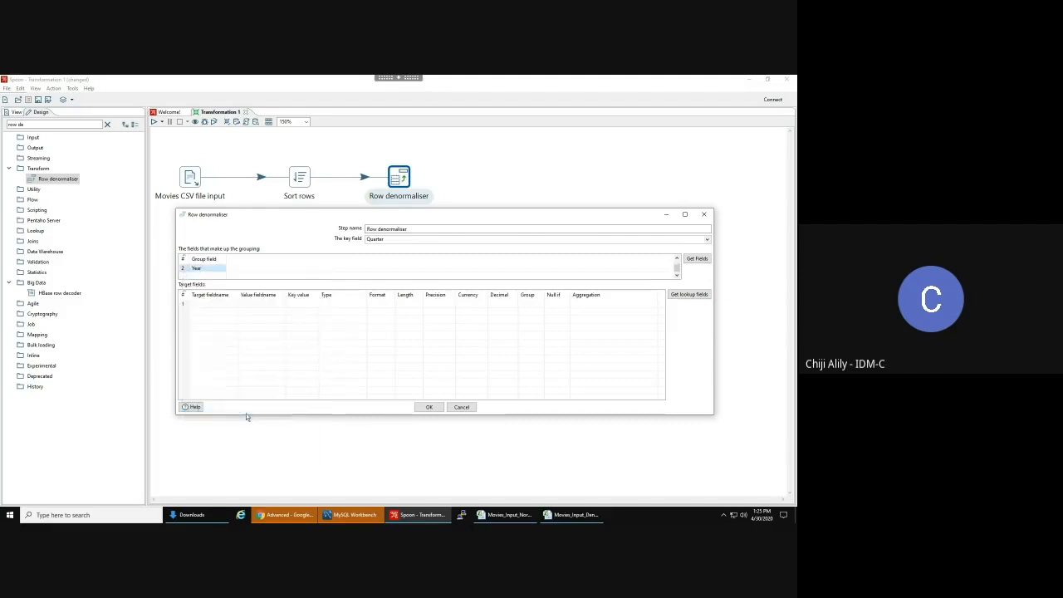
pyautogui.scroll(1, 199, 279)
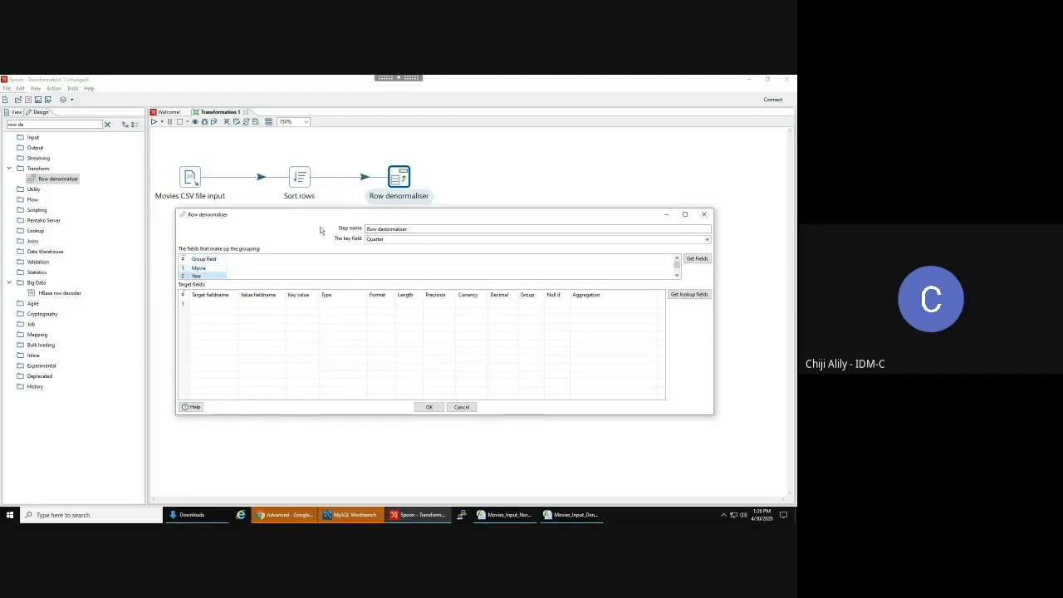
pyautogui.click(510, 515)
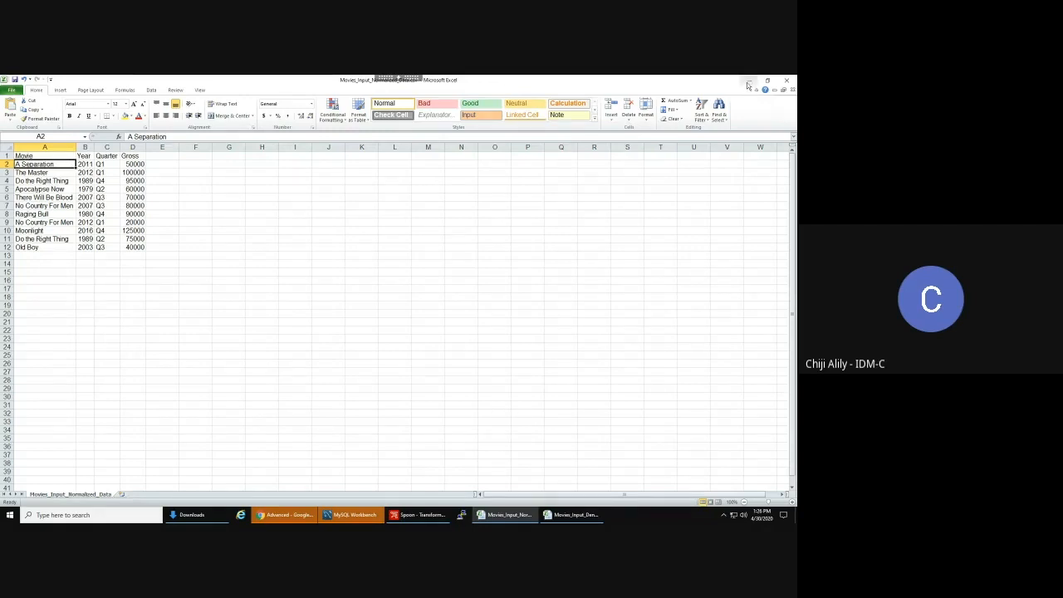
pyautogui.click(428, 516)
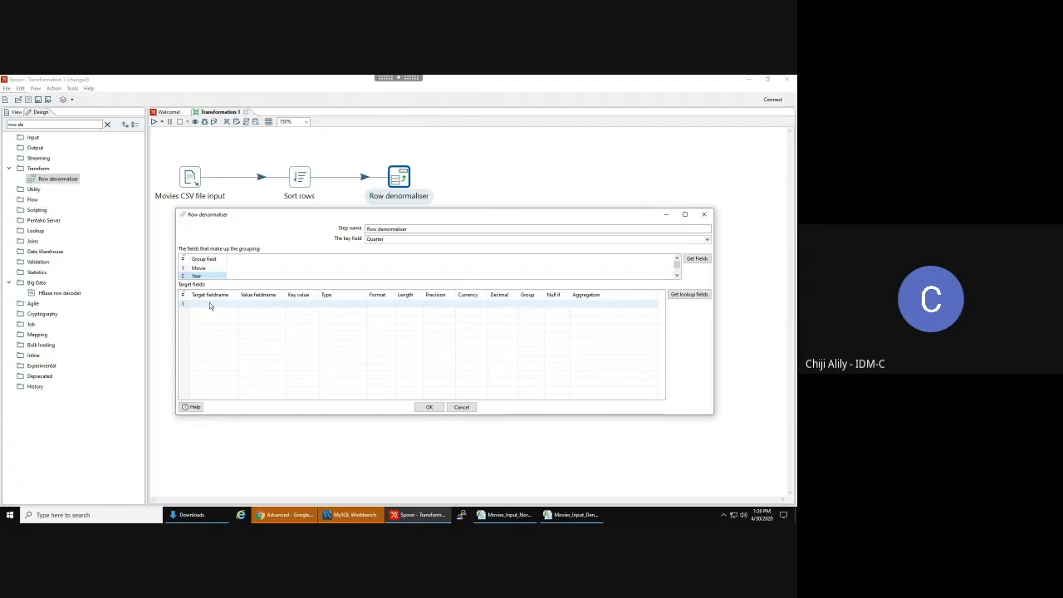
# - Name the first two target fields Quarter1 and Quarter2
pyautogui.click(209, 304)
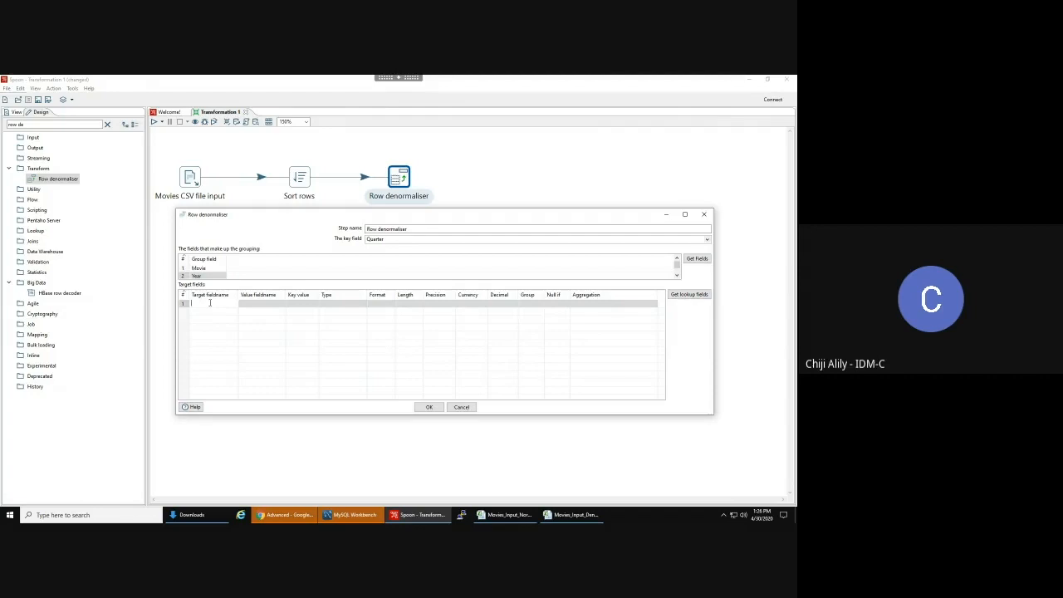
pyautogui.write('Quarter1')
pyautogui.press('Return')
pyautogui.click(208, 313)
pyautogui.write('Q')
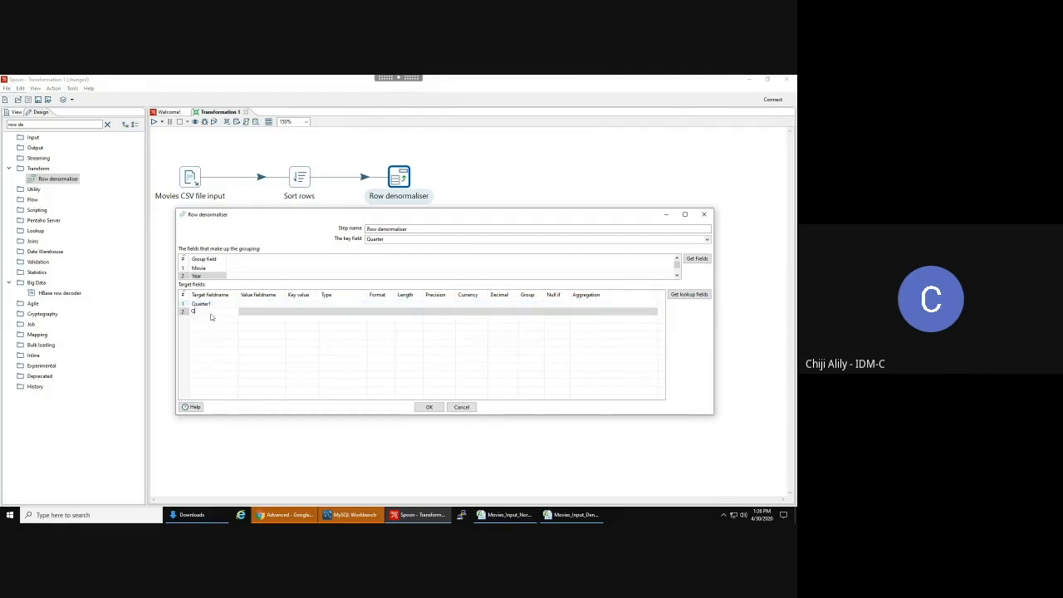
pyautogui.write('uarter2')
pyautogui.press('Return')
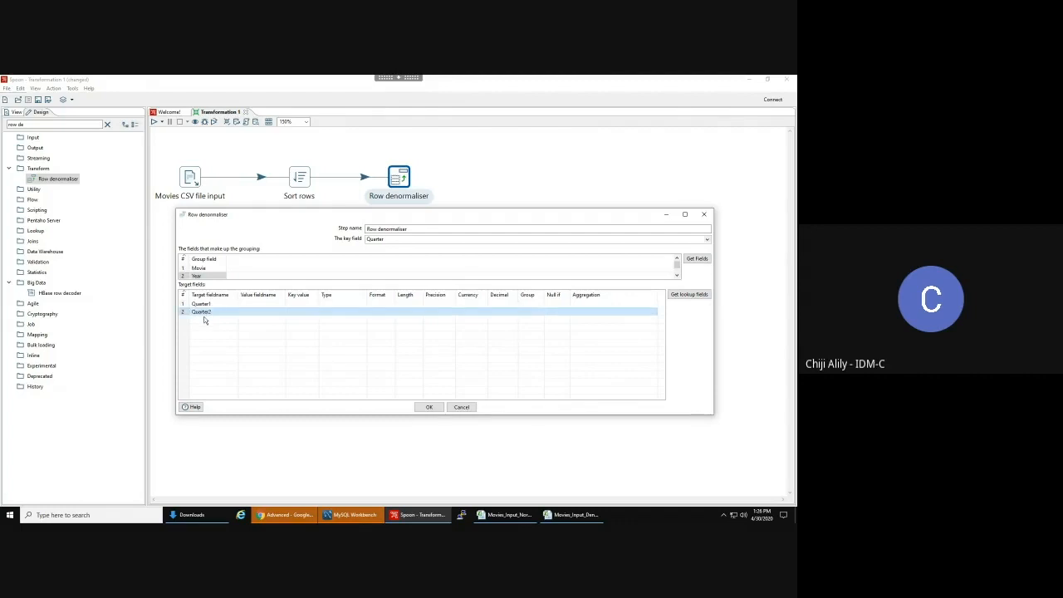
# - Name the third and fourth target fields Quarter3 and Quarter4
pyautogui.click(205, 319)
pyautogui.write('Quarter3')
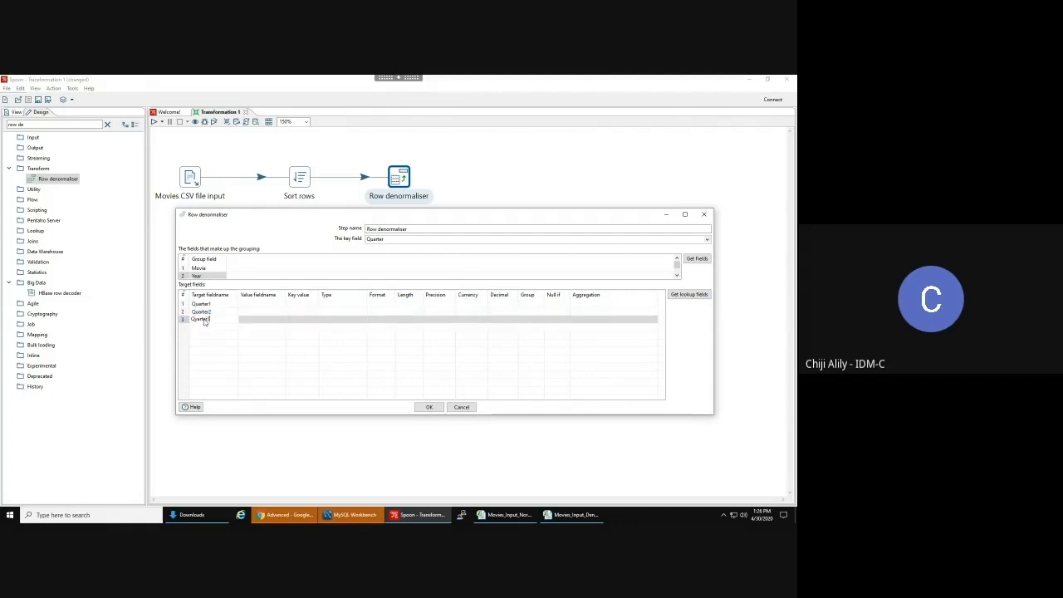
pyautogui.press('Return')
pyautogui.click(204, 321)
pyautogui.doubleClick(205, 320)
pyautogui.write('Quarter3')
pyautogui.click(200, 328)
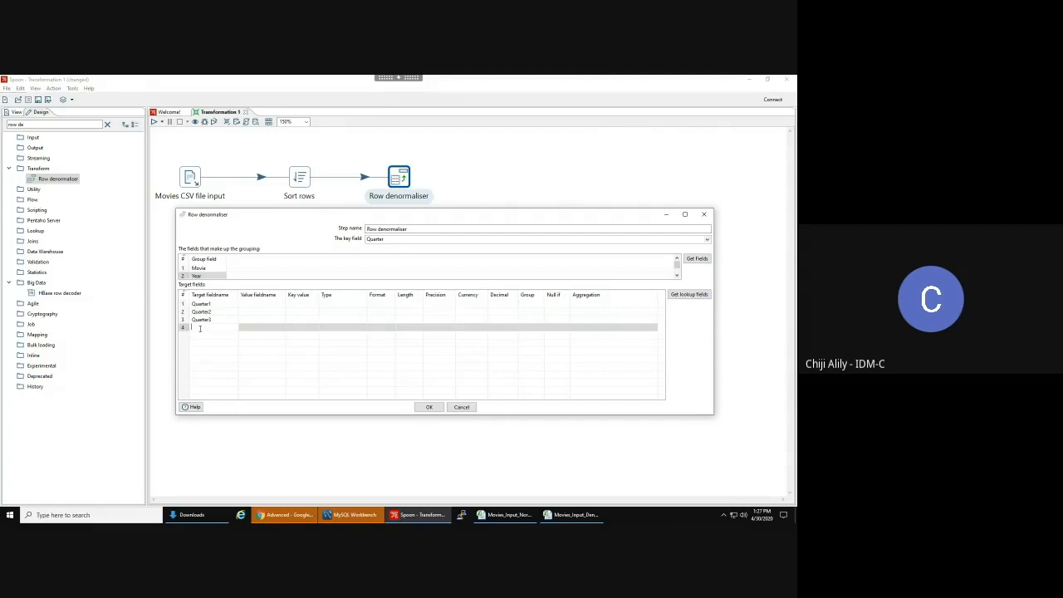
pyautogui.write('Quarter4')
pyautogui.press('Return')
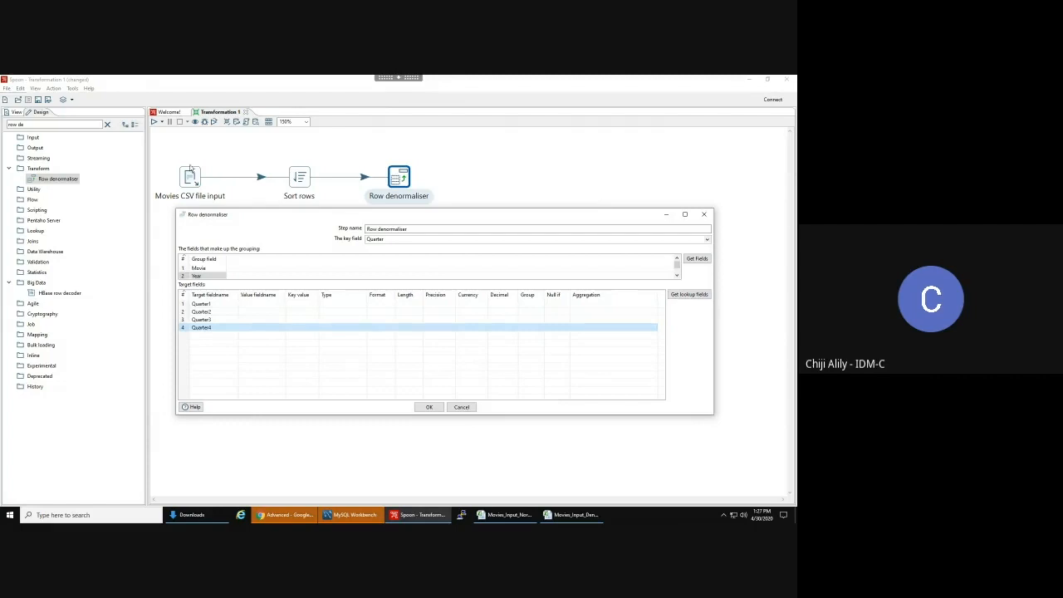
pyautogui.moveTo(190, 178)
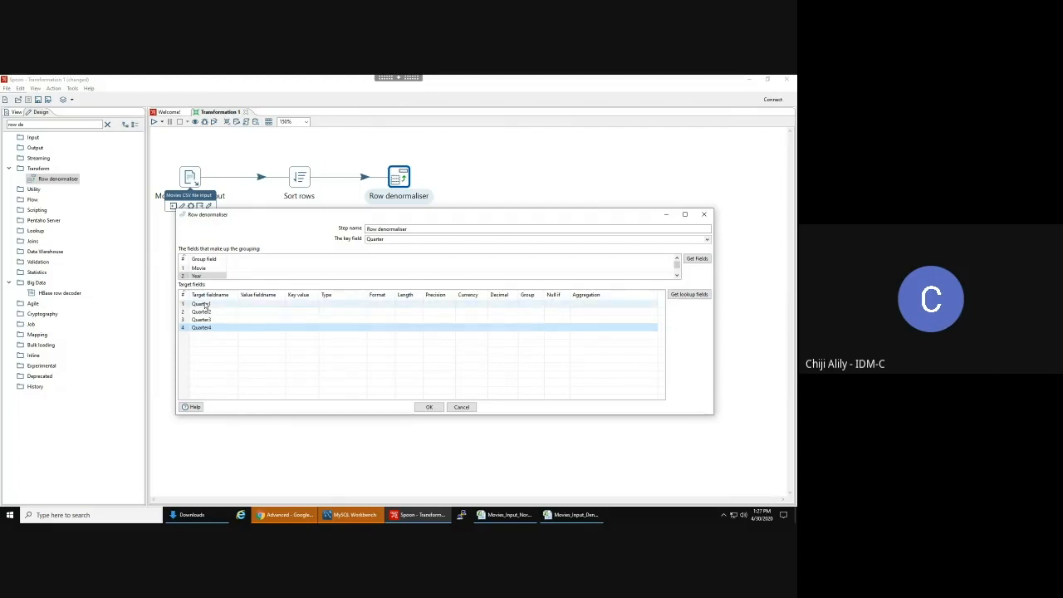
# - Enter Gross as the value fieldname for Quarter1 through Quarter4, then compare against the Excel sheet
pyautogui.click(247, 304)
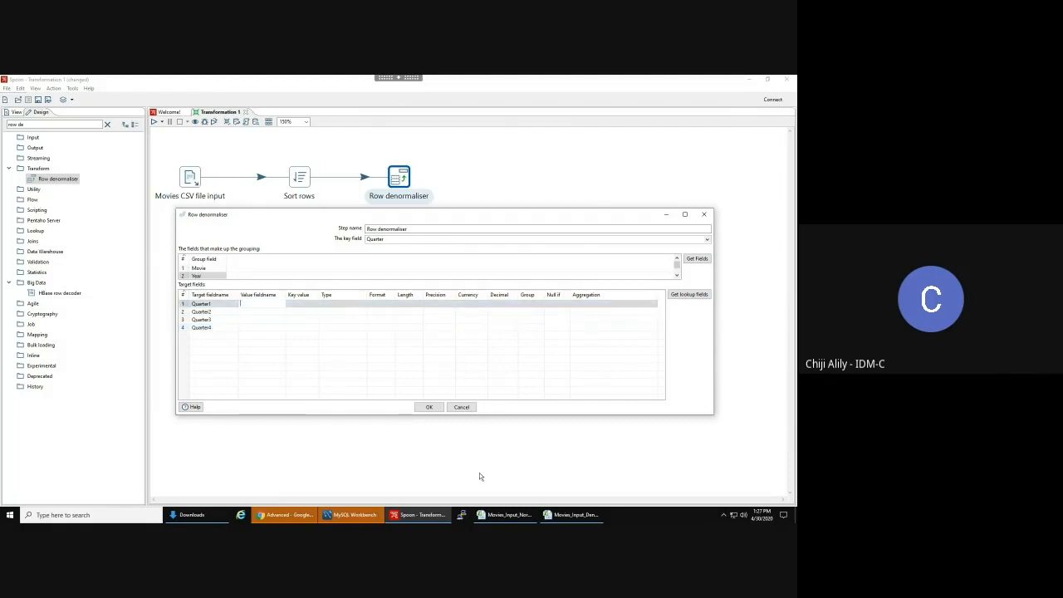
pyautogui.write('Gross')
pyautogui.press('Return')
pyautogui.click(257, 311)
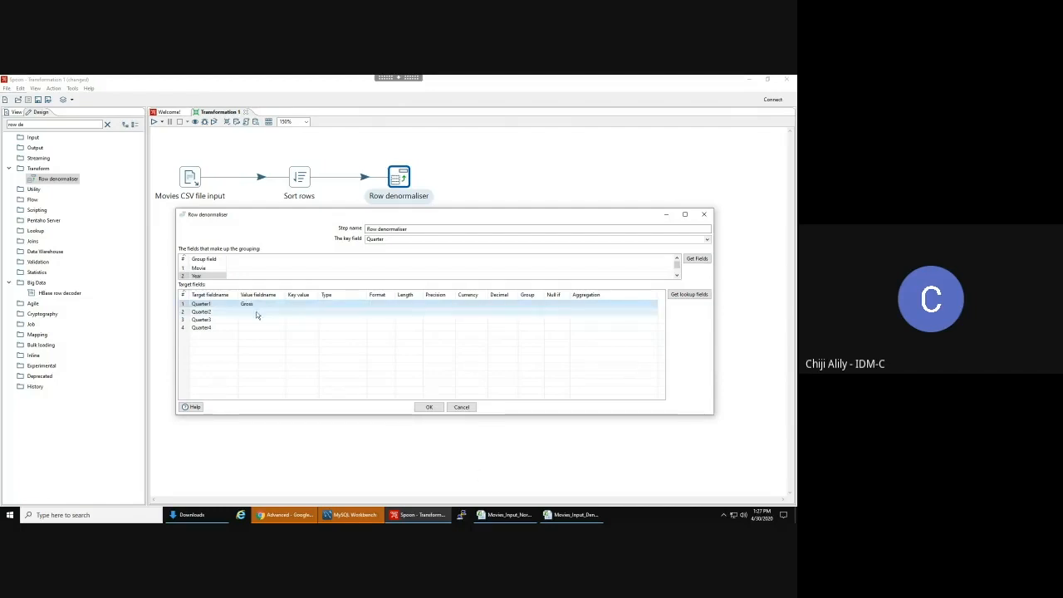
pyautogui.write('Gross')
pyautogui.press('Return')
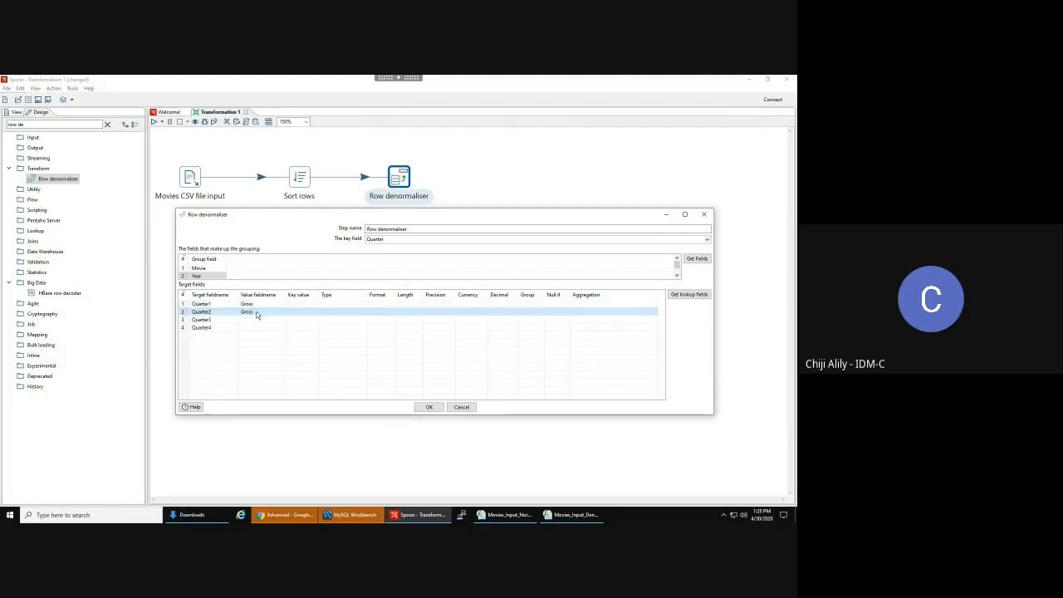
pyautogui.click(252, 322)
pyautogui.write('Gross')
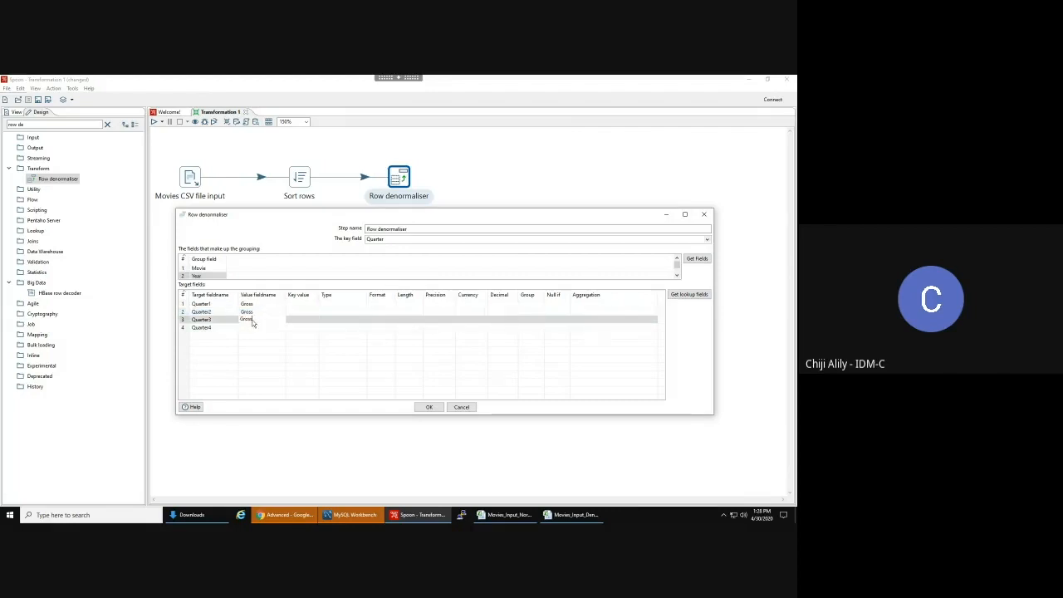
pyautogui.press('Return')
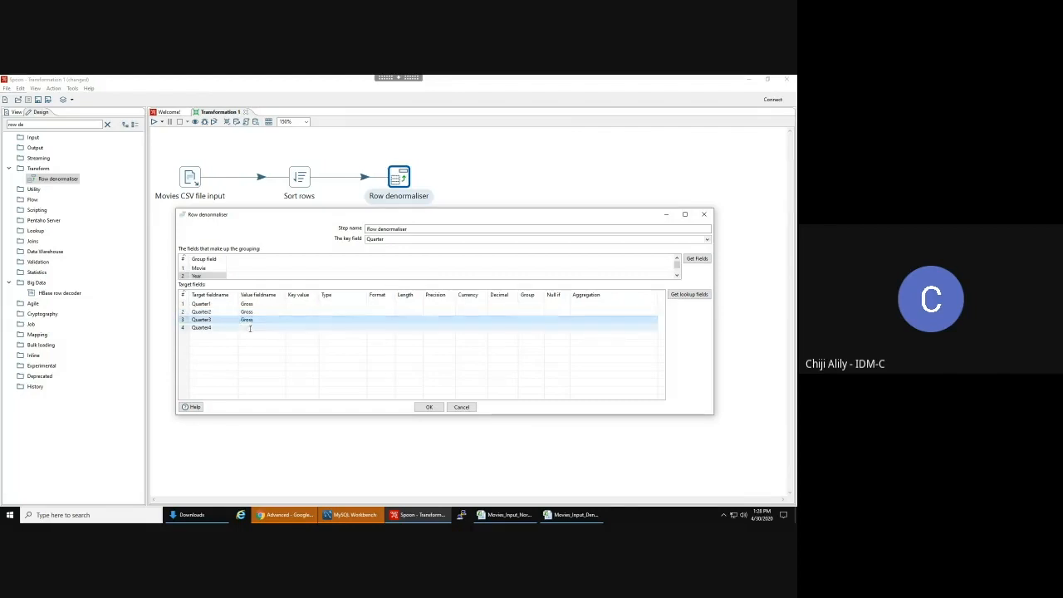
pyautogui.click(251, 328)
pyautogui.write('Gross')
pyautogui.press('Return')
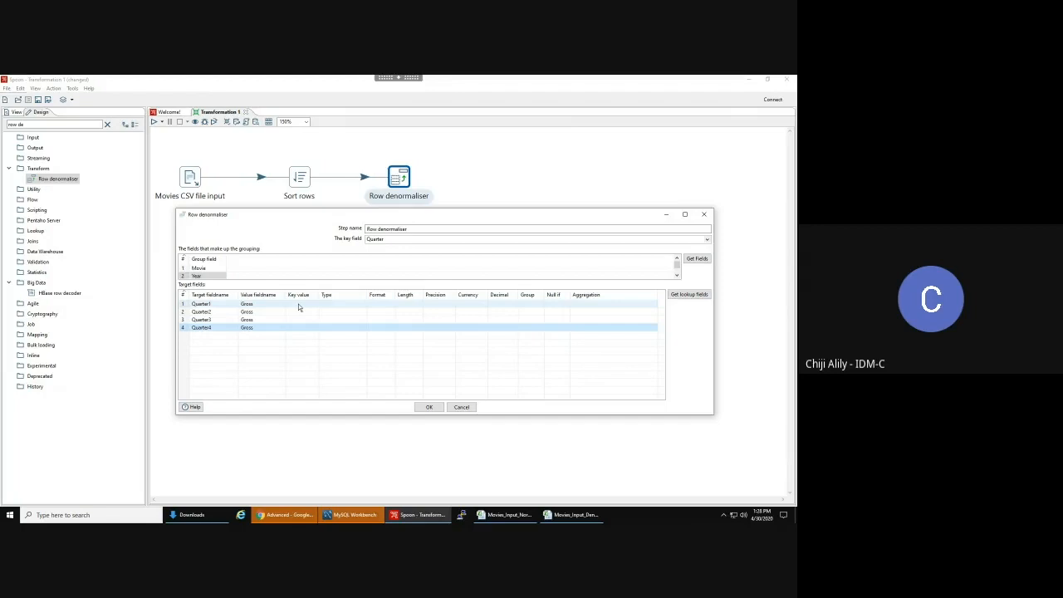
pyautogui.click(508, 516)
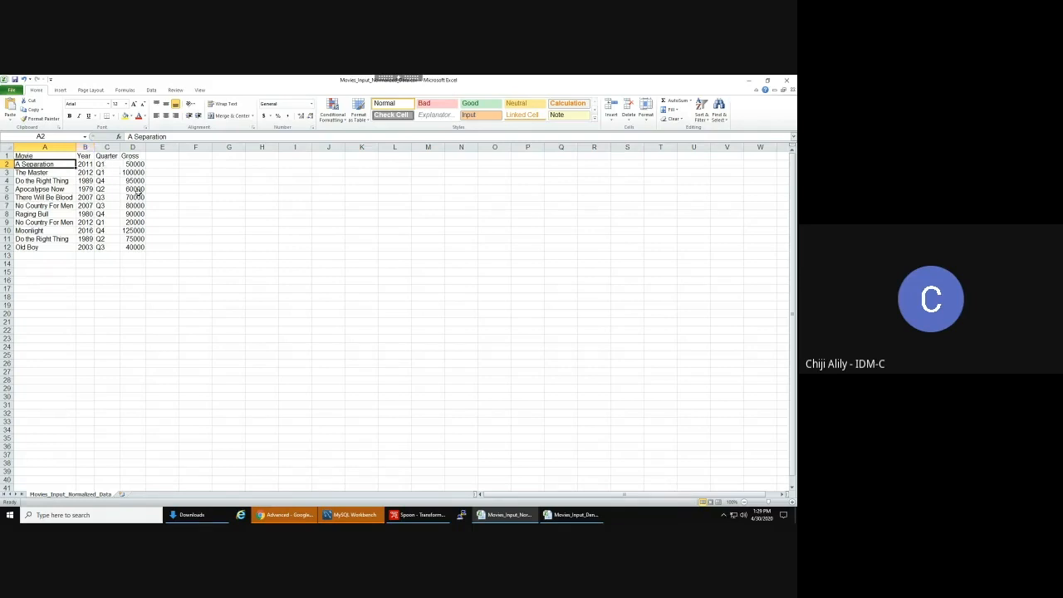
pyautogui.click(421, 515)
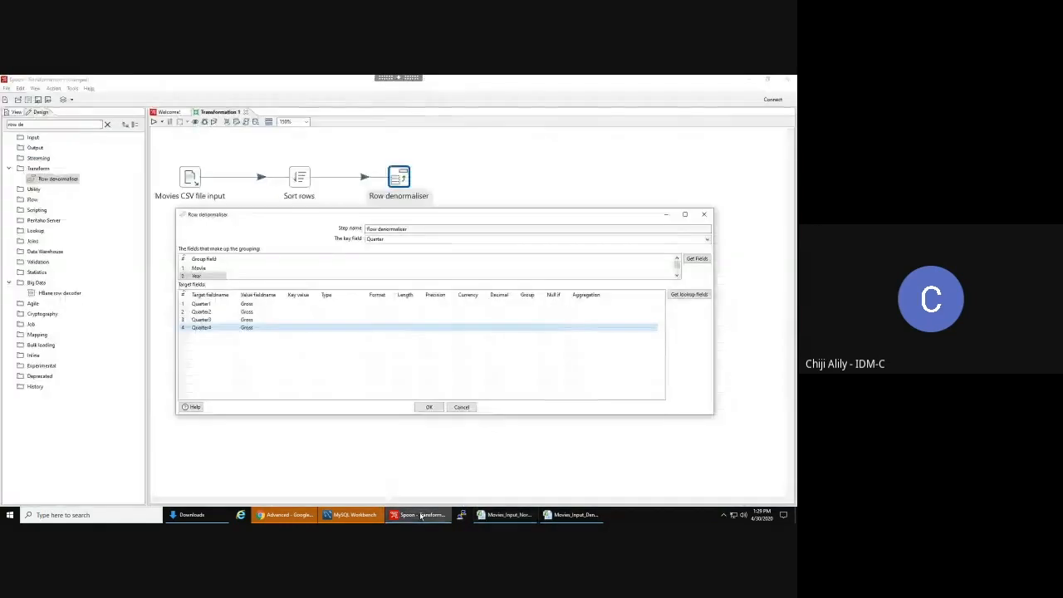
# - Enter key values Q1, Q2, Q3 and Q4 for target fields Quarter1 through Quarter4
pyautogui.click(295, 303)
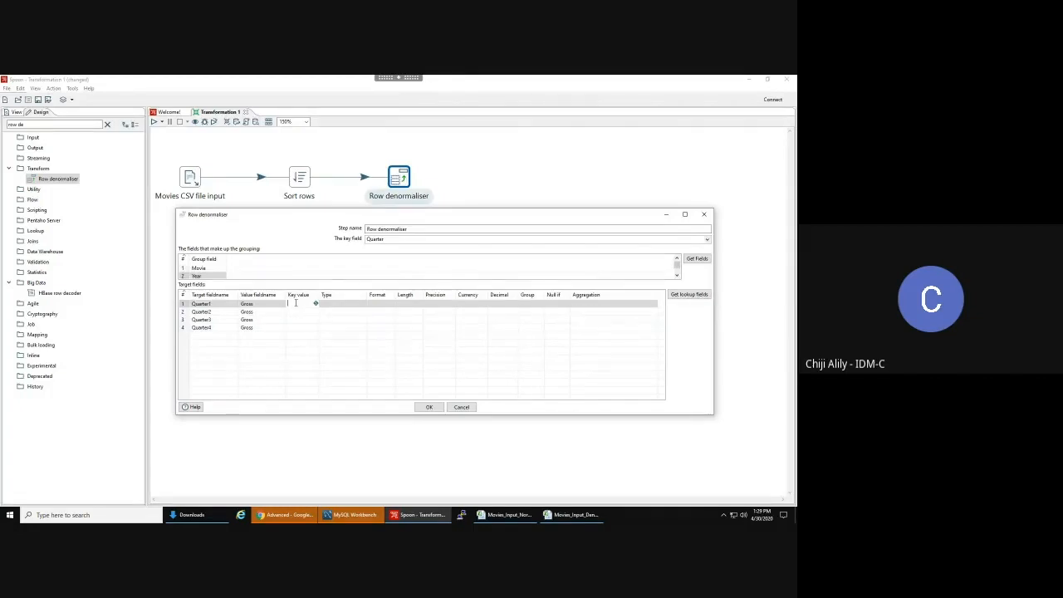
pyautogui.write('Q')
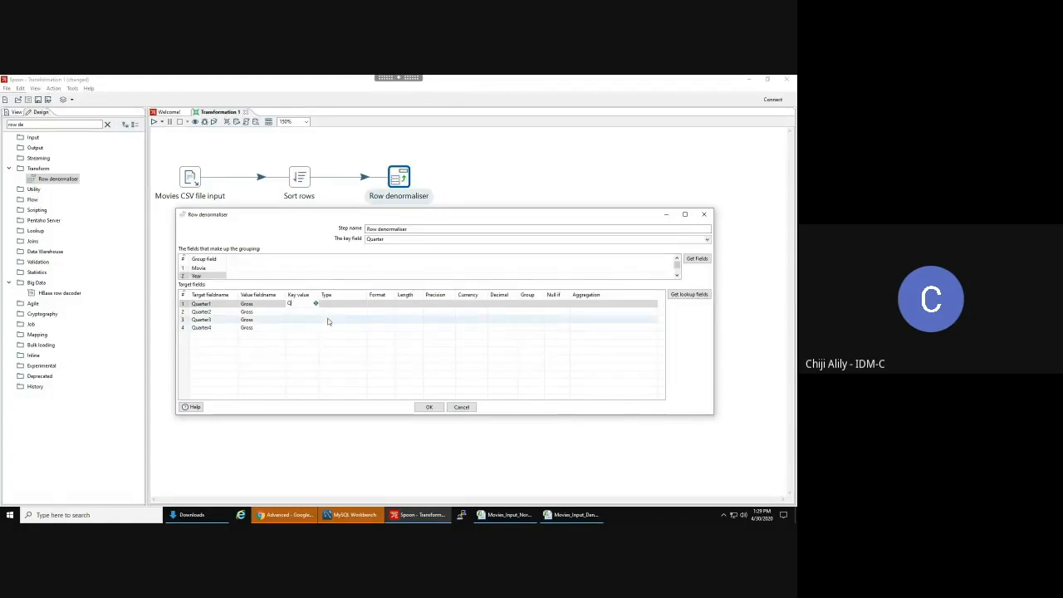
pyautogui.write('1')
pyautogui.click(301, 311)
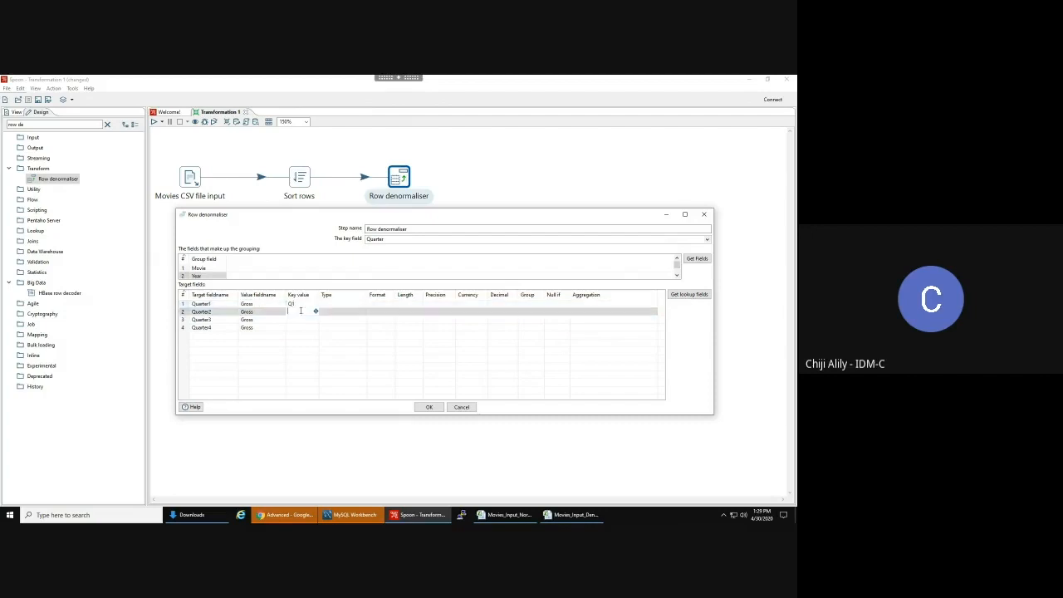
pyautogui.write('Q2')
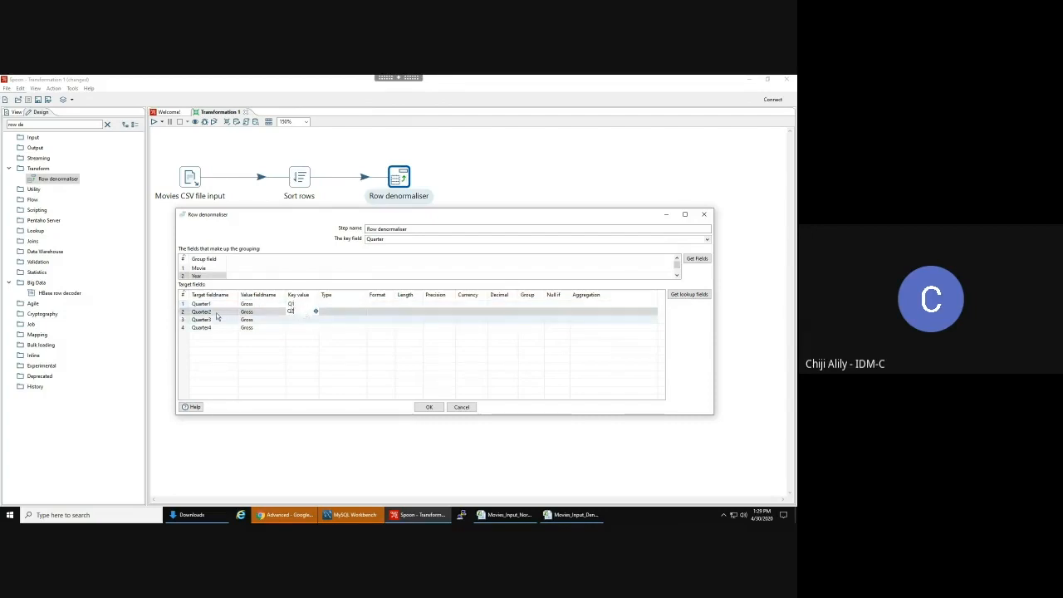
pyautogui.click(299, 324)
pyautogui.write('Q3')
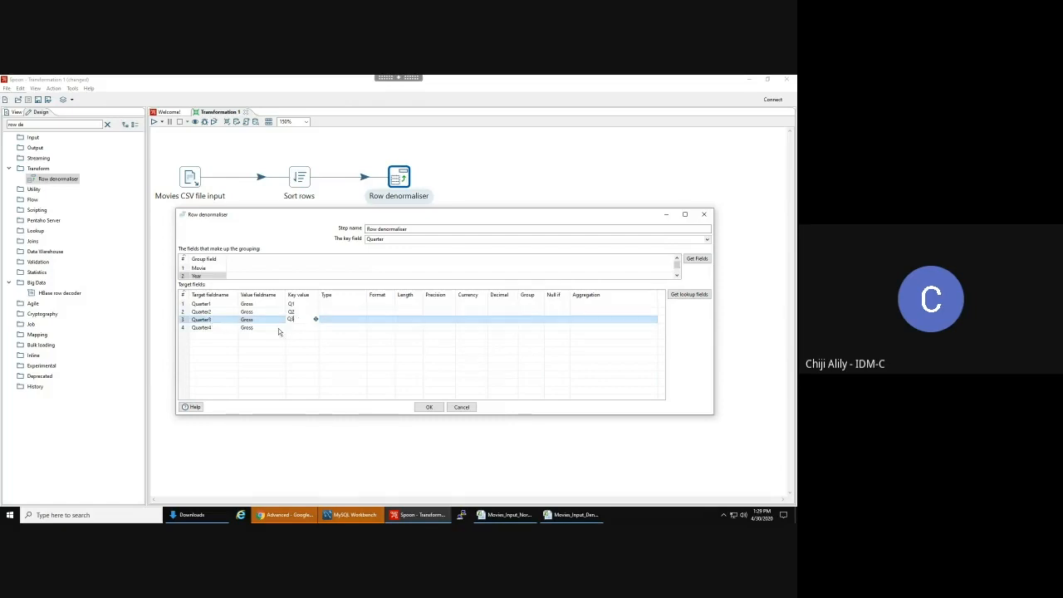
pyautogui.click(296, 327)
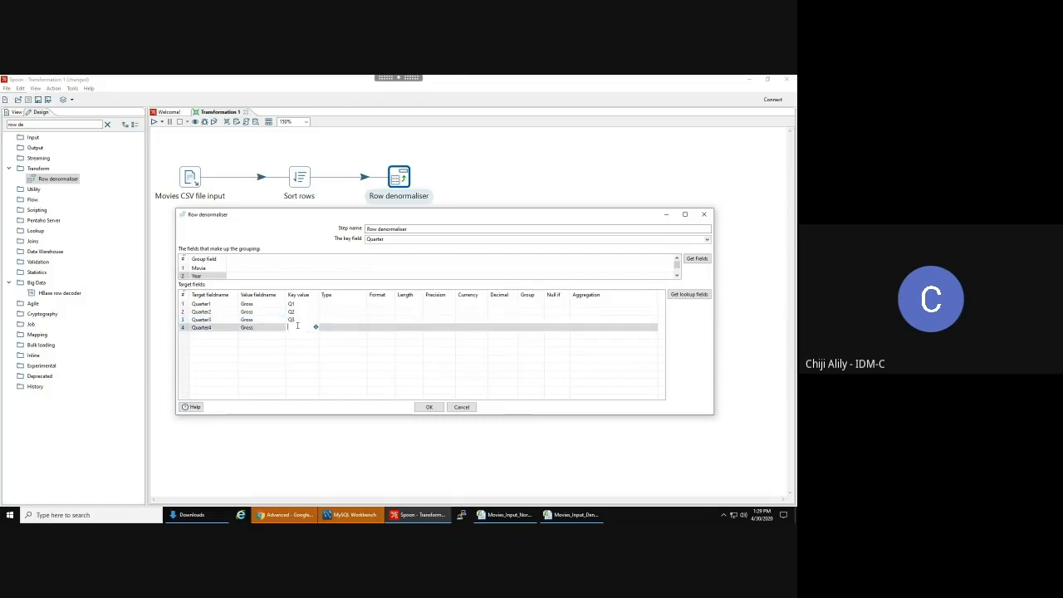
pyautogui.write('Q4')
pyautogui.click(332, 280)
pyautogui.click(362, 305)
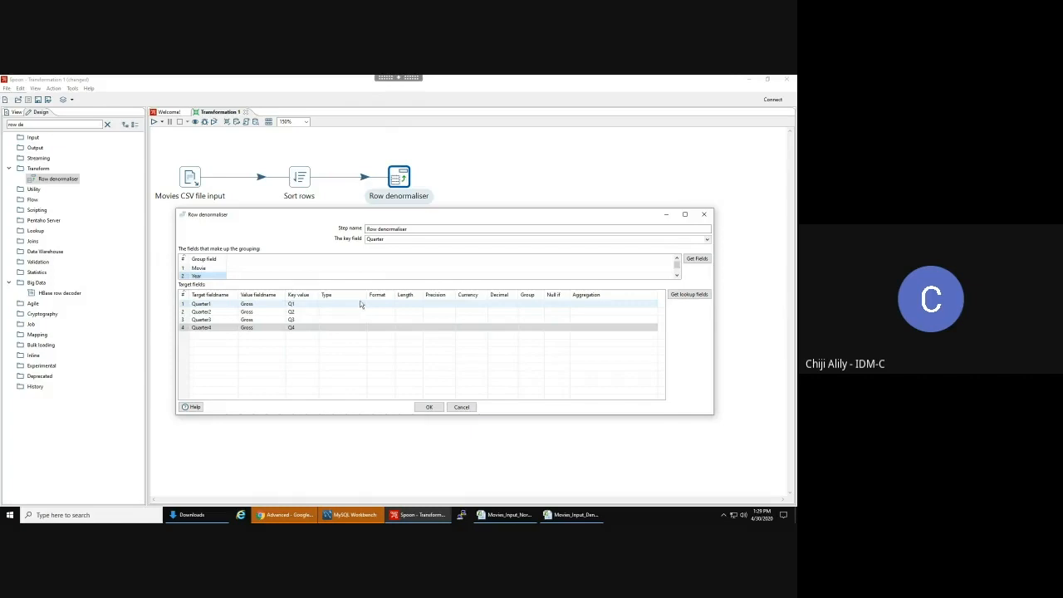
# - Set the Type of Quarter1, Quarter2, Quarter3 and Quarter4 to Integer
pyautogui.click(363, 305)
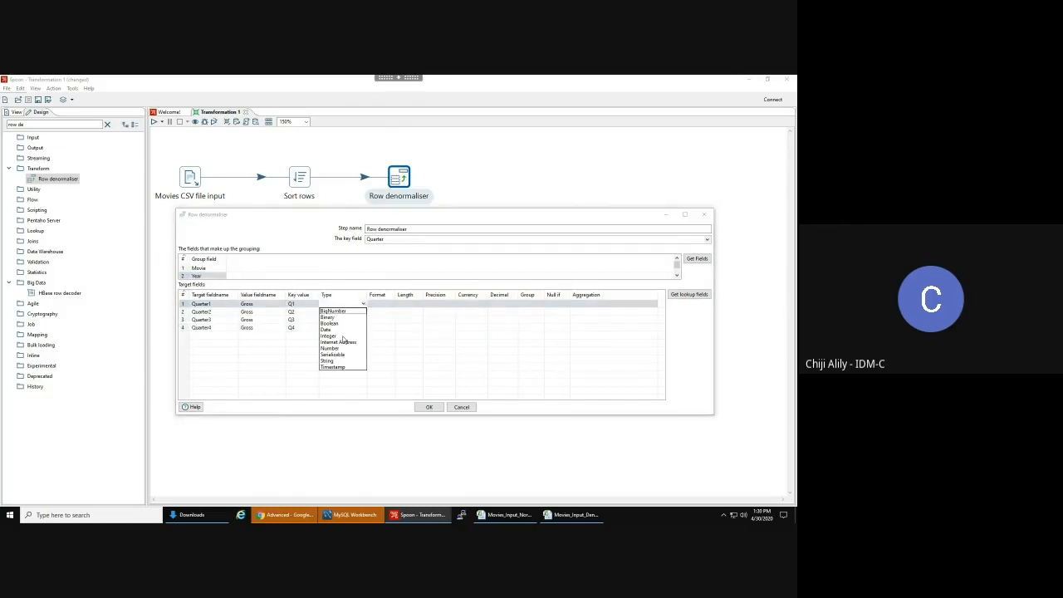
pyautogui.click(342, 340)
pyautogui.click(363, 313)
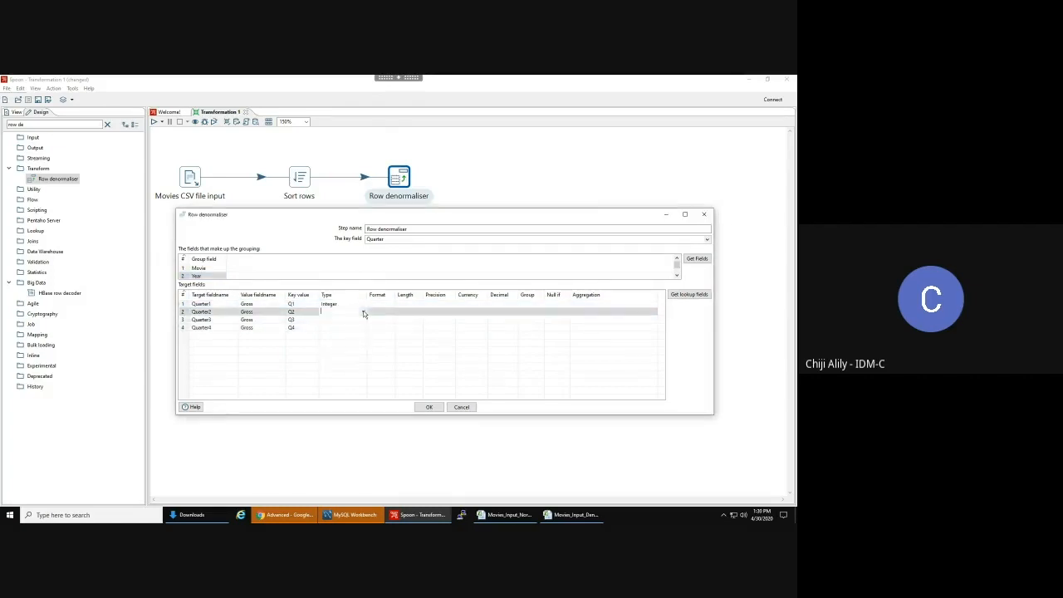
pyautogui.click(363, 314)
pyautogui.click(350, 344)
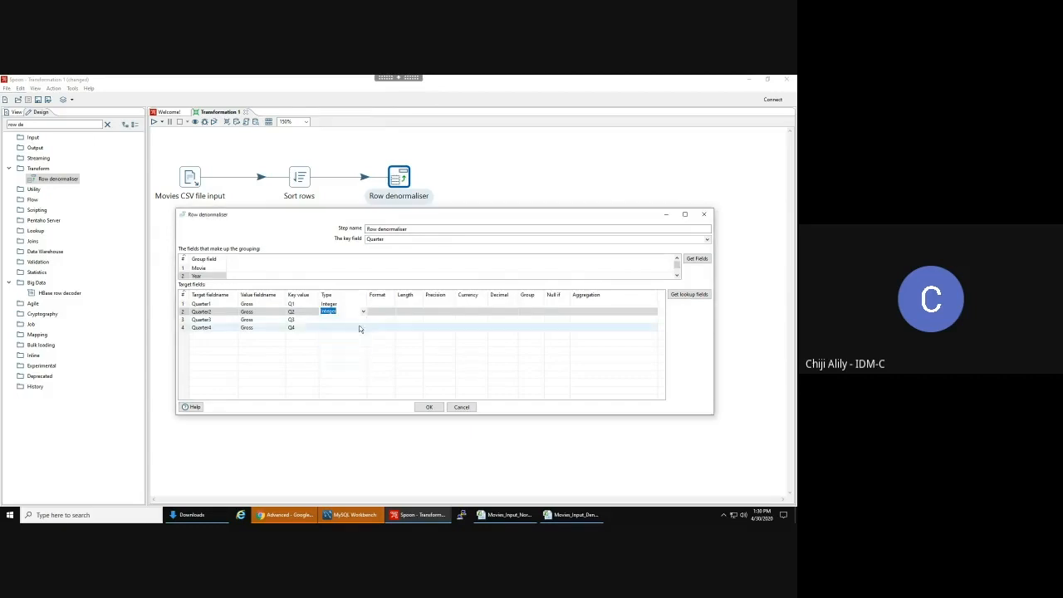
pyautogui.click(363, 320)
pyautogui.click(363, 320)
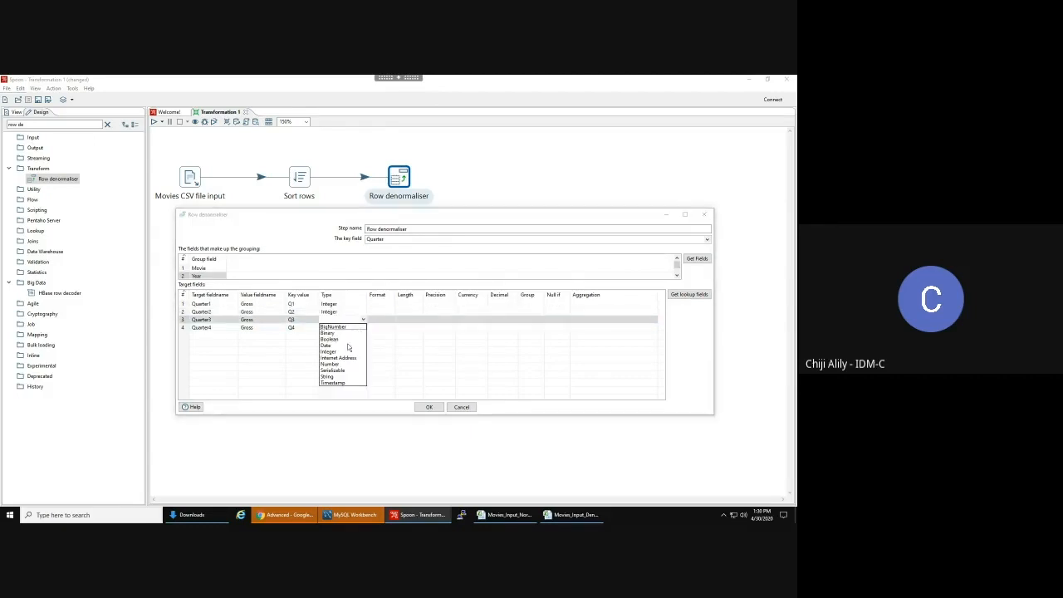
pyautogui.click(345, 352)
pyautogui.click(362, 328)
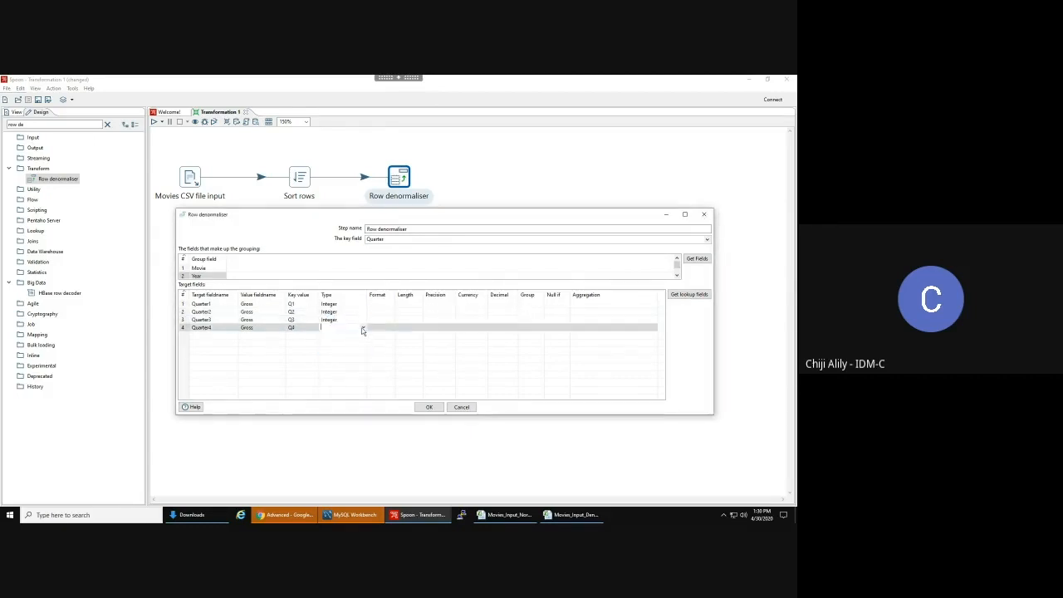
pyautogui.click(363, 328)
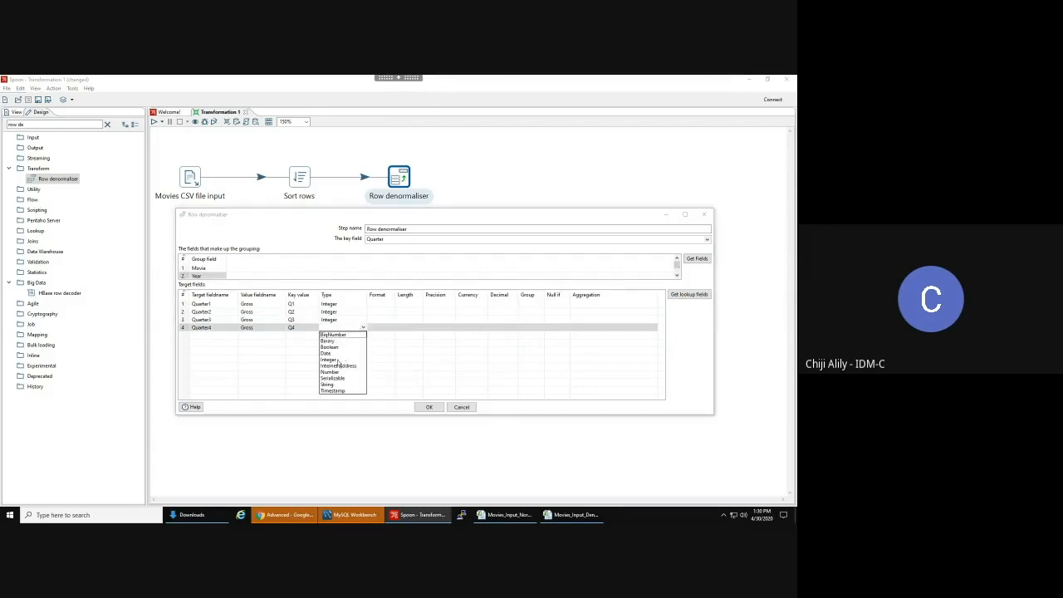
pyautogui.click(338, 360)
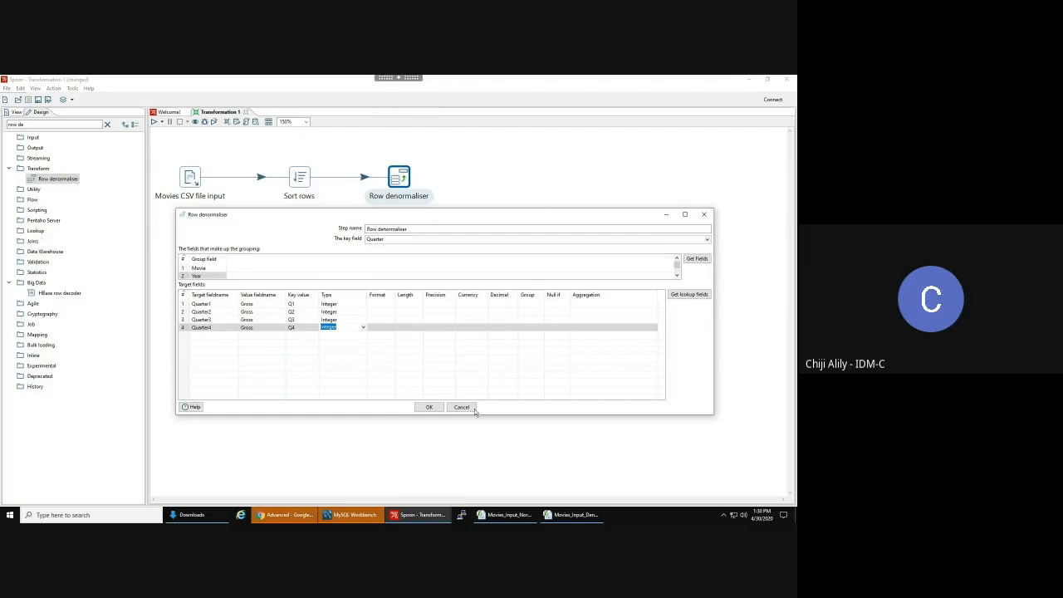
# - Confirm the Row denormaliser settings and close the unsorted-keys notice
pyautogui.click(429, 408)
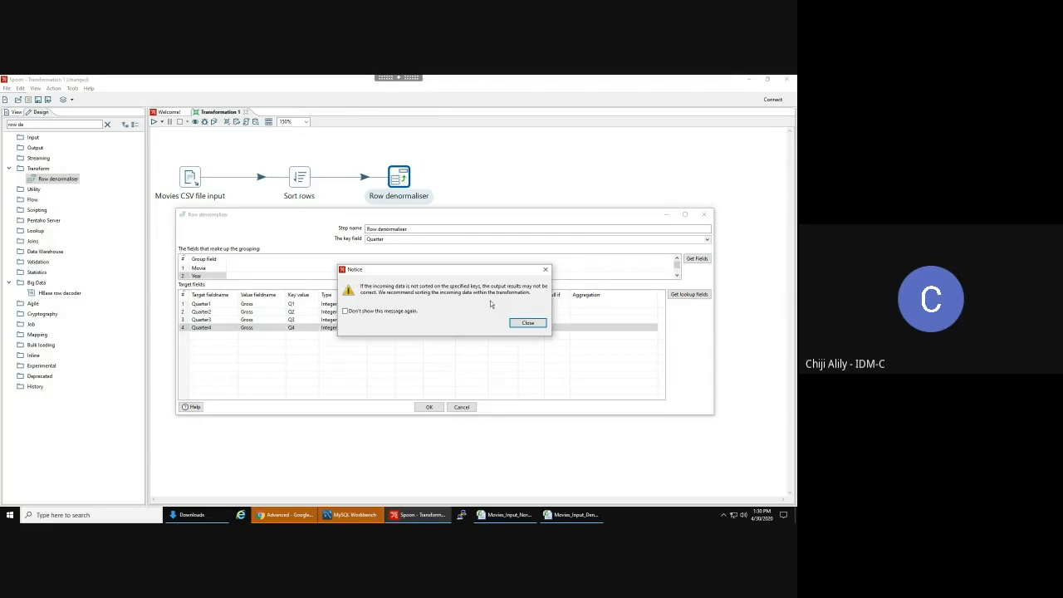
pyautogui.click(529, 323)
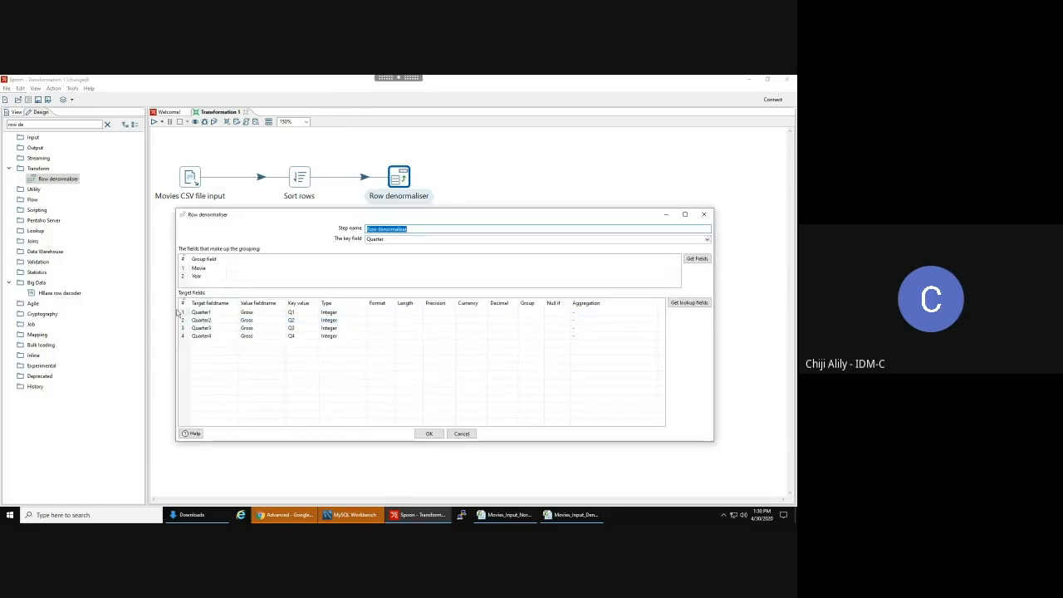
# - Fetch the lookup fields with Clear and add all, then cancel to discard the changes
pyautogui.click(692, 304)
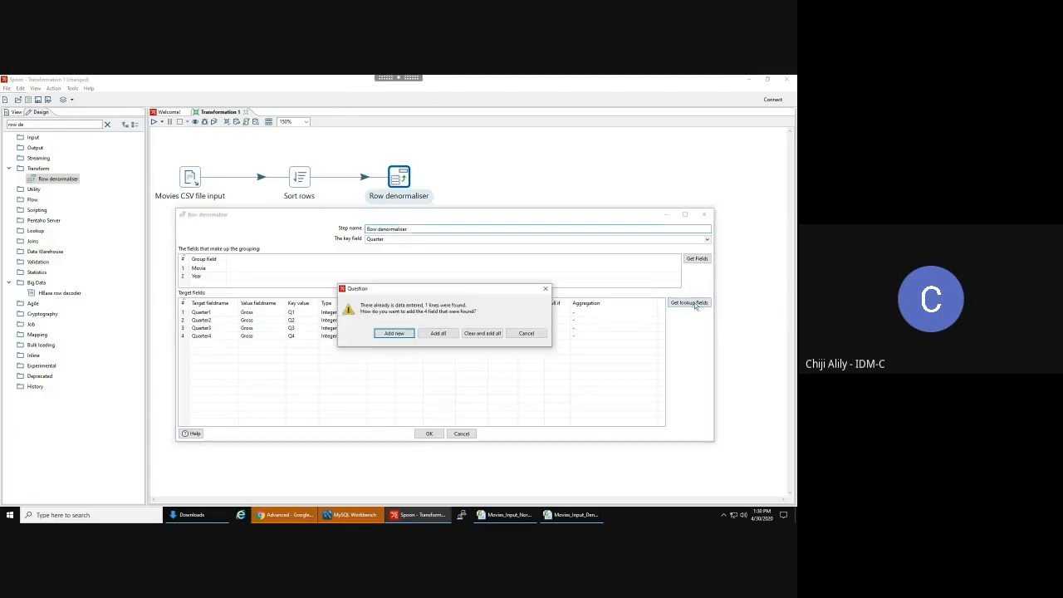
pyautogui.click(489, 333)
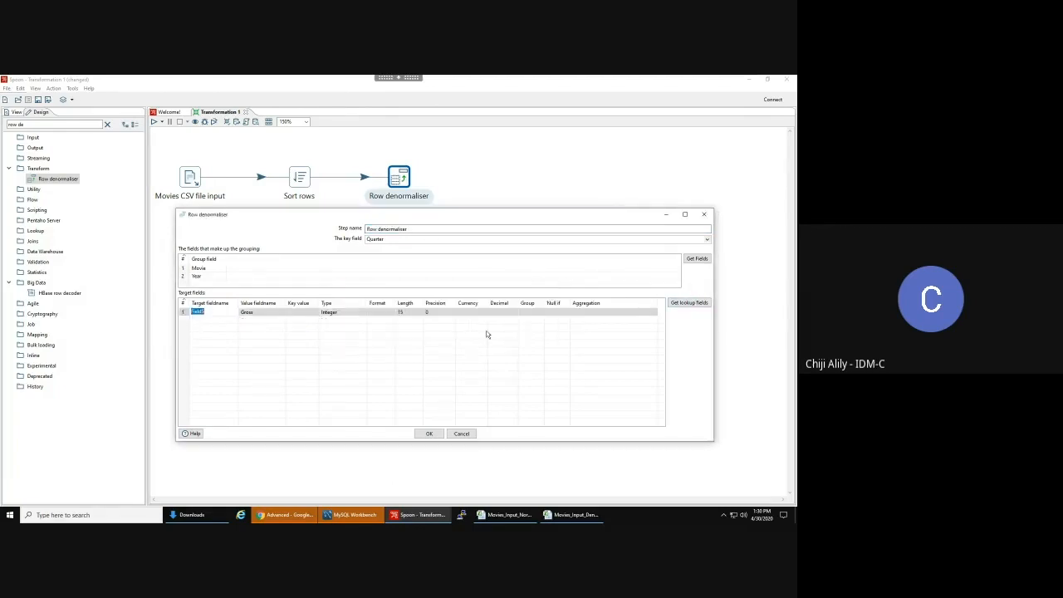
pyautogui.press('Return')
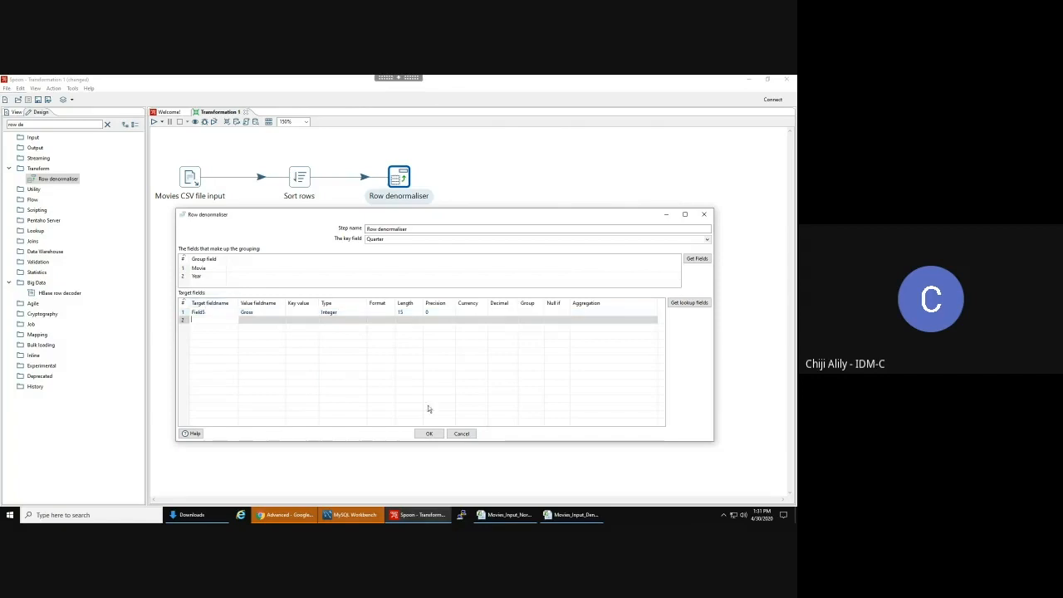
pyautogui.click(469, 435)
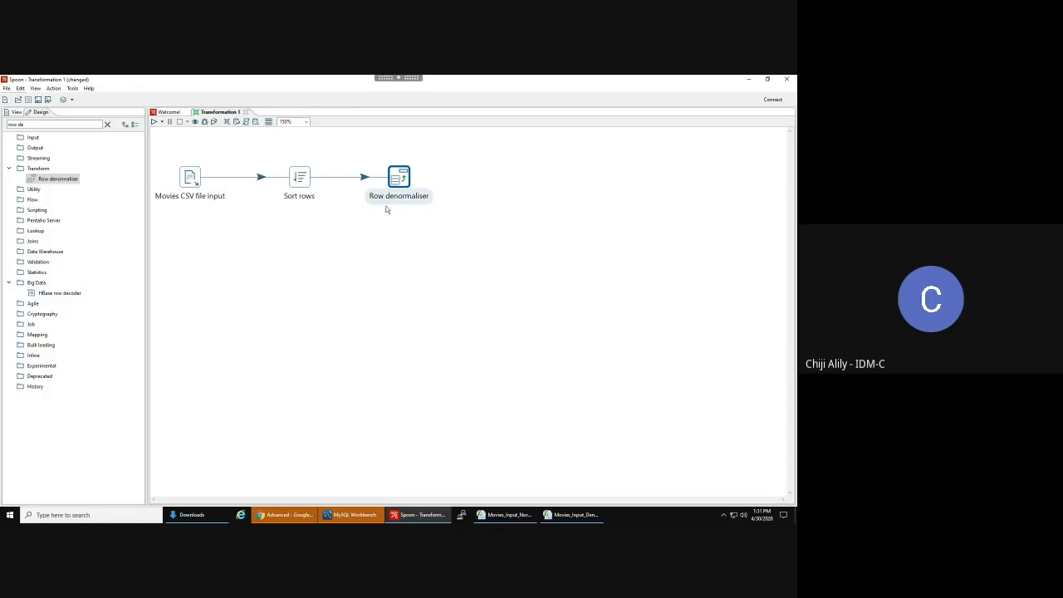
# - Paste a copy of the configured Row denormaliser, then delete the original step
pyautogui.hotkey('ctrl', 'v')
pyautogui.doubleClick(401, 312)
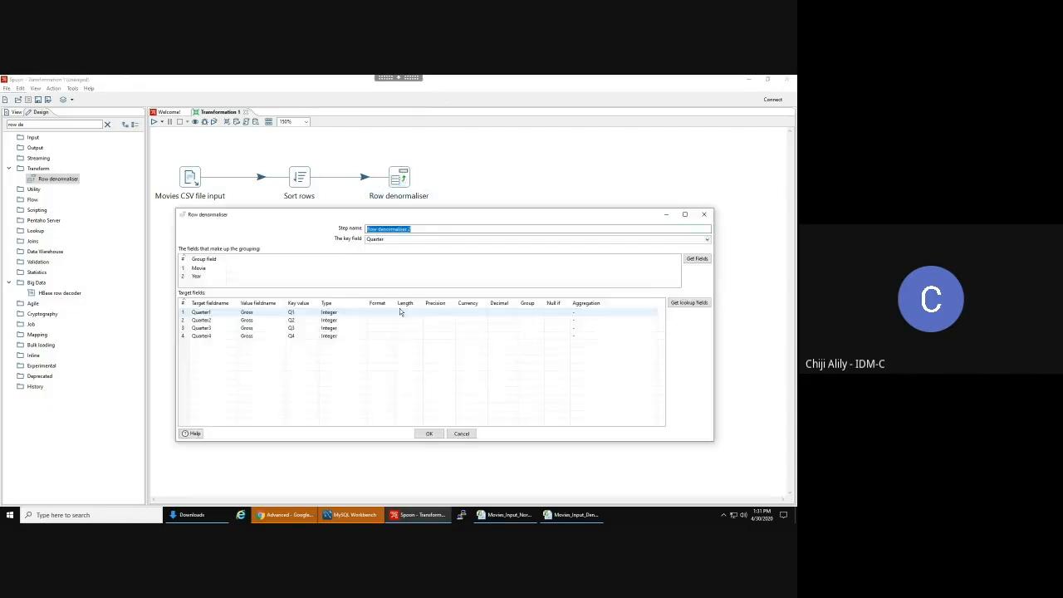
pyautogui.press('Escape')
pyautogui.click(398, 177)
pyautogui.press('Delete')
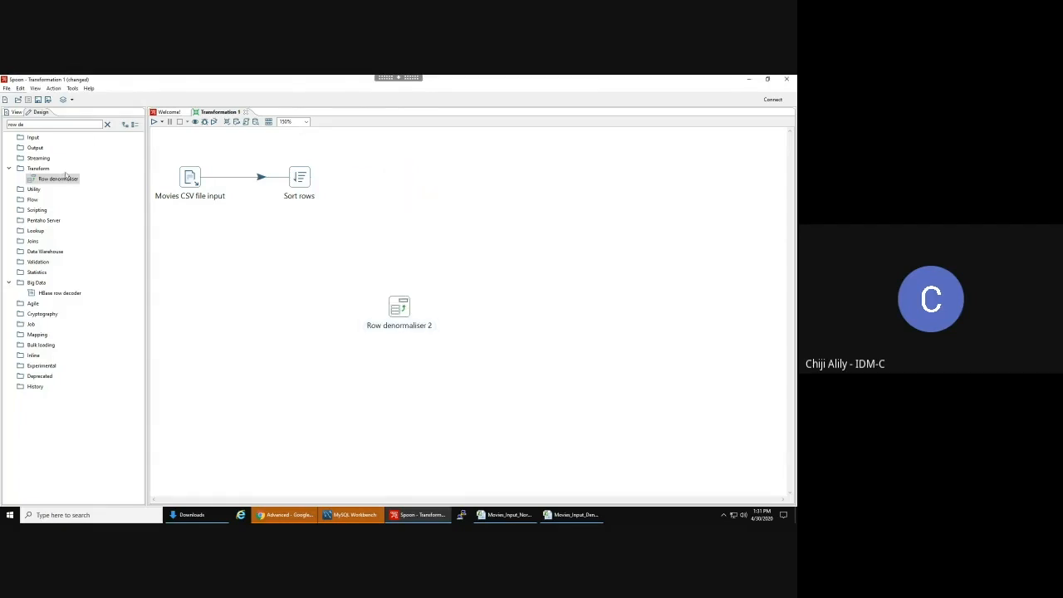
# - Add a fresh Row denormaliser beside Sort rows with a hop from it, then cancel its dialog
pyautogui.moveTo(65, 178); pyautogui.dragTo(378, 177)
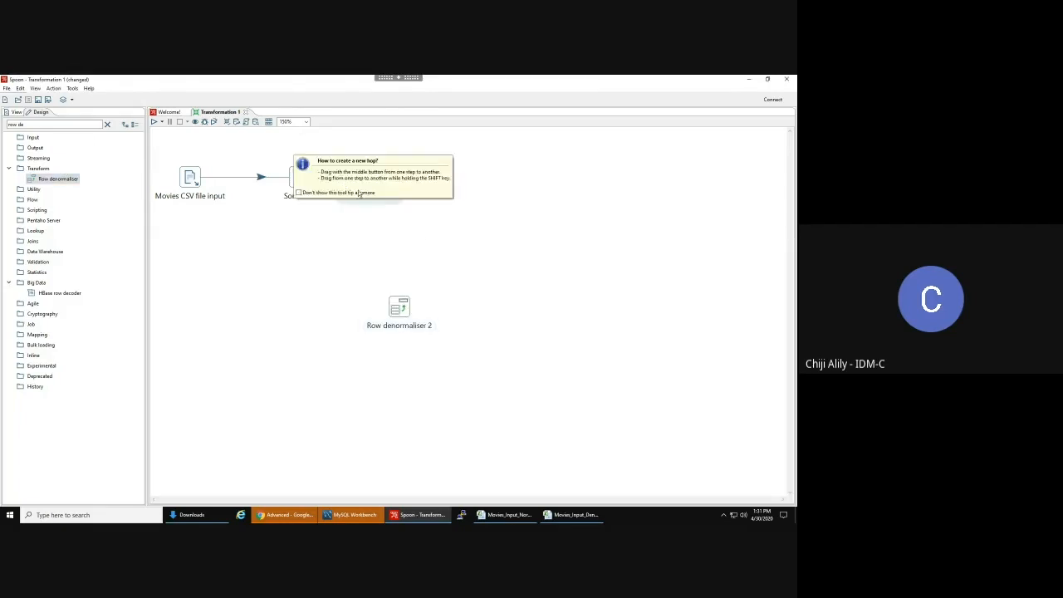
pyautogui.click(380, 181)
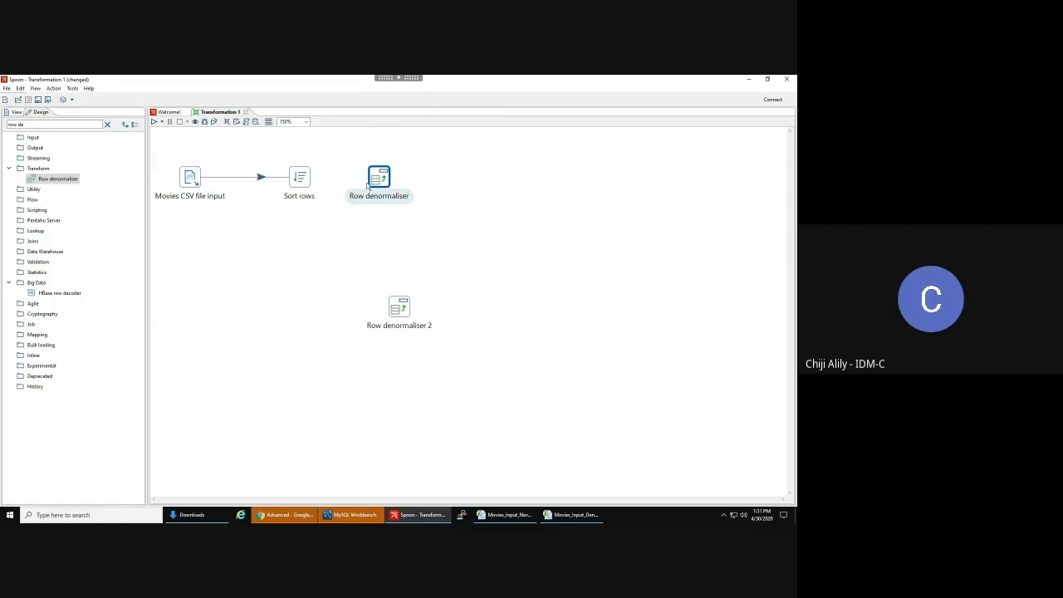
pyautogui.moveTo(309, 180); pyautogui.dragTo(383, 181)
pyautogui.doubleClick(383, 181)
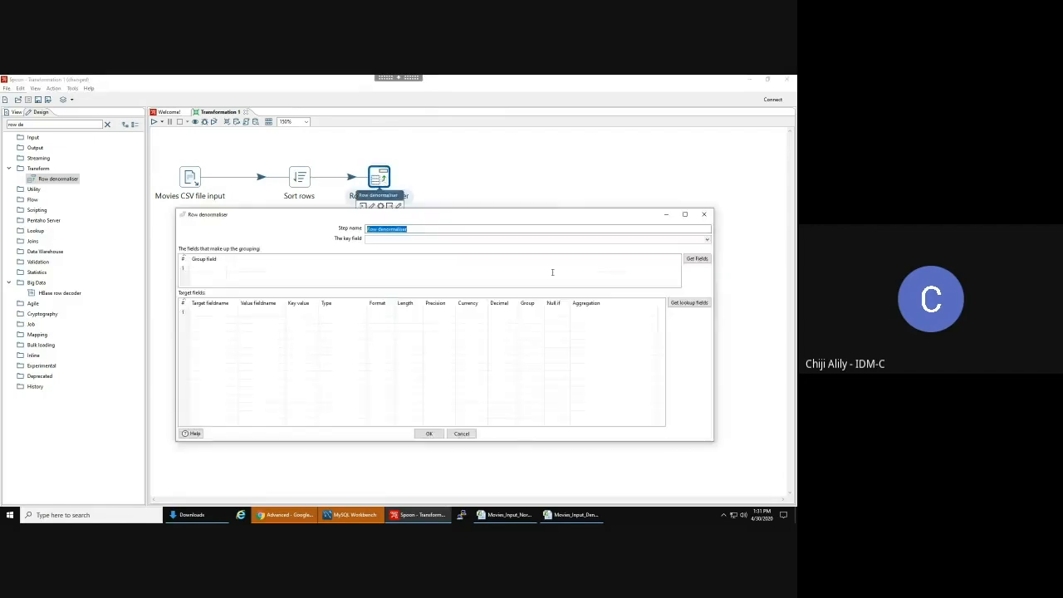
pyautogui.click(685, 303)
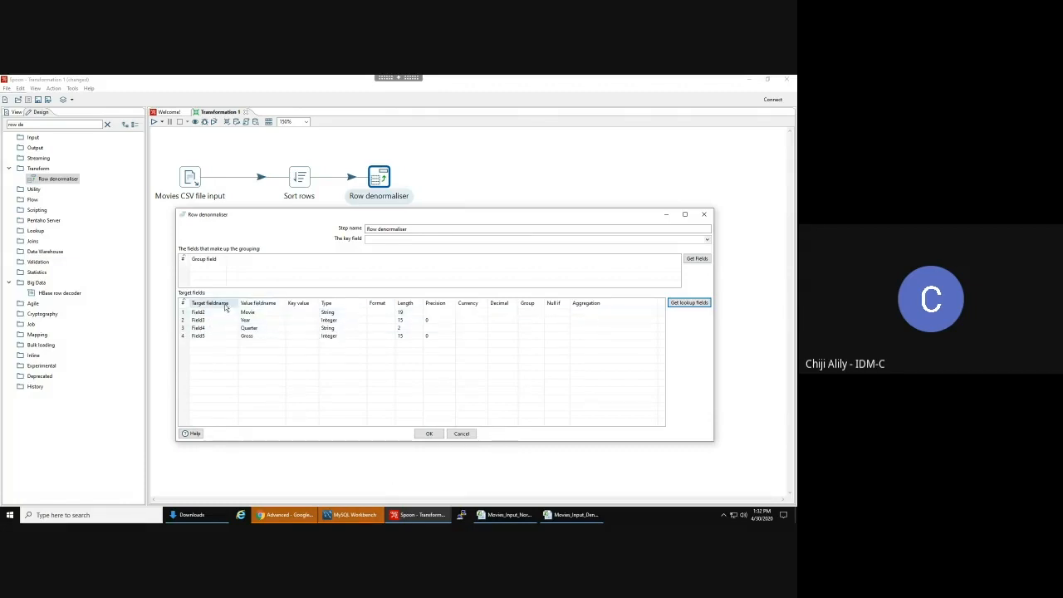
pyautogui.click(468, 435)
# - Undo back to the original Row denormaliser fed by Sort rows and verify its Quarter1–Quarter4 settings
pyautogui.press('Delete')
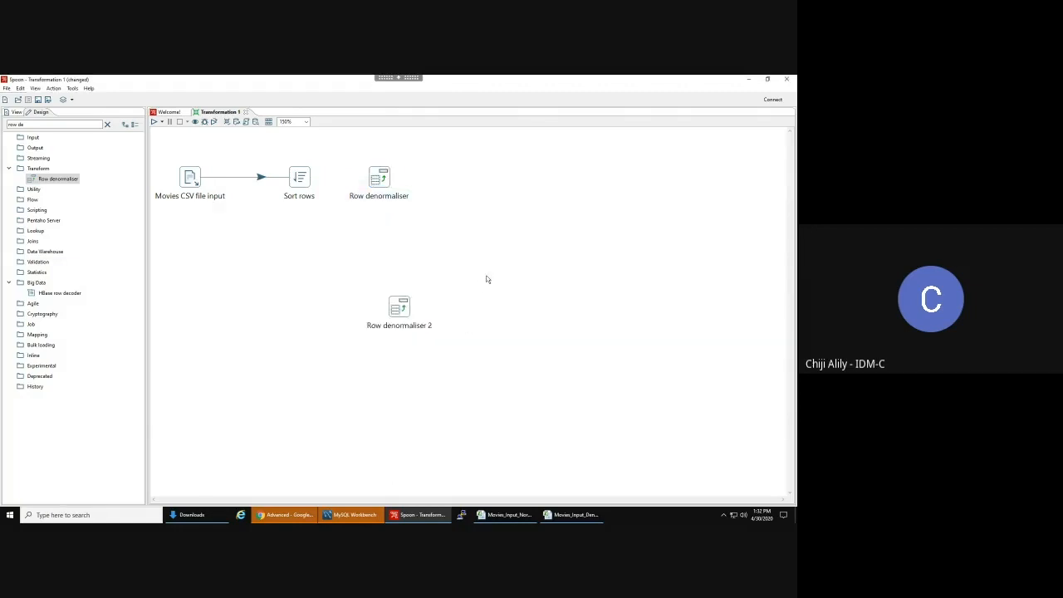
pyautogui.hotkey('ctrl', 'z')
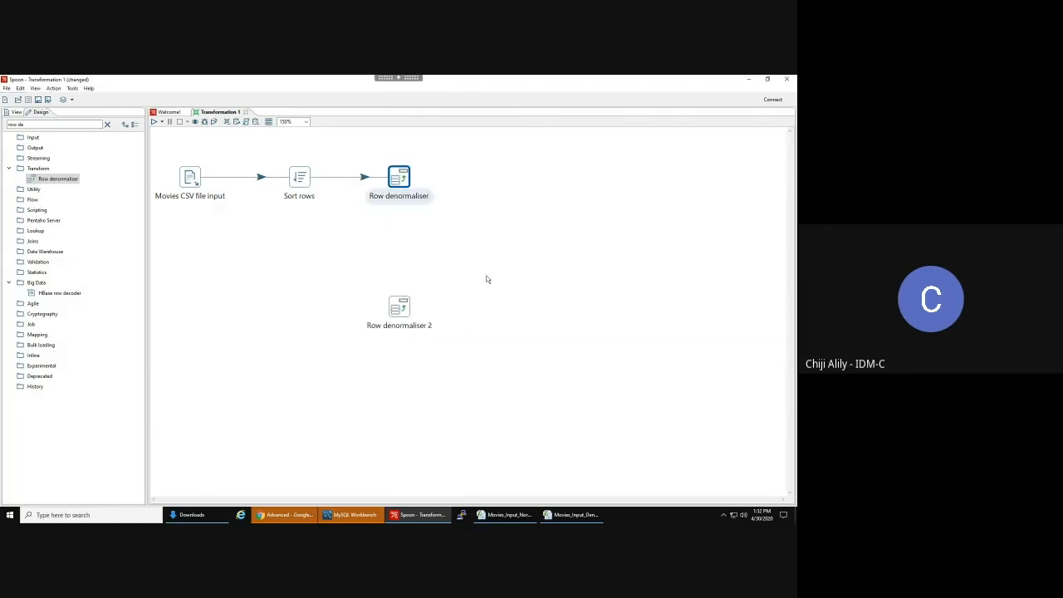
pyautogui.hotkey('ctrl', 'z')
pyautogui.hotkey('ctrl', 'z')
pyautogui.doubleClick(400, 178)
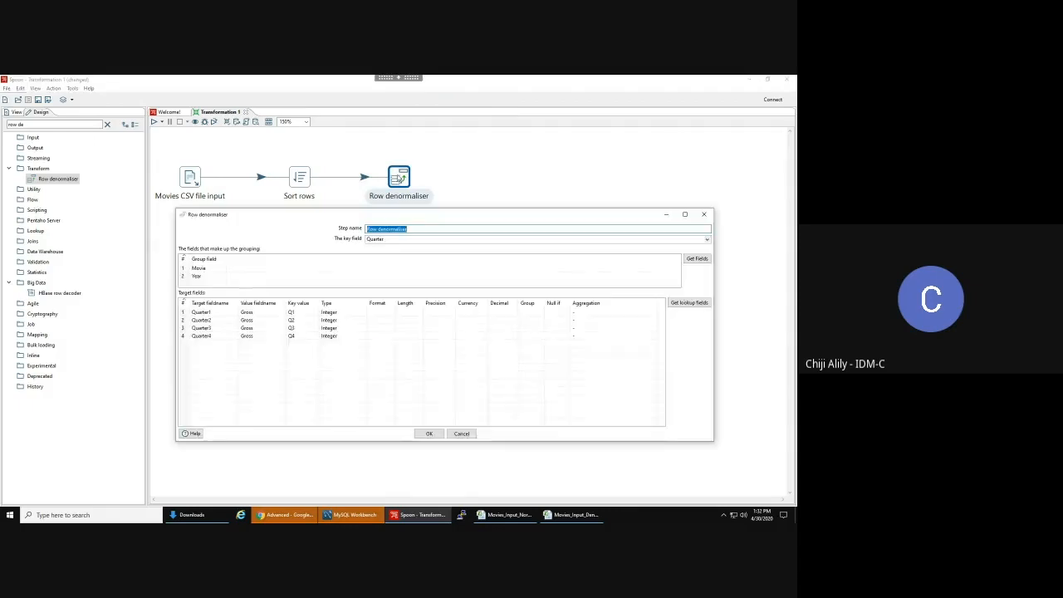
pyautogui.press('Escape')
pyautogui.click(461, 201)
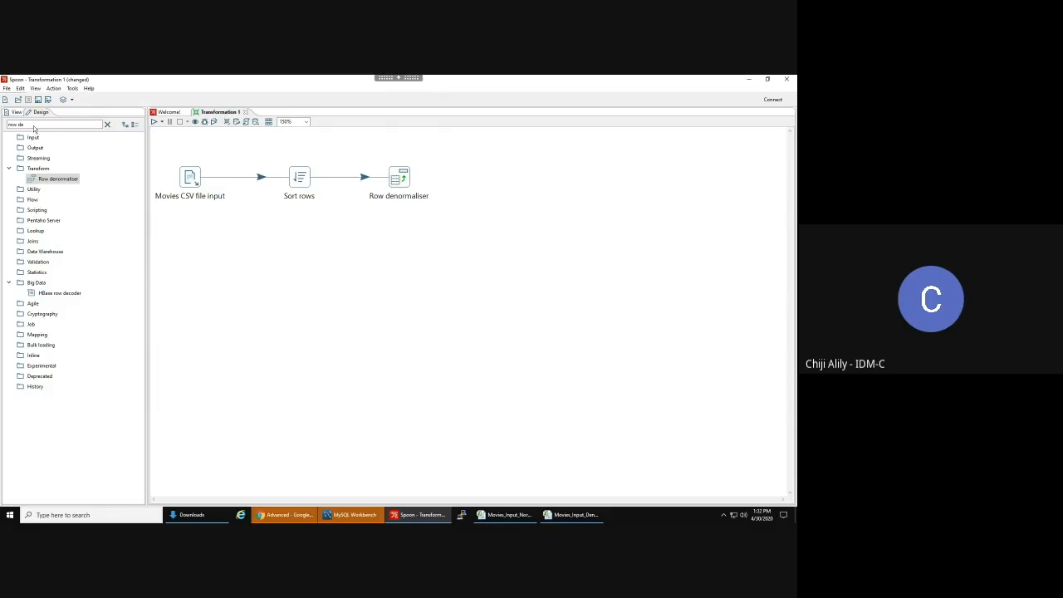
# - Search 'SORT ROW' and place a second Sort rows step right of Row denormaliser
pyautogui.moveTo(34, 126); pyautogui.dragTo(2, 129)
pyautogui.write('S')
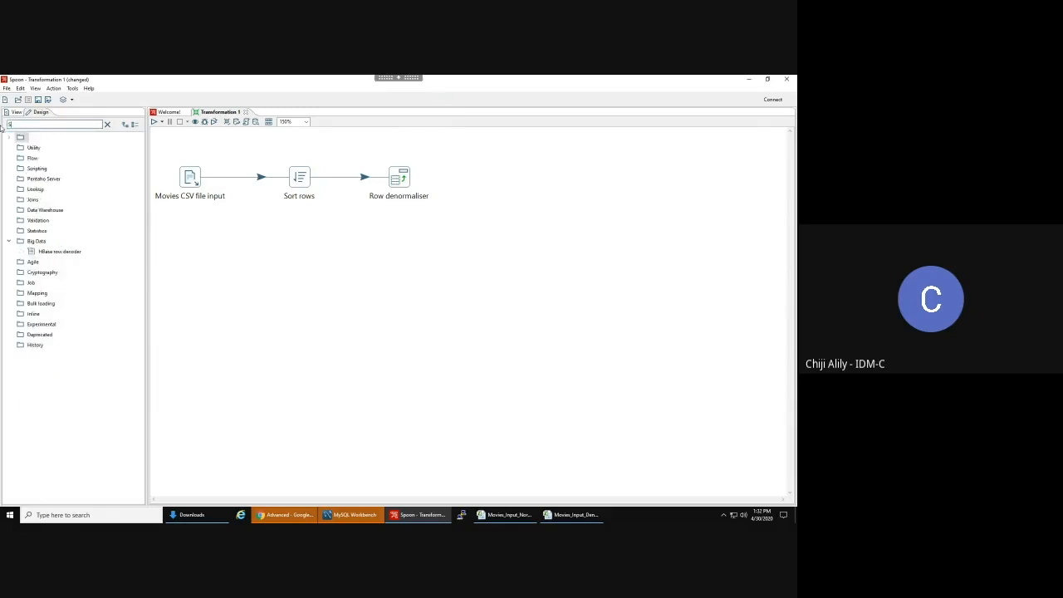
pyautogui.write('ORT ROW')
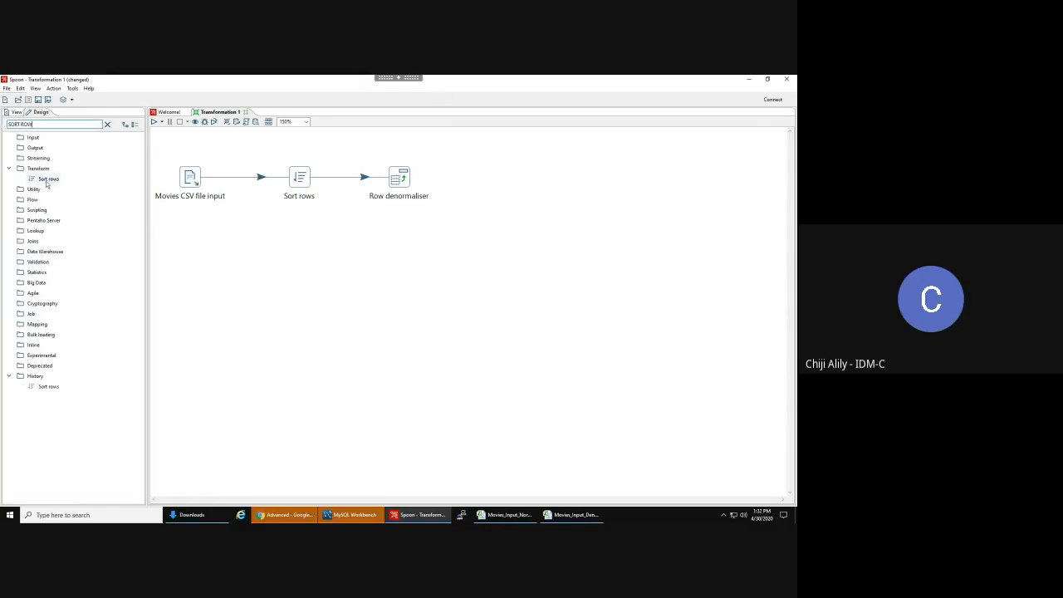
pyautogui.moveTo(41, 182); pyautogui.dragTo(509, 183)
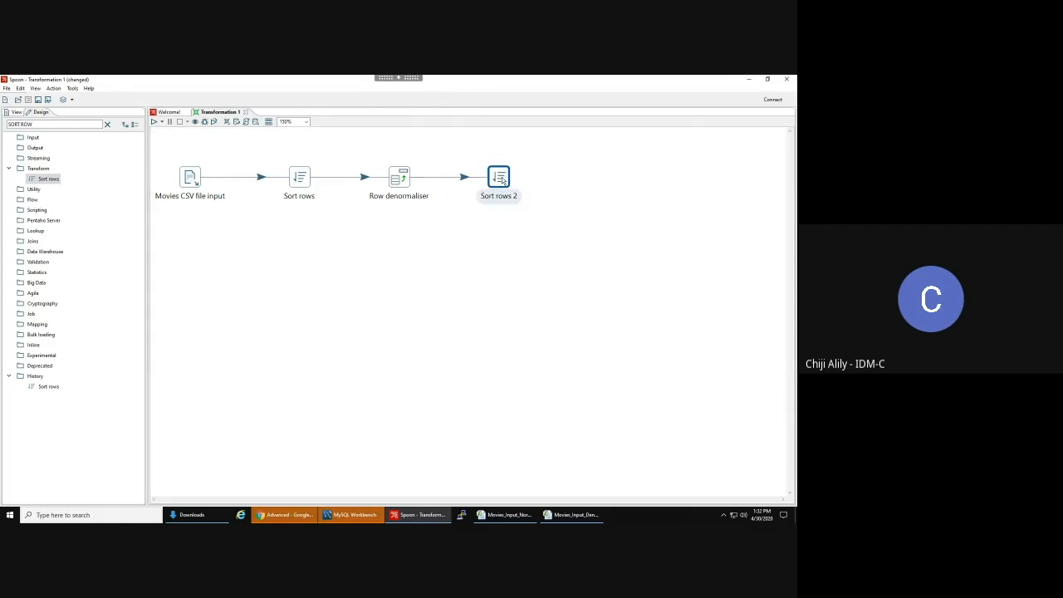
# - Load Movie, Year and Quarter1–Quarter4 into Sort rows 2, then switch to the Movies_Input_Normalized workbook
pyautogui.doubleClick(502, 177)
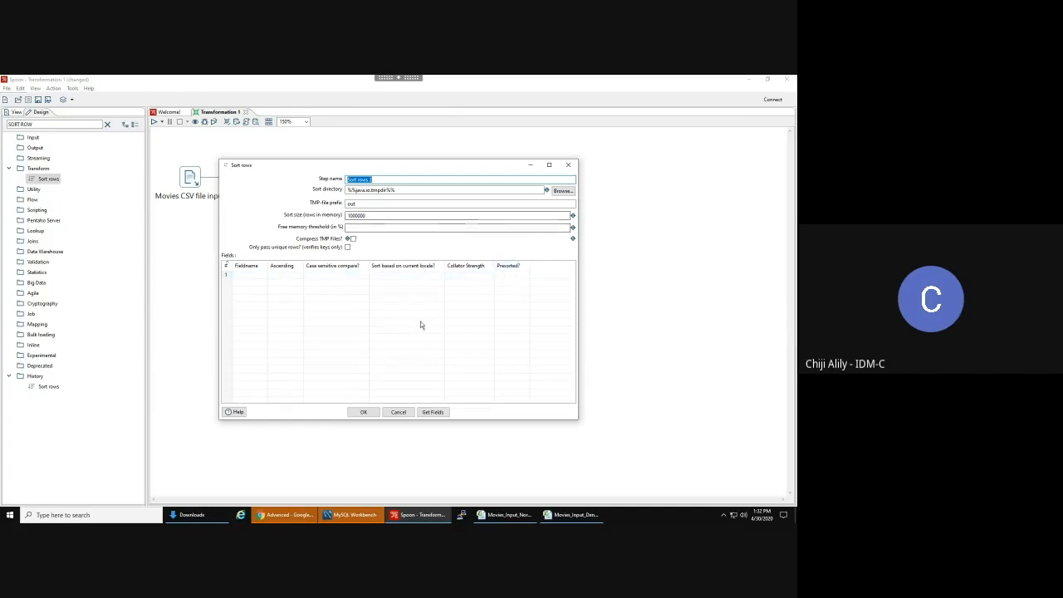
pyautogui.click(430, 412)
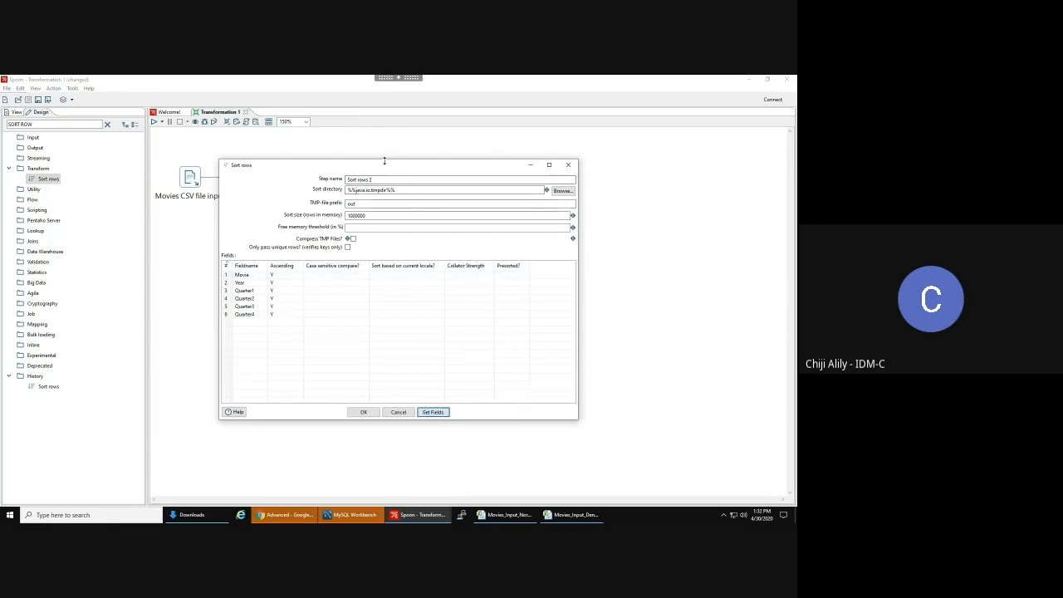
pyautogui.moveTo(386, 164); pyautogui.dragTo(510, 145)
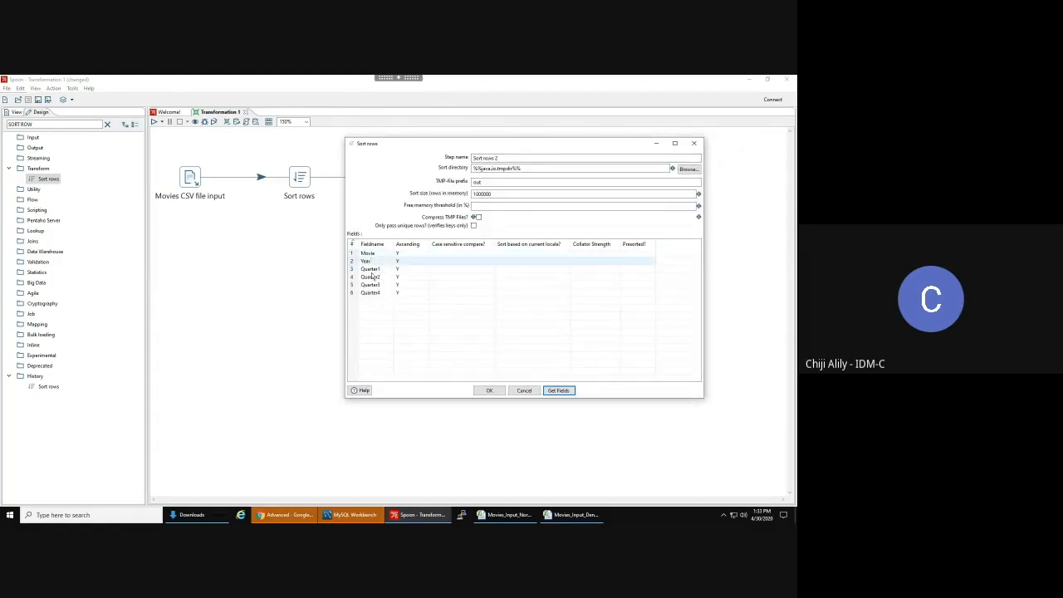
pyautogui.click(507, 514)
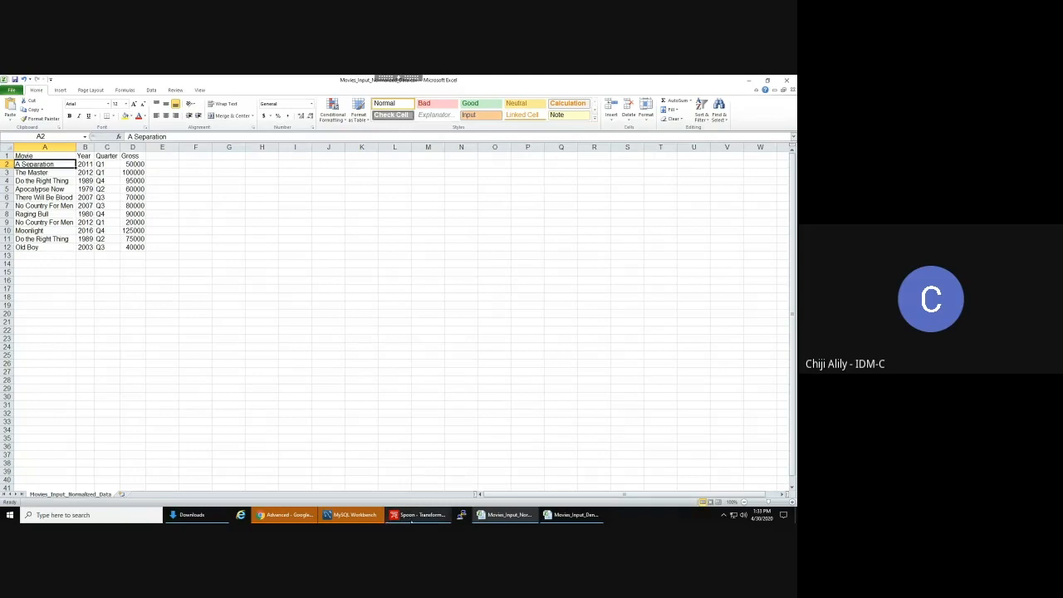
# - Return to Spoon and cancel the Sort rows 2 dialog without keeping its fields
pyautogui.click(412, 515)
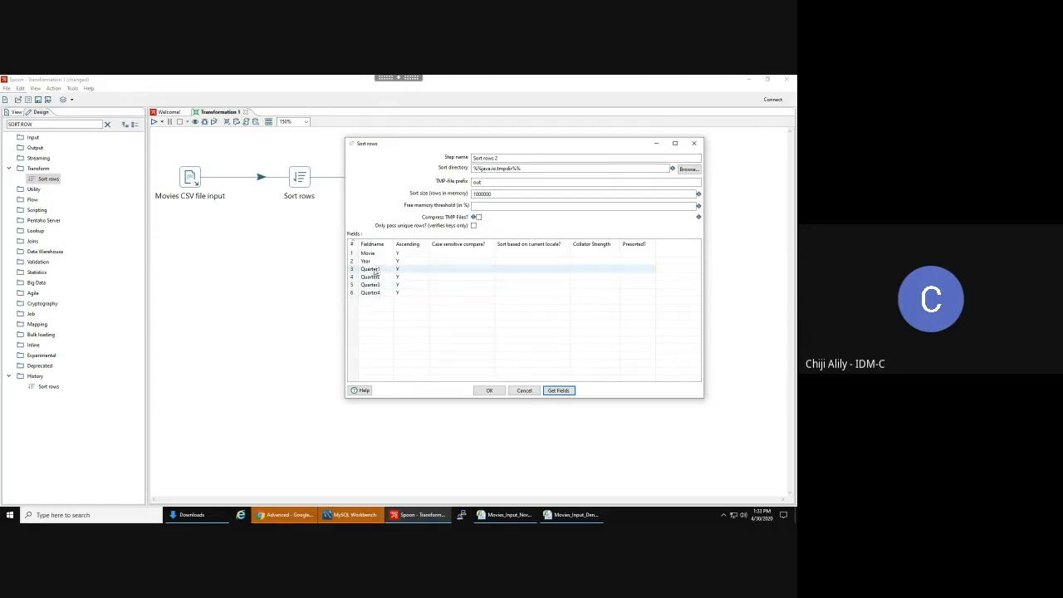
pyautogui.click(523, 392)
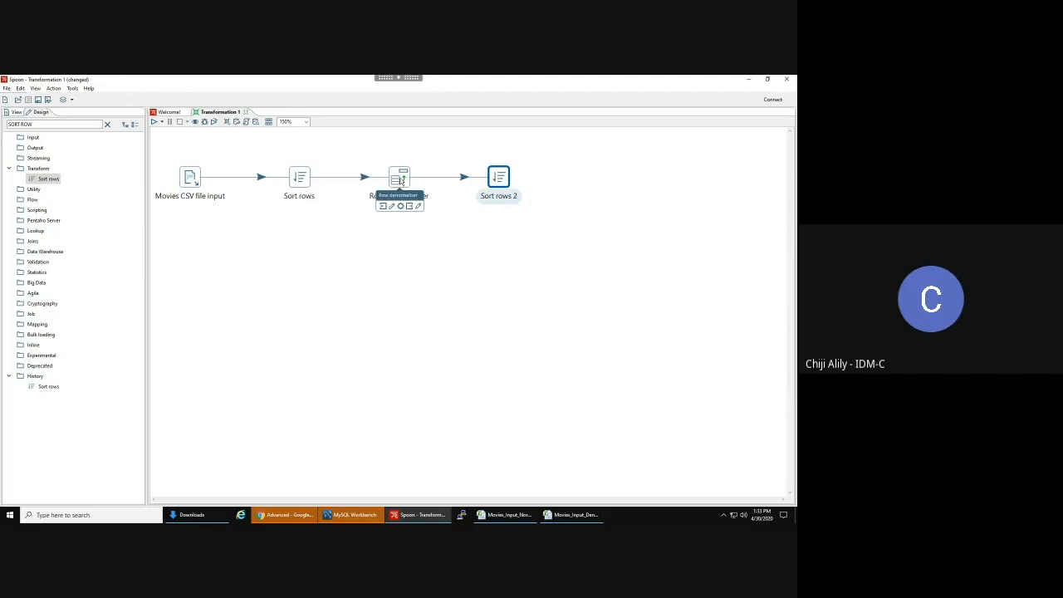
pyautogui.doubleClick(402, 181)
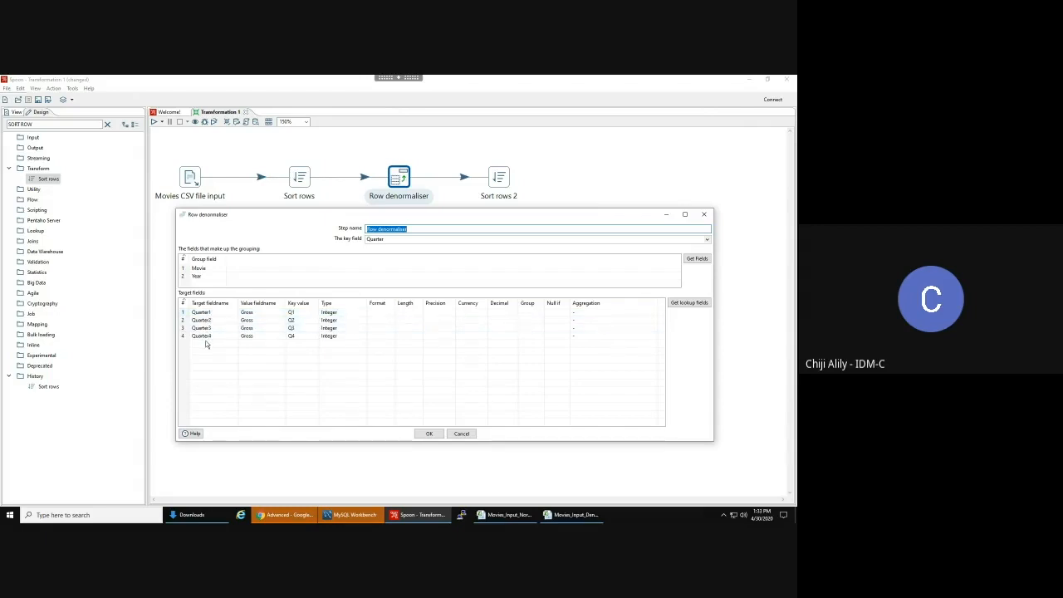
pyautogui.click(462, 435)
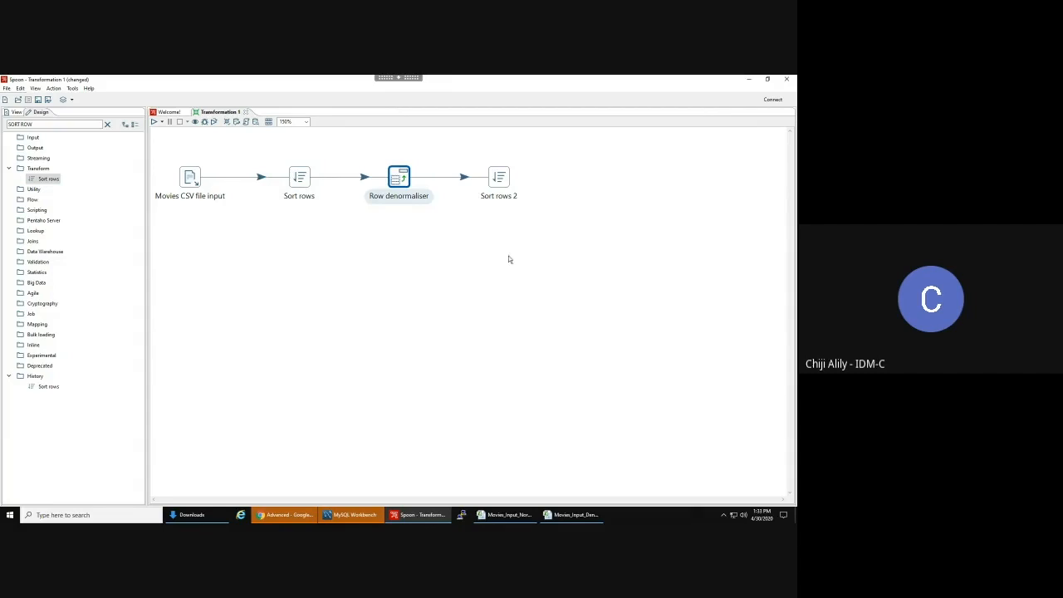
# - Reopen Sort rows 2 and fill its sort list with the incoming fields
pyautogui.doubleClick(498, 180)
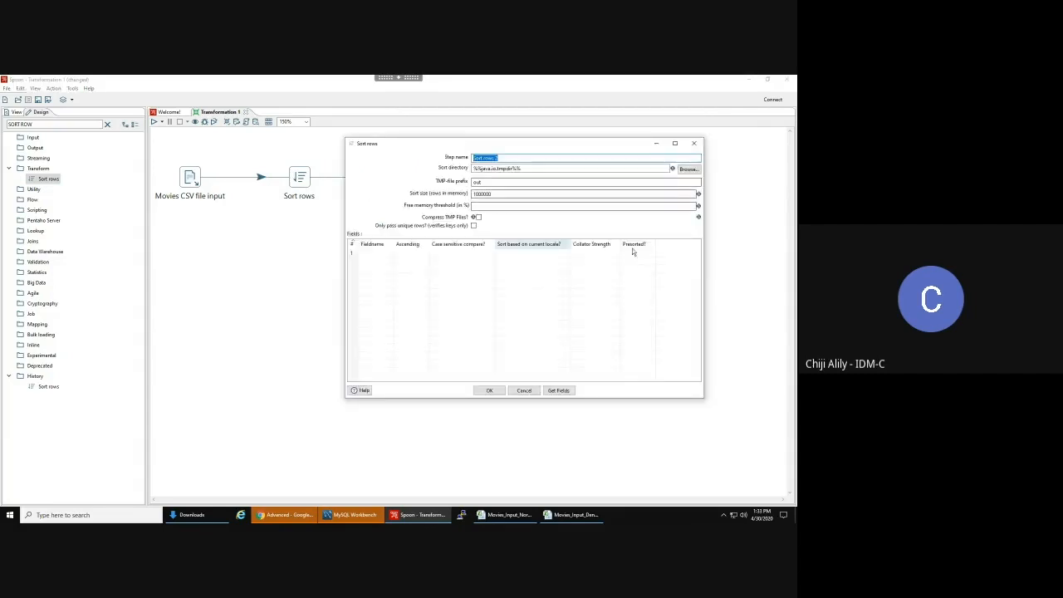
pyautogui.click(558, 391)
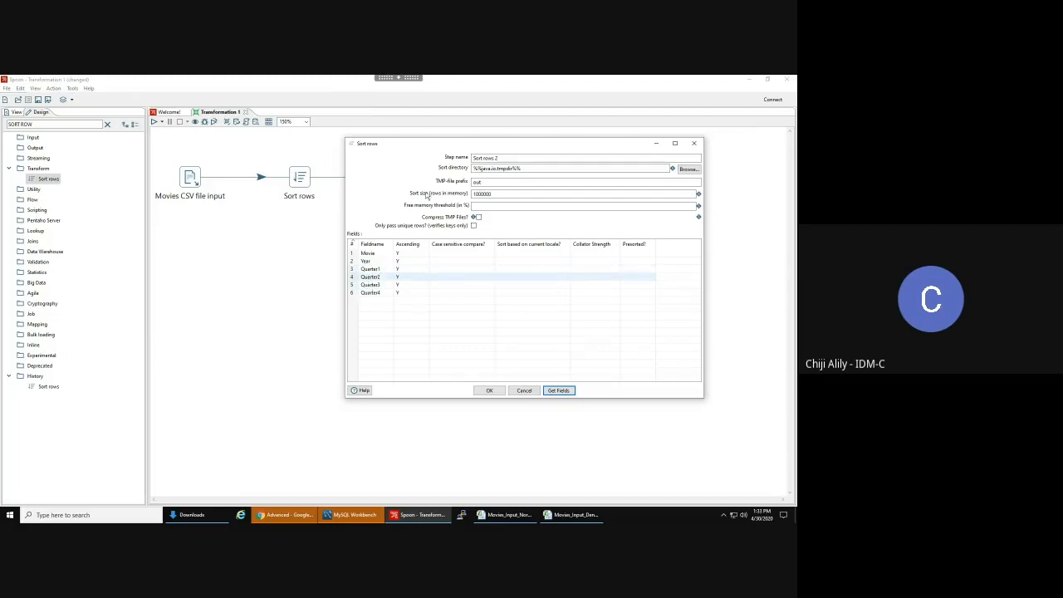
pyautogui.moveTo(436, 144); pyautogui.dragTo(544, 207)
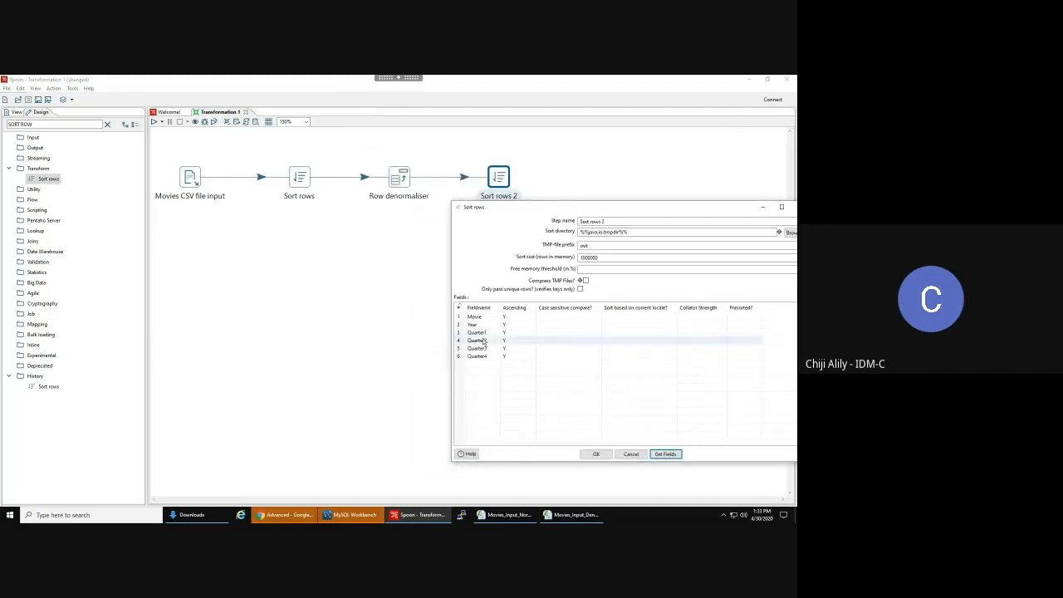
pyautogui.moveTo(399, 181)
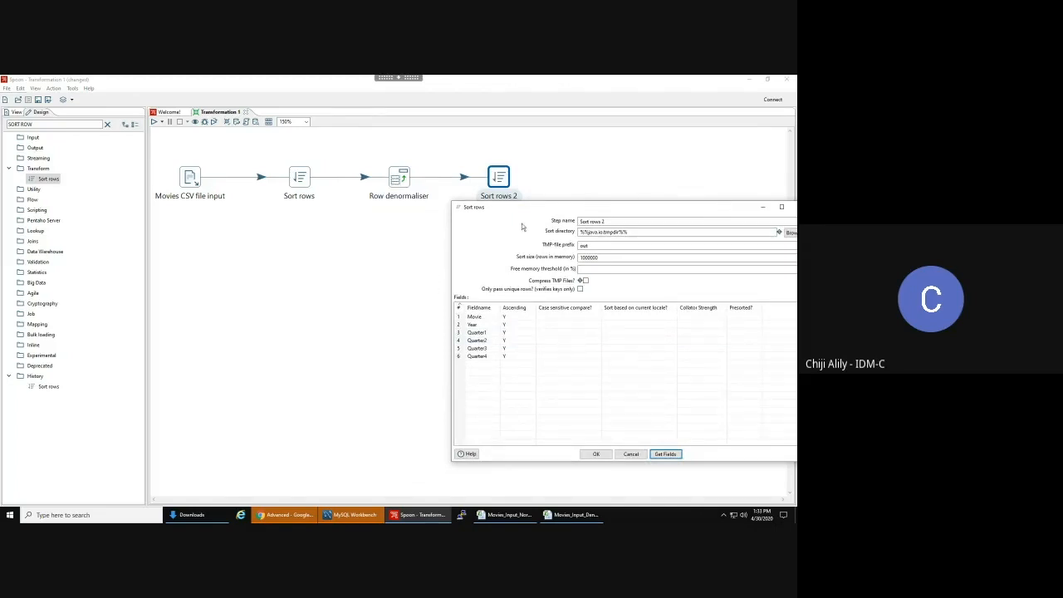
pyautogui.moveTo(515, 211); pyautogui.dragTo(504, 203)
pyautogui.moveTo(474, 181); pyautogui.dragTo(470, 179)
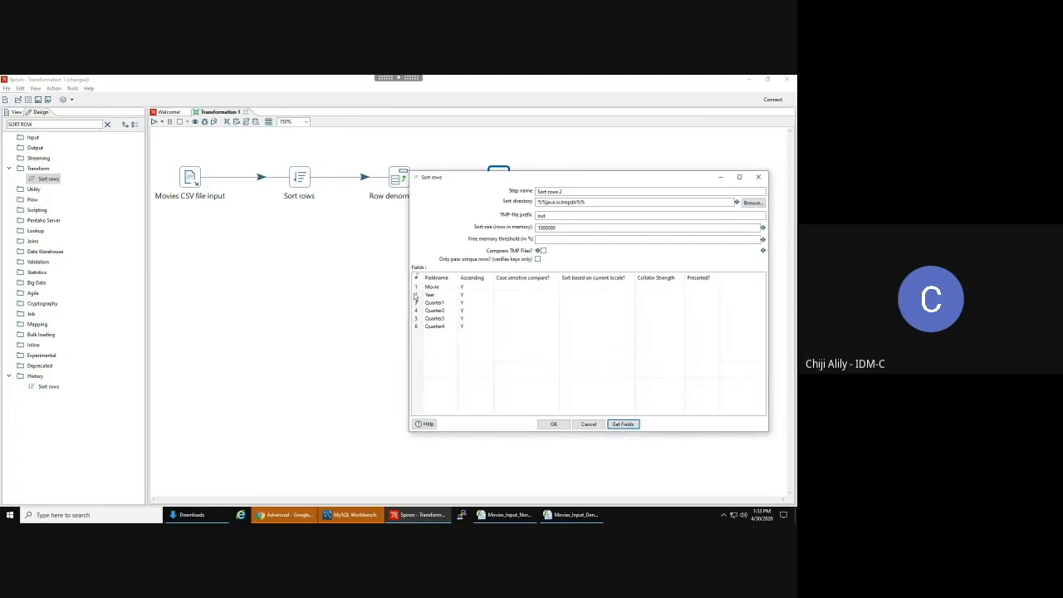
# - Delete the Quarter1–Quarter4 rows, move Year above Movie, and confirm the sort settings
pyautogui.moveTo(417, 307); pyautogui.dragTo(416, 329)
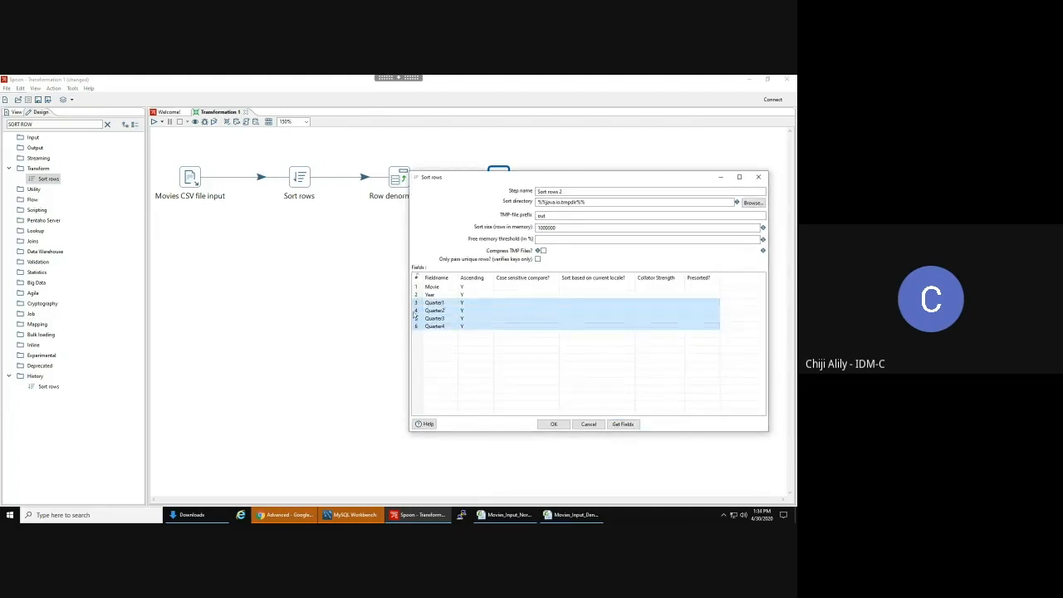
pyautogui.rightClick(416, 317)
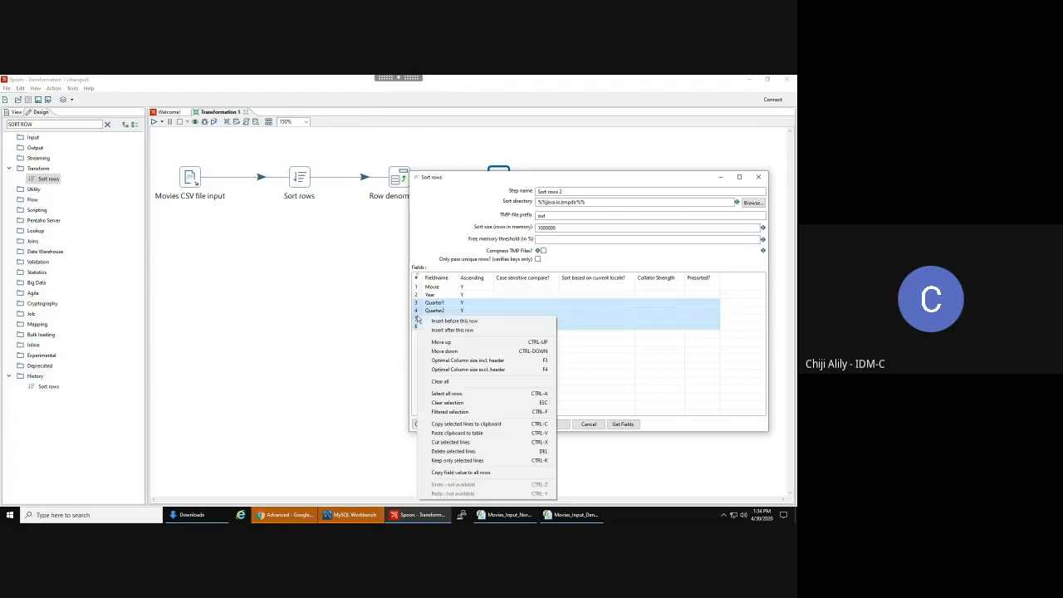
pyautogui.click(454, 451)
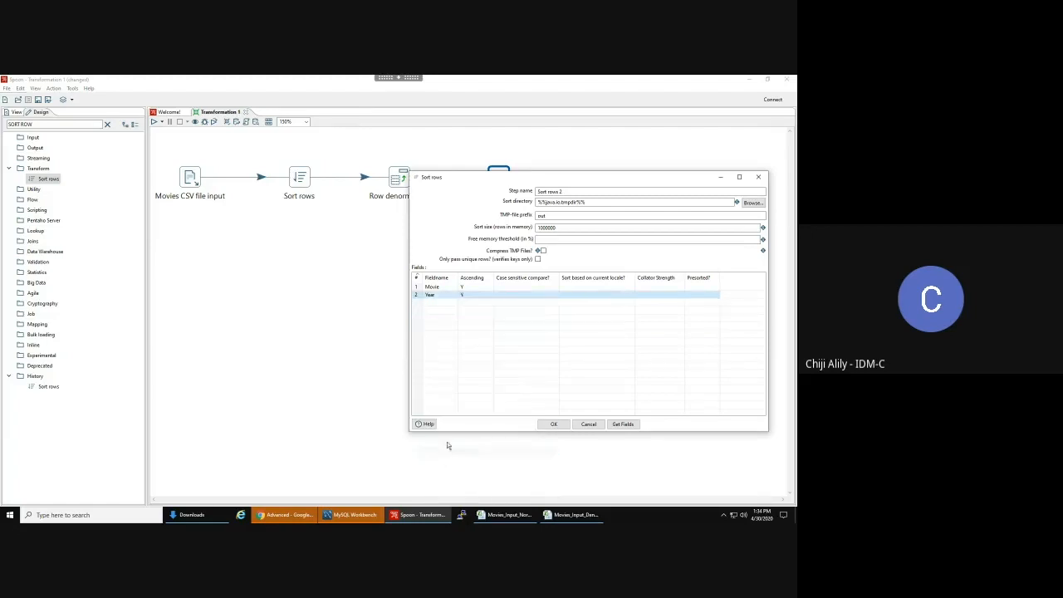
pyautogui.rightClick(434, 299)
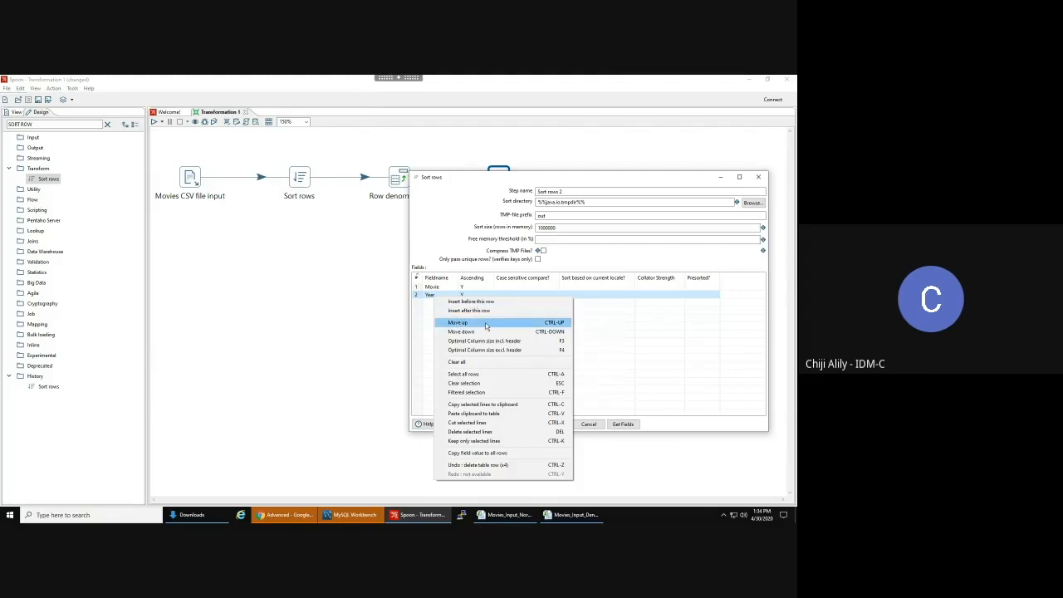
pyautogui.click(487, 324)
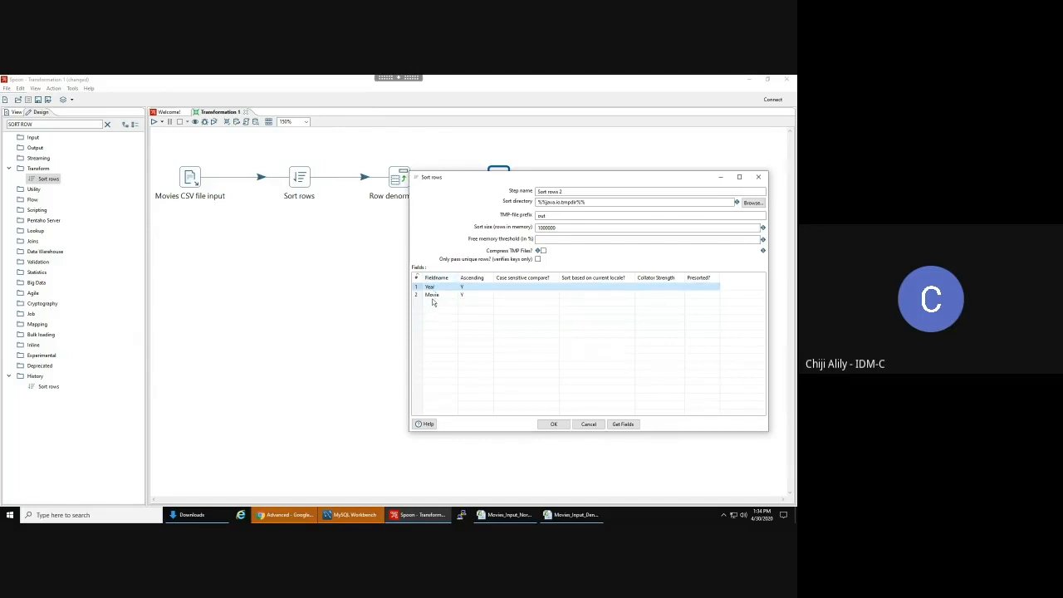
pyautogui.click(555, 425)
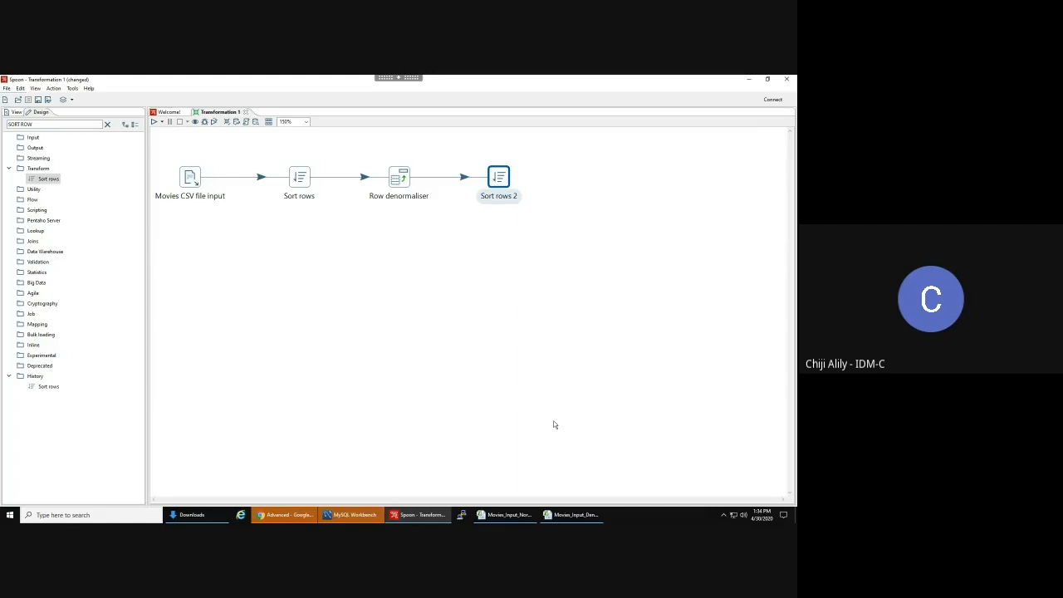
# - After trying a search for an Excel step, clear the step search and expand the Output category
pyautogui.click(39, 125)
pyautogui.hotkey('ctrl', 'a')
pyautogui.write('sea')
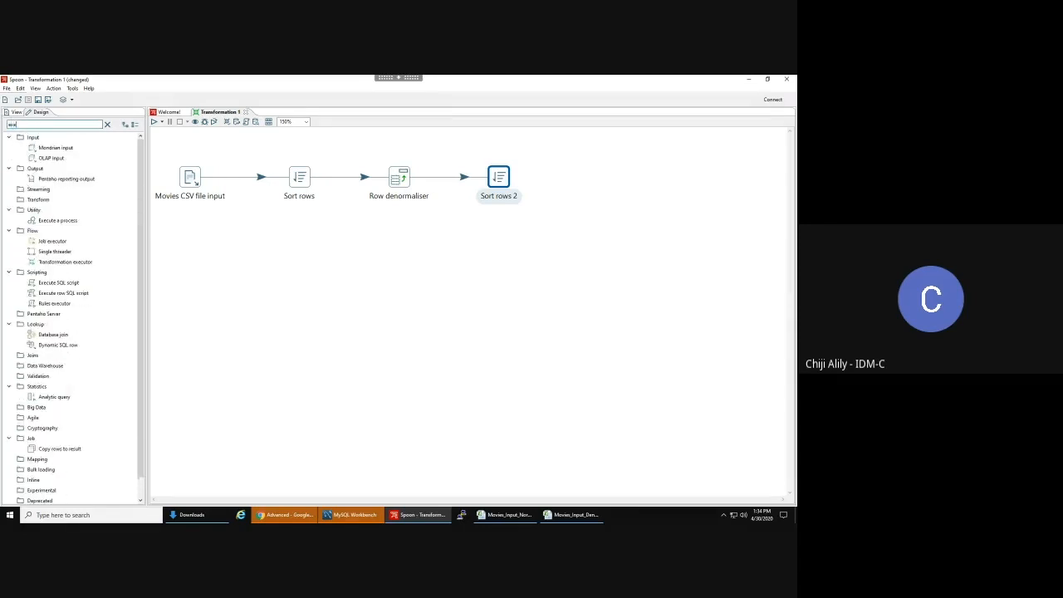
pyautogui.press('BackSpace')
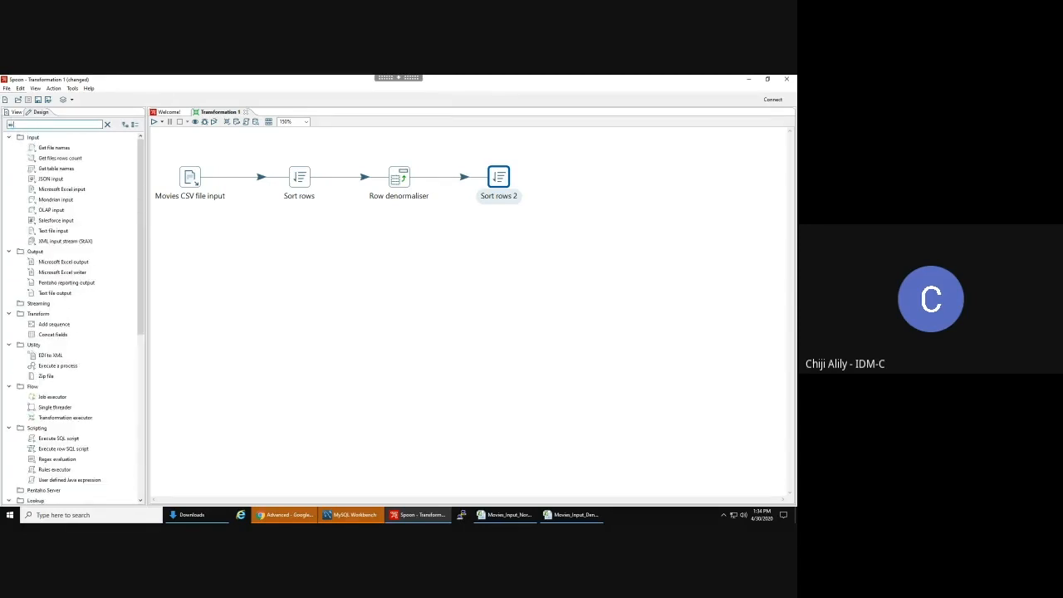
pyautogui.write('xcel file')
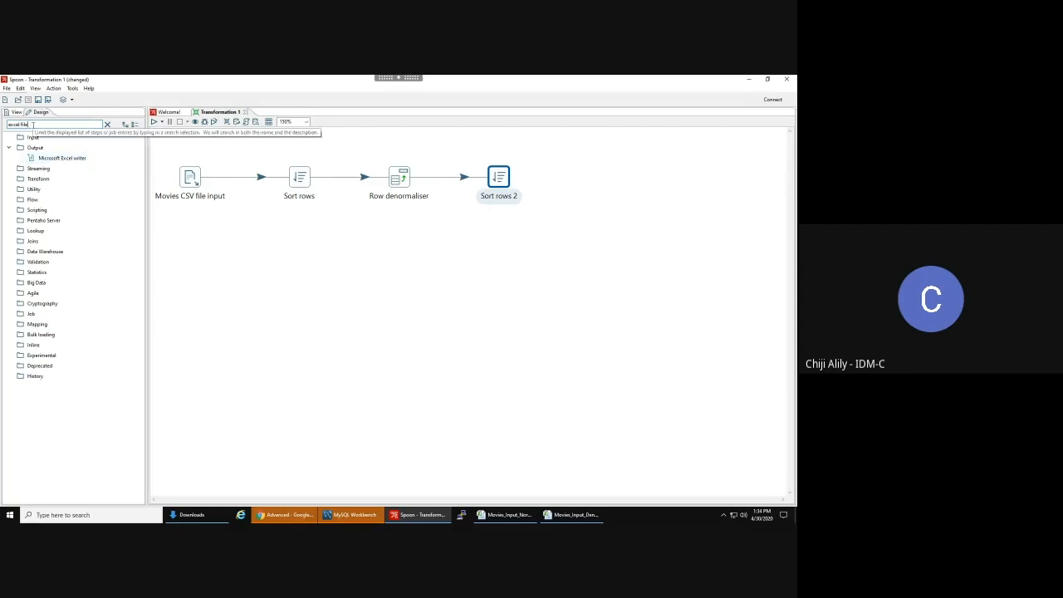
pyautogui.hotkey('ctrl', 'a')
pyautogui.press('BackSpace')
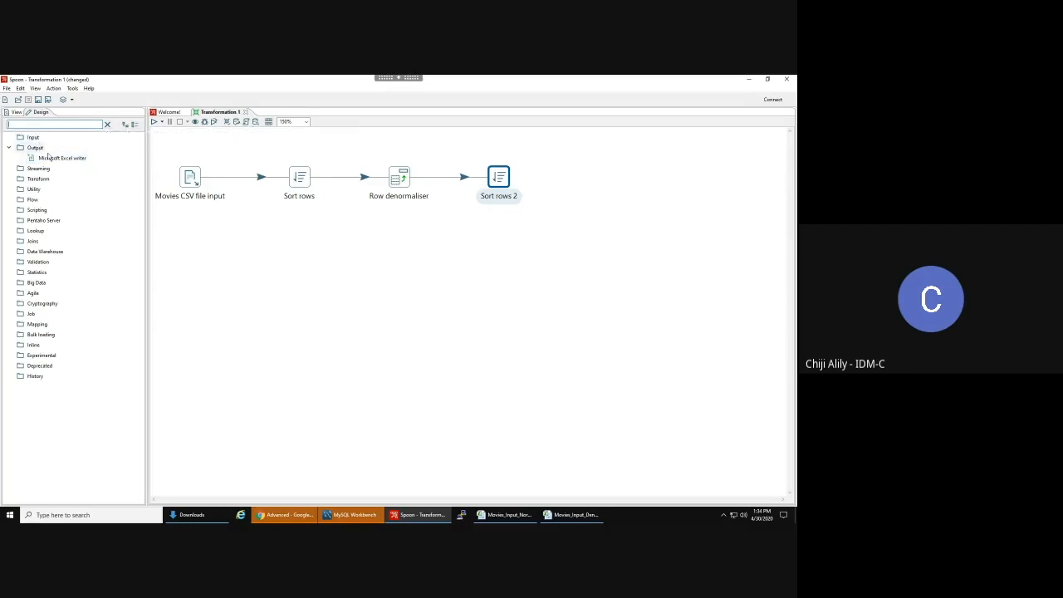
pyautogui.doubleClick(25, 148)
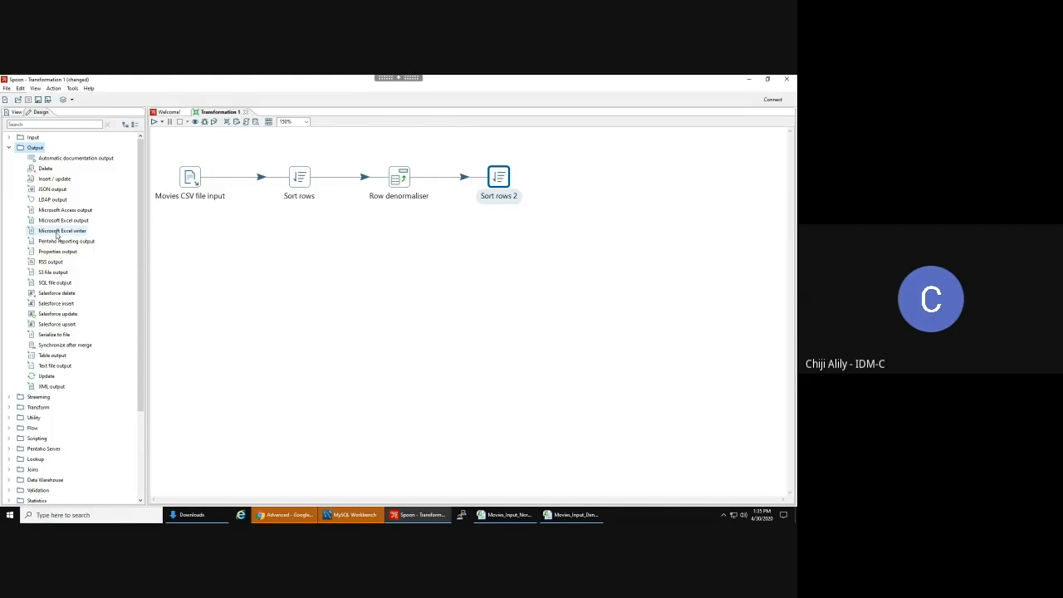
# - Place a Microsoft Excel writer right of Sort rows 2 and link Sort rows 2 to it with a hop
pyautogui.moveTo(42, 232); pyautogui.dragTo(587, 177)
pyautogui.click(562, 240)
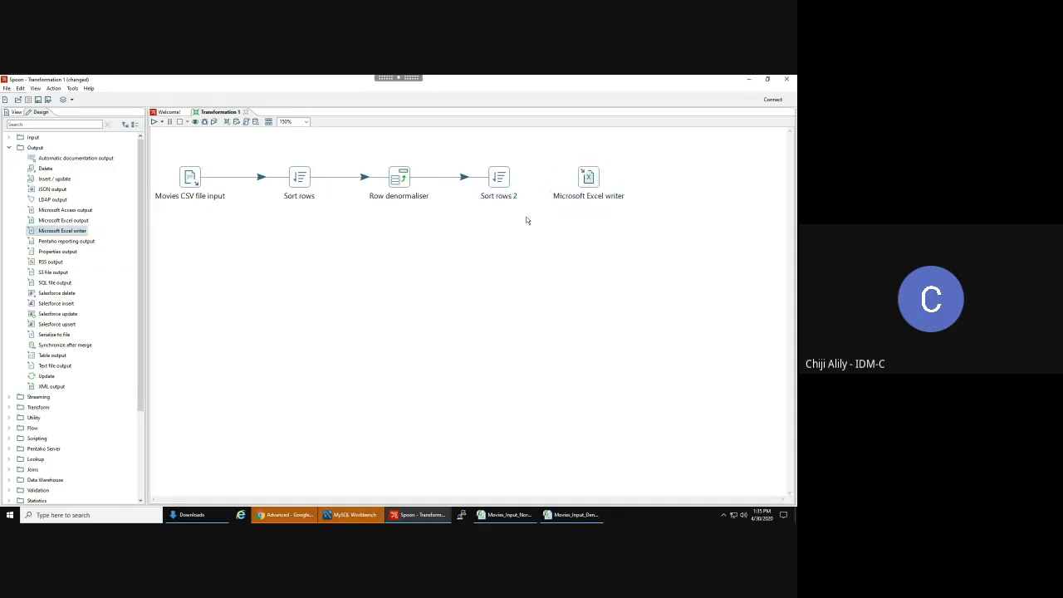
pyautogui.moveTo(503, 181)
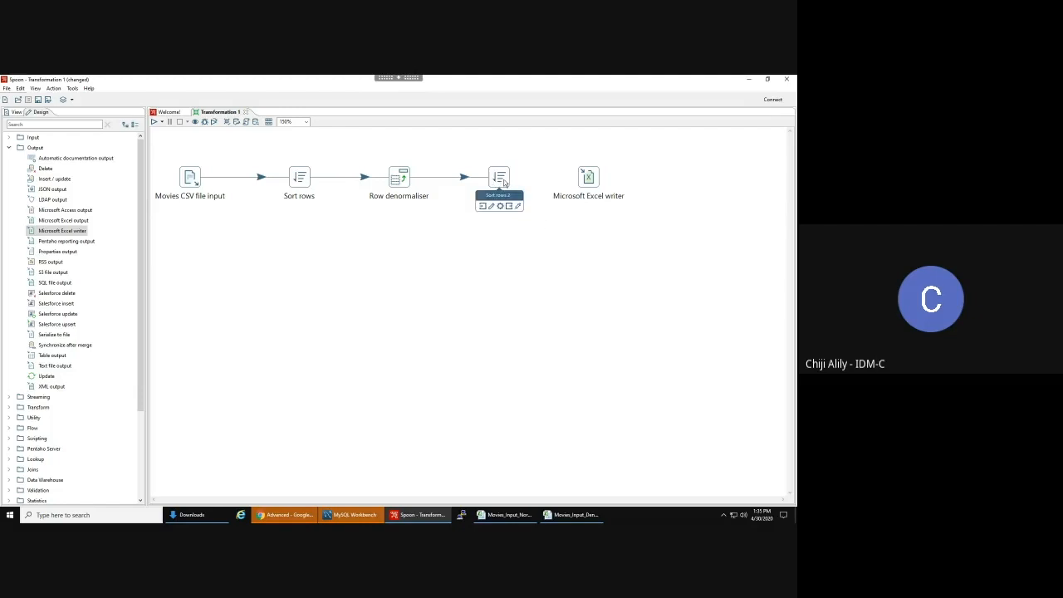
pyautogui.moveTo(520, 176); pyautogui.dragTo(589, 178)
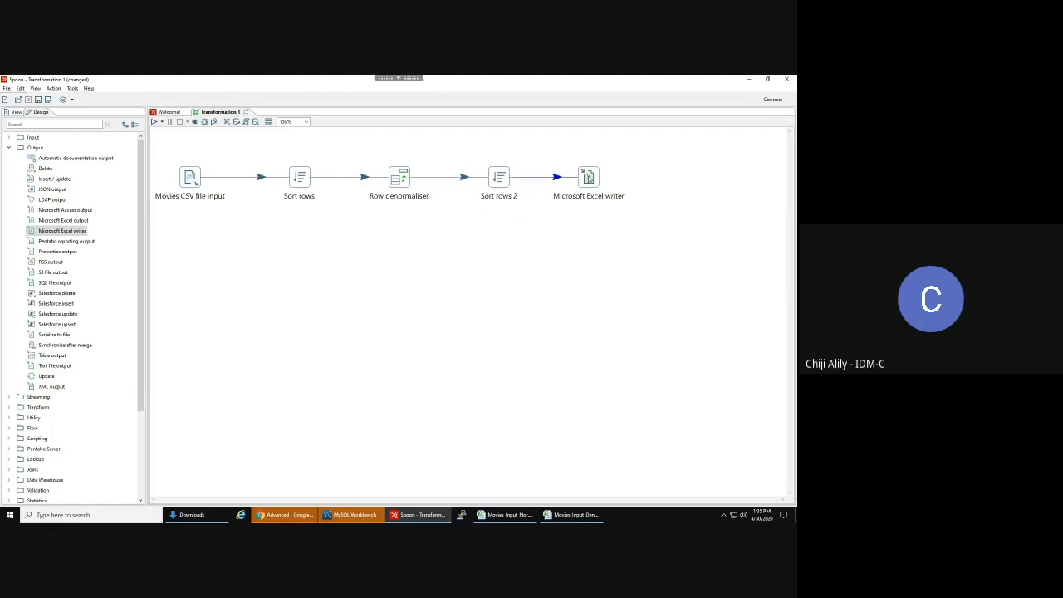
pyautogui.click(556, 179)
pyautogui.click(557, 180)
pyautogui.rightClick(547, 180)
pyautogui.click(569, 200)
pyautogui.moveTo(501, 181)
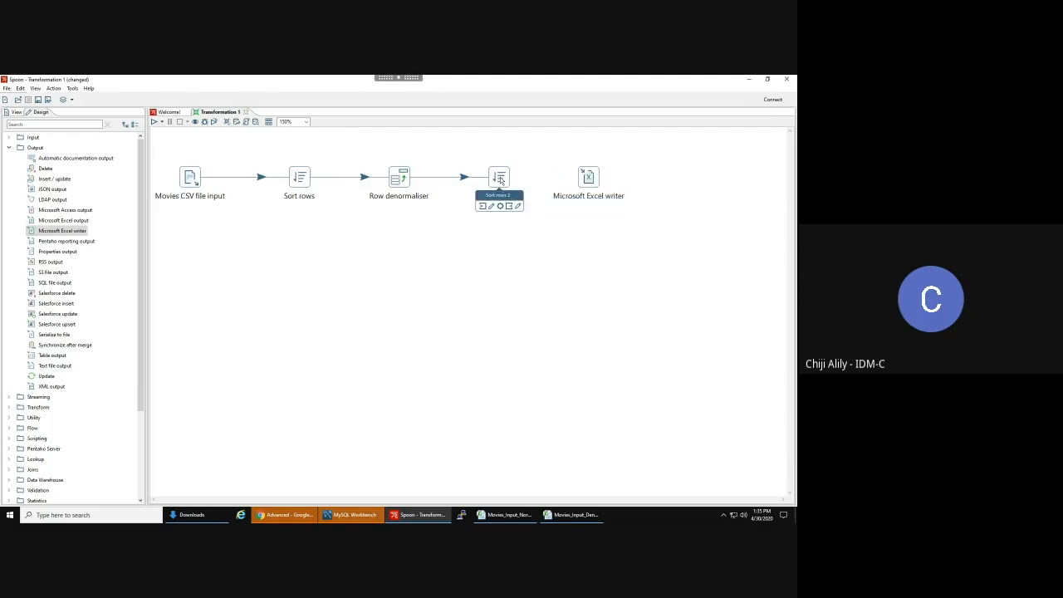
pyautogui.moveTo(501, 182)
pyautogui.mouseDown()
pyautogui.moveTo(589, 183)
pyautogui.moveTo(573, 186)
pyautogui.mouseUp()
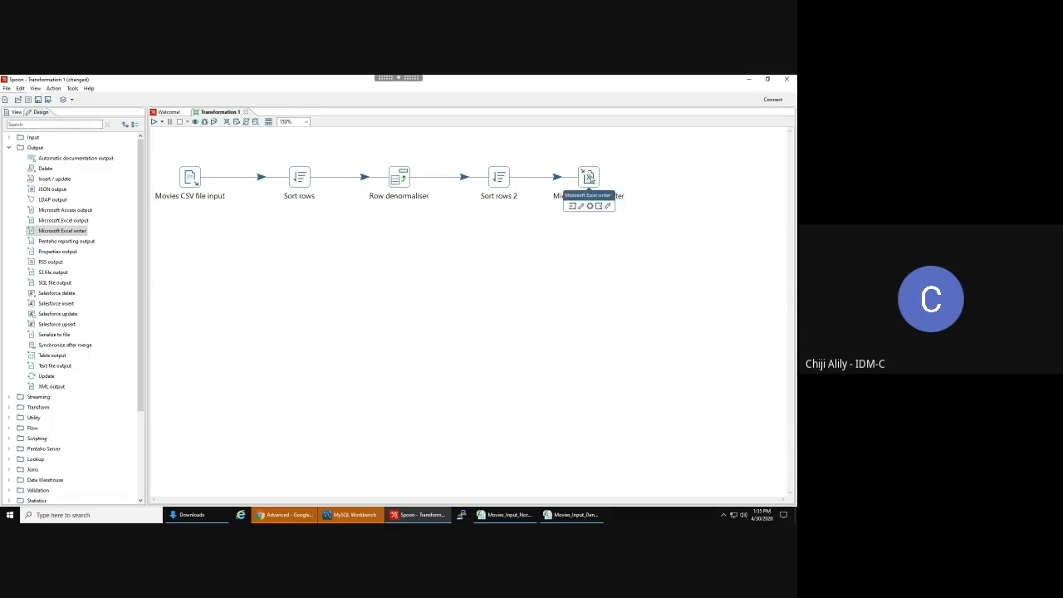
# - Open the Microsoft Excel writer settings and browse for the output file's location
pyautogui.click(589, 179)
pyautogui.doubleClick(588, 177)
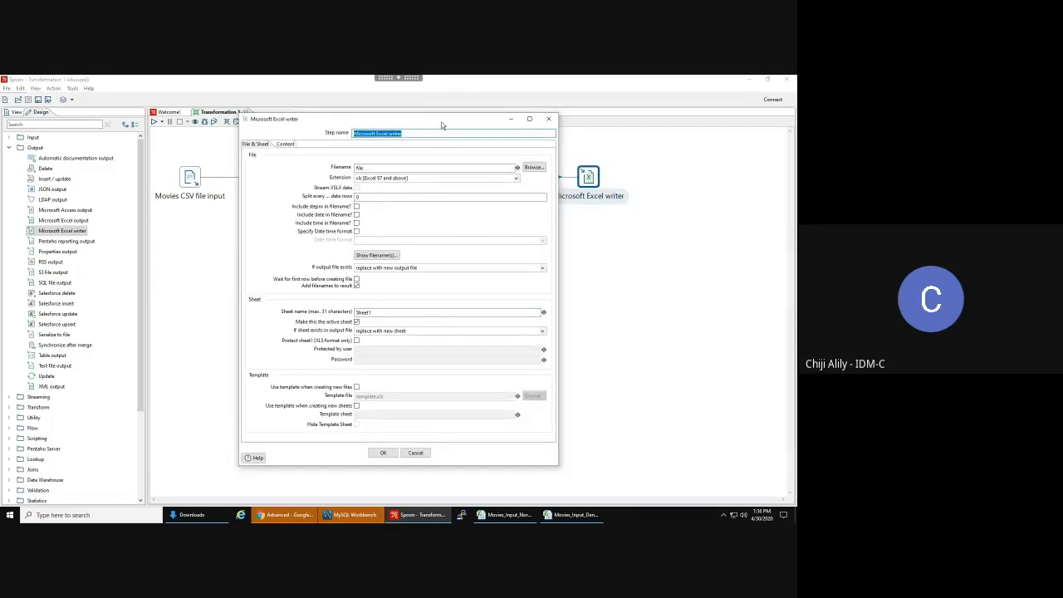
pyautogui.moveTo(442, 125); pyautogui.dragTo(491, 150)
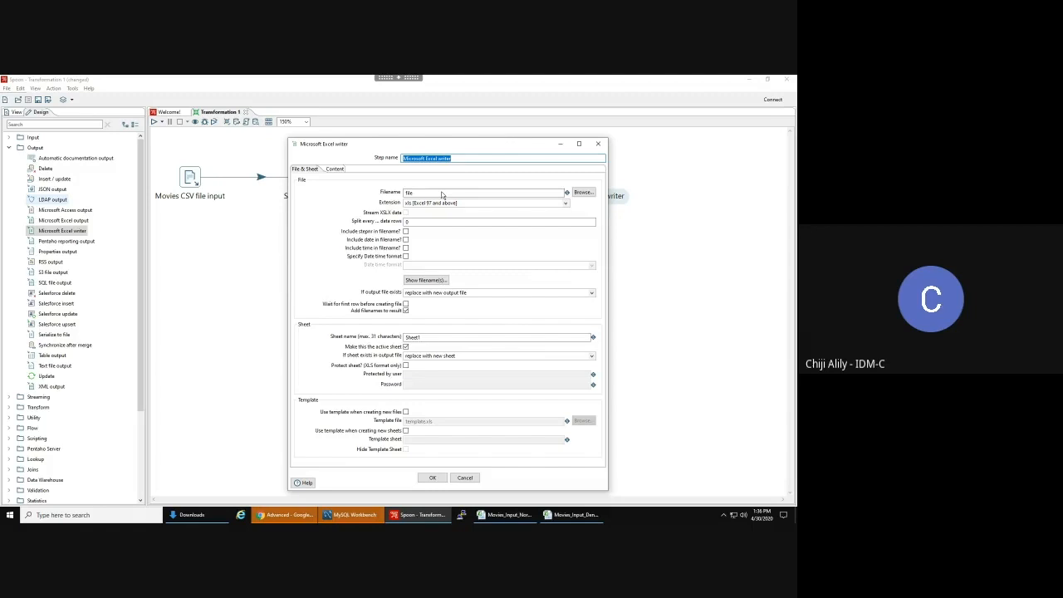
pyautogui.click(582, 193)
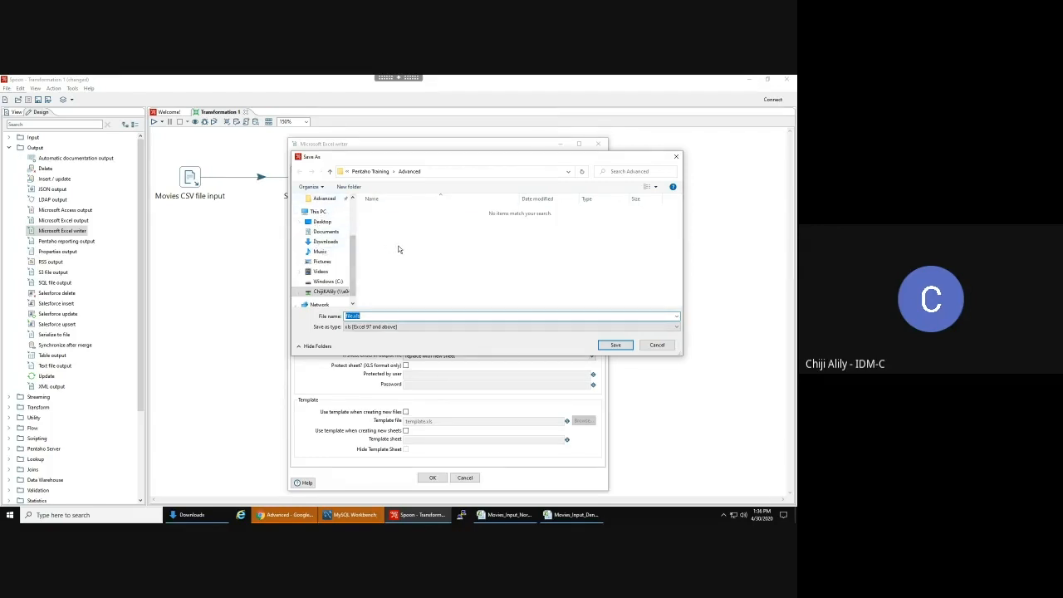
# - Save the output as an xlsx file named 'Movie Output - Denormalized' on the Desktop
pyautogui.click(321, 223)
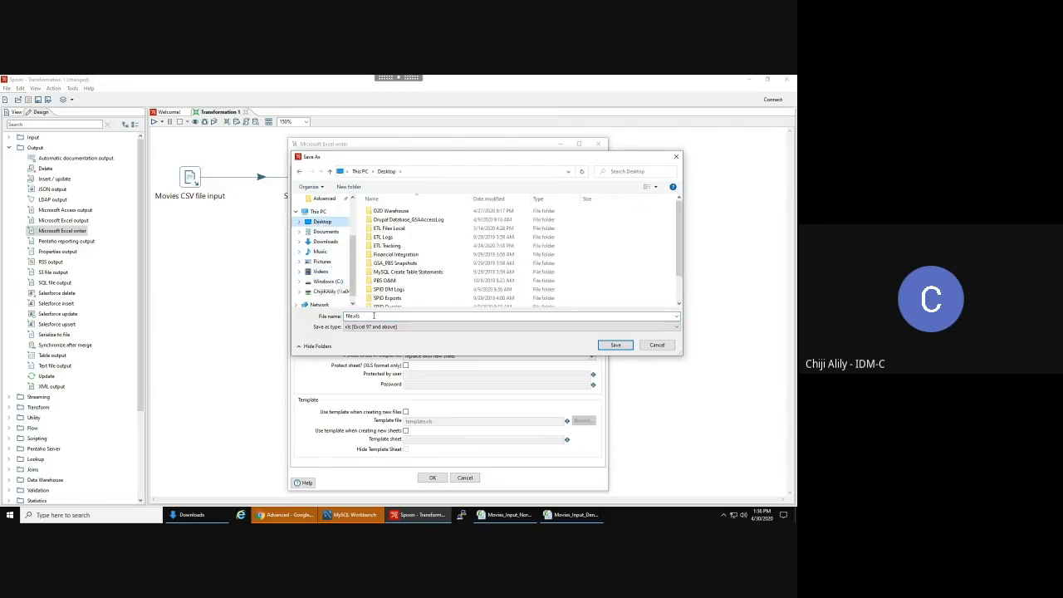
pyautogui.click(378, 326)
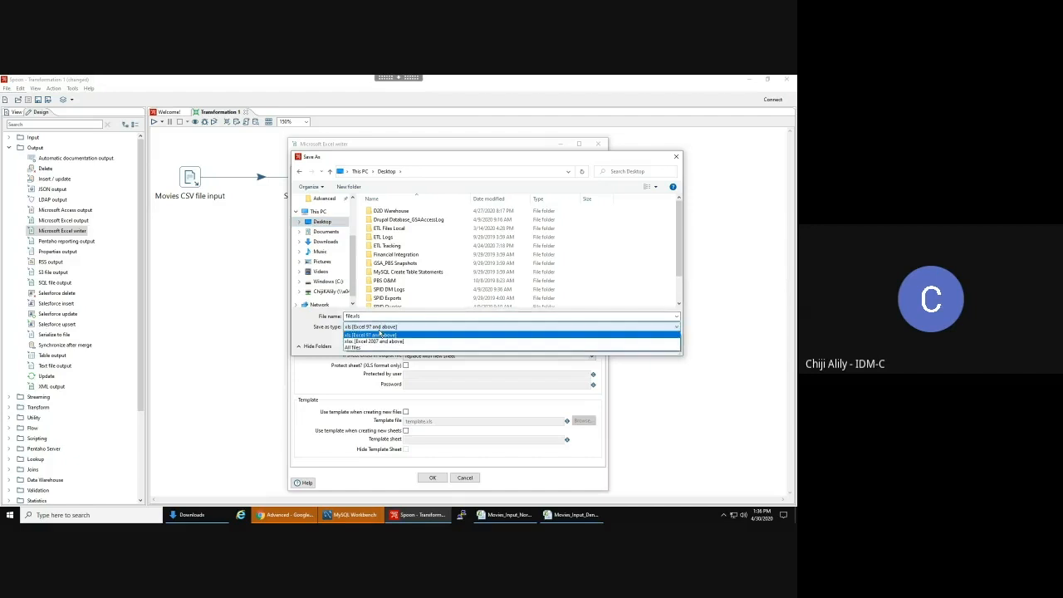
pyautogui.click(379, 343)
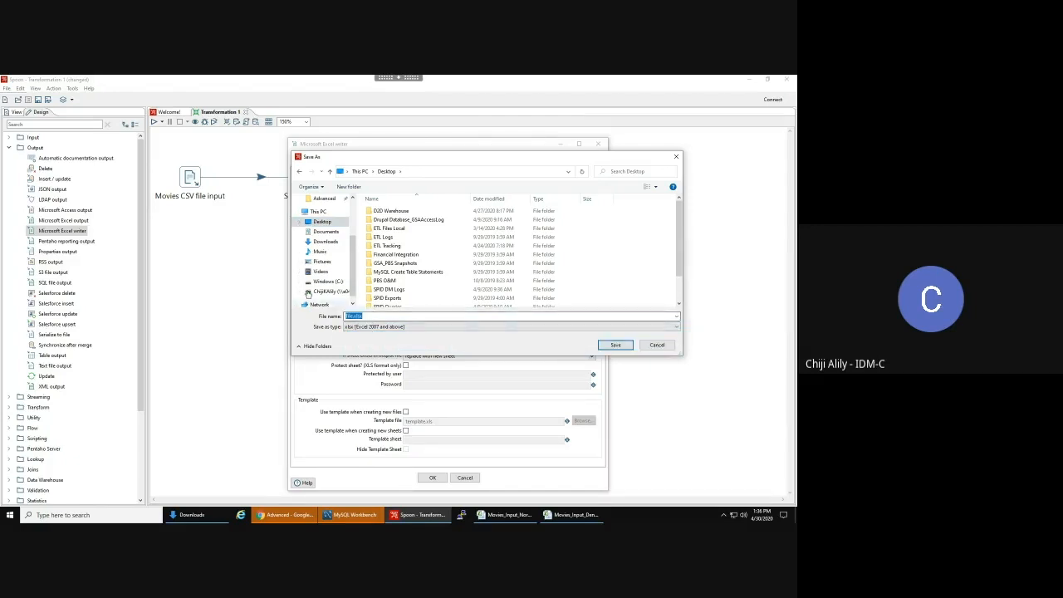
pyautogui.click(352, 317)
pyautogui.moveTo(352, 316); pyautogui.dragTo(299, 300)
pyautogui.write('Movi')
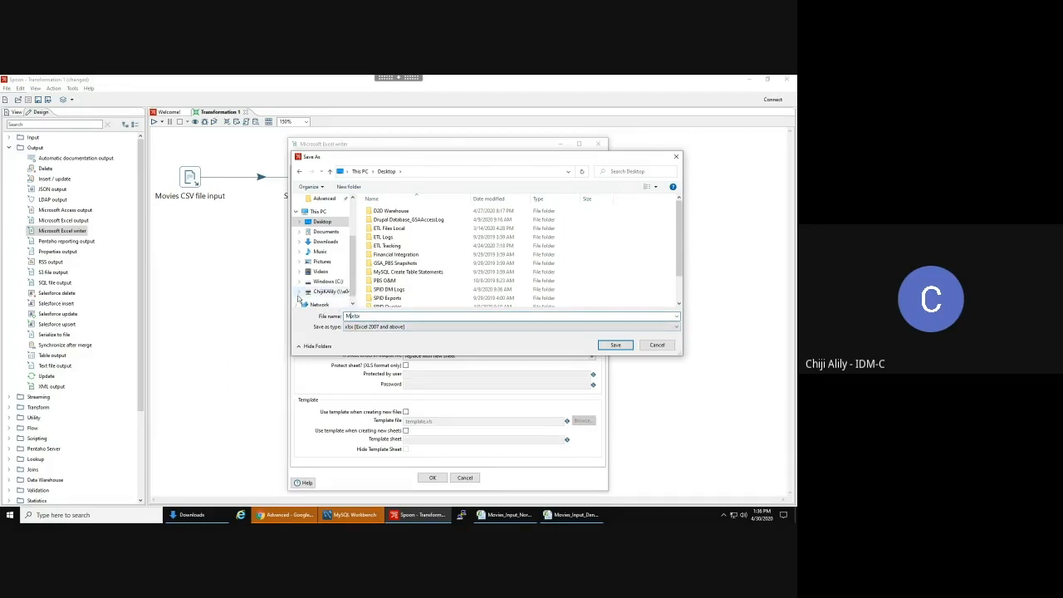
pyautogui.write('e O')
pyautogui.write('utput')
pyautogui.write(' - N')
pyautogui.write('enormalized')
pyautogui.click(615, 345)
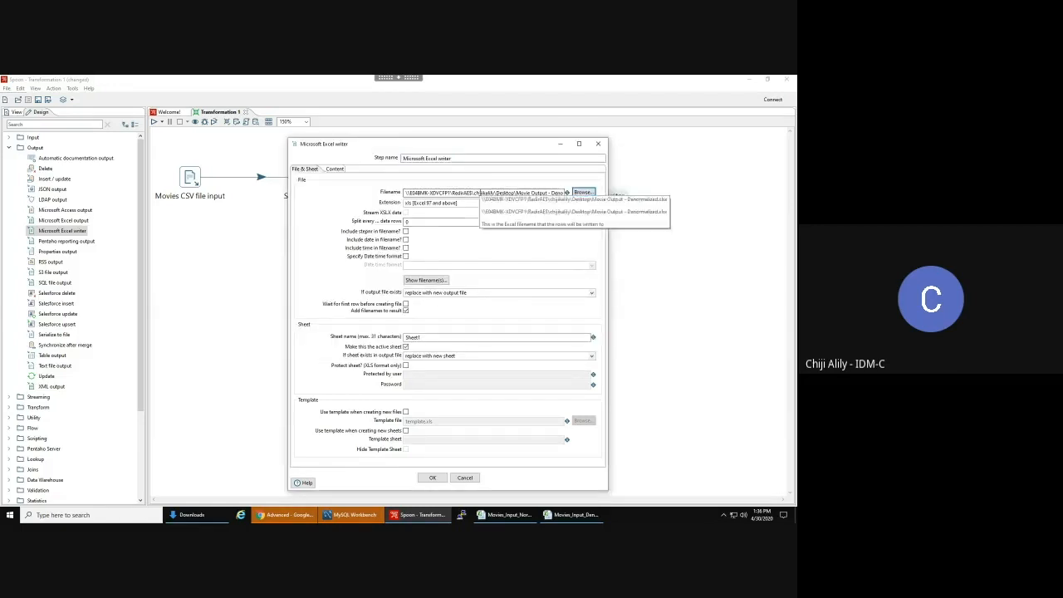
# - Set the Excel writer extension to xlsx [Excel 2007 and above], then bring up the Movies_Input_Normalized_Data workbook
pyautogui.moveTo(481, 193); pyautogui.dragTo(620, 199)
pyautogui.click(528, 194)
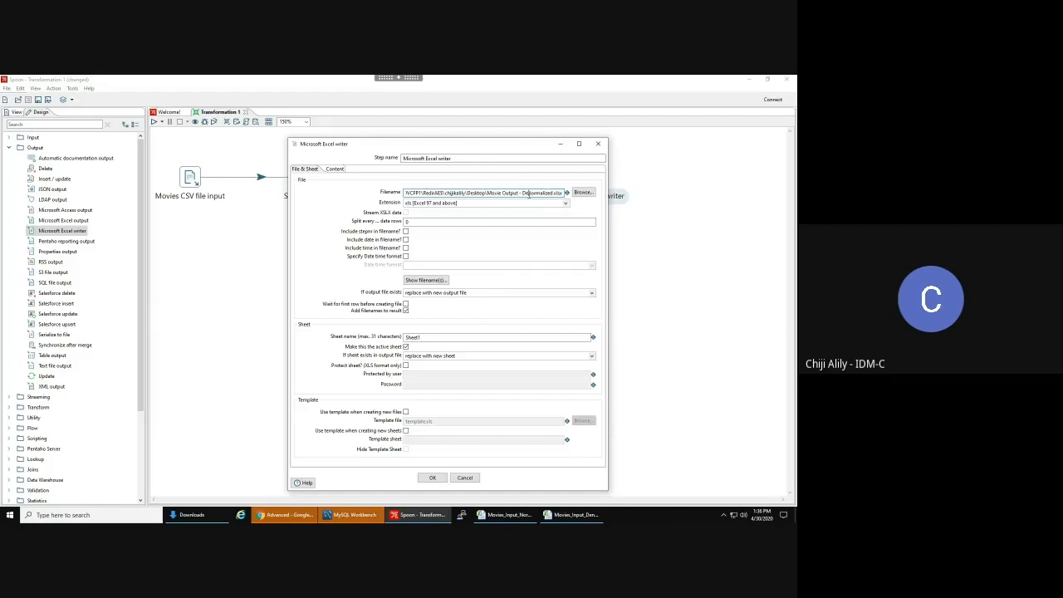
pyautogui.click(567, 204)
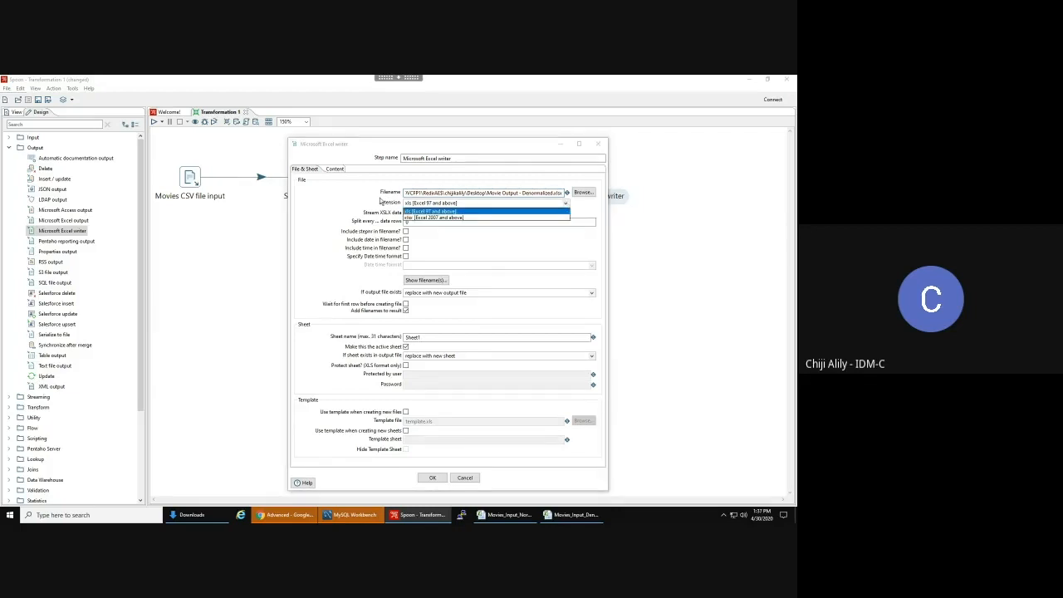
pyautogui.click(438, 218)
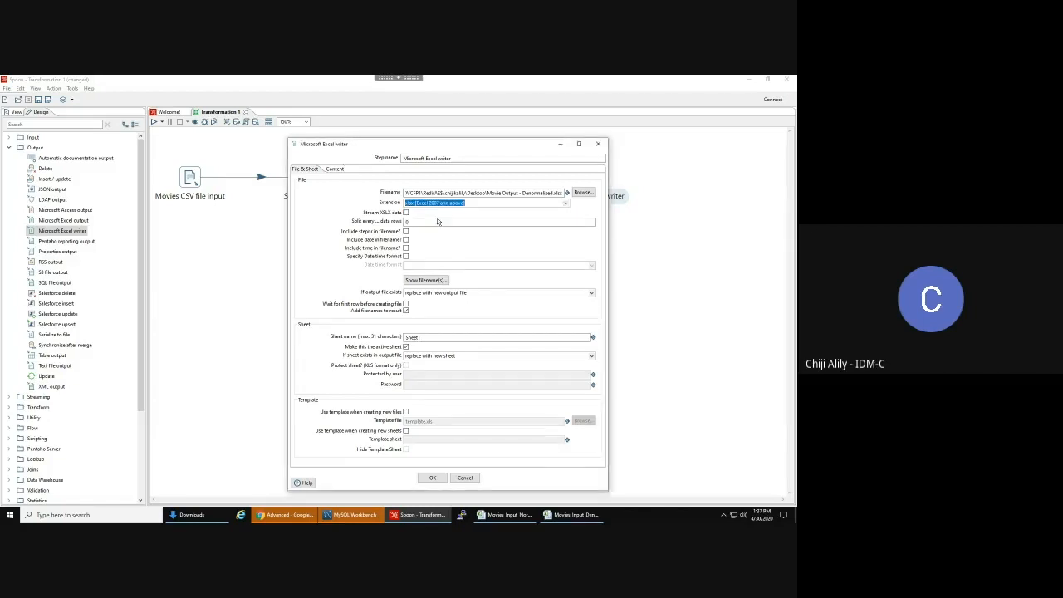
pyautogui.click(503, 516)
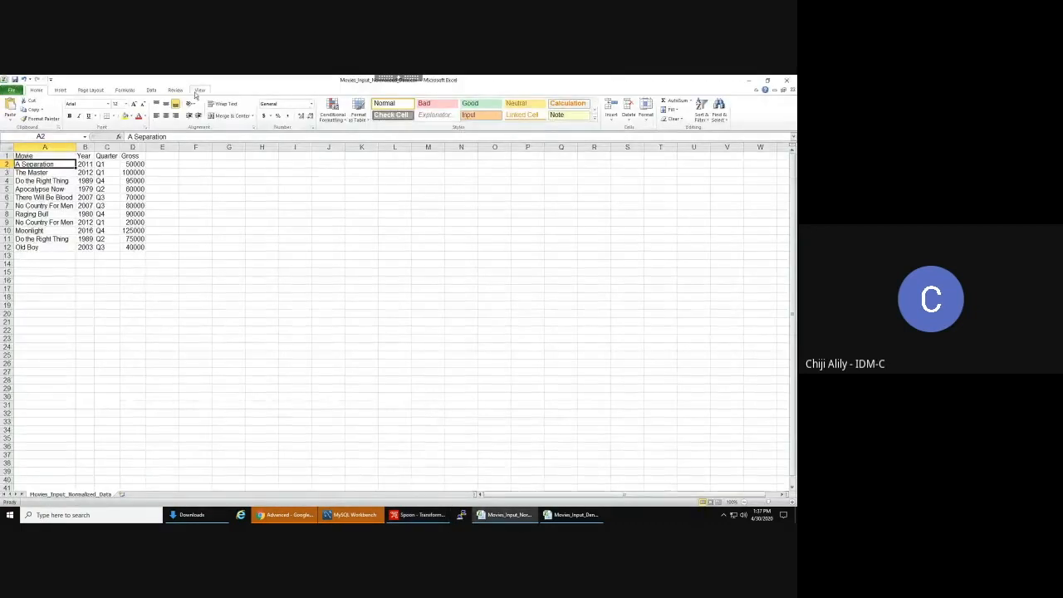
# - Open Excel Options from the File view and cancel it without changing anything
pyautogui.click(12, 90)
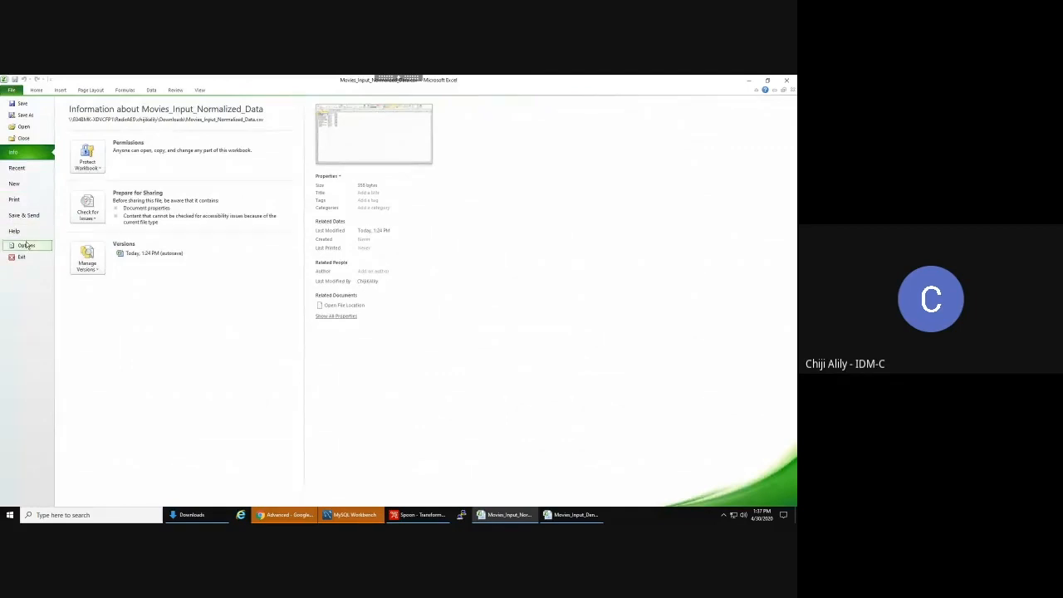
pyautogui.click(22, 244)
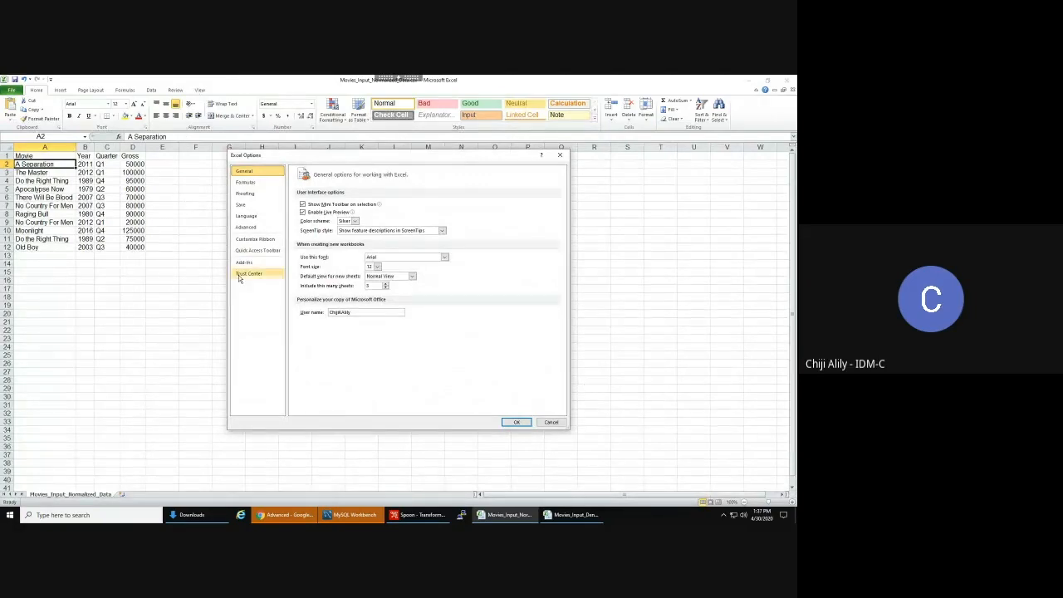
pyautogui.click(551, 422)
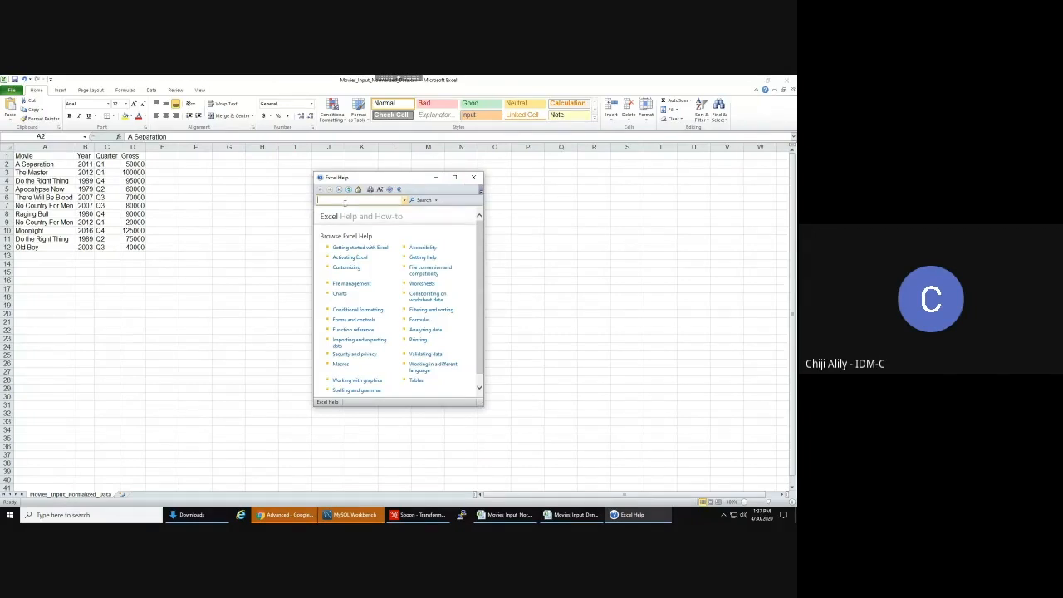
# - Search Excel Help for 'version', browse the results, then close Help and return to Spoon
pyautogui.write('version')
pyautogui.press('Return')
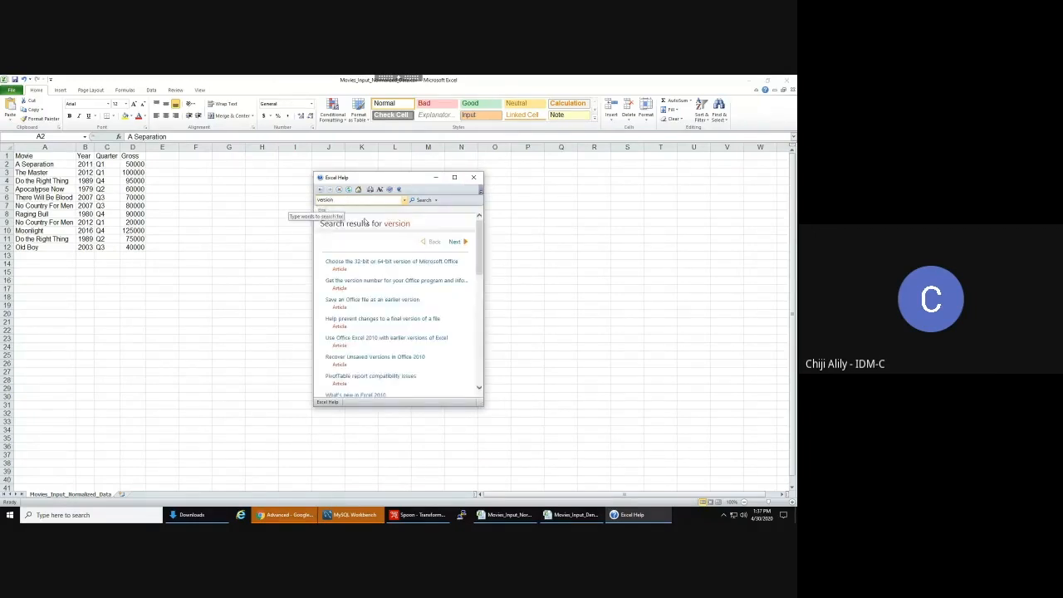
pyautogui.scroll(-3, 454, 258)
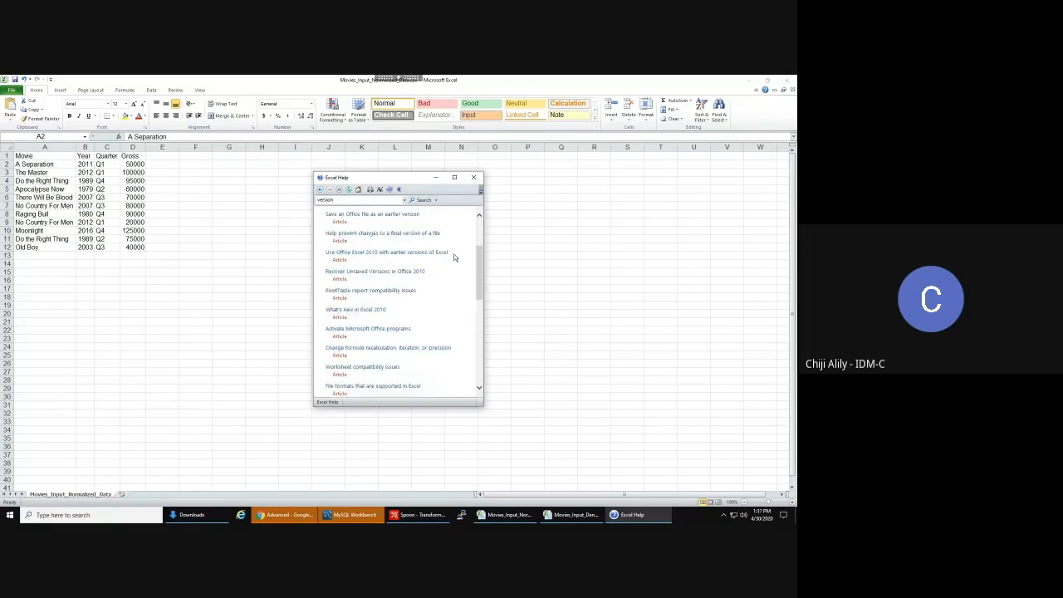
pyautogui.scroll(1, 454, 257)
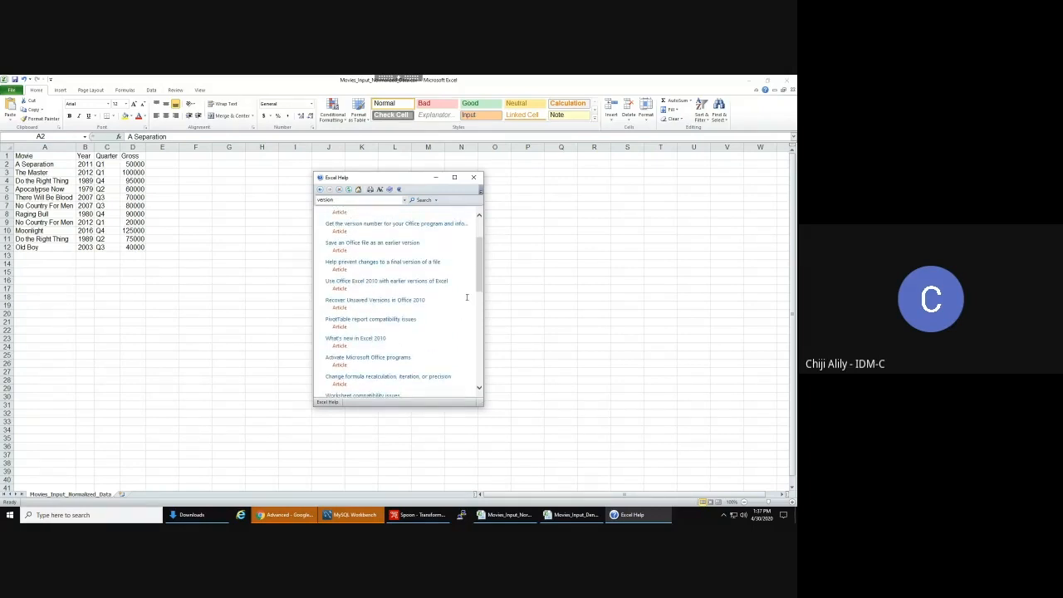
pyautogui.scroll(-3, 467, 296)
pyautogui.click(473, 177)
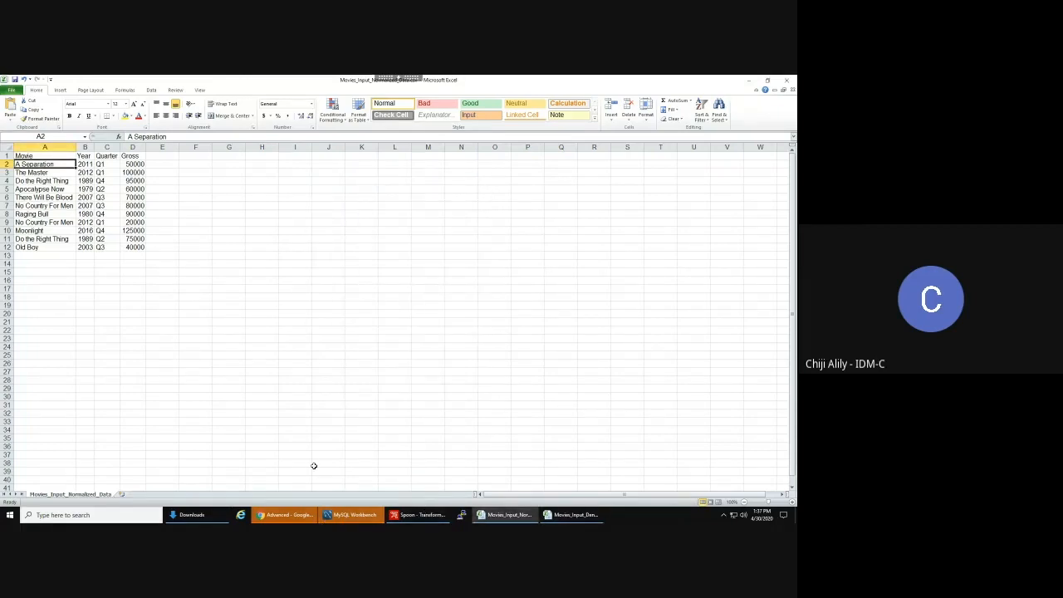
pyautogui.click(424, 515)
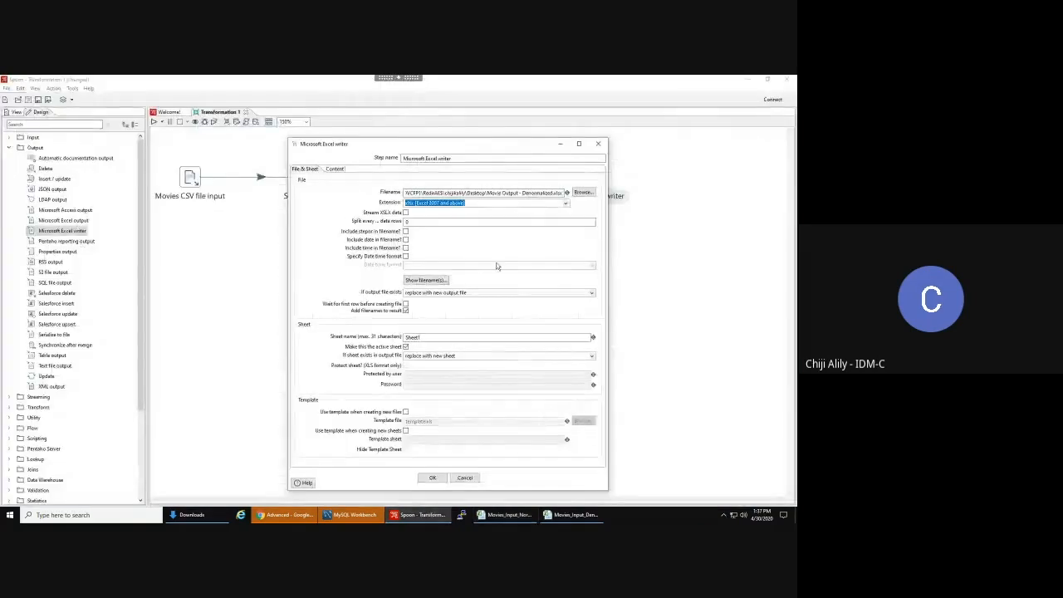
# - Rename the output sheet from Sheet1 to 'Movie Data', keeping replace-sheet and make-active options
pyautogui.moveTo(457, 192); pyautogui.dragTo(654, 205)
pyautogui.click(501, 193)
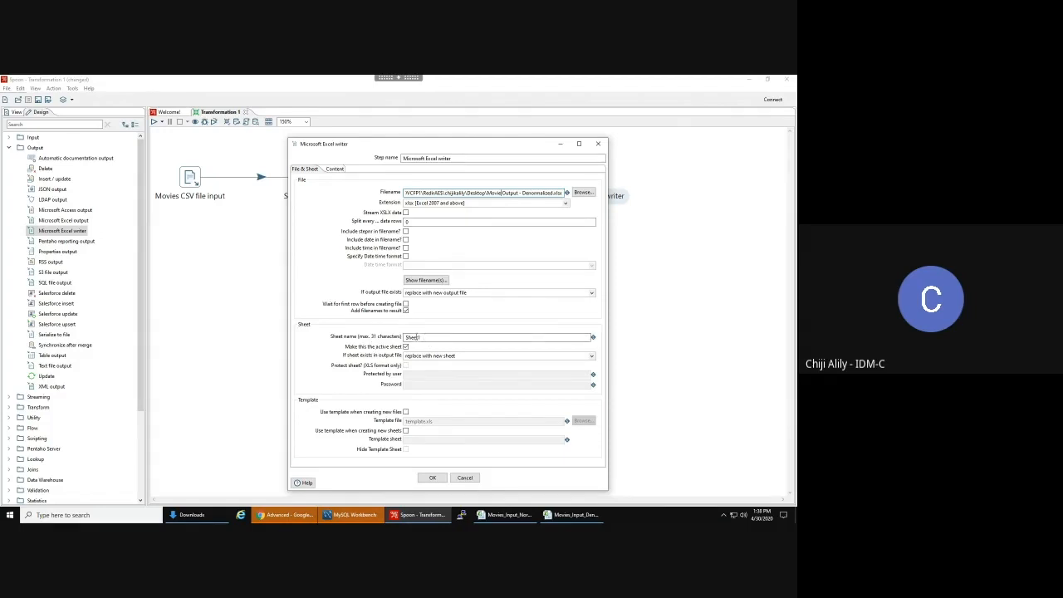
pyautogui.click(421, 337)
pyautogui.rightClick(421, 337)
pyautogui.click(440, 372)
pyautogui.write('Mov')
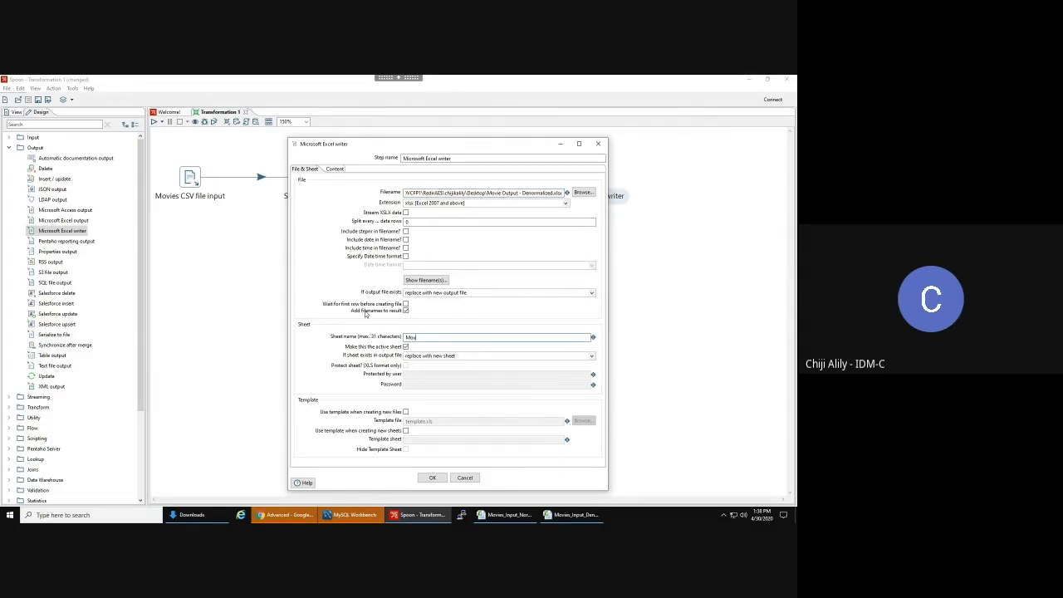
pyautogui.hotkey('ctrl', 'z')
pyautogui.write('Mov')
pyautogui.click(593, 356)
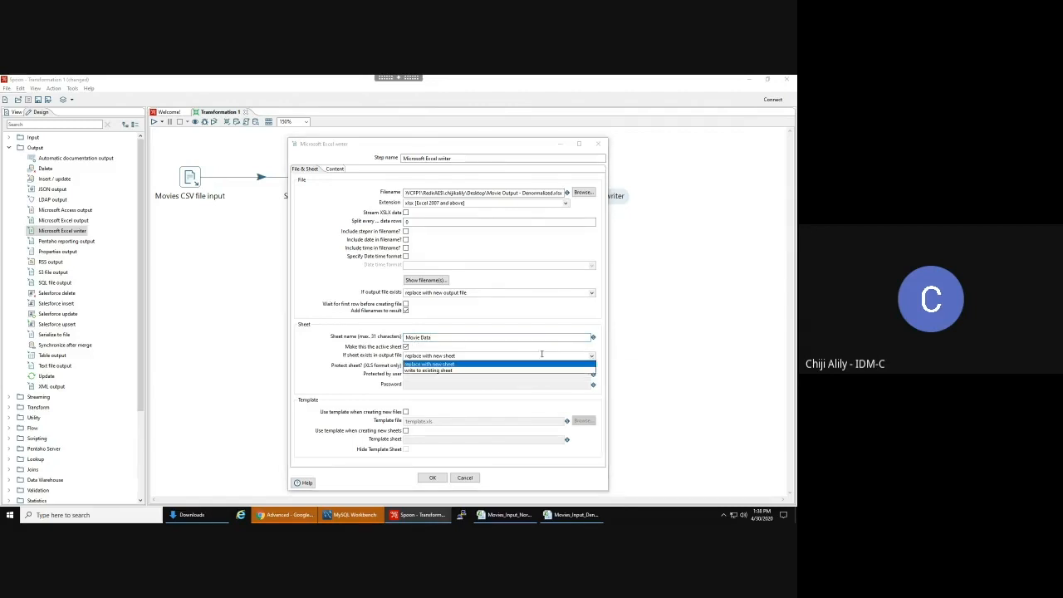
pyautogui.click(479, 345)
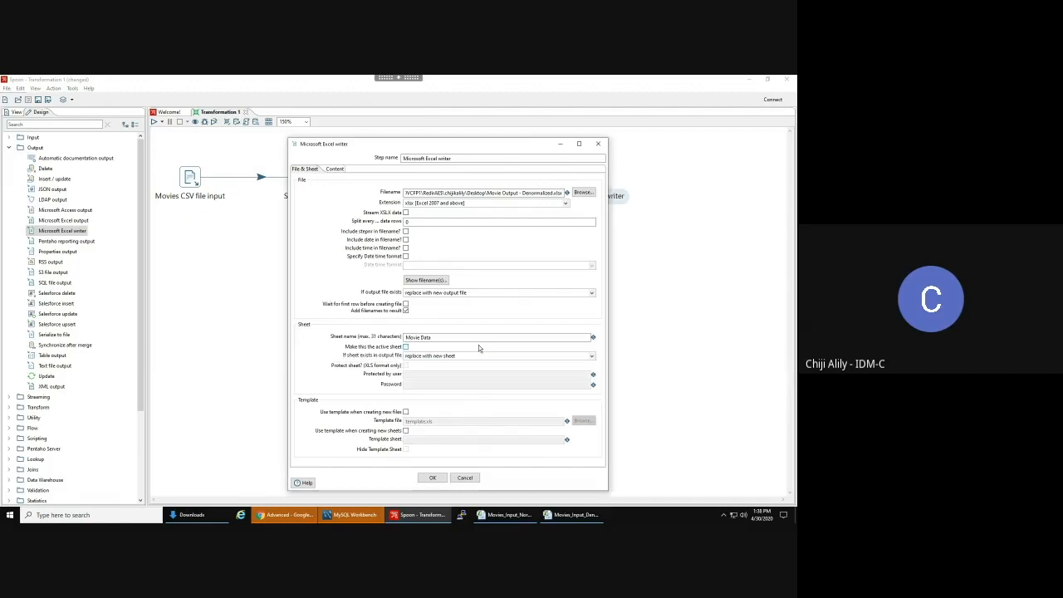
pyautogui.click(406, 348)
# - Add the date but not the time to the output file name and confirm the Excel writer
pyautogui.click(406, 240)
pyautogui.click(407, 248)
pyautogui.click(408, 248)
pyautogui.moveTo(440, 193); pyautogui.dragTo(555, 208)
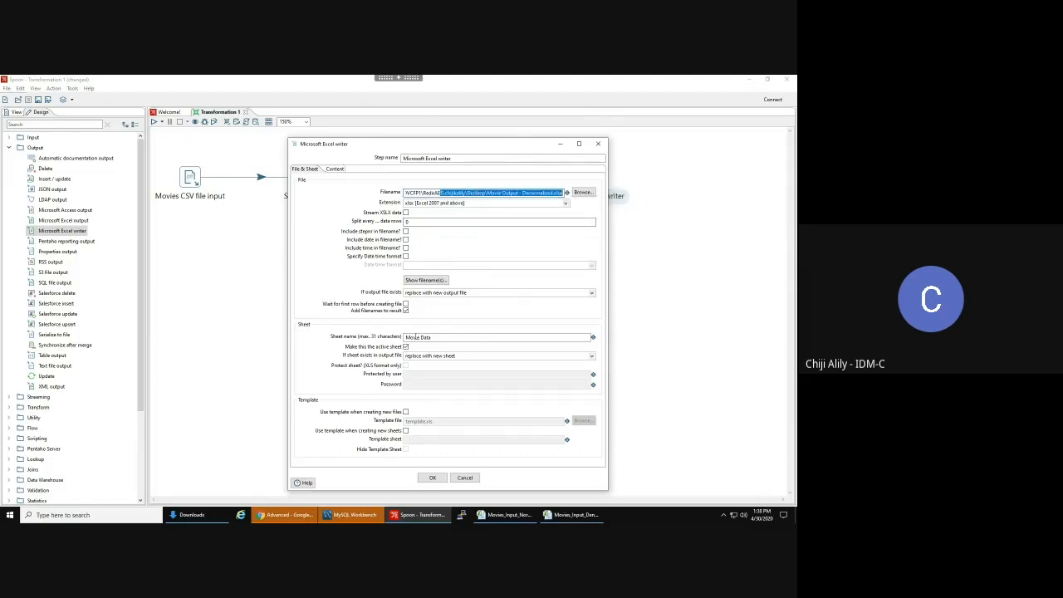
pyautogui.click(417, 337)
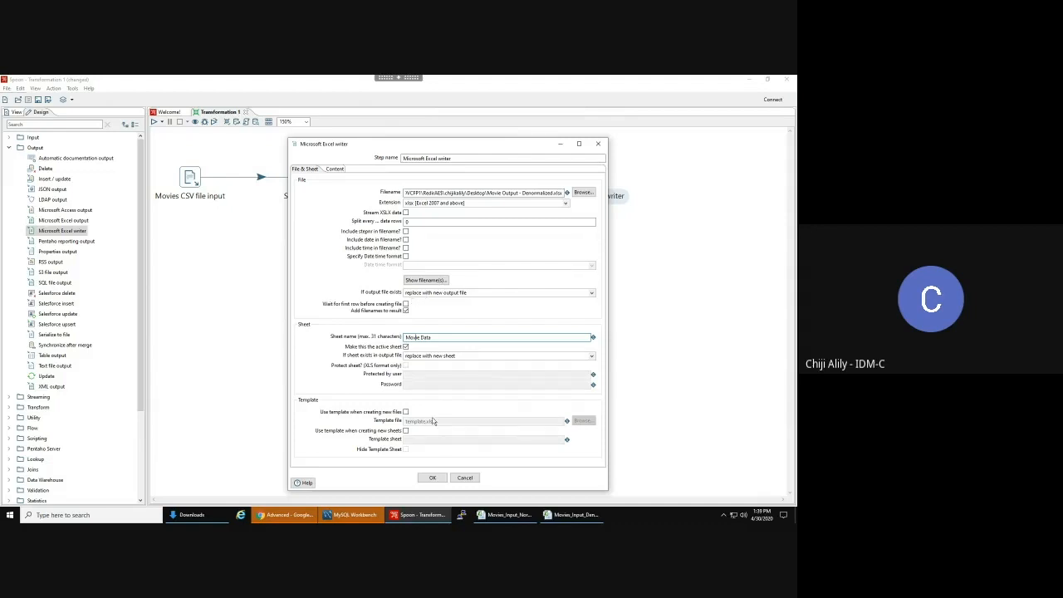
pyautogui.click(434, 478)
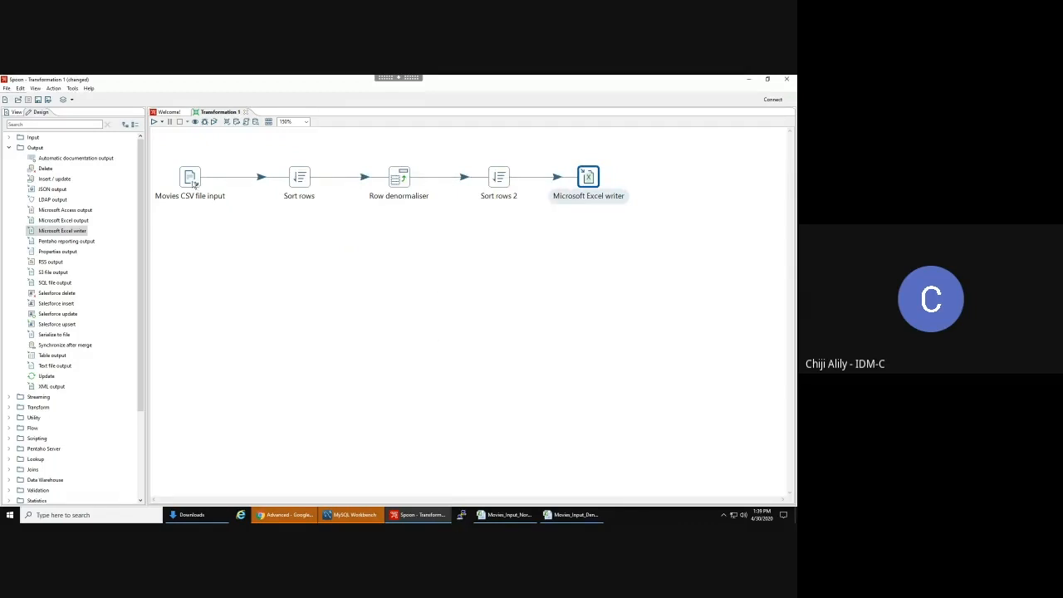
# - In Save As, delete the old Transformation_Row Normalizer - Movies.ktr file
pyautogui.moveTo(192, 182)
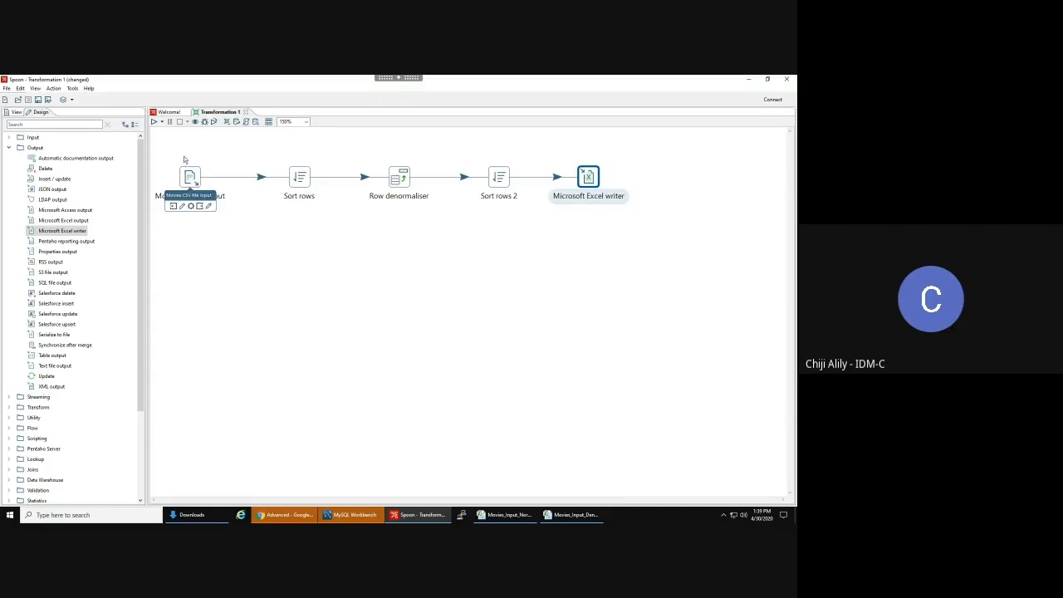
pyautogui.click(199, 157)
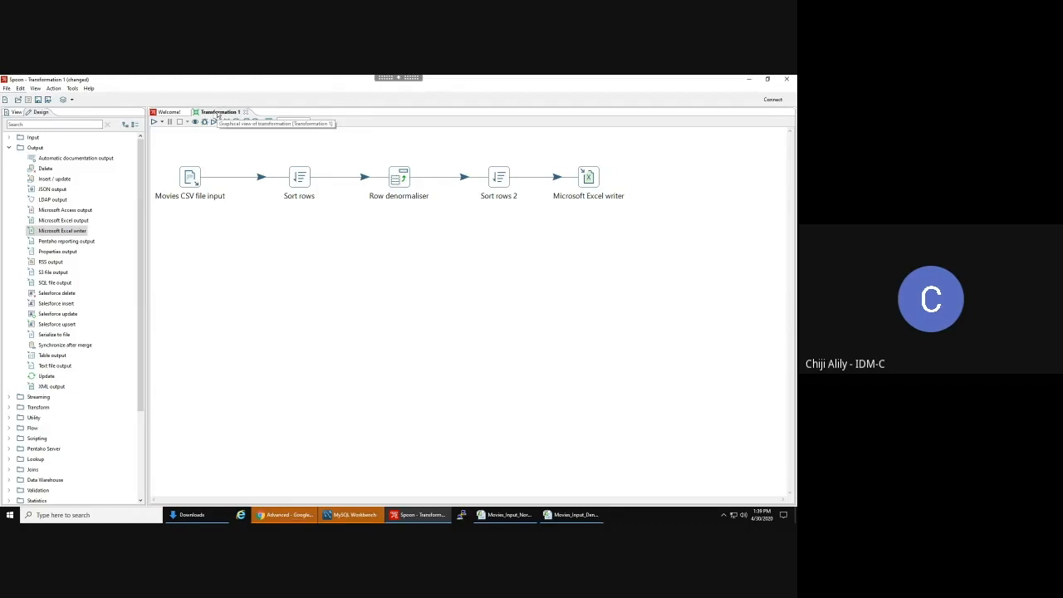
pyautogui.click(7, 89)
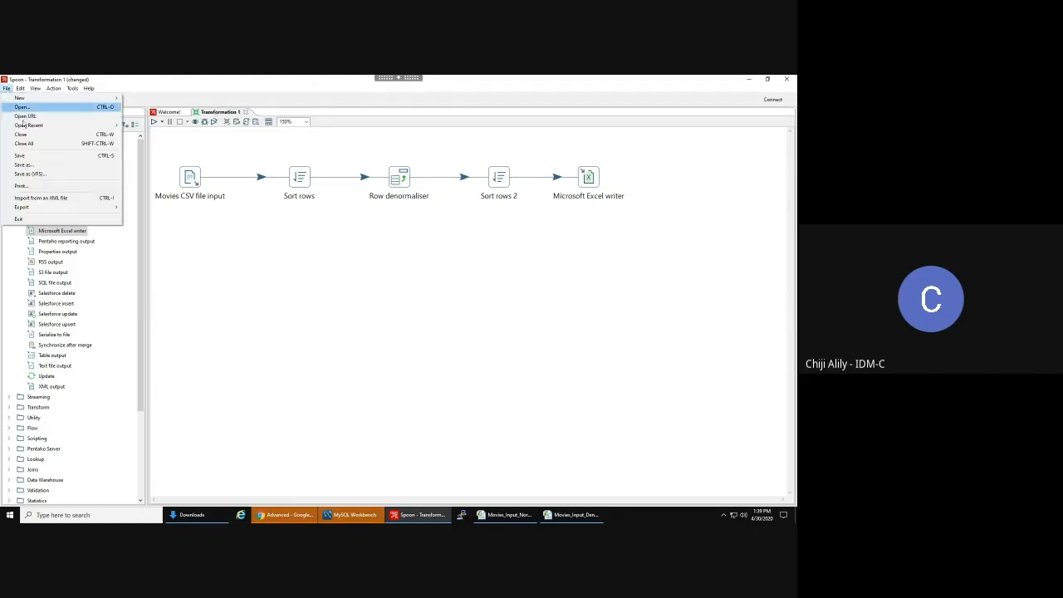
pyautogui.click(29, 164)
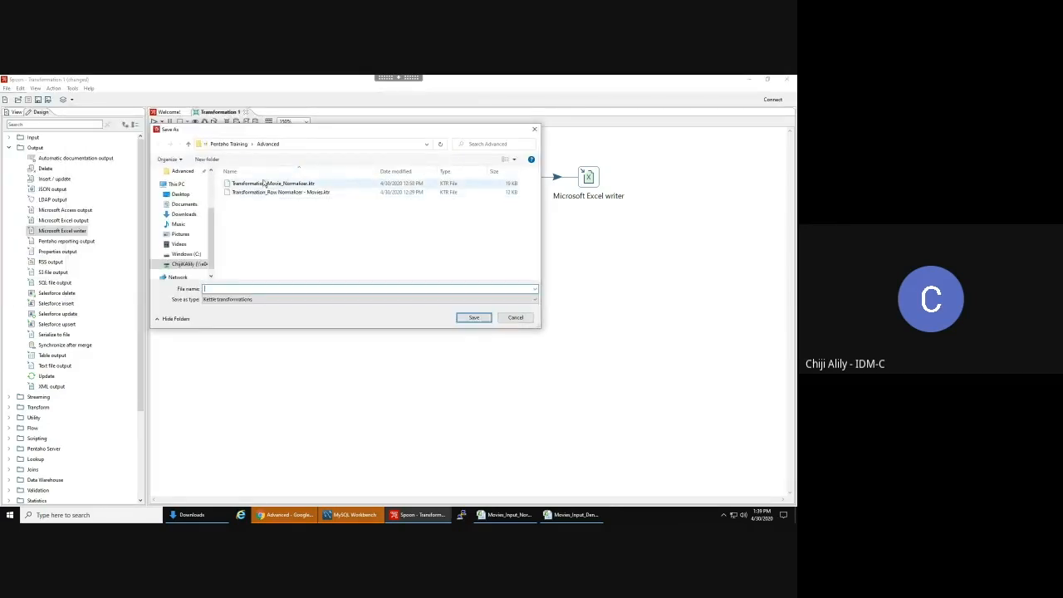
pyautogui.click(281, 194)
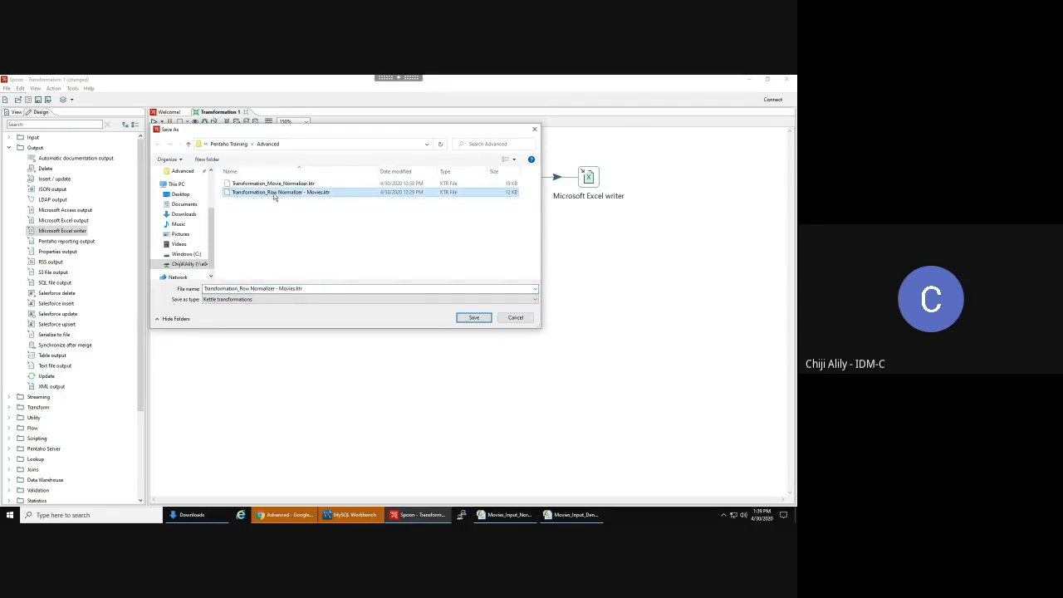
pyautogui.click(277, 184)
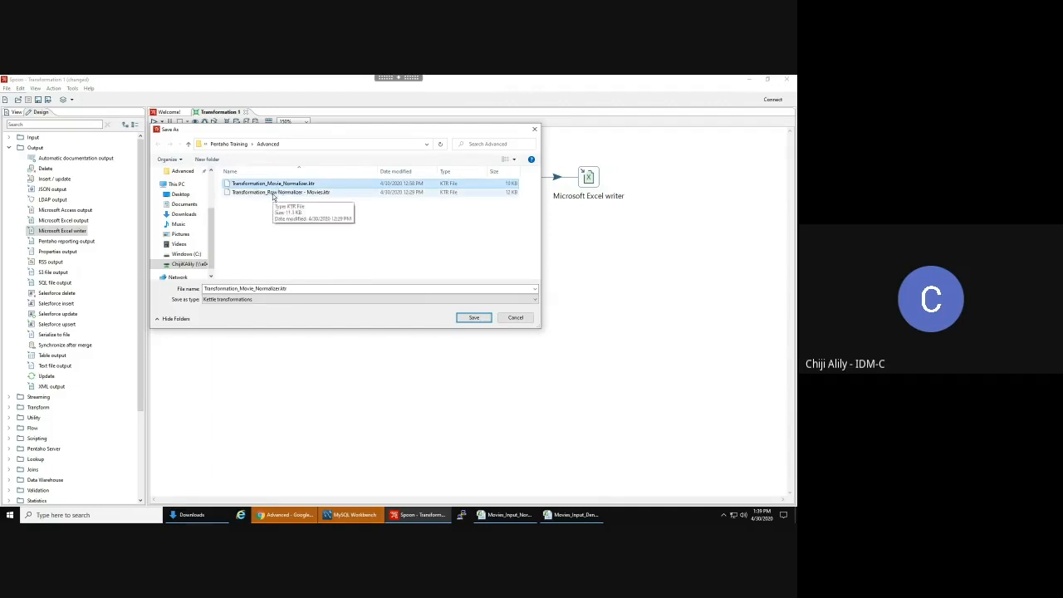
pyautogui.click(278, 193)
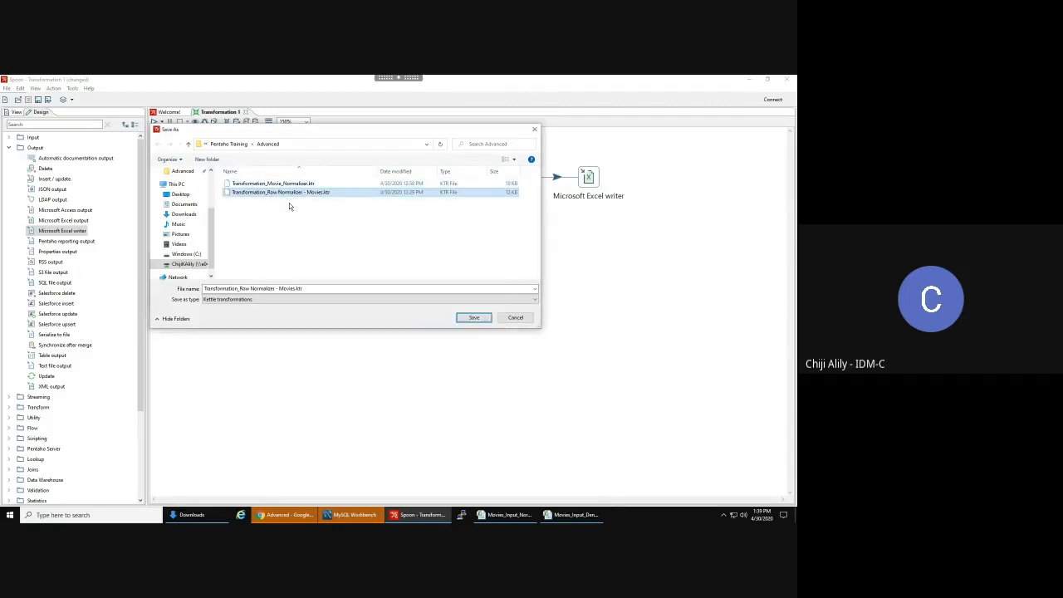
pyautogui.press('Delete')
# - Edit the Movie_Normalizer file name into Transformation_Movie_Denormalizer.ktr
pyautogui.click(284, 184)
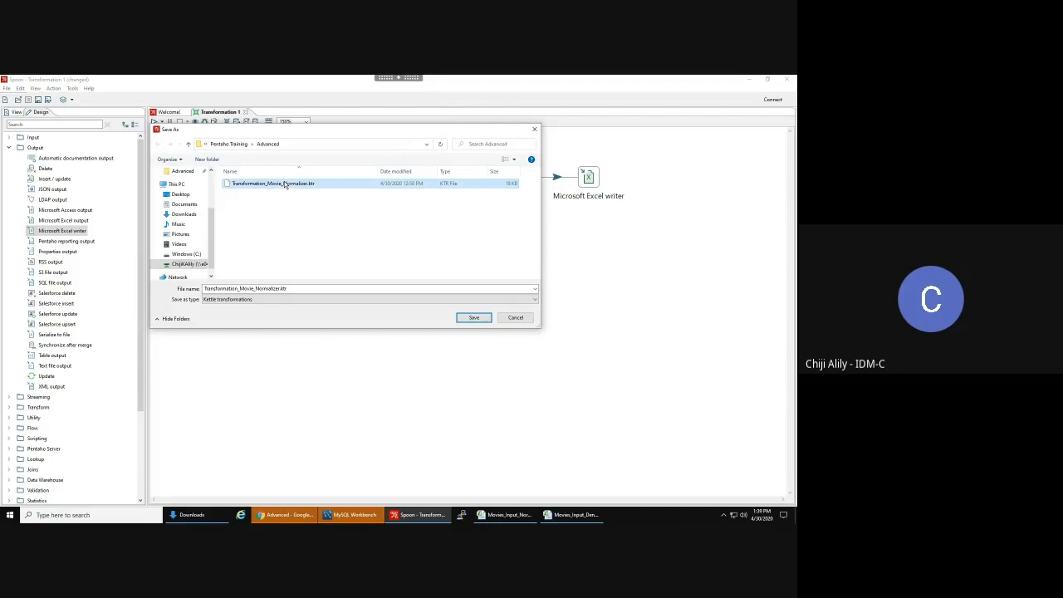
pyautogui.click(256, 288)
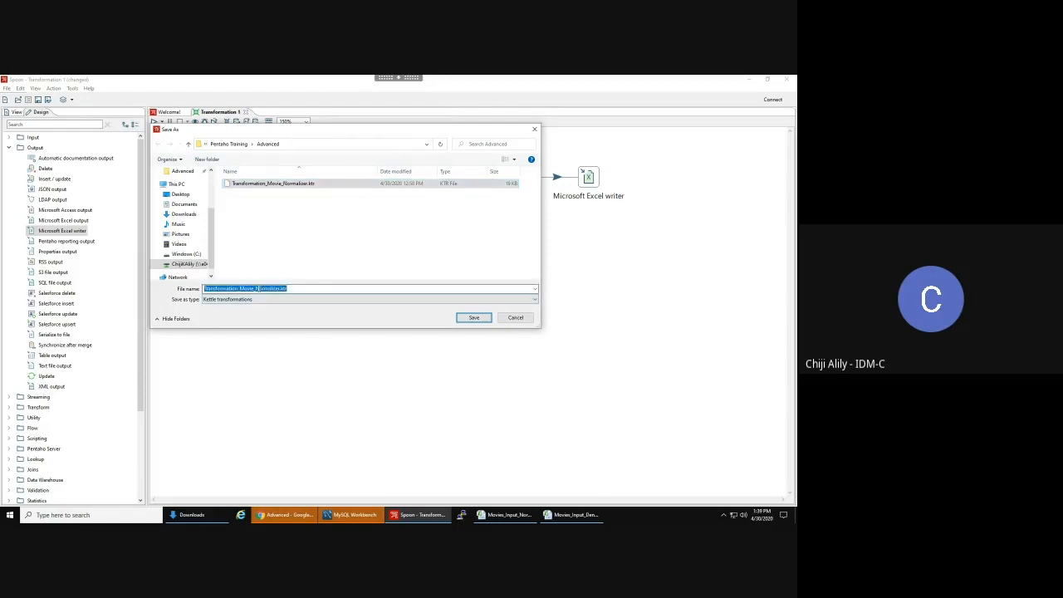
pyautogui.click(255, 288)
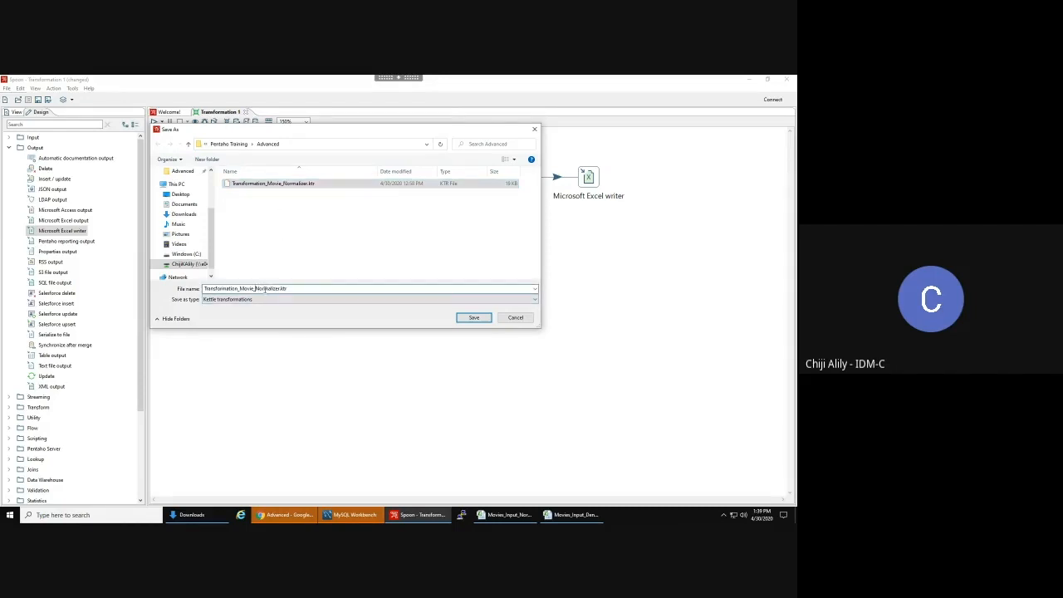
pyautogui.write('B')
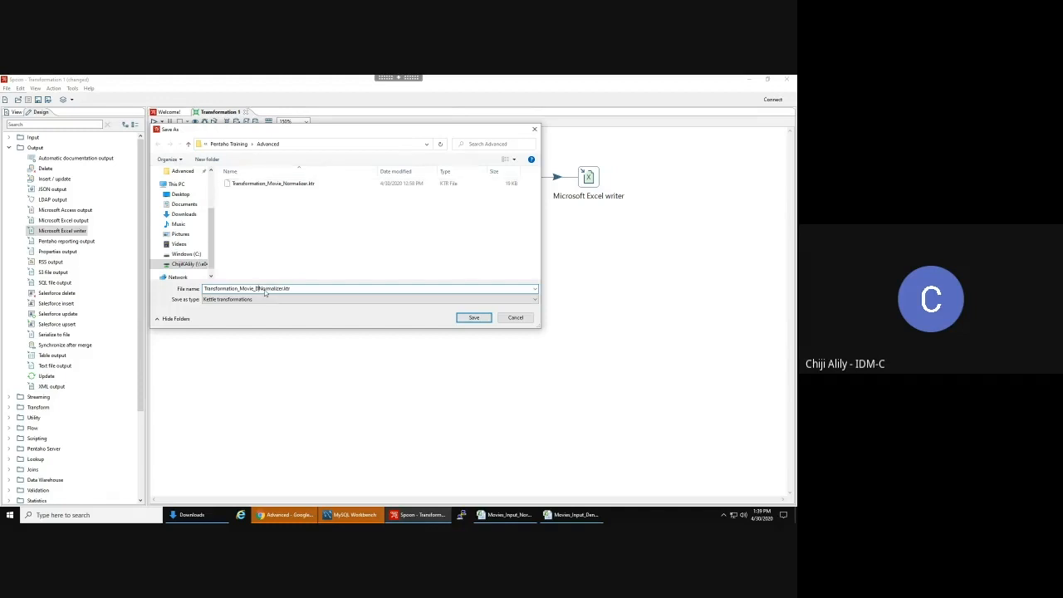
pyautogui.write('en')
pyautogui.press('Delete')
pyautogui.write('n')
# - Save as Transformation_Movie_Denormalizer, then try trimming the CSV input's folder path and cancel
pyautogui.click(475, 318)
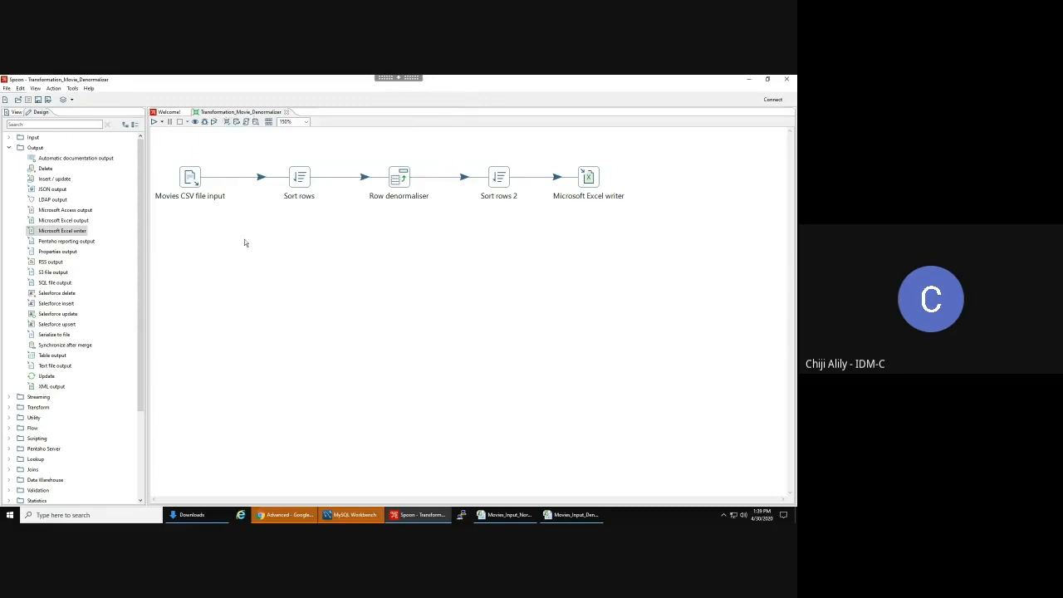
pyautogui.doubleClick(193, 182)
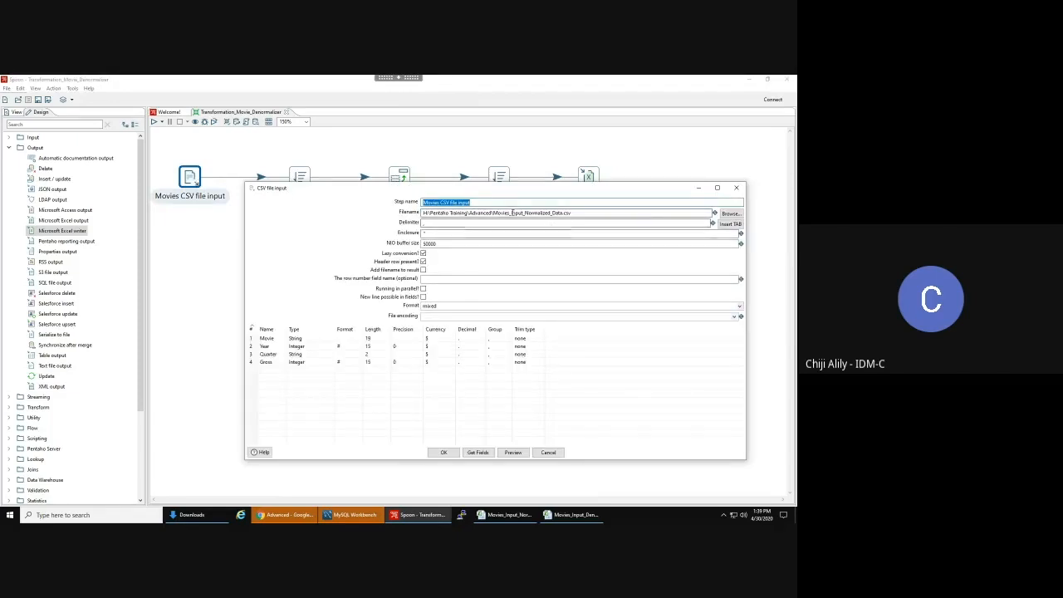
pyautogui.moveTo(495, 213); pyautogui.dragTo(294, 197)
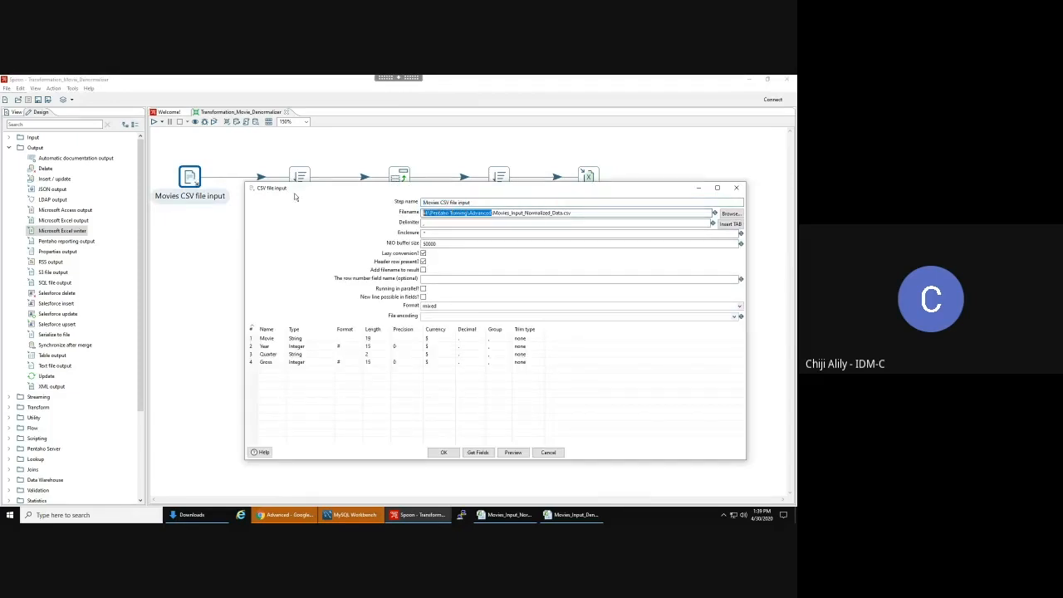
pyautogui.press('BackSpace')
pyautogui.hotkey('ctrl', 'space')
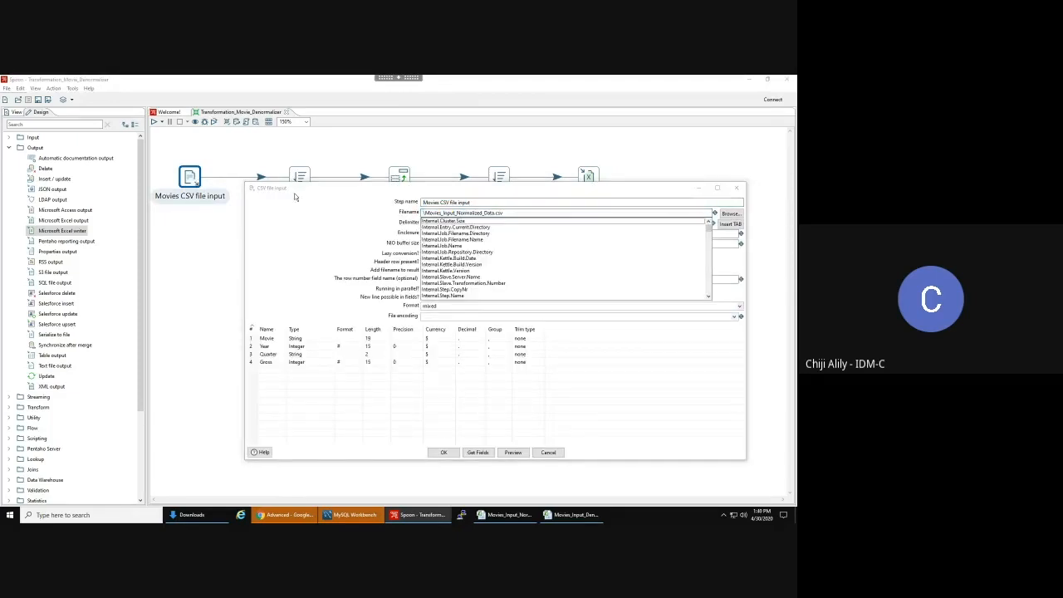
pyautogui.press('Escape')
pyautogui.click(549, 452)
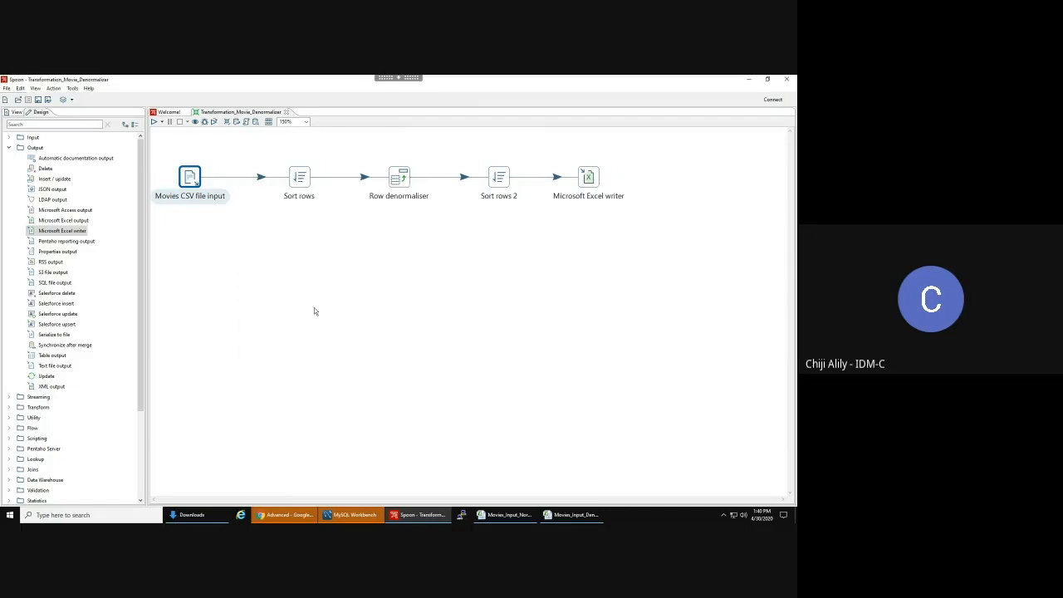
# - Reopen the Movies CSV file input and place the cursor before Movies in the Filename path
pyautogui.click(264, 243)
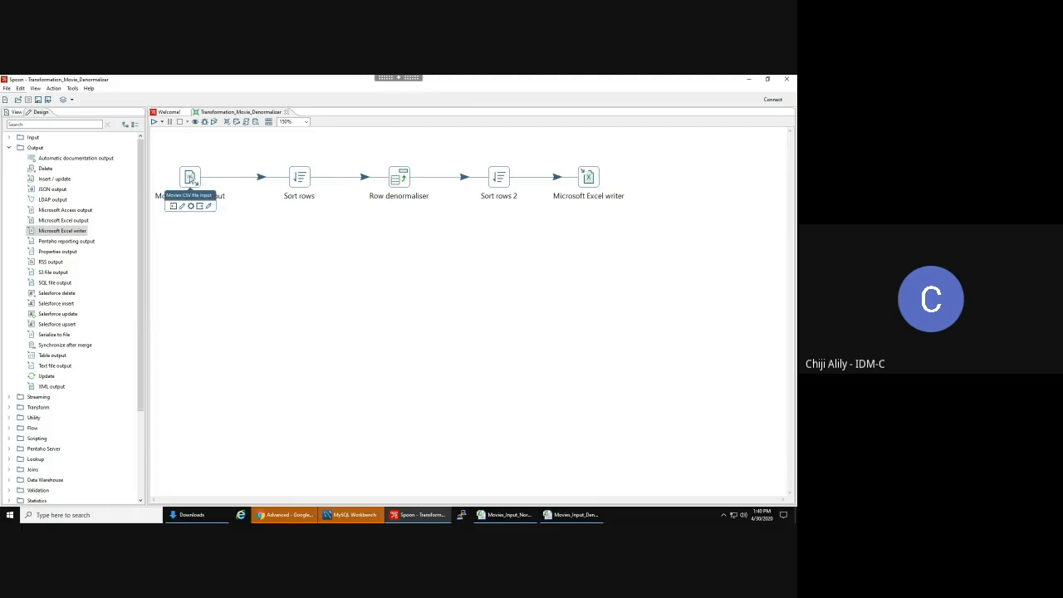
pyautogui.doubleClick(190, 177)
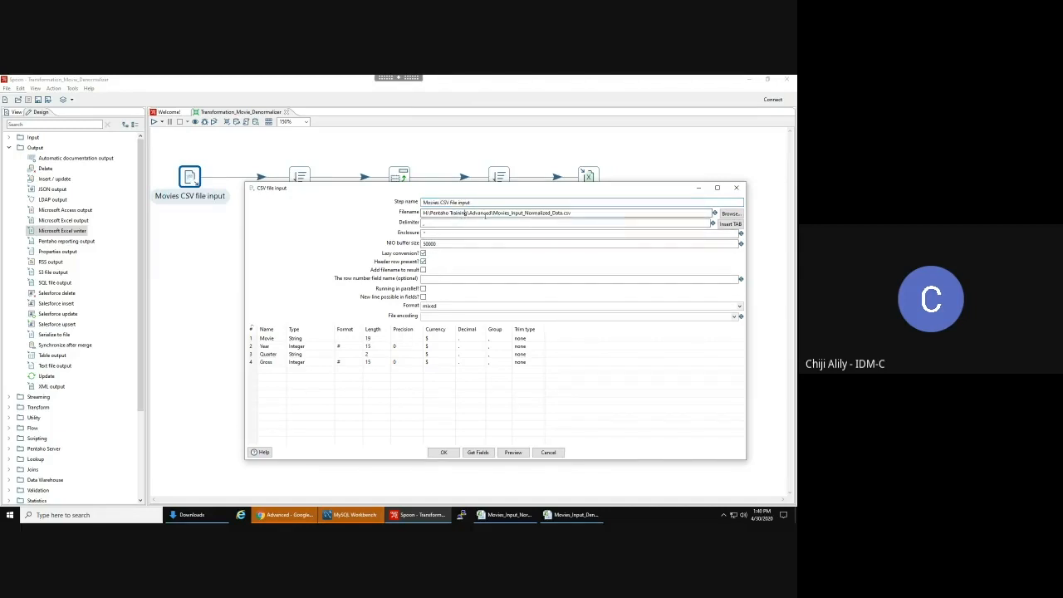
pyautogui.click(494, 213)
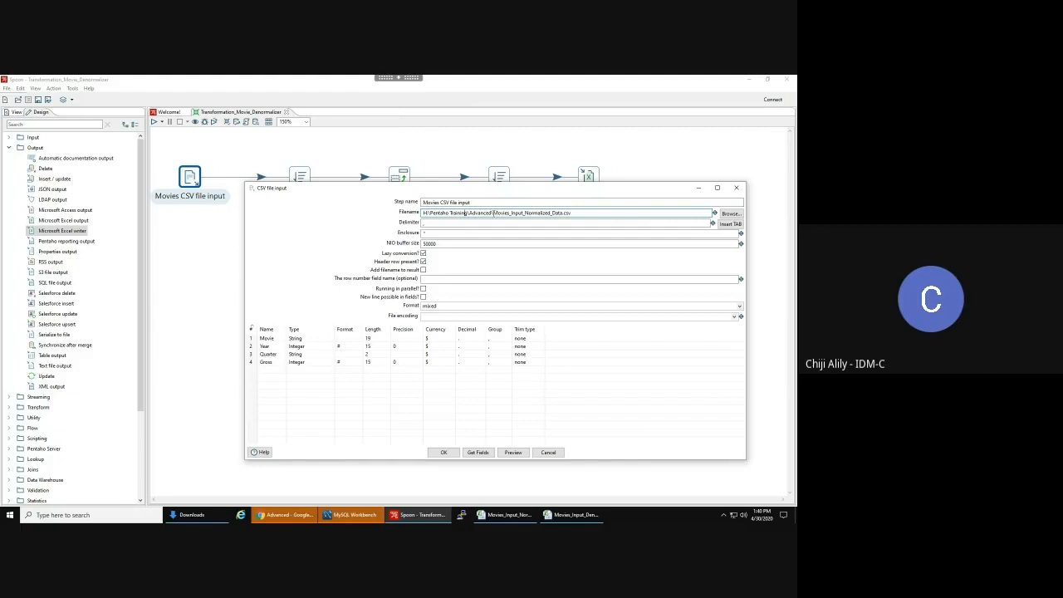
pyautogui.moveTo(494, 213); pyautogui.dragTo(394, 202)
pyautogui.click(513, 214)
pyautogui.moveTo(189, 181)
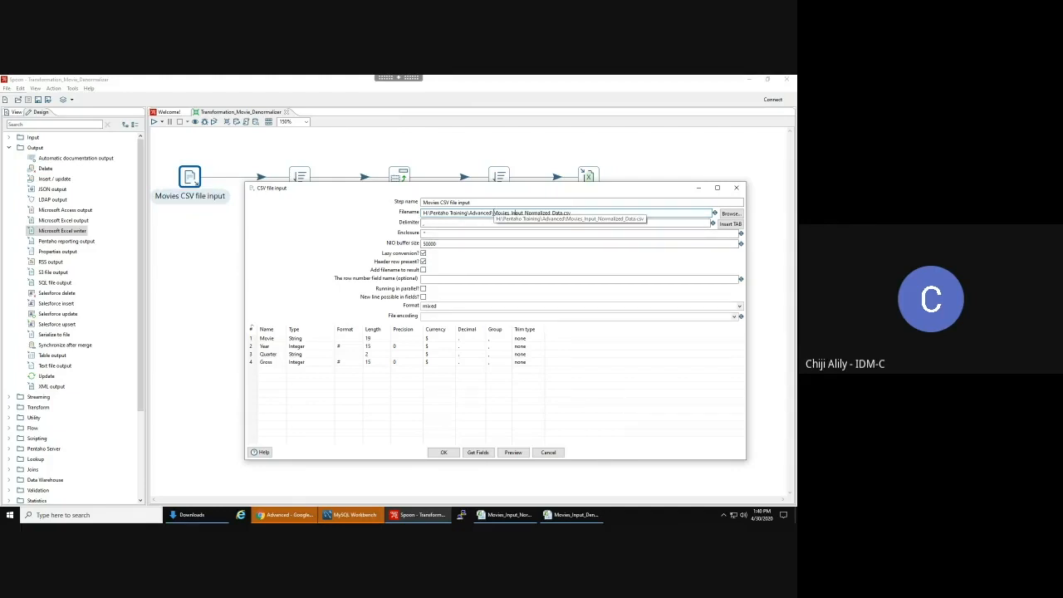
pyautogui.moveTo(494, 214); pyautogui.dragTo(571, 213)
pyautogui.click(492, 213)
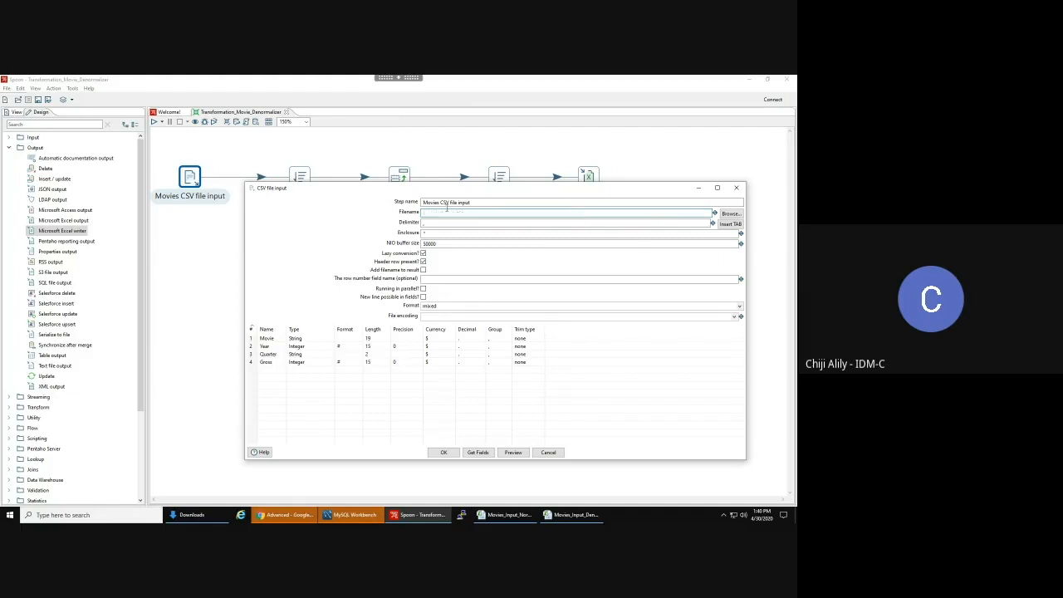
# - Delete the folder from the CSV Filename, list variables, then cancel the CSV input dialog
pyautogui.moveTo(492, 214); pyautogui.dragTo(407, 215)
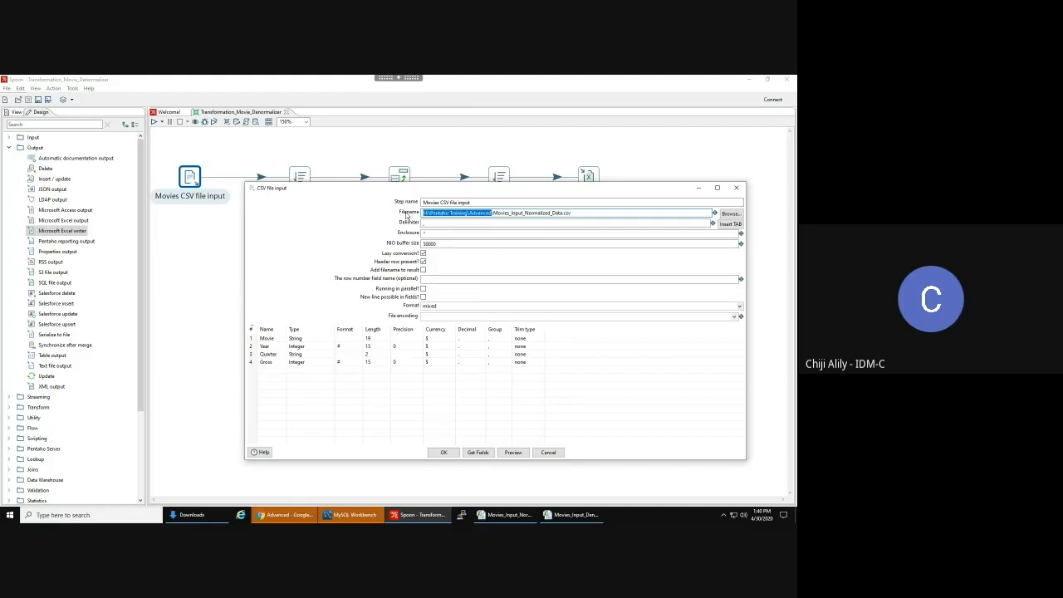
pyautogui.press('BackSpace')
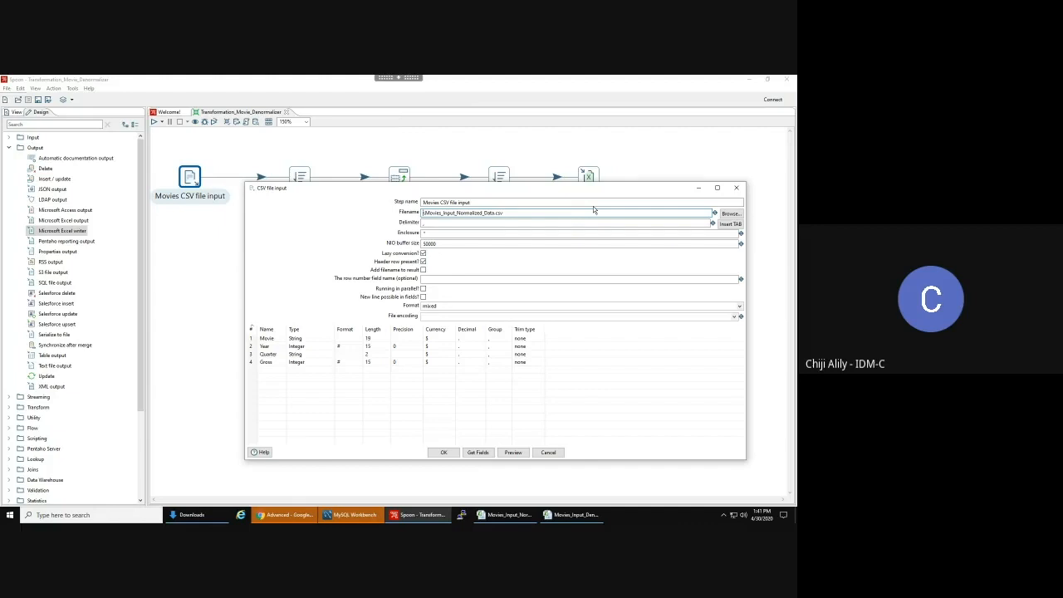
pyautogui.hotkey('ctrl', 'space')
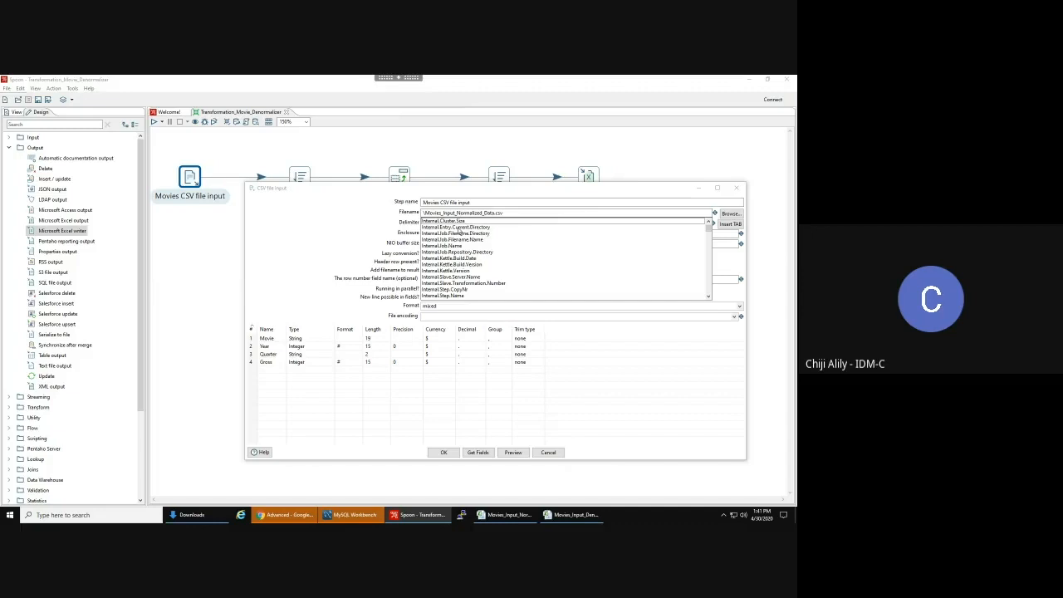
pyautogui.click(549, 452)
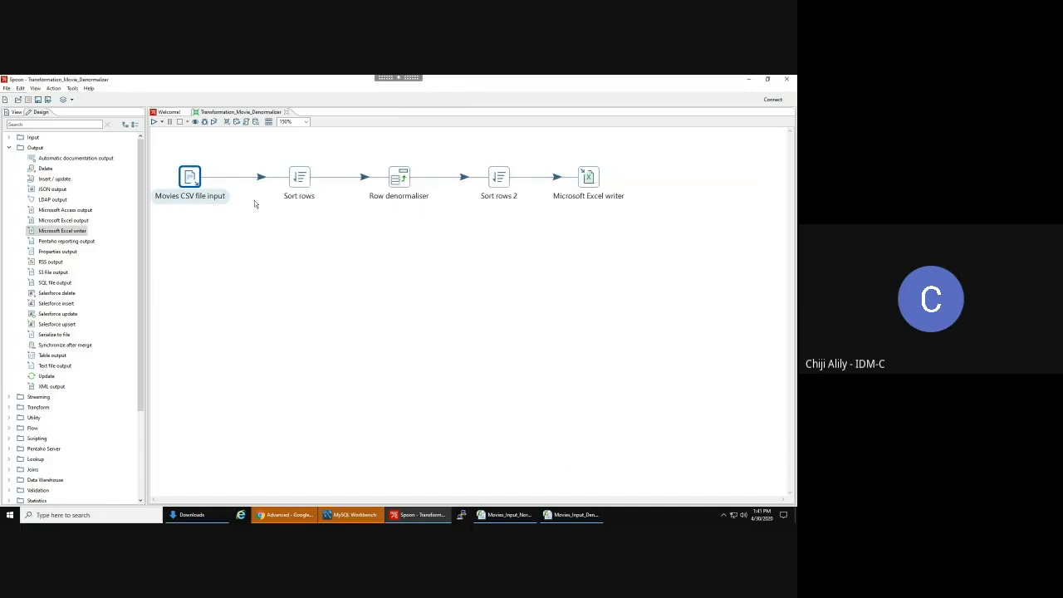
# - Reopen the Movies CSV file input and switch to the Movies_Input_Normalized_Data workbook in Excel
pyautogui.doubleClick(190, 177)
pyautogui.click(594, 213)
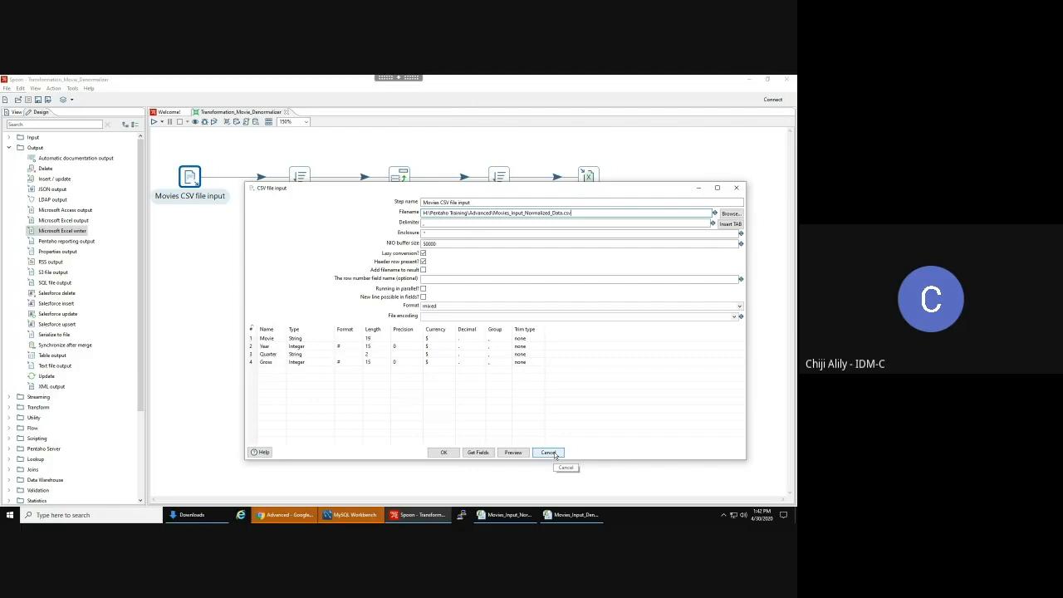
pyautogui.click(499, 515)
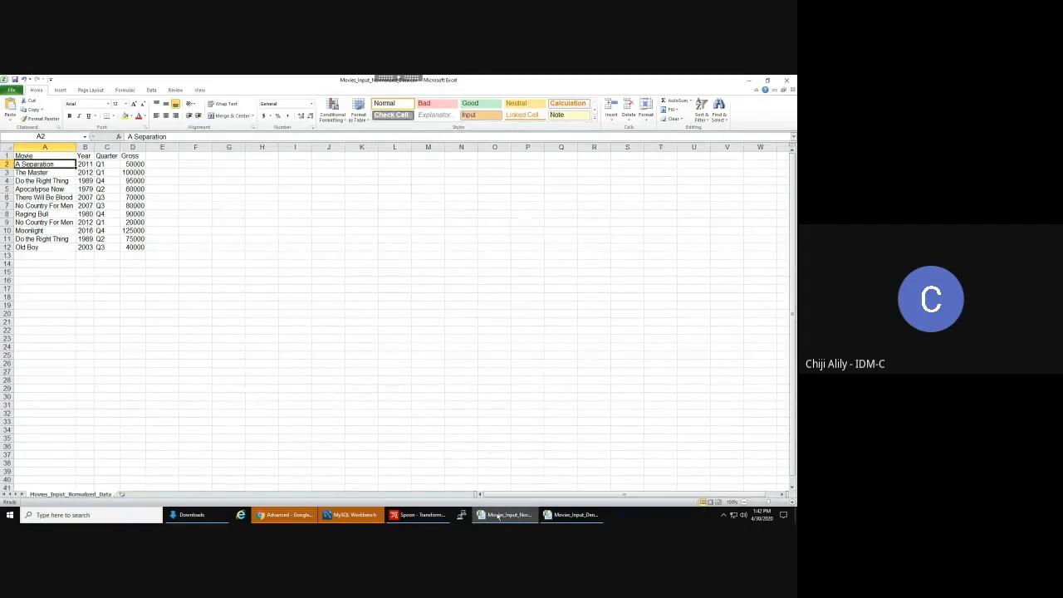
# - Minimise Excel to return to Spoon's Movies CSV file input settings
pyautogui.click(499, 515)
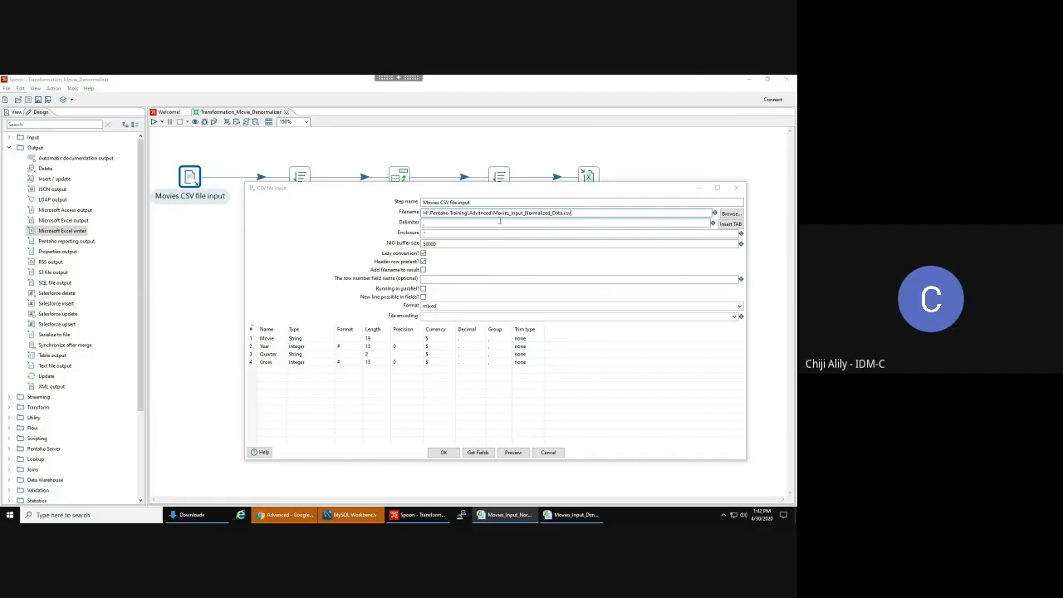
# - Cut H:\Pentaho Training\Advanced\ from the CSV Filename and pick the Internal.Entry.Current.Directory variable
pyautogui.moveTo(492, 213); pyautogui.dragTo(301, 196)
pyautogui.press('BackSpace')
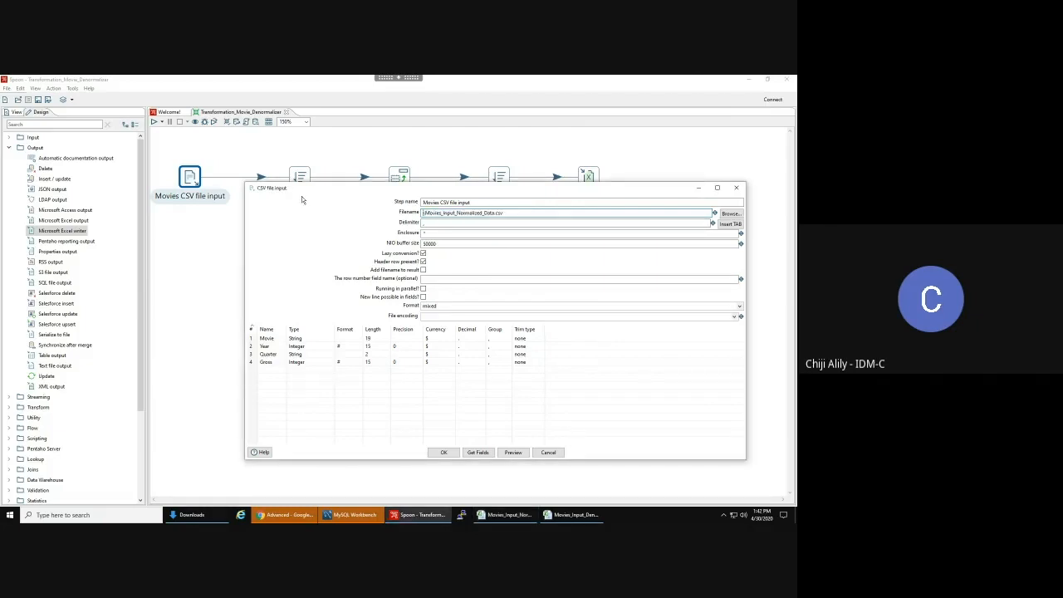
pyautogui.hotkey('ctrl', 'space')
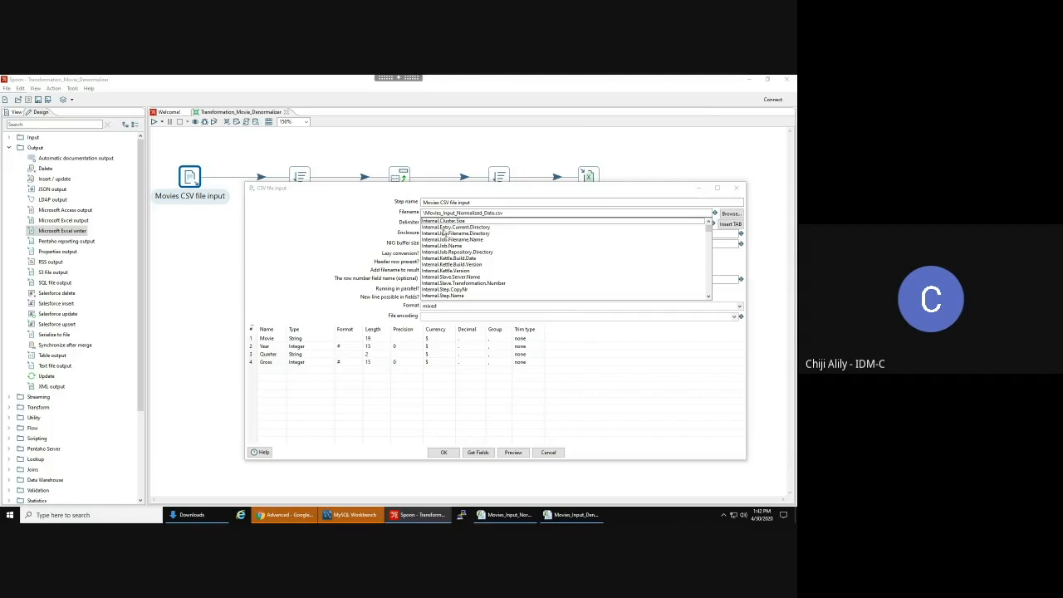
pyautogui.click(449, 228)
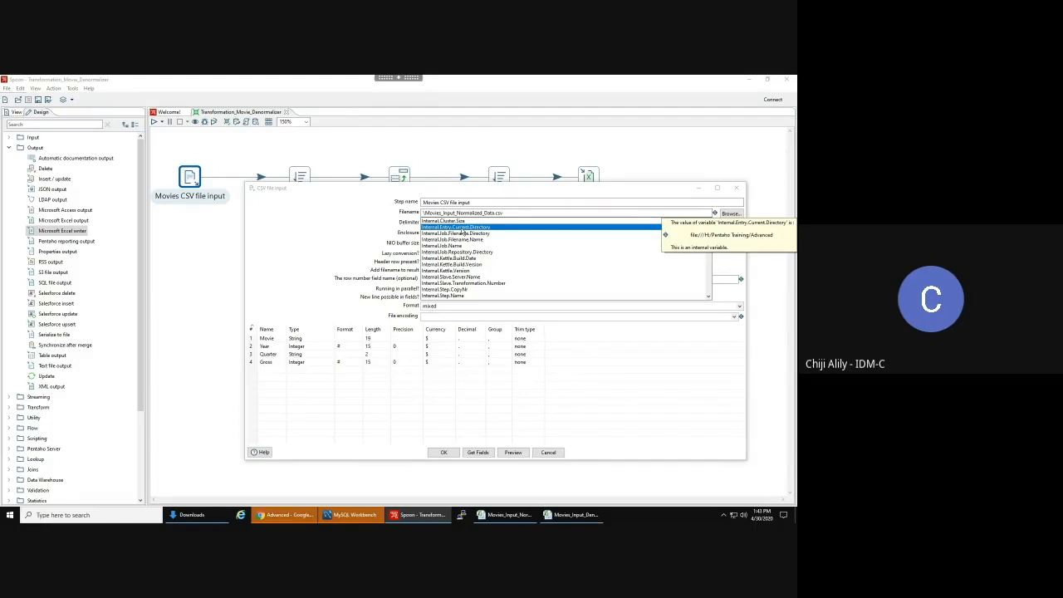
# - Set the CSV Filename to ${Internal.Entry.Current.Directory}/Movies_Input_Normalized_Data.csv and apply the settings
pyautogui.doubleClick(463, 229)
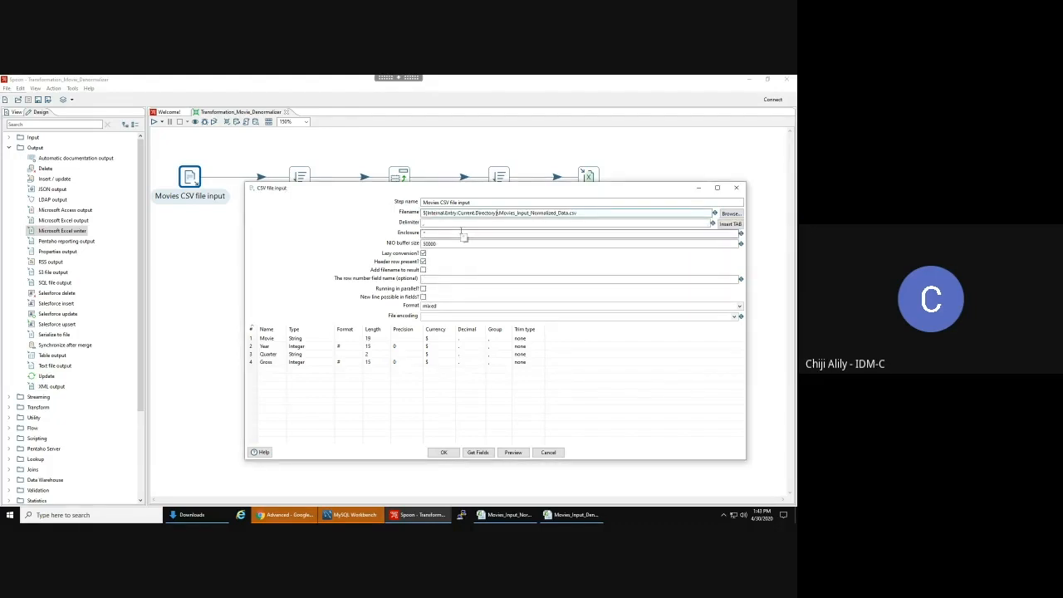
pyautogui.moveTo(424, 212); pyautogui.dragTo(501, 214)
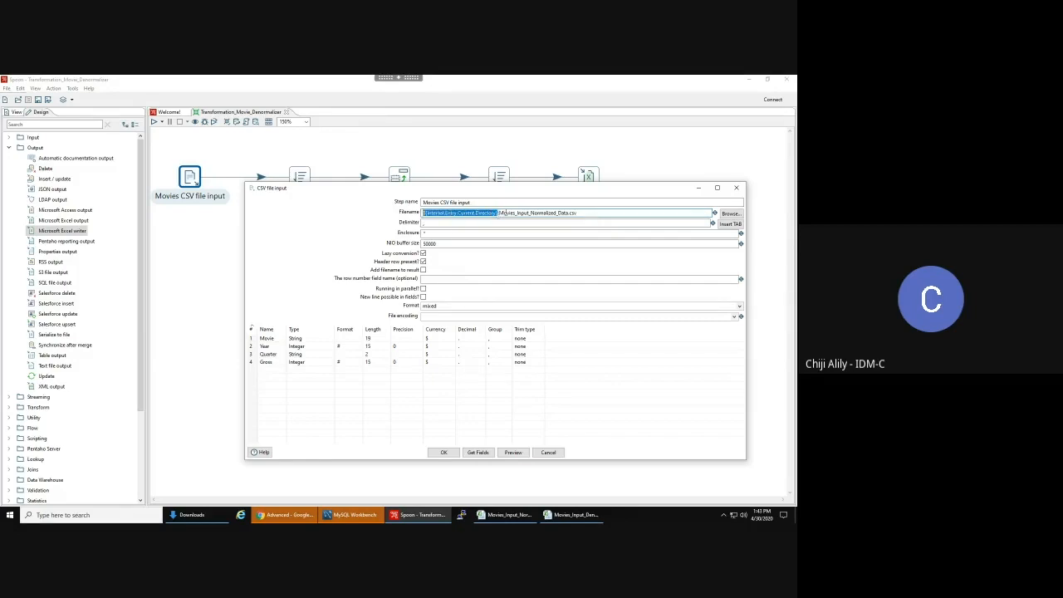
pyautogui.click(502, 213)
pyautogui.click(445, 453)
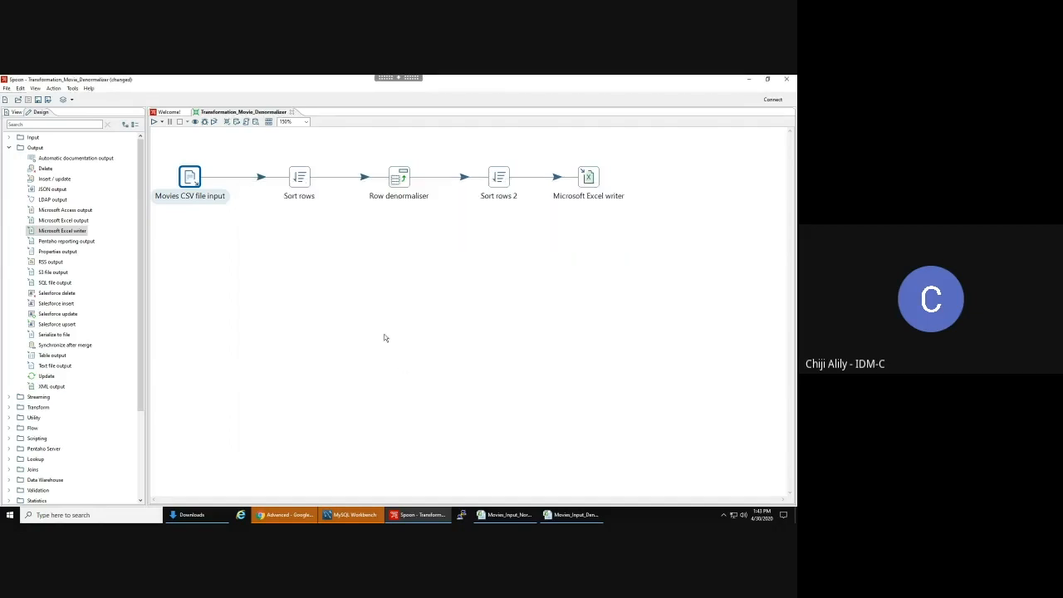
# - Save the transformation and review the Sort rows settings without changing them
pyautogui.click(382, 335)
pyautogui.hotkey('ctrl', 's')
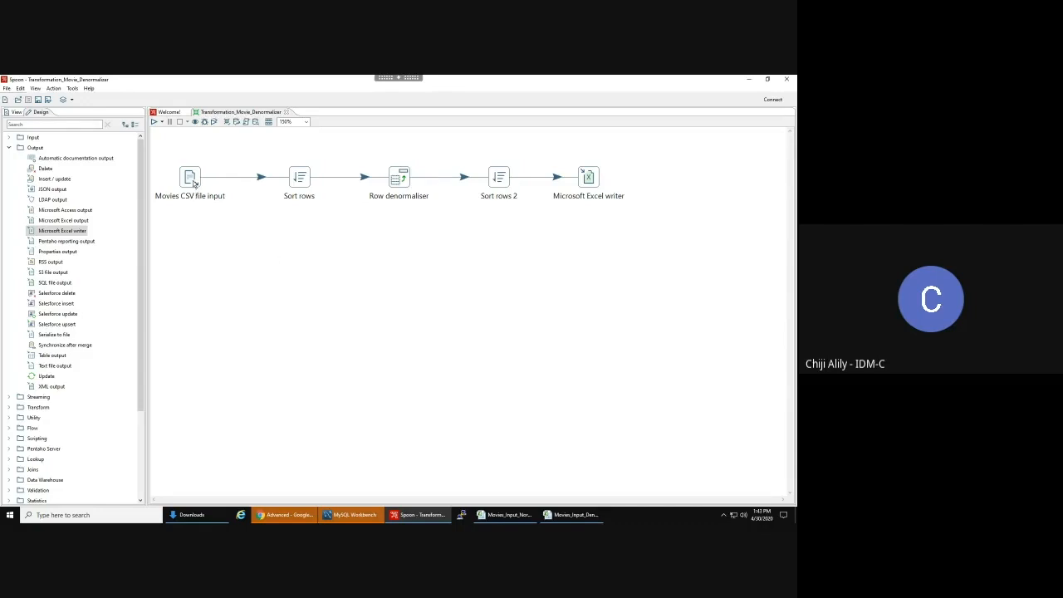
pyautogui.moveTo(193, 184)
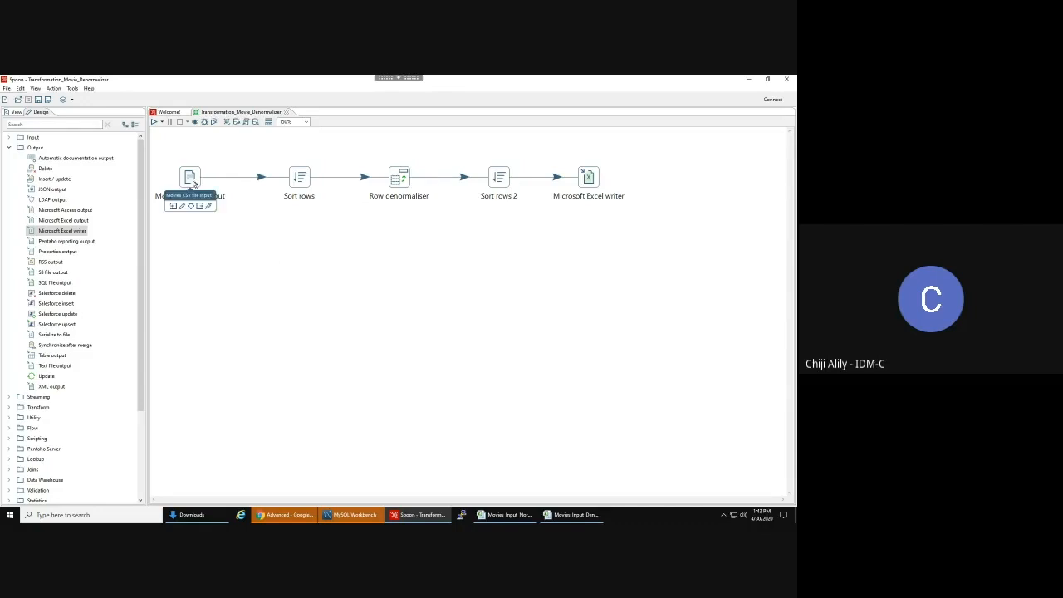
pyautogui.doubleClick(299, 177)
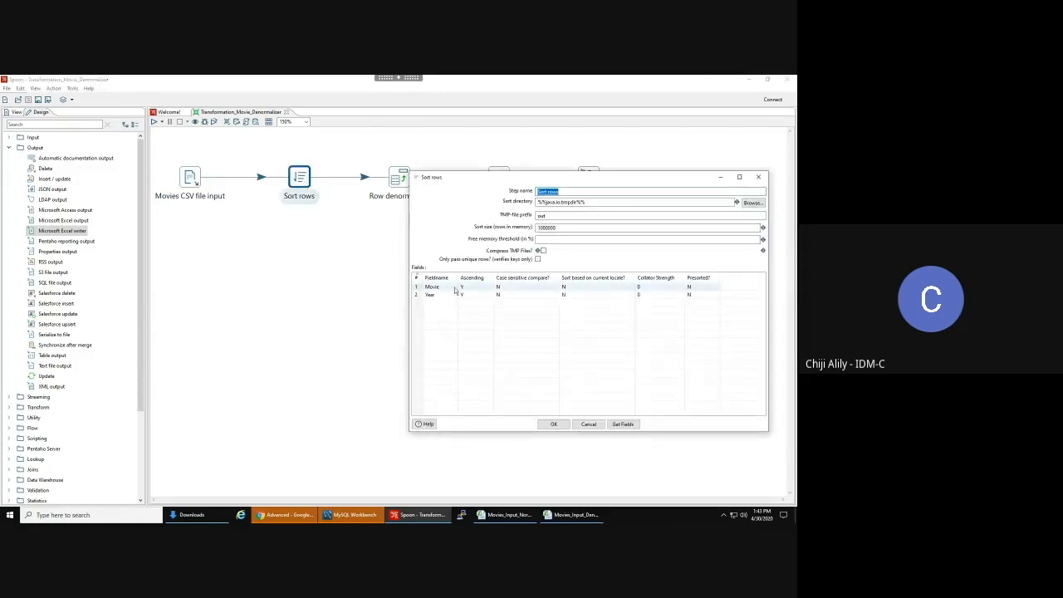
pyautogui.click(588, 424)
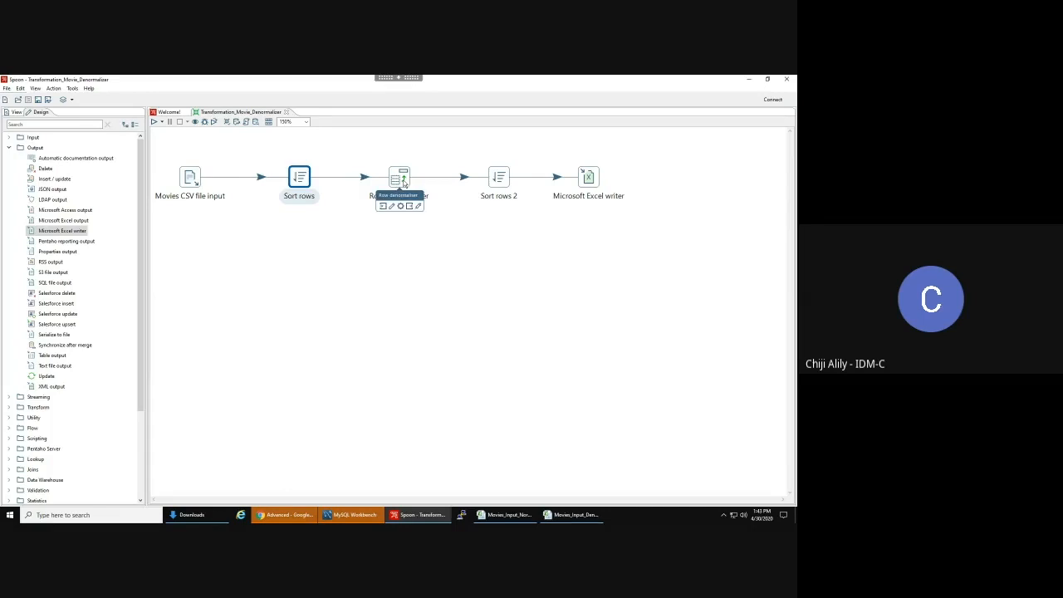
# - Review the Row denormaliser and Sort rows 2 settings, closing both unchanged
pyautogui.click(404, 184)
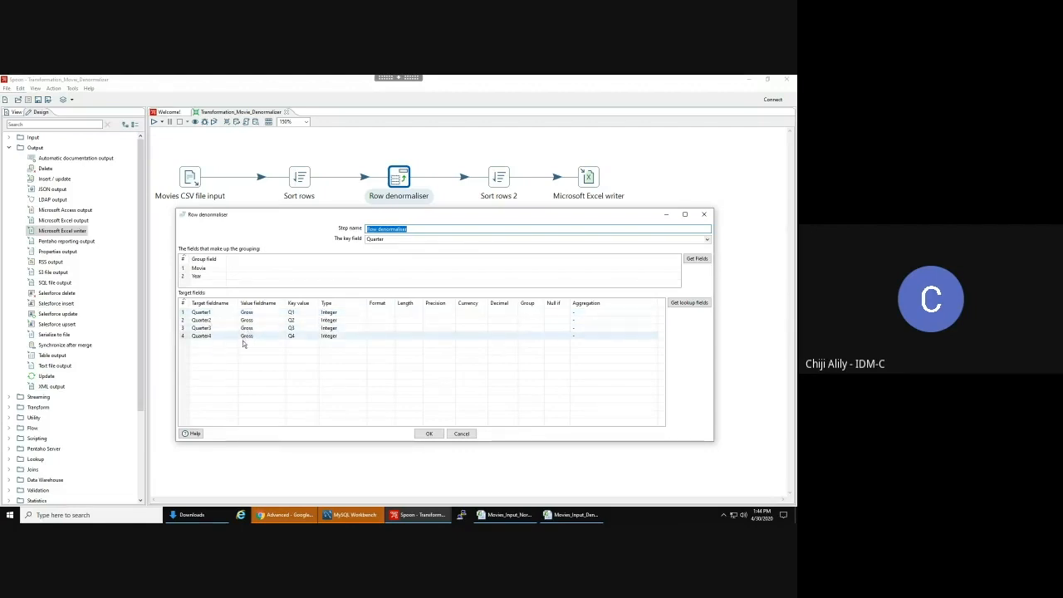
pyautogui.click(462, 434)
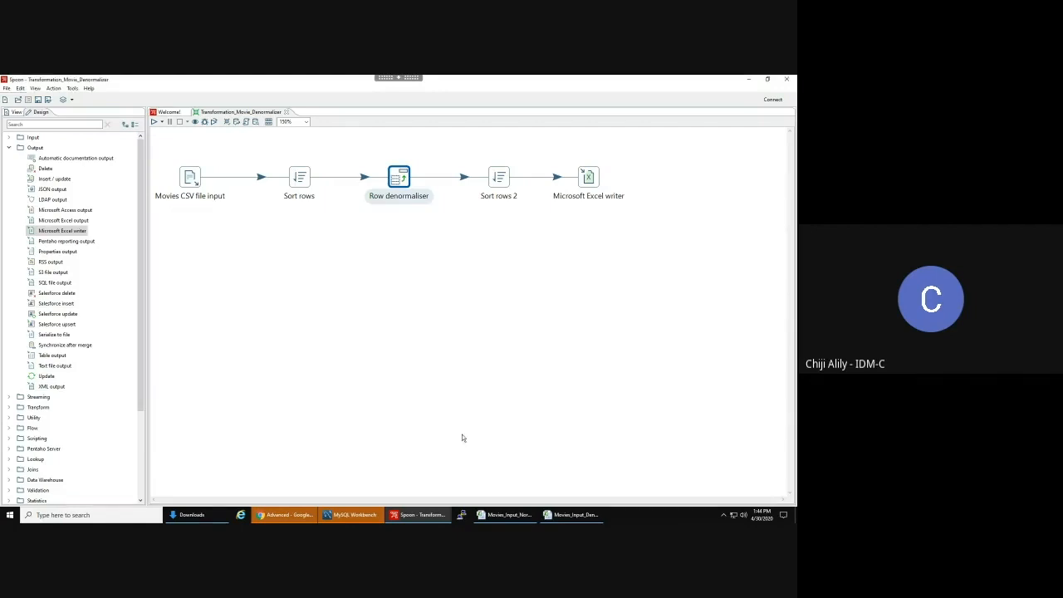
pyautogui.doubleClick(498, 177)
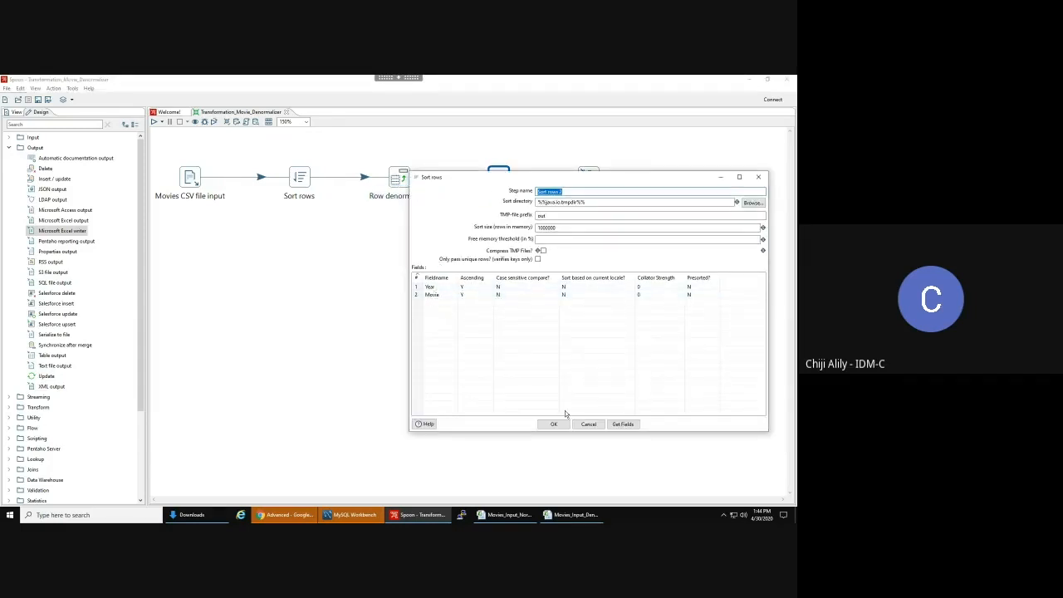
pyautogui.click(588, 423)
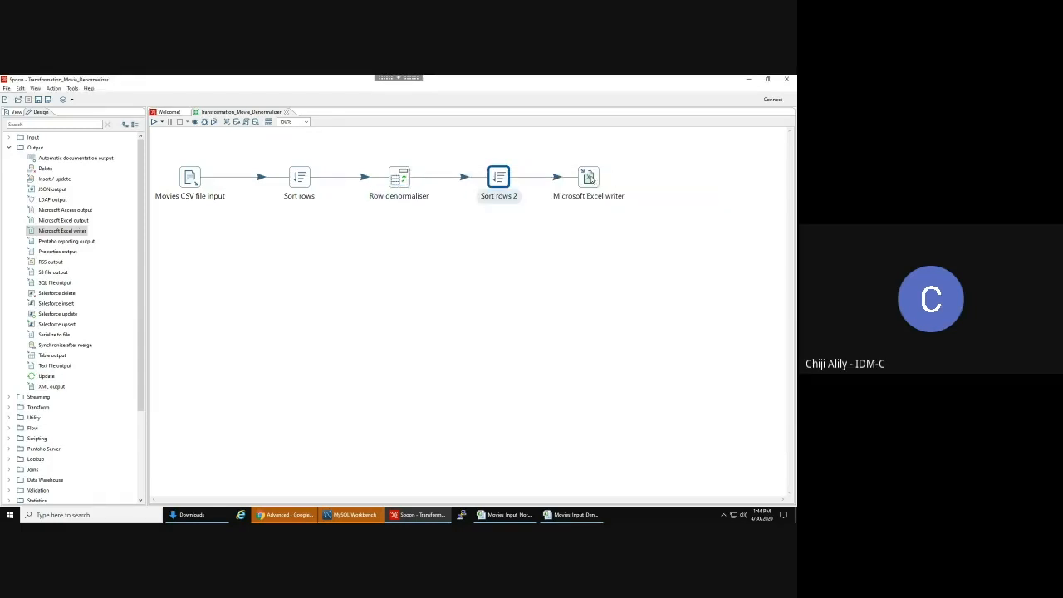
pyautogui.moveTo(589, 179)
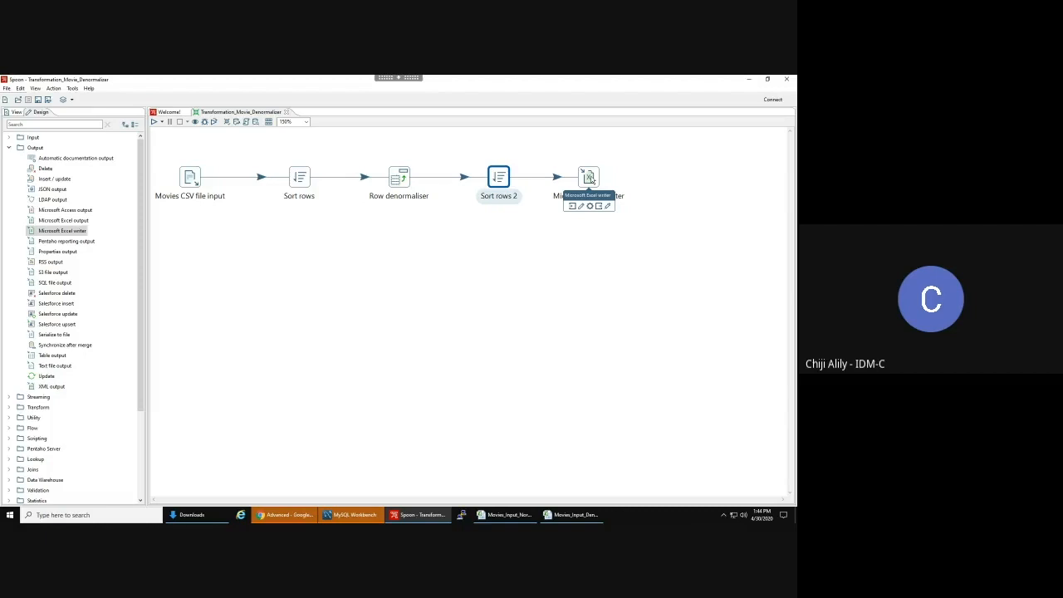
# - Rename the Excel output step to 'Movies Output - Microsoft Excel writer'
pyautogui.doubleClick(589, 177)
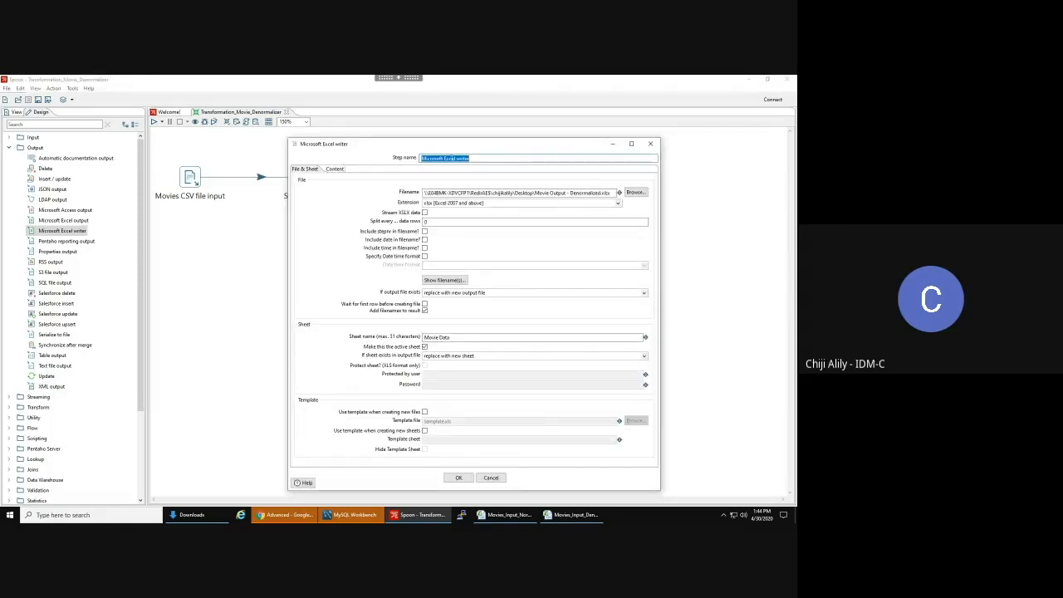
pyautogui.click(421, 158)
pyautogui.write('Movies Output -')
pyautogui.click(458, 477)
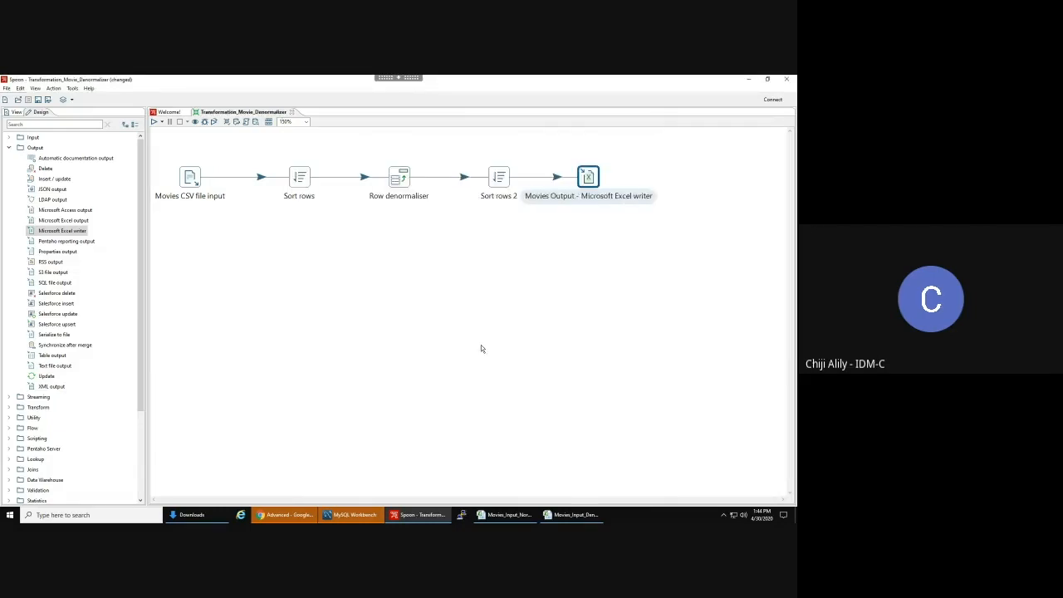
# - Shift the Excel output step slightly right and save the transformation
pyautogui.moveTo(591, 179); pyautogui.dragTo(611, 180)
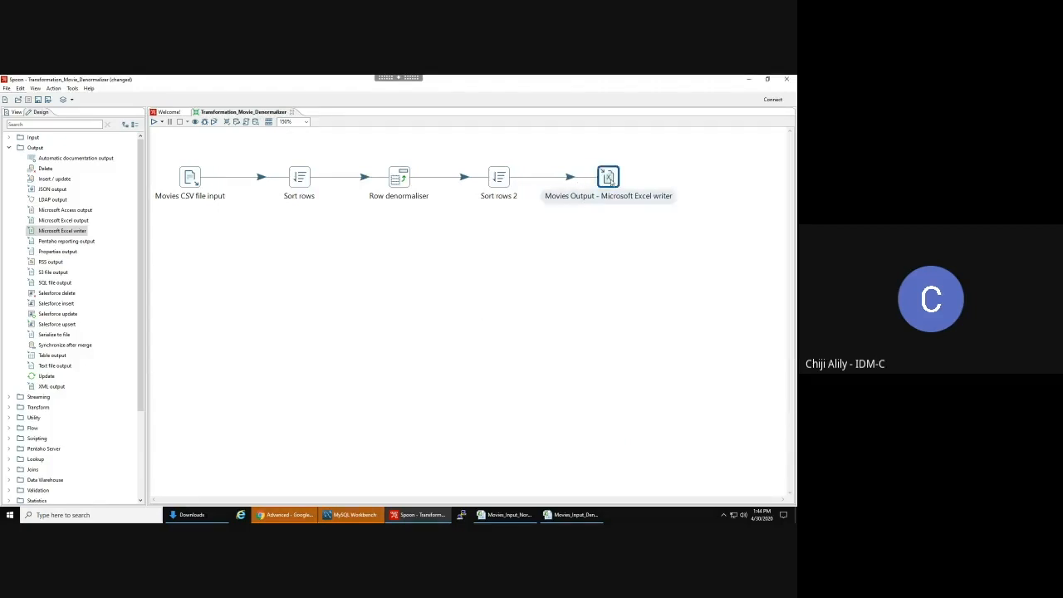
pyautogui.click(497, 255)
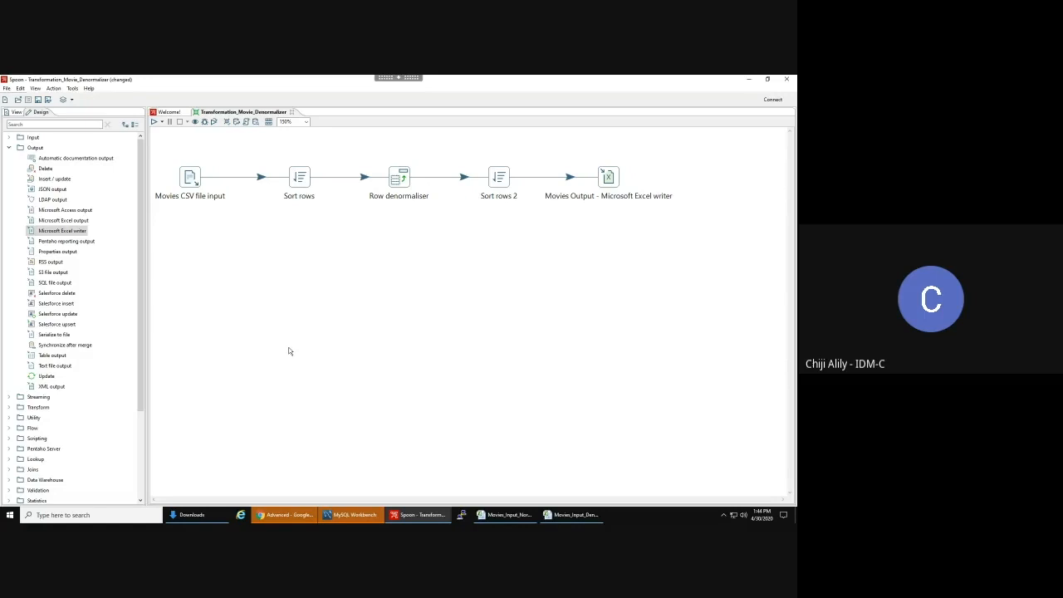
pyautogui.hotkey('ctrl', 's')
# - Run the transformation on Pentaho local with the Basic log level
pyautogui.click(155, 123)
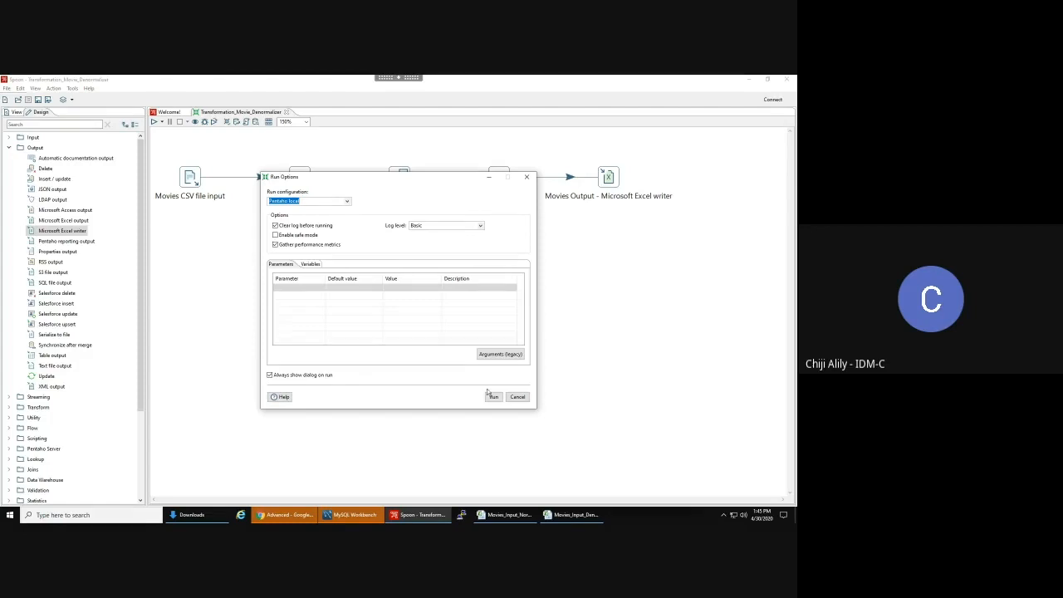
pyautogui.click(480, 224)
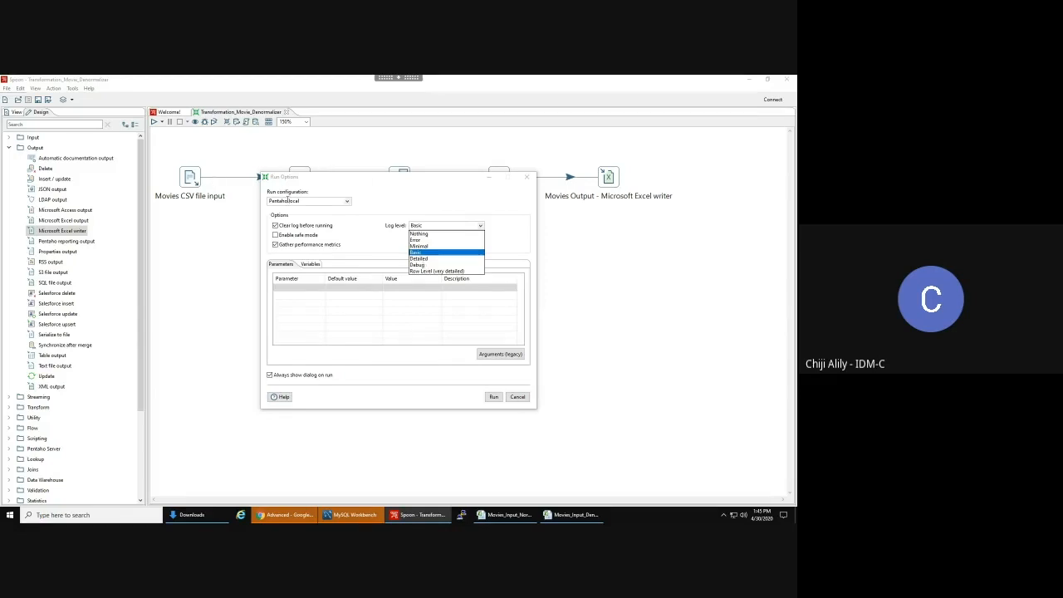
pyautogui.moveTo(343, 177); pyautogui.dragTo(410, 219)
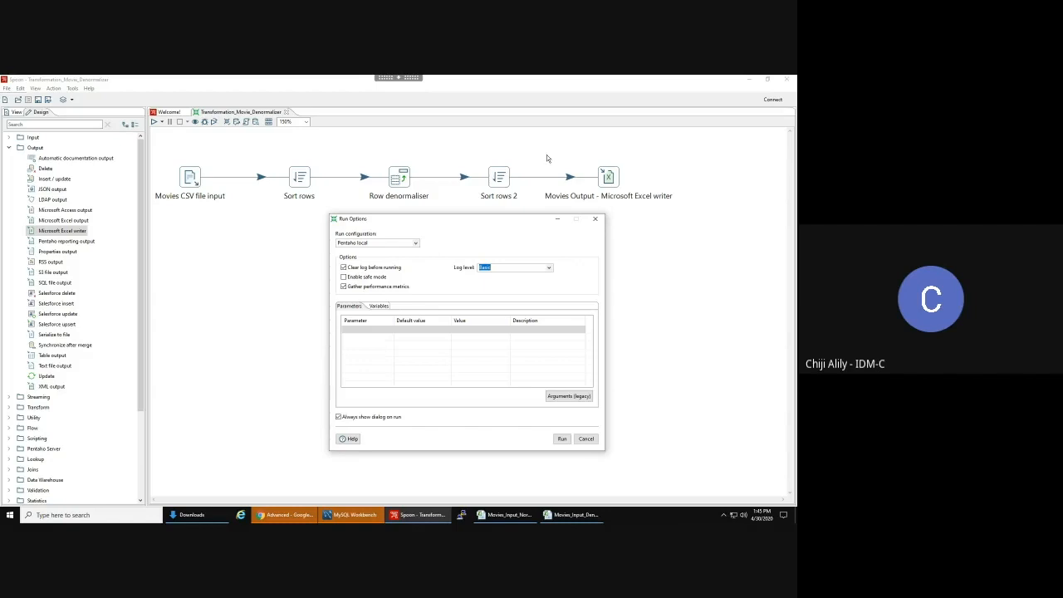
pyautogui.click(550, 269)
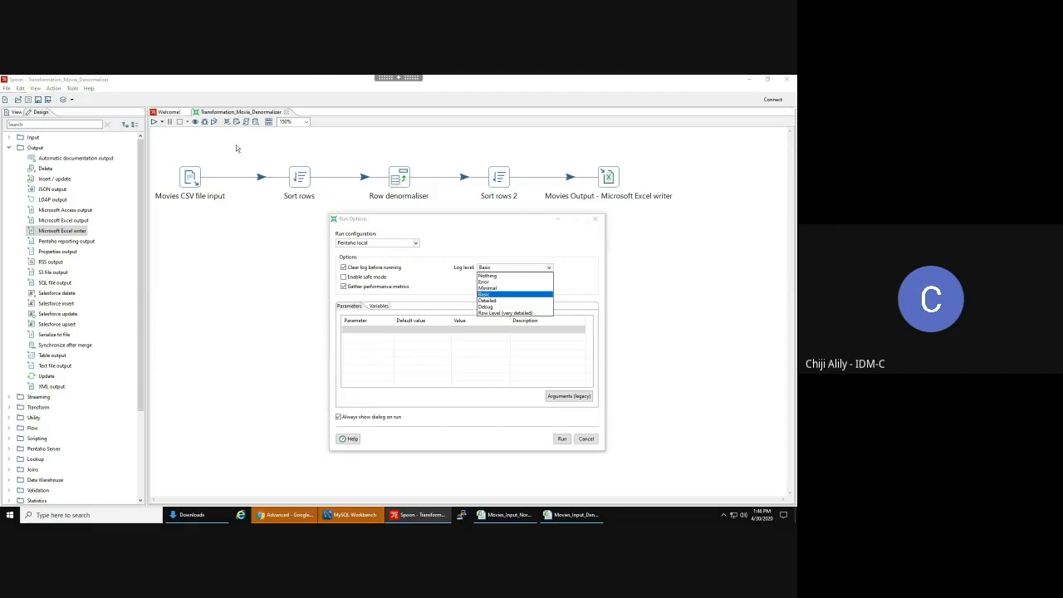
pyautogui.click(491, 246)
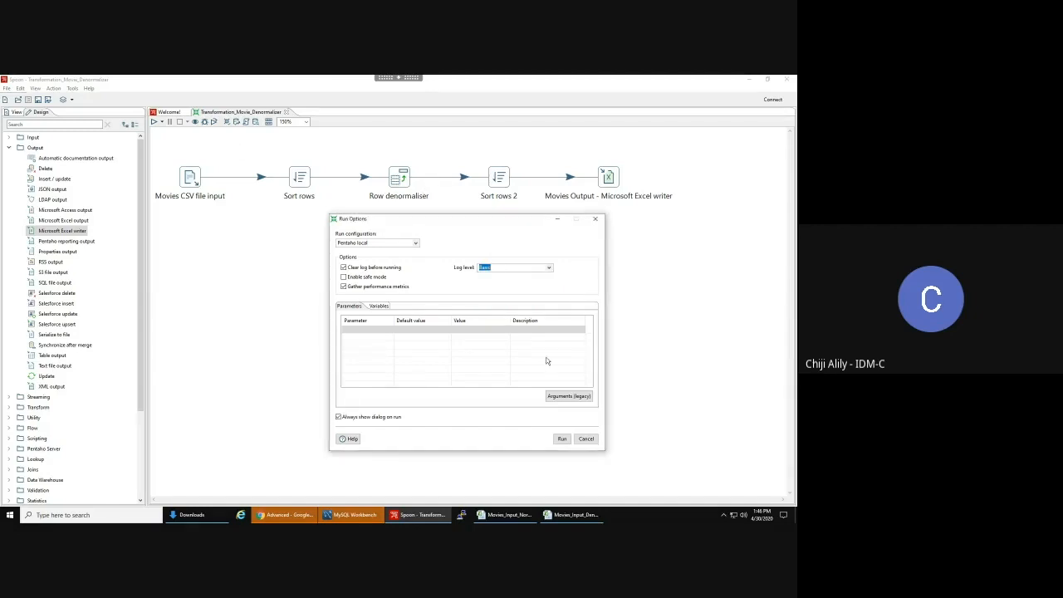
pyautogui.click(563, 439)
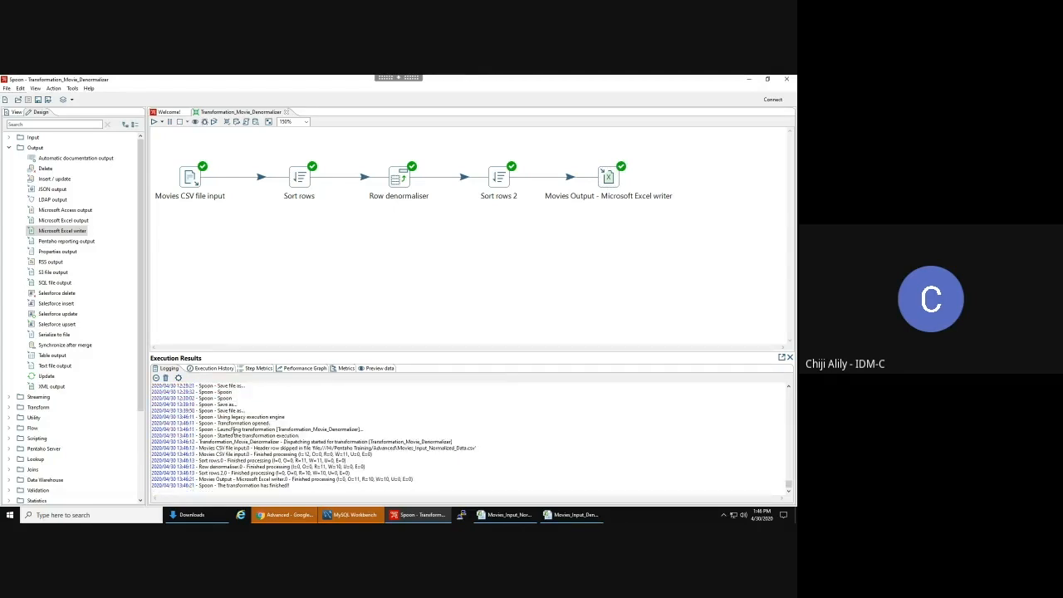
# - Check the execution log to confirm the transformation finished successfully
pyautogui.scroll(10, 233, 430)
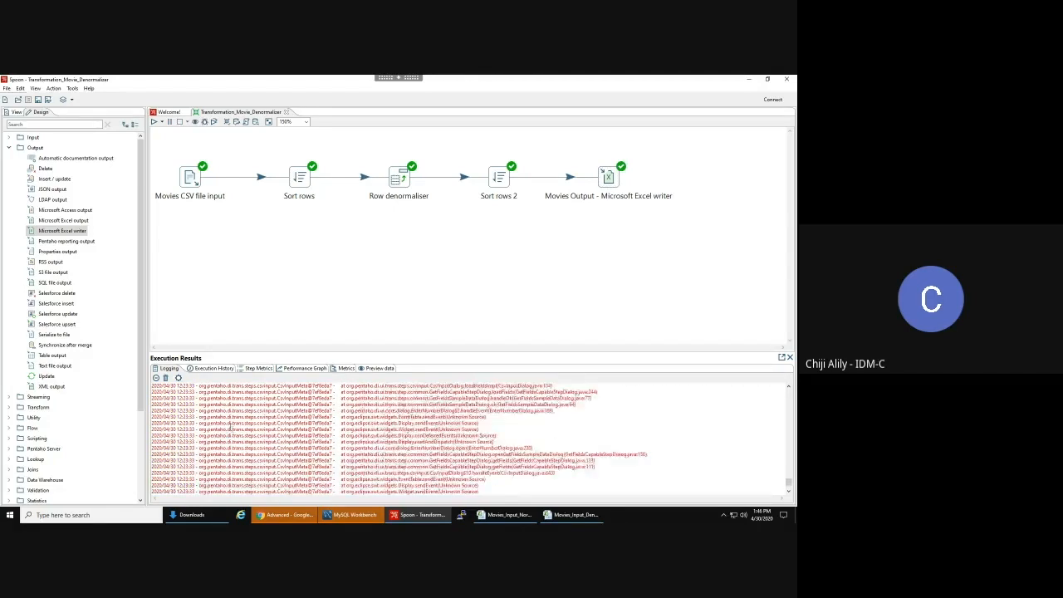
pyautogui.scroll(-5, 349, 425)
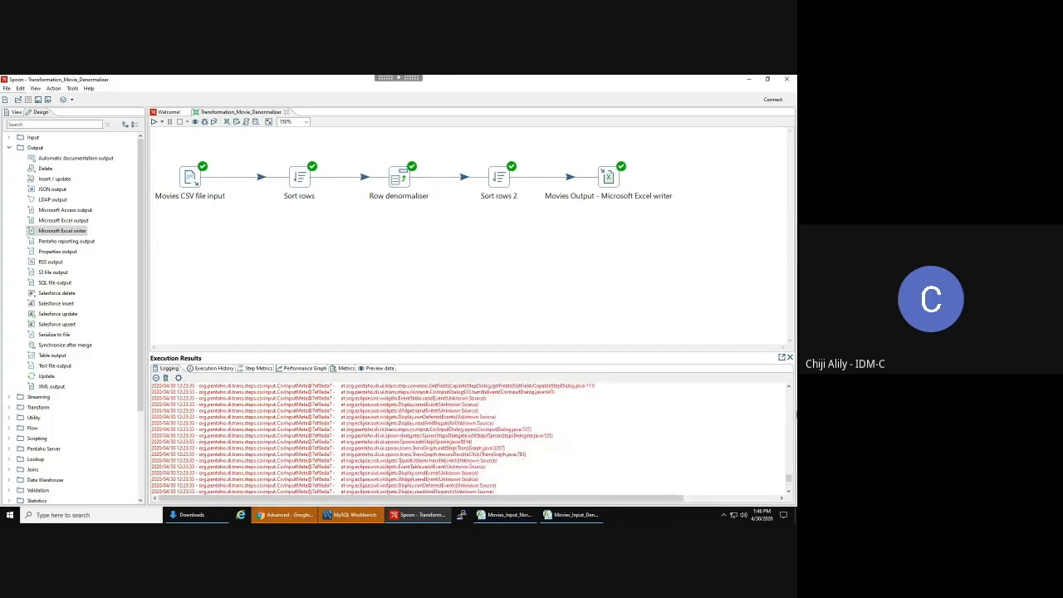
pyautogui.moveTo(790, 478)
pyautogui.mouseDown()
pyautogui.moveTo(796, 369)
pyautogui.moveTo(790, 470)
pyautogui.moveTo(775, 493)
pyautogui.mouseUp()
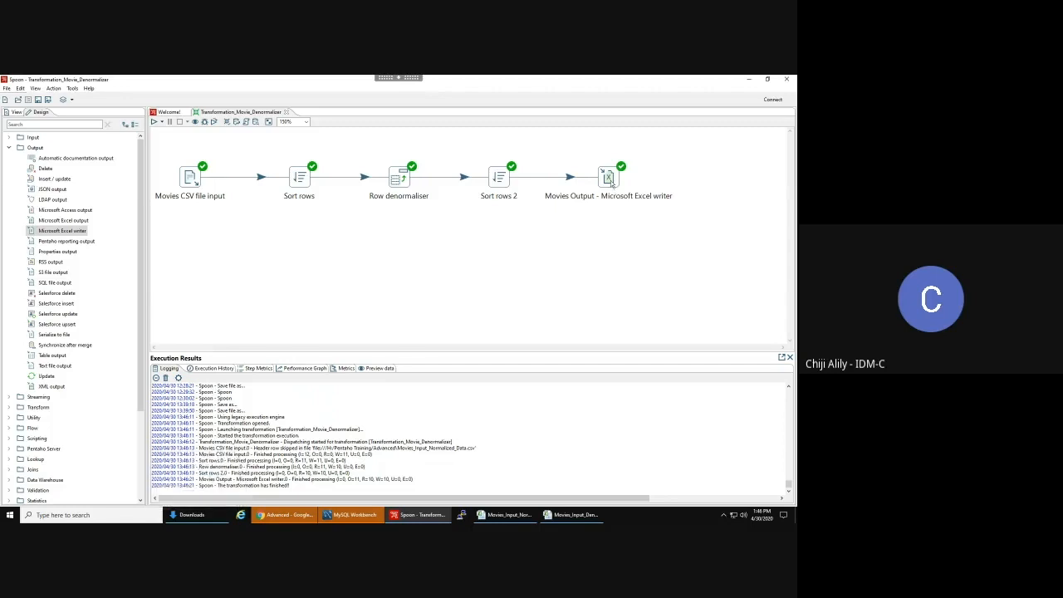
# - Inspect the Excel writer's Movie Output - Denormalized.xlsx file settings, closing without changes
pyautogui.moveTo(612, 185)
pyautogui.doubleClick(610, 178)
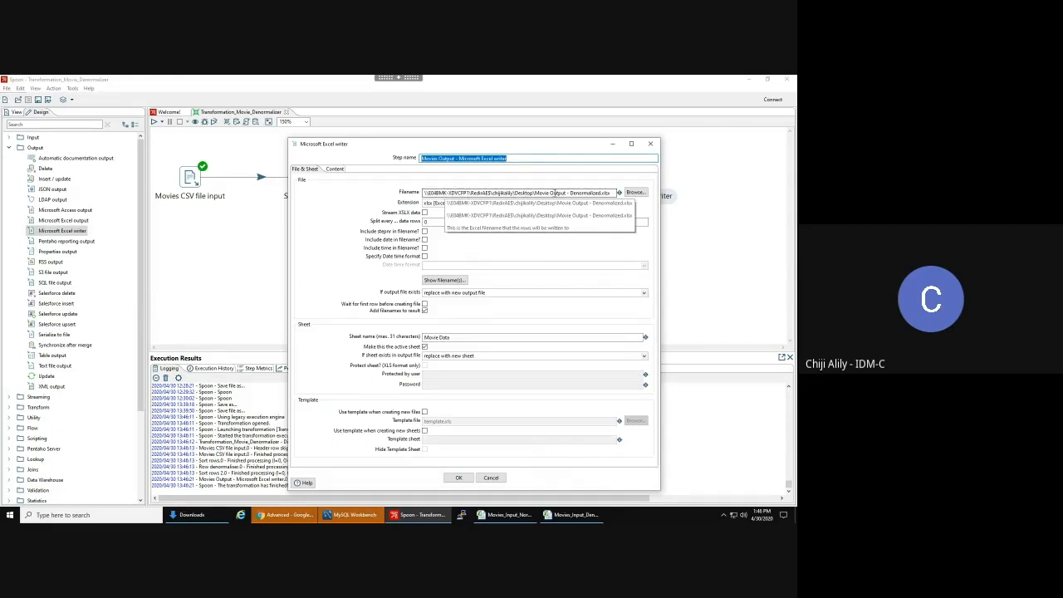
pyautogui.click(492, 478)
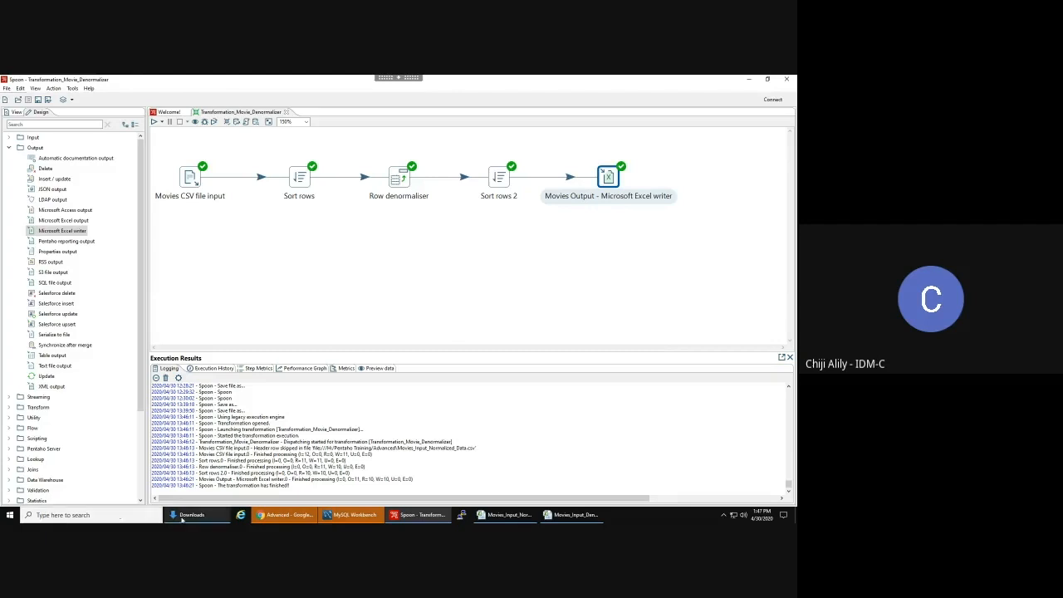
# - Open Movie Output - Denormalized.xlsx from the maximized Desktop folder sorted newest first
pyautogui.click(188, 515)
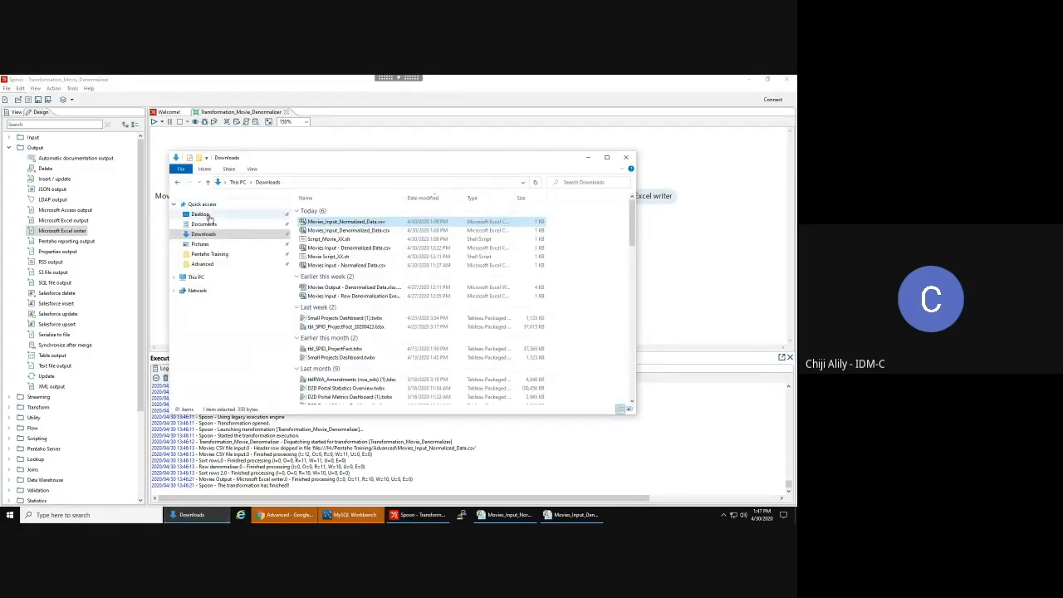
pyautogui.click(201, 213)
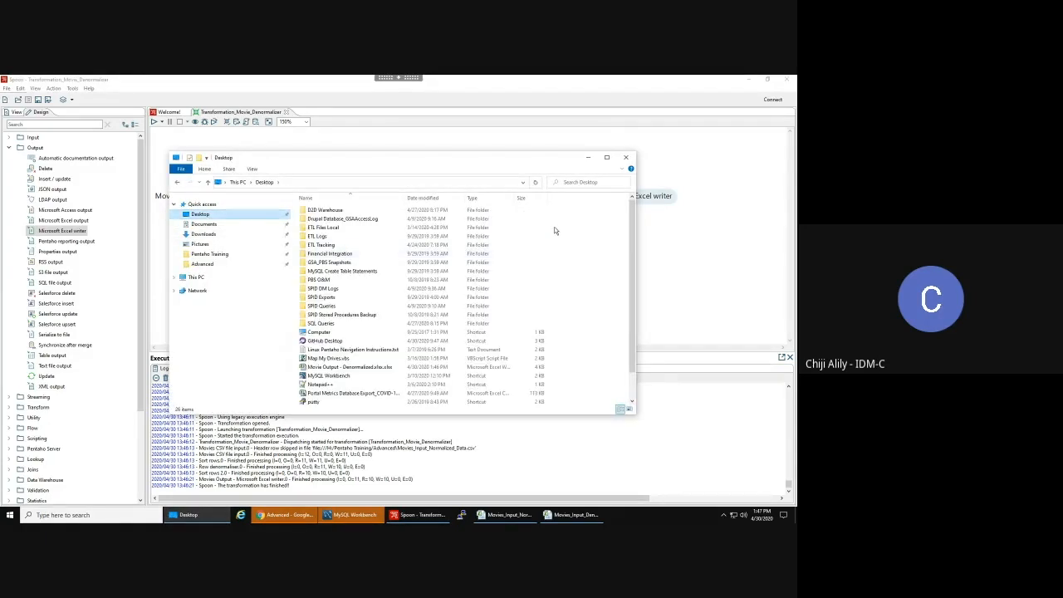
pyautogui.click(606, 157)
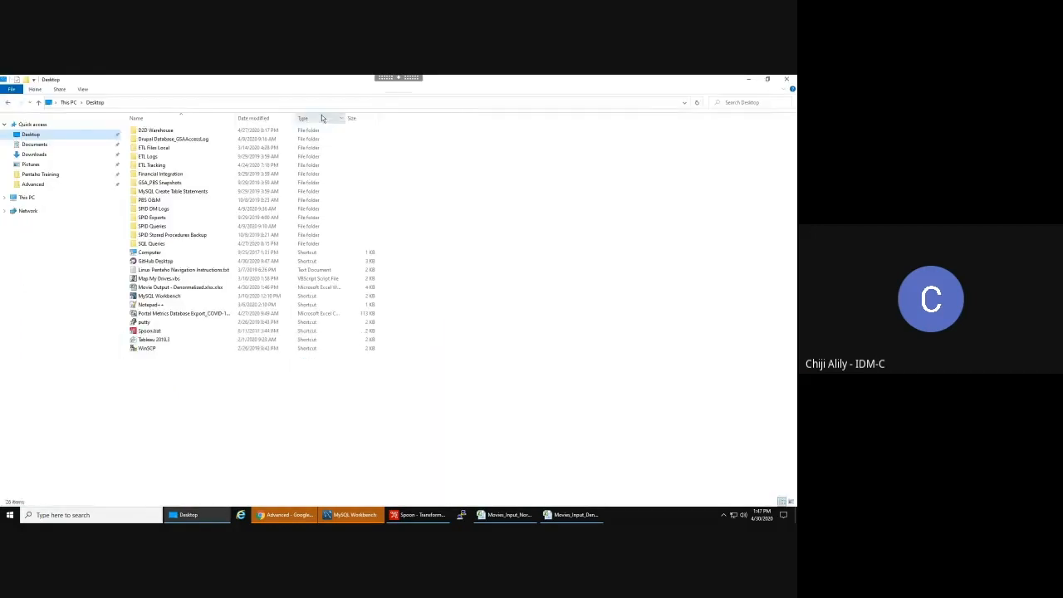
pyautogui.click(264, 119)
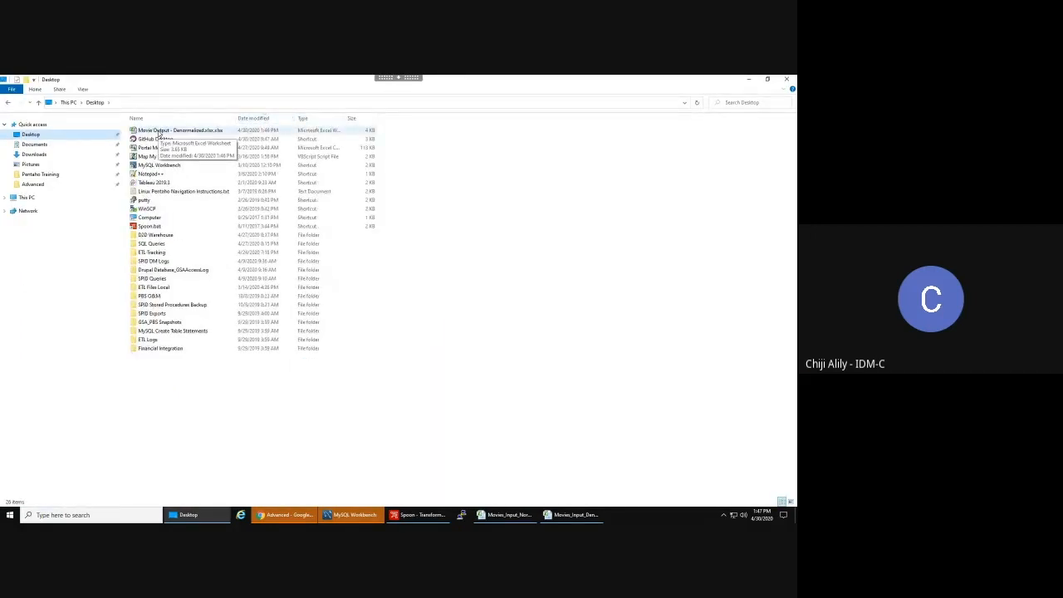
pyautogui.doubleClick(158, 133)
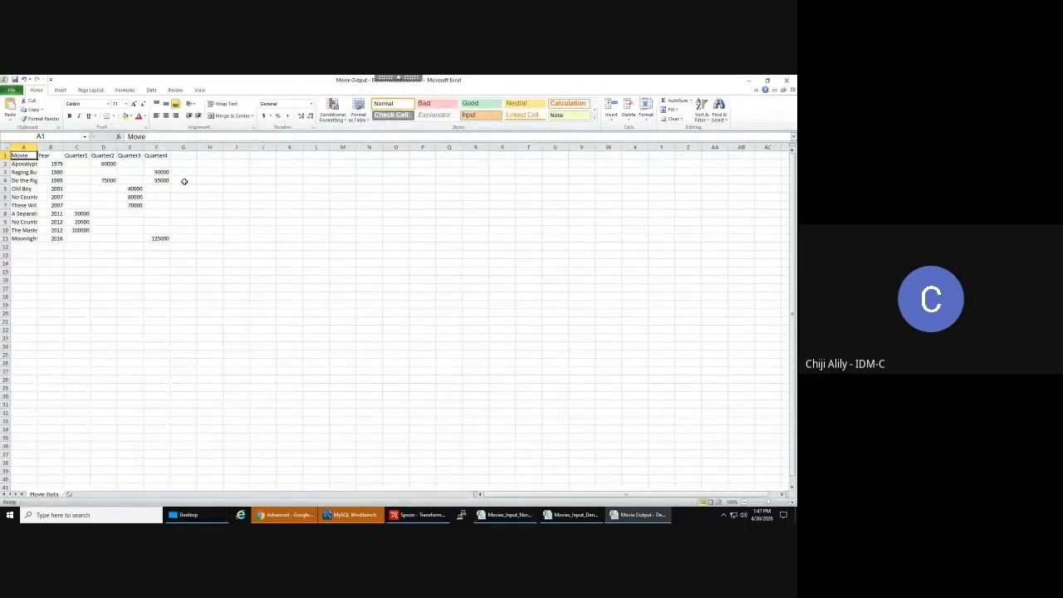
# - AutoFit columns A to F of the output sheet to their contents
pyautogui.click(23, 147)
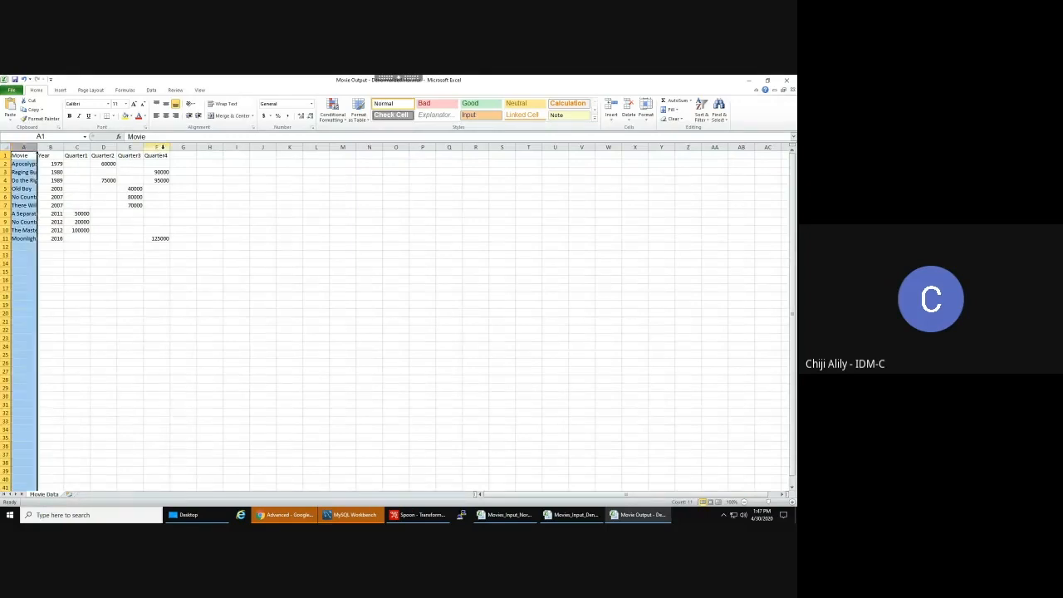
pyautogui.keyDown('shift'); pyautogui.click(163, 147); pyautogui.keyUp('shift')
pyautogui.doubleClick(170, 147)
pyautogui.click(170, 180)
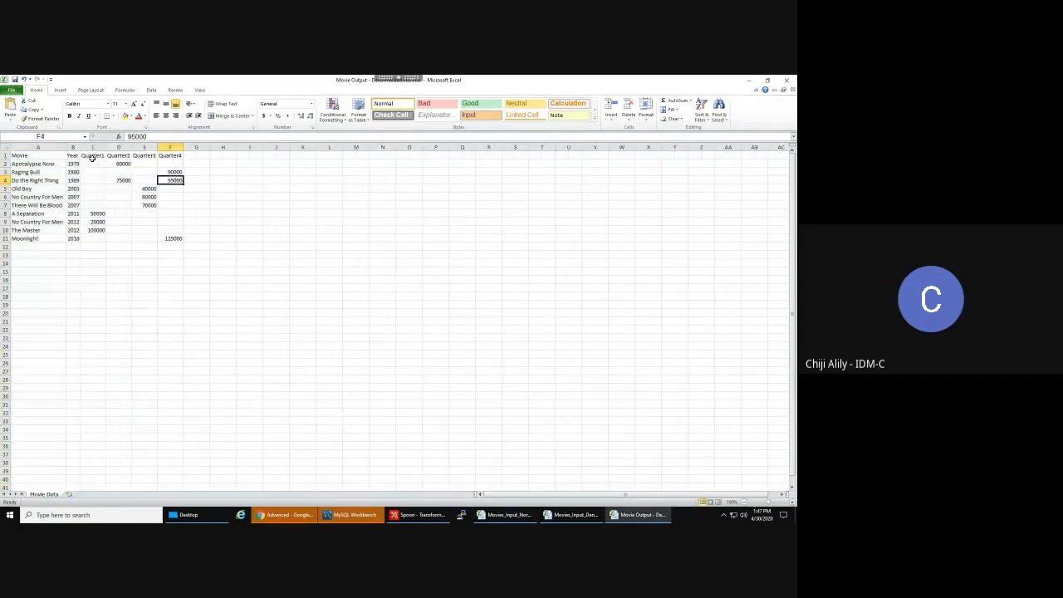
# - Review the movie titles and years, such as Apocalypse Now 1979 and the 2007 row
pyautogui.click(56, 155)
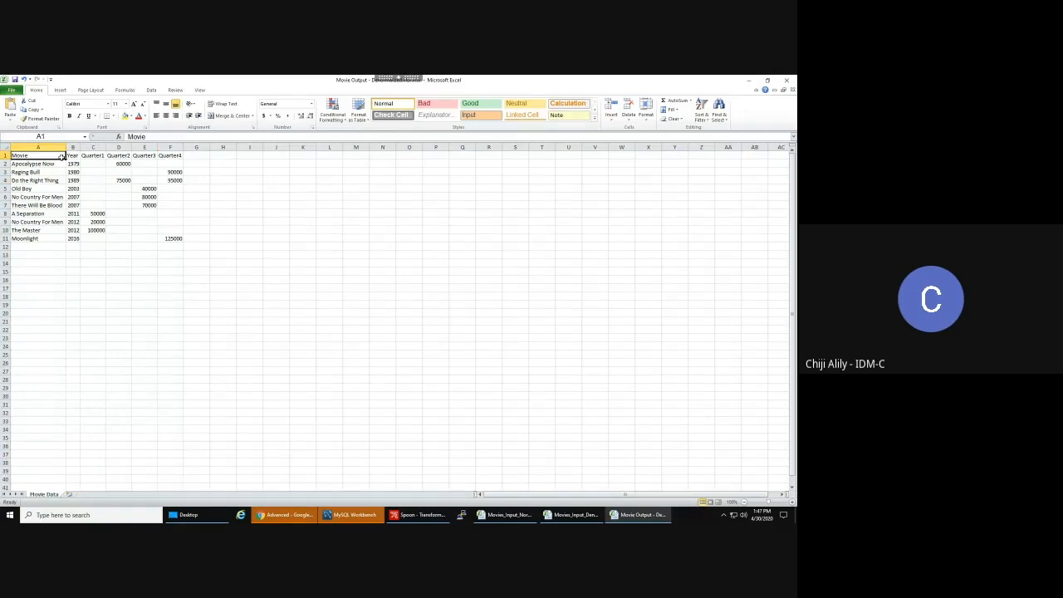
pyautogui.click(76, 165)
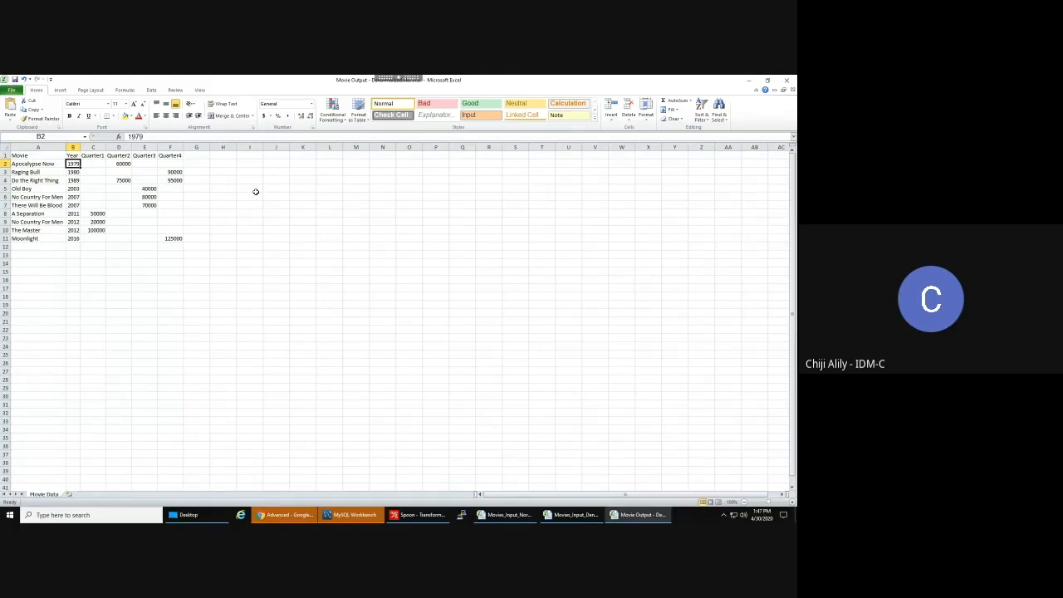
pyautogui.press('Down')
pyautogui.press('Down')
pyautogui.press('Down')
pyautogui.press('Up')
pyautogui.press('Left')
pyautogui.press('Down')
pyautogui.press('Down')
pyautogui.press('Down')
pyautogui.press('Down')
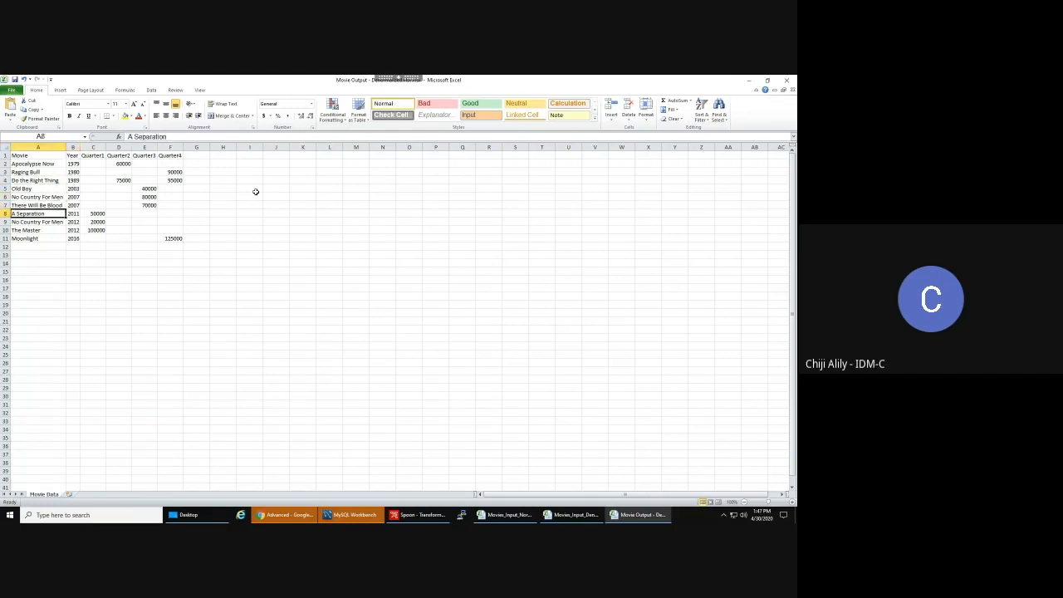
pyautogui.press('Down')
pyautogui.press('Up')
pyautogui.press('Up')
pyautogui.press('Up')
pyautogui.press('Up')
pyautogui.press('Up')
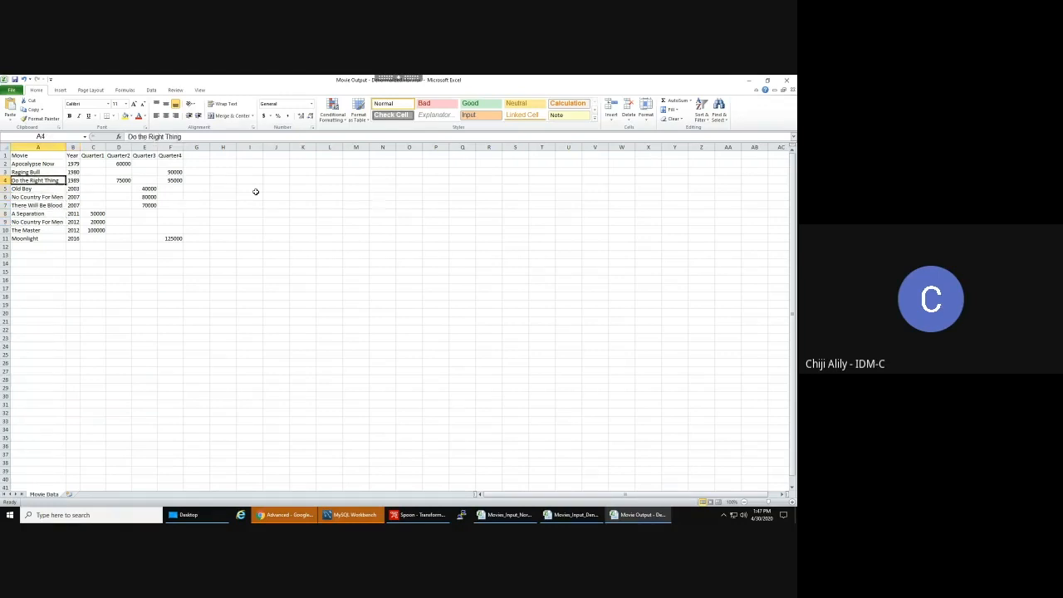
pyautogui.press('Up')
pyautogui.press('Up')
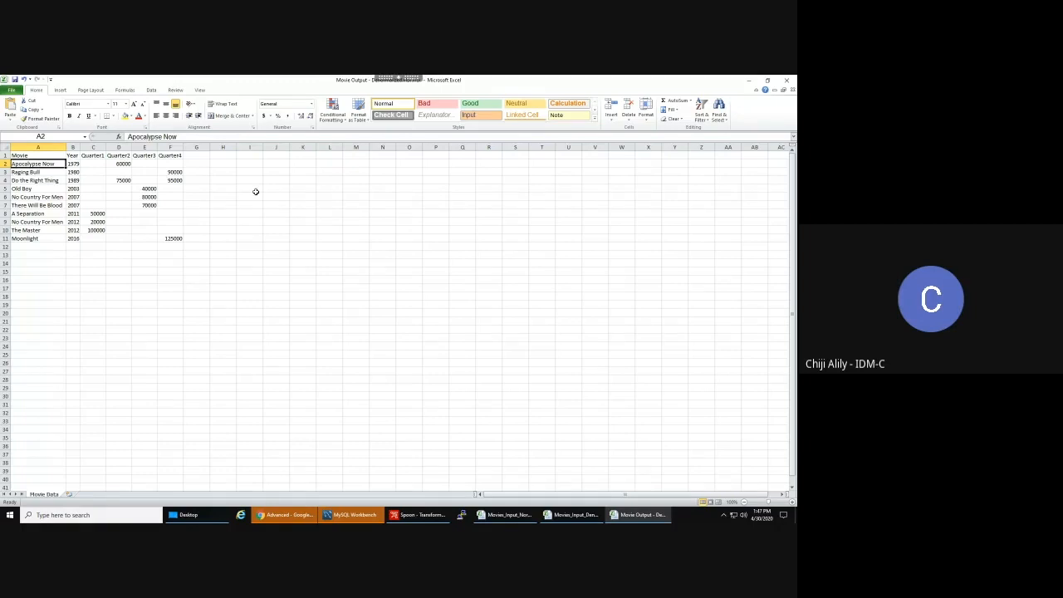
pyautogui.click(76, 198)
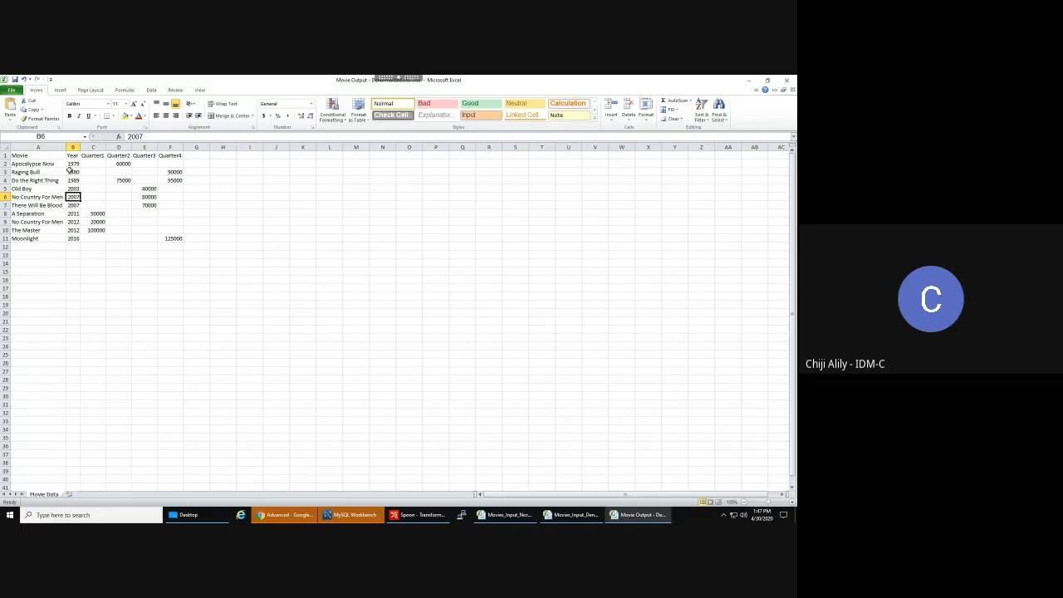
pyautogui.press('Down')
pyautogui.click(80, 197)
pyautogui.press('Left')
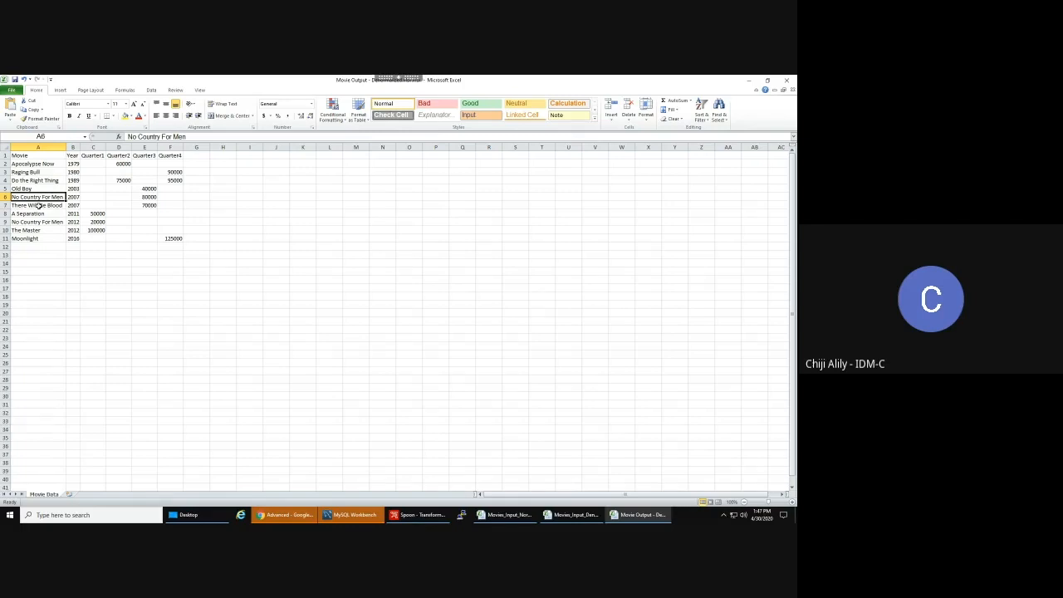
pyautogui.click(48, 155)
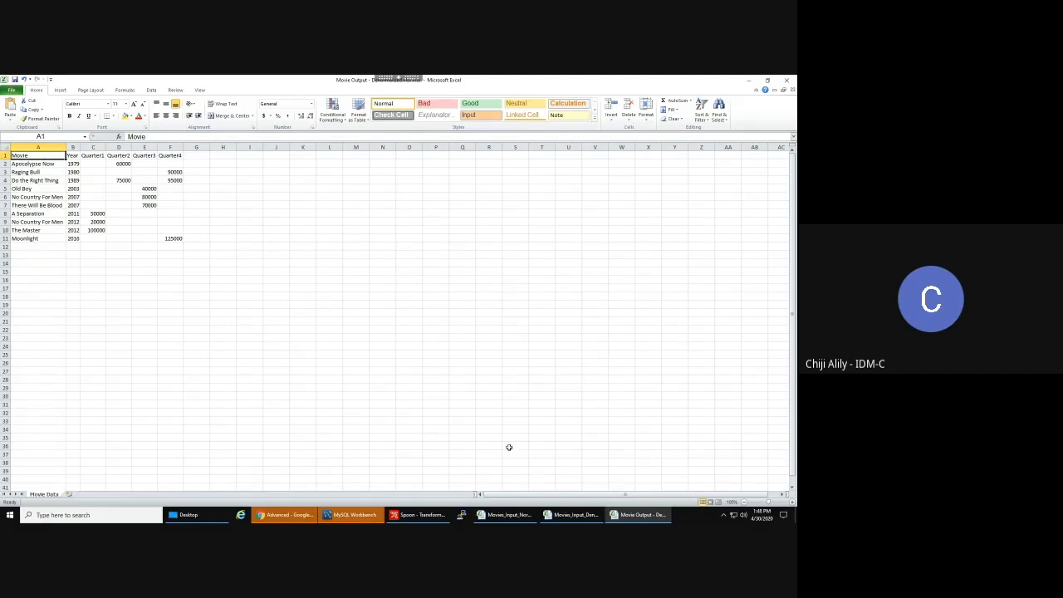
pyautogui.moveTo(509, 517)
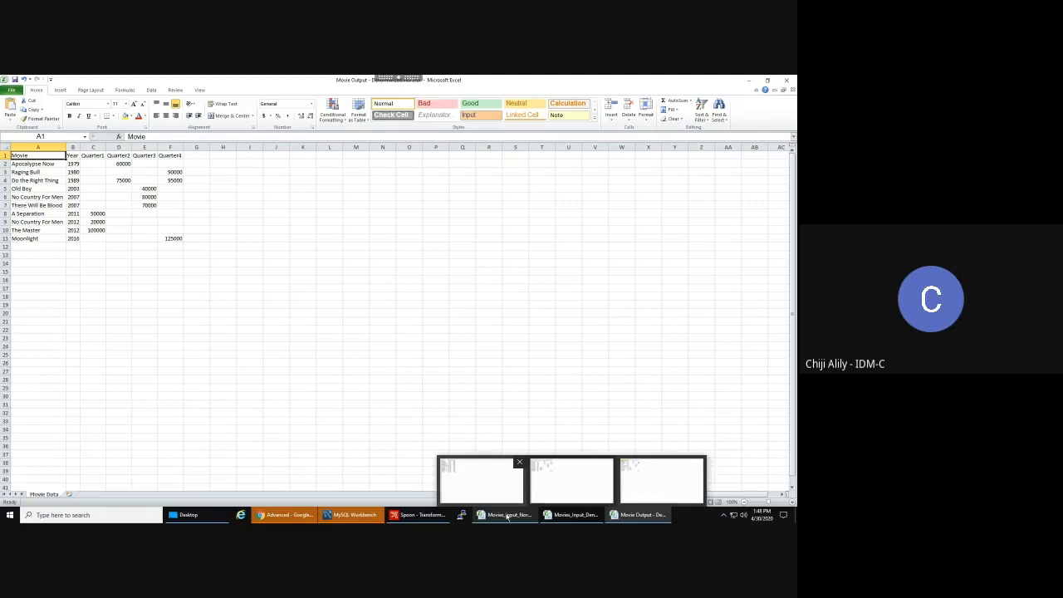
pyautogui.moveTo(488, 483)
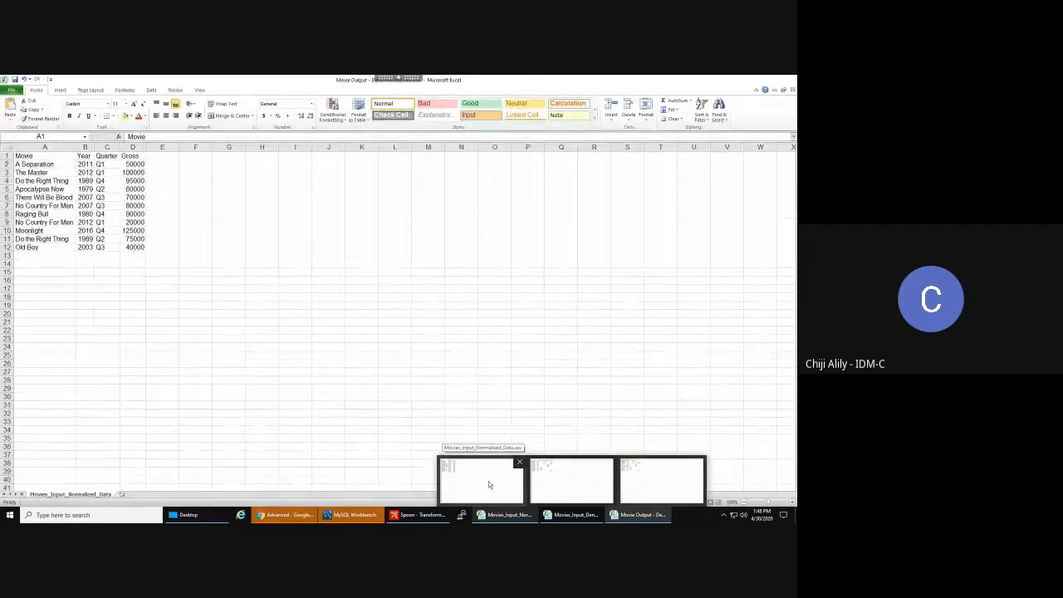
pyautogui.click(488, 484)
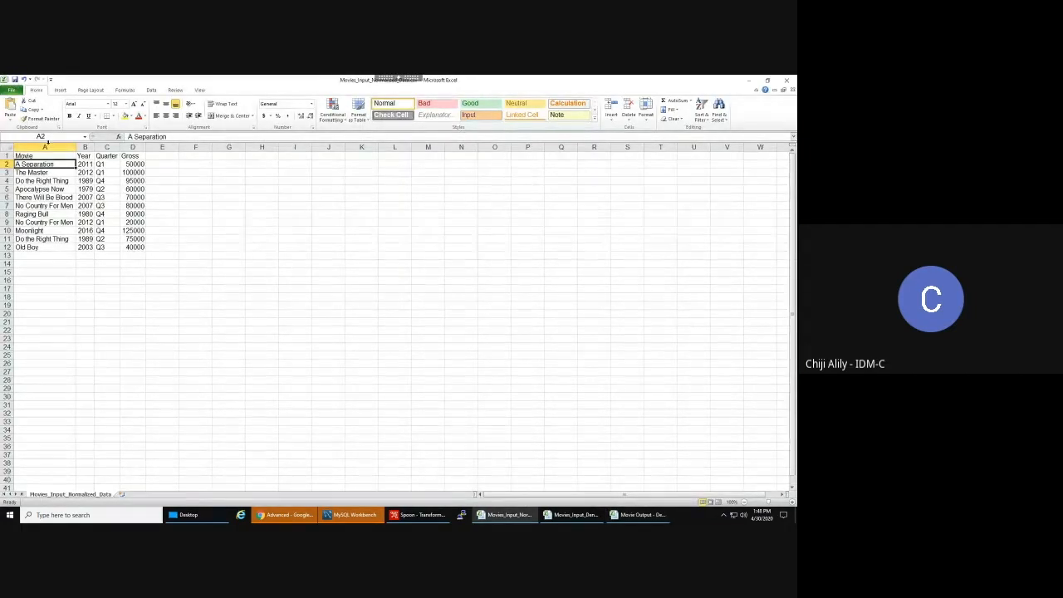
pyautogui.click(30, 156)
pyautogui.click(103, 164)
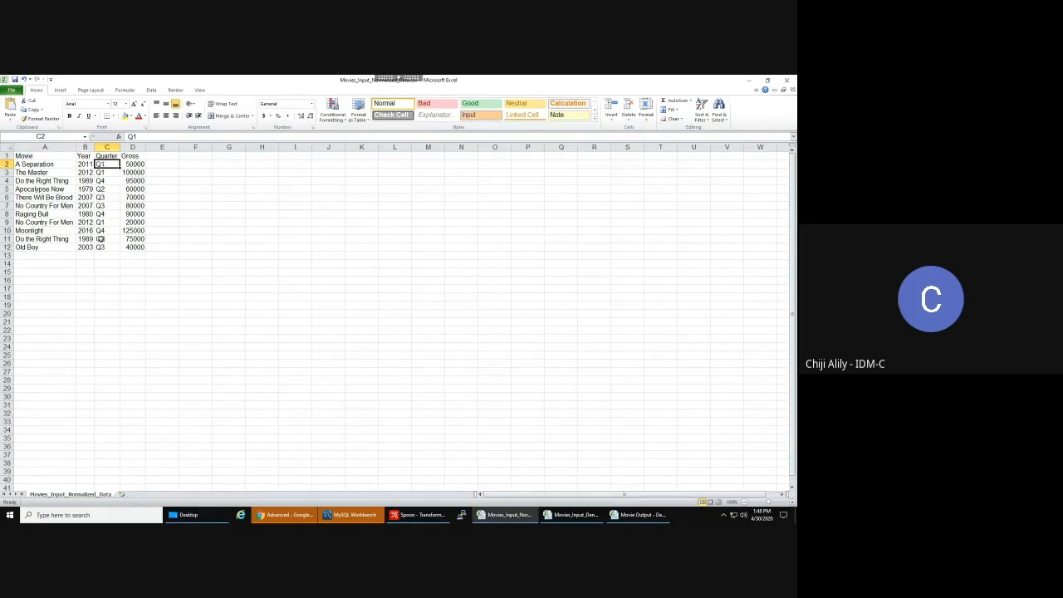
pyautogui.click(136, 163)
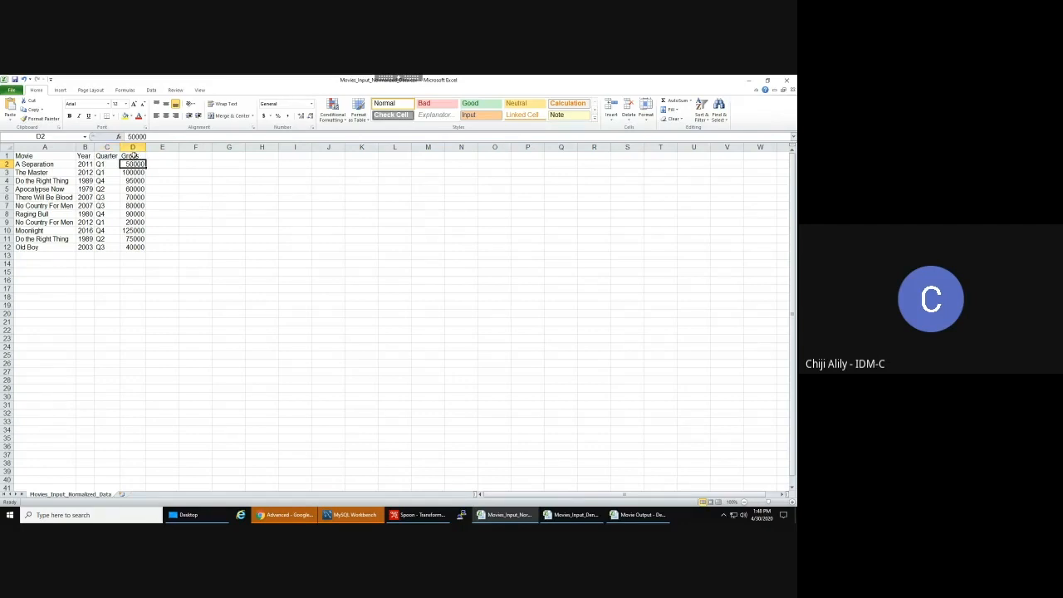
pyautogui.click(53, 156)
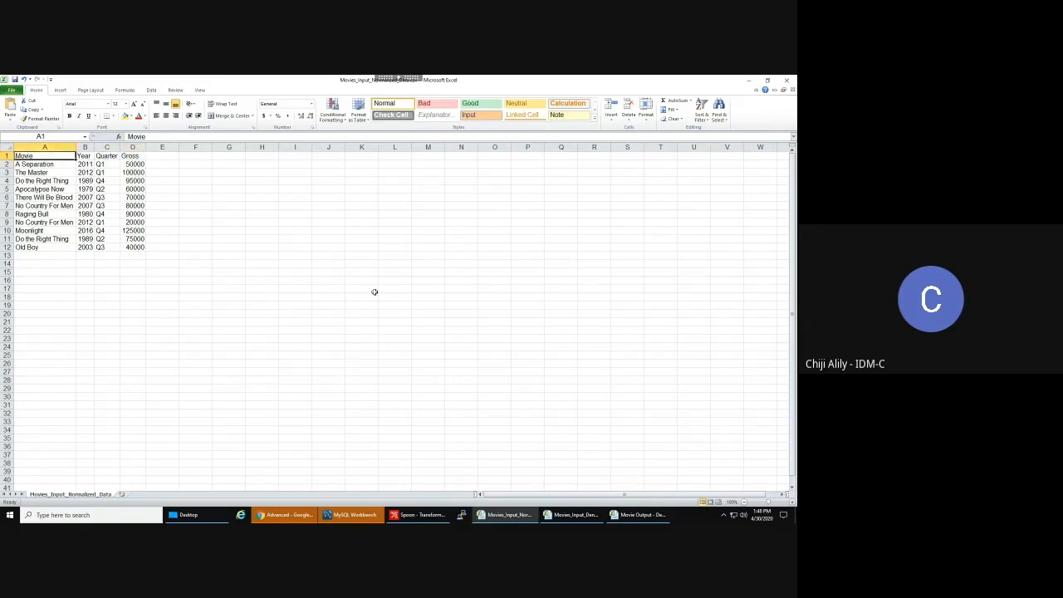
pyautogui.click(631, 516)
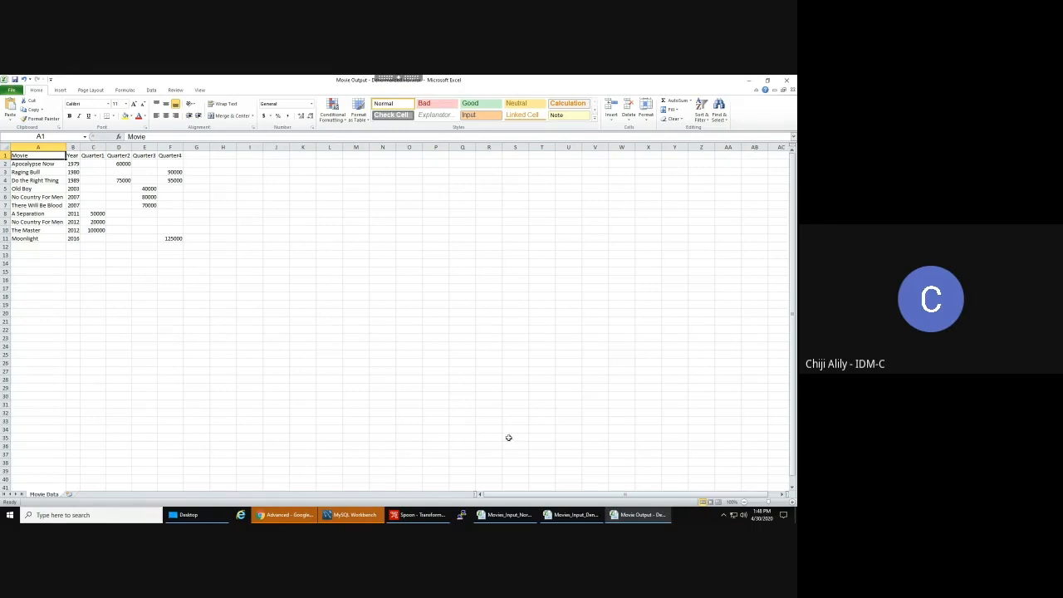
# - Back in Spoon, view the Row denormaliser mapping Quarter keys Q1–Q4 to Quarter1–Quarter4
pyautogui.click(418, 517)
pyautogui.doubleClick(402, 184)
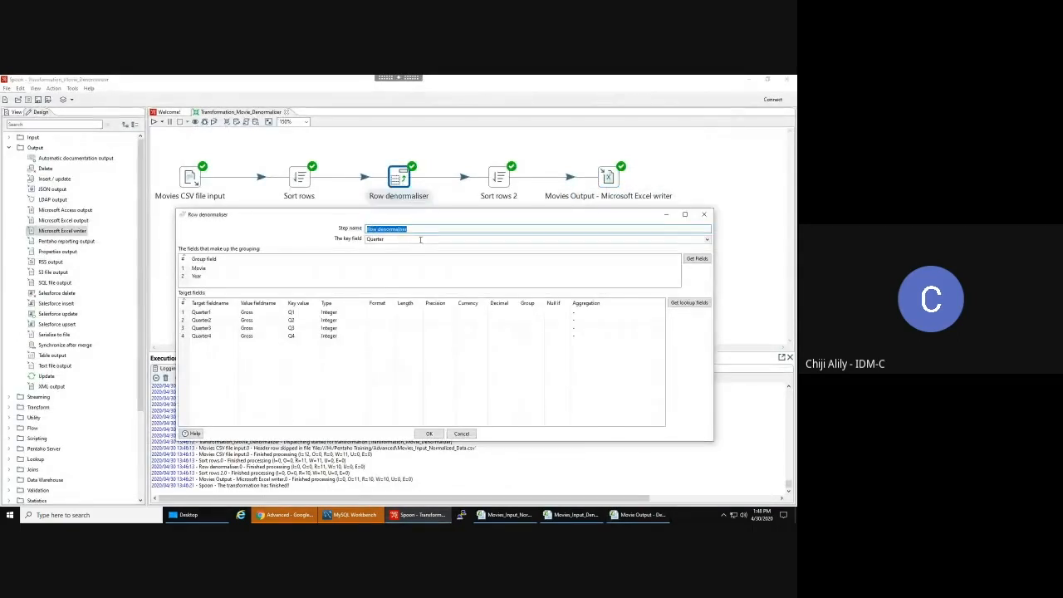
pyautogui.click(376, 228)
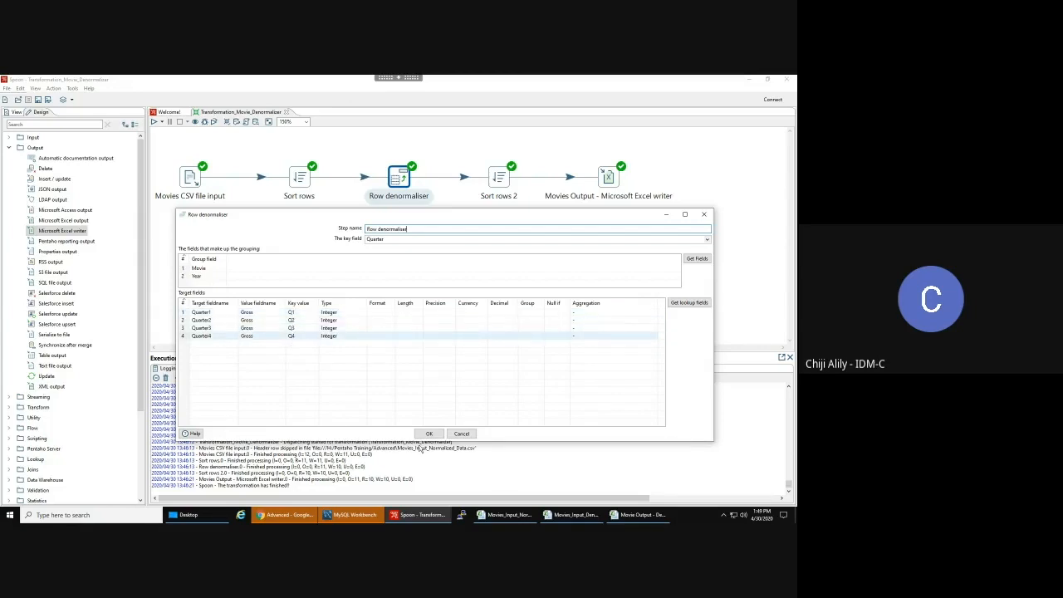
# - Compare the two Do the Right Thing rows (4 and 11) in the normalized input sheet
pyautogui.moveTo(517, 516)
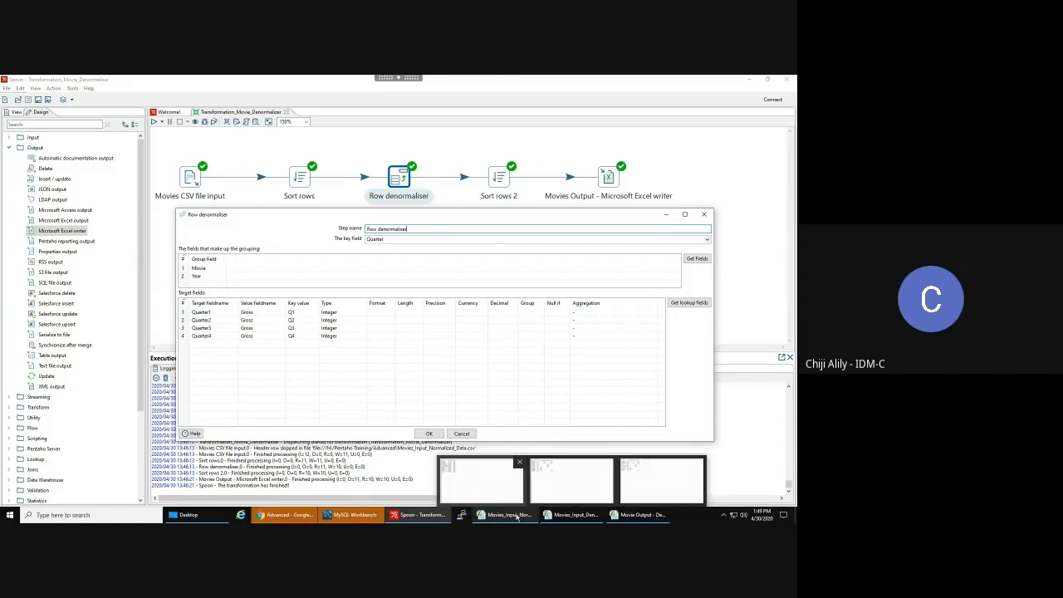
pyautogui.click(482, 480)
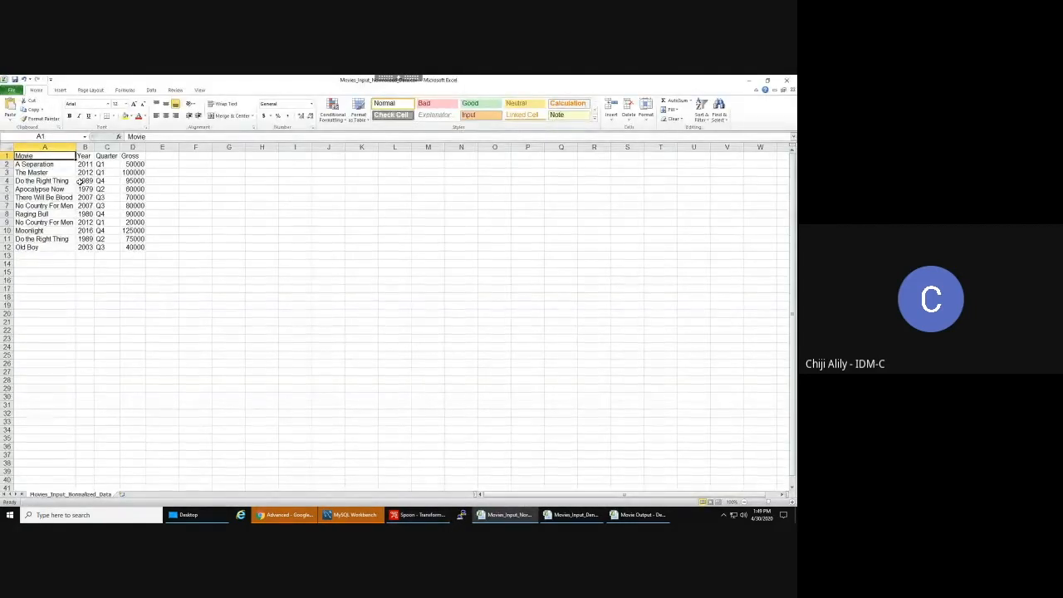
pyautogui.click(107, 181)
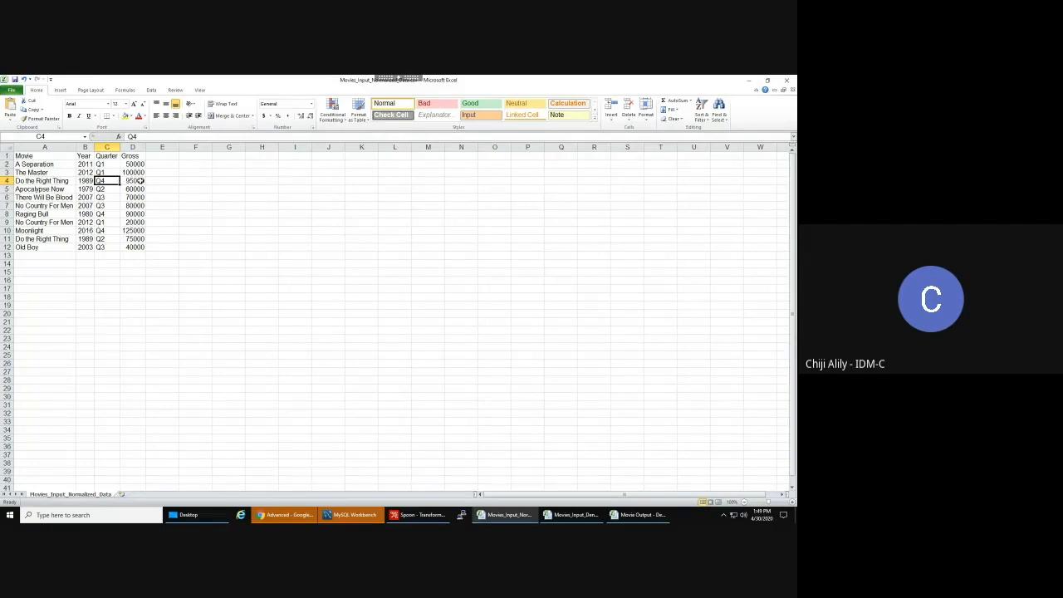
pyautogui.click(40, 240)
pyautogui.click(7, 239)
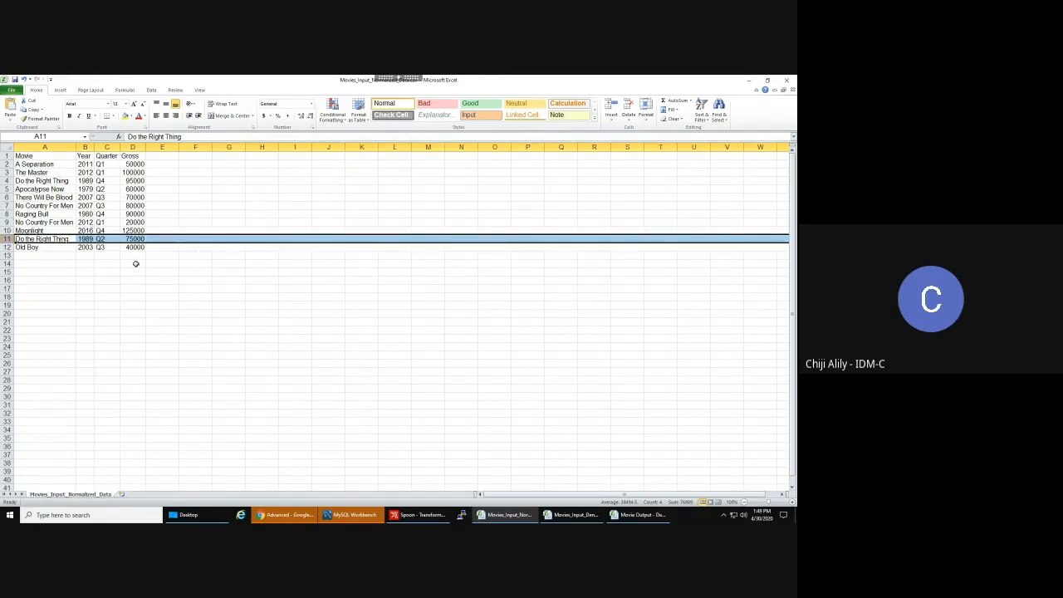
pyautogui.keyDown('ctrl'); pyautogui.click(6, 180); pyautogui.keyUp('ctrl')
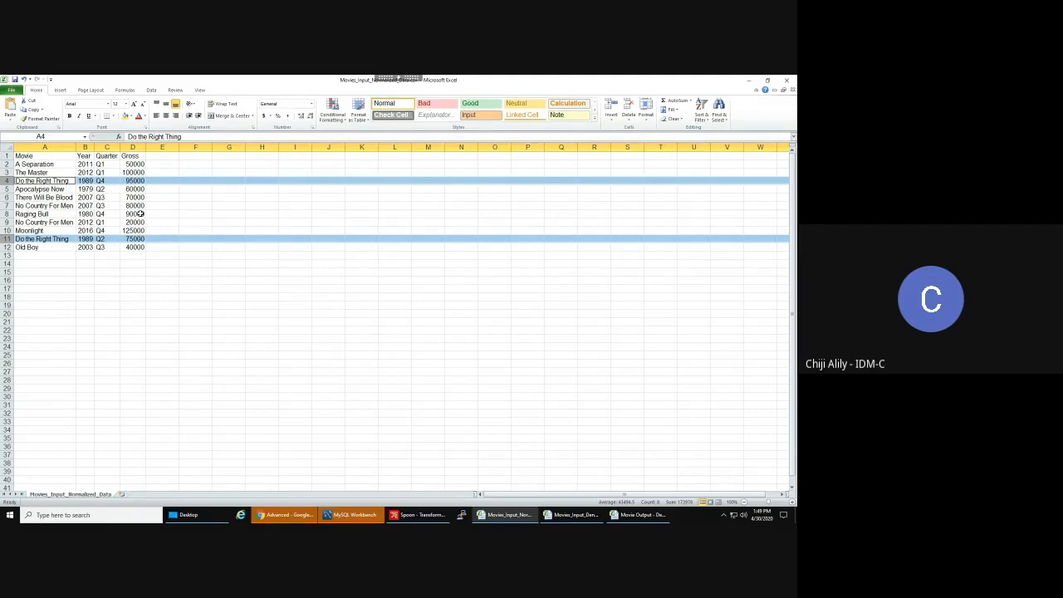
pyautogui.click(56, 156)
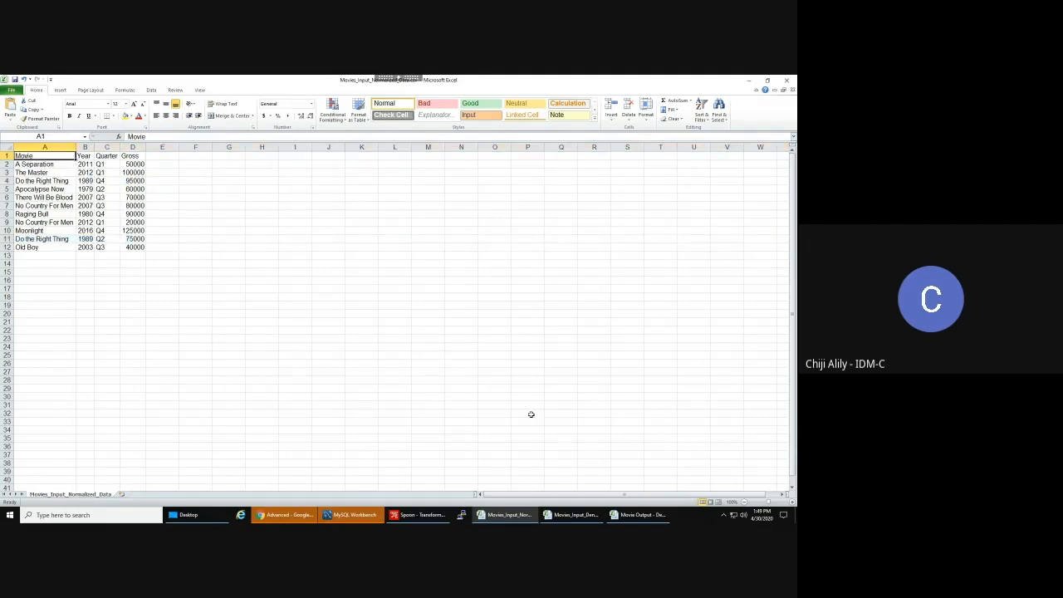
pyautogui.moveTo(640, 518)
pyautogui.click(641, 516)
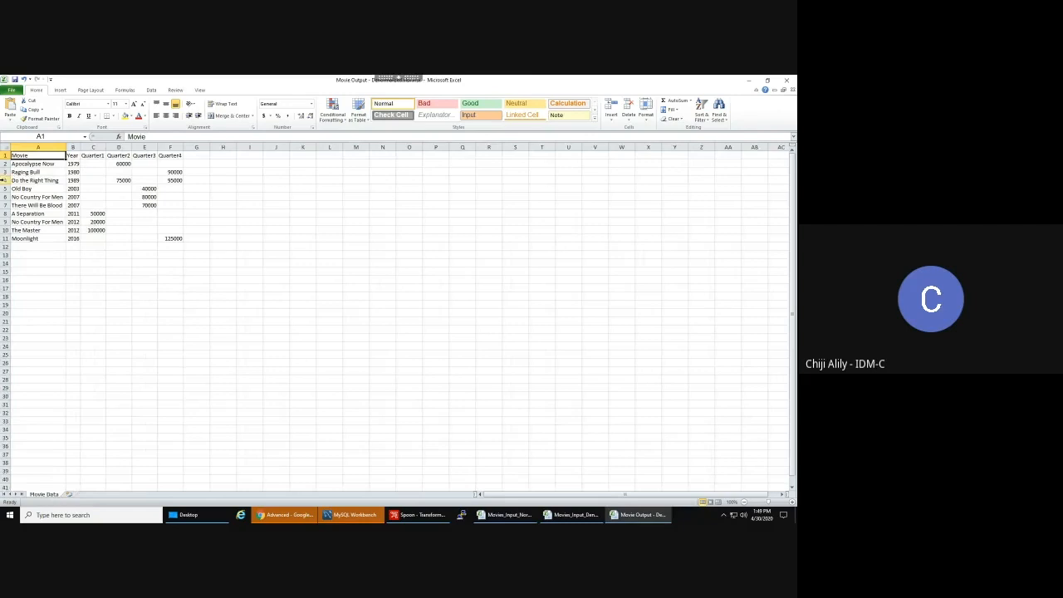
pyautogui.click(5, 181)
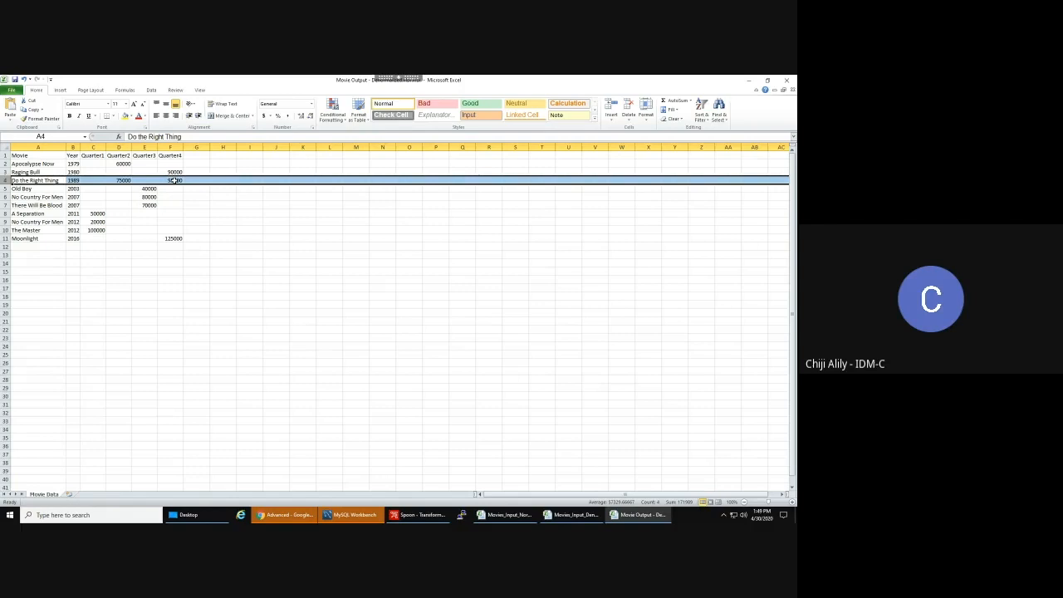
pyautogui.click(172, 180)
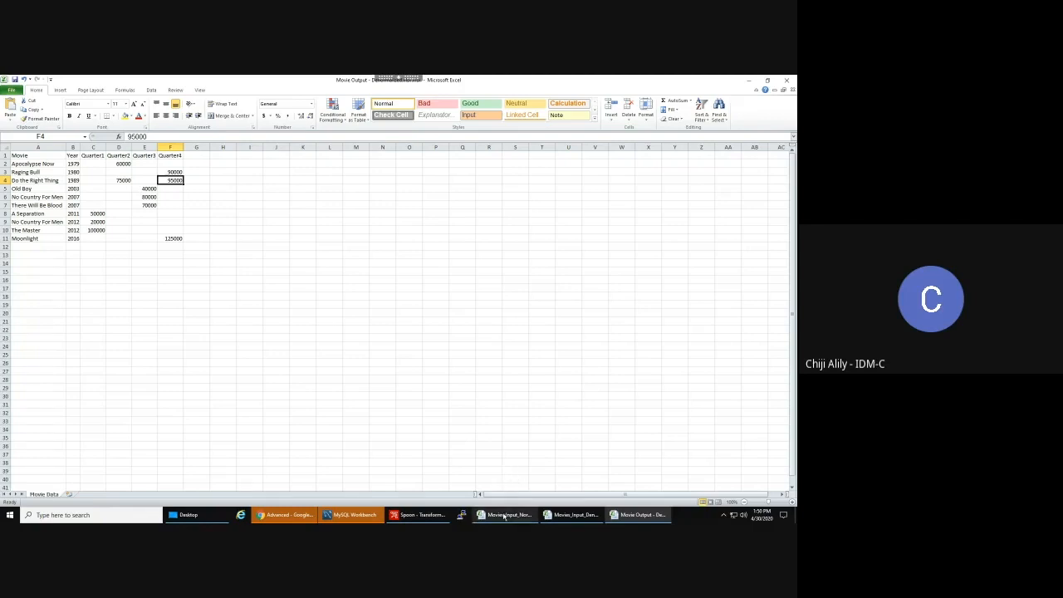
pyautogui.moveTo(503, 516)
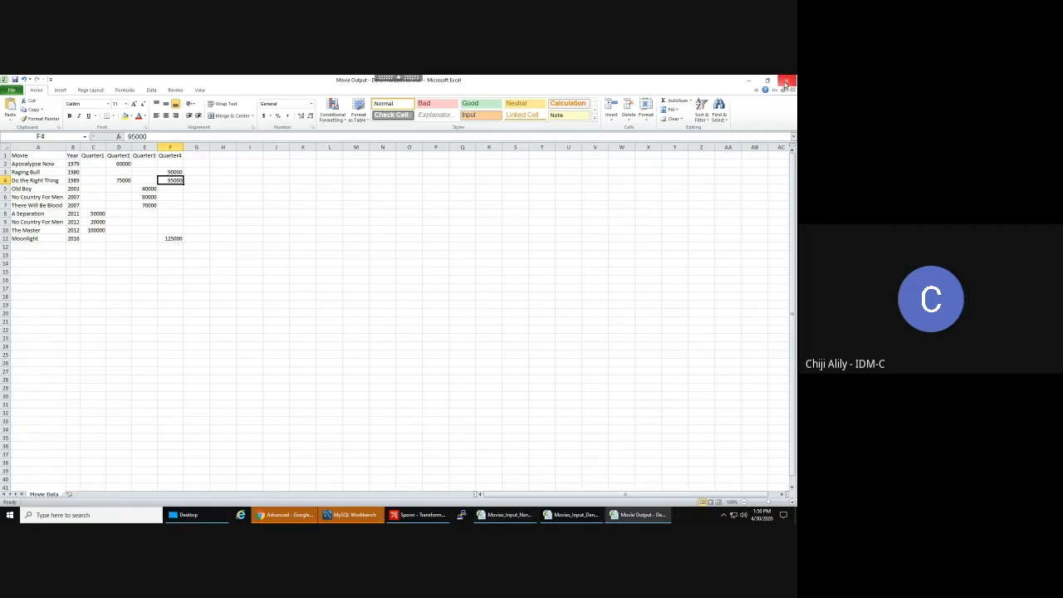
# - Close Movie Output and Movies_Input_Normalized_Data with Don't Save, then return to Spoon
pyautogui.click(786, 84)
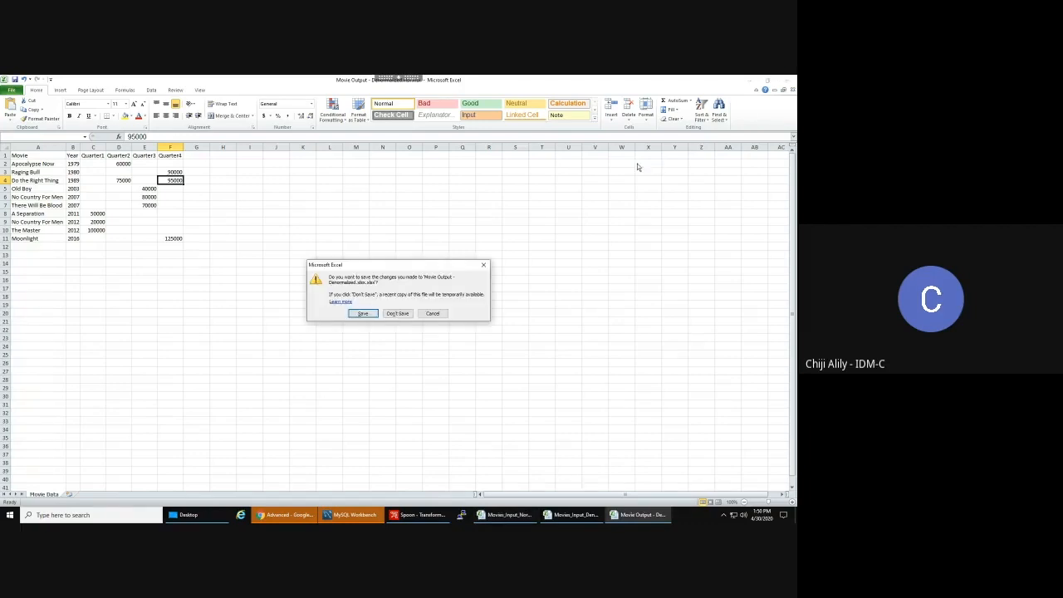
pyautogui.click(390, 313)
pyautogui.click(502, 515)
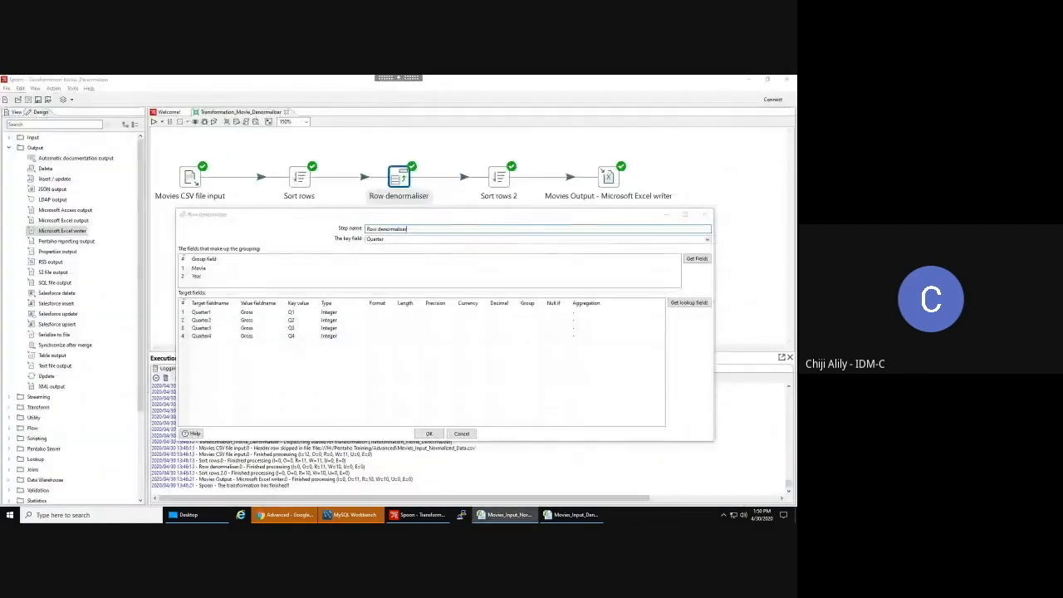
pyautogui.click(496, 518)
pyautogui.click(787, 81)
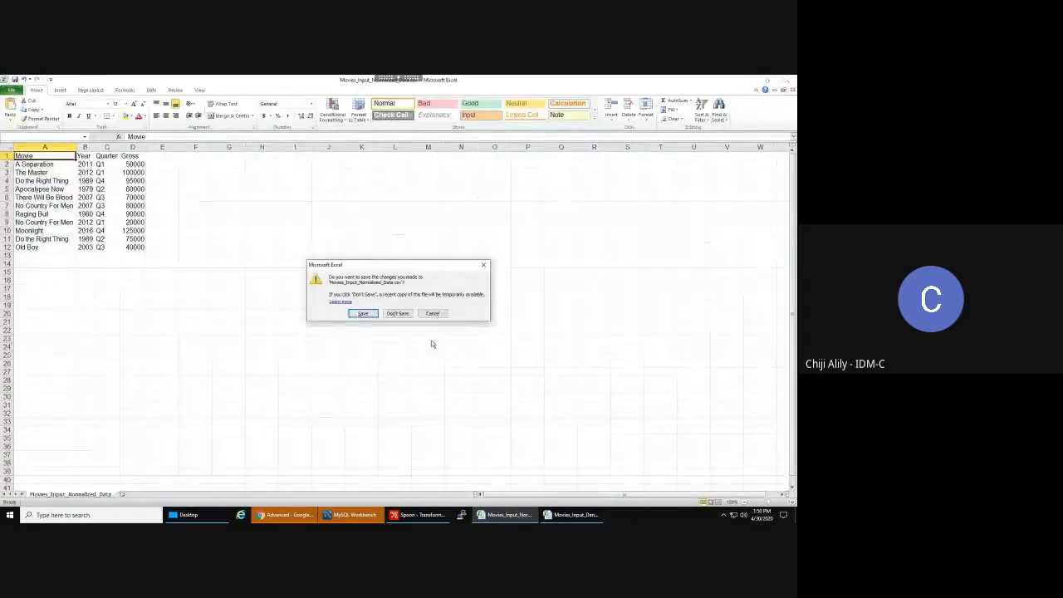
pyautogui.click(396, 315)
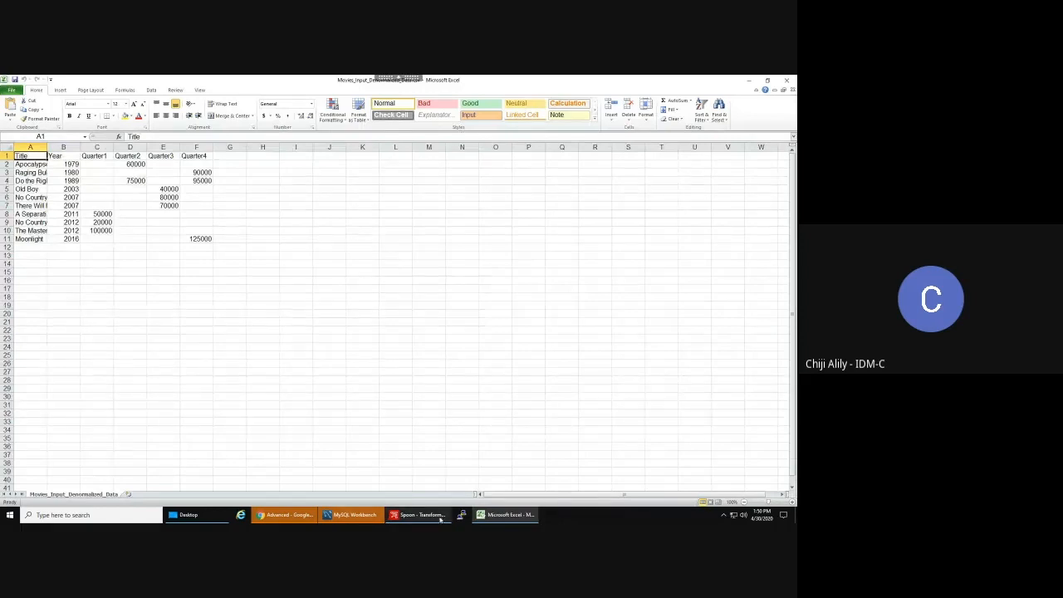
pyautogui.click(402, 517)
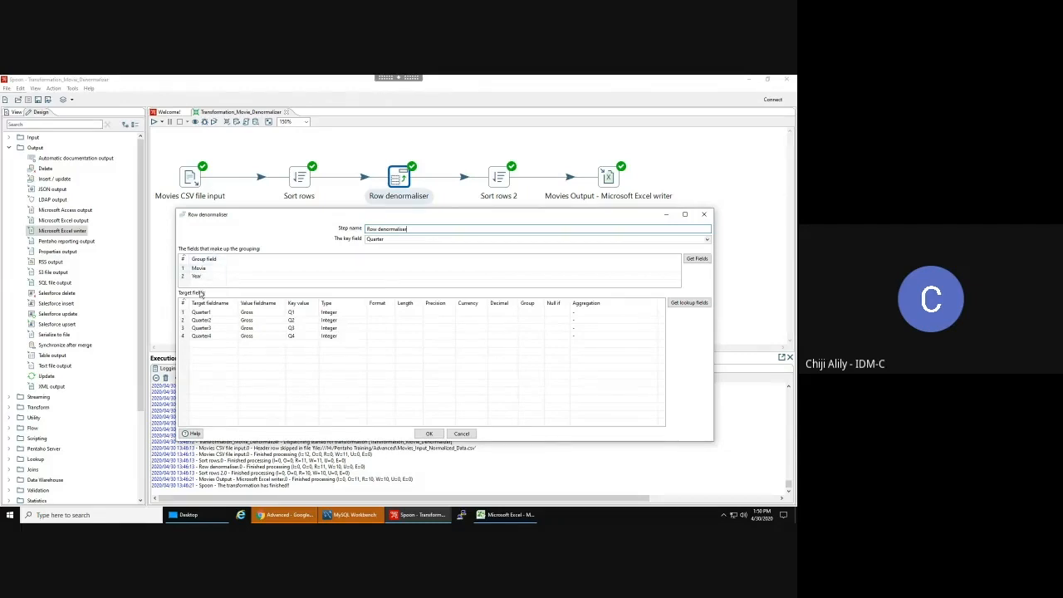
# - Cancel the Row denormaliser dialog without changing any settings
pyautogui.click(462, 433)
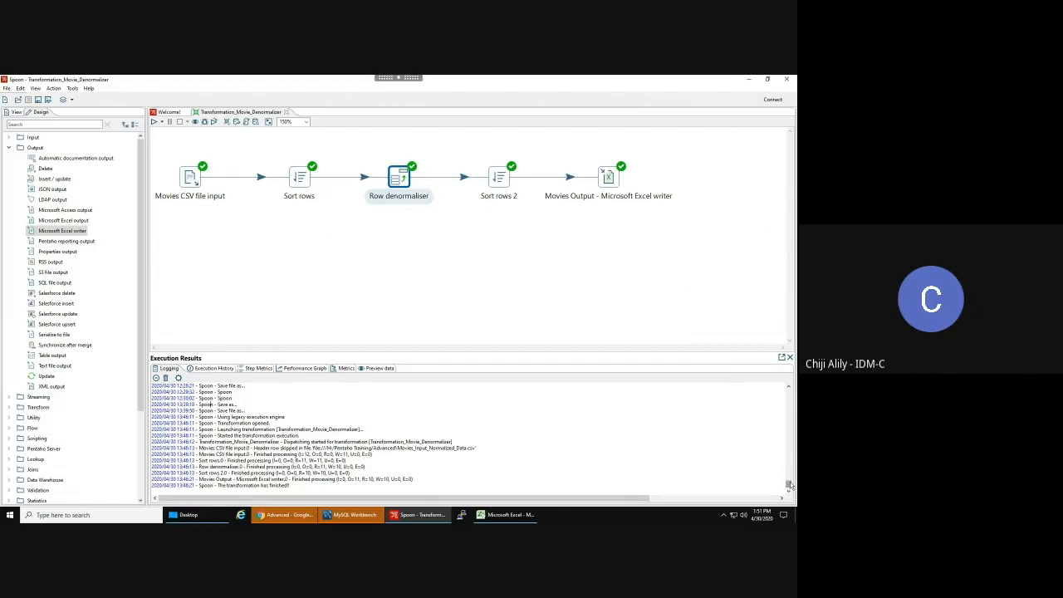
pyautogui.moveTo(790, 486)
pyautogui.mouseDown()
pyautogui.moveTo(790, 380)
pyautogui.moveTo(788, 392)
pyautogui.mouseUp()
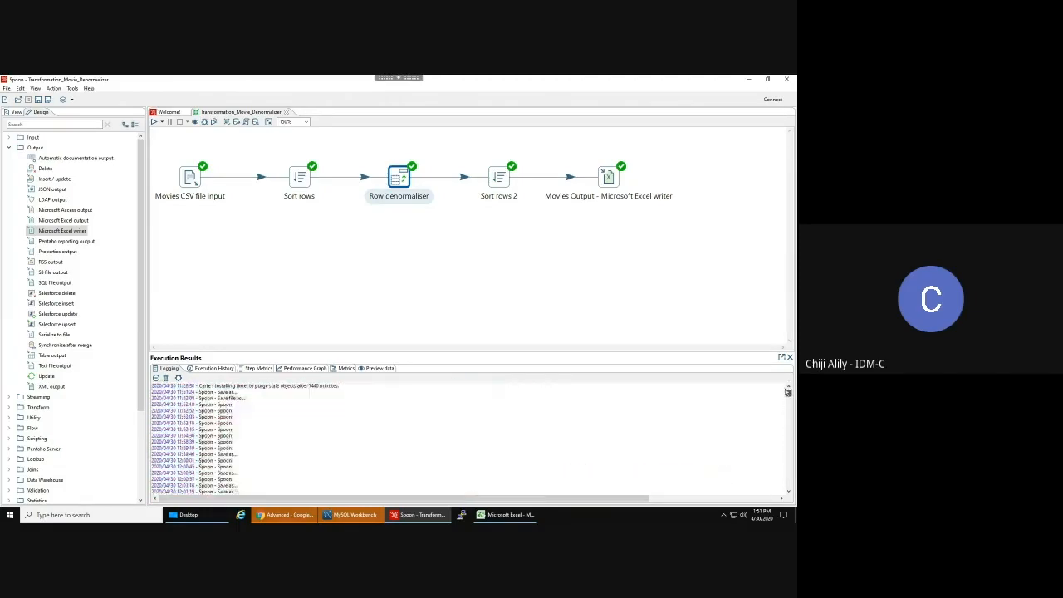
pyautogui.click(789, 494)
pyautogui.click(790, 494)
pyautogui.click(789, 493)
pyautogui.click(789, 493)
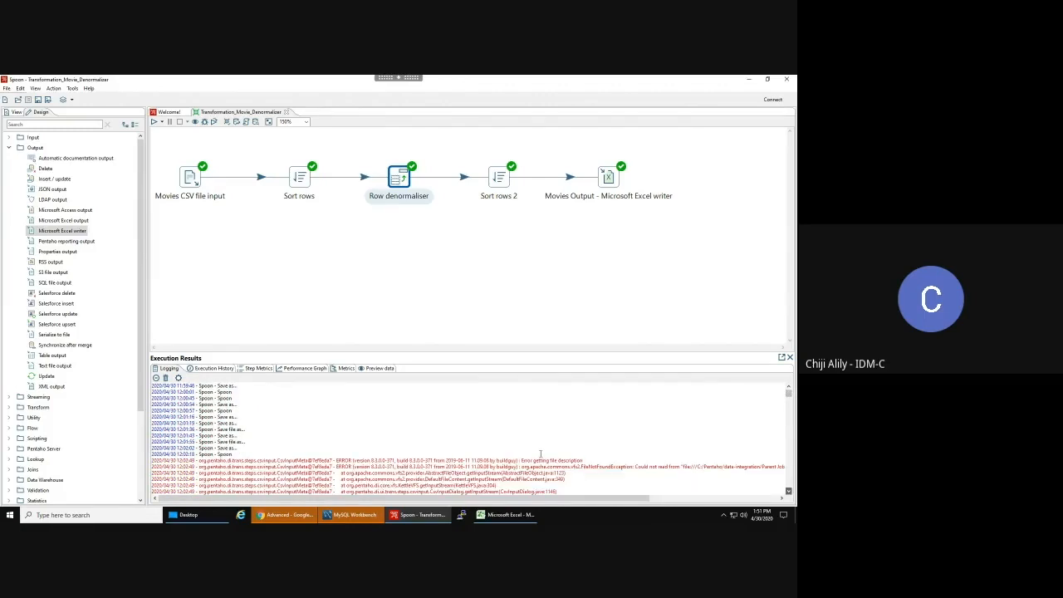
pyautogui.scroll(-1, 790, 490)
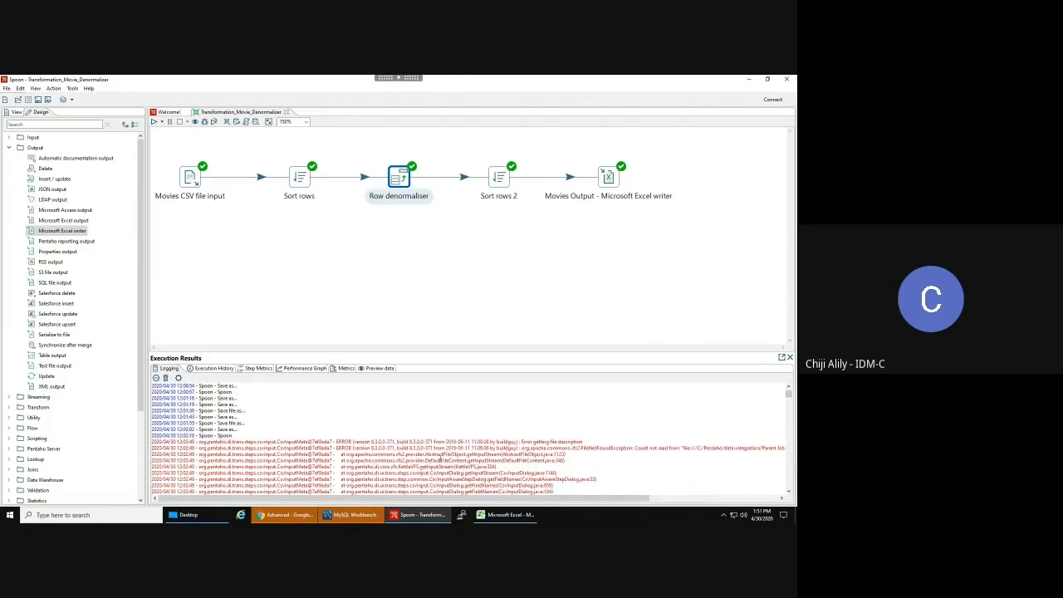
pyautogui.scroll(-1, 440, 459)
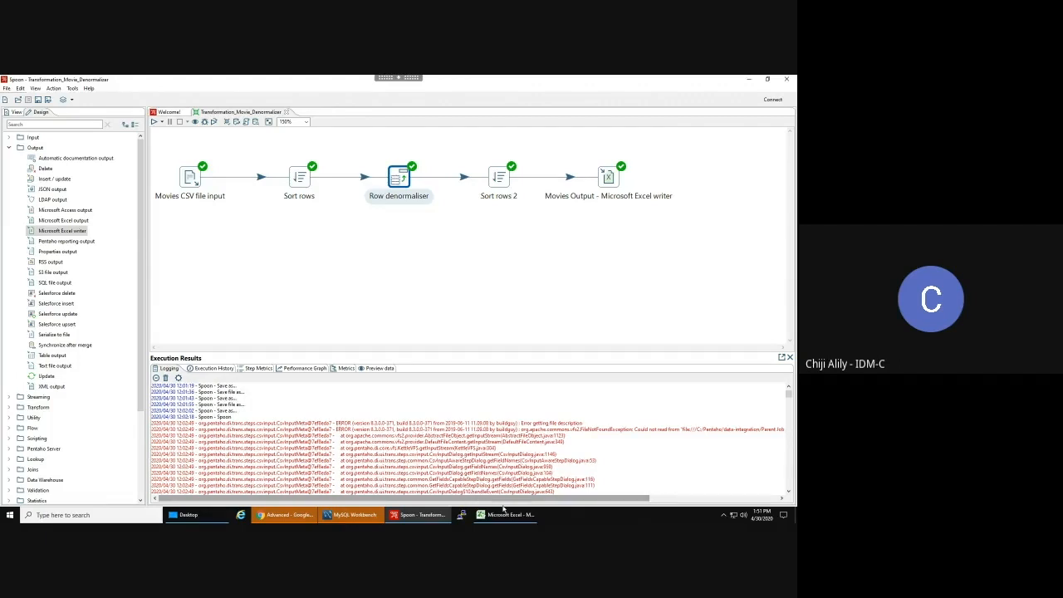
pyautogui.moveTo(503, 503); pyautogui.dragTo(432, 504)
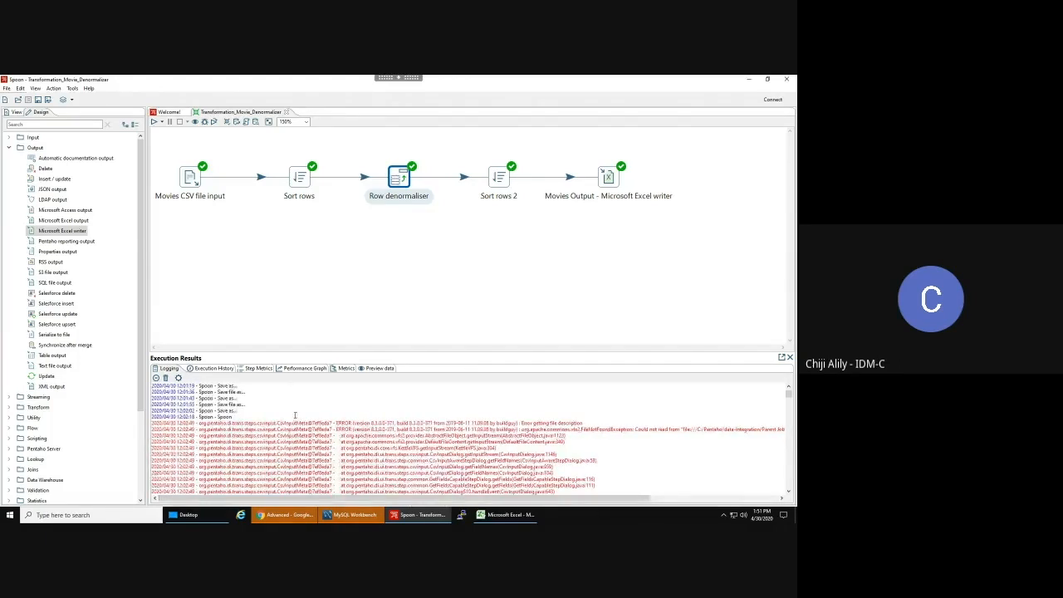
pyautogui.scroll(-2, 295, 415)
pyautogui.scroll(-5, 296, 415)
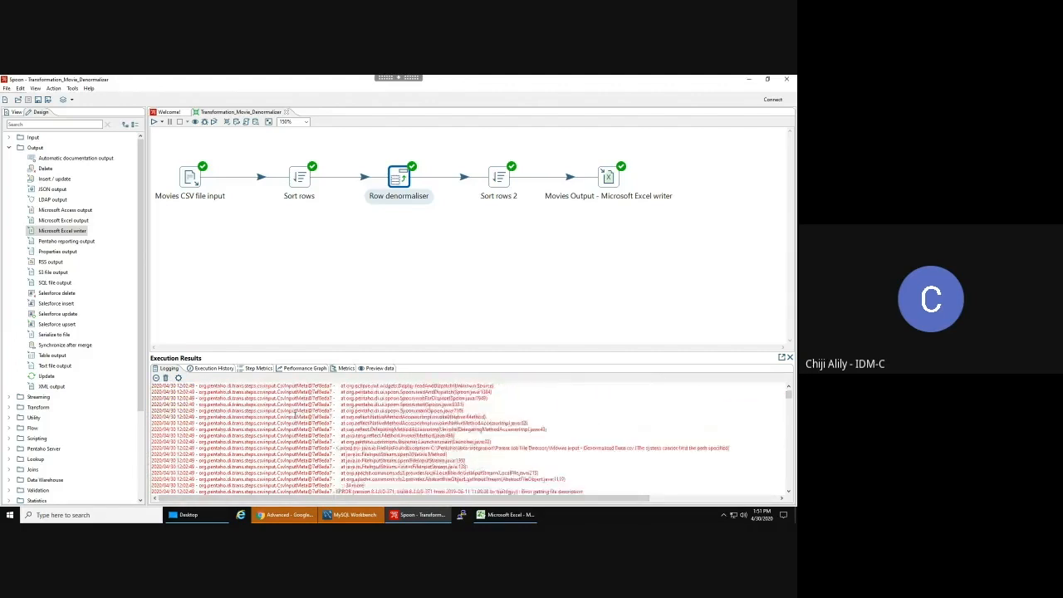
pyautogui.scroll(10, 266, 428)
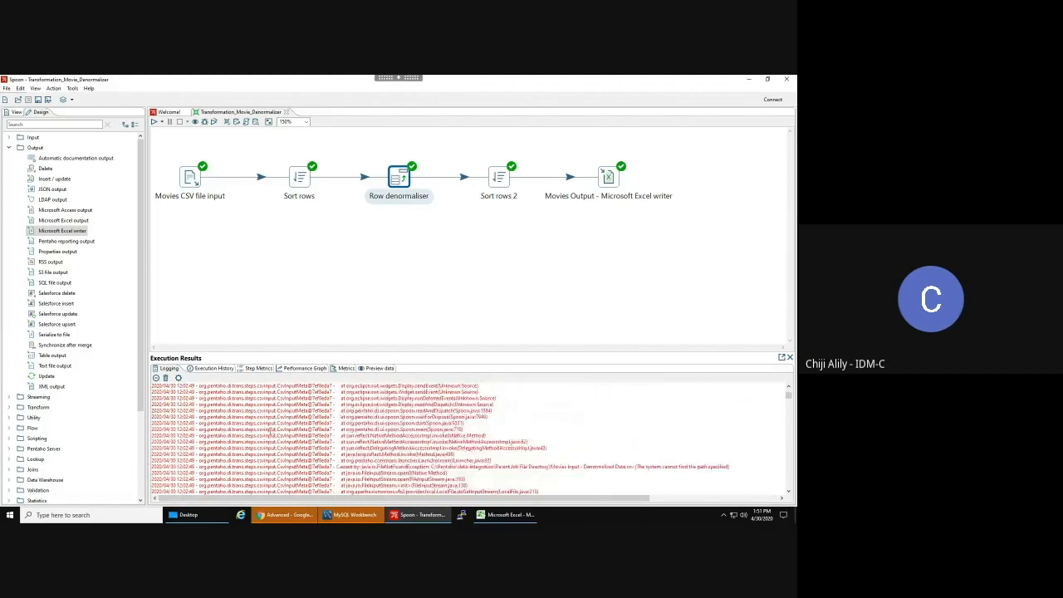
pyautogui.scroll(-3, 258, 426)
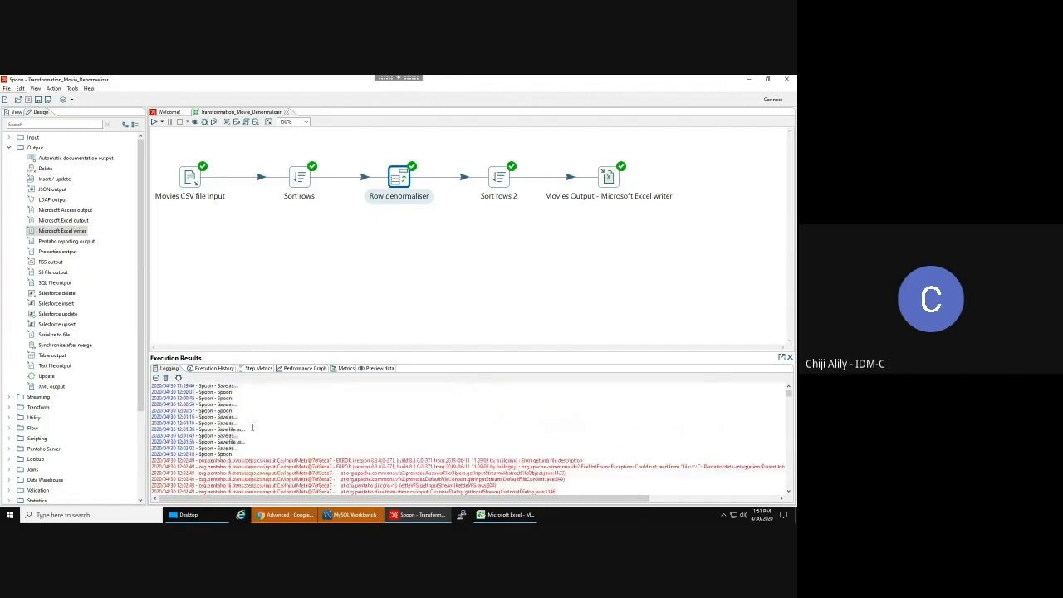
pyautogui.scroll(4, 244, 425)
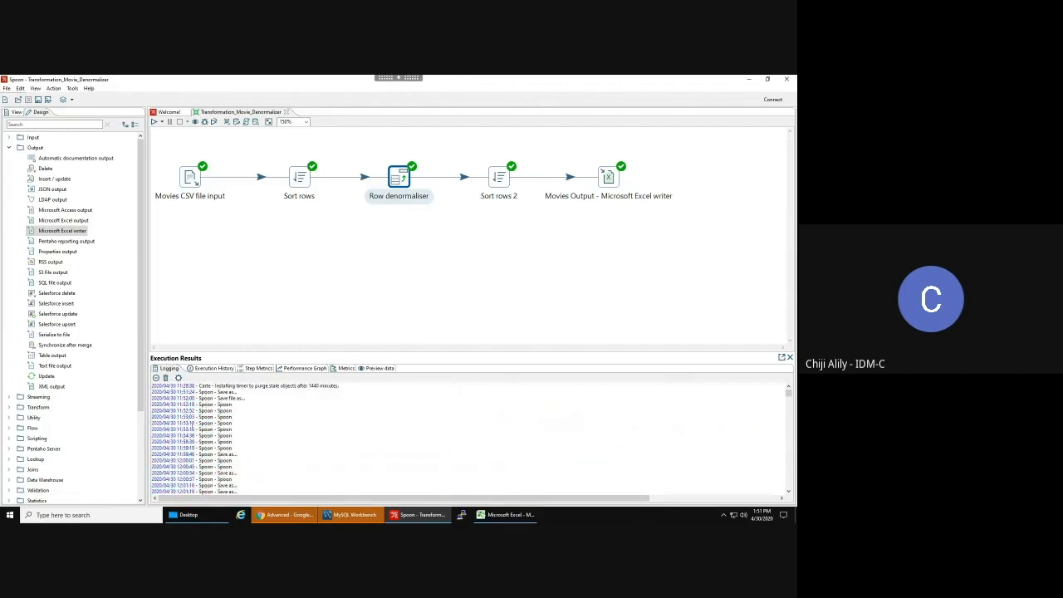
pyautogui.scroll(-6, 202, 433)
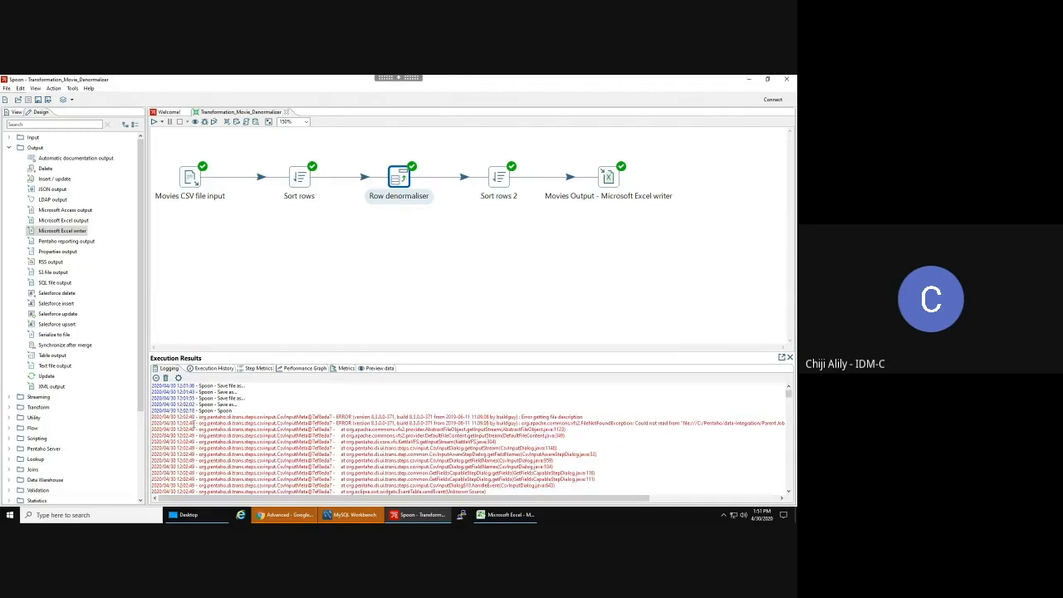
pyautogui.scroll(-5, 183, 415)
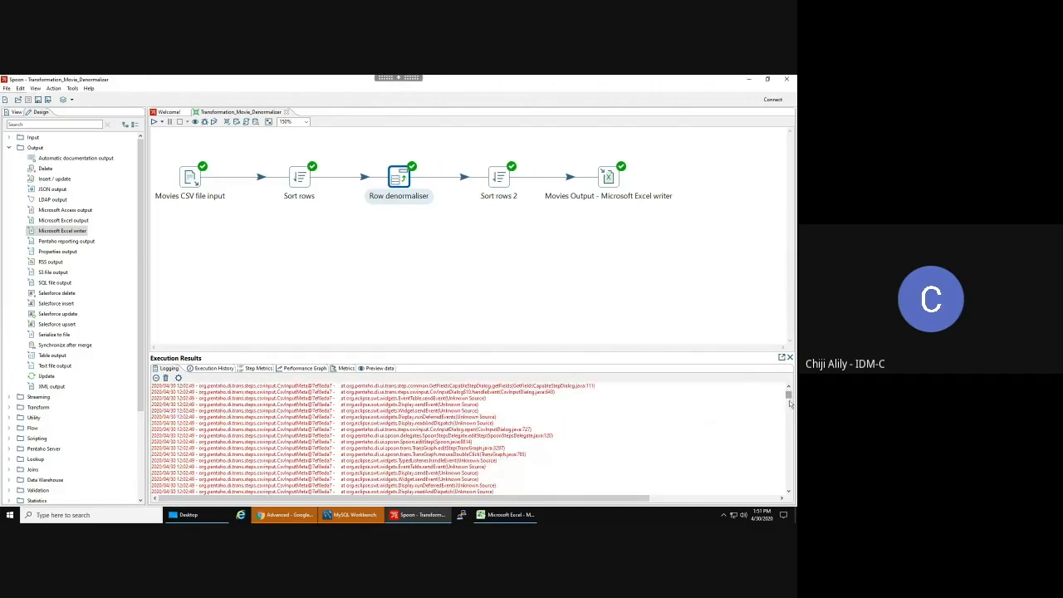
pyautogui.moveTo(788, 401); pyautogui.dragTo(775, 497)
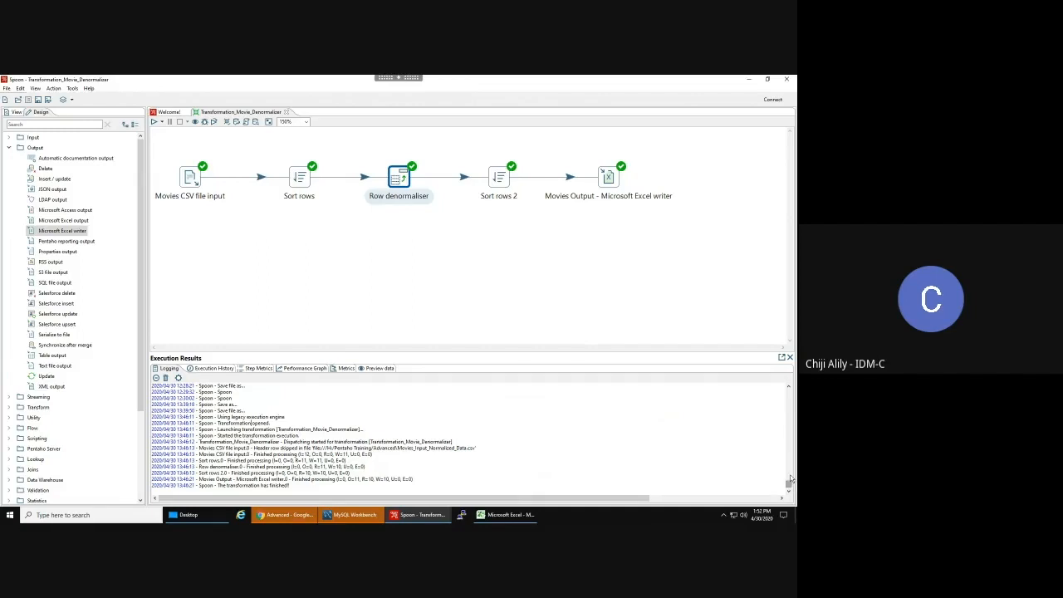
pyautogui.moveTo(791, 480); pyautogui.dragTo(789, 389)
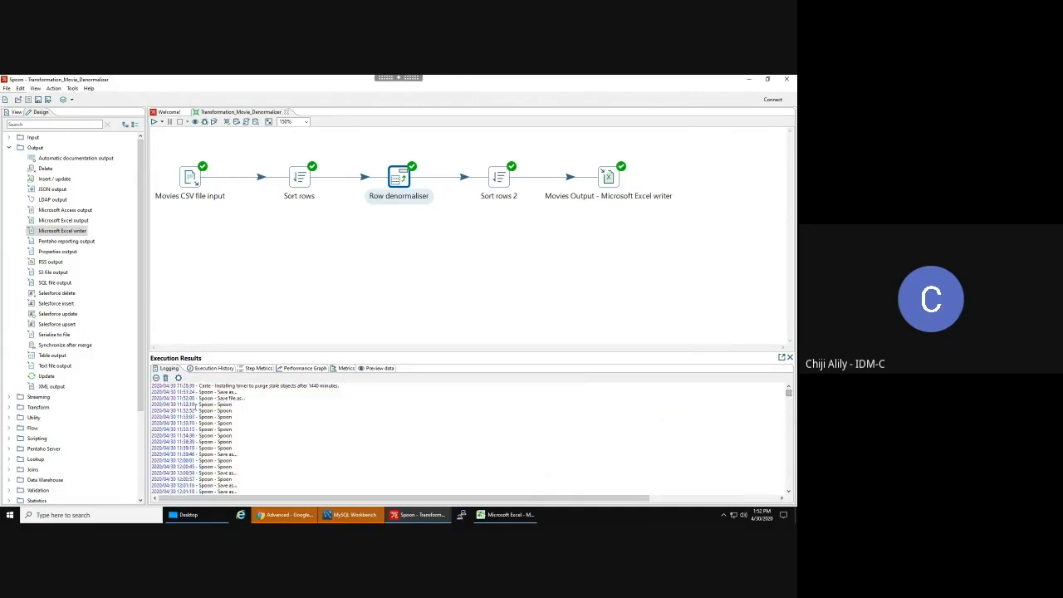
pyautogui.scroll(-6, 226, 426)
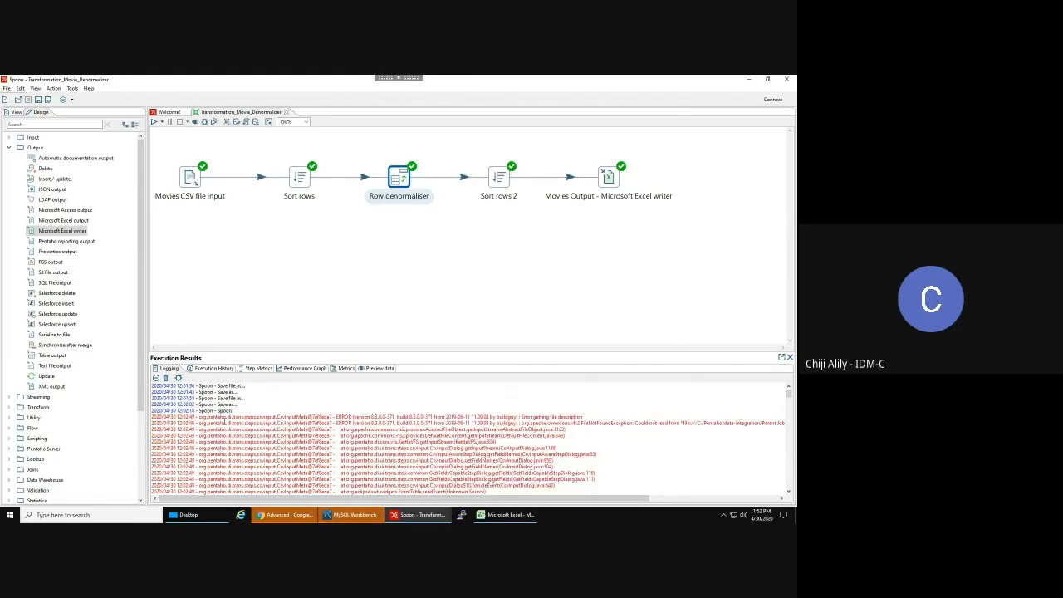
pyautogui.scroll(-2, 225, 423)
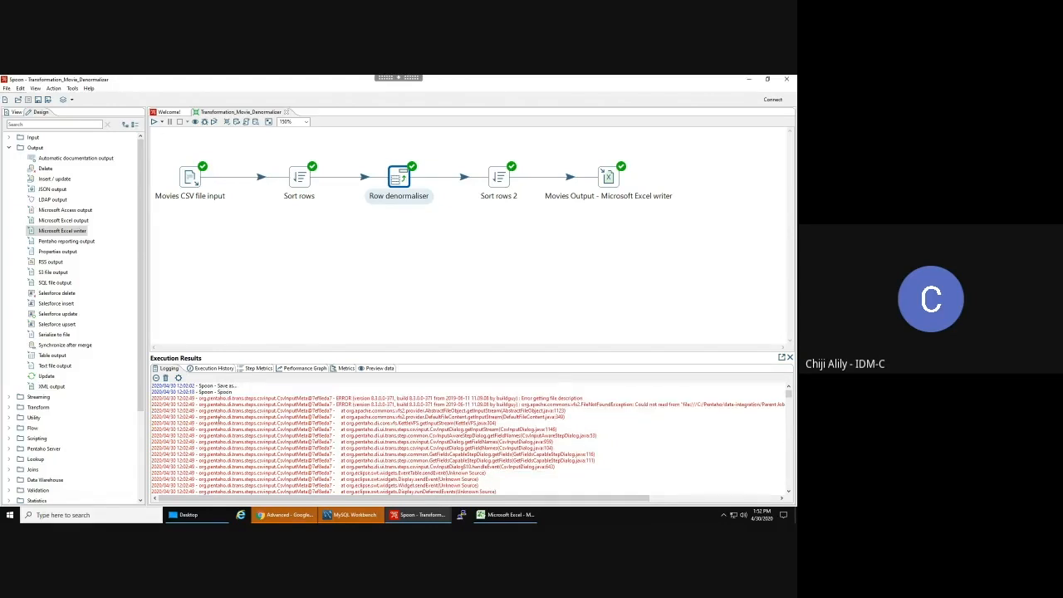
# - Clear the log, rerun Transformation_Movie_Denormalizer with default options, then close its tab
pyautogui.click(166, 379)
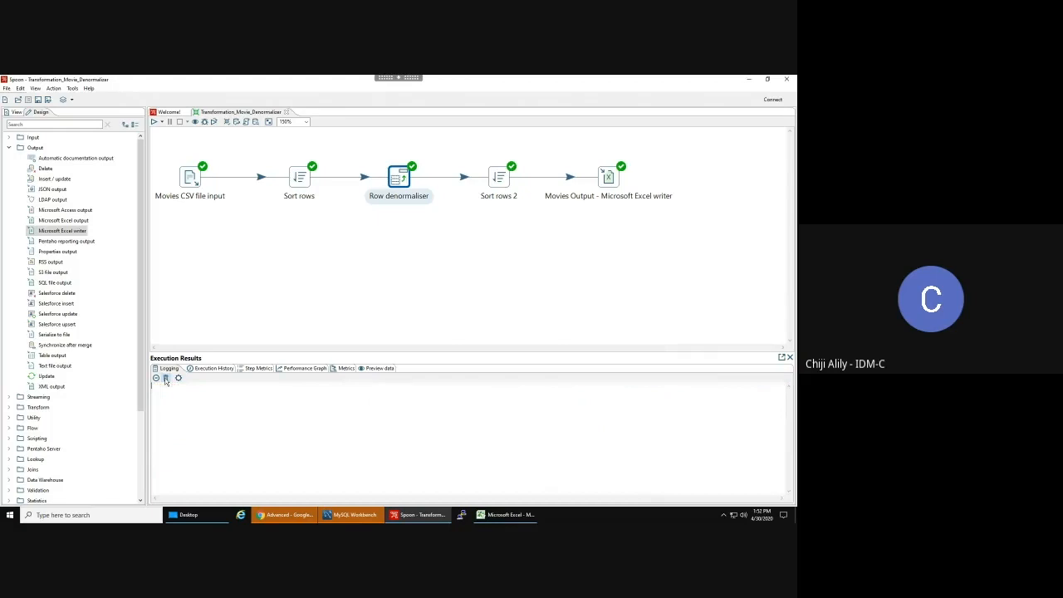
pyautogui.click(154, 122)
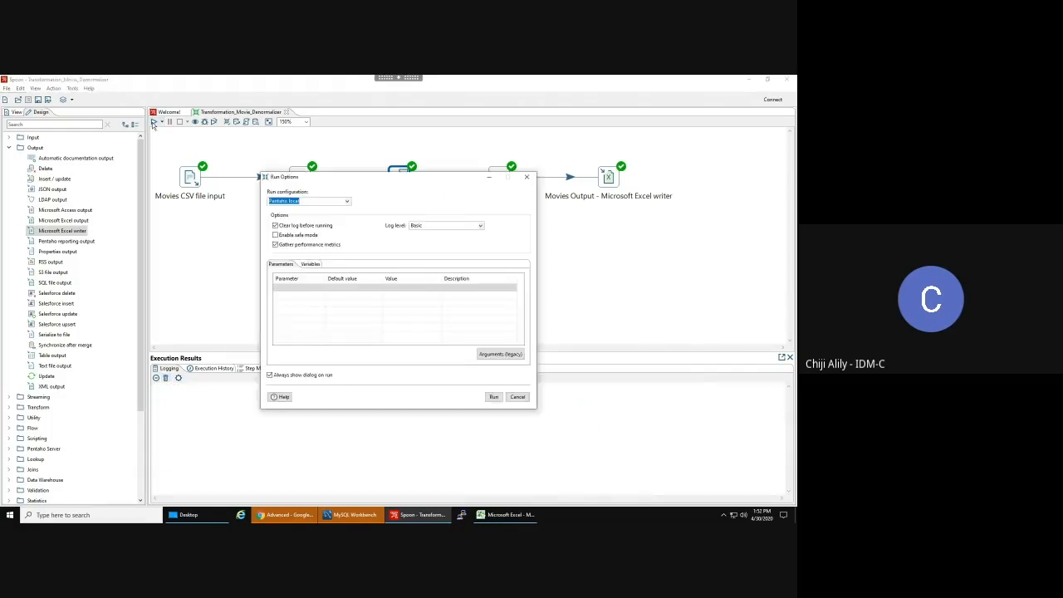
pyautogui.click(494, 398)
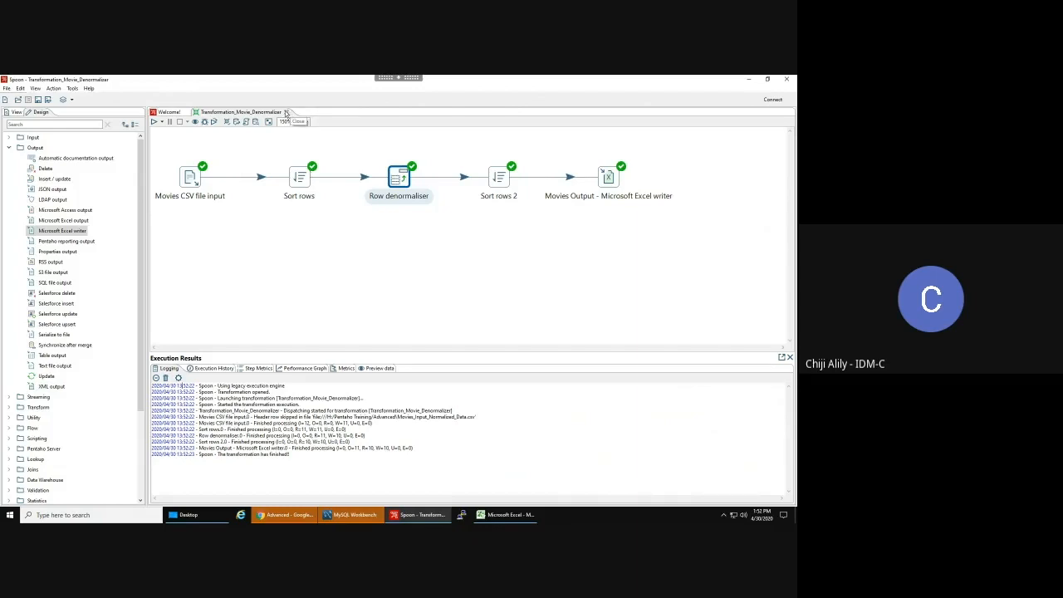
pyautogui.click(286, 112)
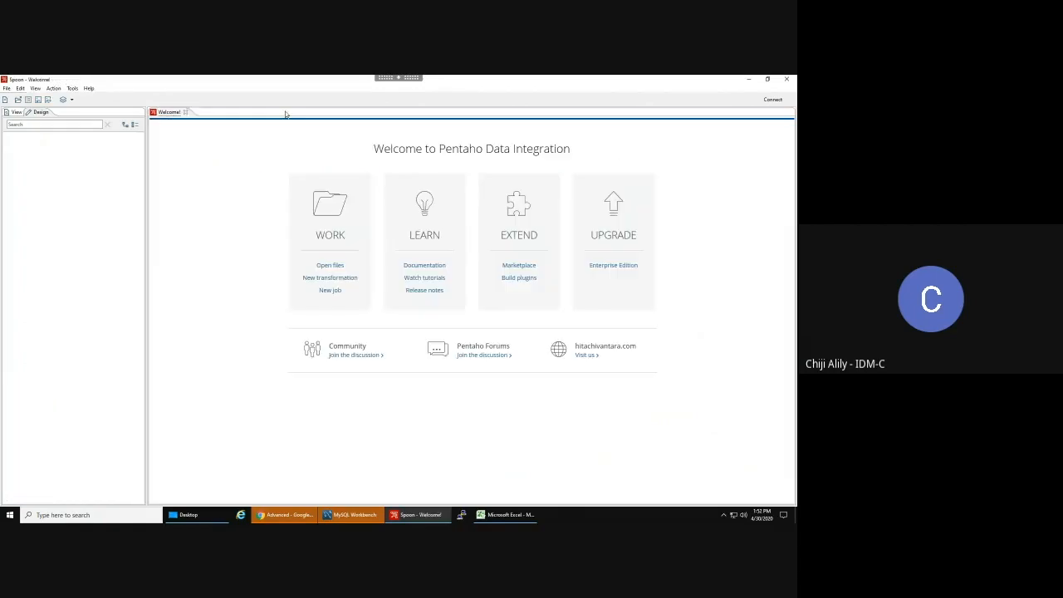
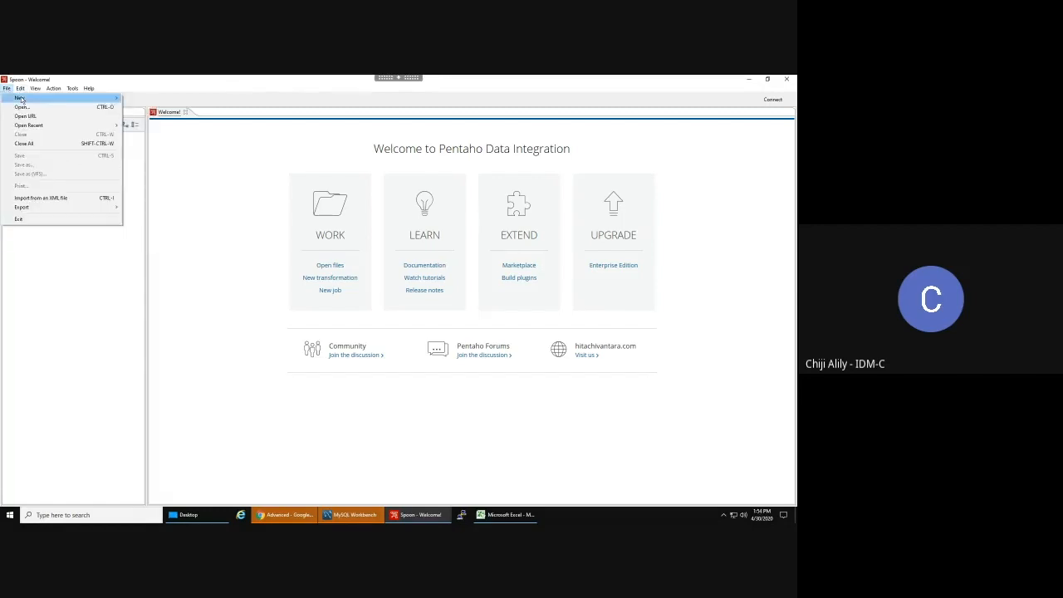
# - Create a new transformation with a CSV file input step, zoomed to 150% and placed upper left
pyautogui.moveTo(42, 99)
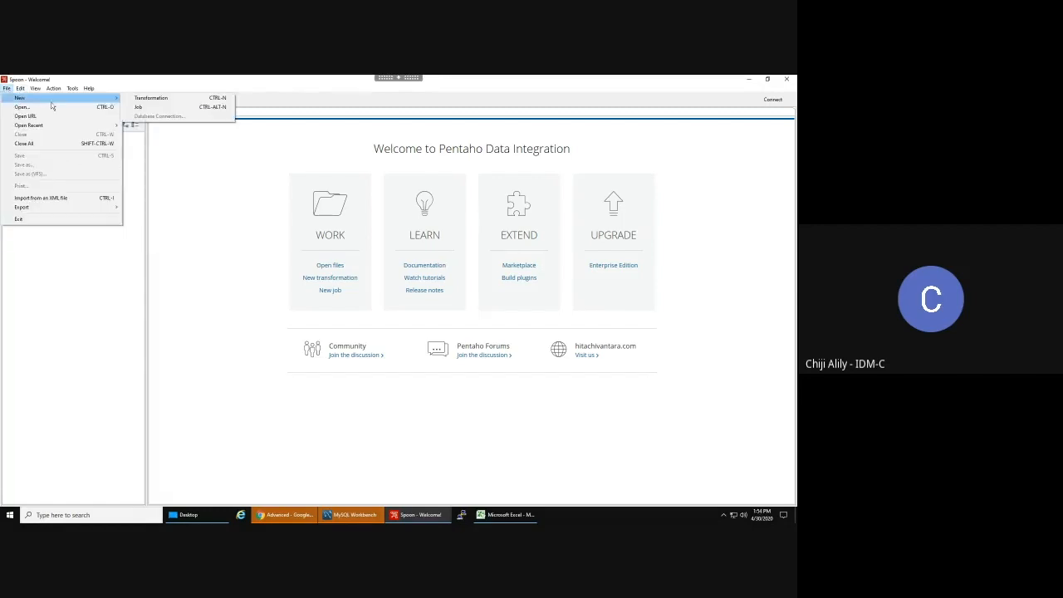
pyautogui.click(151, 100)
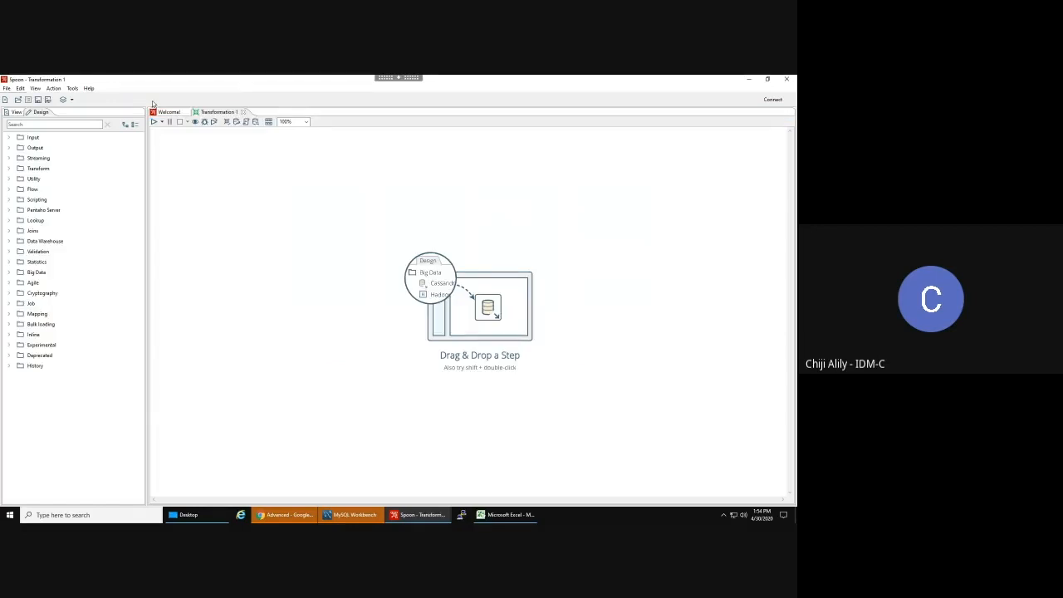
pyautogui.doubleClick(32, 137)
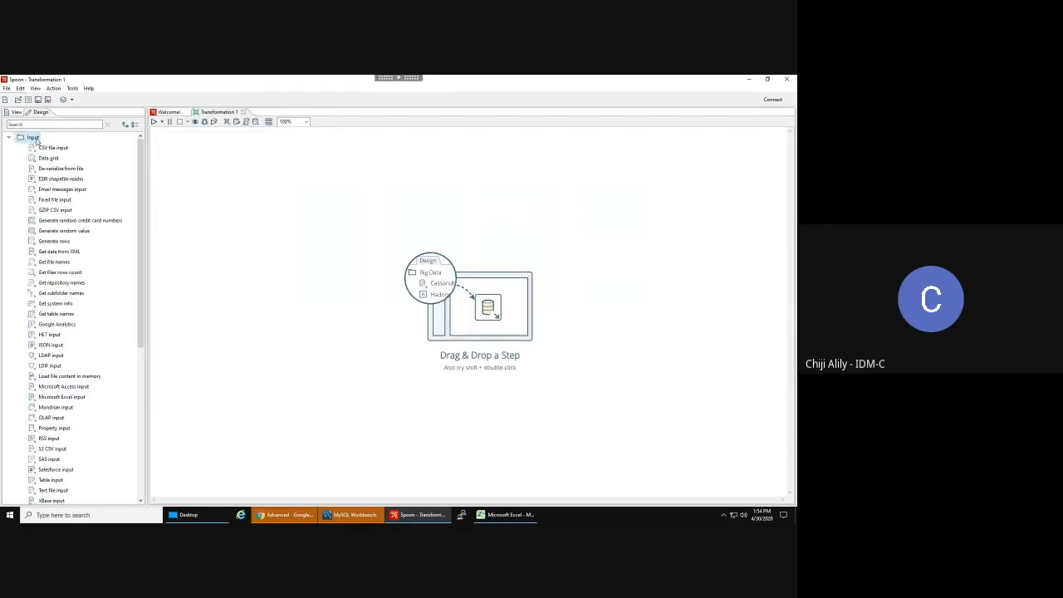
pyautogui.moveTo(45, 150); pyautogui.dragTo(242, 231)
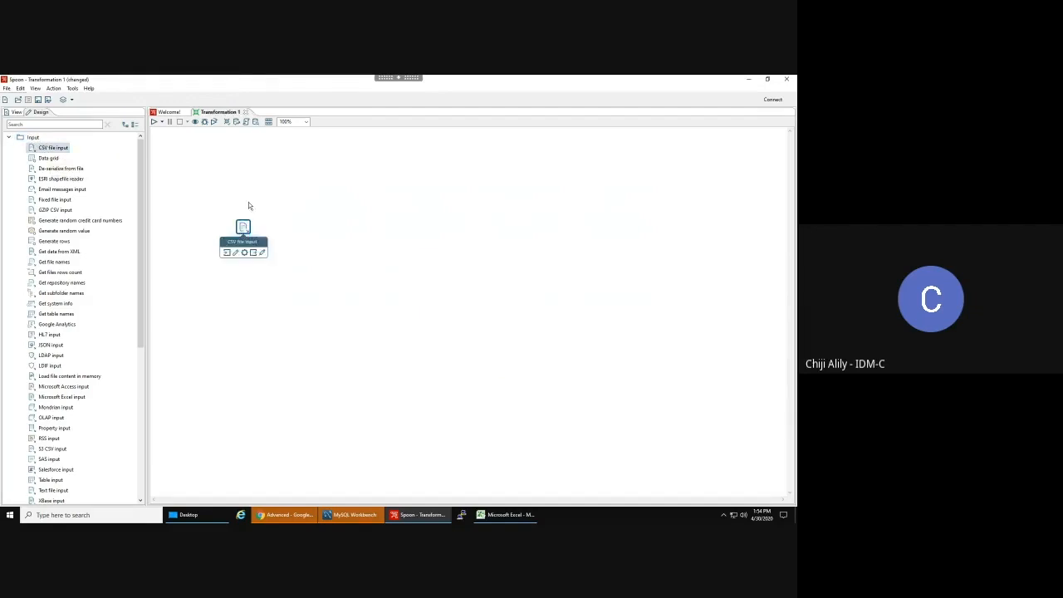
pyautogui.click(306, 123)
pyautogui.click(287, 133)
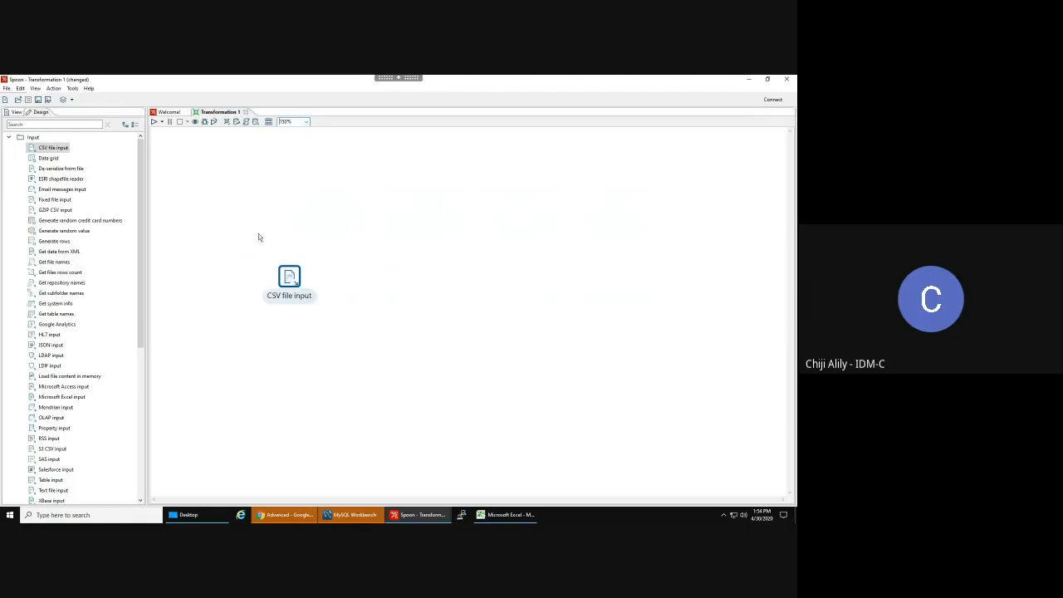
pyautogui.moveTo(290, 279); pyautogui.dragTo(206, 182)
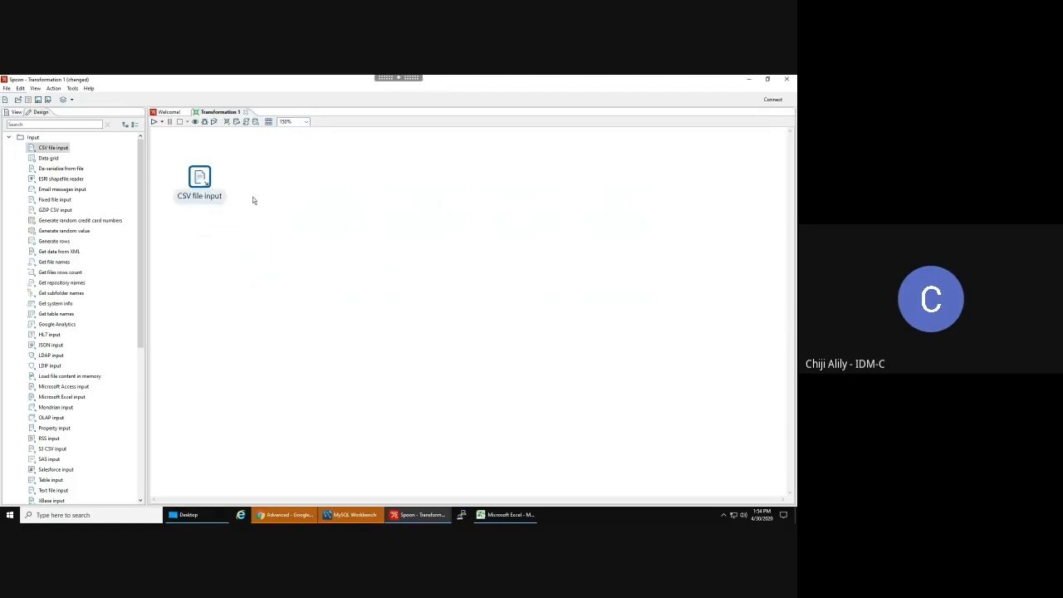
# - Autofit column A in Excel so the full movie titles show in the denormalized sheet
pyautogui.click(520, 515)
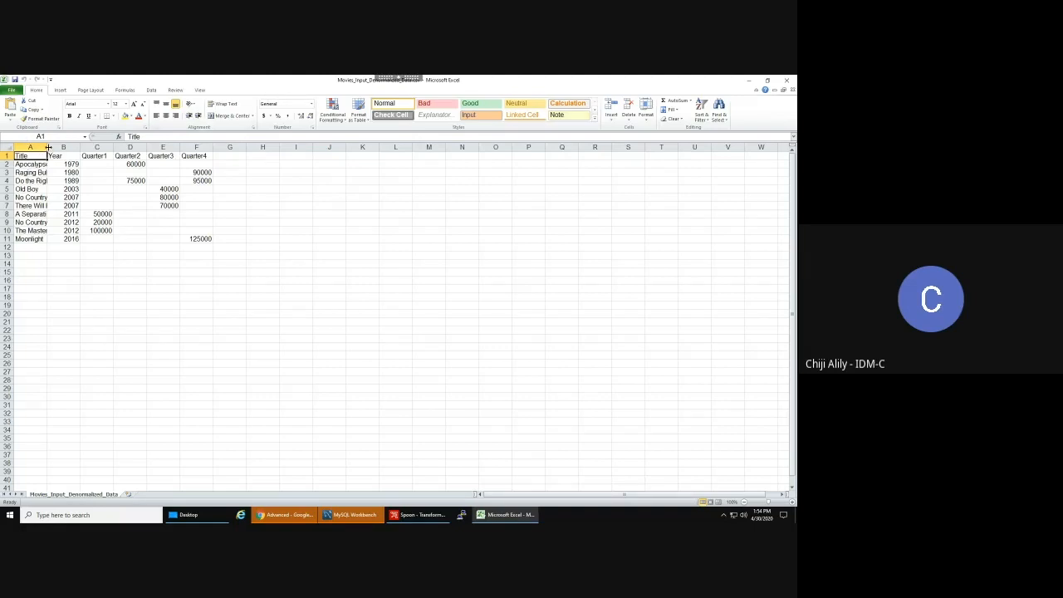
pyautogui.doubleClick(48, 147)
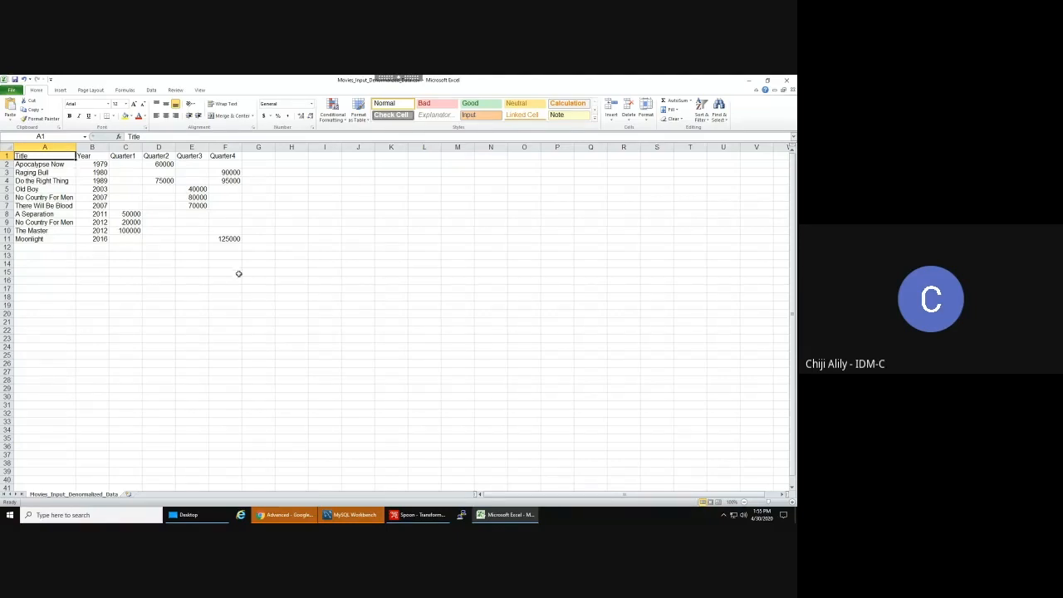
pyautogui.moveTo(414, 516)
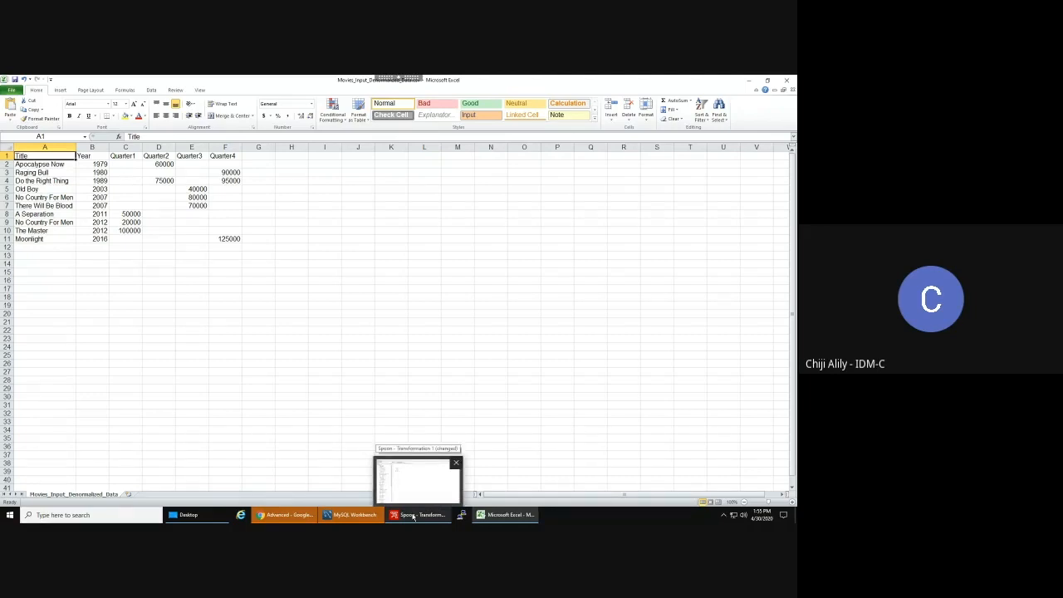
# - Delete the old Transformation_Movie_Normalizer.ktr and save the new transformation as Transformation_Movie_Normalizer
pyautogui.click(414, 516)
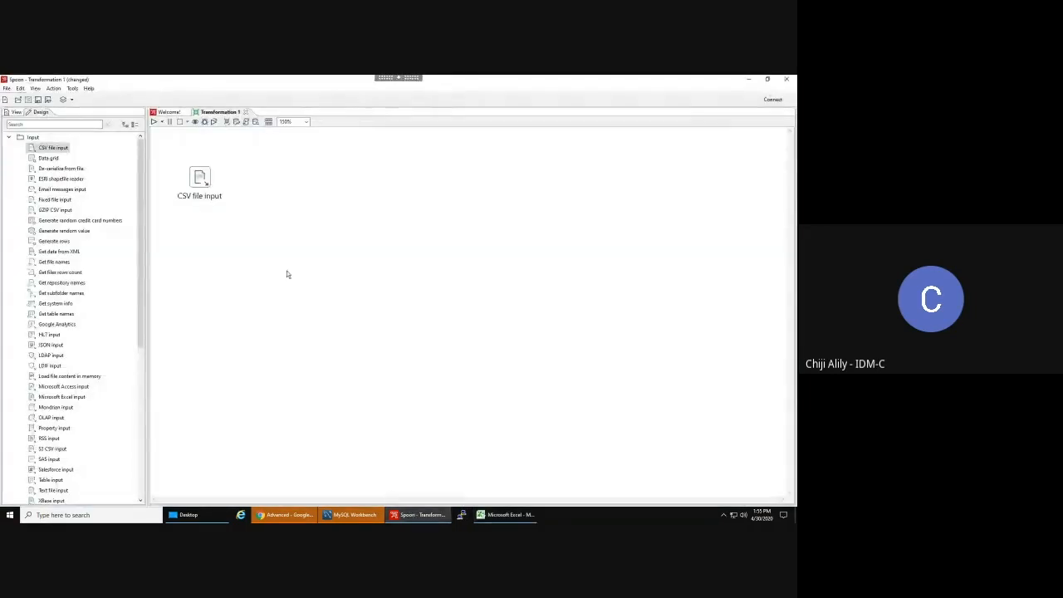
pyautogui.click(6, 88)
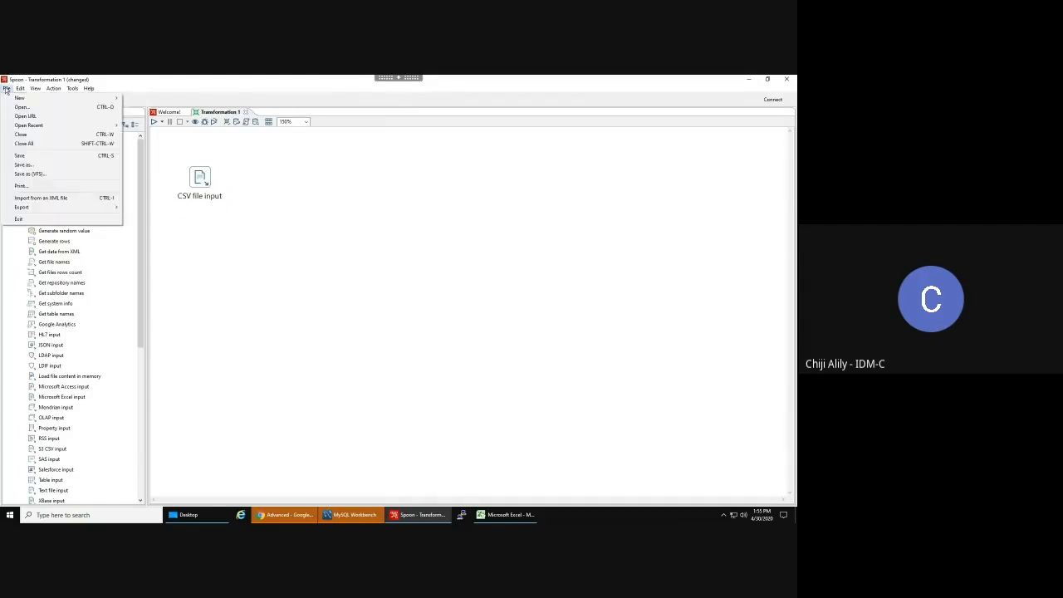
pyautogui.click(43, 165)
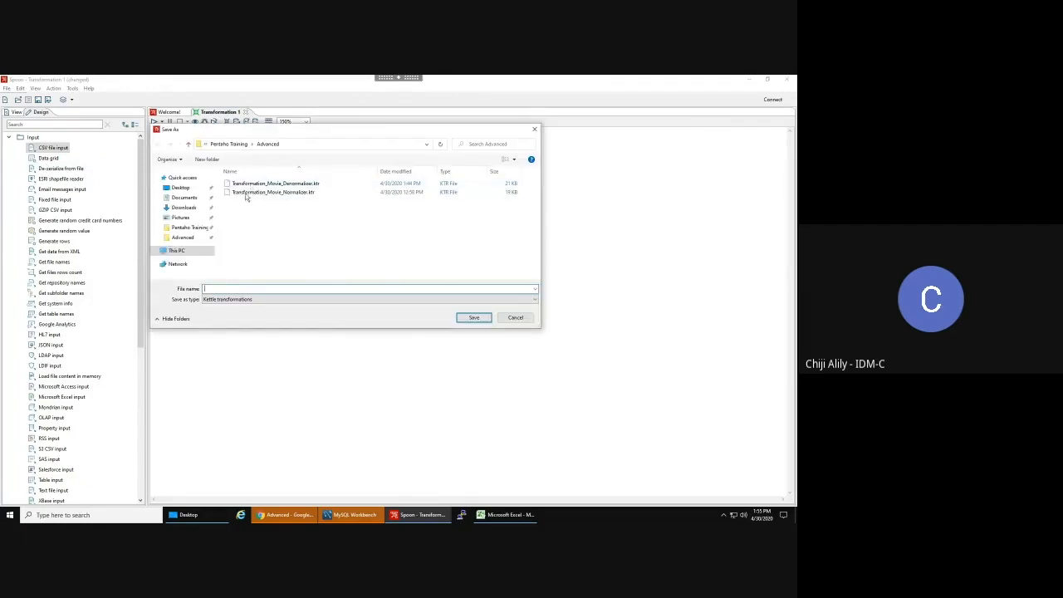
pyautogui.write('Tran')
pyautogui.click(237, 266)
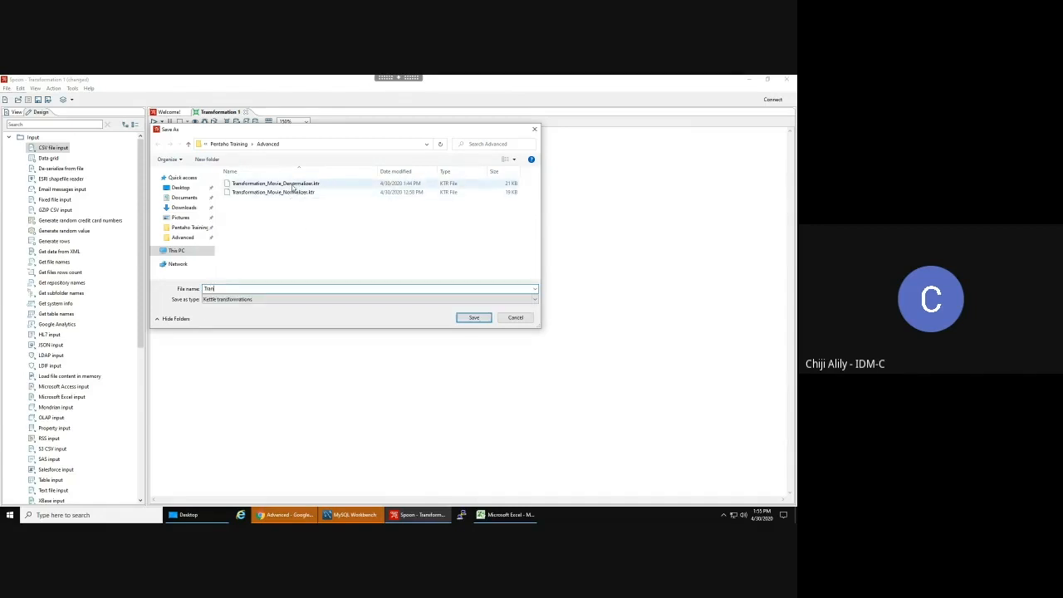
pyautogui.click(290, 193)
pyautogui.press('Delete')
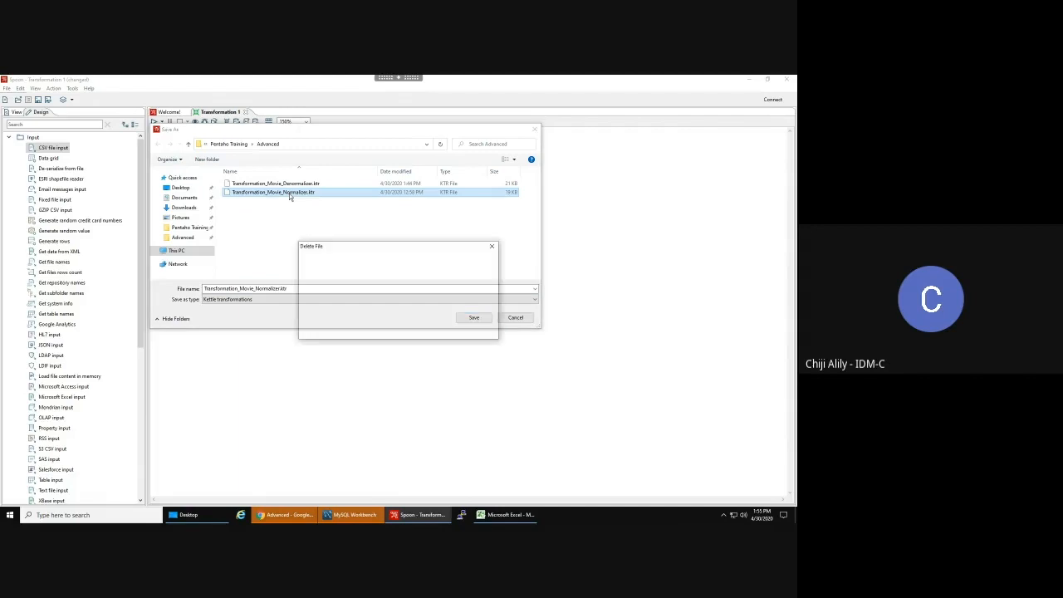
pyautogui.press('Return')
pyautogui.click(291, 290)
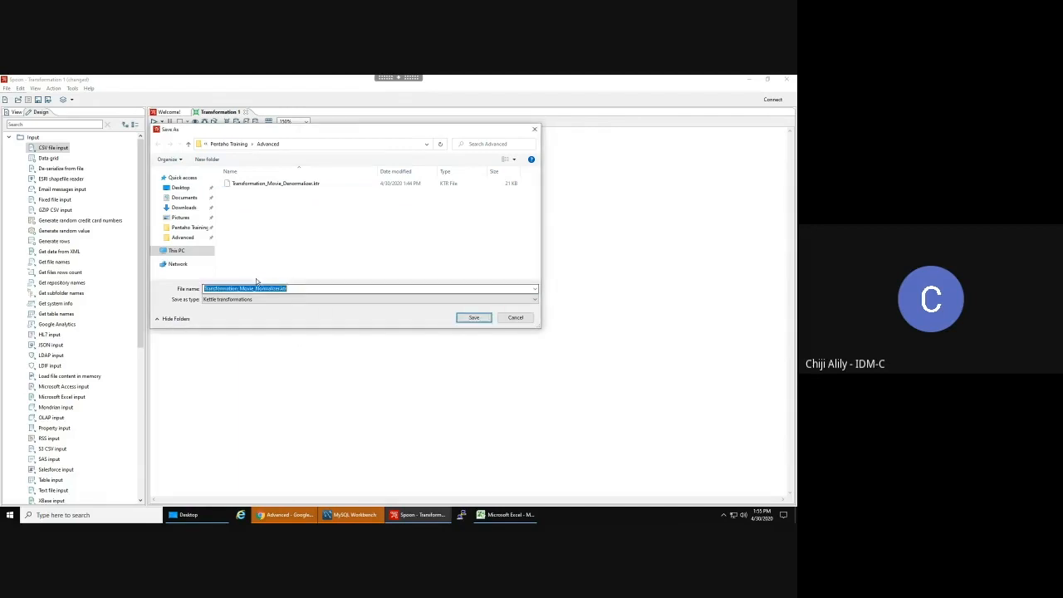
pyautogui.write('Transf')
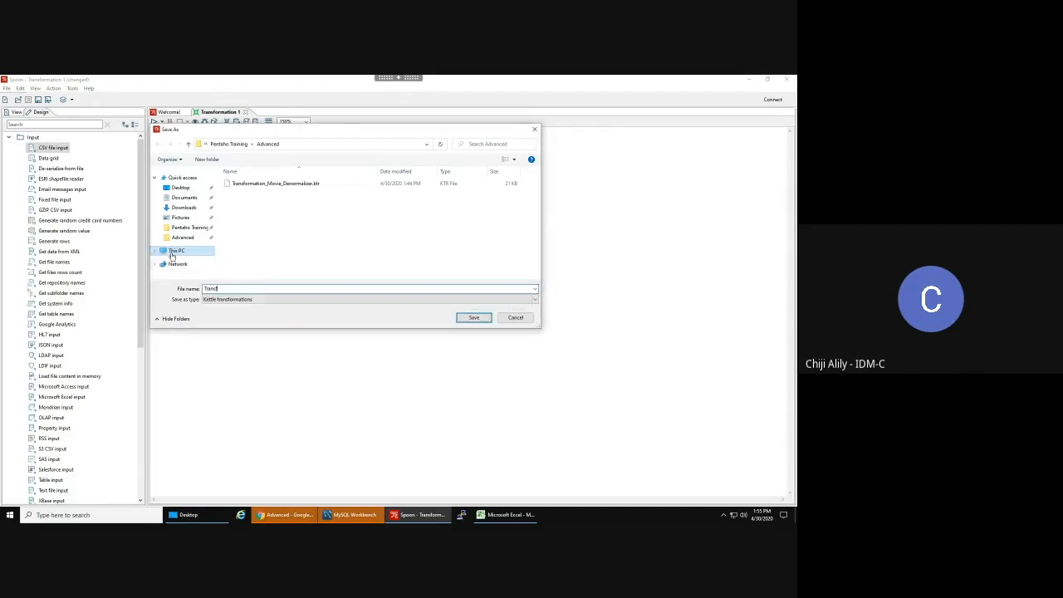
pyautogui.write('ormation_M')
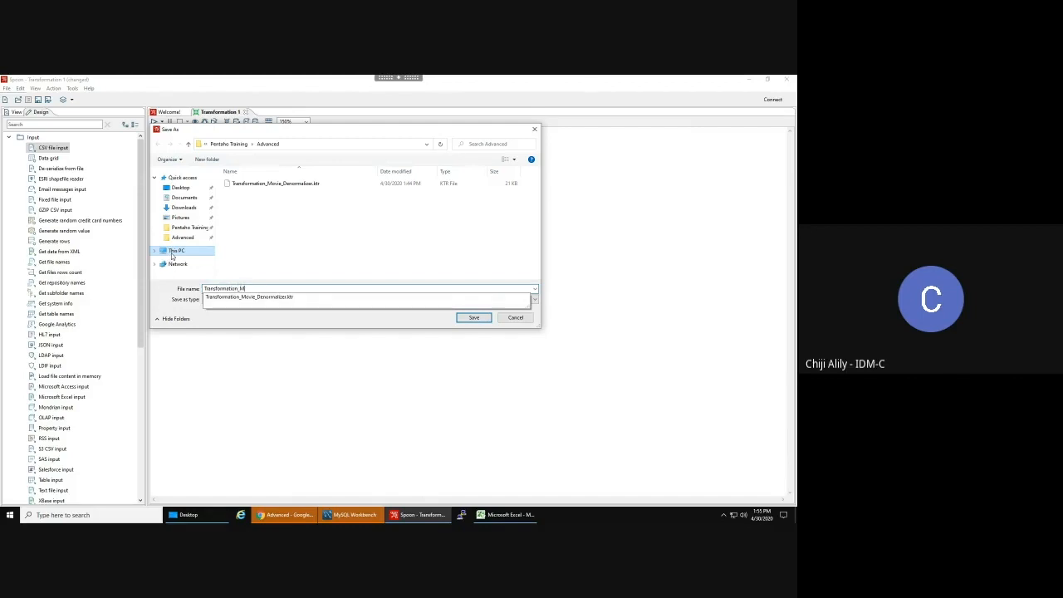
pyautogui.write('ovie_Normalizer')
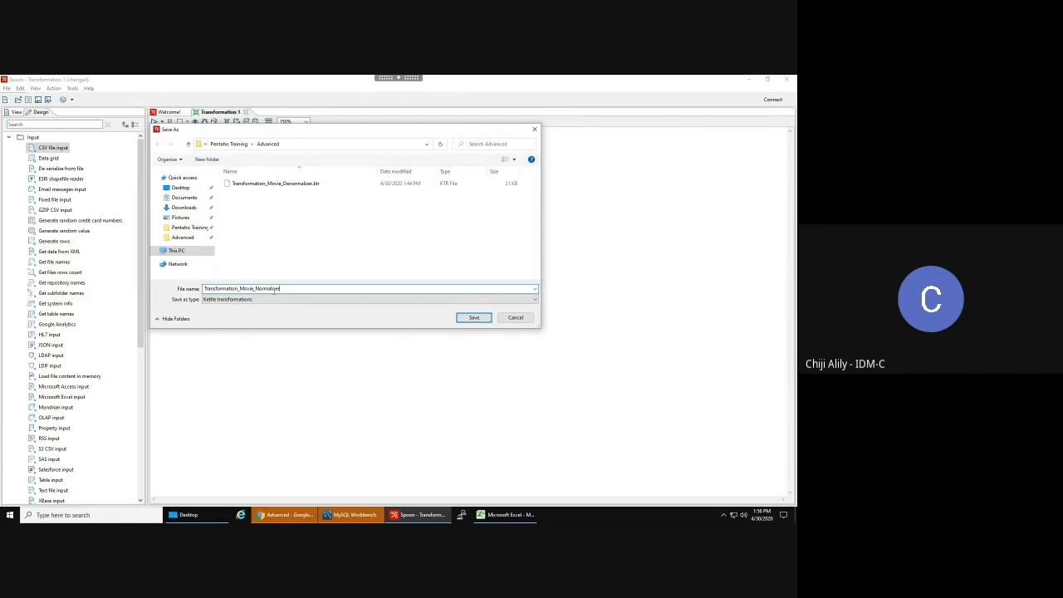
pyautogui.click(470, 319)
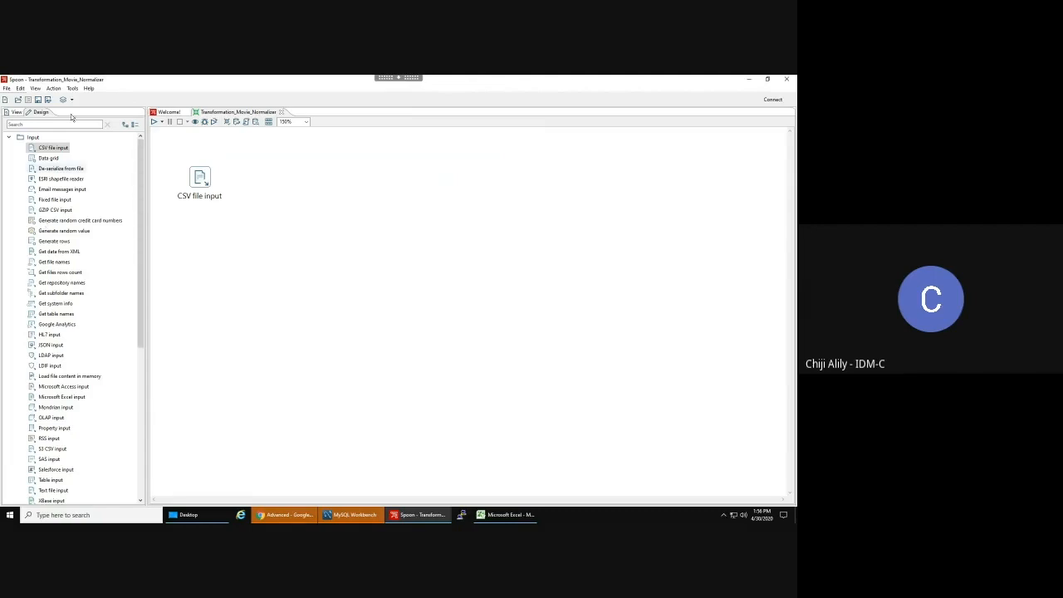
# - Browse to Movies_Input_Denormalized_Data.csv as the CSV file input step's filename
pyautogui.doubleClick(200, 180)
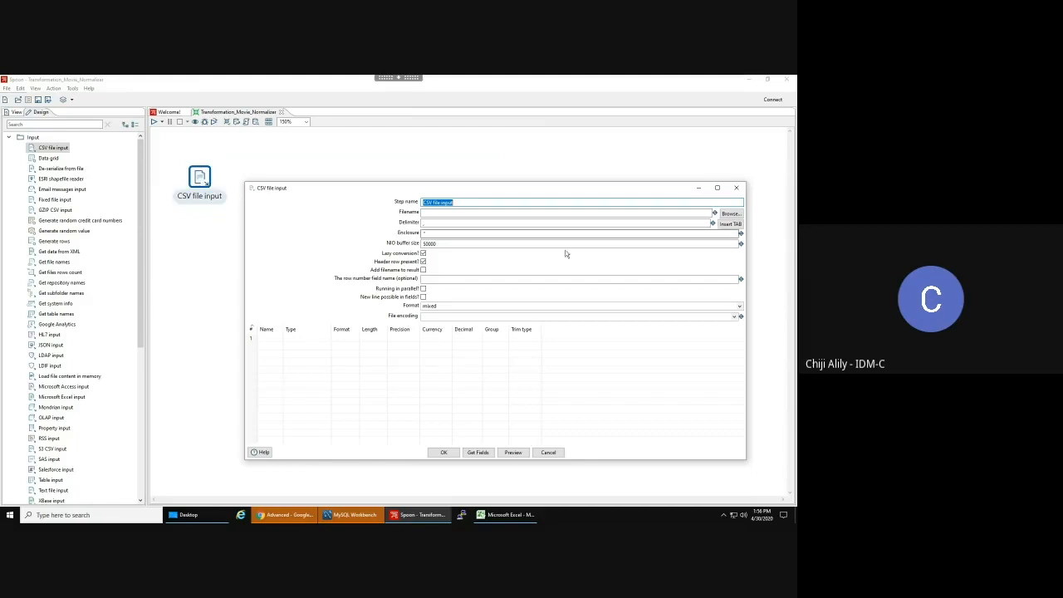
pyautogui.click(678, 212)
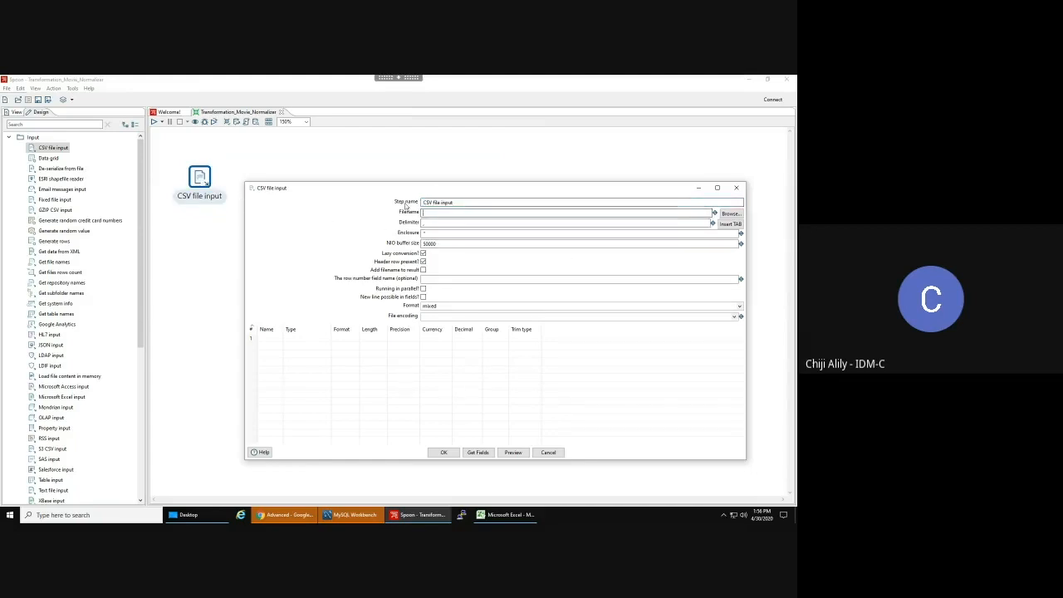
pyautogui.click(729, 214)
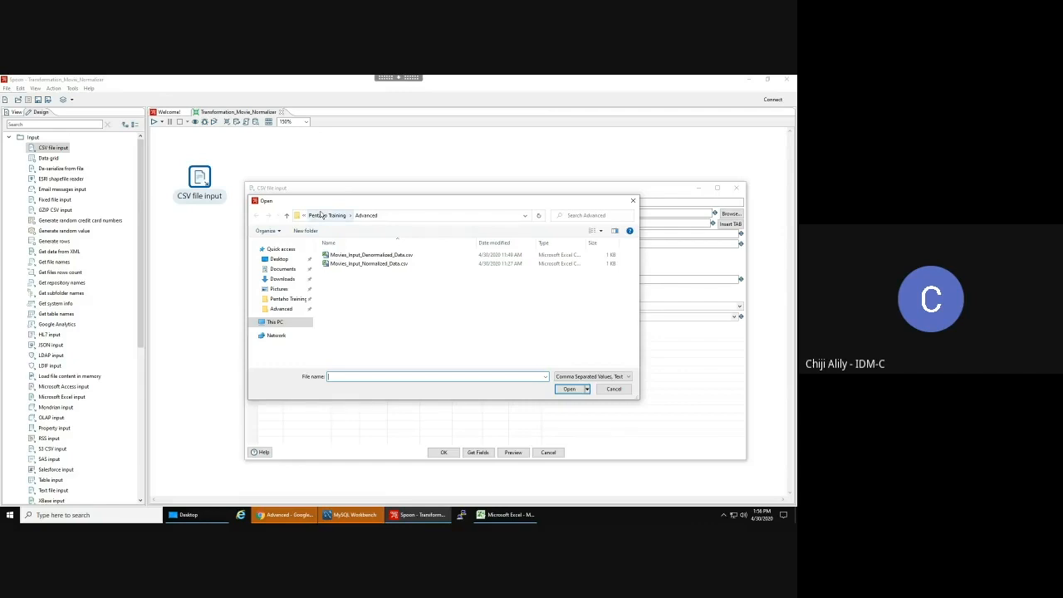
pyautogui.click(348, 256)
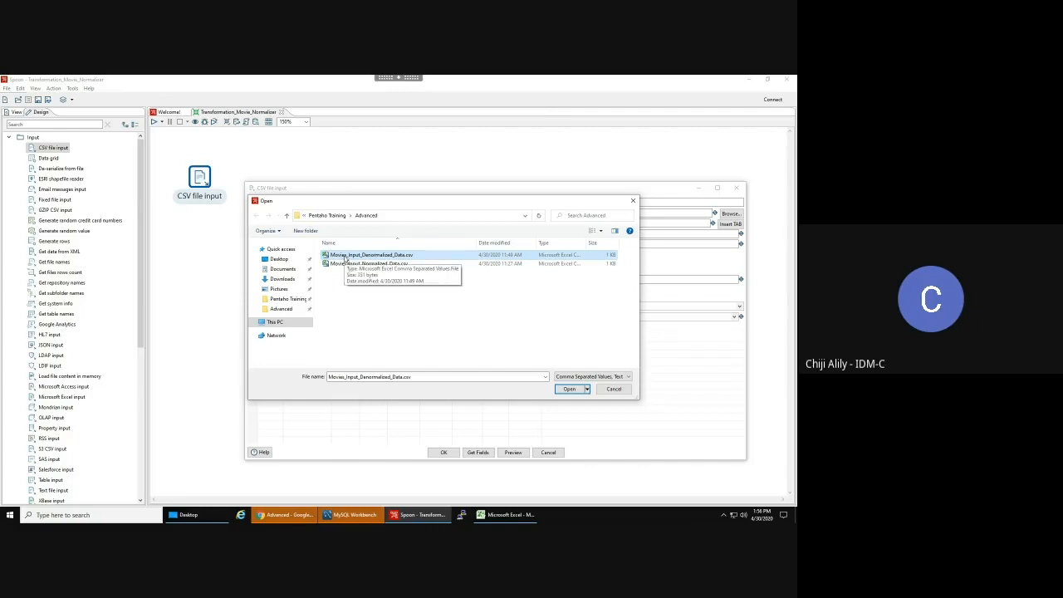
pyautogui.doubleClick(345, 260)
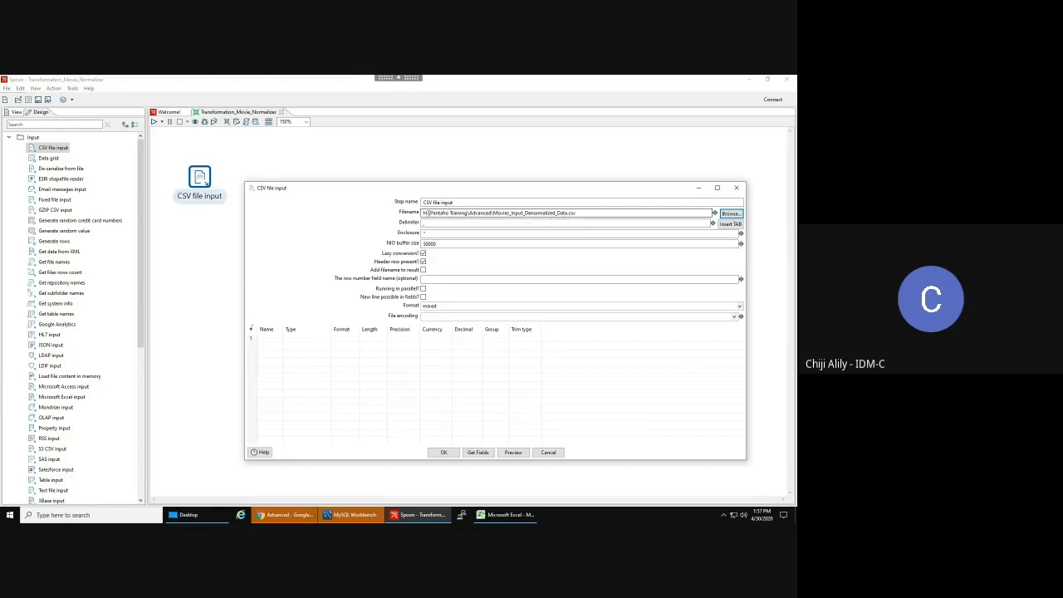
# - Replace the Filename's folder path with the ${Internal.Entry.Current.Directory} variable
pyautogui.doubleClick(492, 213)
pyautogui.hotkey('shift', 'Home')
pyautogui.press('BackSpace')
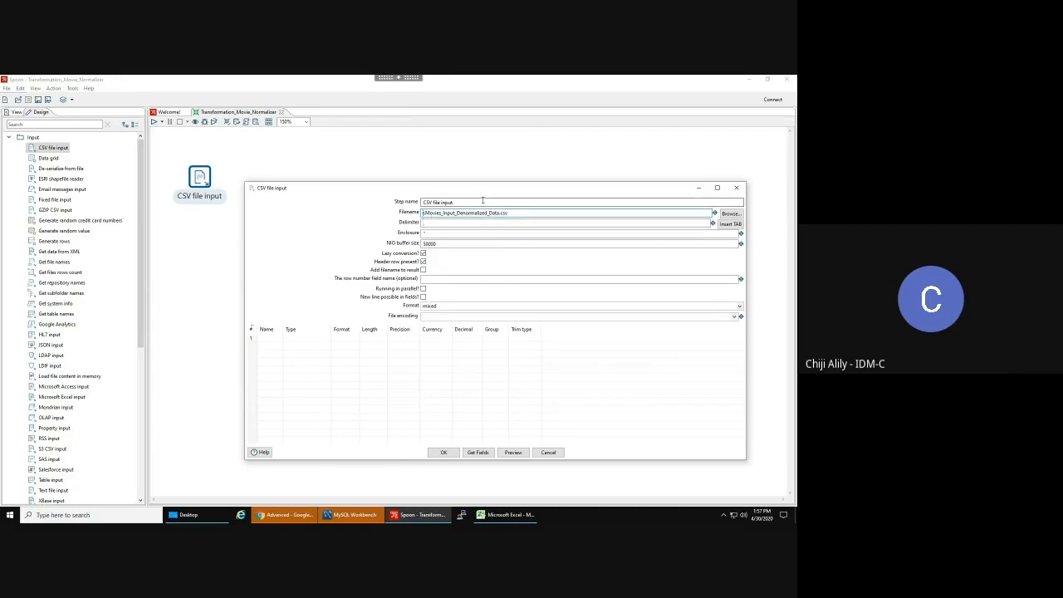
pyautogui.hotkey('ctrl', 'space')
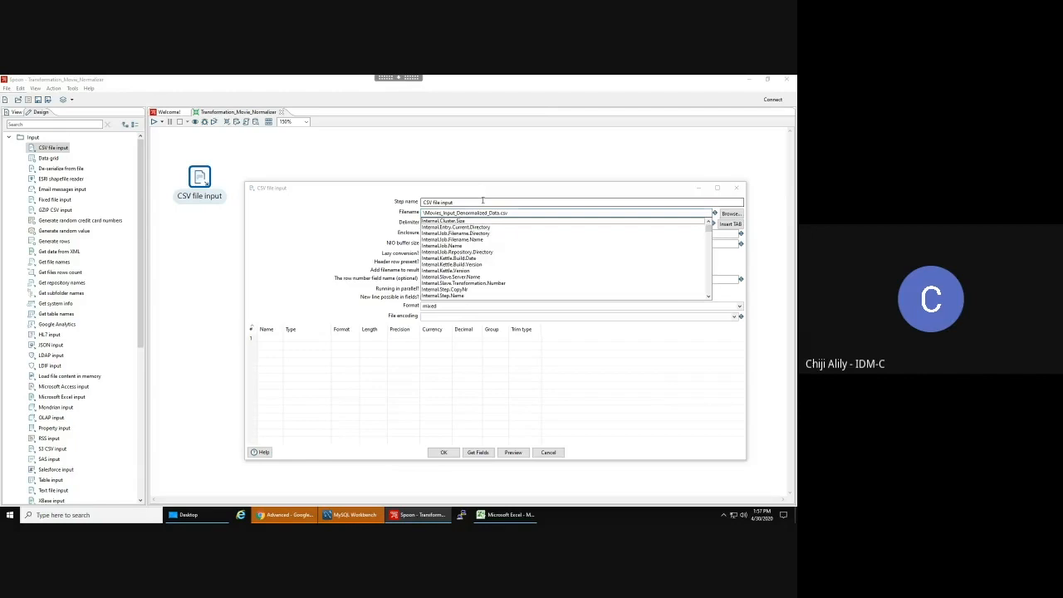
pyautogui.click(449, 229)
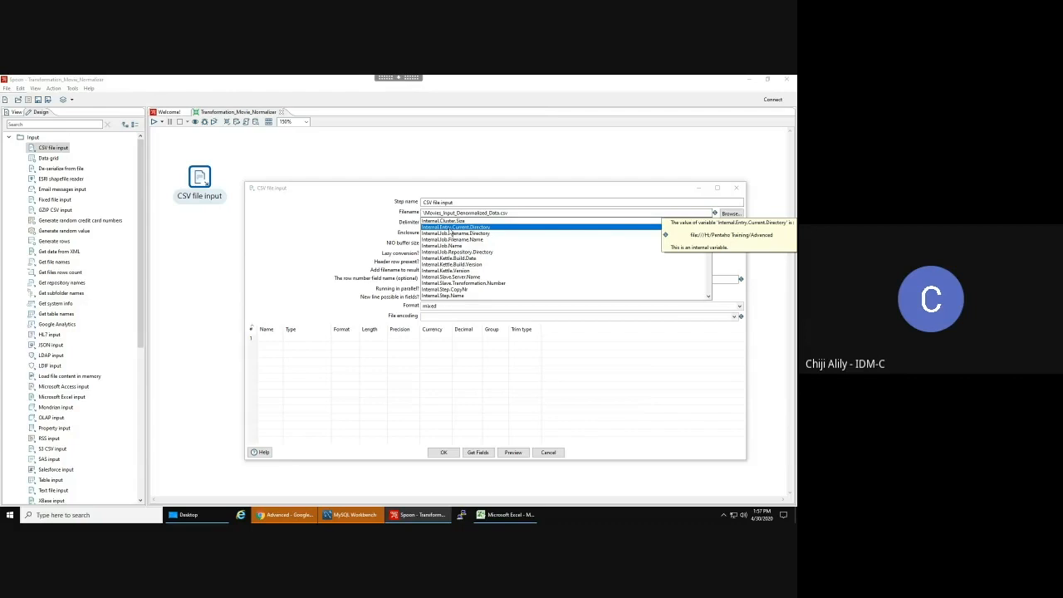
pyautogui.press('Return')
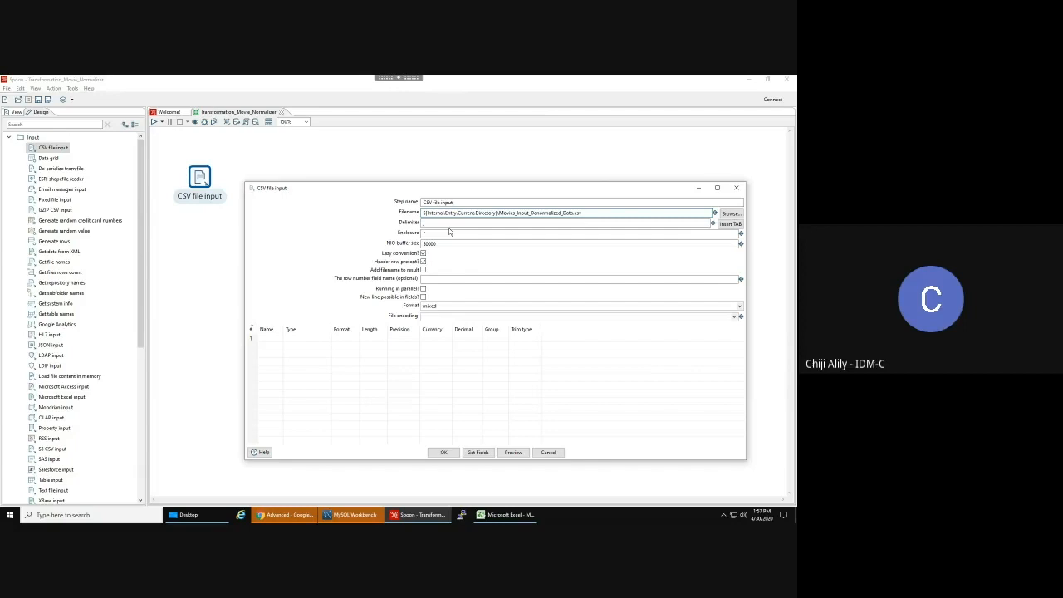
# - Load the CSV fields Title, Year and Quarter1–Quarter4, keeping Year as Integer, then save
pyautogui.click(479, 453)
pyautogui.click(520, 351)
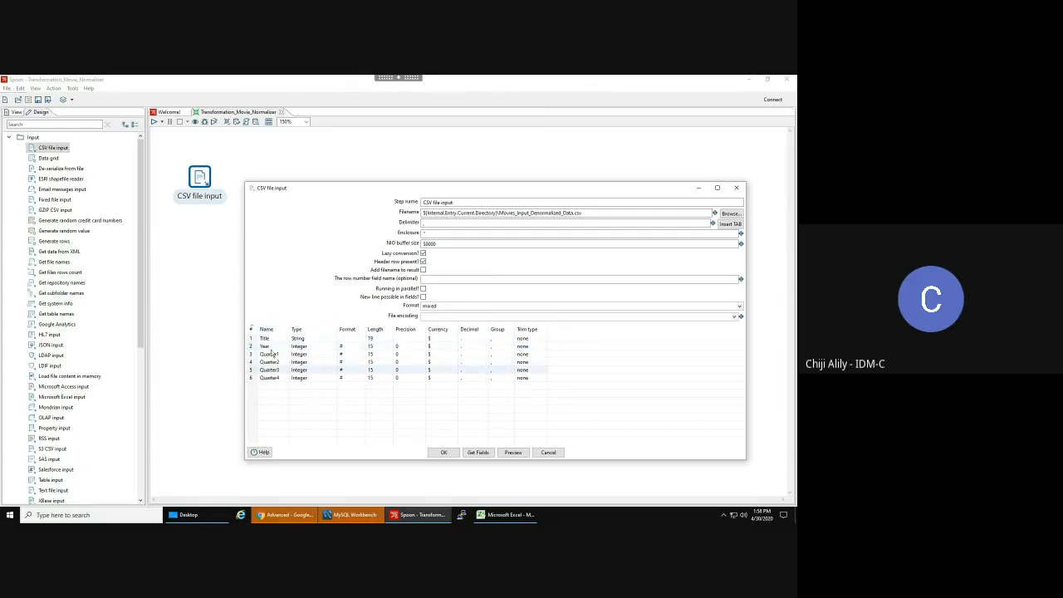
pyautogui.click(334, 349)
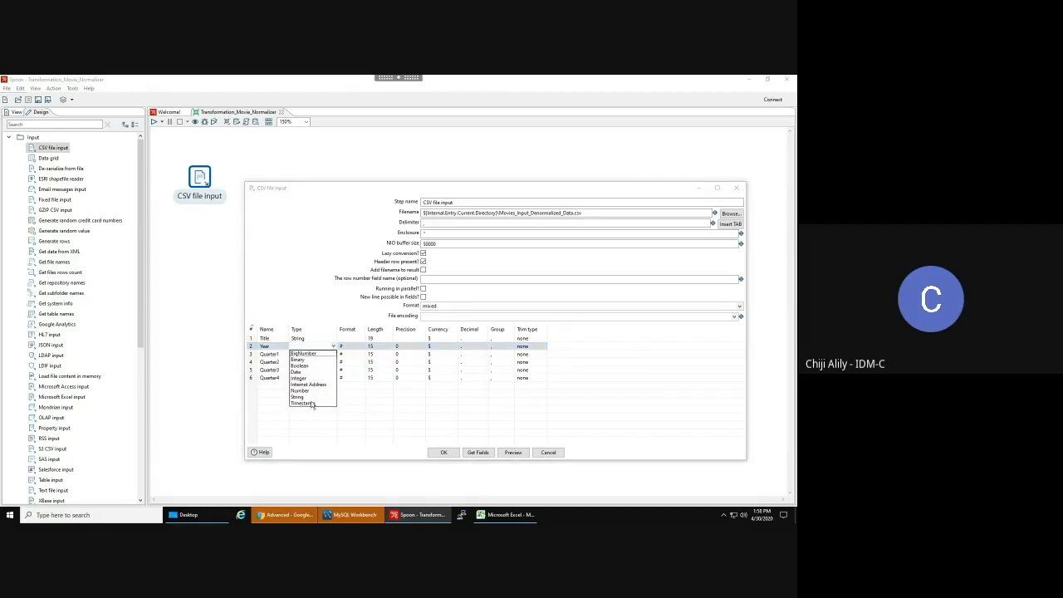
pyautogui.press('Escape')
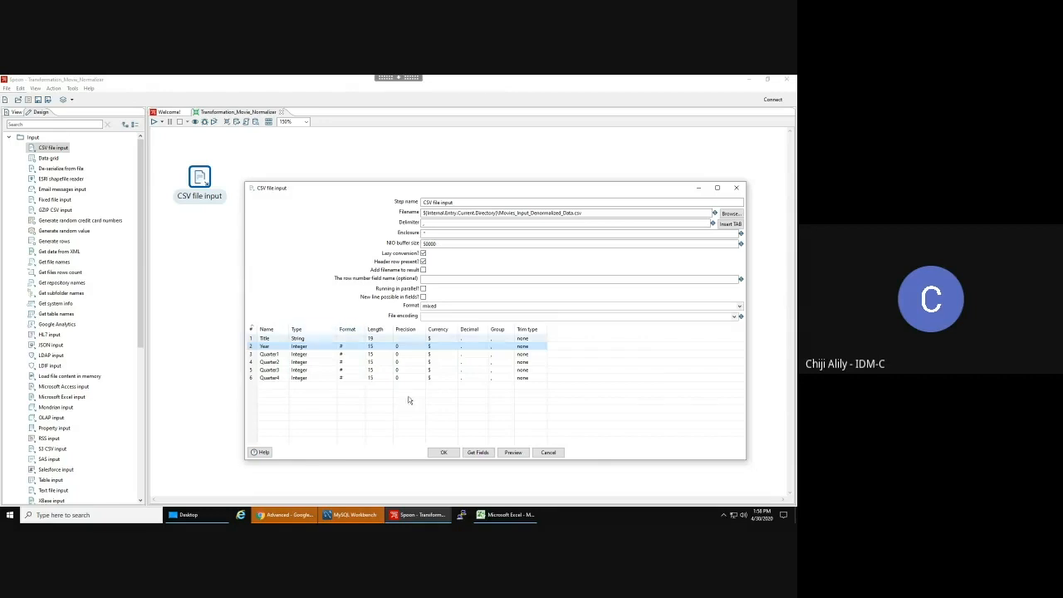
pyautogui.click(441, 453)
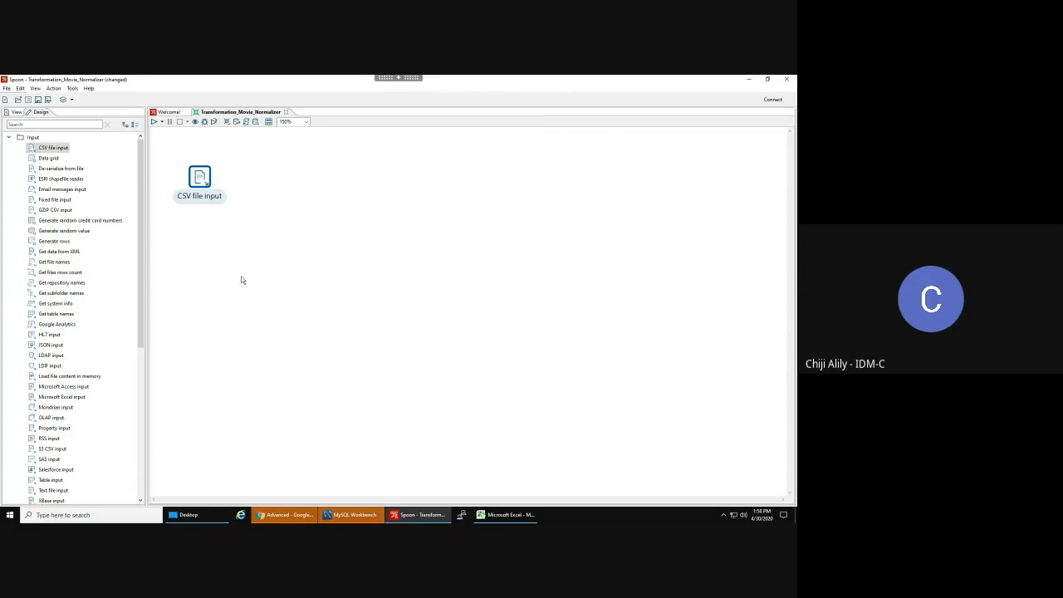
pyautogui.hotkey('ctrl', 's')
# - Rename the CSV step to 'Movies CSV file input' and save the transformation
pyautogui.doubleClick(200, 177)
pyautogui.click(424, 202)
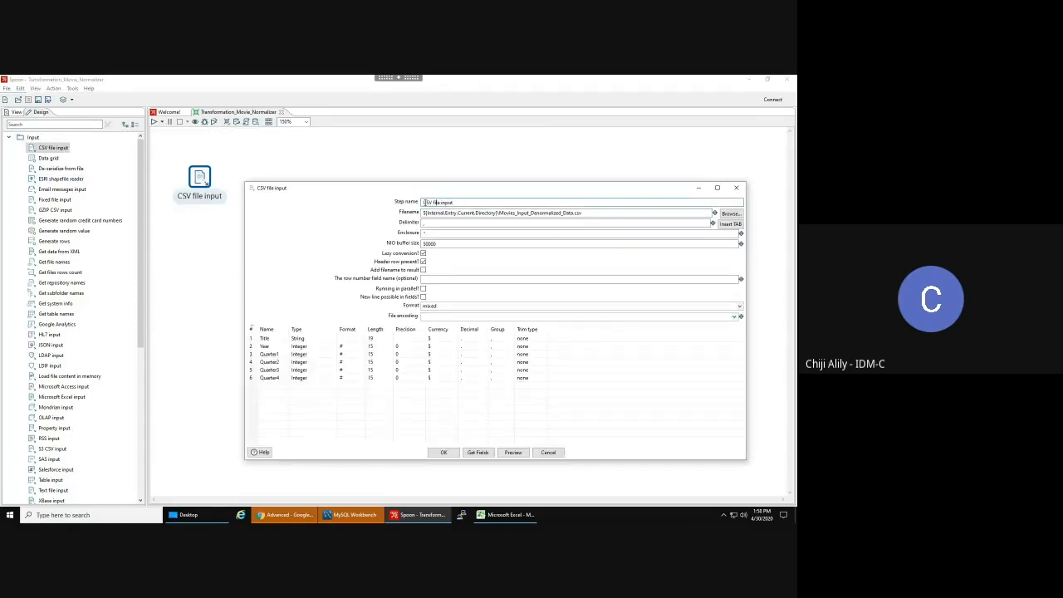
pyautogui.write('Movies Input -')
pyautogui.press('BackSpace')
pyautogui.press('BackSpace')
pyautogui.press('BackSpace')
pyautogui.press('BackSpace')
pyautogui.press('BackSpace')
pyautogui.press('BackSpace')
pyautogui.press('BackSpace')
pyautogui.press('BackSpace')
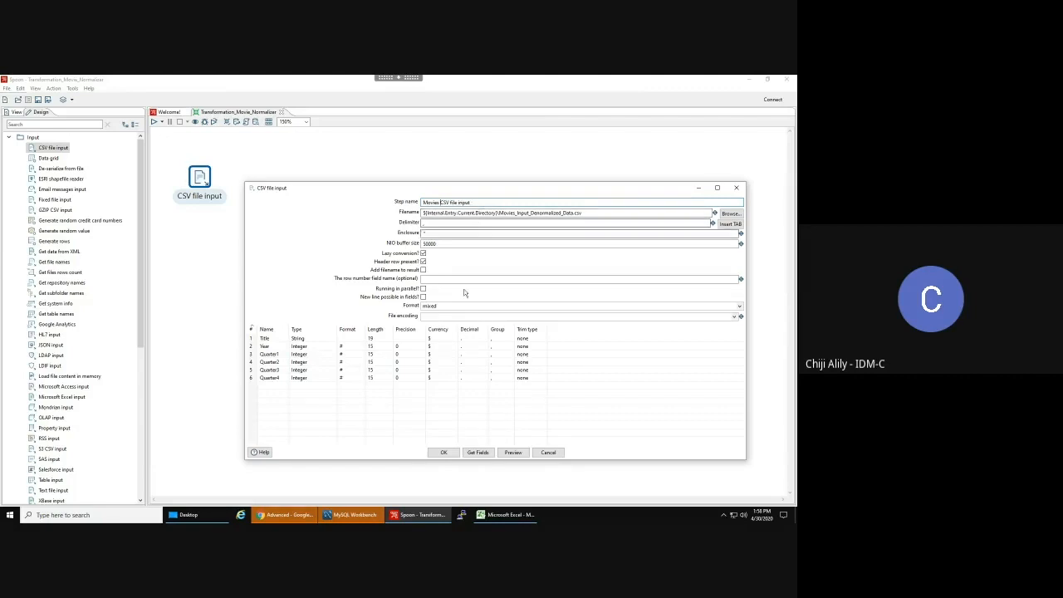
pyautogui.click(444, 452)
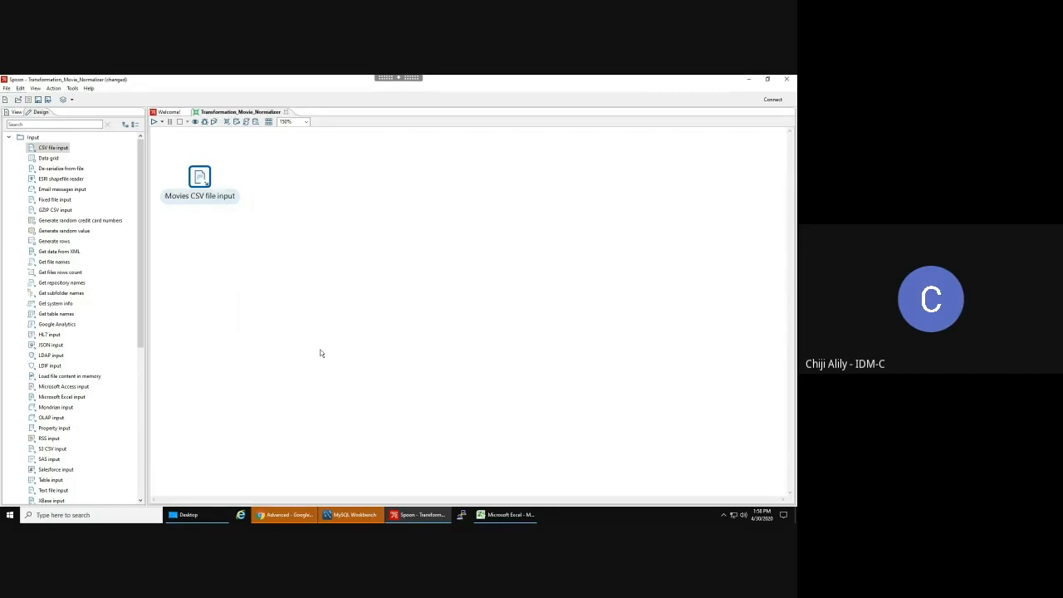
pyautogui.hotkey('ctrl', 's')
pyautogui.click(45, 124)
# - Add a Row normaliser after Movies CSV file input via a Main output hop and open it
pyautogui.write('row n')
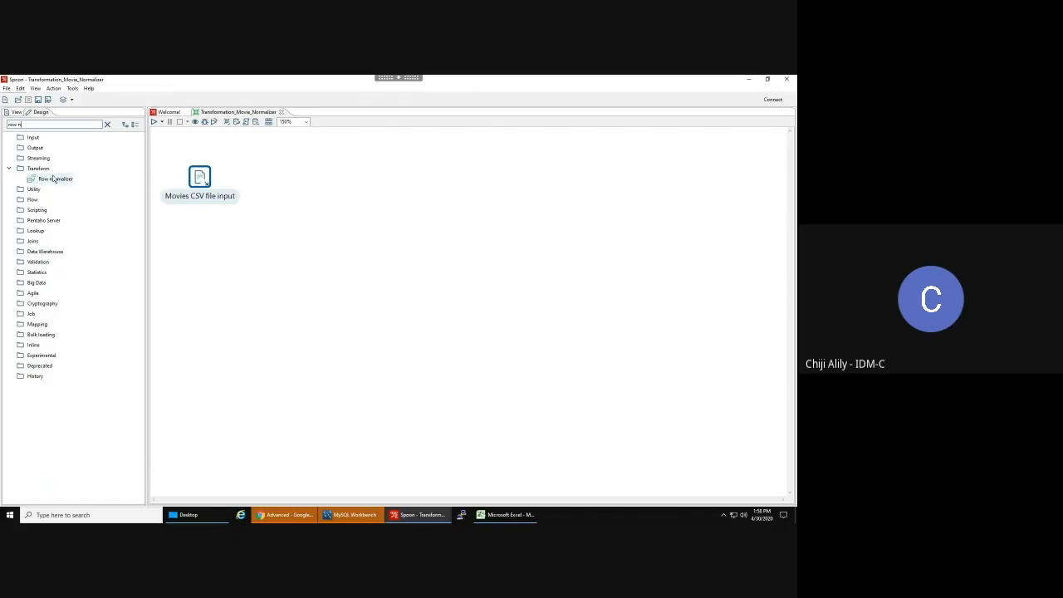
pyautogui.moveTo(53, 179); pyautogui.dragTo(335, 183)
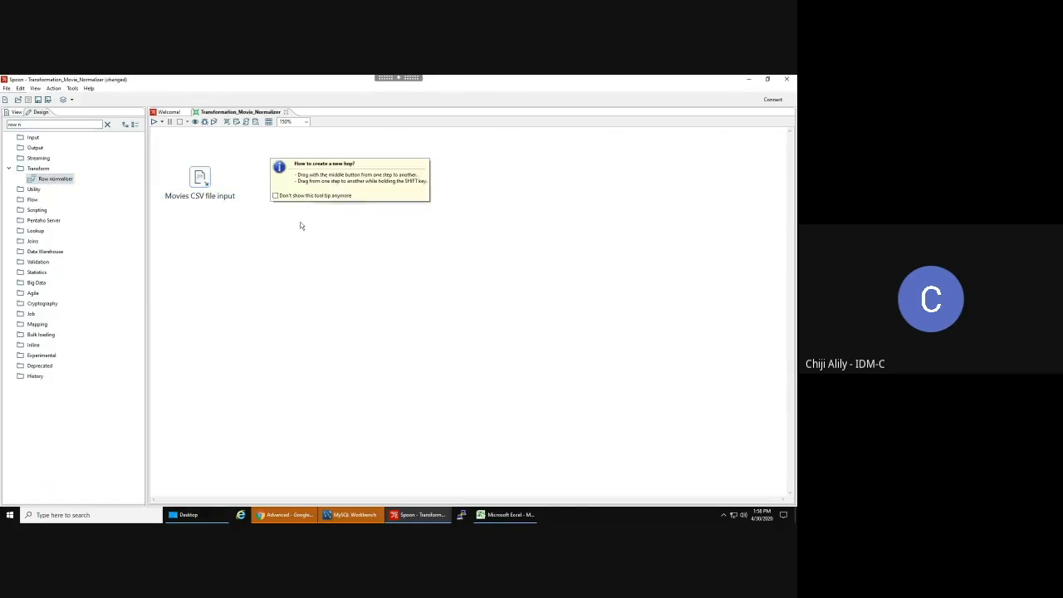
pyautogui.moveTo(203, 185)
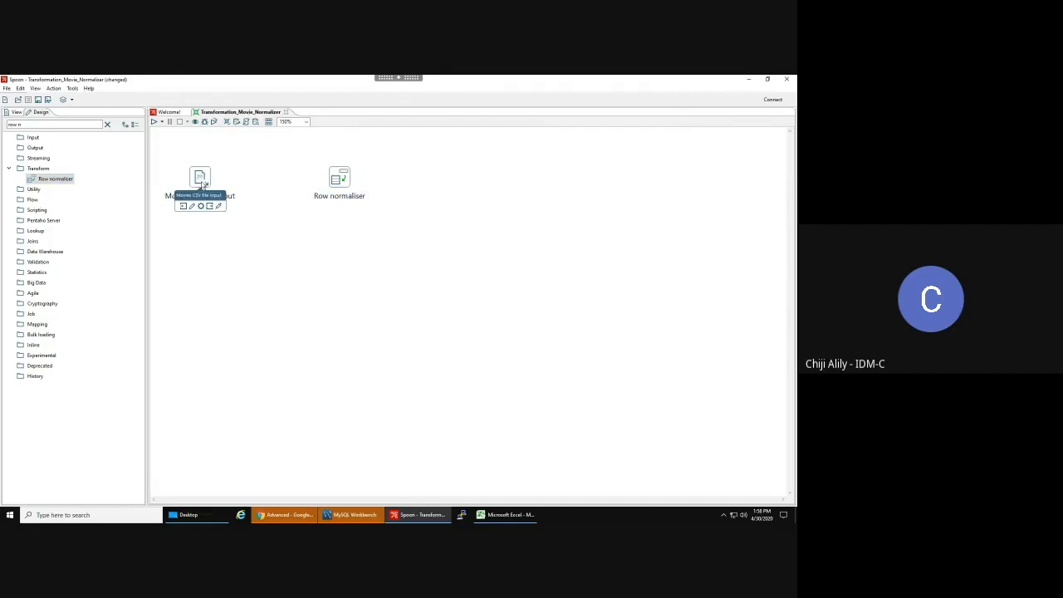
pyautogui.moveTo(203, 184); pyautogui.dragTo(337, 184)
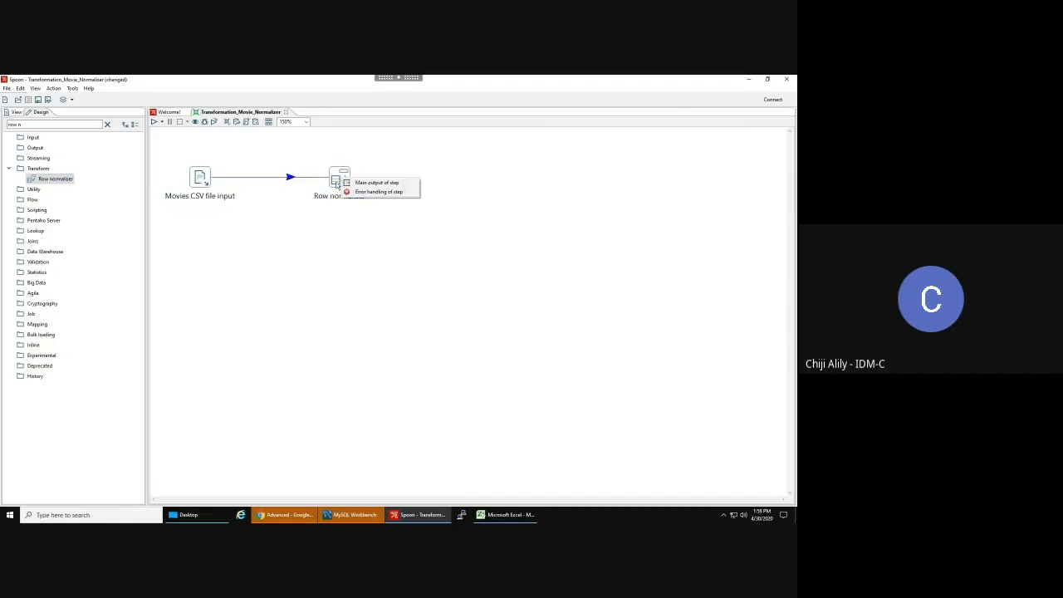
pyautogui.click(366, 183)
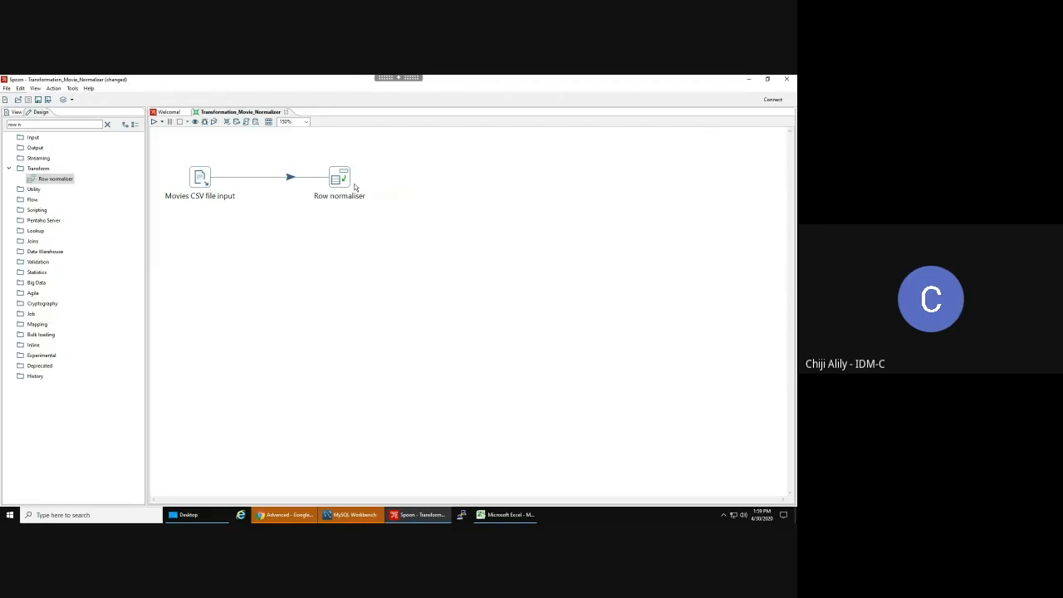
pyautogui.hotkey('ctrl', 'z')
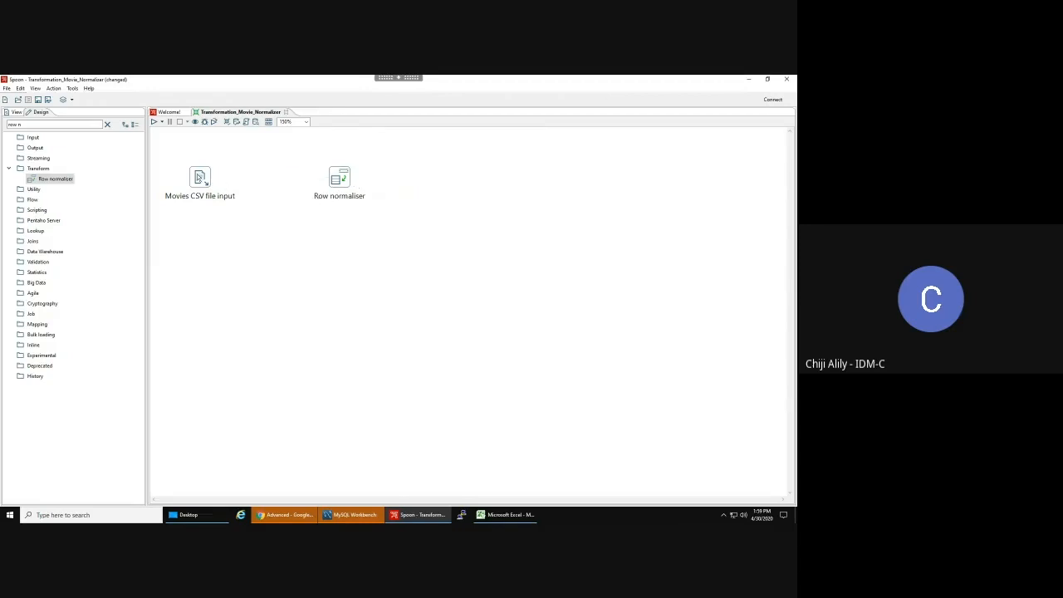
pyautogui.moveTo(208, 178); pyautogui.dragTo(338, 181)
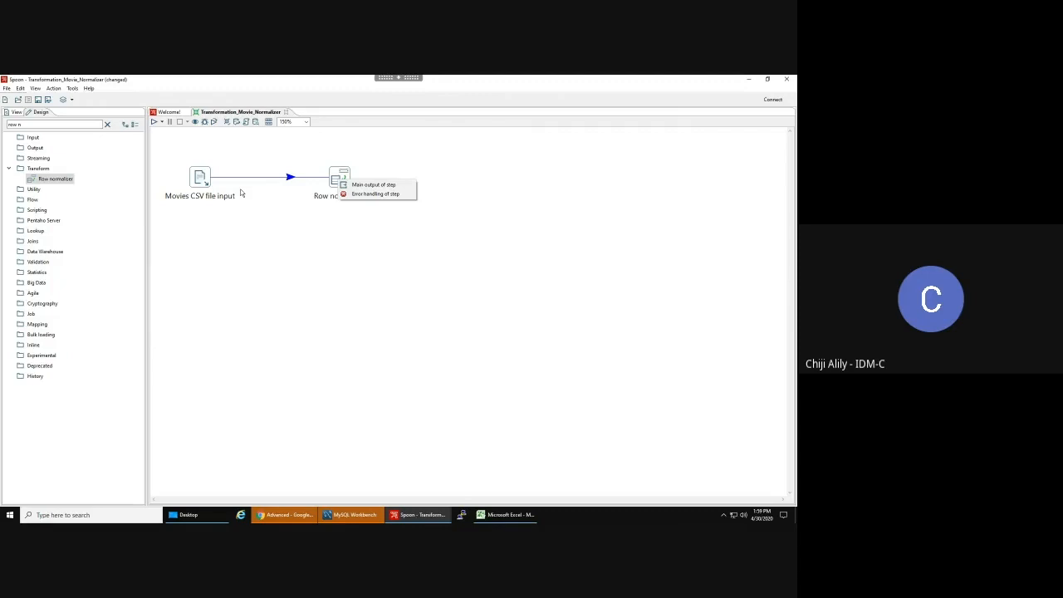
pyautogui.click(358, 189)
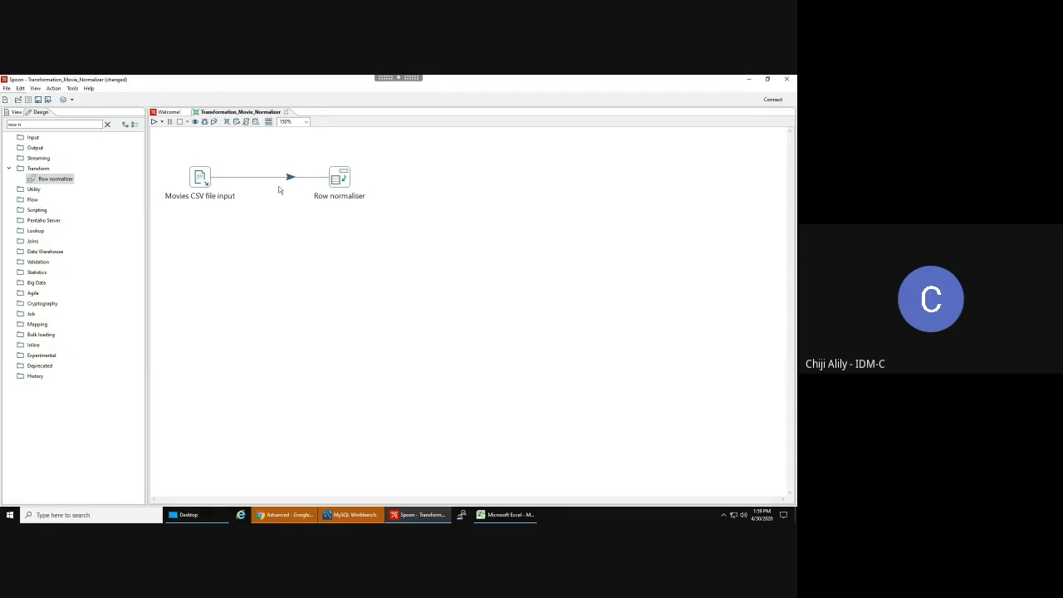
pyautogui.moveTo(209, 181); pyautogui.dragTo(333, 181)
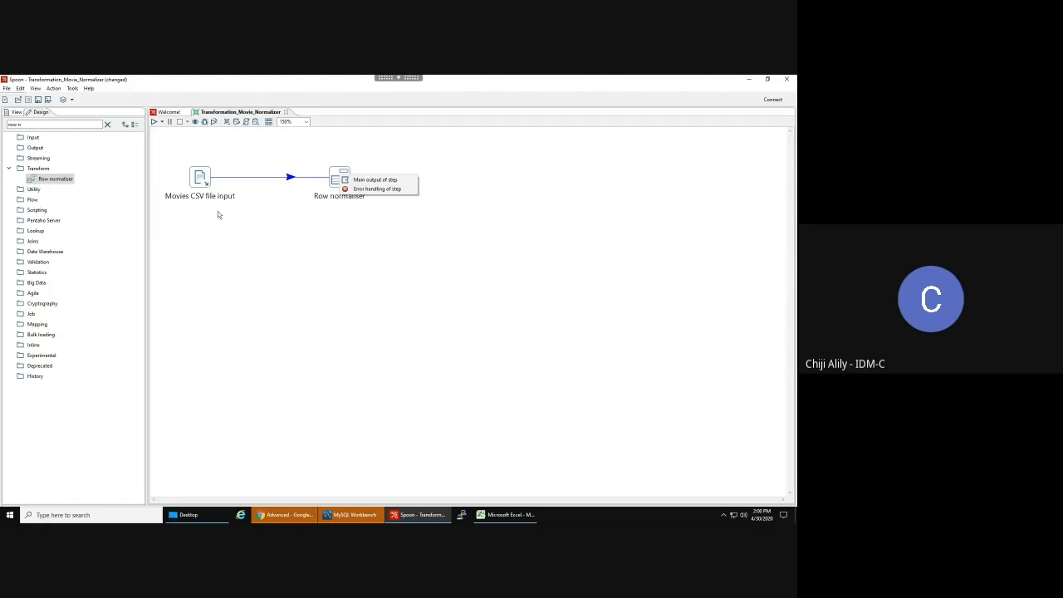
pyautogui.click(366, 180)
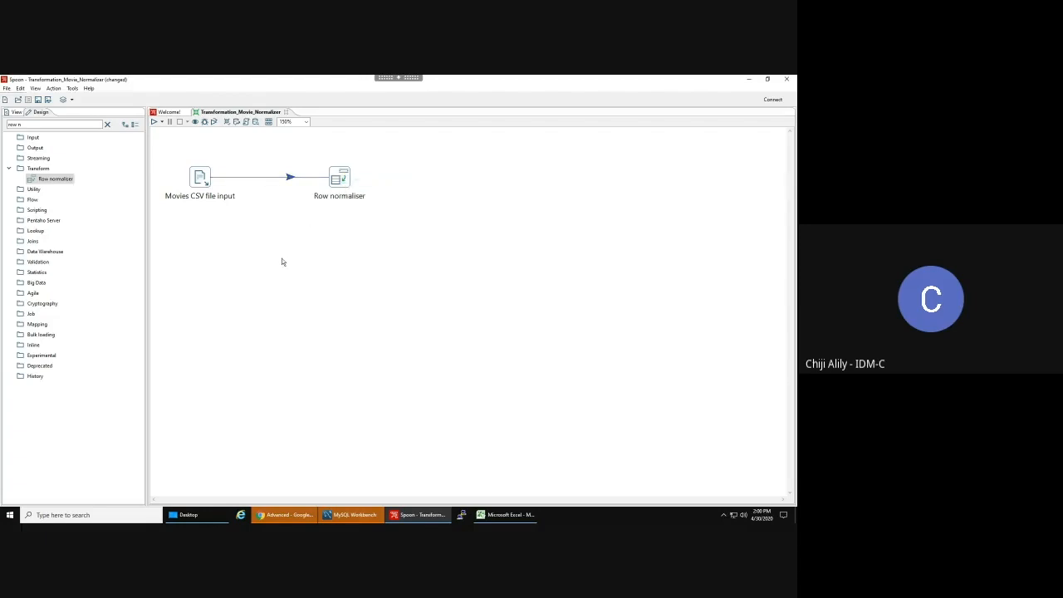
pyautogui.doubleClick(340, 177)
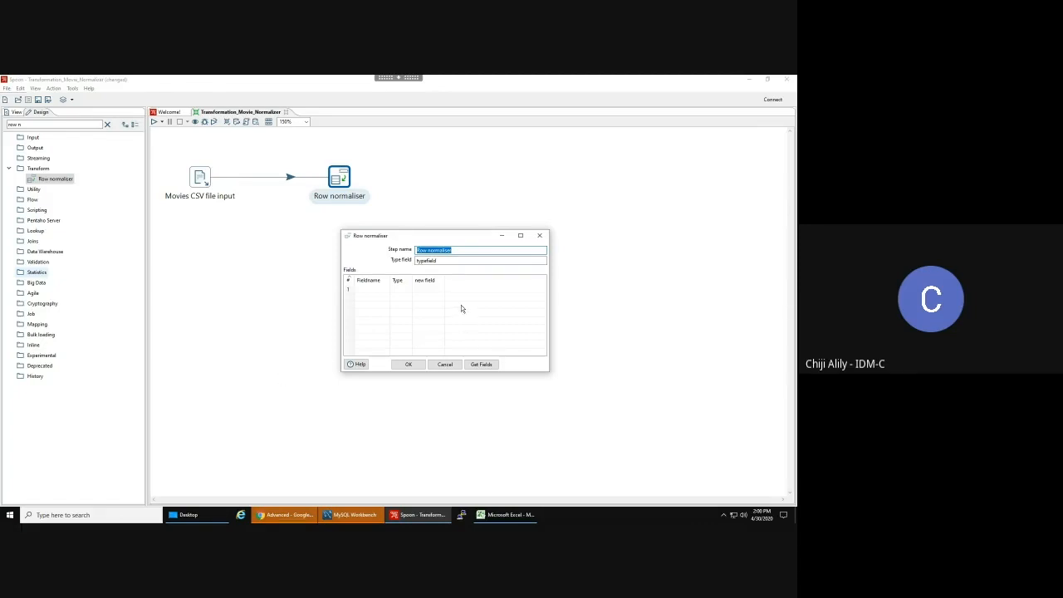
# - Change the Row normaliser type field from 'typefield' to 'Quarter' and get the incoming fields
pyautogui.click(440, 261)
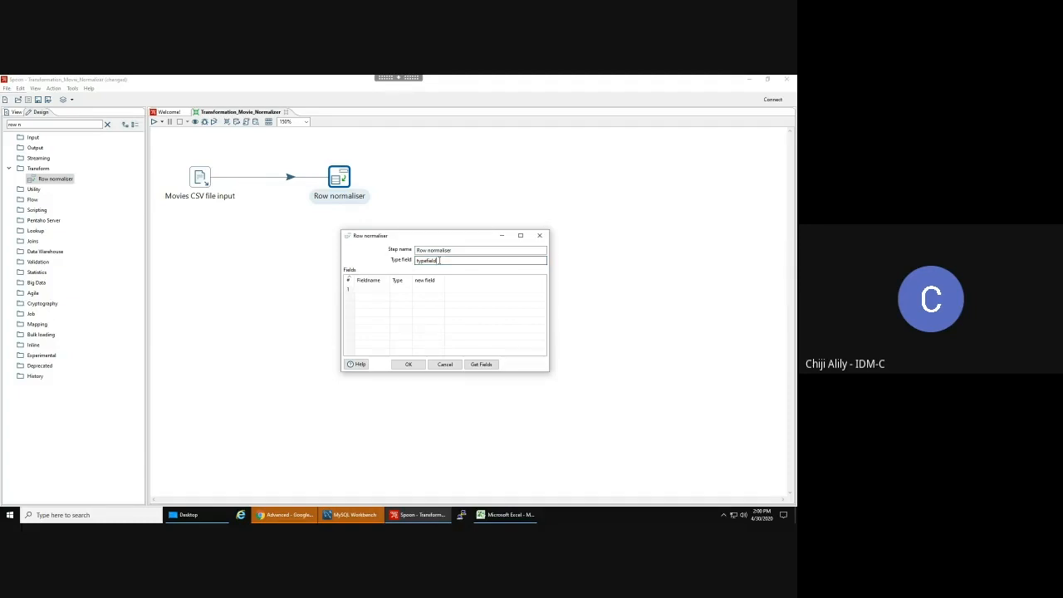
pyautogui.moveTo(439, 261); pyautogui.dragTo(384, 252)
pyautogui.write('Quarter')
pyautogui.click(483, 364)
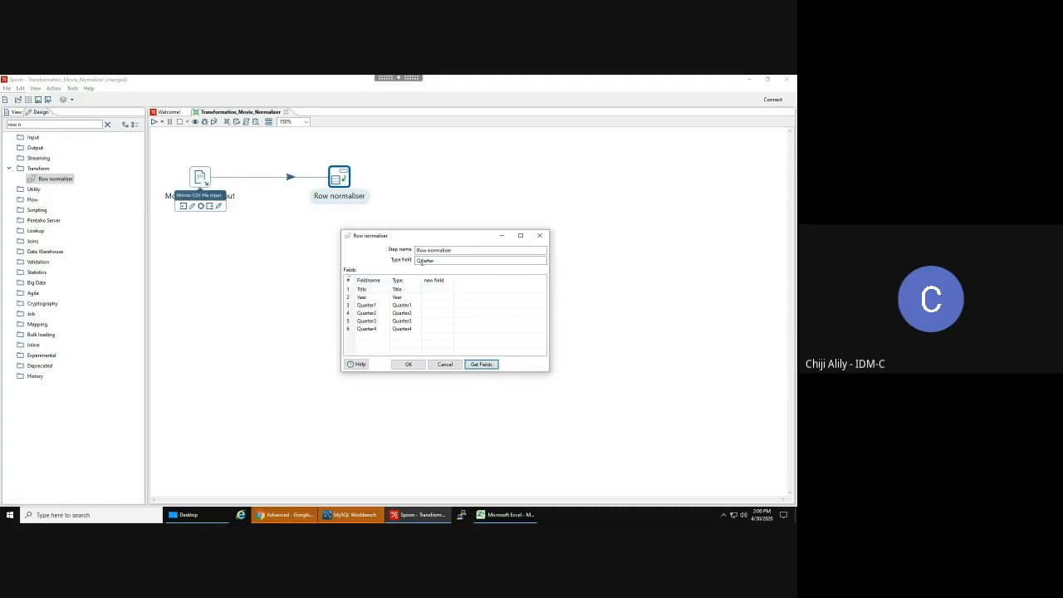
# - Delete the Title and Year rows from the Row normaliser field list
pyautogui.click(348, 300)
pyautogui.rightClick(350, 292)
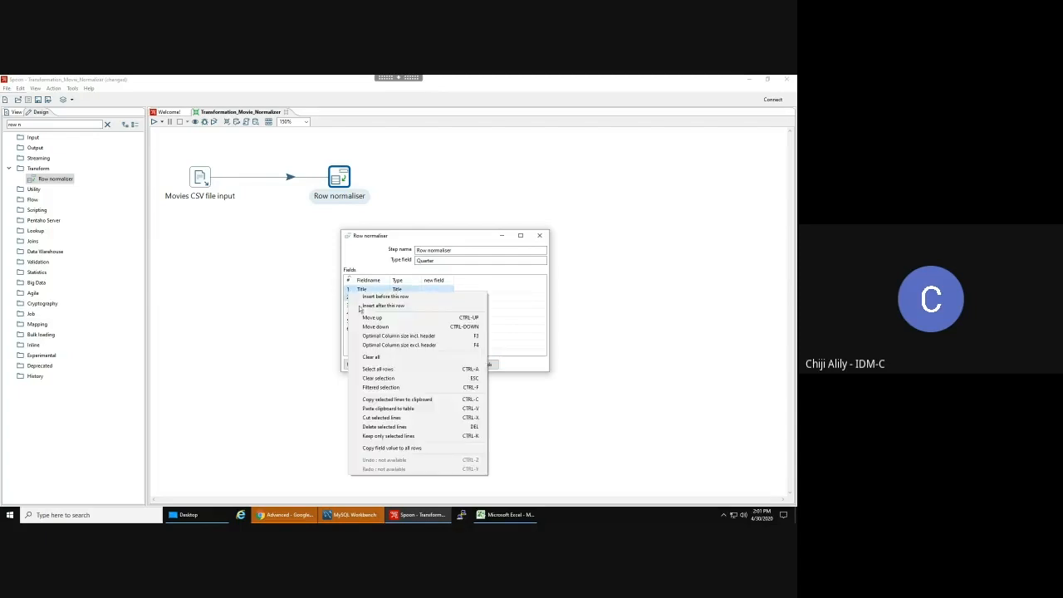
pyautogui.click(382, 426)
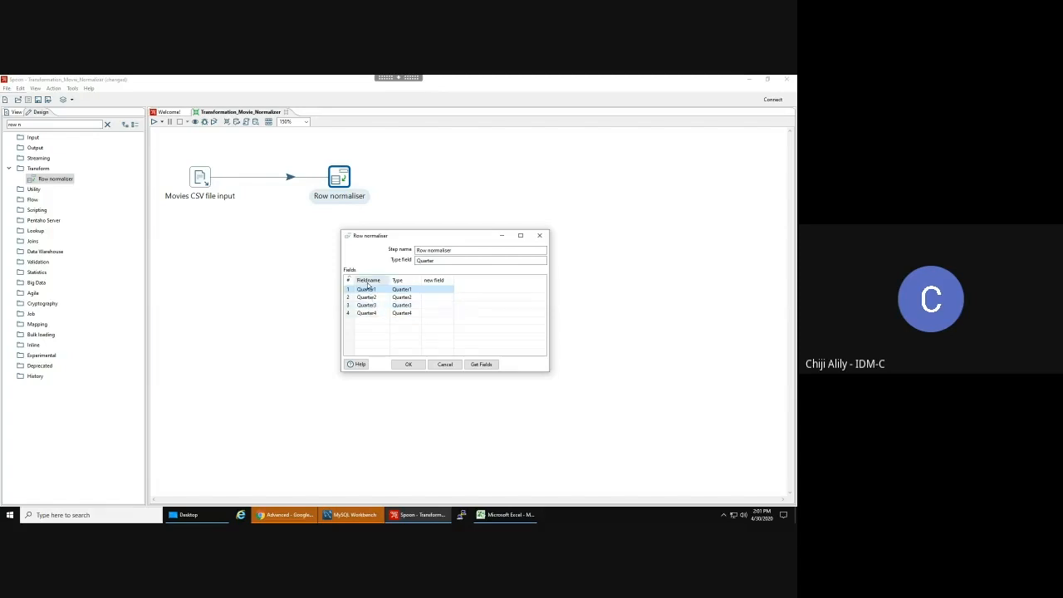
pyautogui.click(430, 260)
pyautogui.click(418, 260)
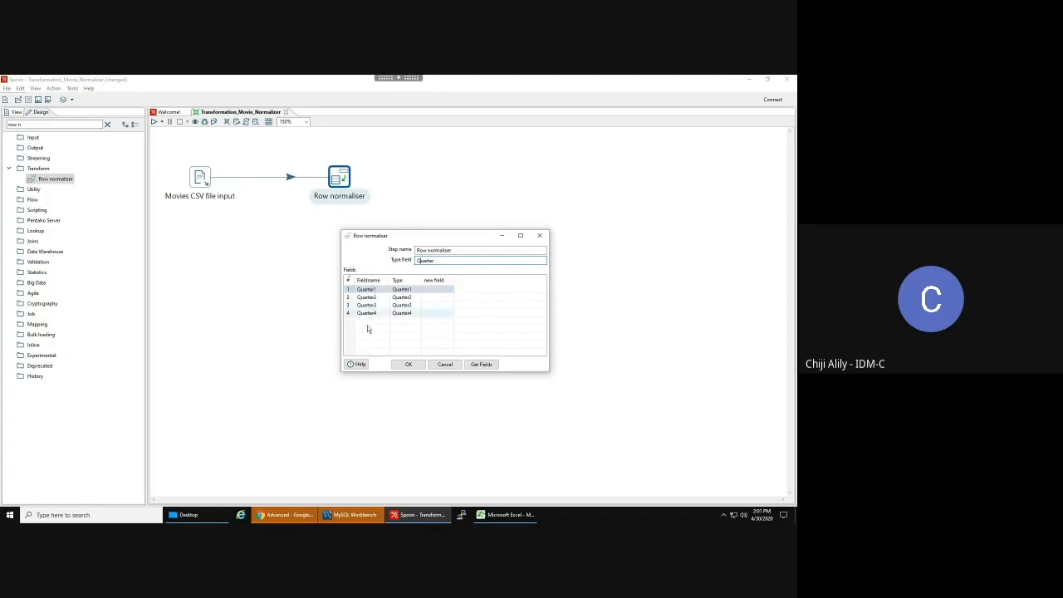
# - Enter Type values Q1, Q2, Q3 and Q4 for Quarter1 through Quarter4
pyautogui.click(402, 289)
pyautogui.write('Q1')
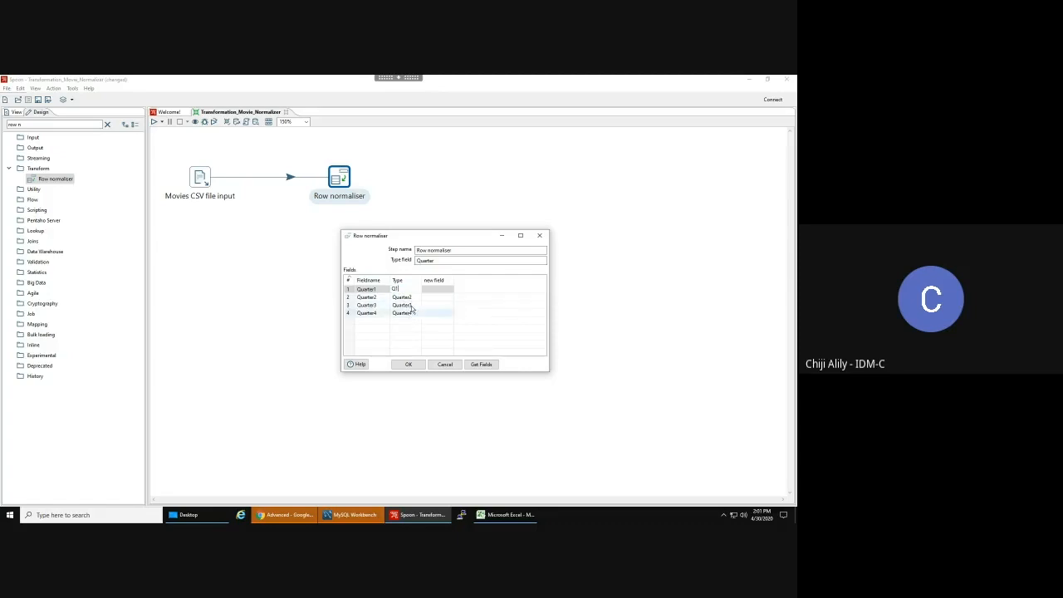
pyautogui.press('Return')
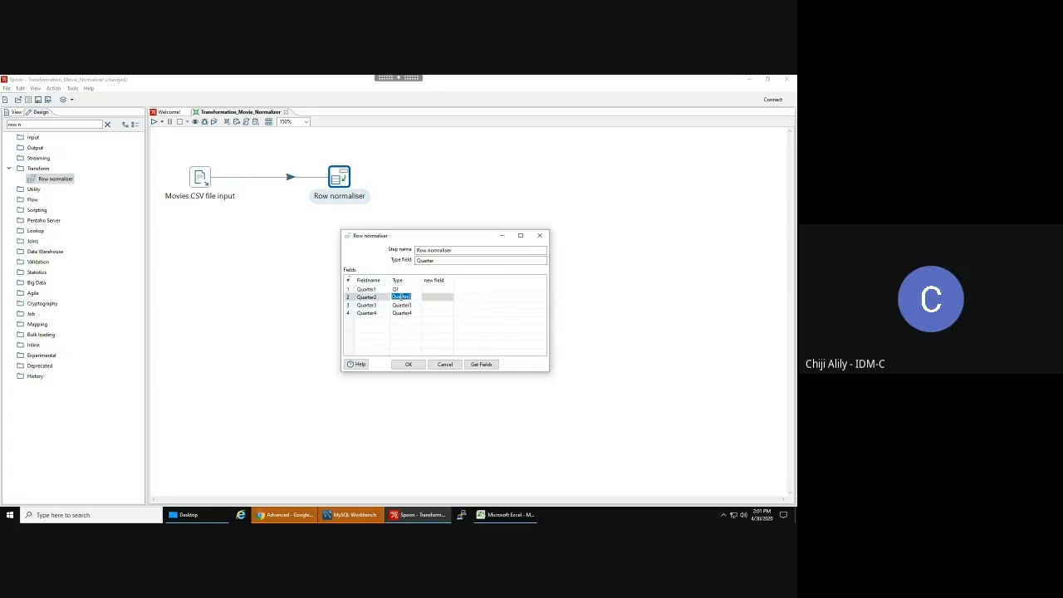
pyautogui.write('Q2')
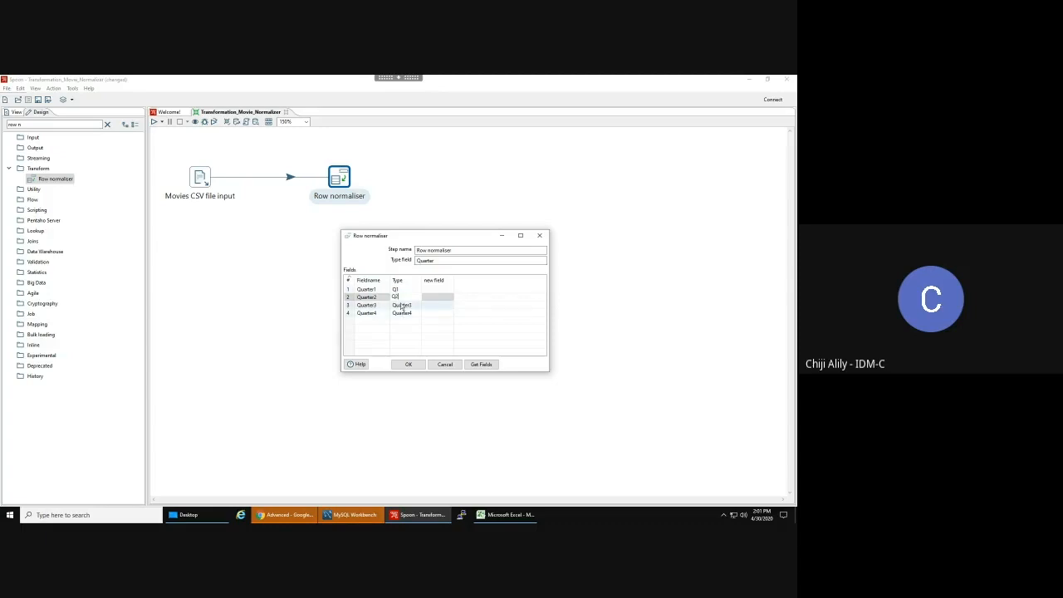
pyautogui.press('Return')
pyautogui.write('Q3')
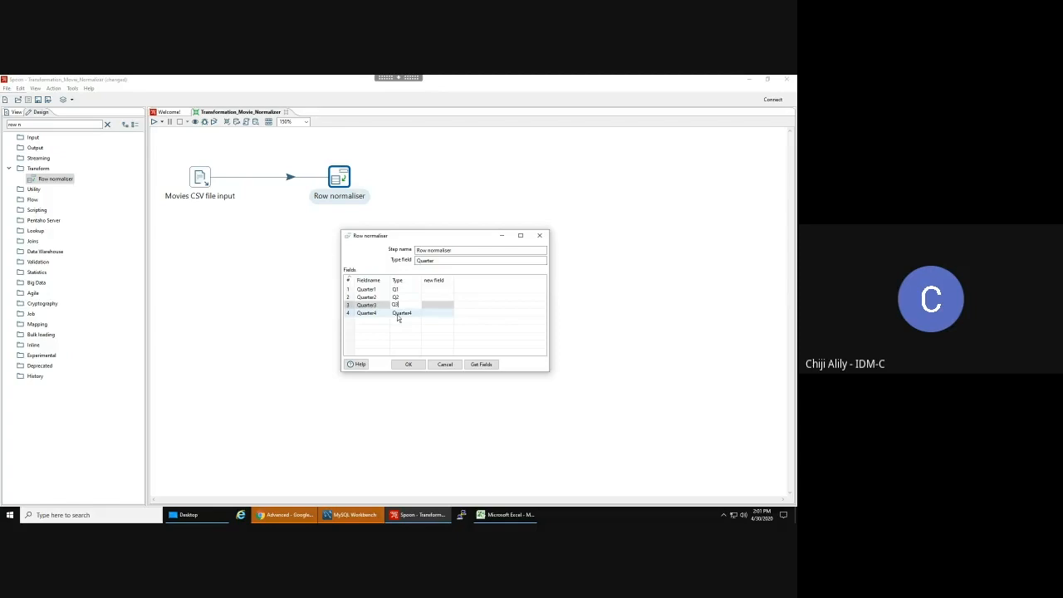
pyautogui.press('Return')
pyautogui.write('Q')
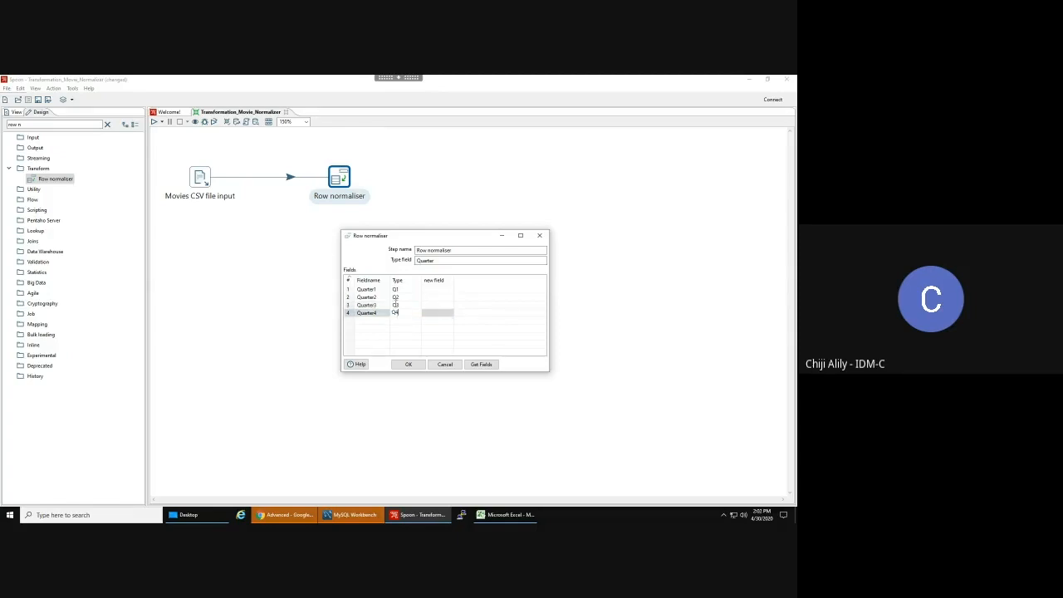
pyautogui.write('4')
pyautogui.click(374, 290)
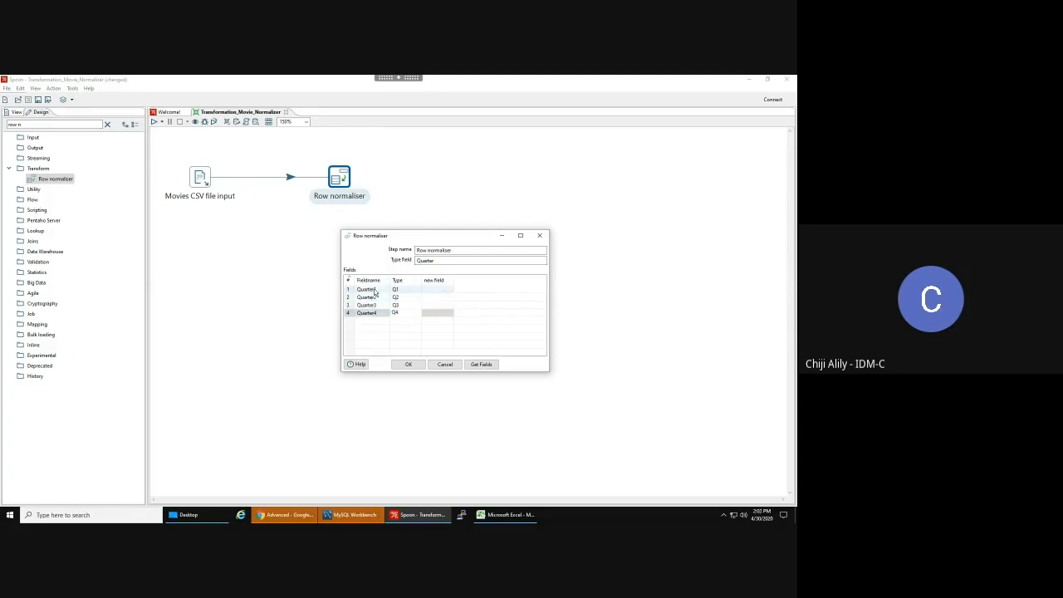
pyautogui.click(374, 290)
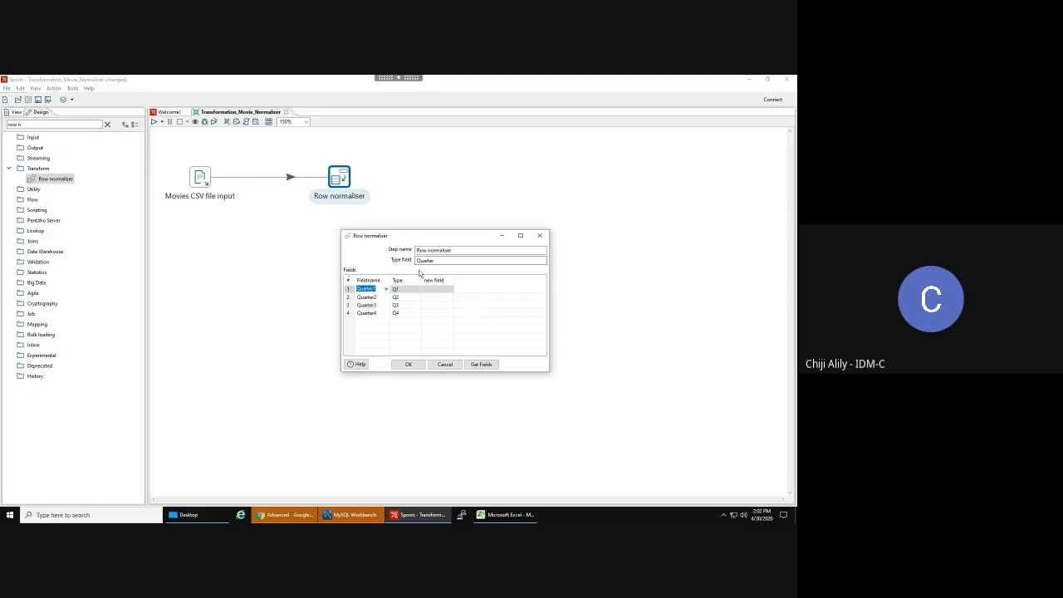
# - Check the movies' Quarter1–Quarter4 gross values in Excel (e.g. Raging Bull 90000, Moonlight 125000), then return to Spoon
pyautogui.moveTo(508, 514)
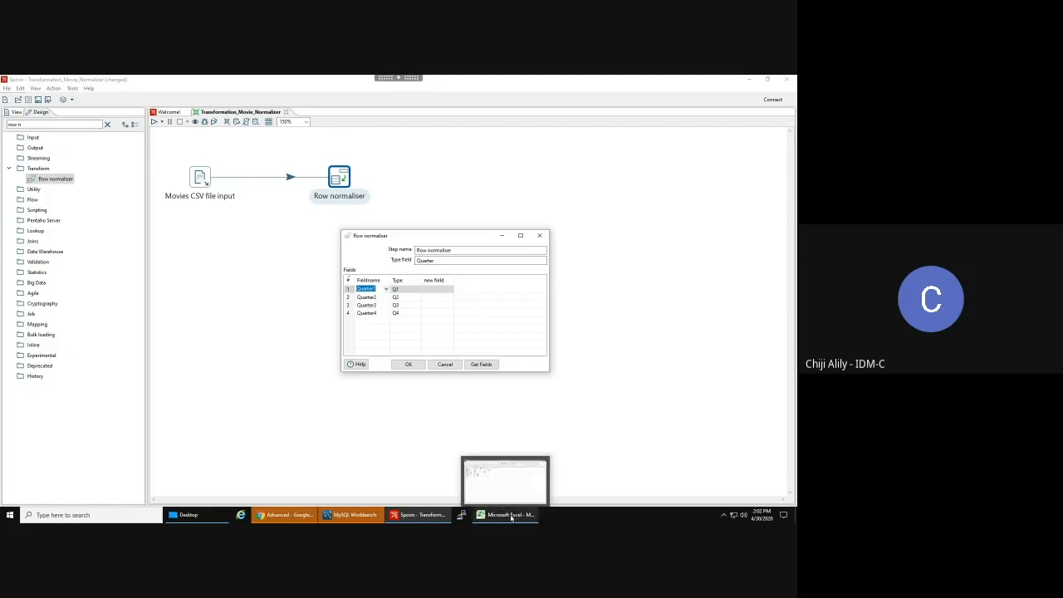
pyautogui.click(490, 477)
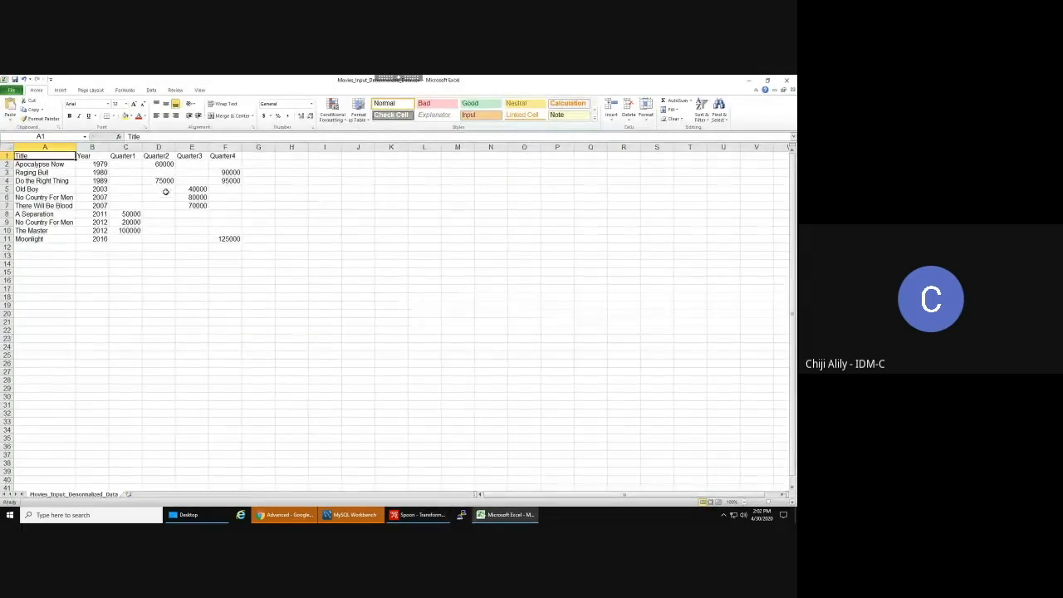
pyautogui.click(197, 190)
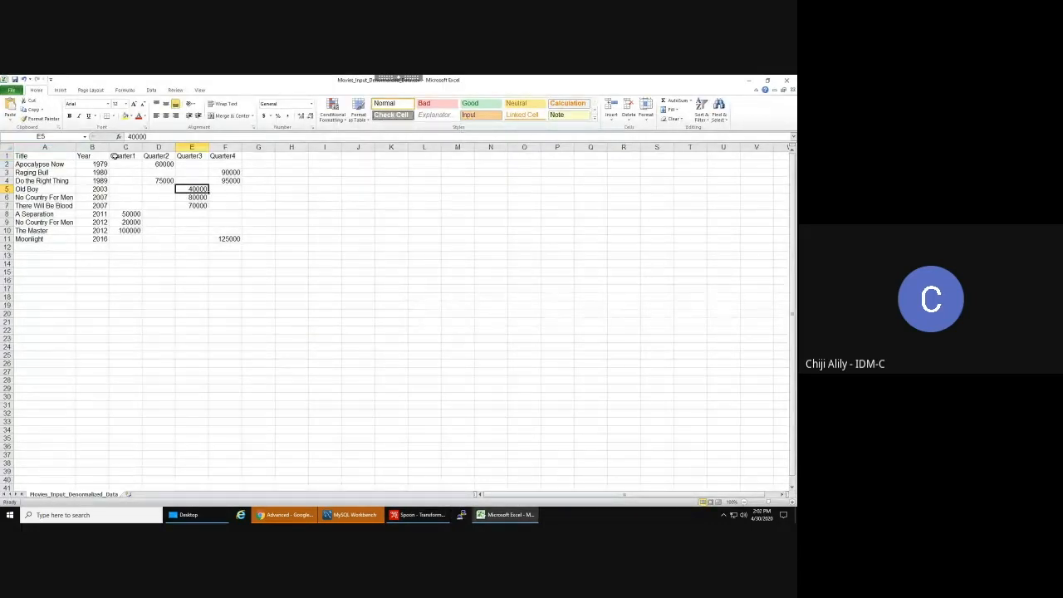
pyautogui.click(231, 171)
pyautogui.click(231, 238)
pyautogui.click(194, 200)
pyautogui.click(138, 212)
pyautogui.click(130, 231)
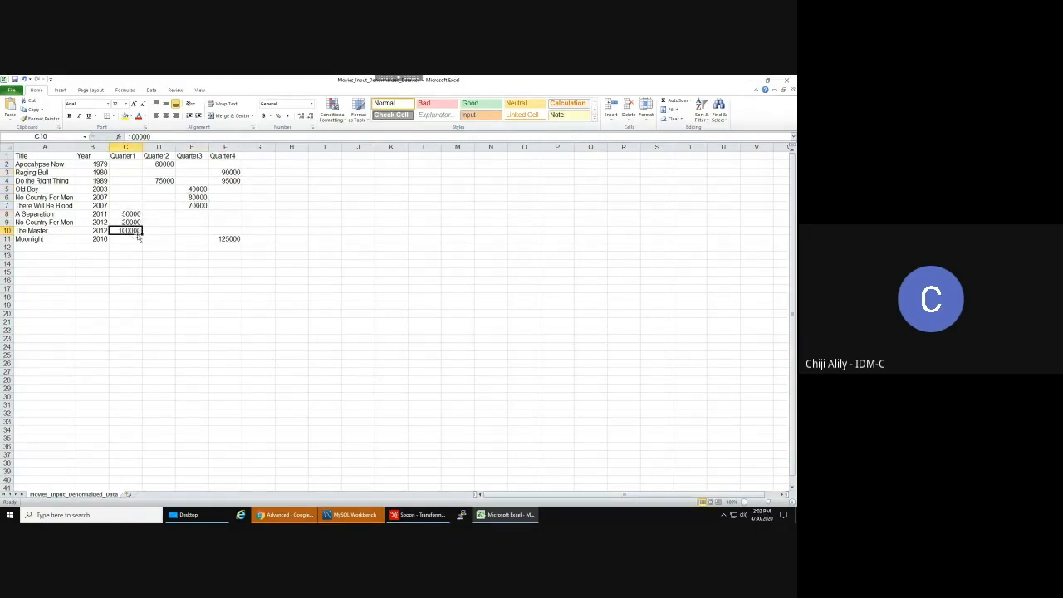
pyautogui.click(226, 239)
pyautogui.click(196, 196)
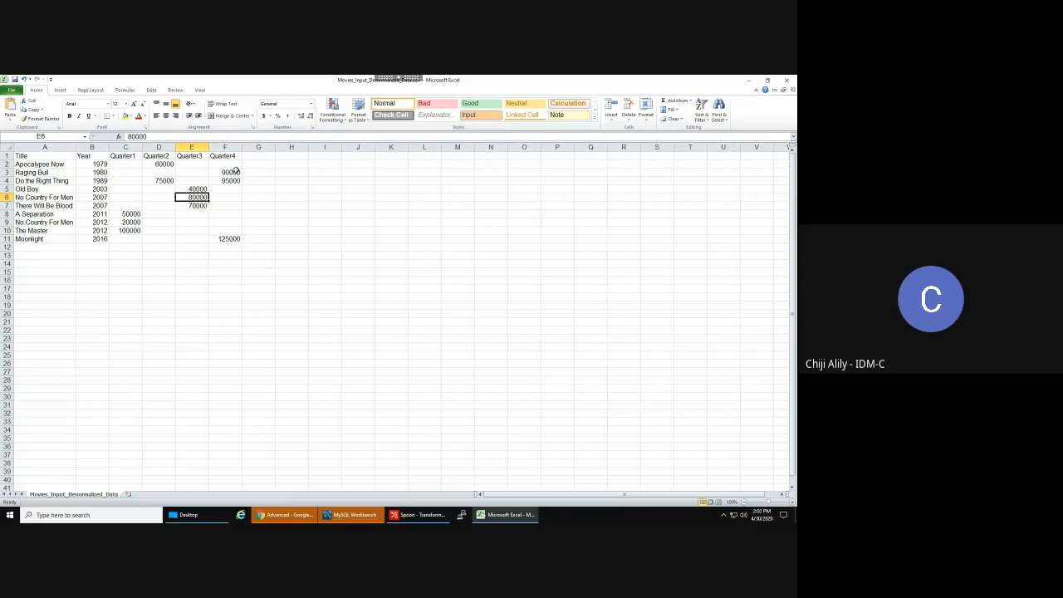
pyautogui.click(231, 171)
pyautogui.click(162, 165)
pyautogui.click(160, 180)
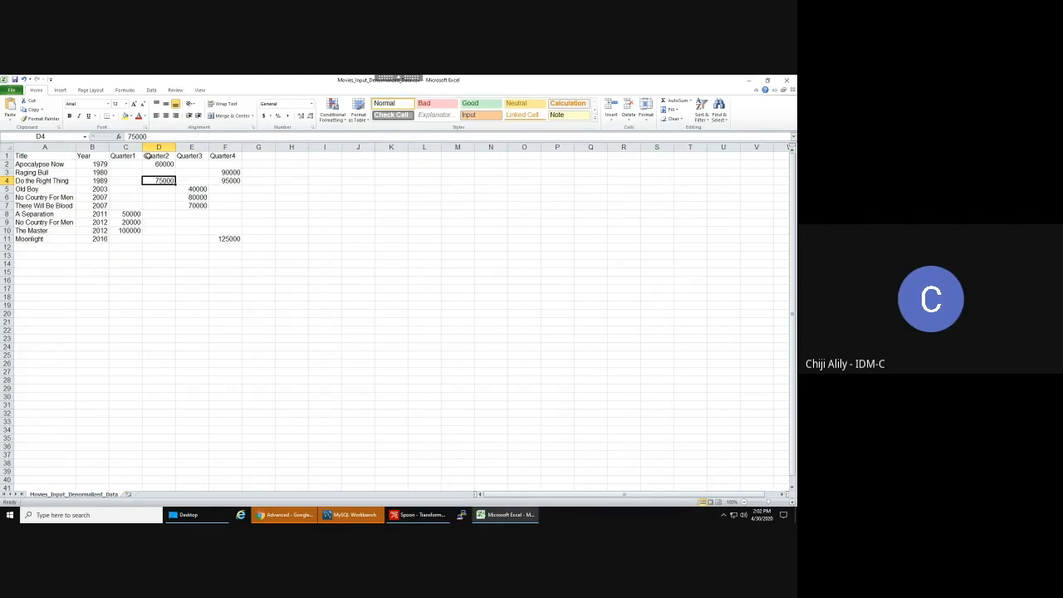
pyautogui.click(124, 222)
pyautogui.click(190, 200)
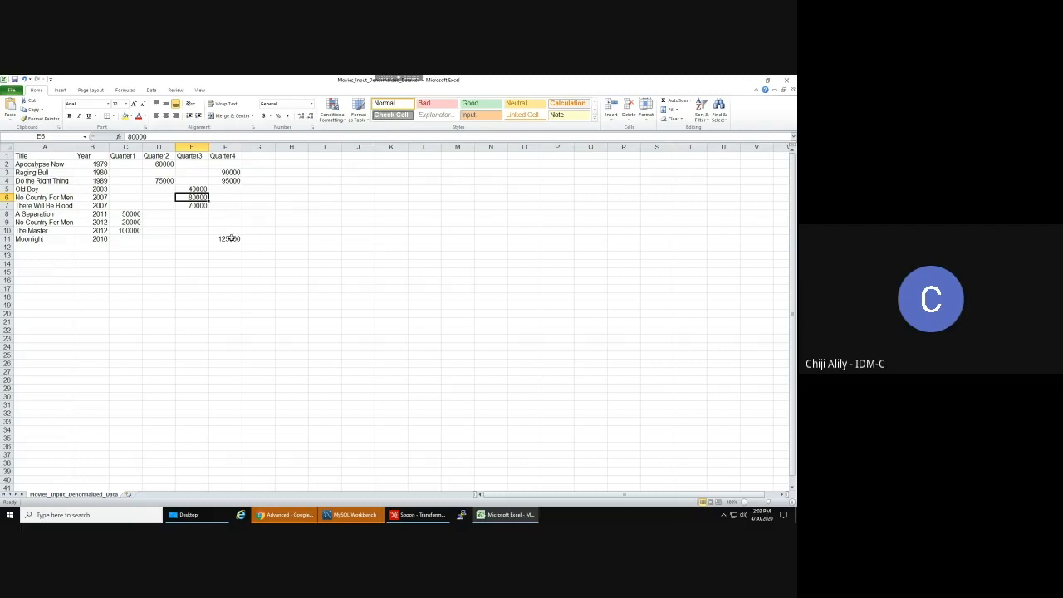
pyautogui.click(230, 237)
pyautogui.click(232, 171)
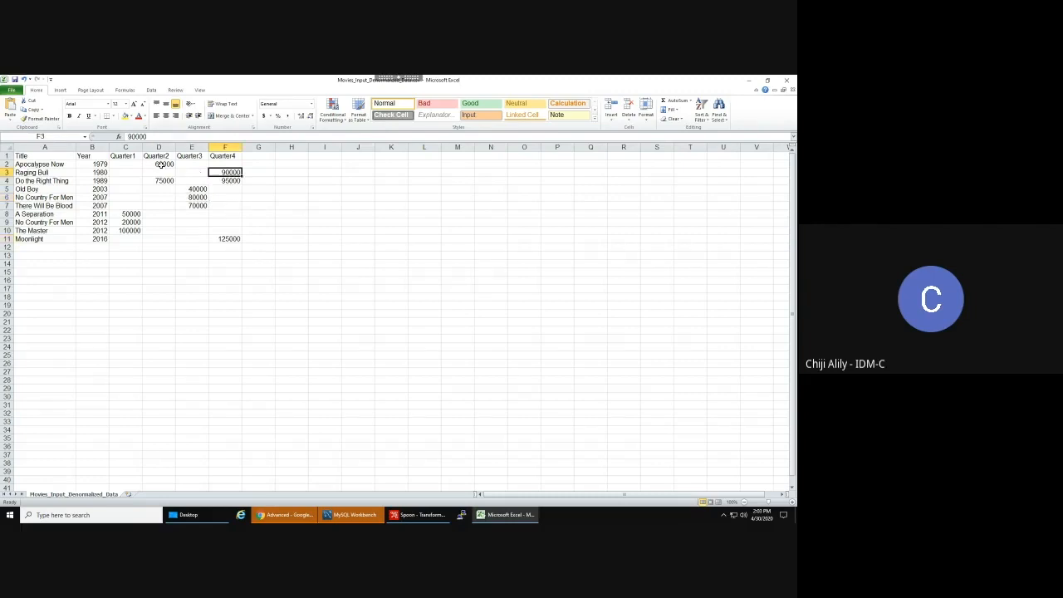
pyautogui.click(161, 165)
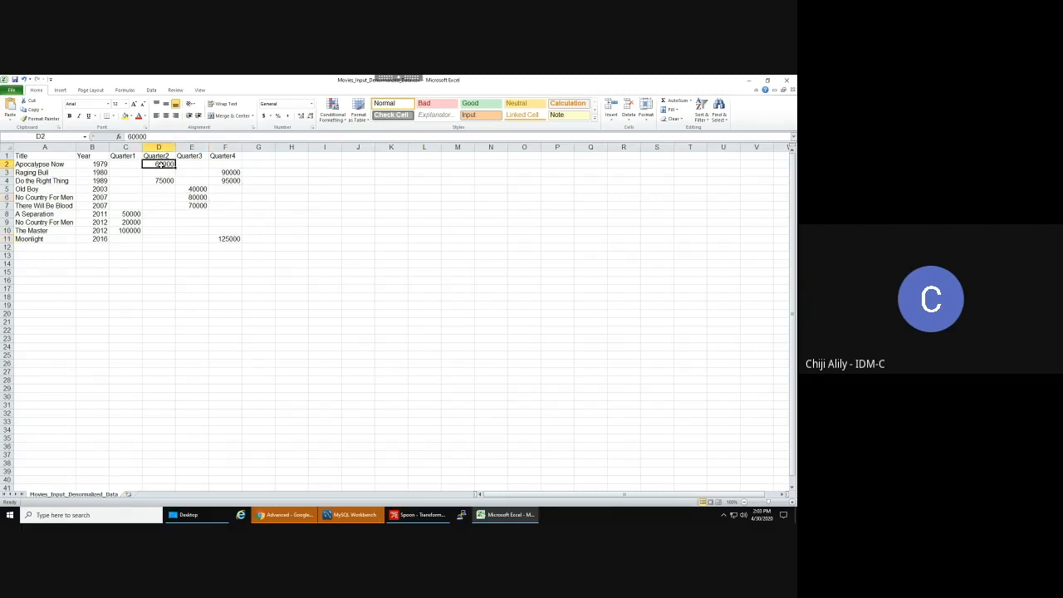
pyautogui.click(416, 518)
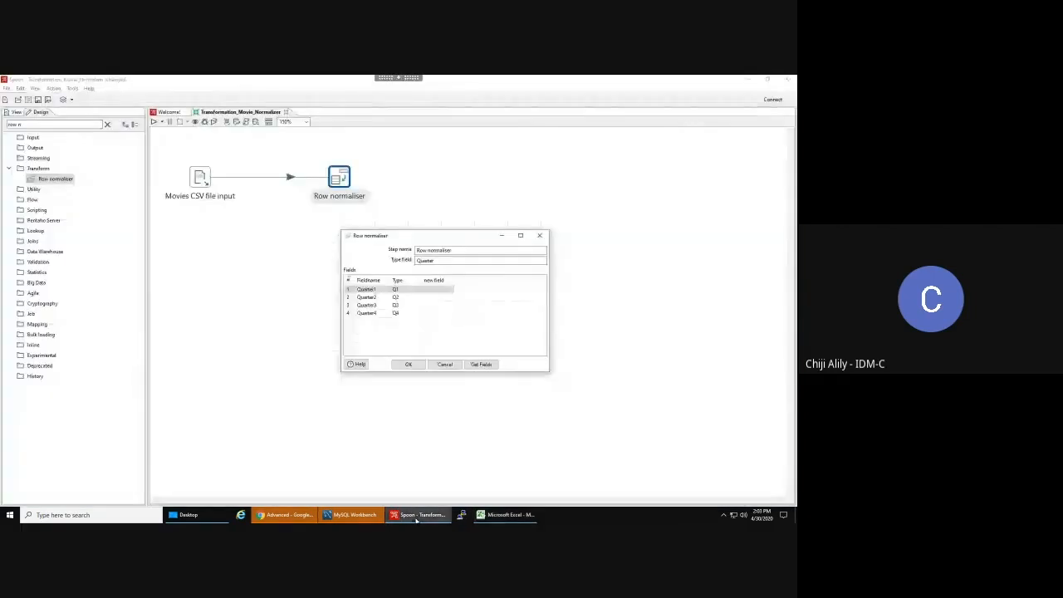
# - Enter Gross as the new field name for the Quarter1, Quarter2, Quarter3 and Quarter4 rows
pyautogui.click(431, 290)
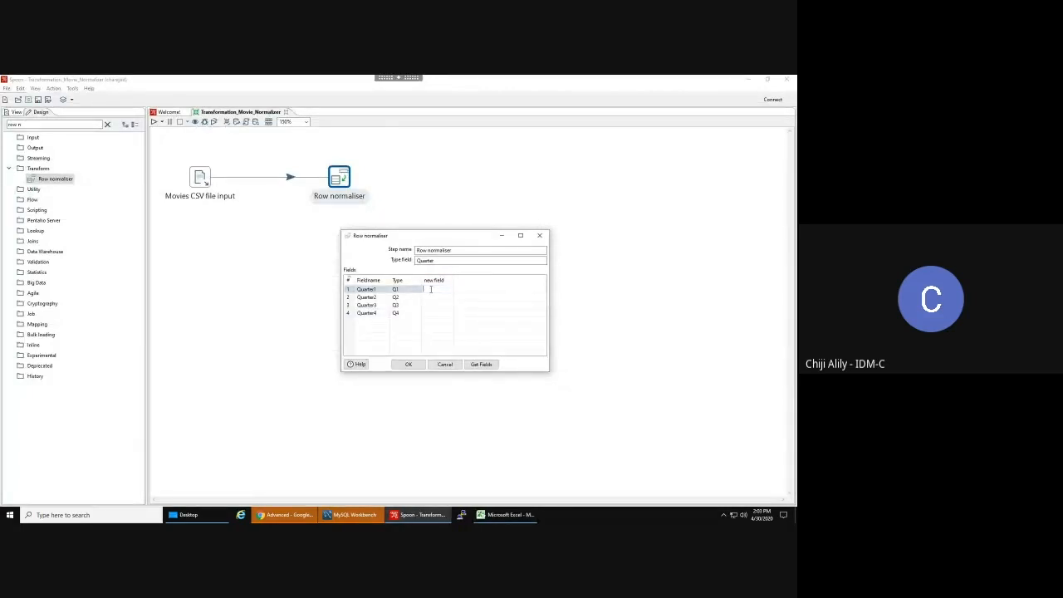
pyautogui.write('qross')
pyautogui.press('Return')
pyautogui.click(432, 297)
pyautogui.write('Gross')
pyautogui.press('Return')
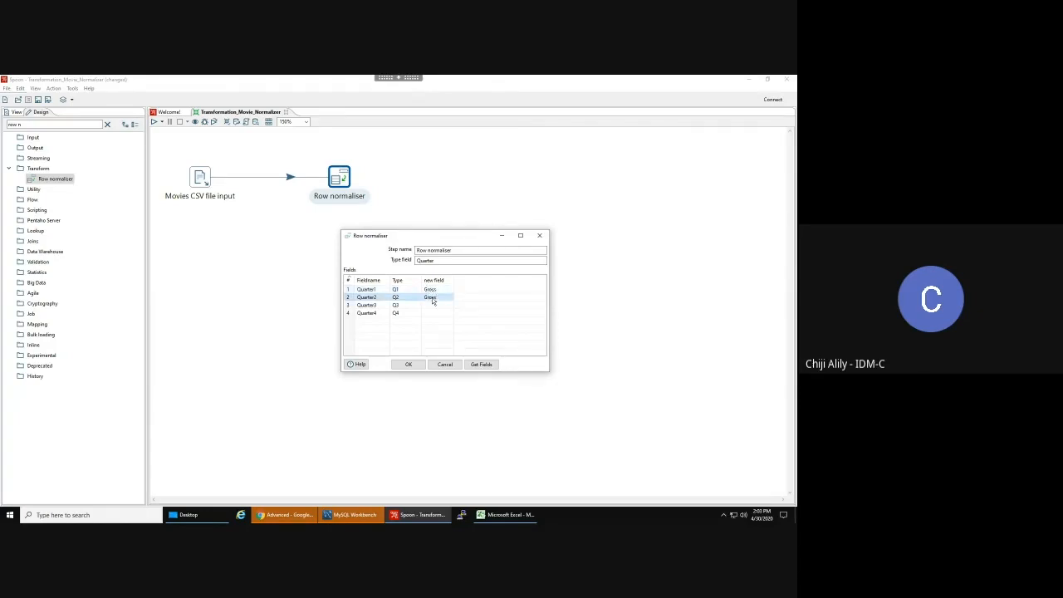
pyautogui.click(429, 305)
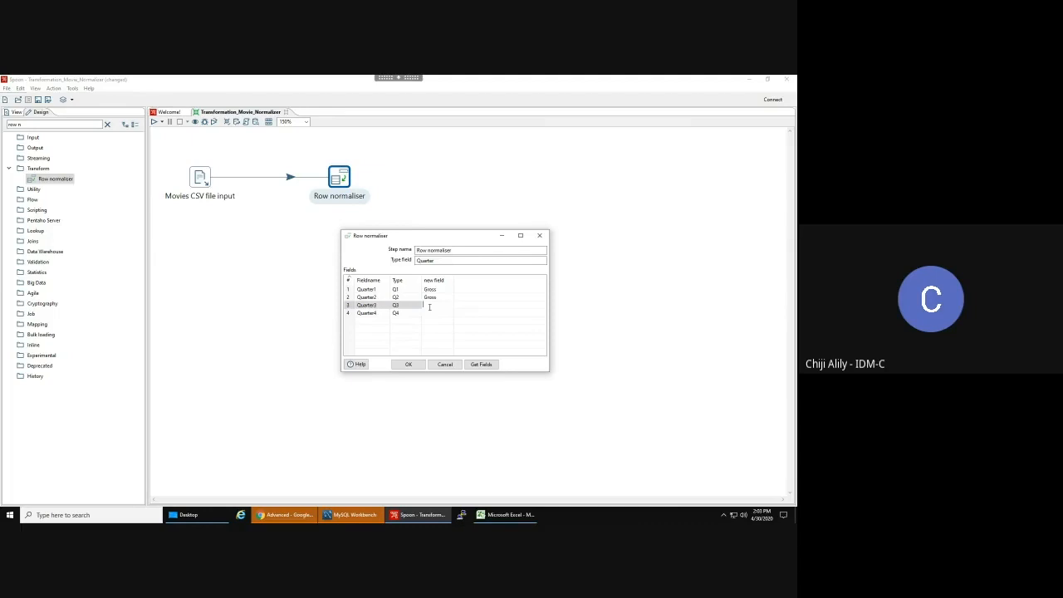
pyautogui.write('Gross')
pyautogui.press('Return')
pyautogui.click(429, 312)
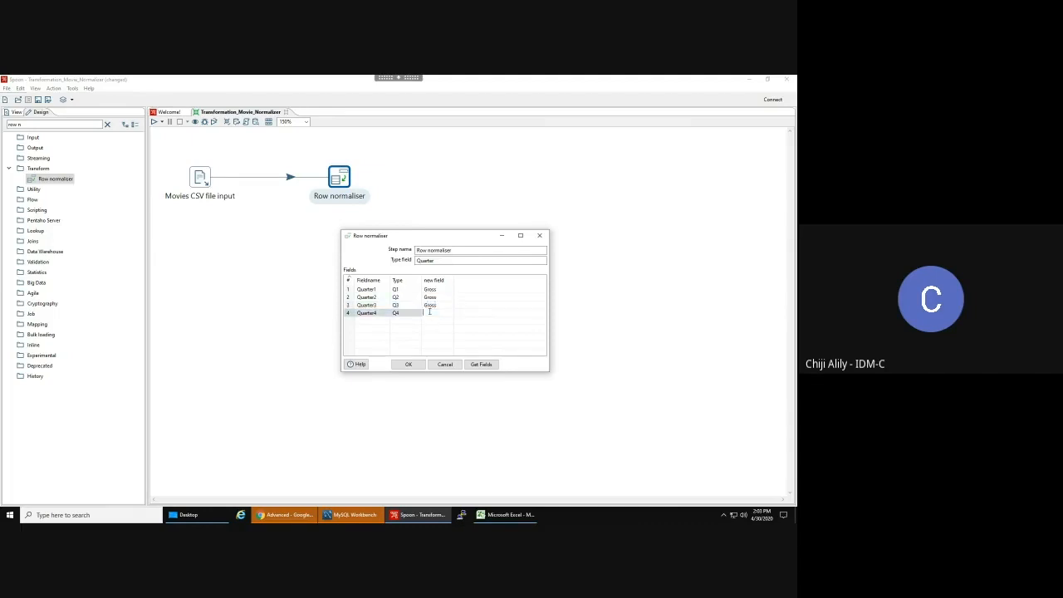
pyautogui.write('Gross')
pyautogui.press('Return')
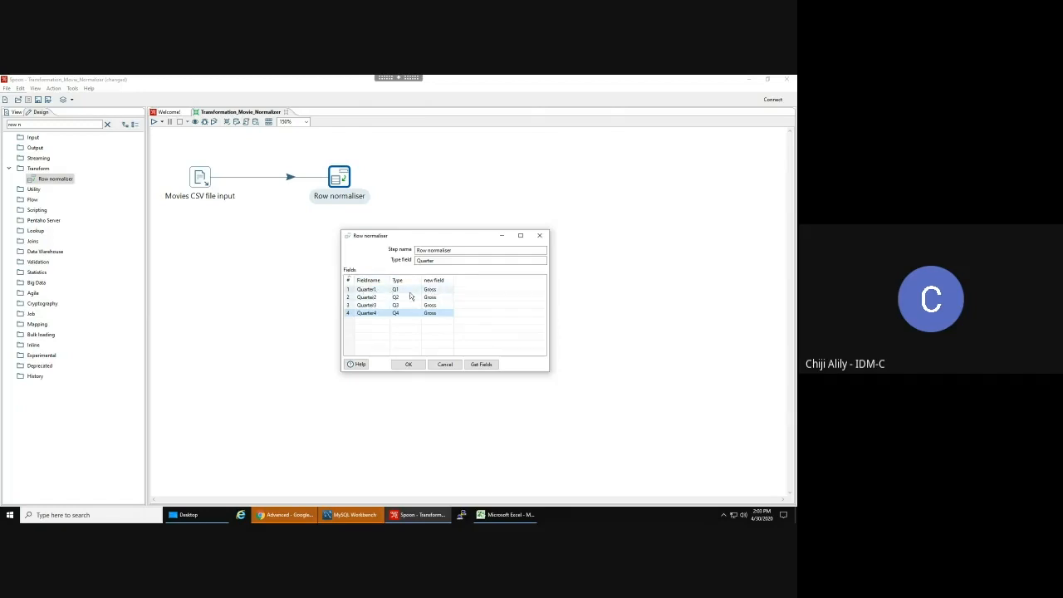
pyautogui.click(505, 515)
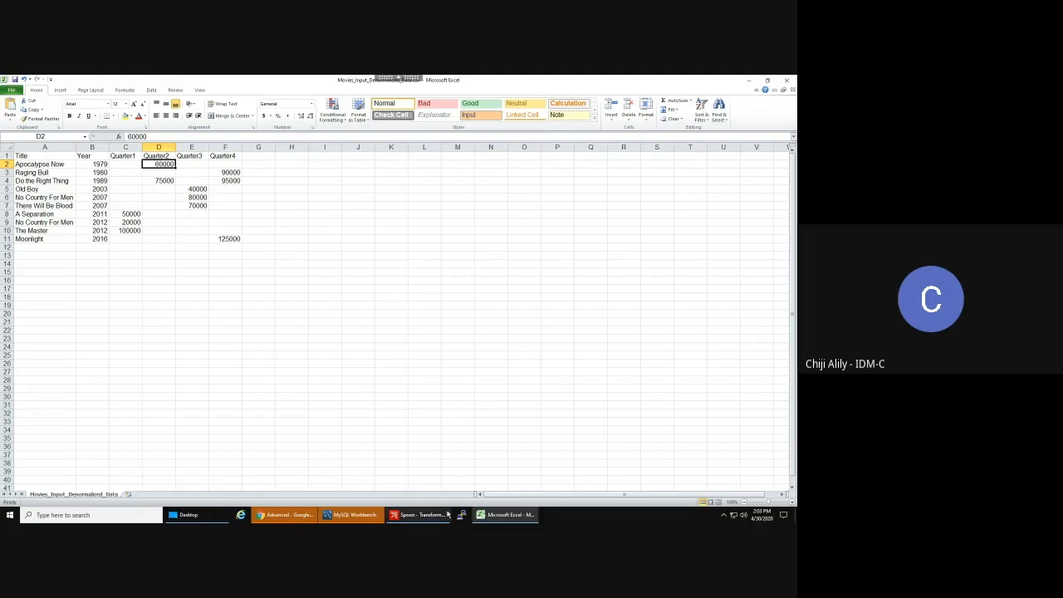
pyautogui.click(424, 516)
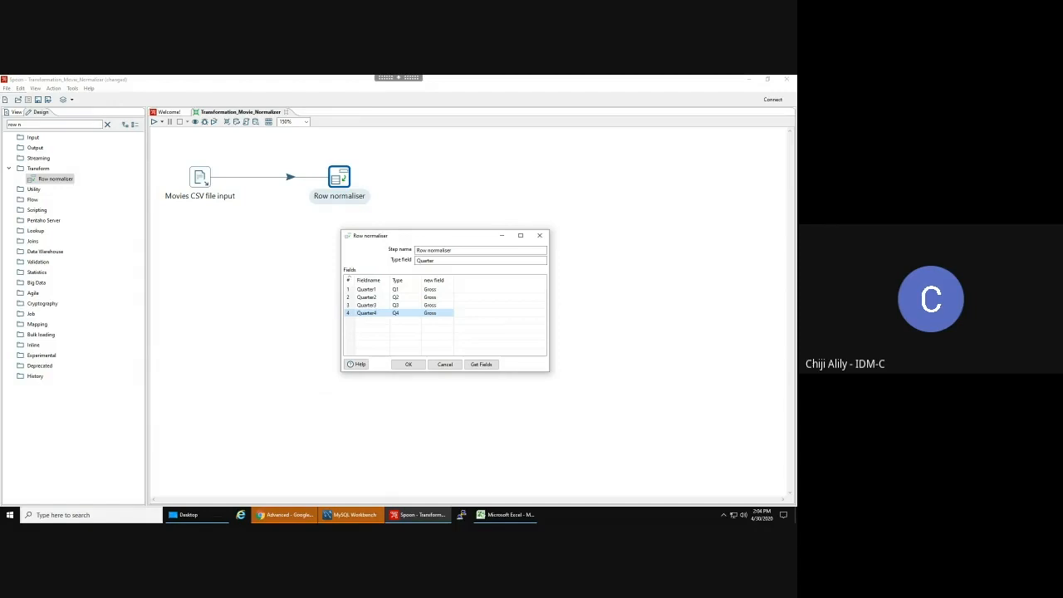
# - Accept the Row normaliser settings and clear the step search to show the Output category
pyautogui.click(408, 366)
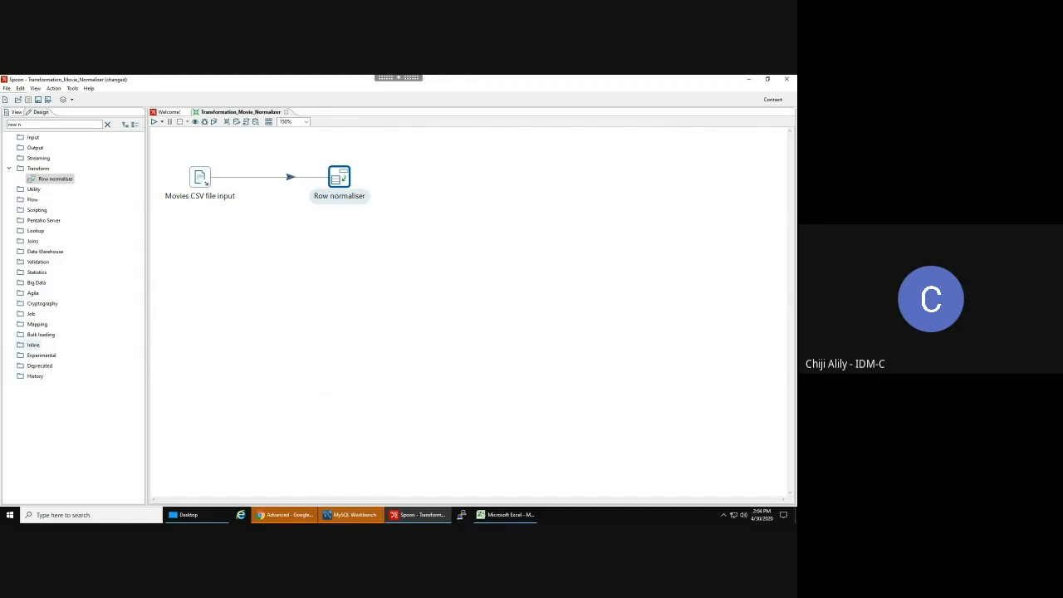
pyautogui.tripleClick(25, 125)
pyautogui.press('BackSpace')
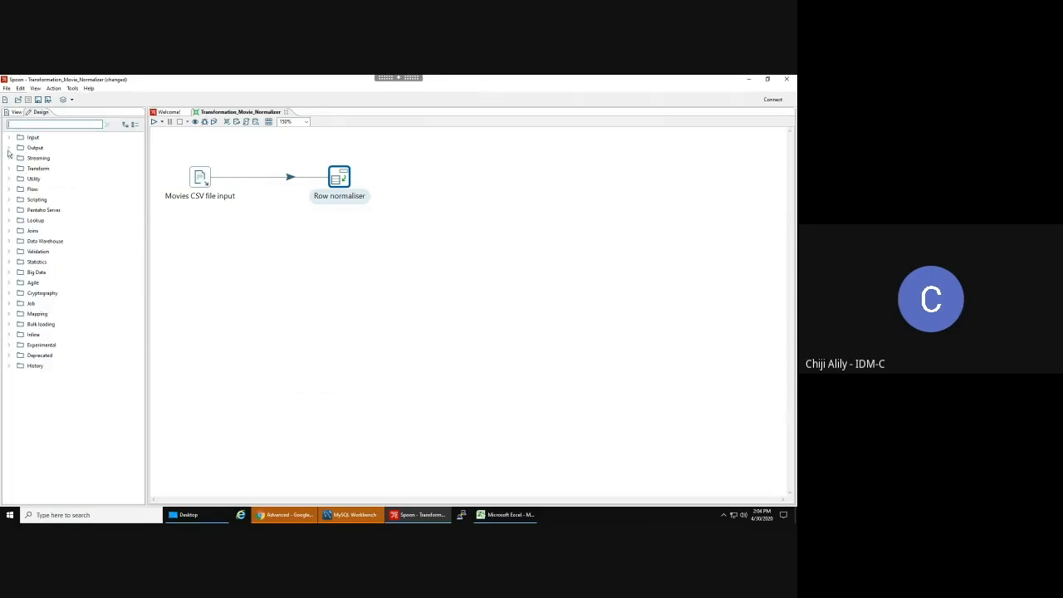
pyautogui.click(8, 149)
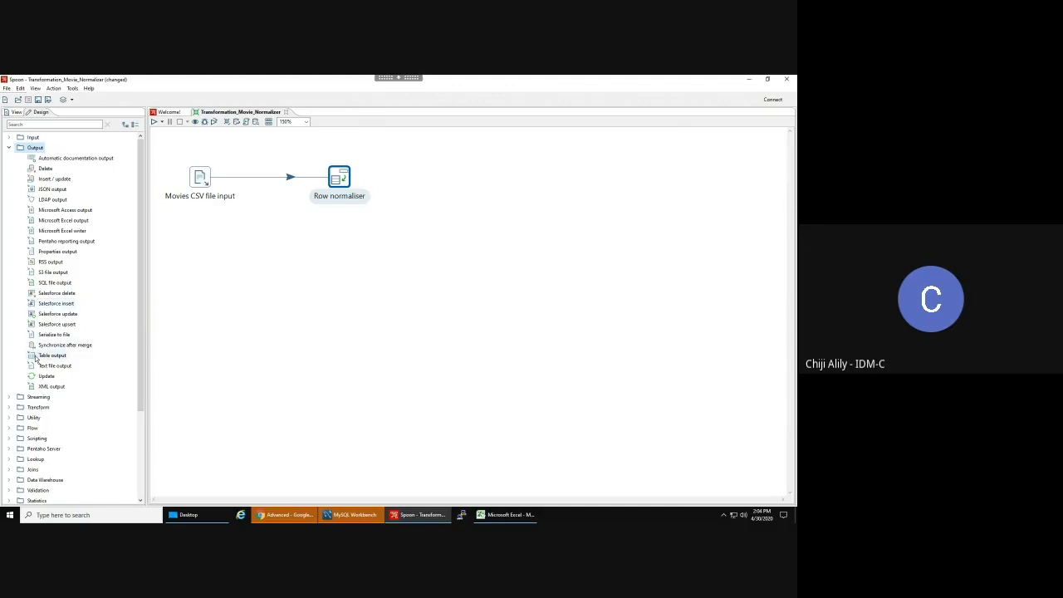
# - Place a Table output step right of Row normaliser and connect them with a hop
pyautogui.moveTo(36, 359); pyautogui.dragTo(447, 183)
pyautogui.click(403, 246)
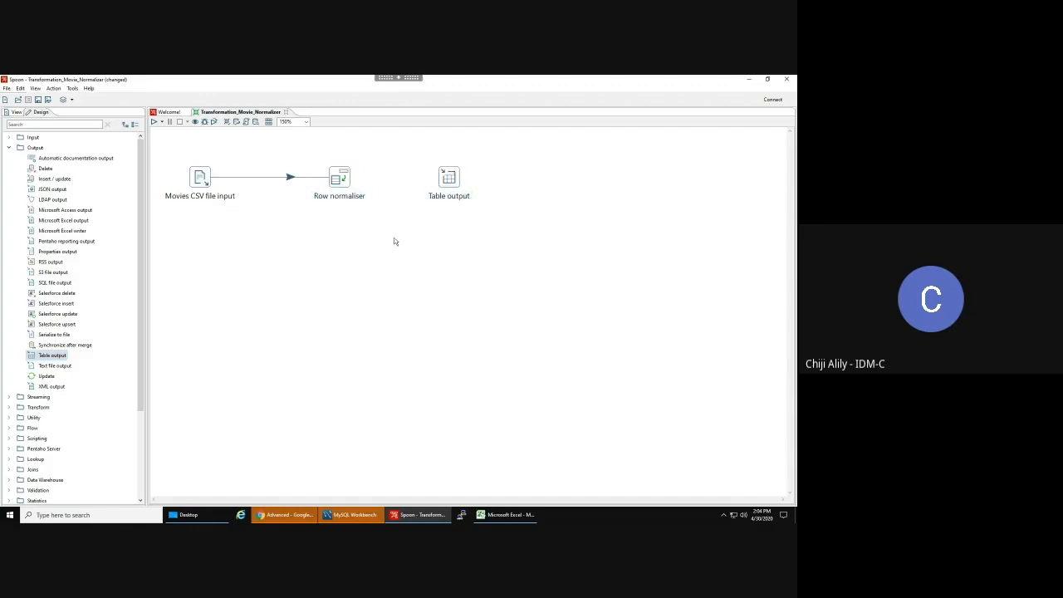
pyautogui.moveTo(345, 181); pyautogui.dragTo(449, 178)
# - Open the Table output settings, start then dismiss a new database connection, and cancel
pyautogui.moveTo(451, 177)
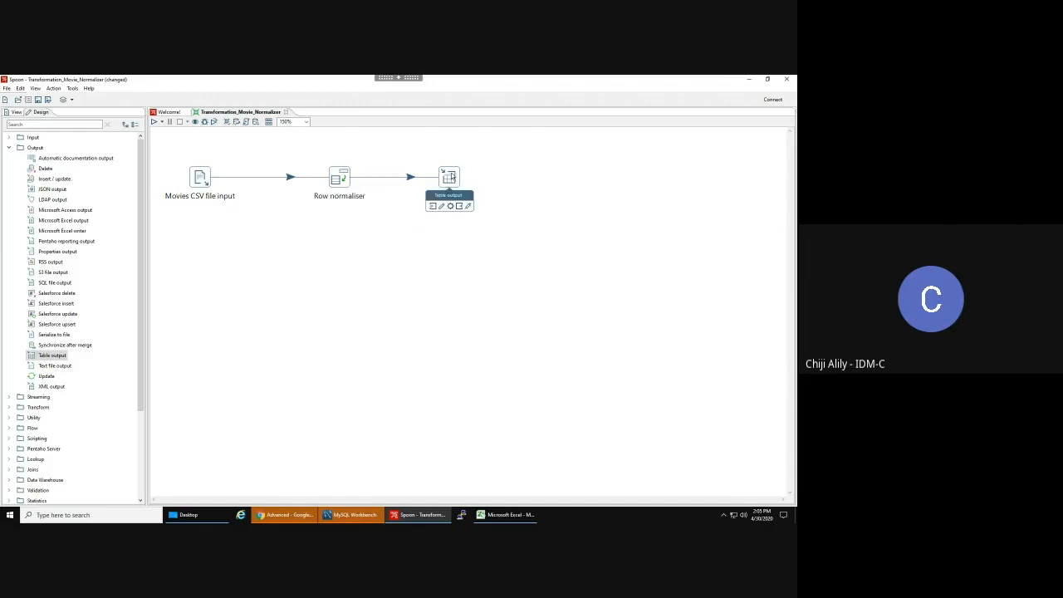
pyautogui.doubleClick(451, 177)
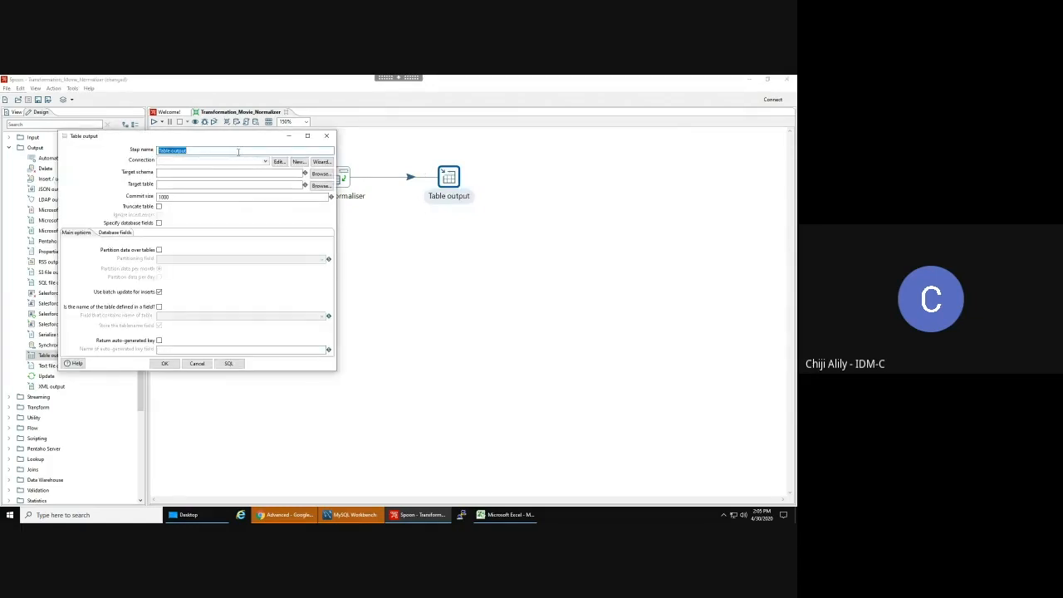
pyautogui.moveTo(239, 136); pyautogui.dragTo(419, 218)
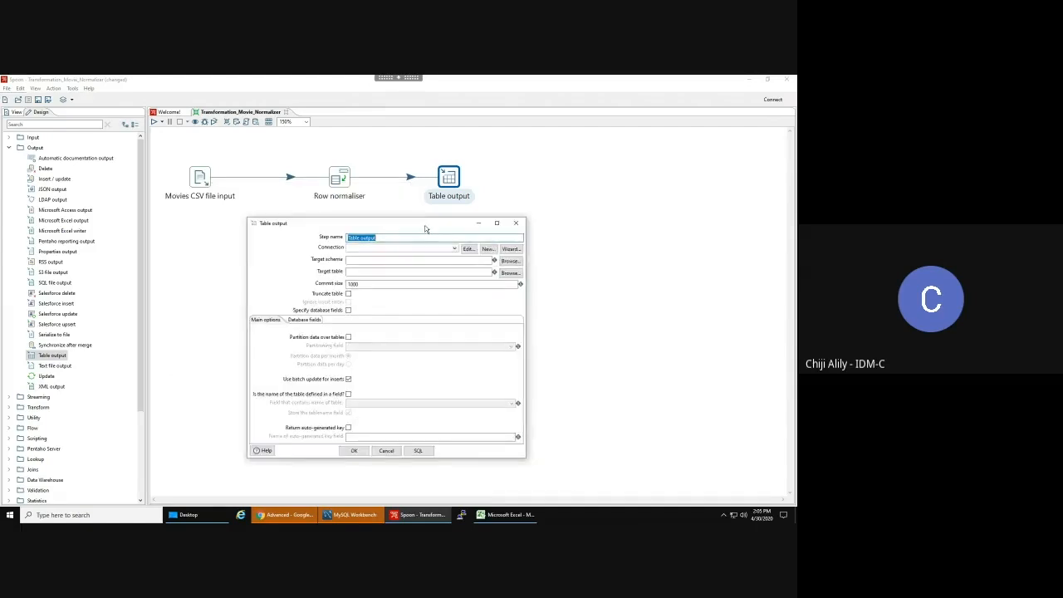
pyautogui.click(489, 250)
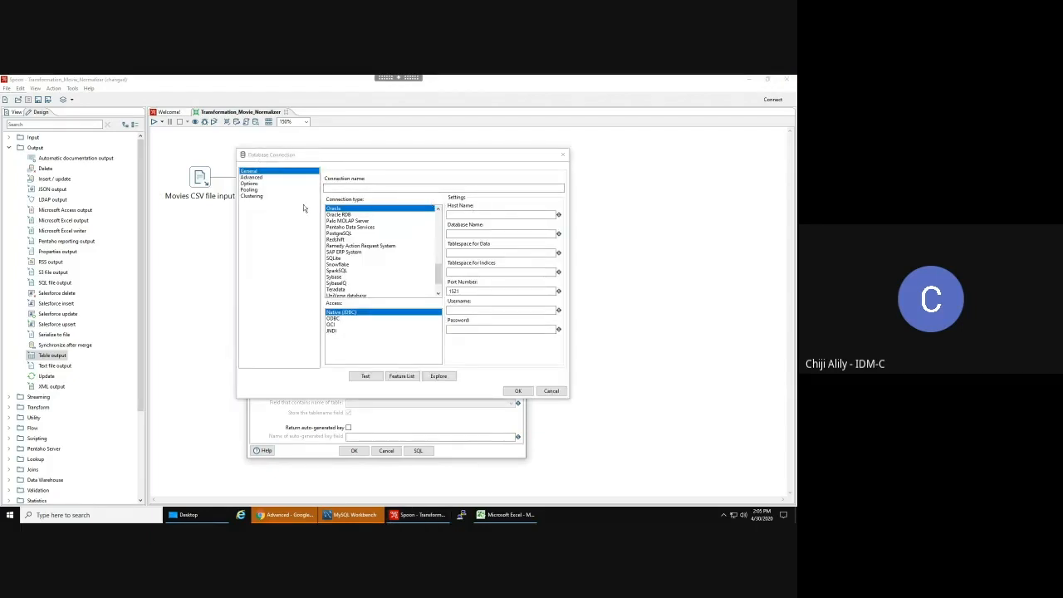
pyautogui.click(551, 391)
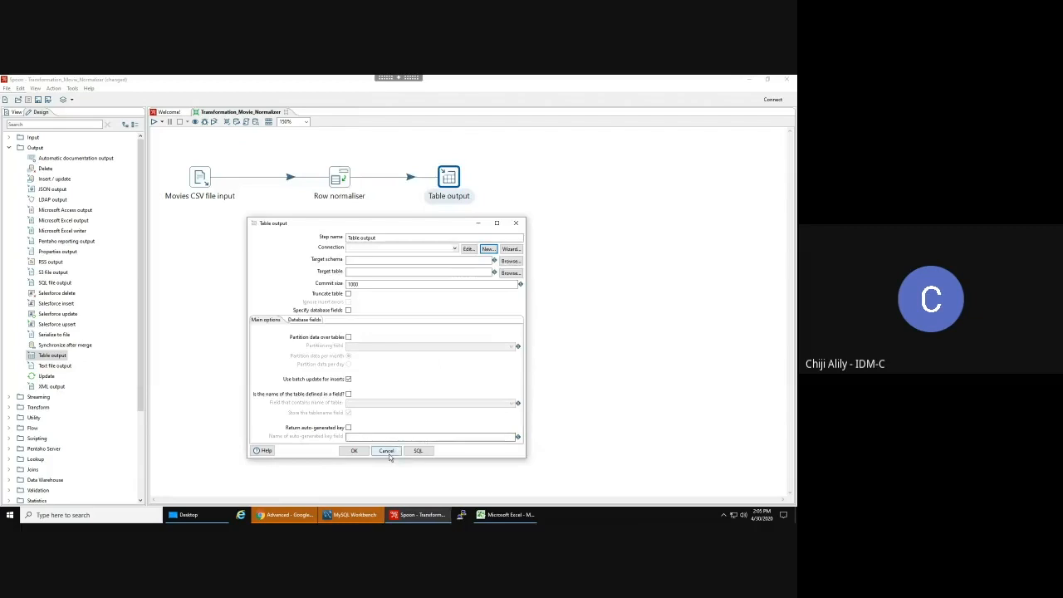
pyautogui.click(389, 454)
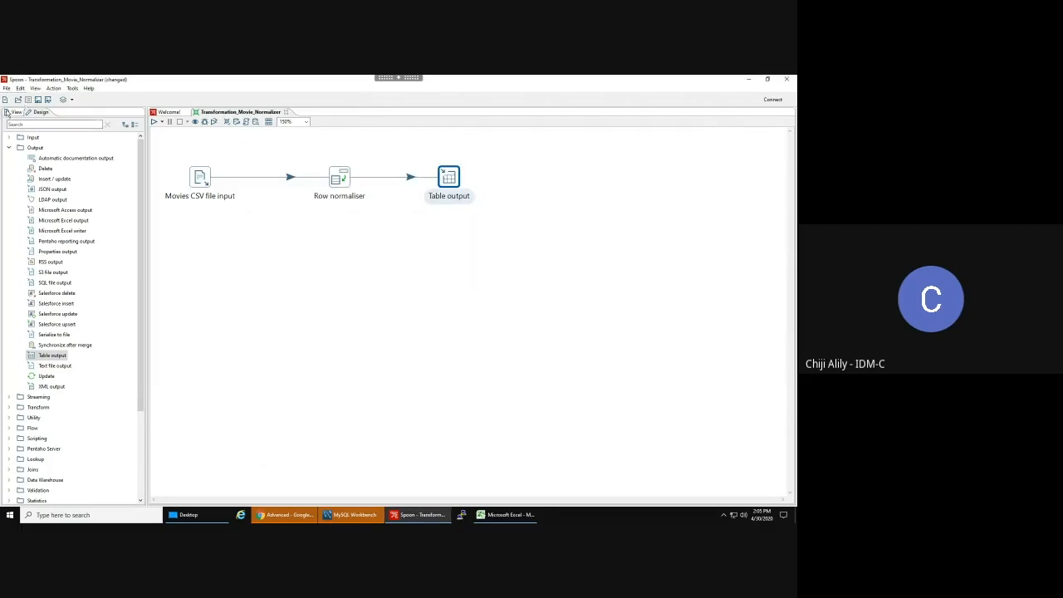
# - Show the View tree, start and close a new connection from Database connections, then cancel Table output
pyautogui.click(12, 111)
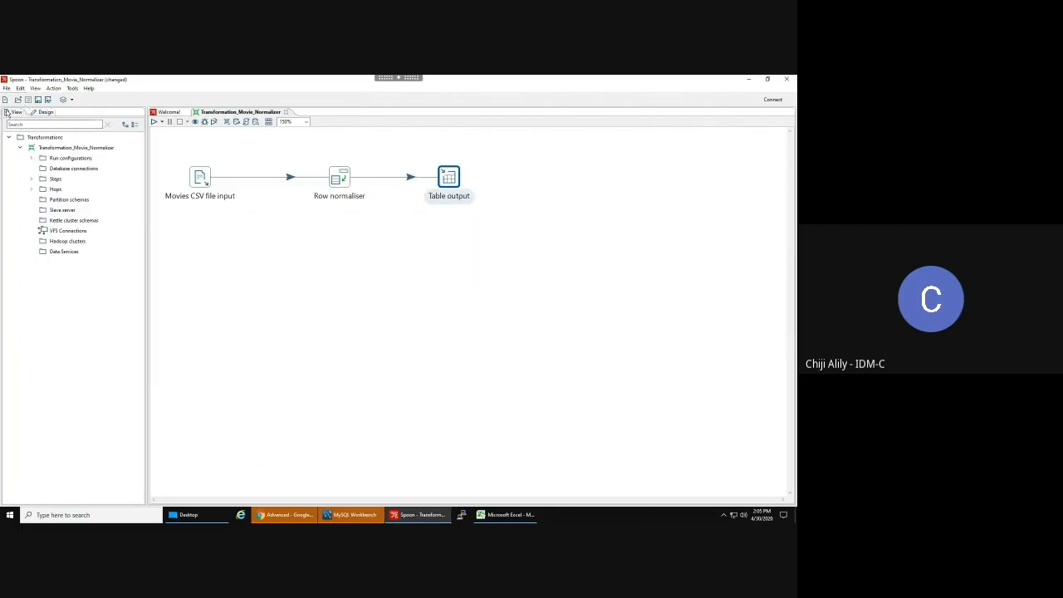
pyautogui.rightClick(64, 169)
pyautogui.click(83, 173)
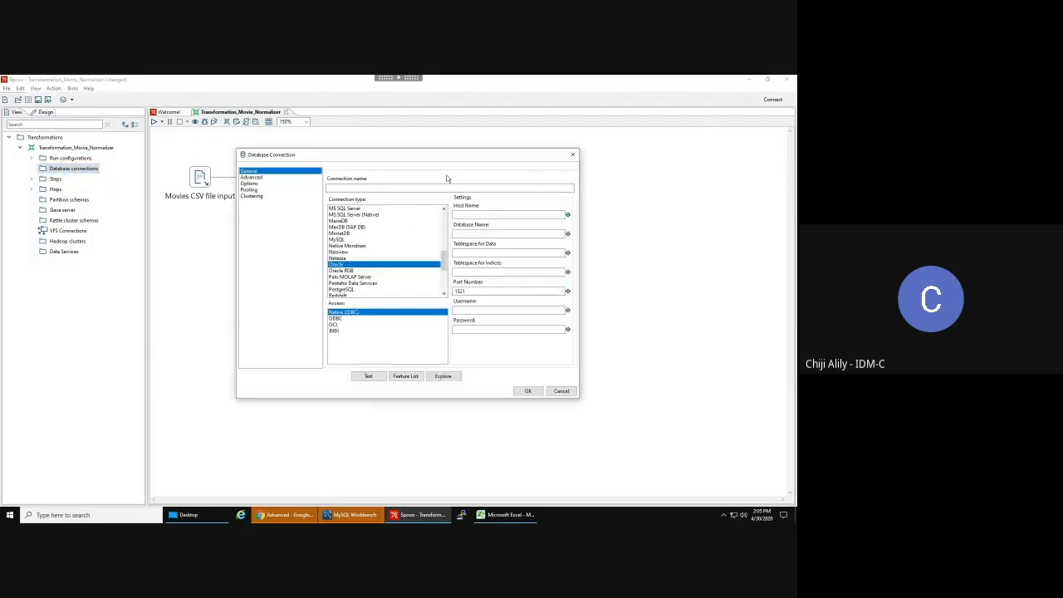
pyautogui.click(572, 154)
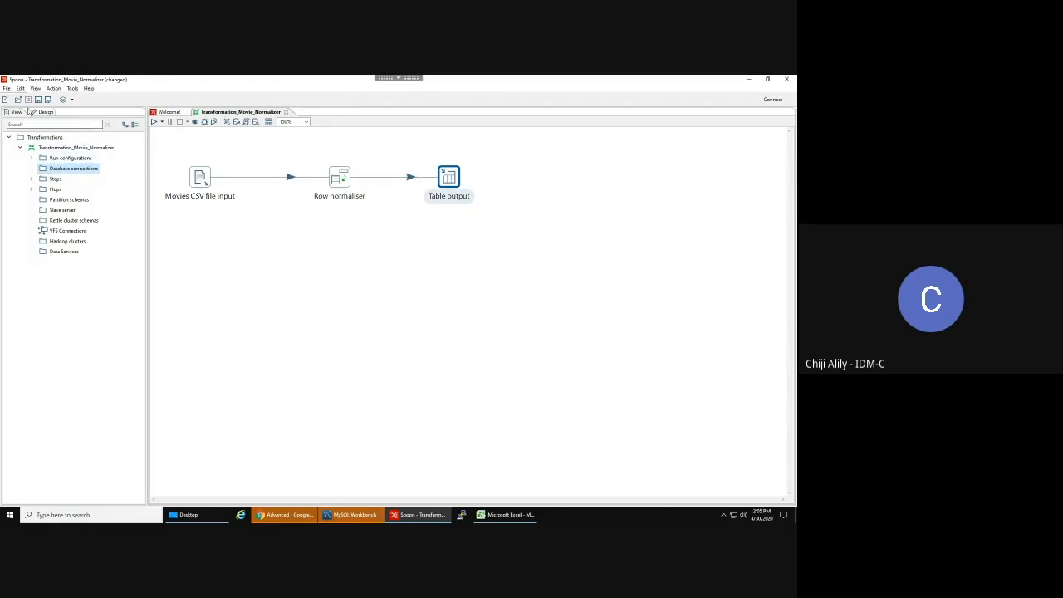
pyautogui.moveTo(447, 190); pyautogui.dragTo(447, 180)
pyautogui.doubleClick(447, 180)
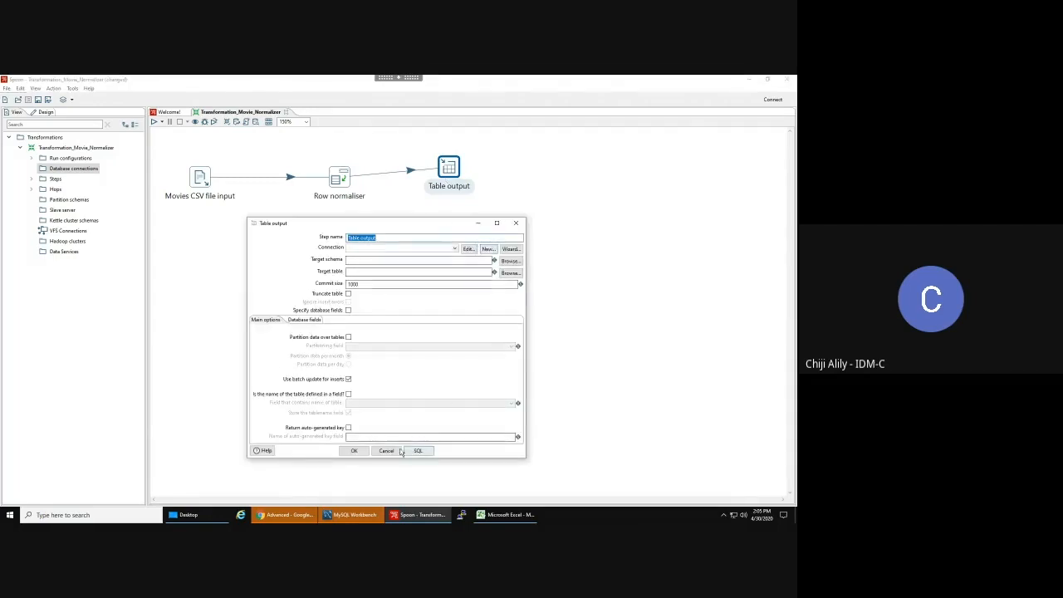
pyautogui.rightClick(59, 170)
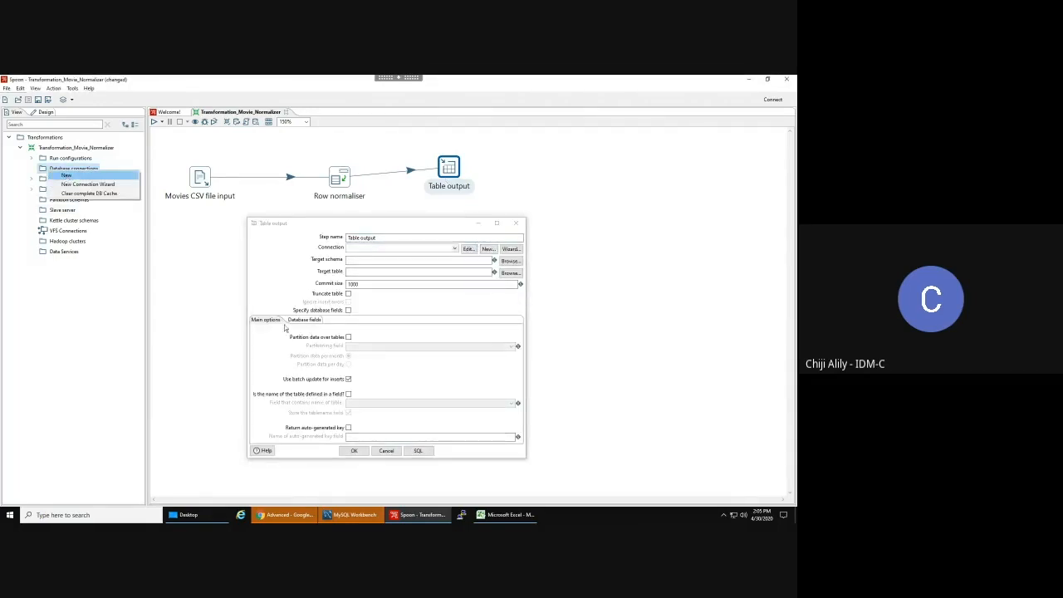
pyautogui.click(394, 451)
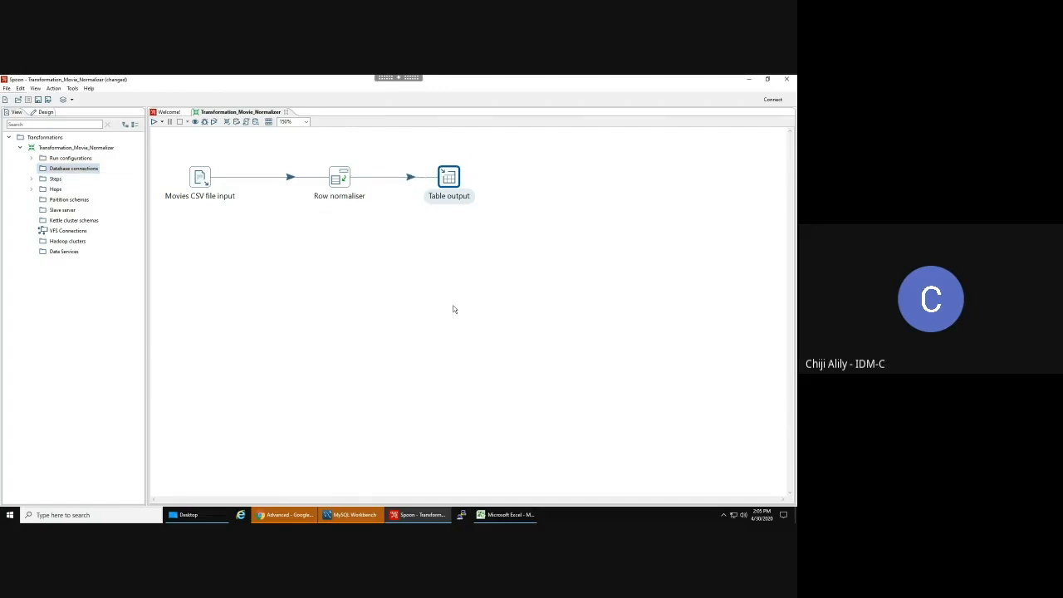
# - Reopen the Table output settings and choose MySQL as the new connection type
pyautogui.rightClick(451, 177)
pyautogui.press('Escape')
pyautogui.doubleClick(449, 177)
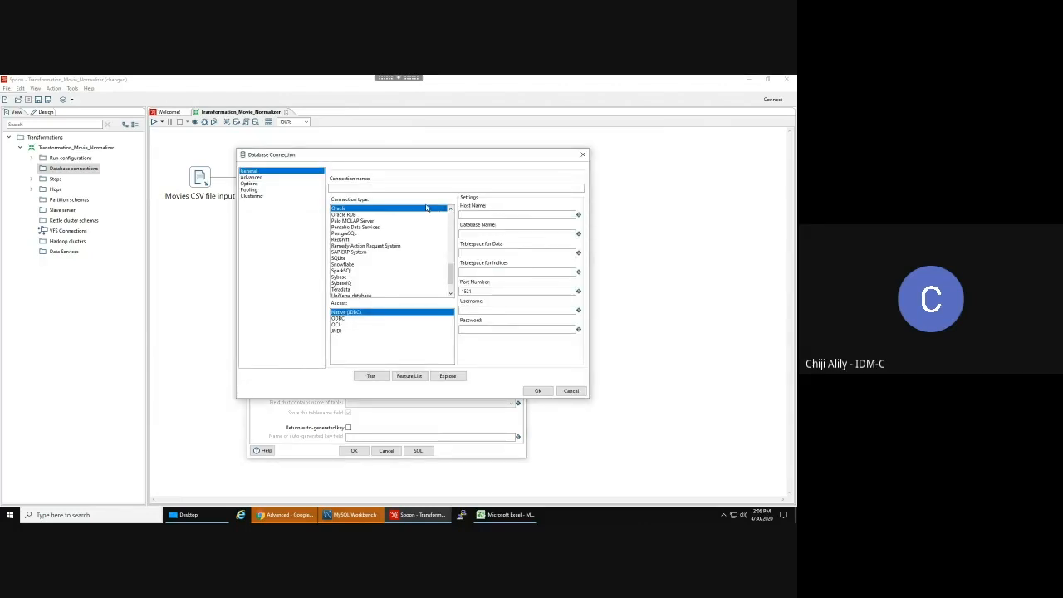
pyautogui.scroll(3, 355, 241)
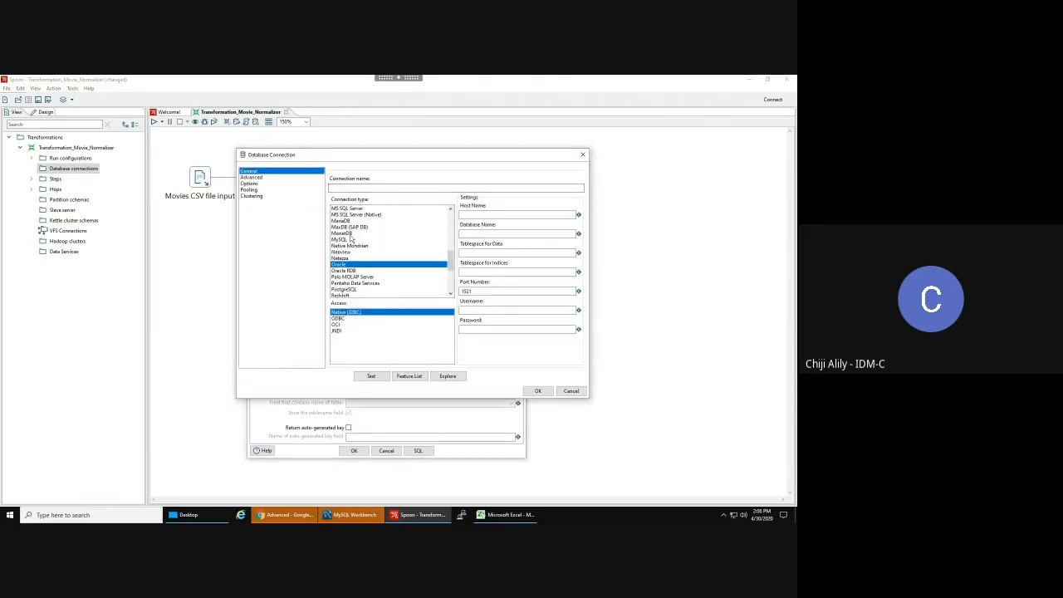
pyautogui.click(341, 240)
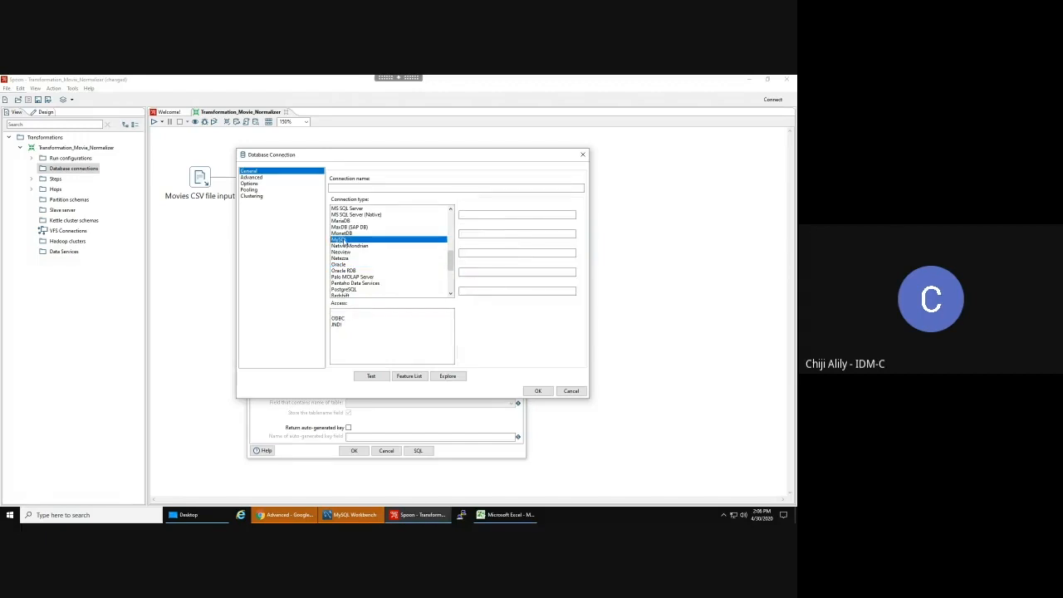
# - Name the connection MySQL-D2D_Pentaho_Training
pyautogui.click(353, 189)
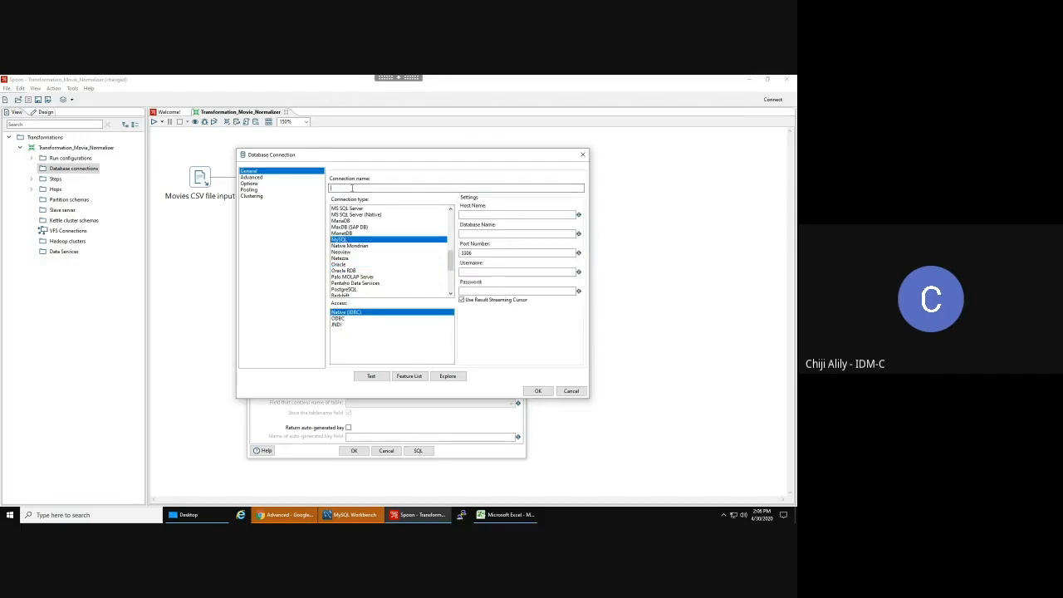
pyautogui.write('MySQL')
pyautogui.write('-DB')
pyautogui.write('_RENT')
pyautogui.press('BackSpace')
pyautogui.press('BackSpace')
pyautogui.press('BackSpace')
pyautogui.write('Pentaho_Training')
pyautogui.moveTo(345, 188); pyautogui.dragTo(307, 184)
pyautogui.click(392, 189)
# - Paste the database server's host name, then switch to MySQL Workbench
pyautogui.click(484, 214)
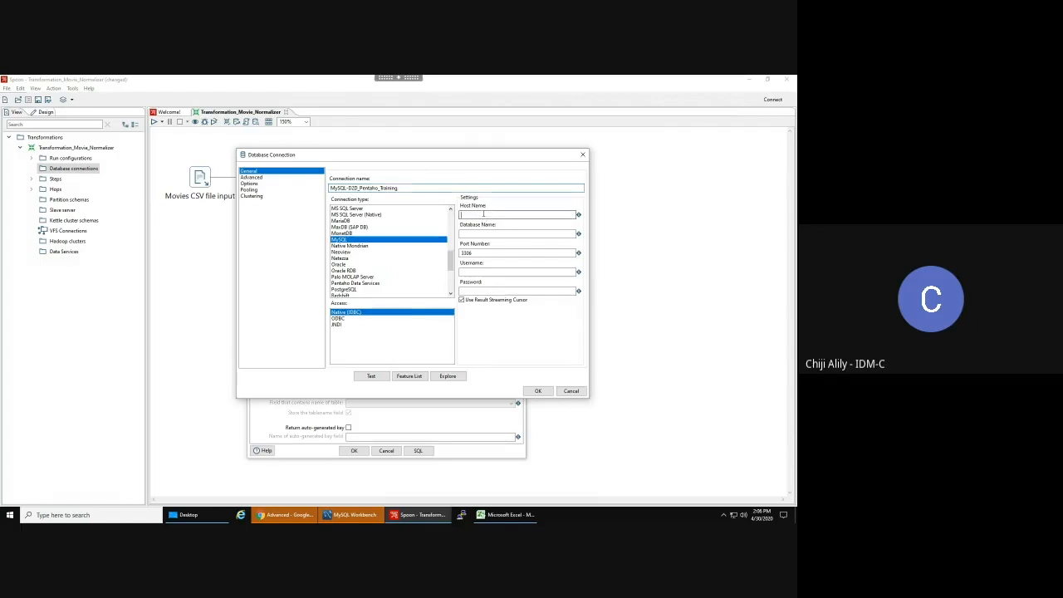
pyautogui.write('customer-data.test-data2dec.bsp.gsa.gov')
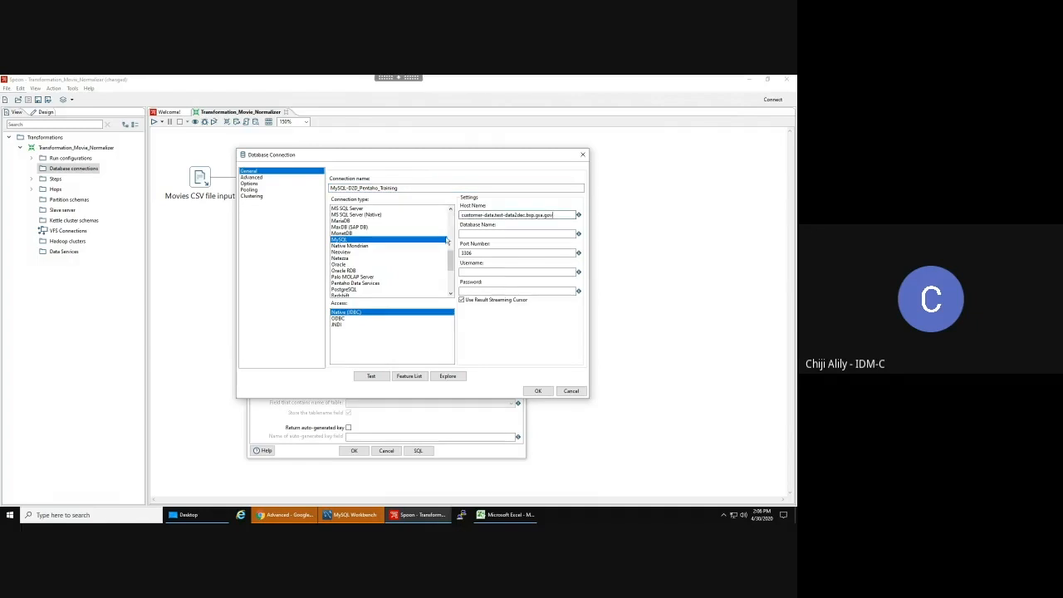
pyautogui.click(344, 518)
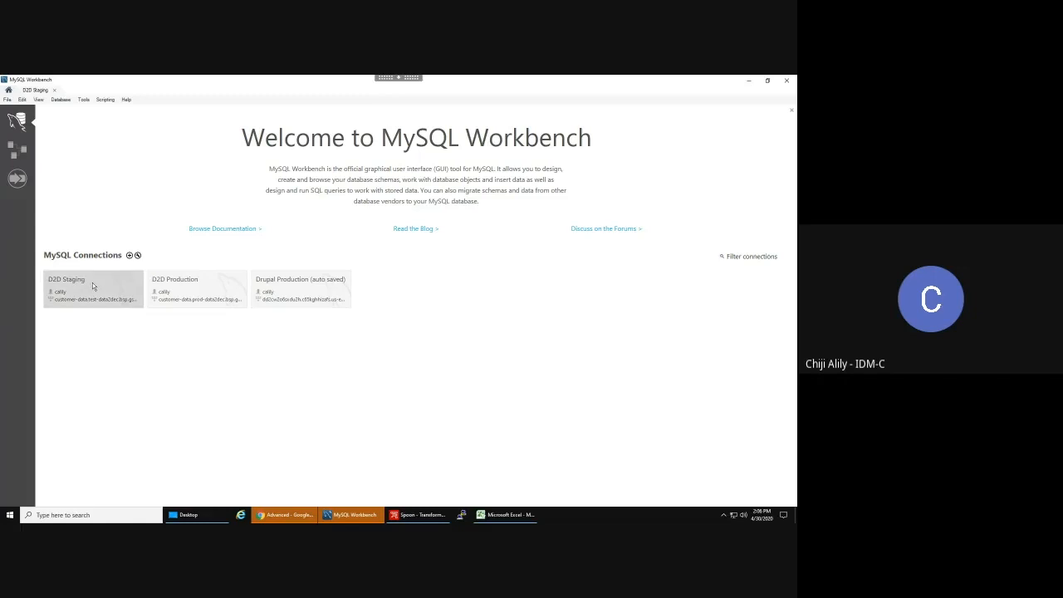
# - Open the D2D Staging connection to look up the D2D_Pentaho_Training schema name, then return to Spoon
pyautogui.click(37, 90)
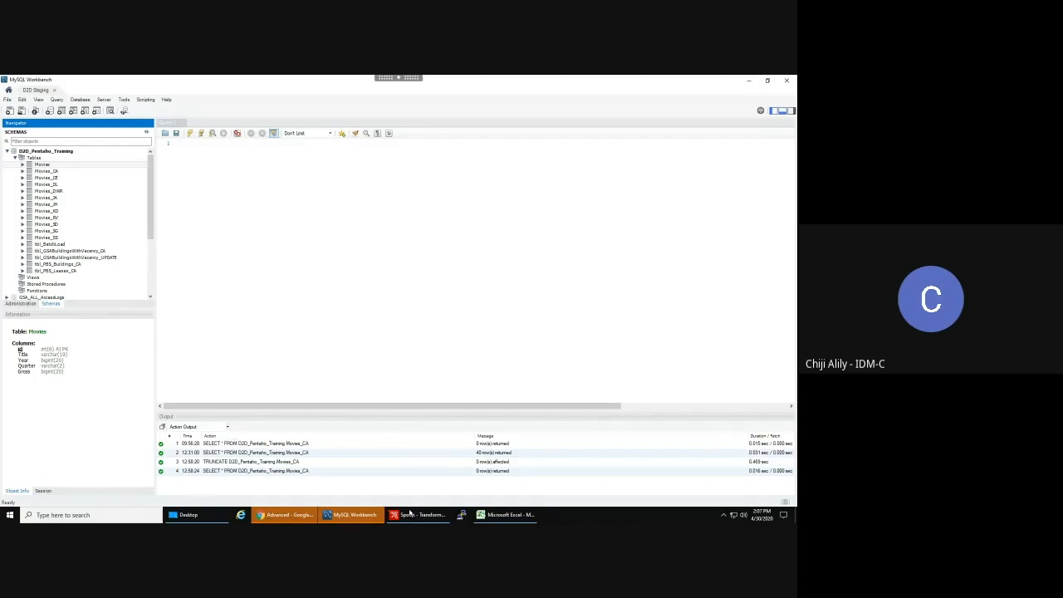
pyautogui.moveTo(412, 515)
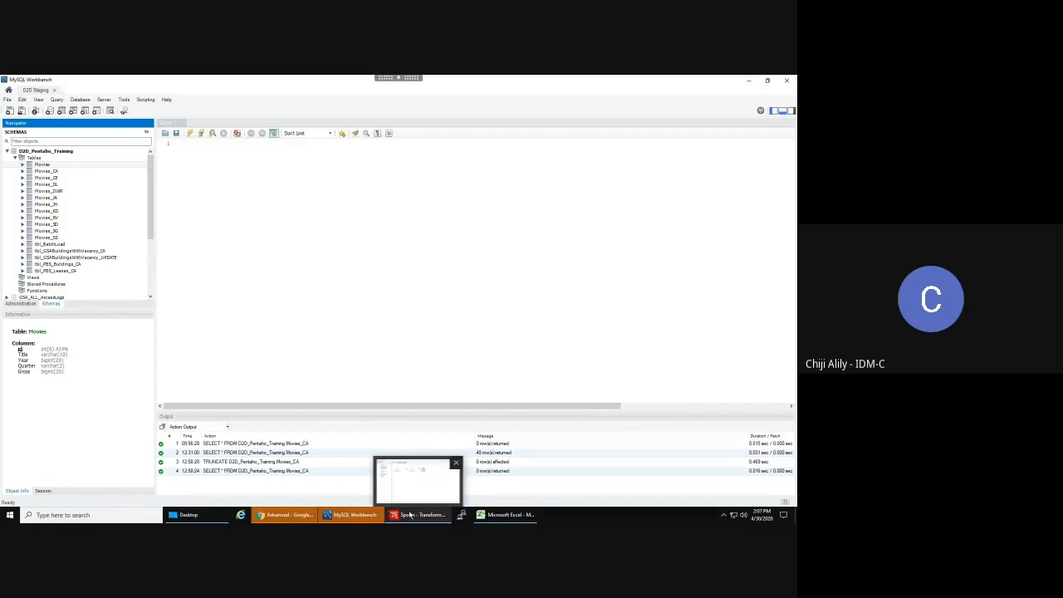
pyautogui.click(411, 515)
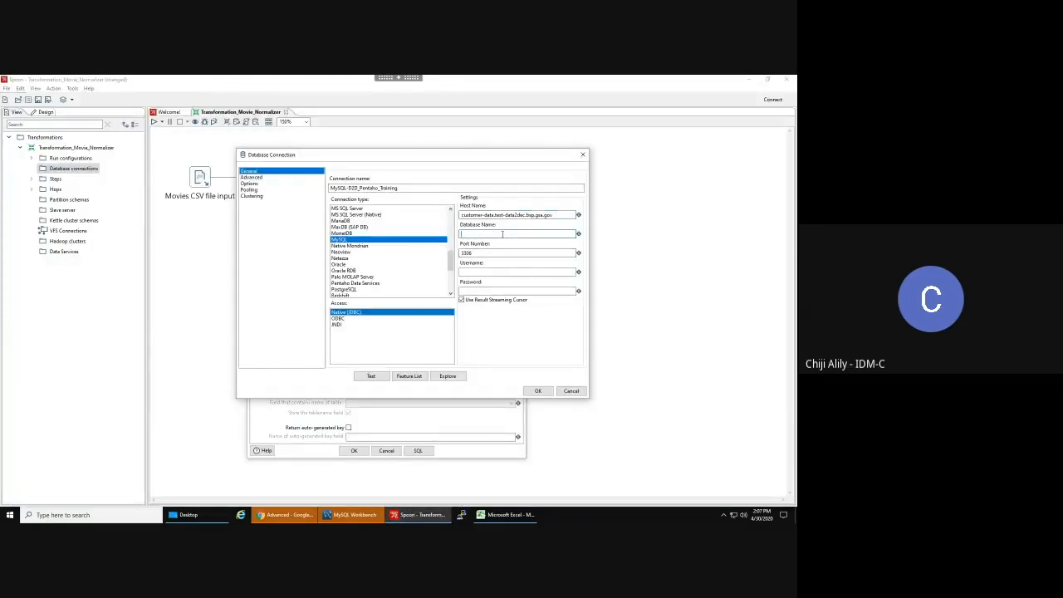
pyautogui.click(353, 515)
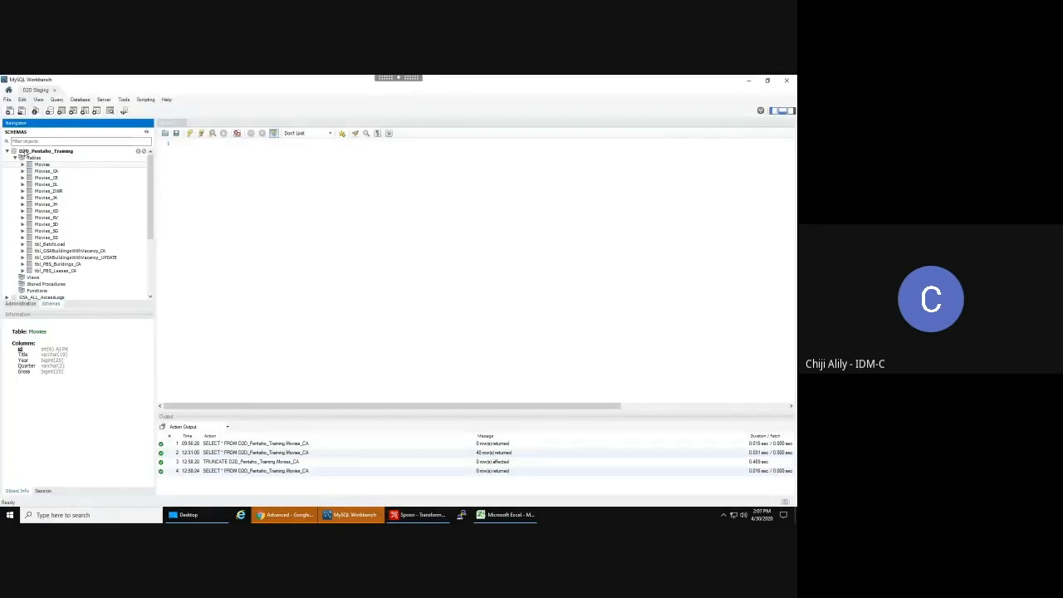
pyautogui.click(419, 515)
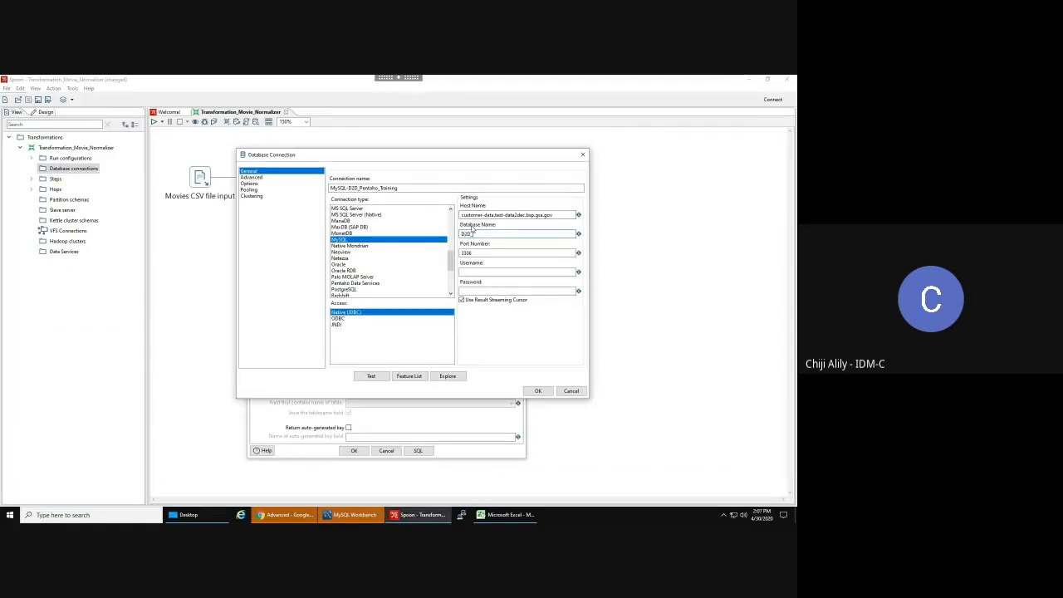
# - Finish the database name D2D_Pentaho_Training, enter the username and paste the account password
pyautogui.write('ntaho_Training')
pyautogui.click(505, 271)
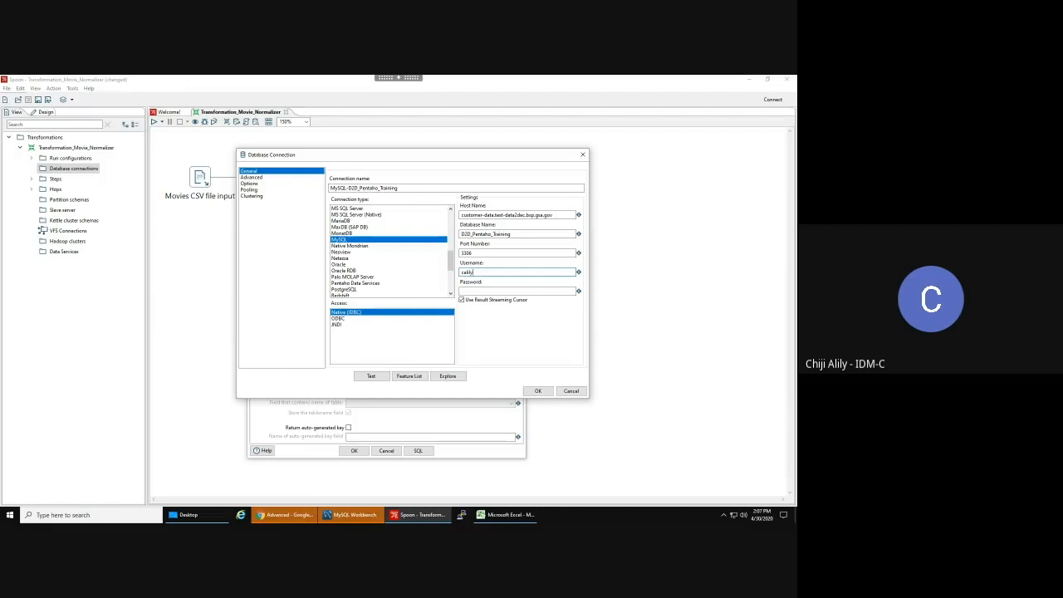
pyautogui.click(499, 292)
pyautogui.hotkey('ctrl', 'v')
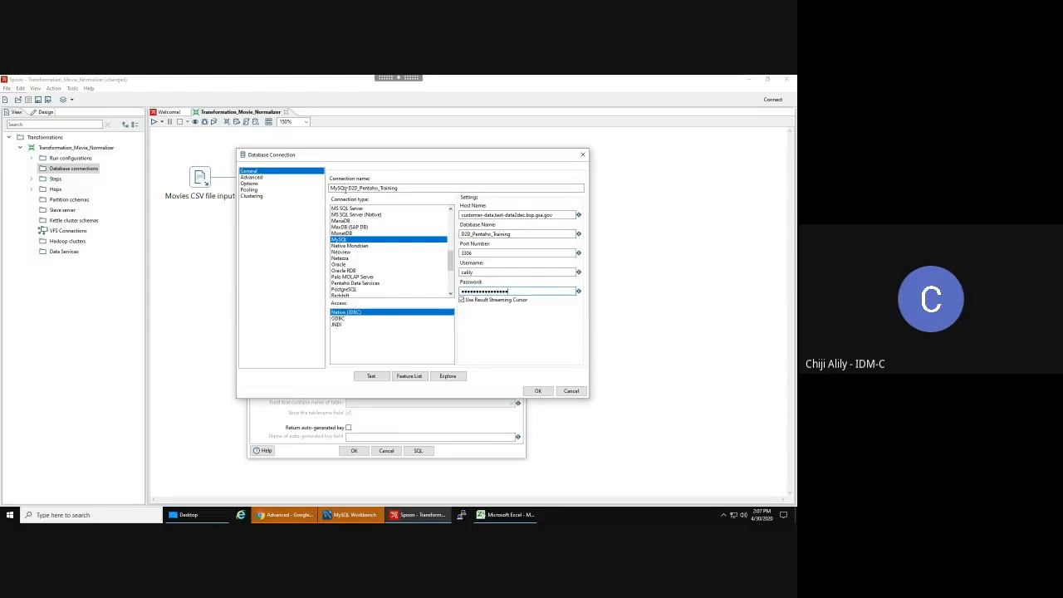
# - Test the connection successfully and save it for the Table output step
pyautogui.click(372, 377)
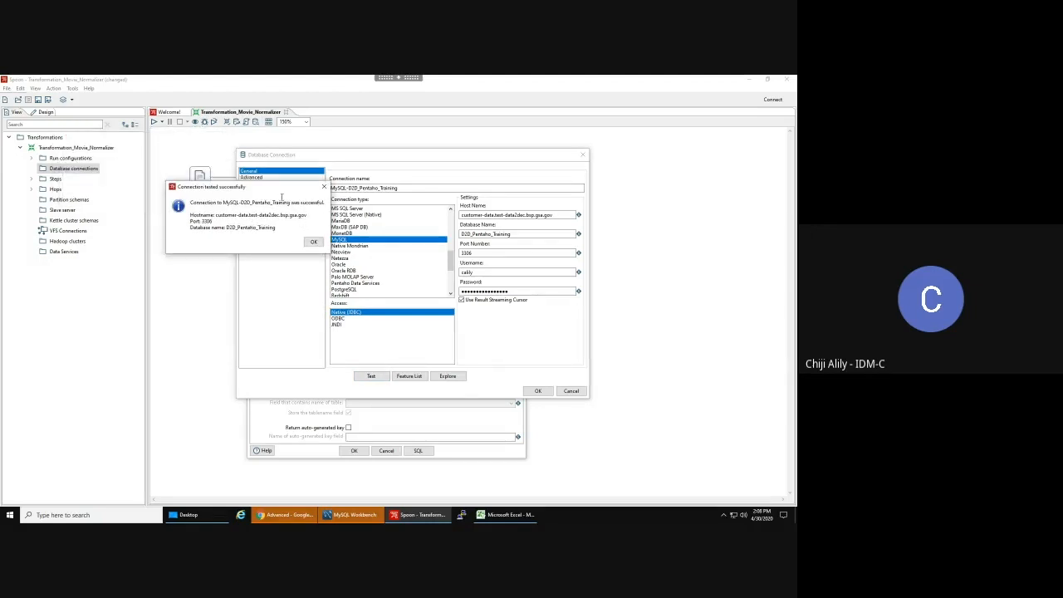
pyautogui.click(315, 242)
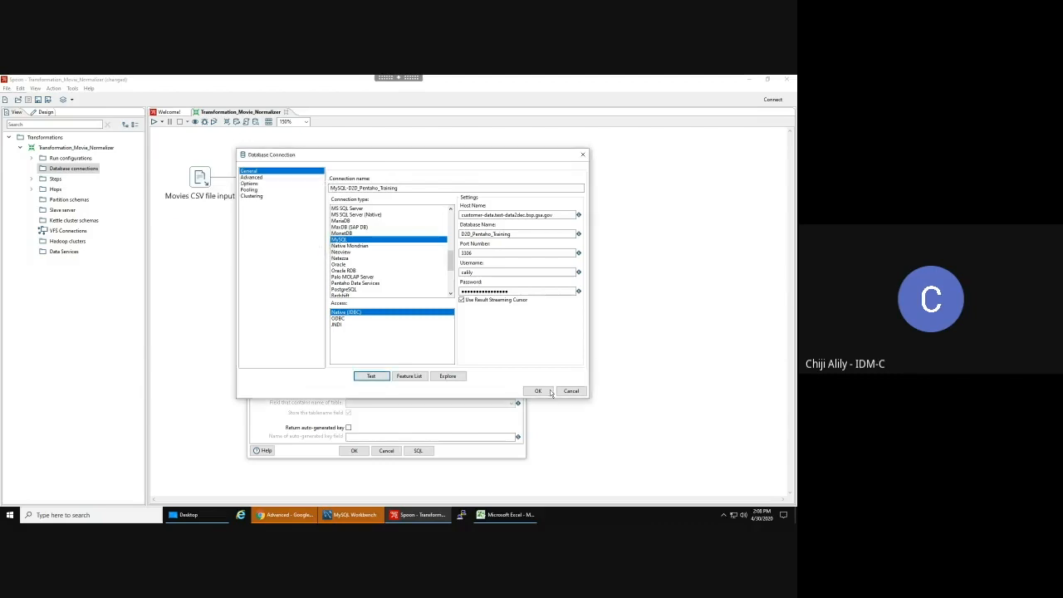
pyautogui.click(537, 391)
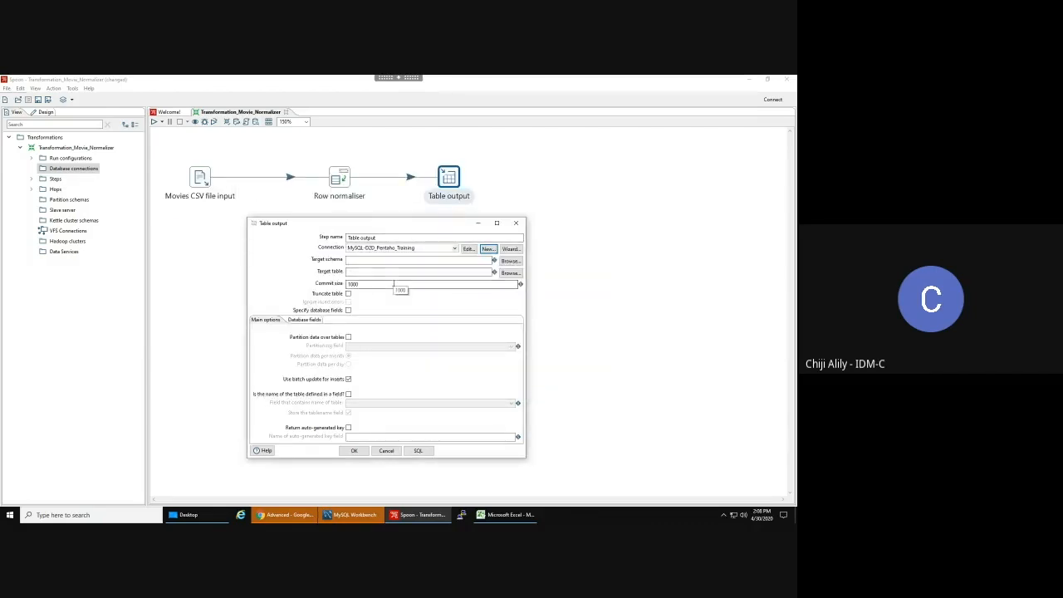
# - Set Movies_CA from the MySQL-D2D_Pentaho_Training tables as the target table, with Truncate table ticked
pyautogui.click(512, 275)
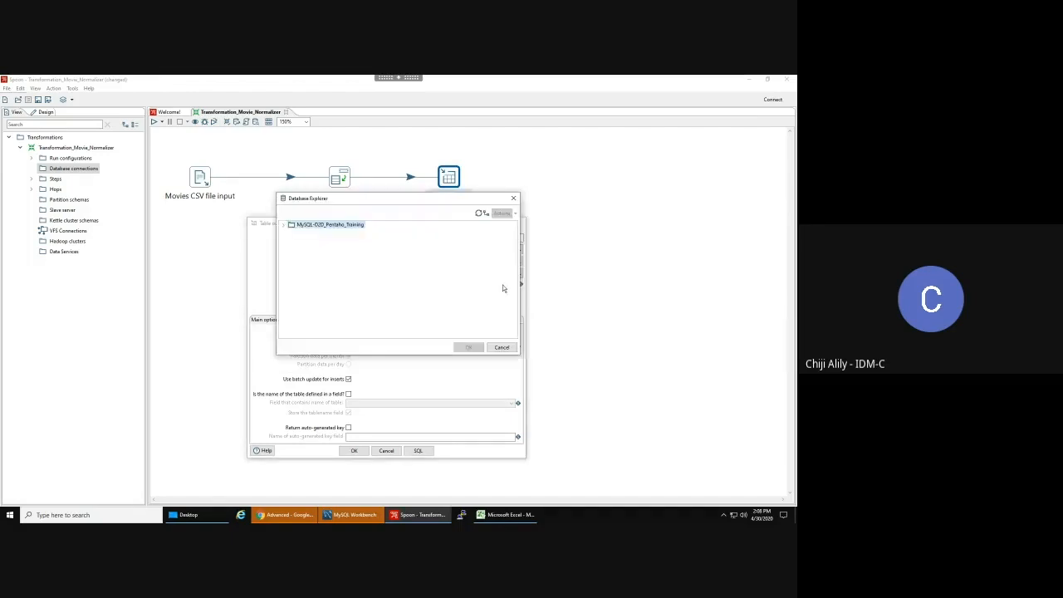
pyautogui.click(283, 225)
pyautogui.click(294, 240)
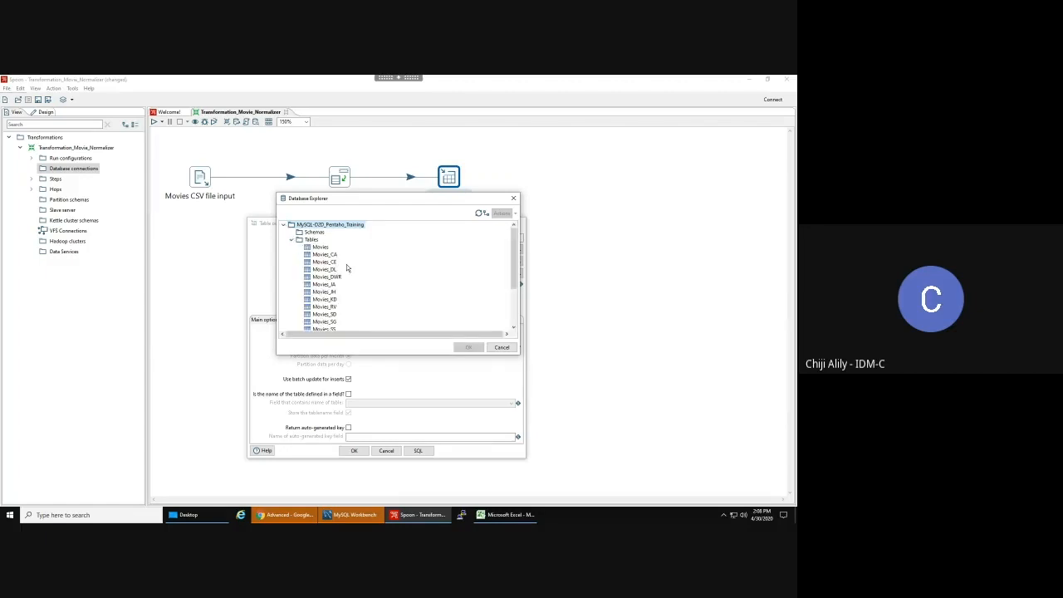
pyautogui.scroll(-5, 346, 264)
pyautogui.scroll(1, 346, 264)
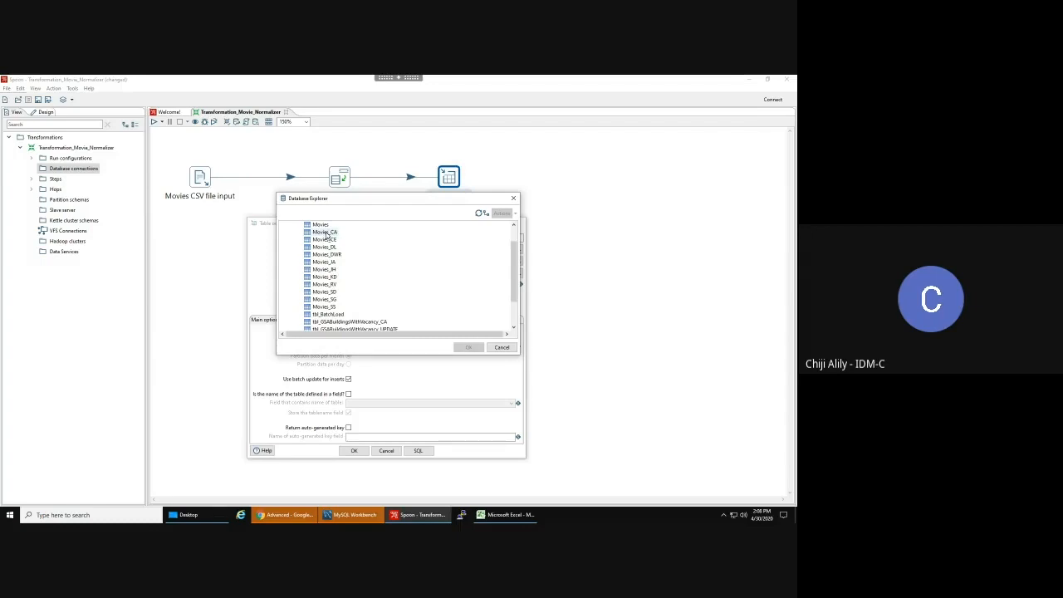
pyautogui.click(327, 235)
pyautogui.click(471, 347)
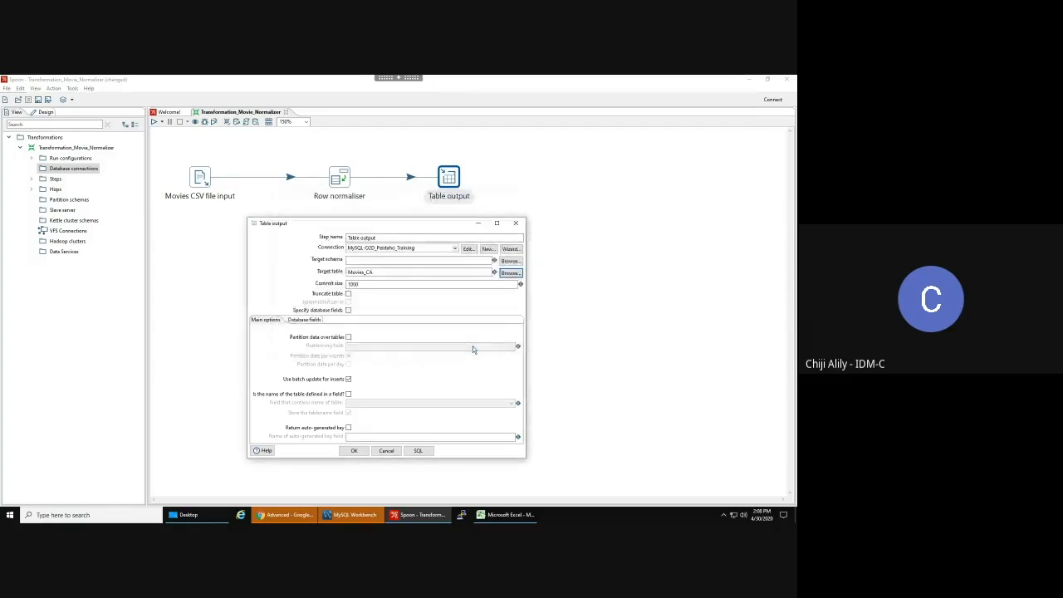
pyautogui.click(349, 295)
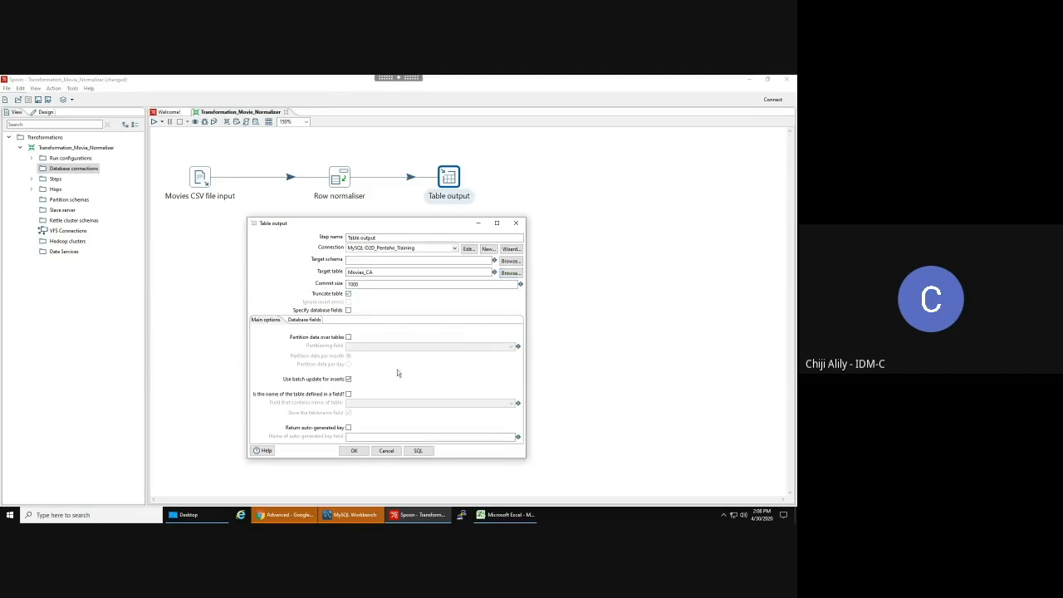
# - Run SELECT * on Movies_CA in MySQL Workbench, confirm 0 rows, and return to Spoon
pyautogui.click(362, 516)
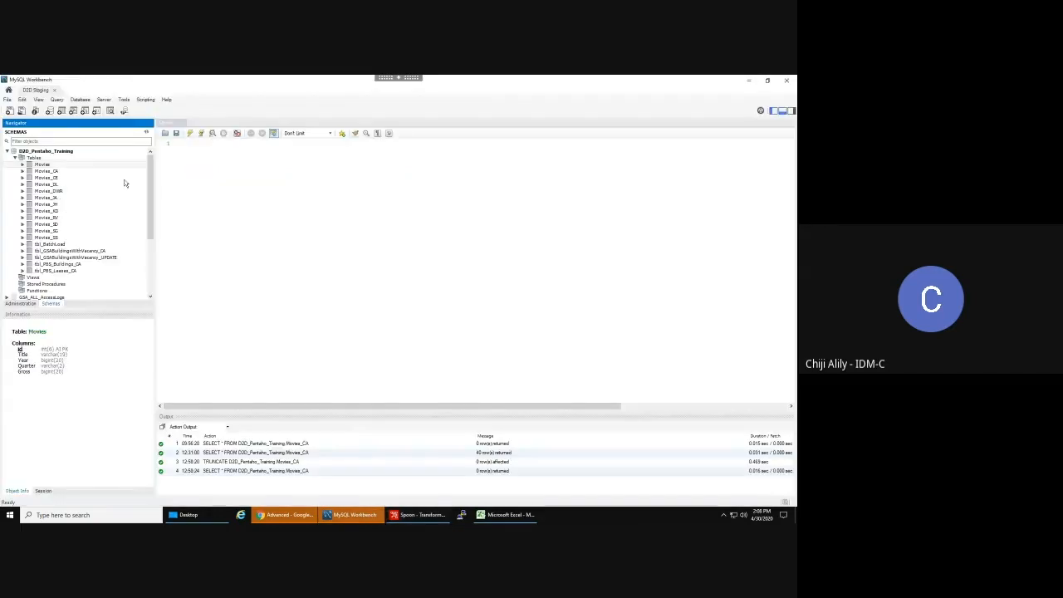
pyautogui.click(144, 172)
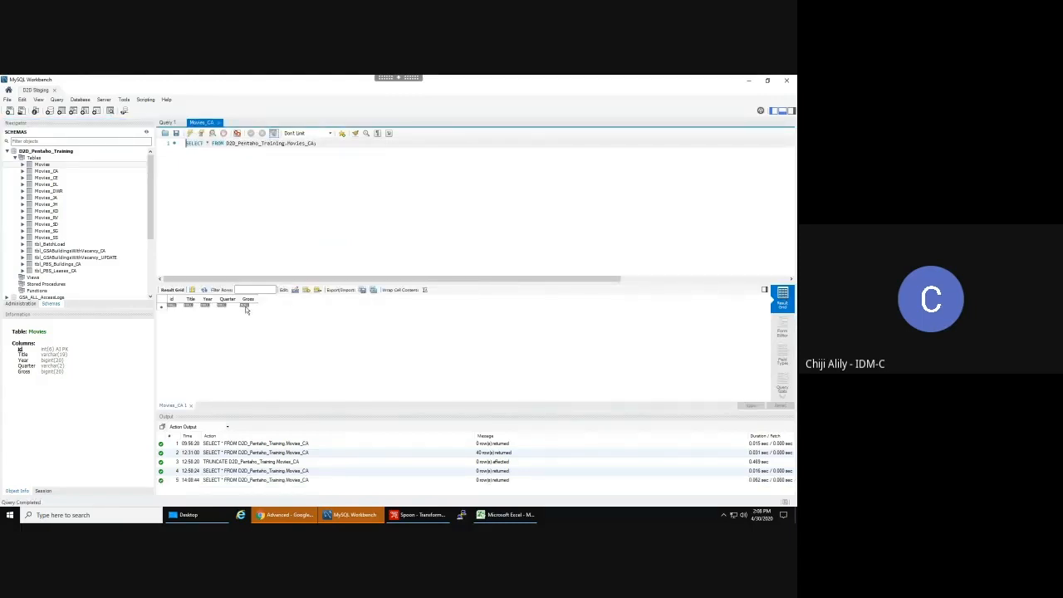
pyautogui.moveTo(422, 517)
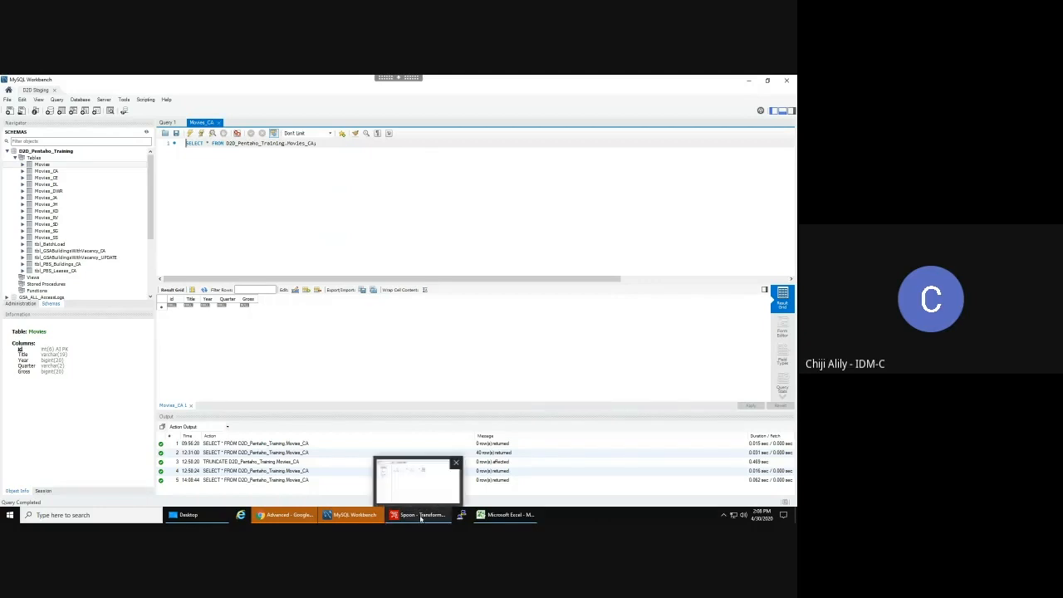
pyautogui.click(421, 515)
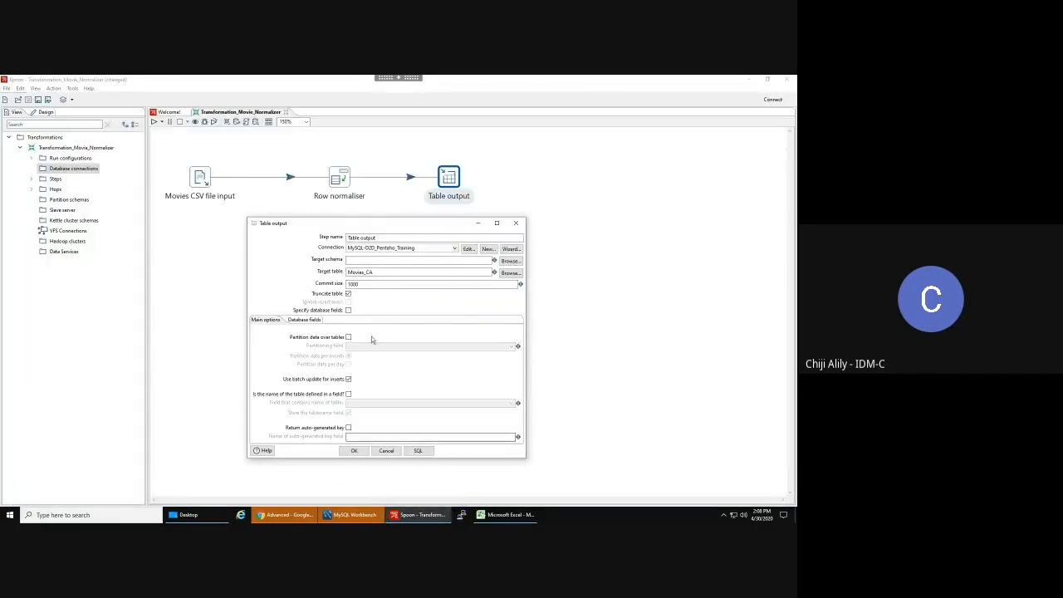
# - Enable Truncate table and Specify database fields, then get fields to map Title, Year, Quarter and Gross
pyautogui.click(348, 295)
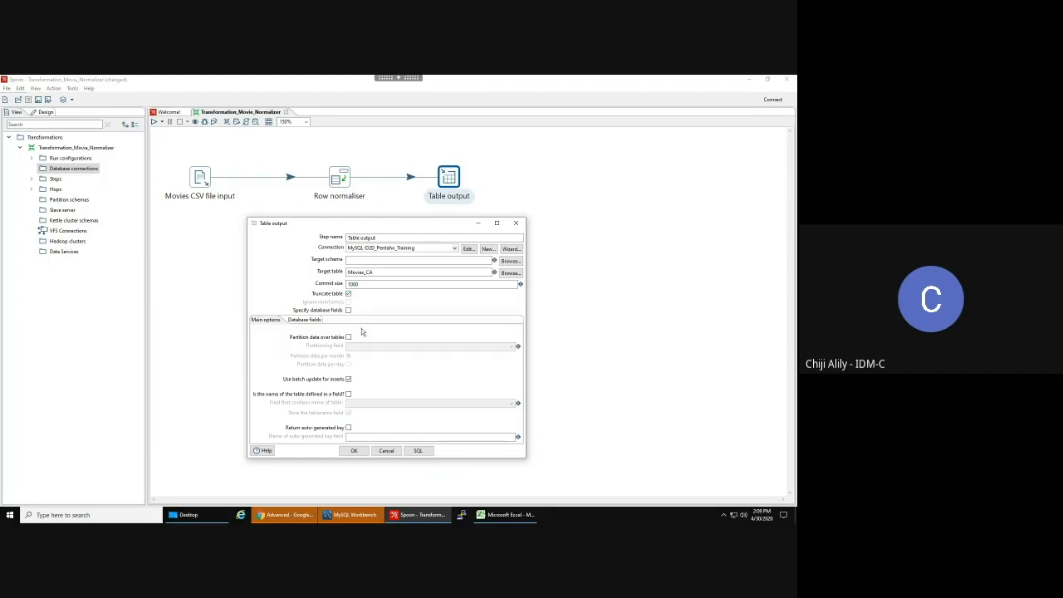
pyautogui.click(348, 311)
pyautogui.click(305, 321)
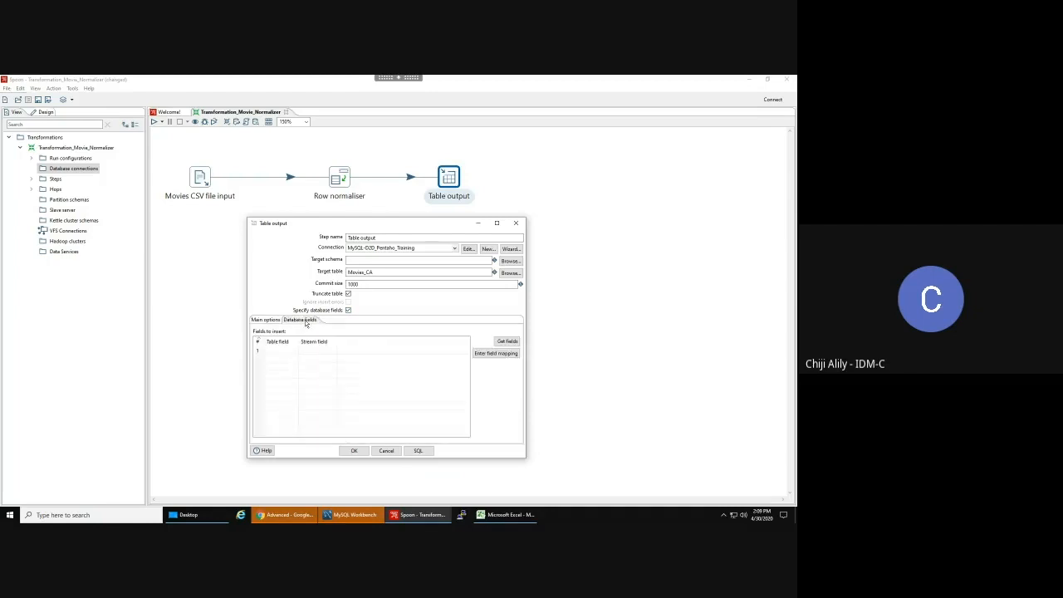
pyautogui.click(508, 342)
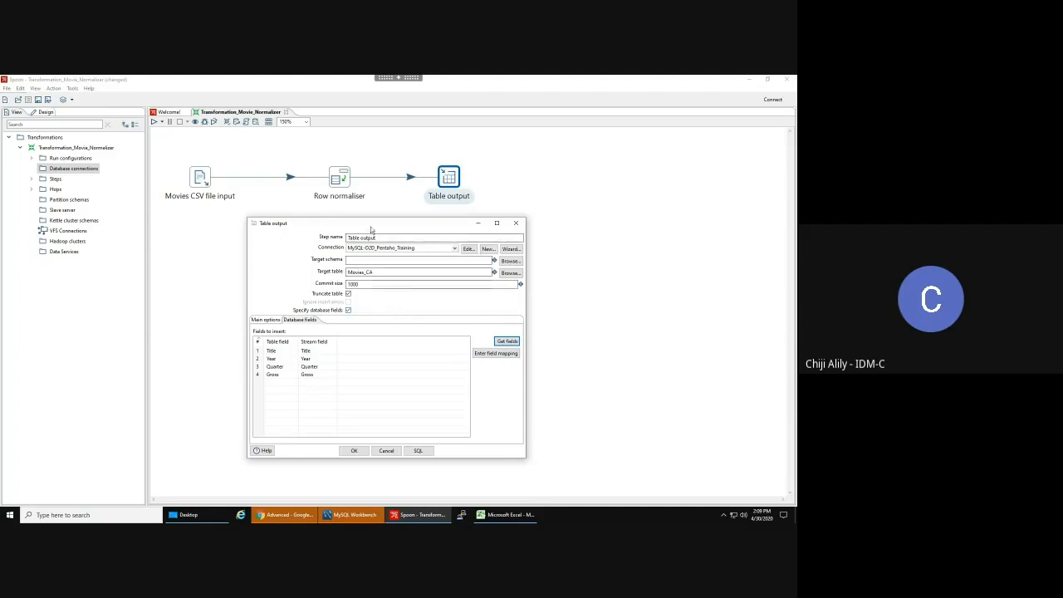
pyautogui.moveTo(357, 227); pyautogui.dragTo(485, 214)
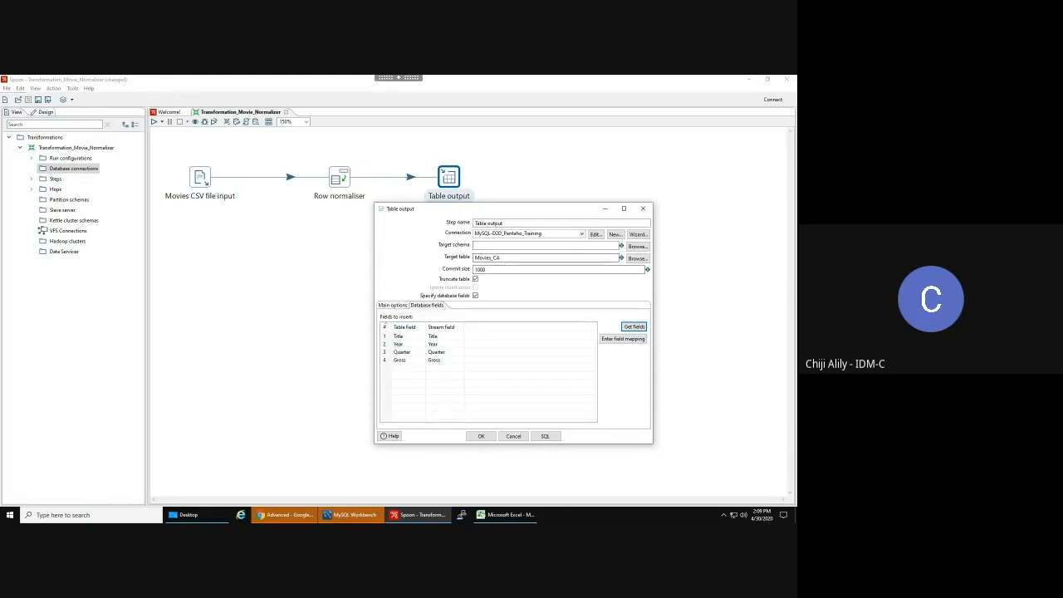
pyautogui.moveTo(334, 517)
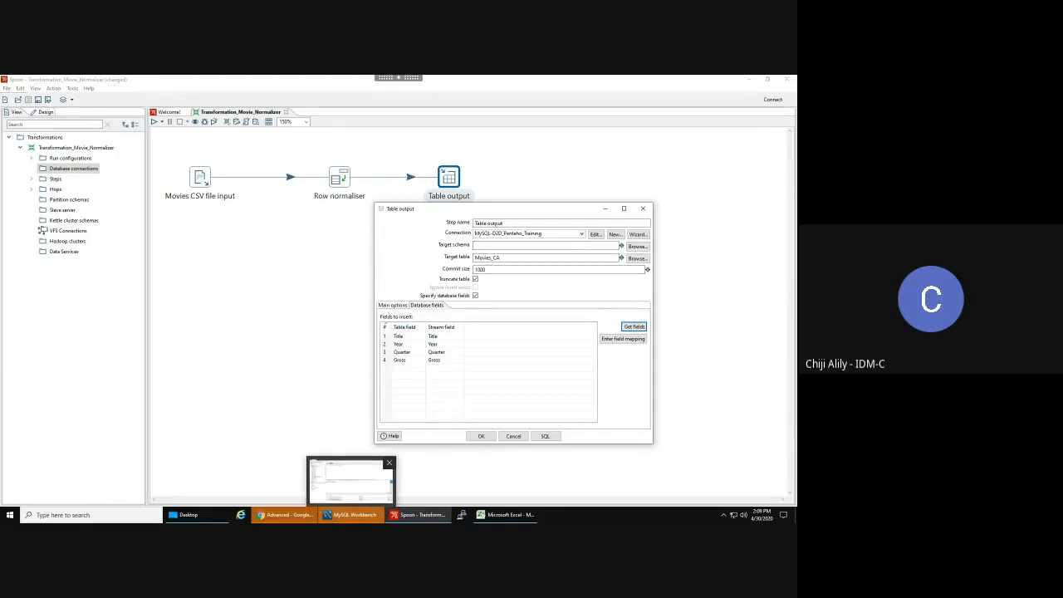
# - Expand the Movies_CA table in MySQL Workbench to view its columns
pyautogui.click(334, 517)
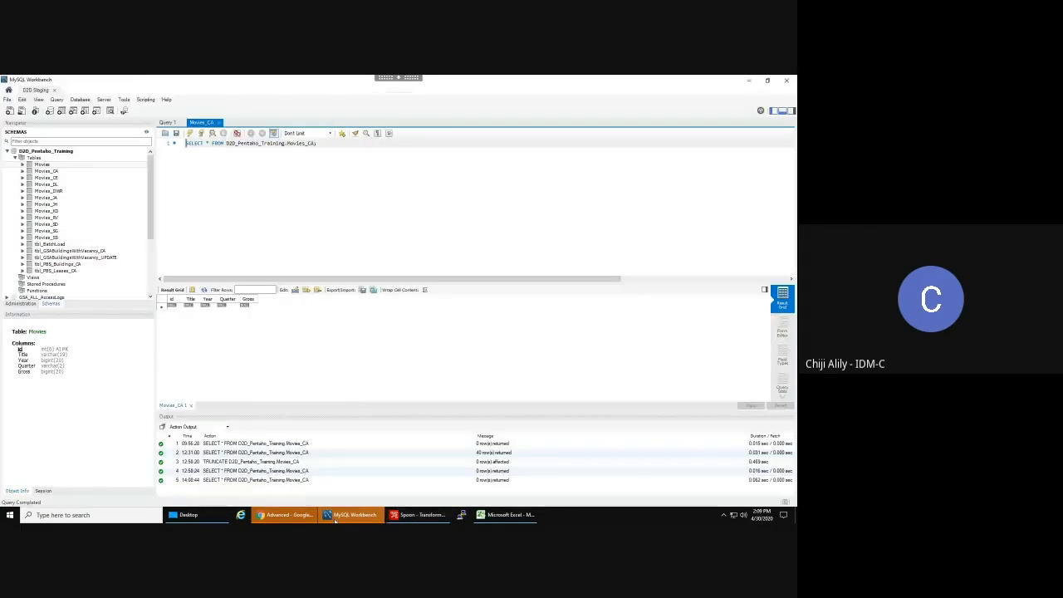
pyautogui.click(22, 173)
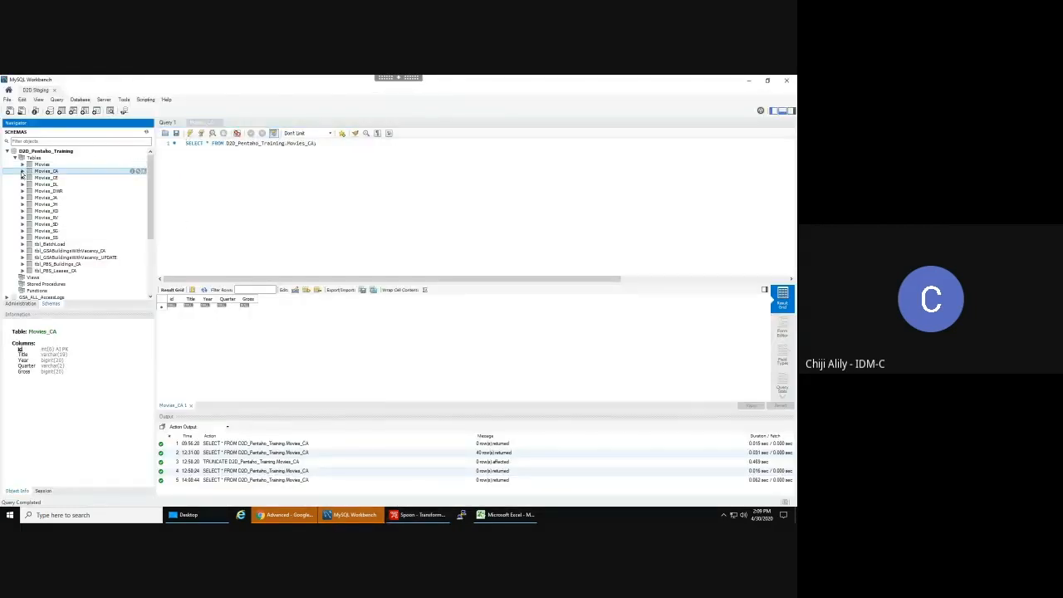
pyautogui.click(22, 172)
pyautogui.click(31, 178)
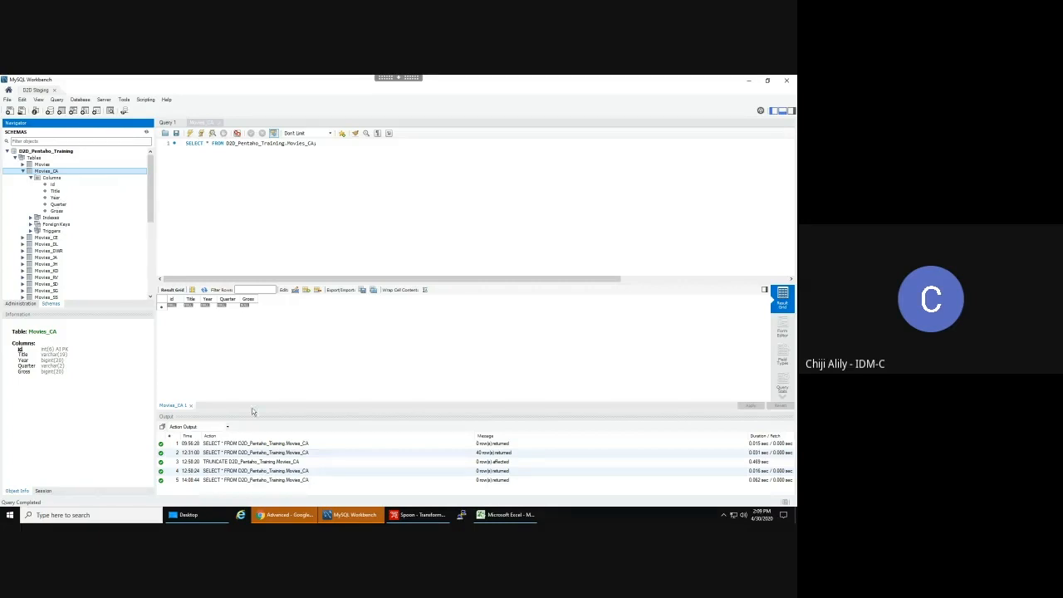
# - Compare Movies_CA's columns with Spoon's Table output dialog, then cancel that dialog
pyautogui.click(426, 516)
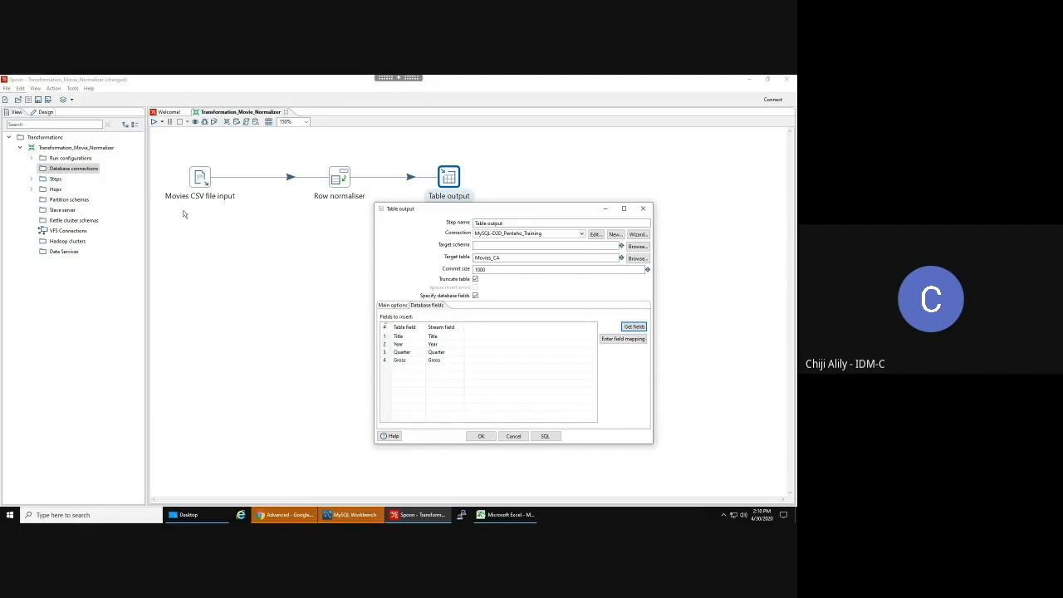
pyautogui.click(347, 516)
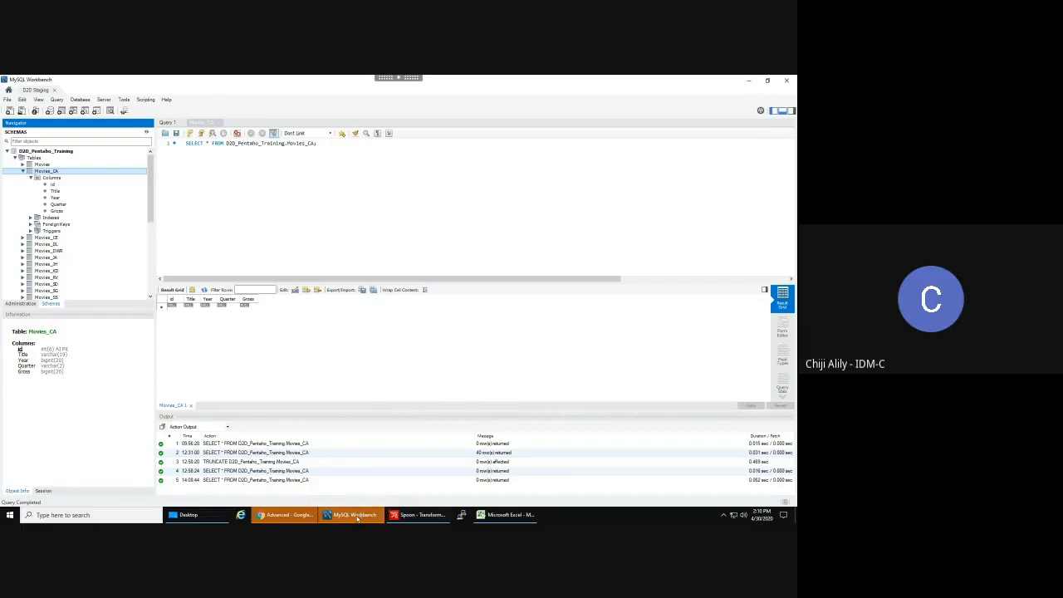
pyautogui.moveTo(357, 518)
pyautogui.click(420, 515)
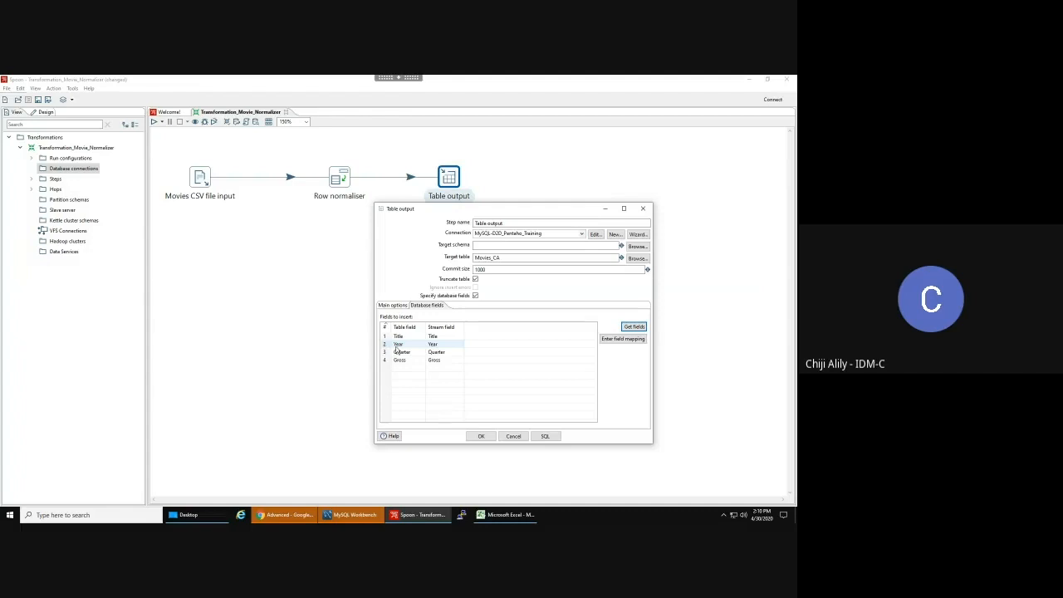
pyautogui.click(514, 436)
# - Review the movie titles and Quarter1–Quarter4 gross values in Excel from cell A1, then return to Spoon
pyautogui.click(513, 515)
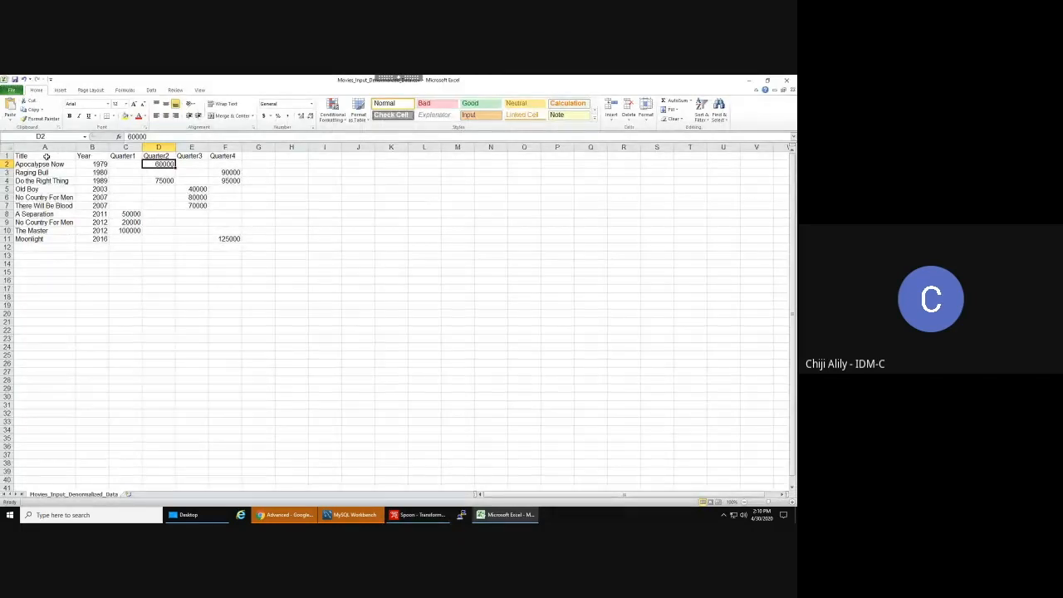
pyautogui.click(46, 157)
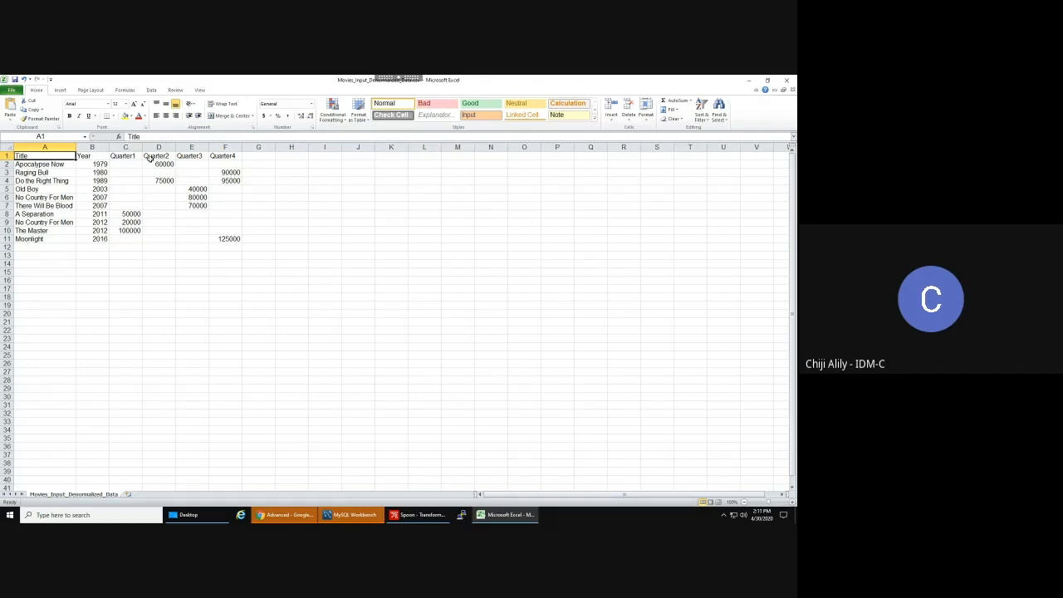
pyautogui.click(436, 521)
# - Inspect the Row normaliser settings, noting the Type field Quarter, and close them unchanged
pyautogui.click(380, 280)
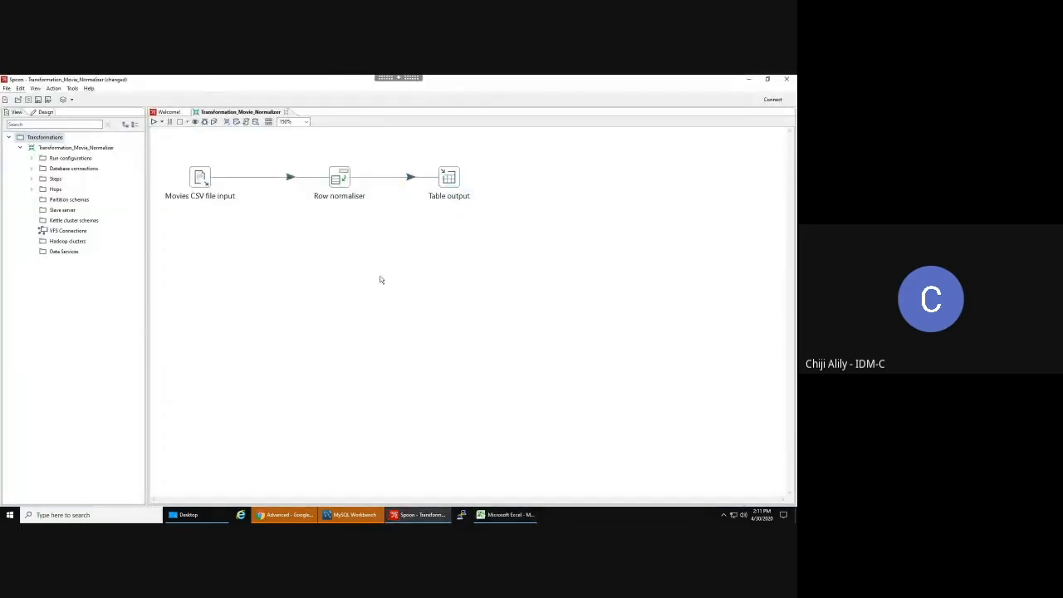
pyautogui.doubleClick(340, 178)
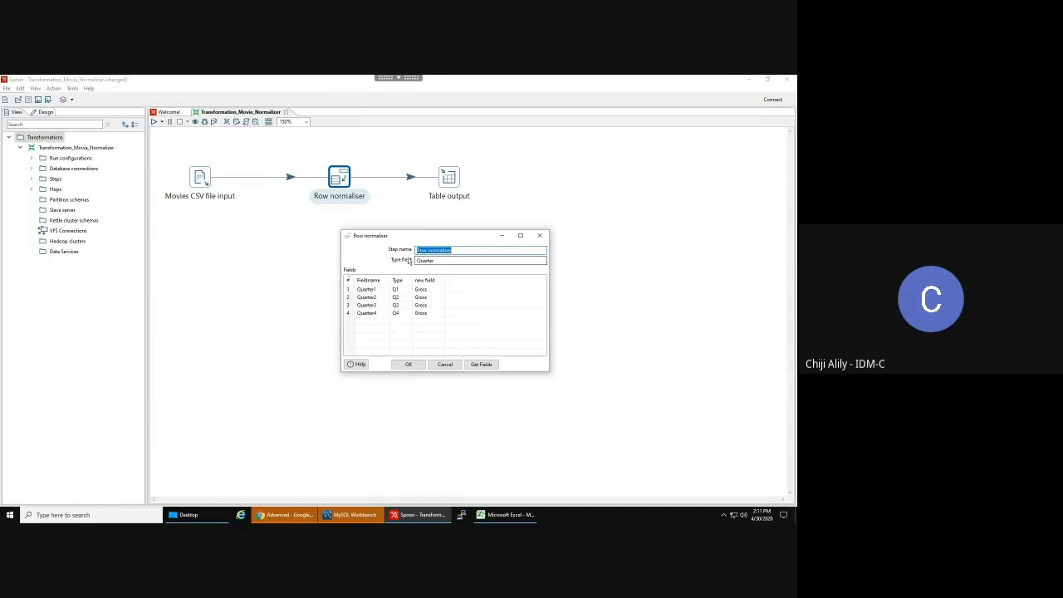
pyautogui.click(425, 261)
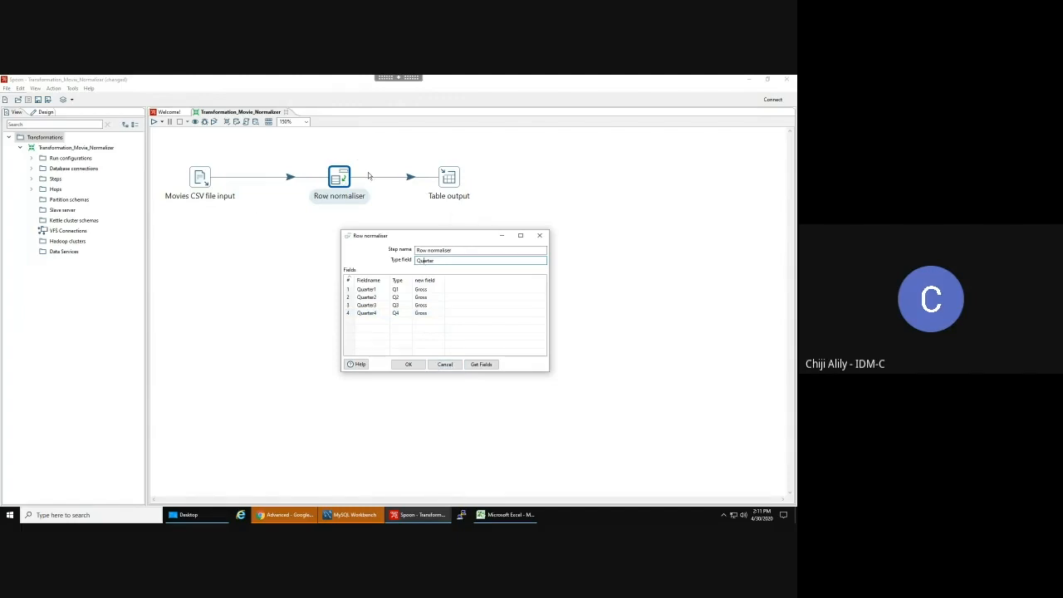
pyautogui.click(444, 365)
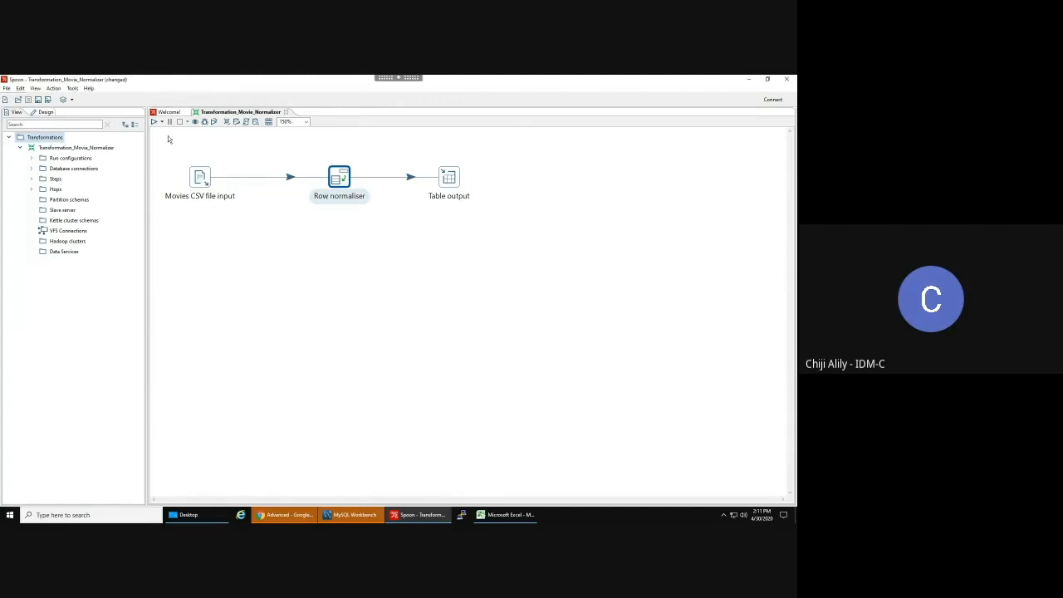
# - Check the Movies CSV file input and Row normaliser settings again, then open Table output
pyautogui.doubleClick(200, 179)
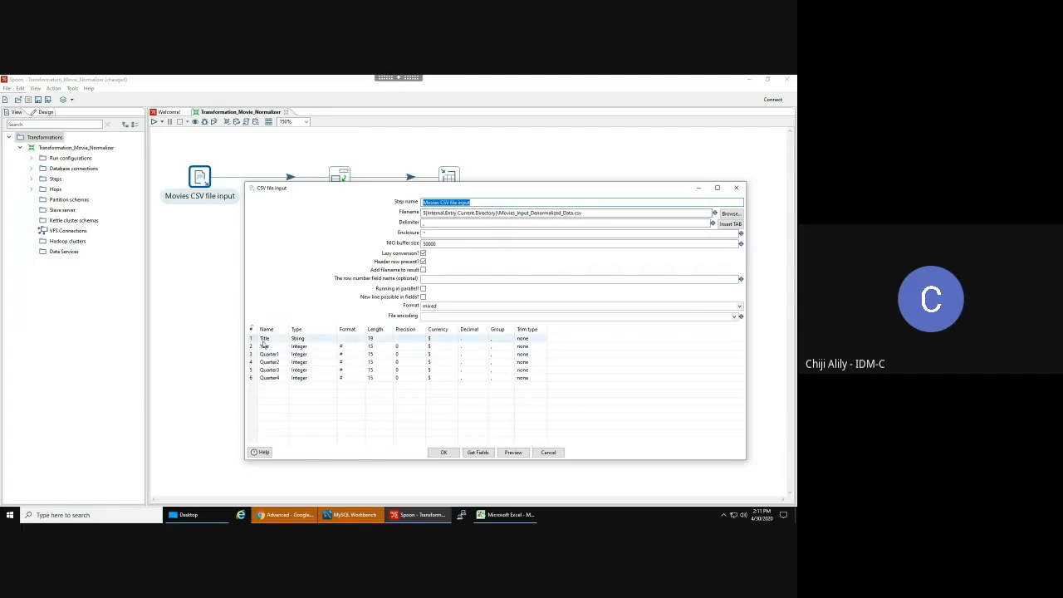
pyautogui.click(550, 453)
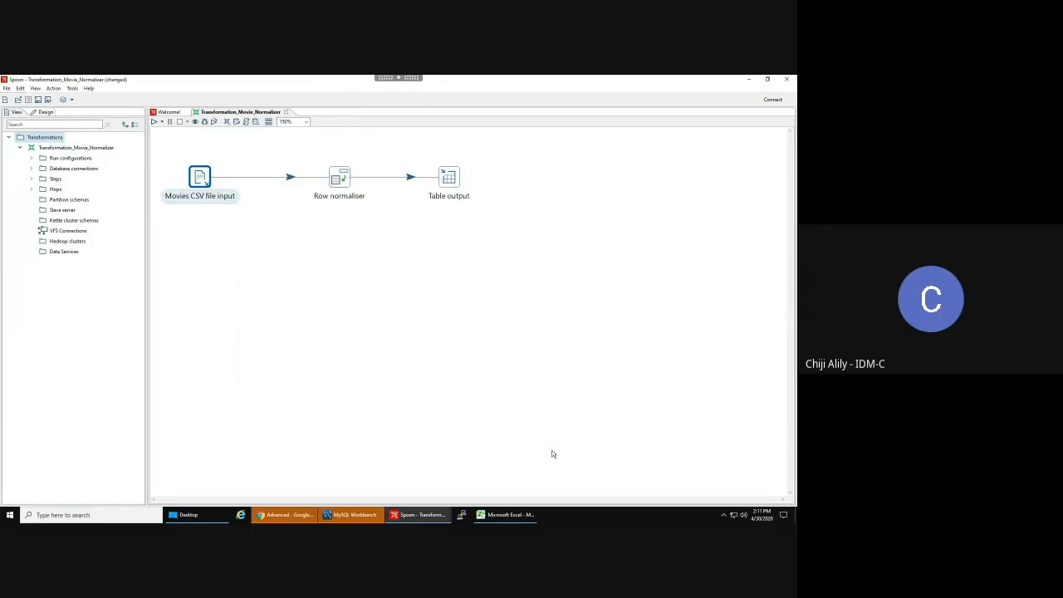
pyautogui.doubleClick(344, 181)
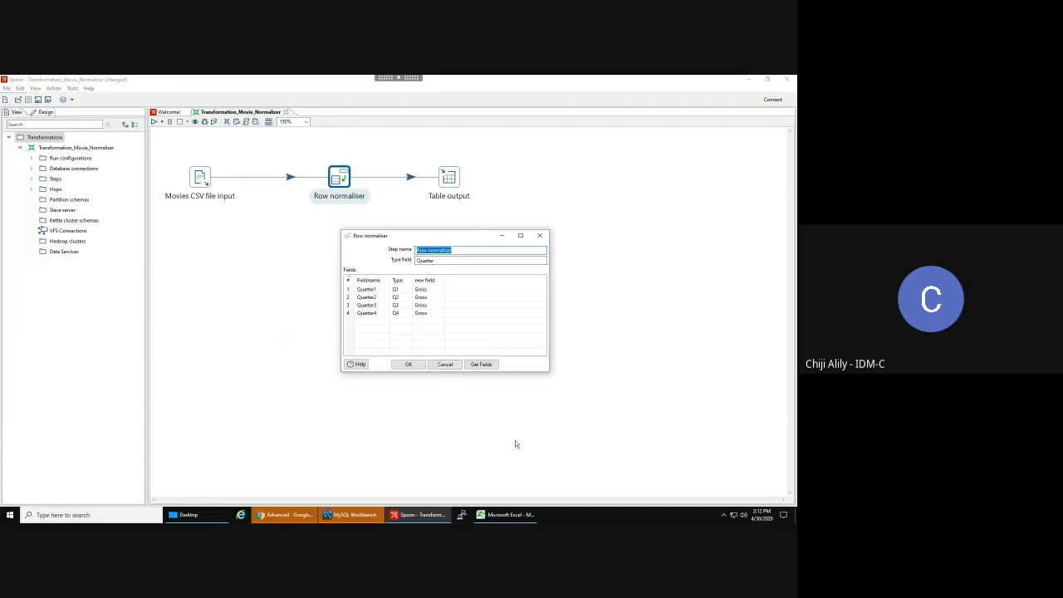
pyautogui.click(446, 365)
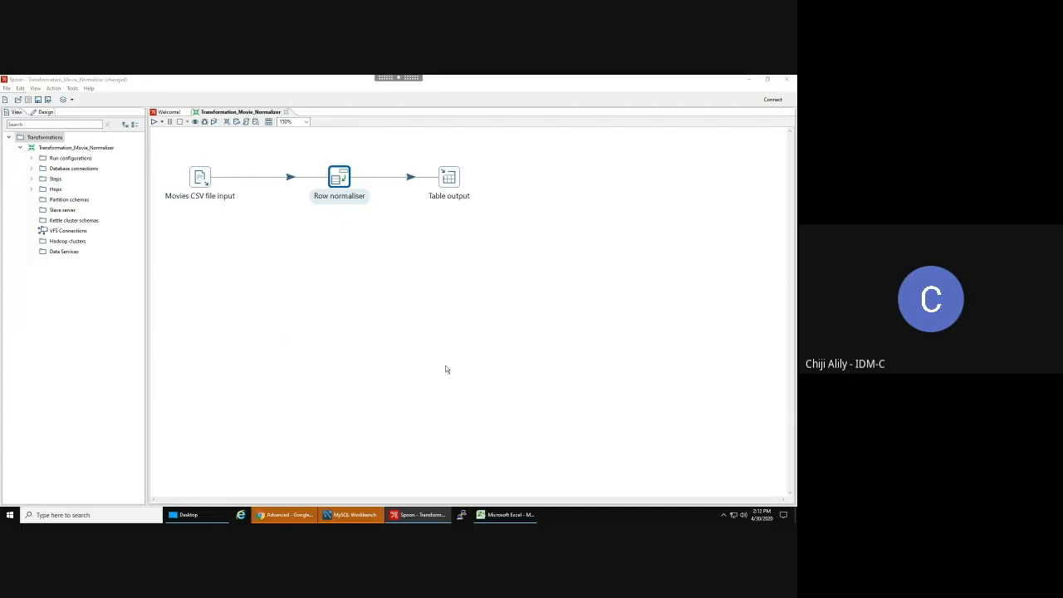
pyautogui.doubleClick(451, 186)
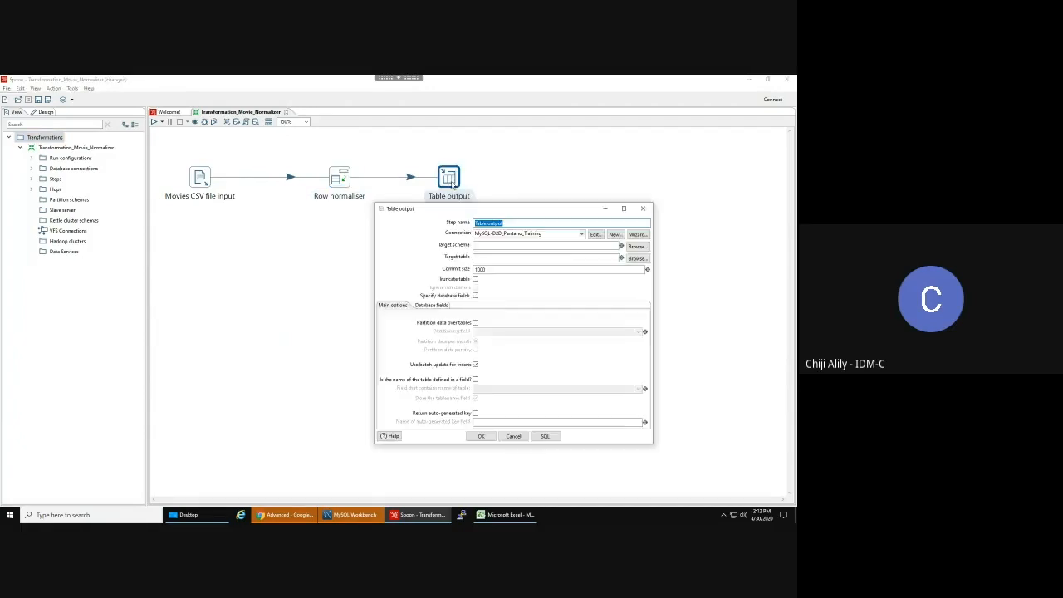
# - Pick Movies_CA from the MySQL-D2D_Pentaho_Training connection's tables as the Table output target
pyautogui.click(443, 305)
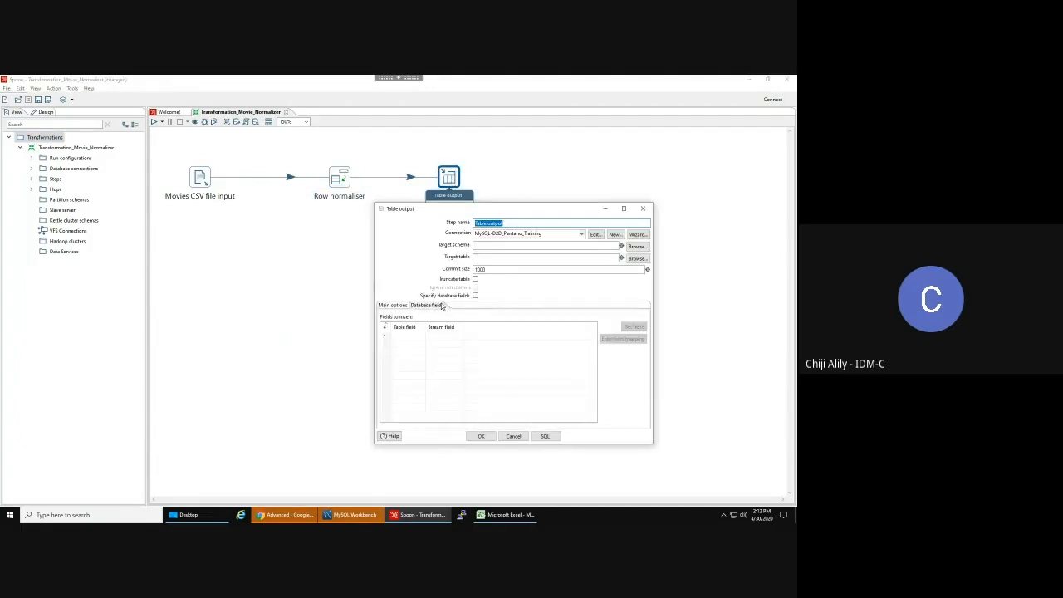
pyautogui.click(476, 279)
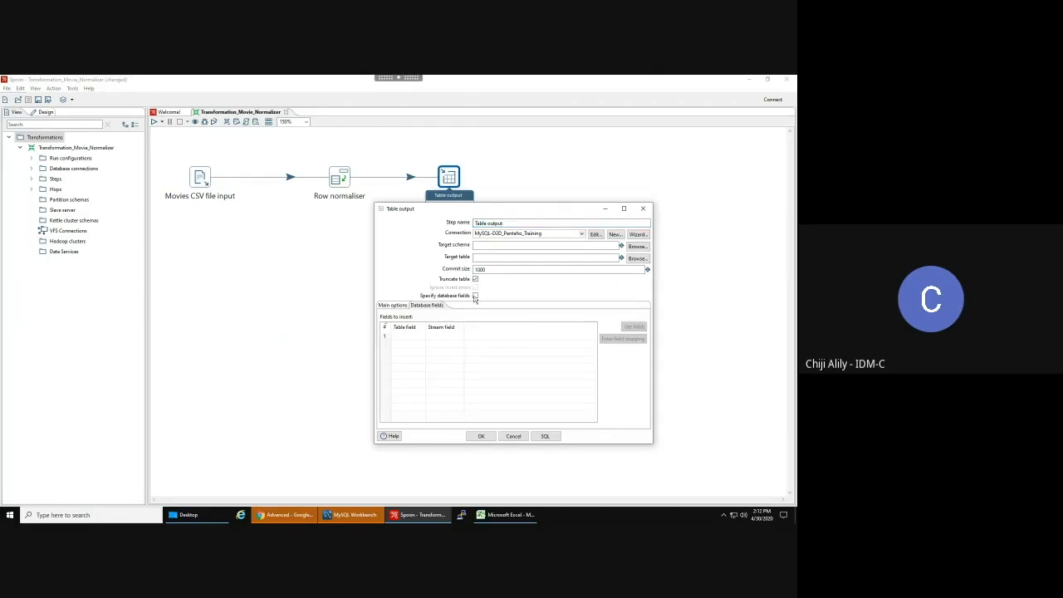
pyautogui.click(635, 259)
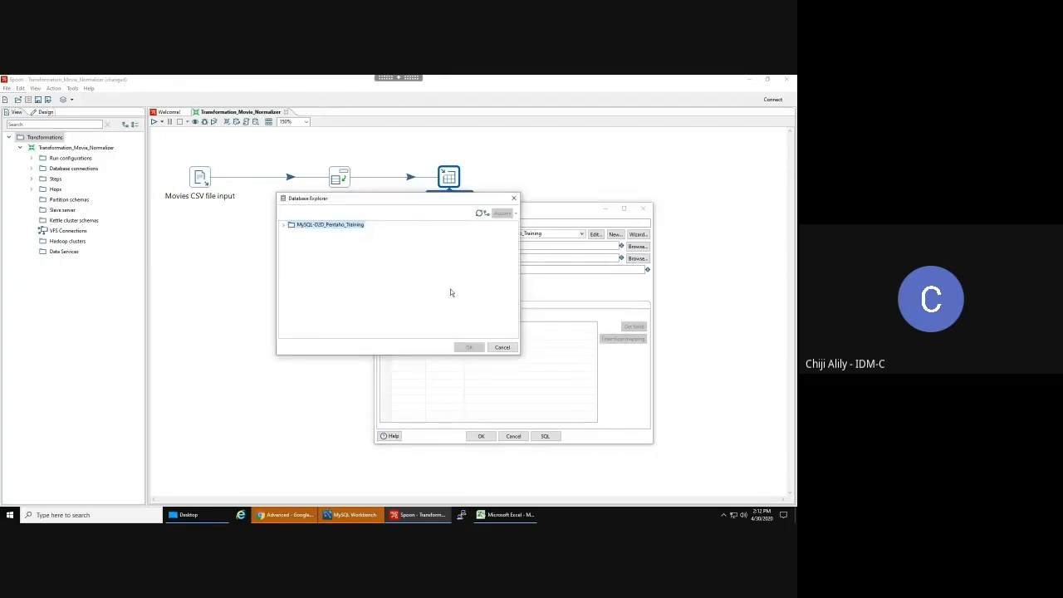
pyautogui.click(284, 225)
pyautogui.click(293, 242)
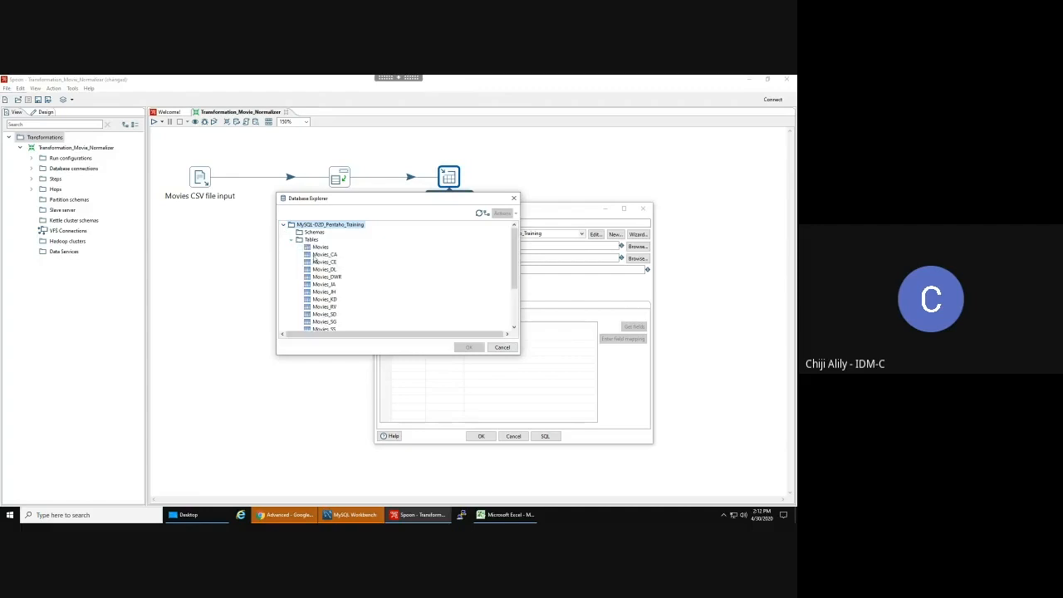
pyautogui.click(325, 254)
pyautogui.click(471, 347)
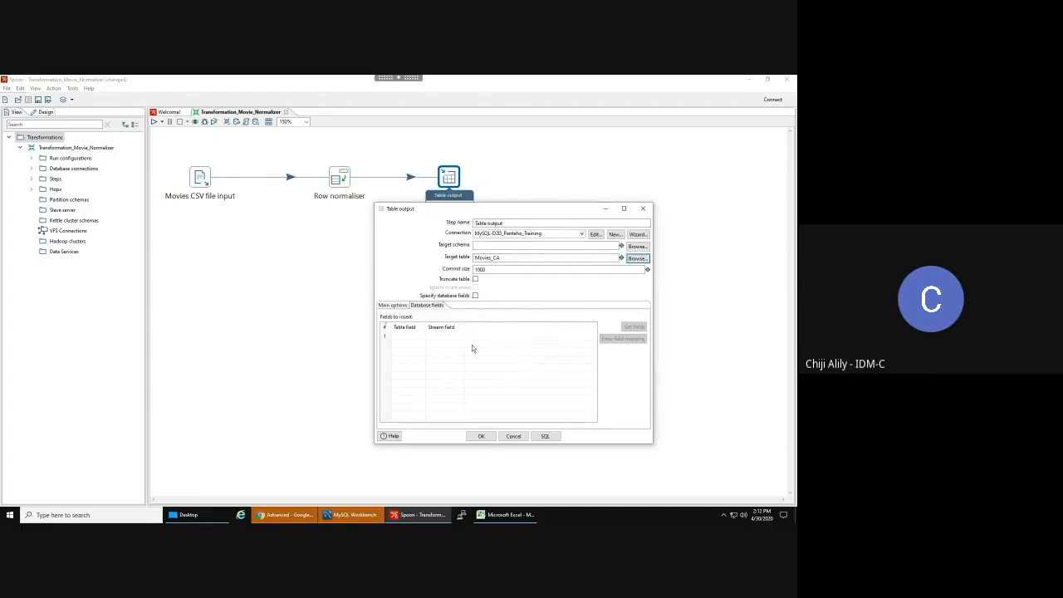
# - Turn on Truncate table and Specify database fields, and load the incoming fields
pyautogui.click(475, 280)
pyautogui.click(476, 295)
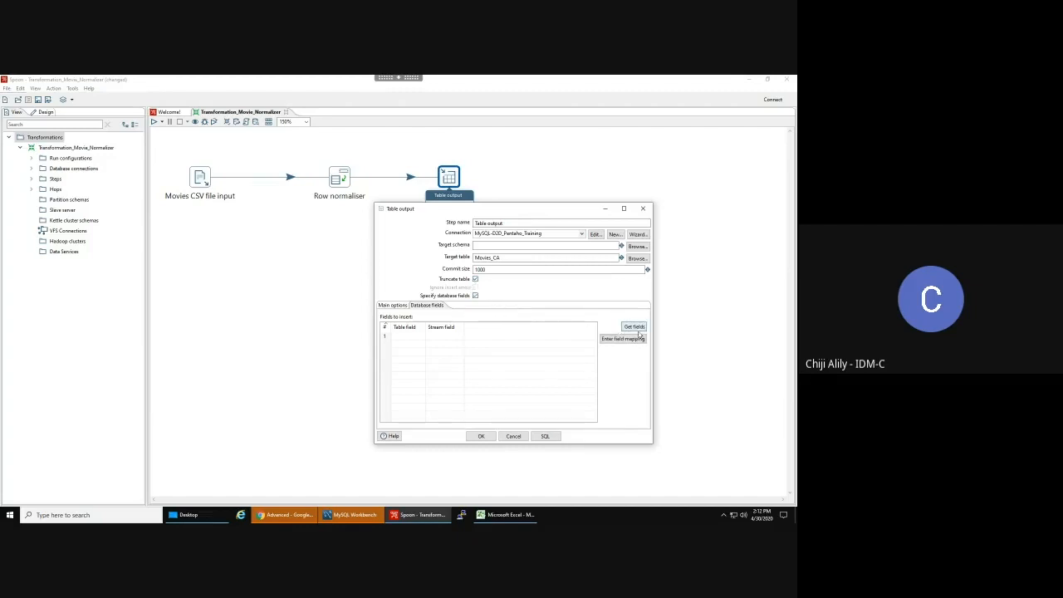
pyautogui.click(636, 327)
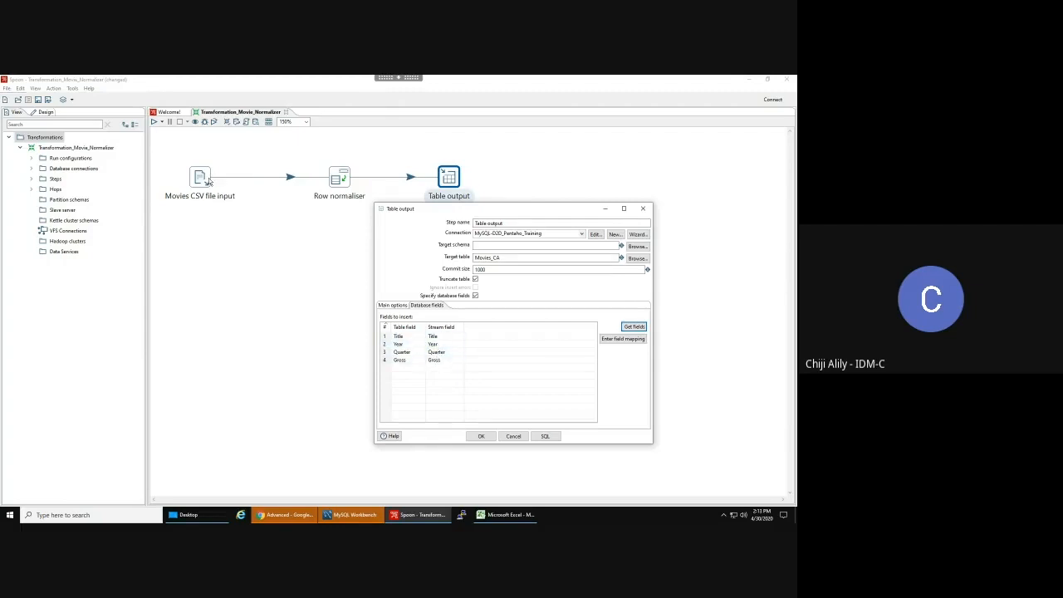
# - Verify the Title, Year, Quarter, Gross mappings, keeping Title for row 1, and accept the settings
pyautogui.moveTo(202, 182)
pyautogui.moveTo(336, 179)
pyautogui.click(423, 338)
pyautogui.click(422, 337)
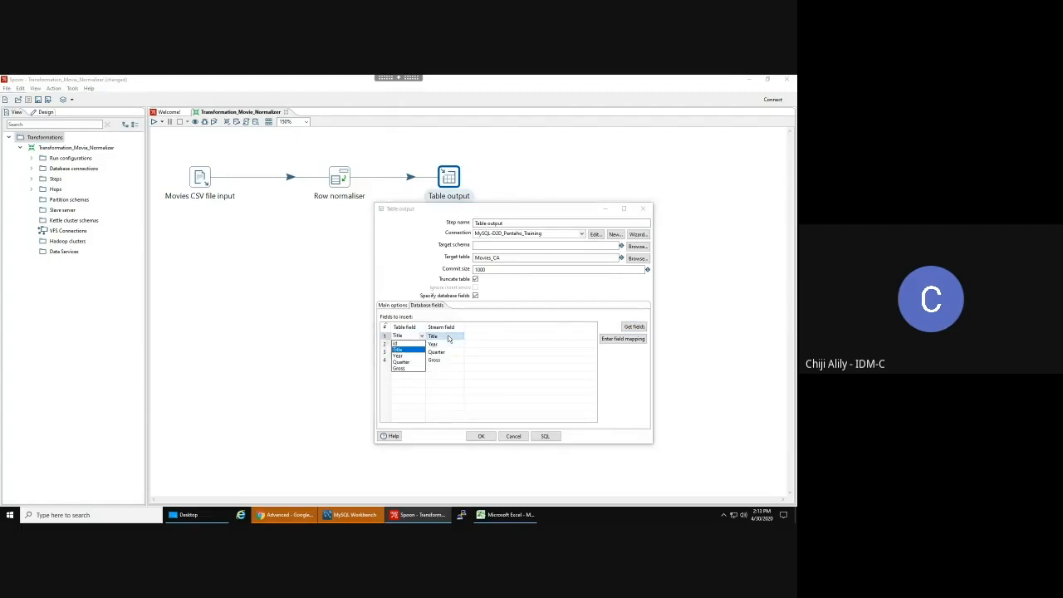
pyautogui.click(462, 339)
pyautogui.click(461, 337)
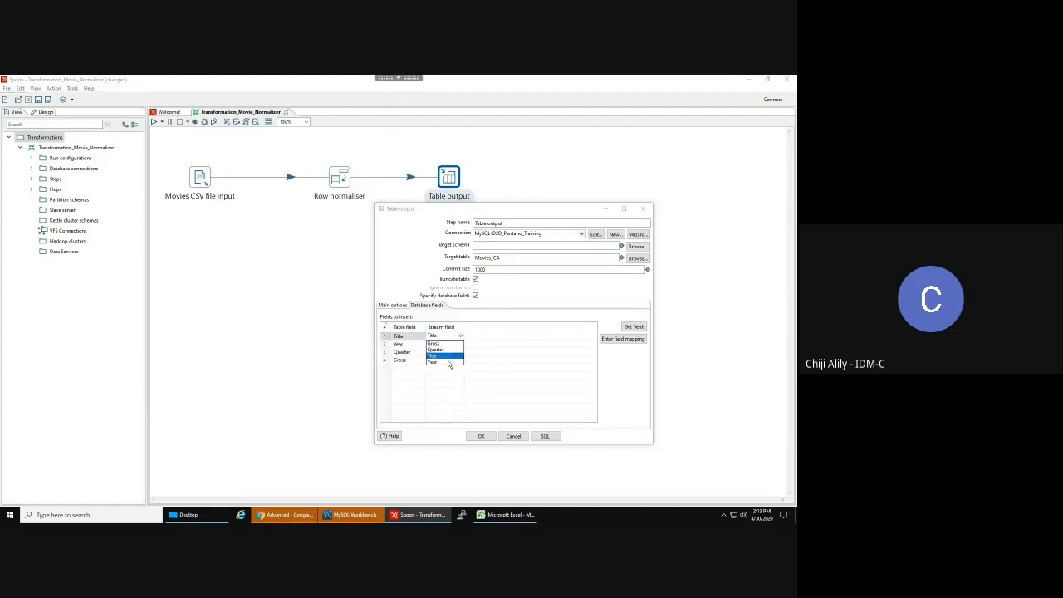
pyautogui.click(469, 331)
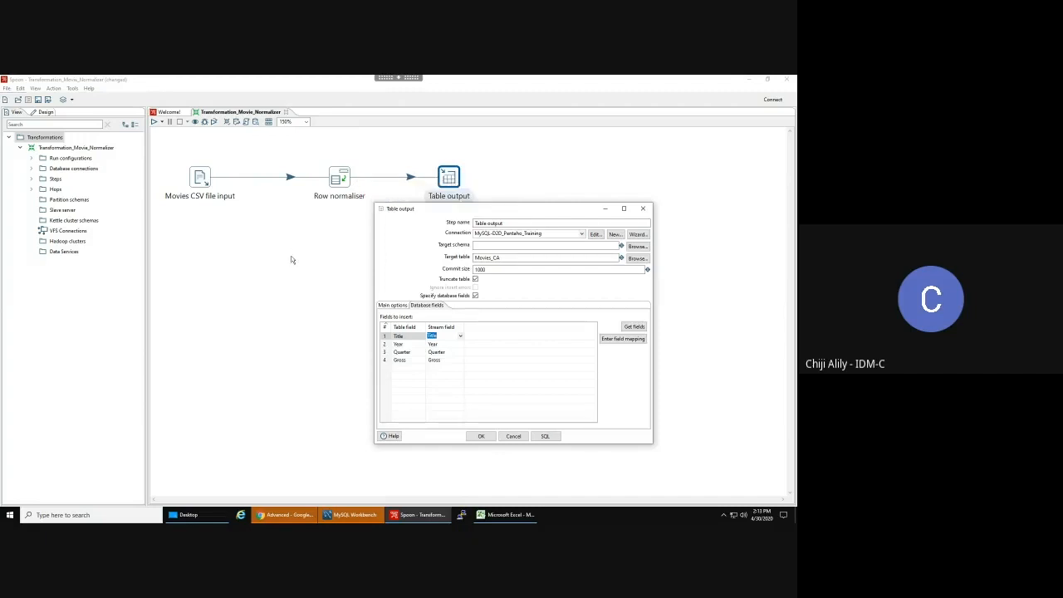
pyautogui.click(279, 337)
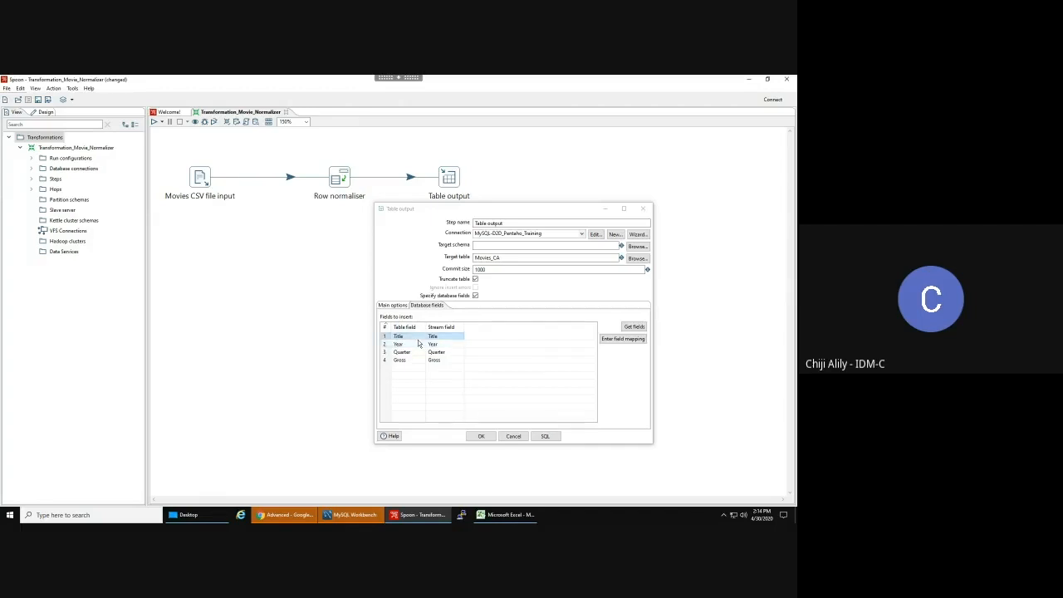
pyautogui.click(482, 436)
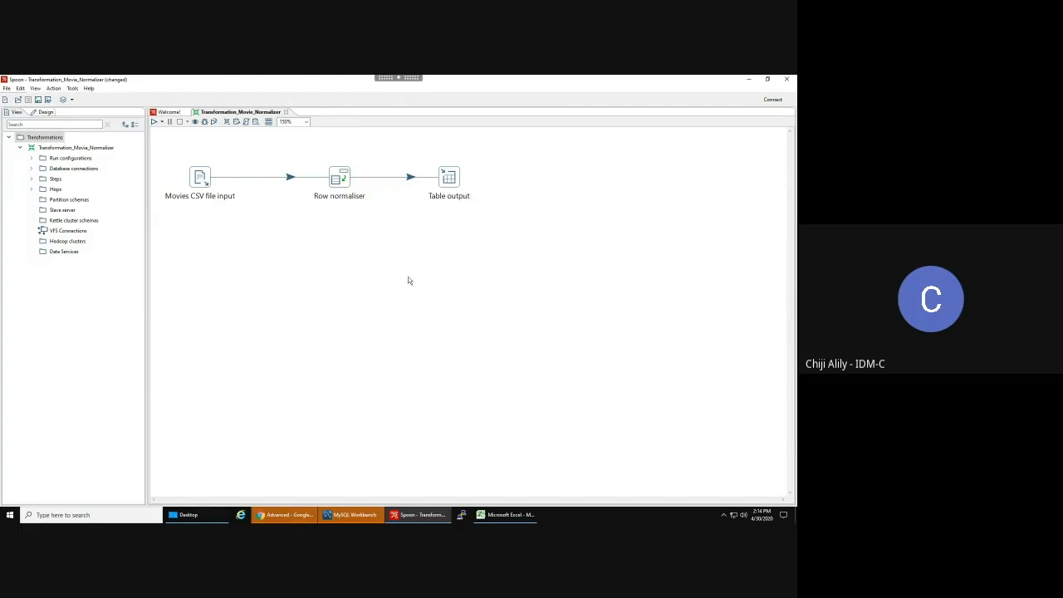
# - Save the transformation and create a new job with a Start entry on its canvas
pyautogui.hotkey('ctrl', 's')
pyautogui.click(6, 88)
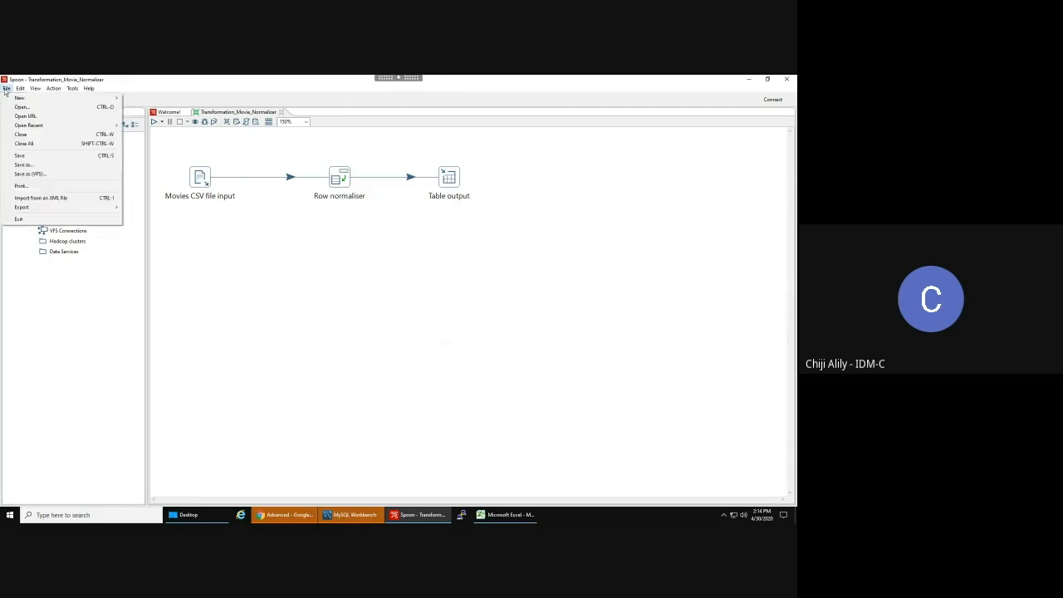
pyautogui.moveTo(88, 100)
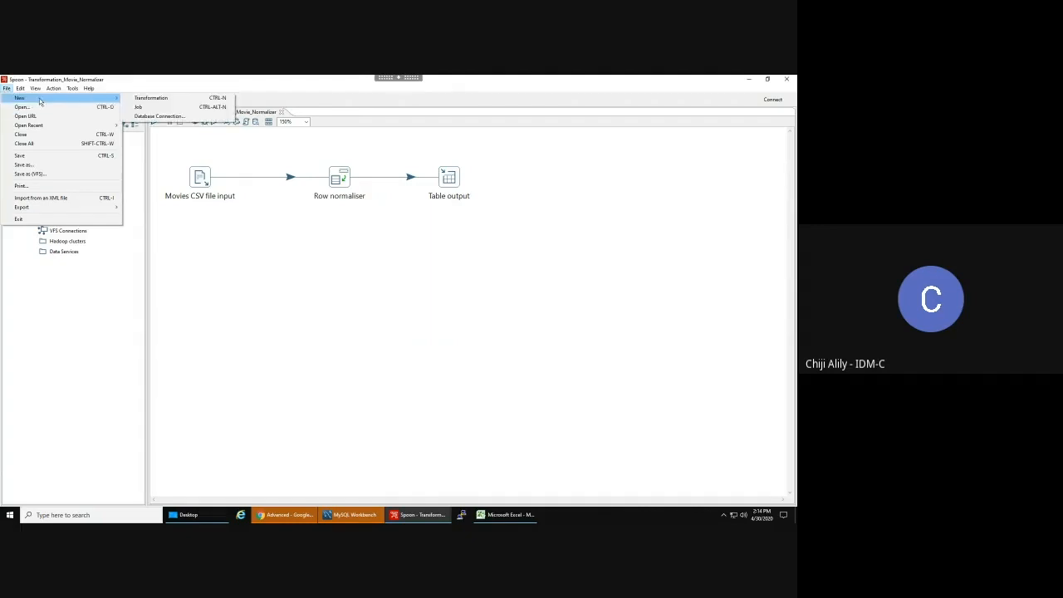
pyautogui.click(139, 107)
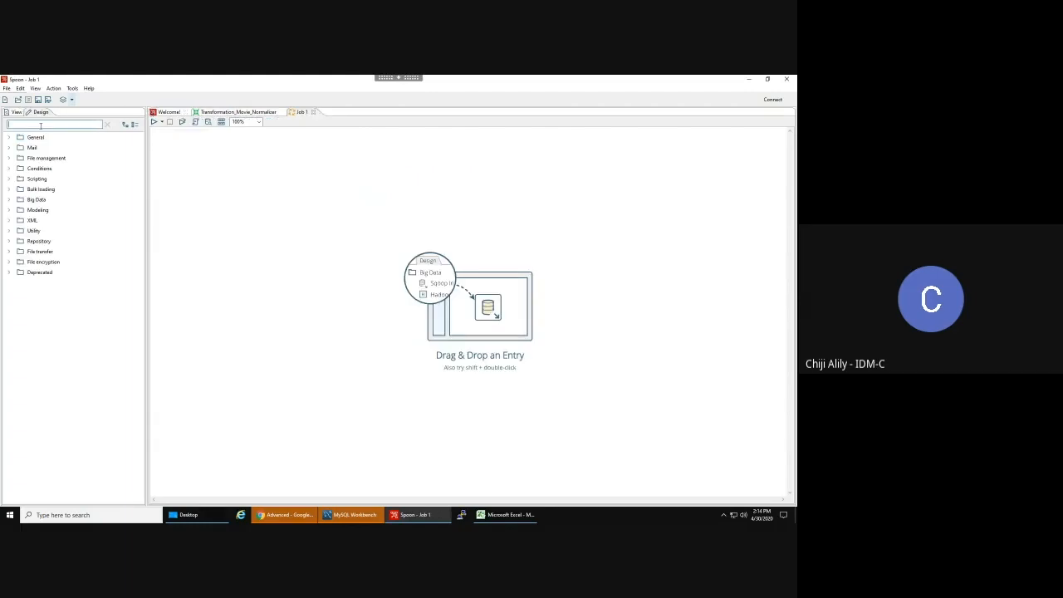
pyautogui.click(8, 138)
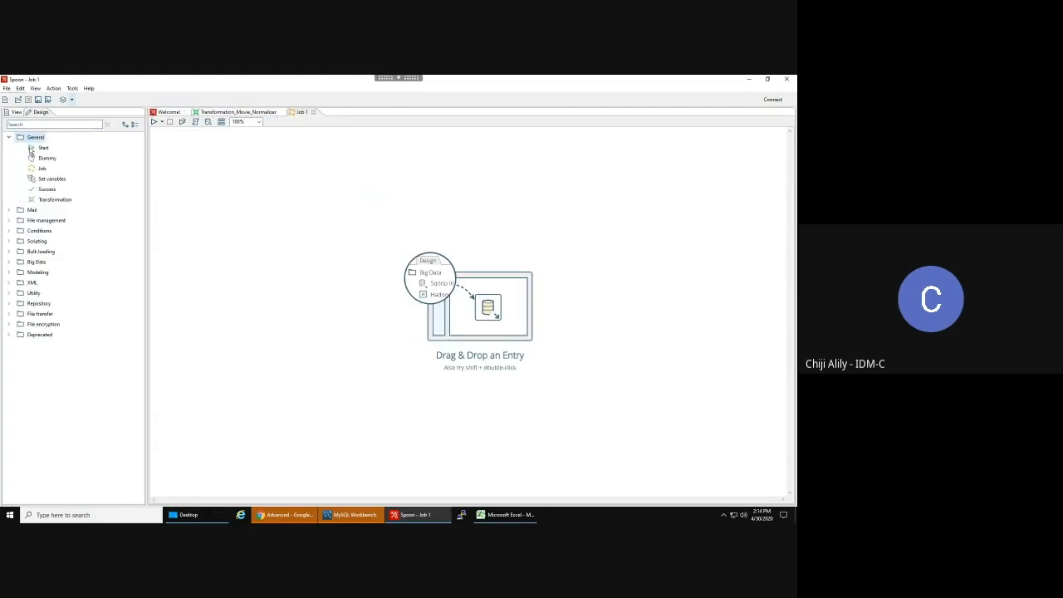
pyautogui.moveTo(33, 147); pyautogui.dragTo(184, 193)
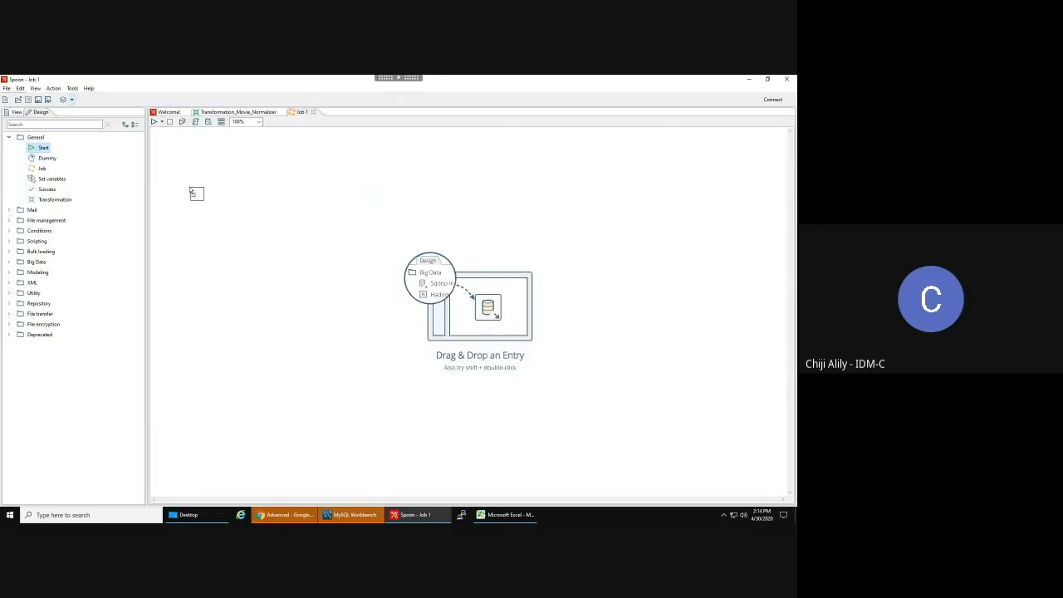
# - Zoom the job canvas to 150%, move Start up-left, and glance at the normalizer transformation
pyautogui.click(259, 122)
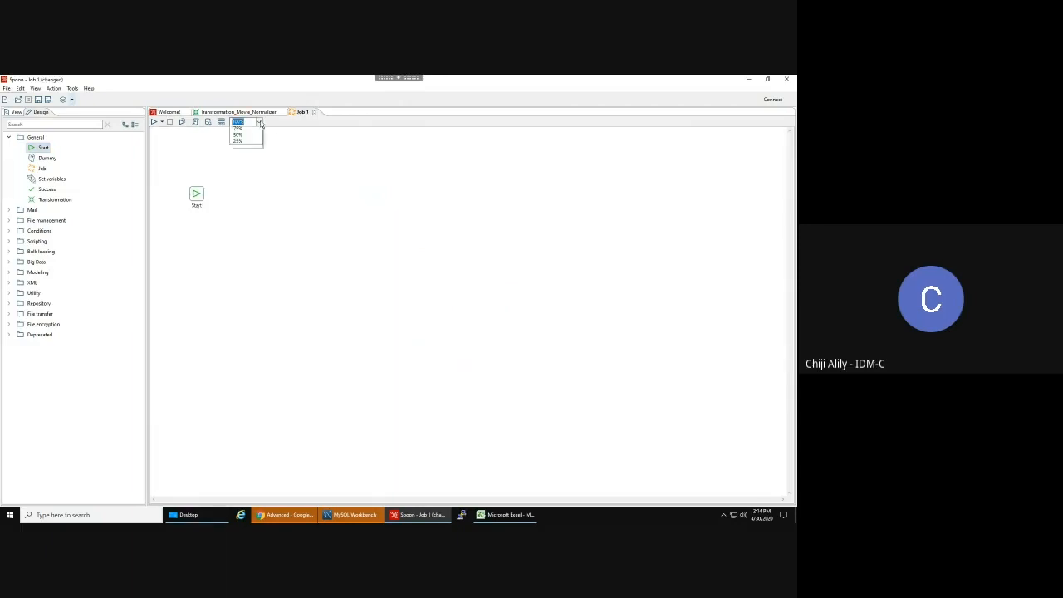
pyautogui.click(241, 144)
pyautogui.moveTo(216, 232); pyautogui.dragTo(197, 182)
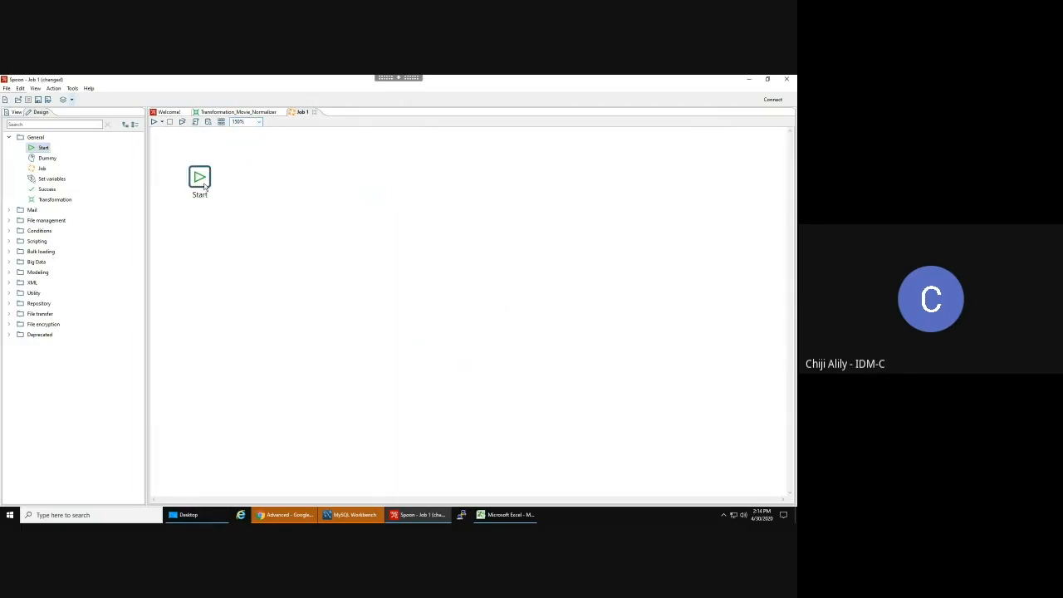
pyautogui.click(236, 112)
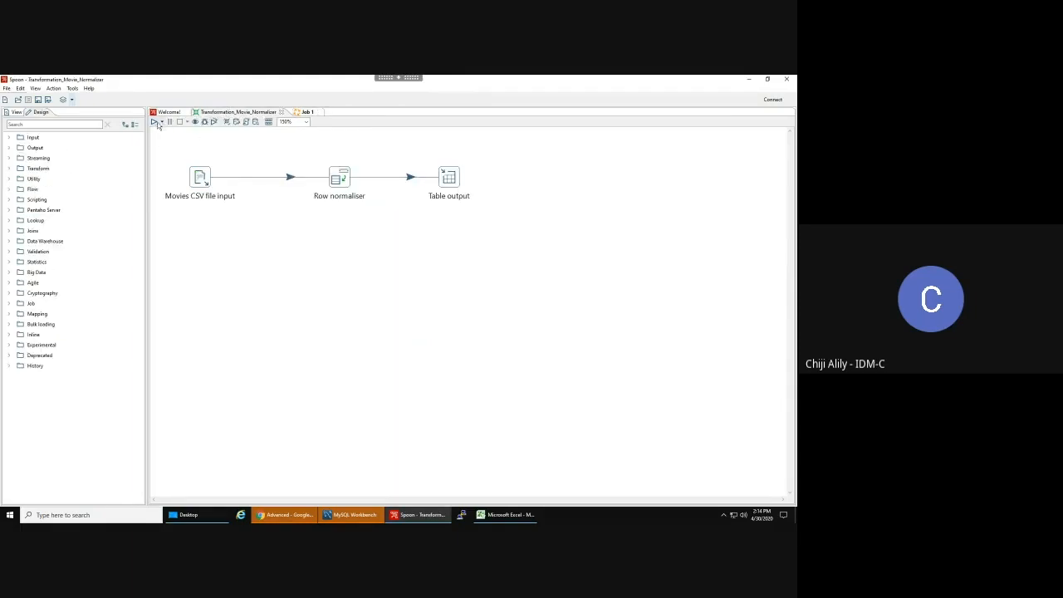
pyautogui.click(305, 111)
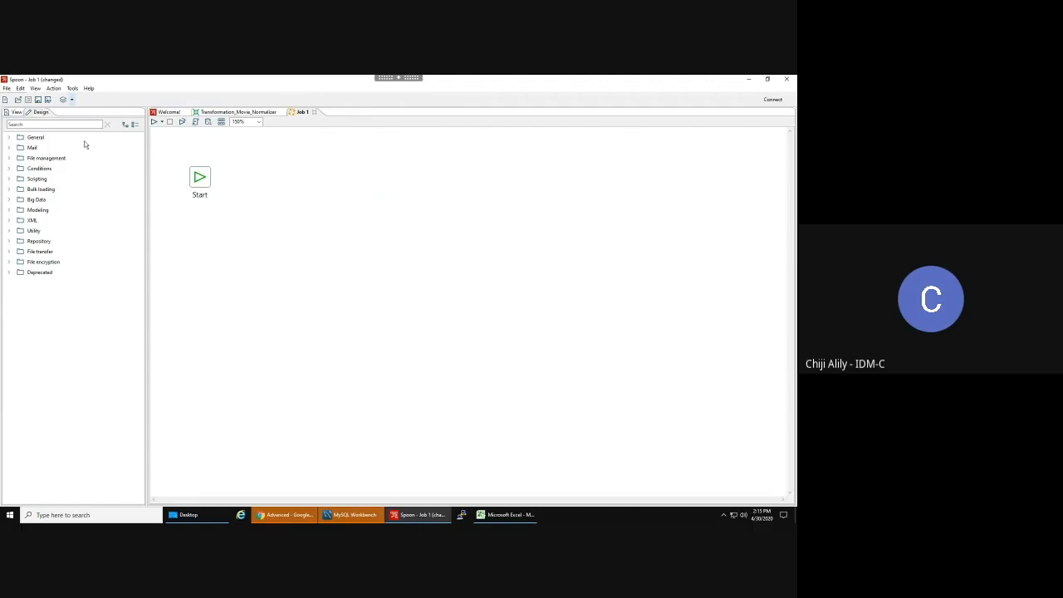
pyautogui.click(199, 181)
pyautogui.doubleClick(200, 179)
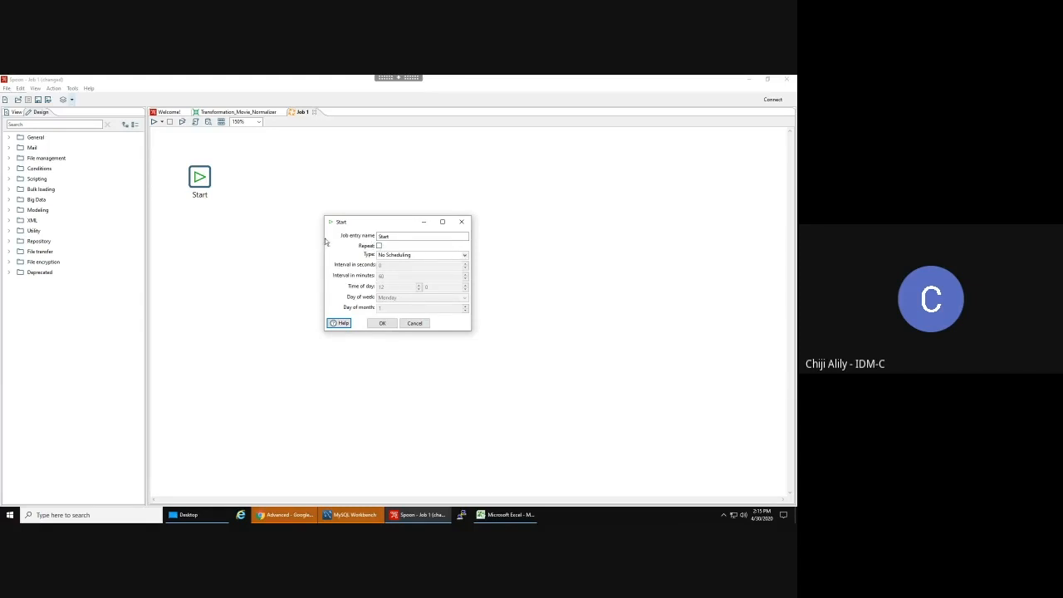
pyautogui.click(464, 257)
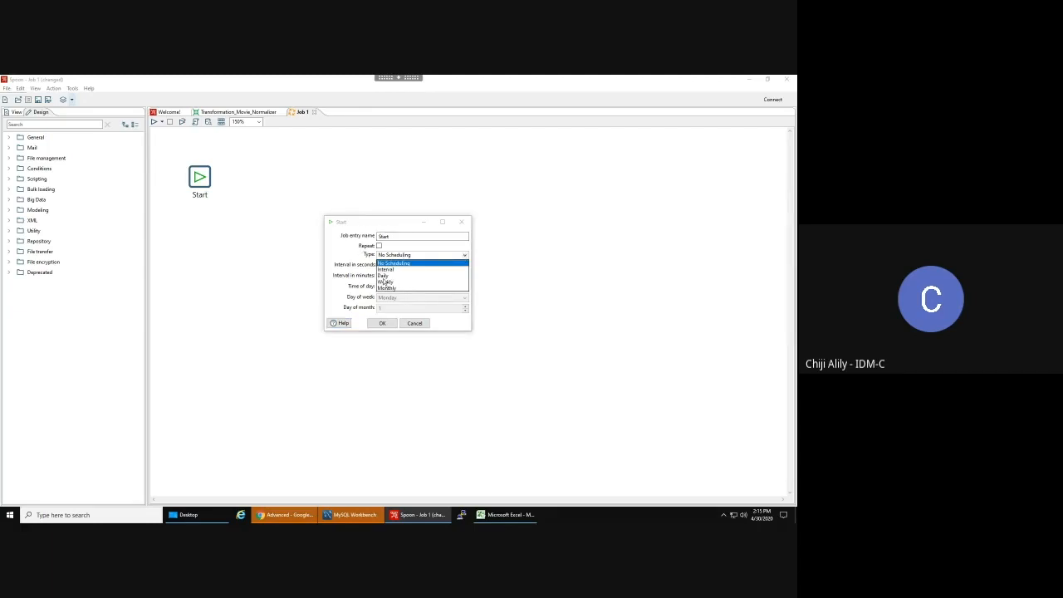
pyautogui.click(399, 263)
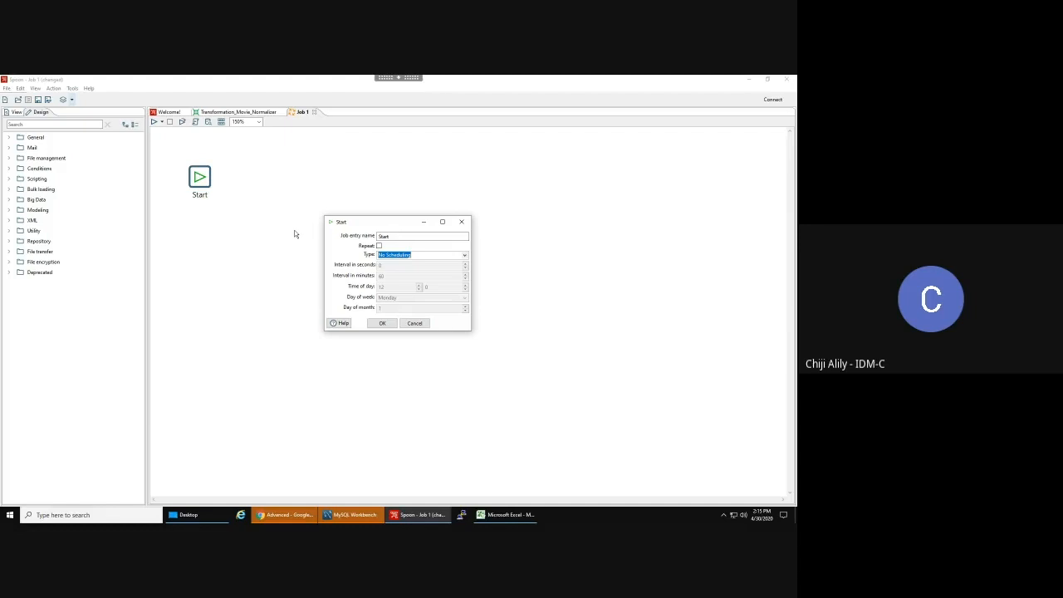
pyautogui.click(419, 325)
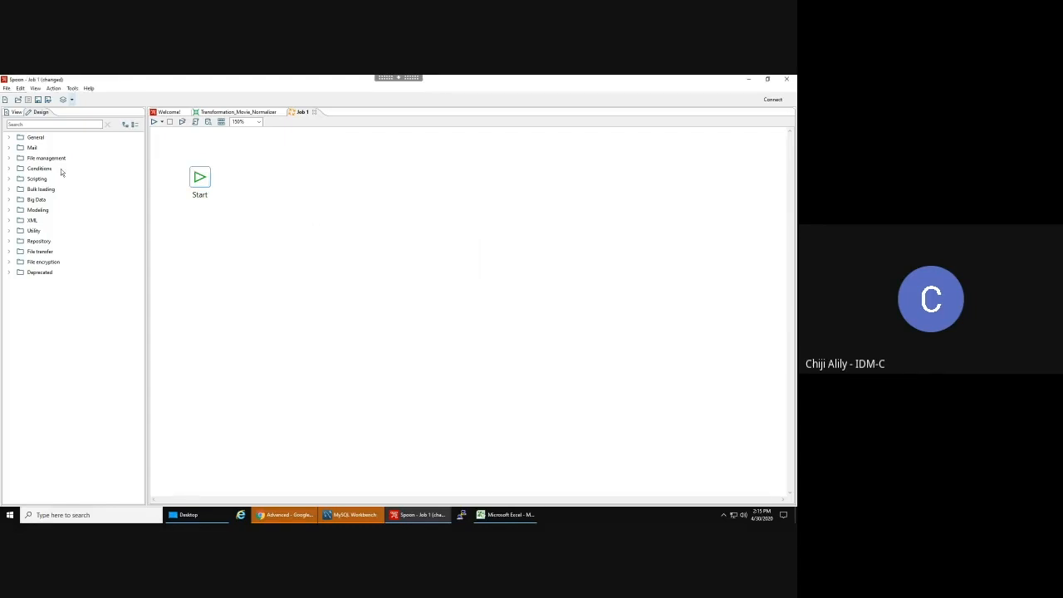
# - Reposition the Start entry and check its settings without changing them
pyautogui.moveTo(208, 181)
pyautogui.mouseDown()
pyautogui.moveTo(198, 170)
pyautogui.moveTo(198, 191)
pyautogui.mouseUp()
pyautogui.doubleClick(189, 195)
pyautogui.click(462, 221)
# - Find the Transformation entry by searching 'transfo', place it right of Start, and connect them with a hop
pyautogui.click(25, 124)
pyautogui.write('transfo')
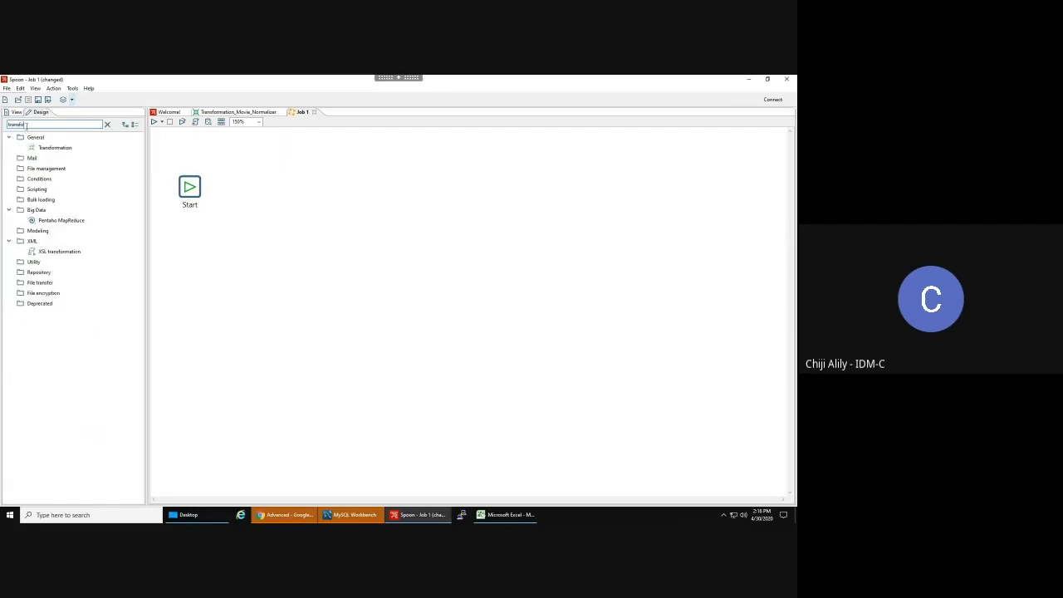
pyautogui.moveTo(55, 147); pyautogui.dragTo(284, 192)
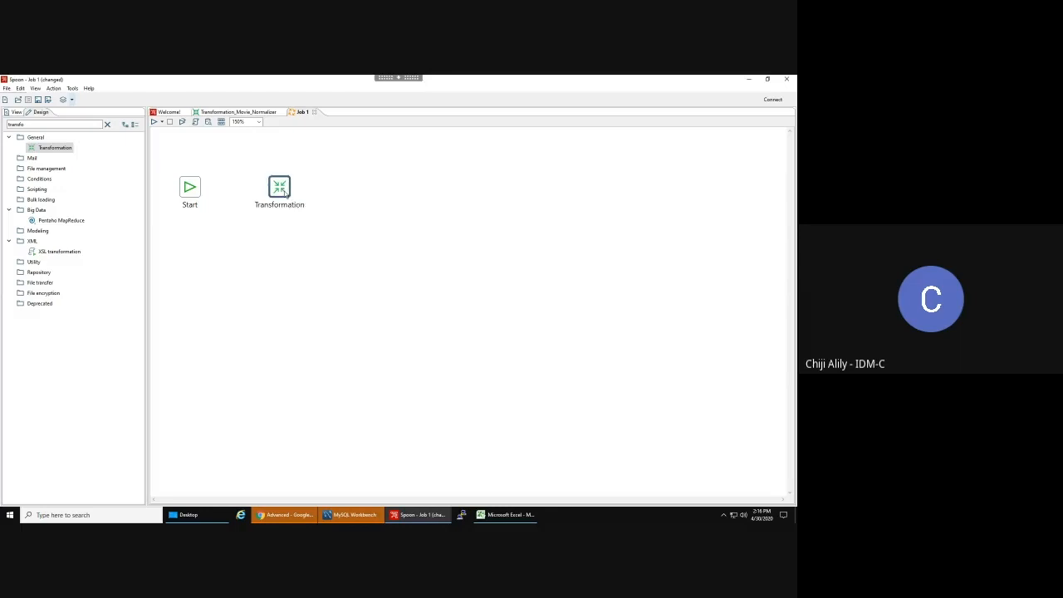
pyautogui.click(246, 189)
pyautogui.moveTo(196, 191)
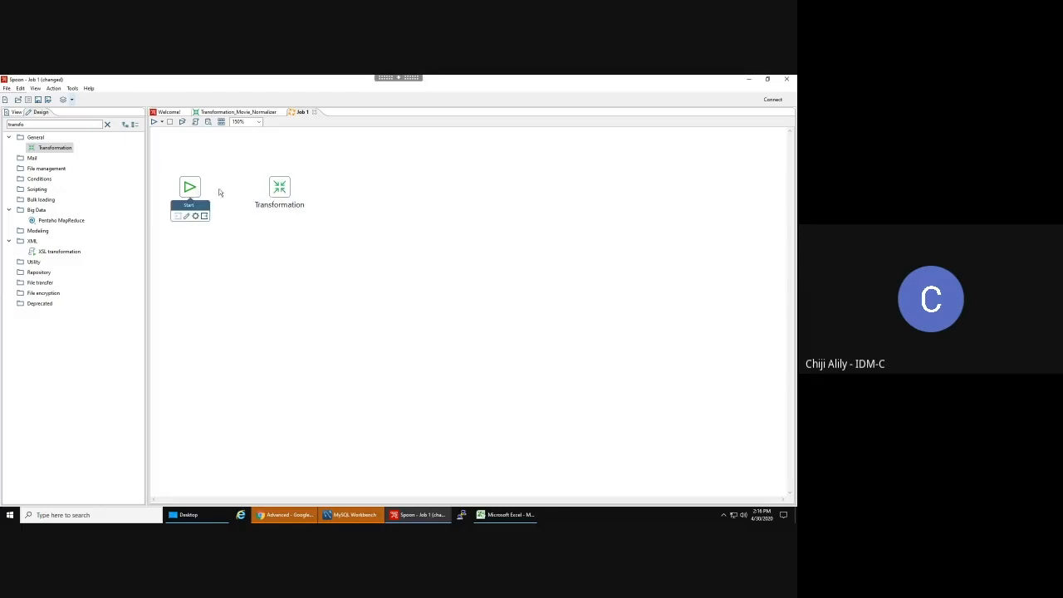
pyautogui.moveTo(220, 193); pyautogui.dragTo(293, 193)
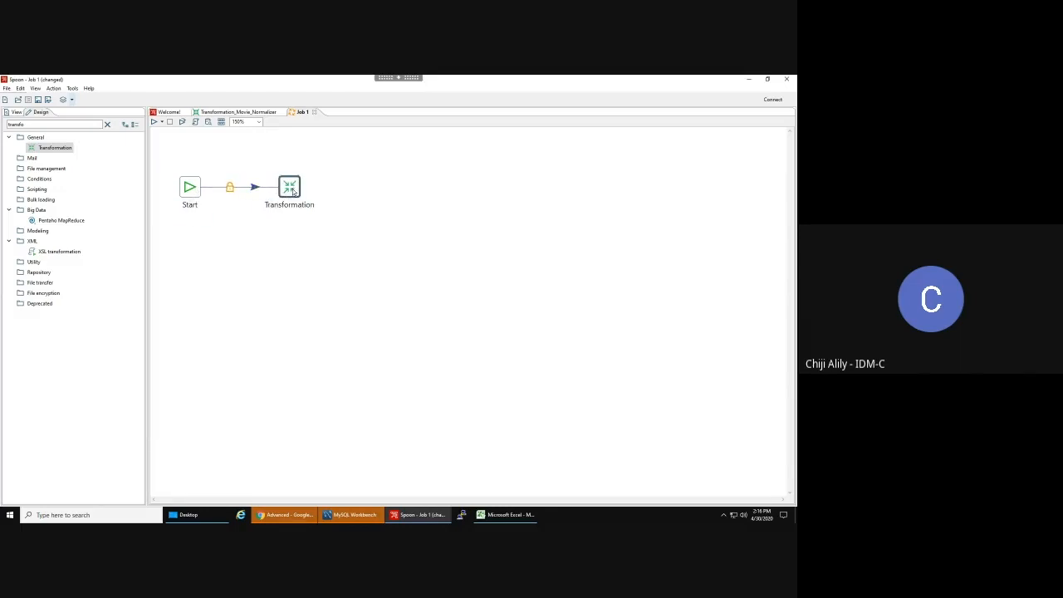
# - Point the Transformation entry at the file Transformation_Movie_Normalizer.ktr
pyautogui.doubleClick(290, 188)
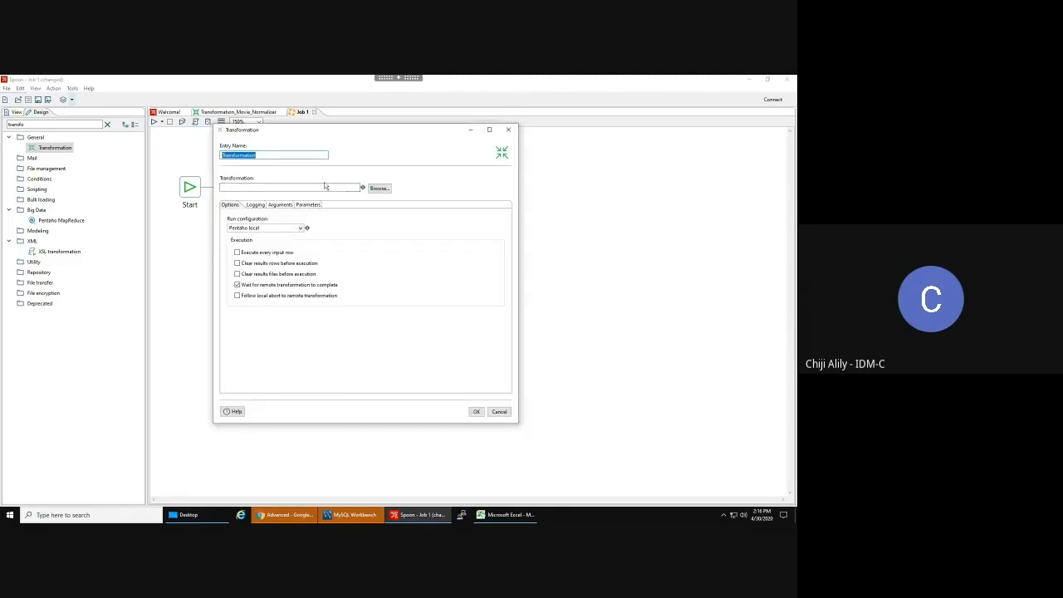
pyautogui.click(378, 190)
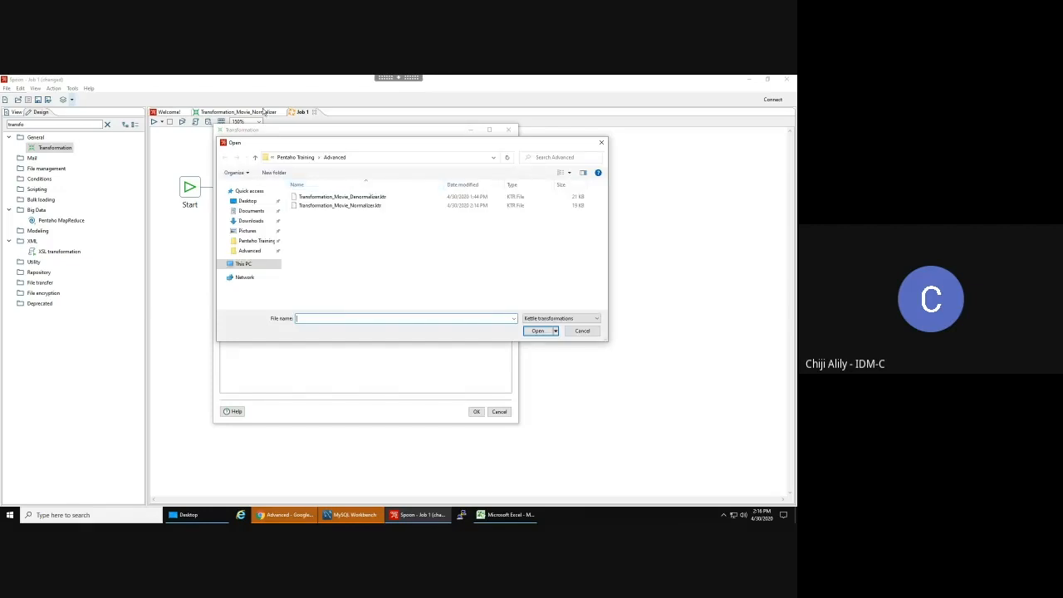
pyautogui.click(239, 113)
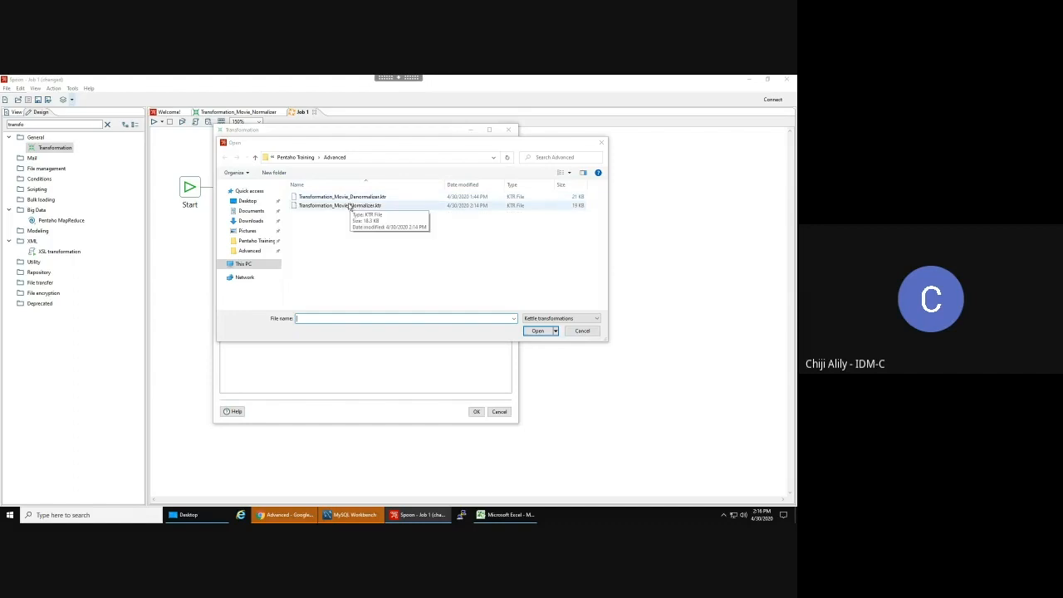
pyautogui.doubleClick(343, 206)
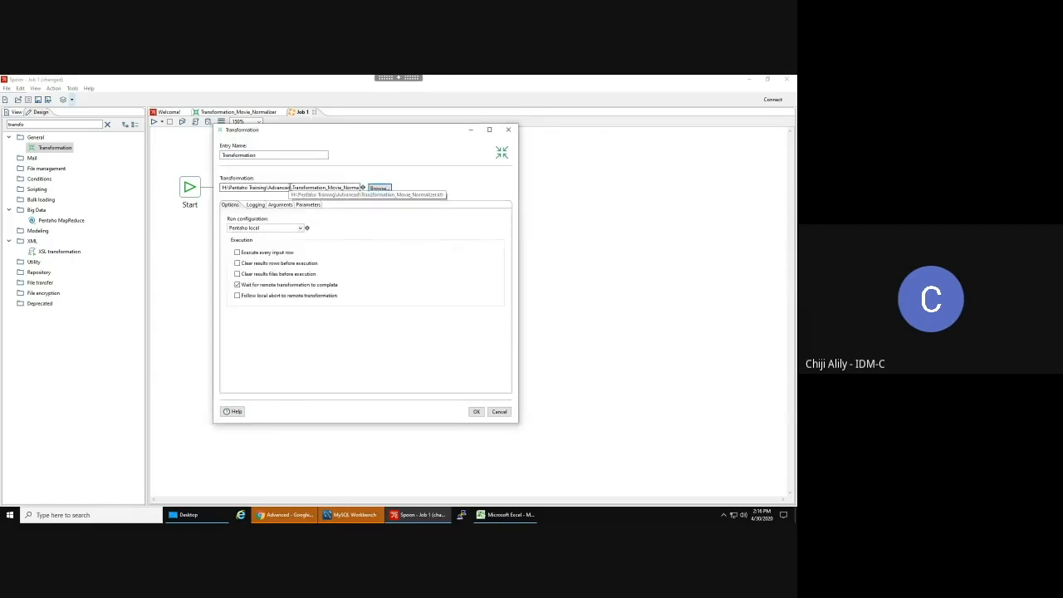
# - Replace the path's hard-coded folder with ${Internal.Job.Filename.Directory} and prefix the entry name with Movie
pyautogui.moveTo(289, 187); pyautogui.dragTo(223, 188)
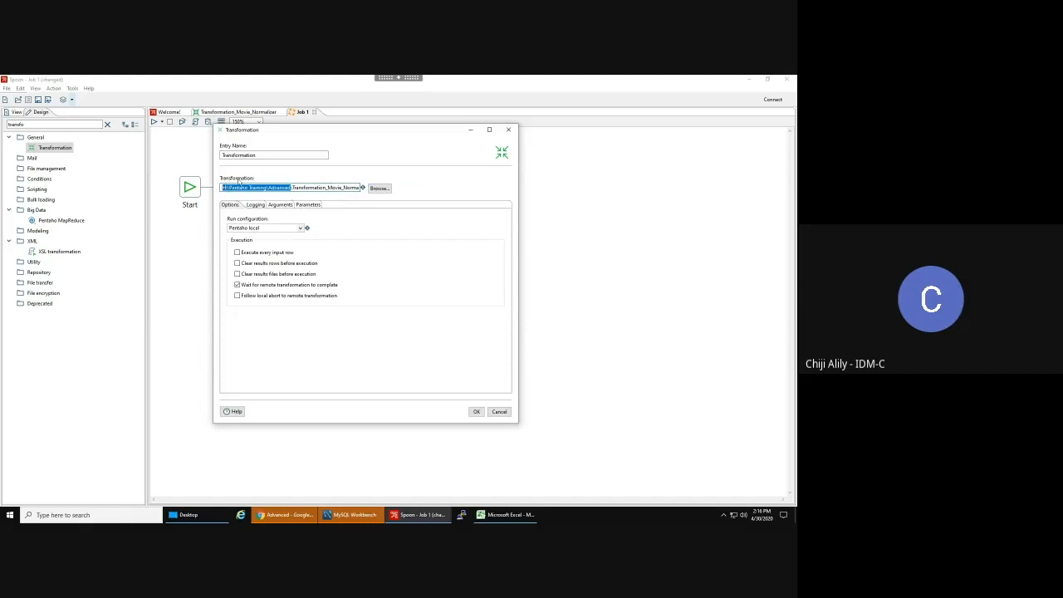
pyautogui.press('BackSpace')
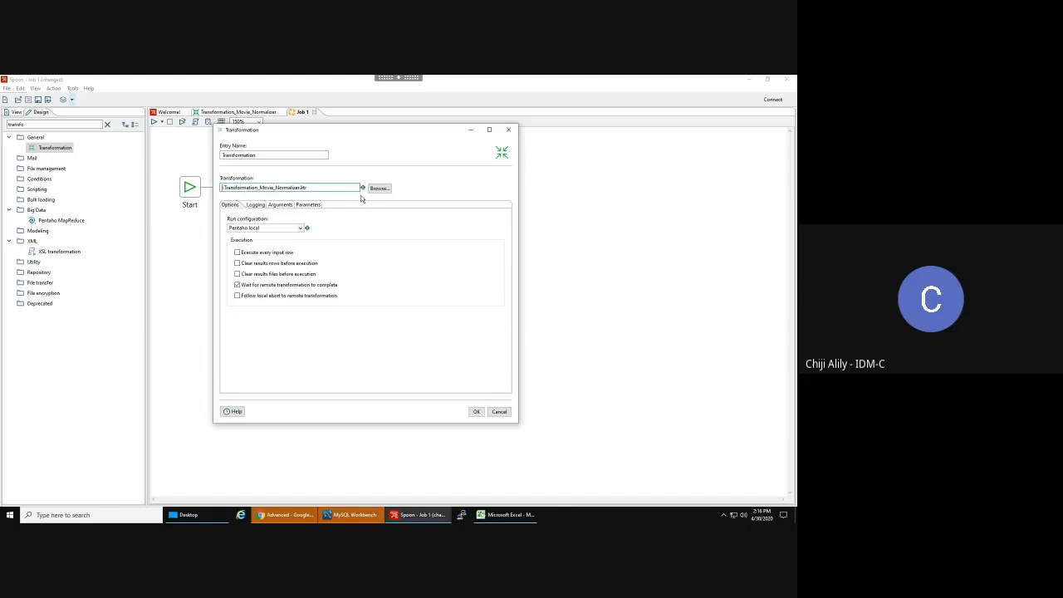
pyautogui.hotkey('ctrl', 'z')
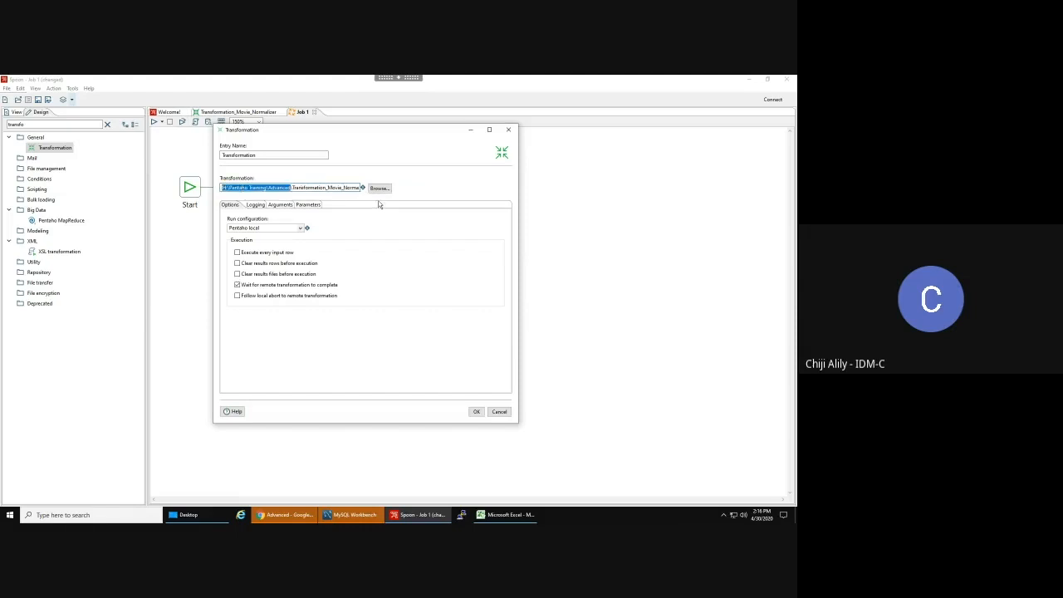
pyautogui.press('BackSpace')
pyautogui.hotkey('ctrl', 'space')
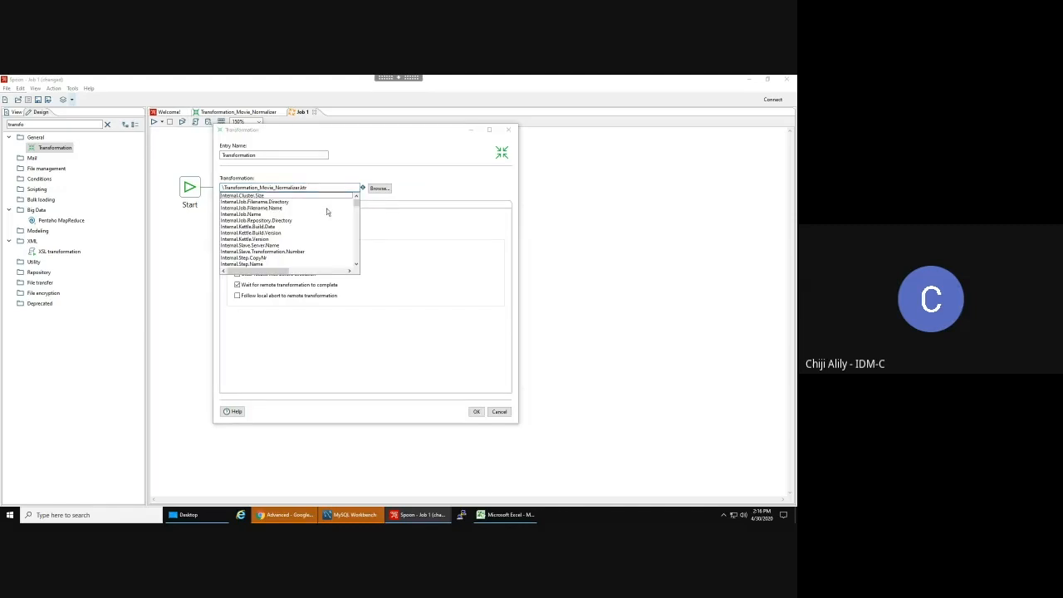
pyautogui.click(270, 202)
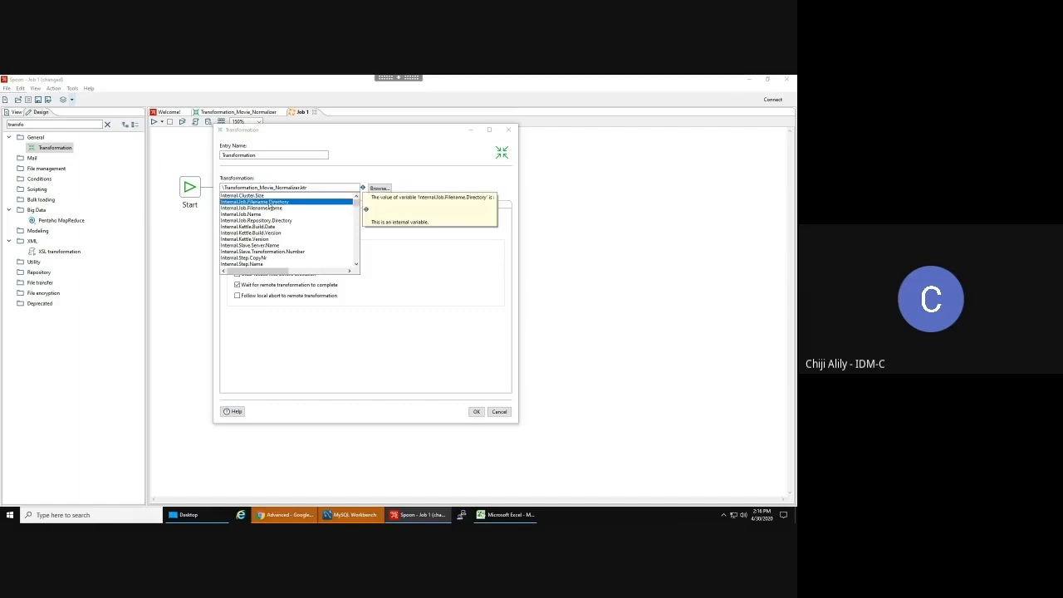
pyautogui.doubleClick(270, 202)
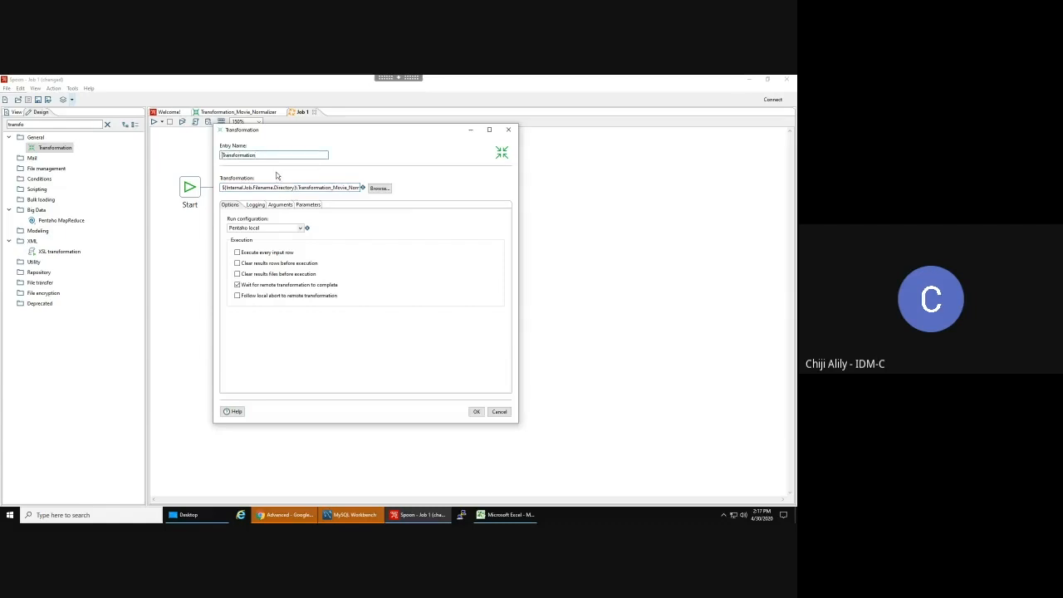
pyautogui.write('Movie')
# - Enable a logfile named Log_Movie_Transformation with extension log, including date and time
pyautogui.click(255, 205)
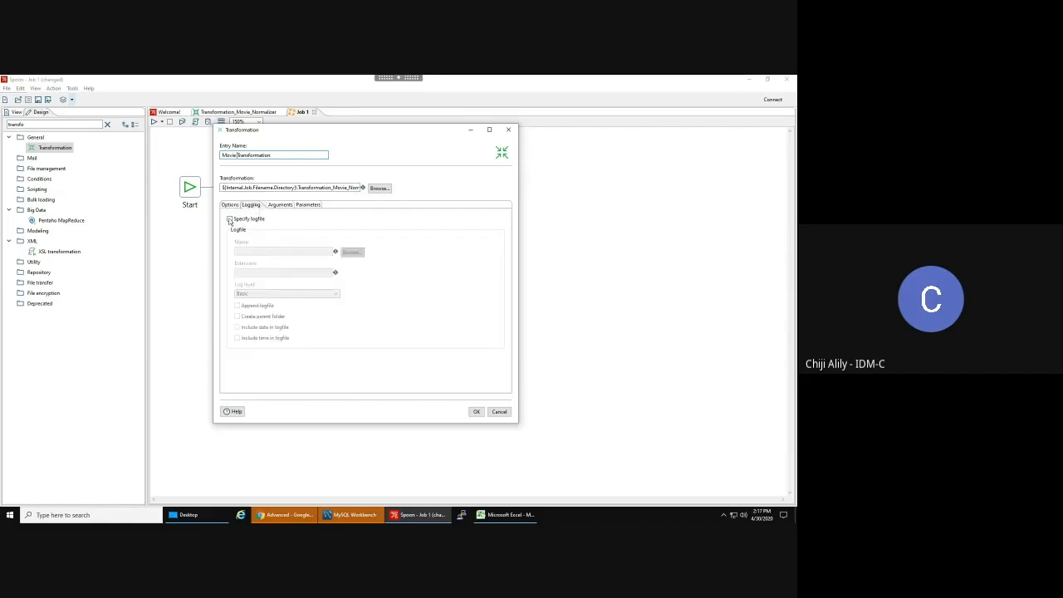
pyautogui.click(230, 220)
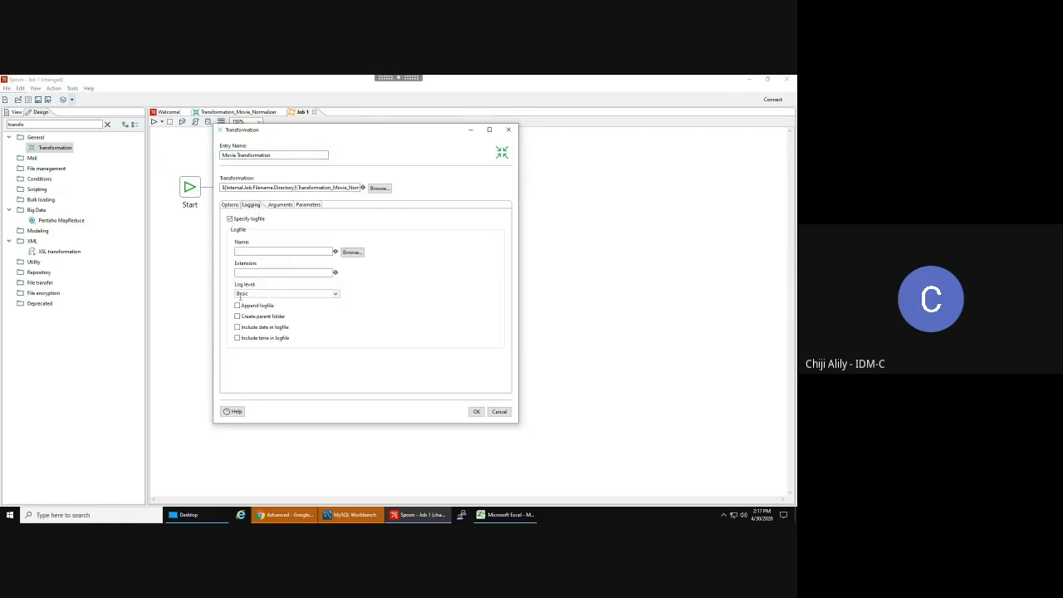
pyautogui.click(238, 327)
pyautogui.click(237, 338)
pyautogui.click(271, 272)
pyautogui.write('log')
pyautogui.click(254, 252)
pyautogui.write('Log_Movie')
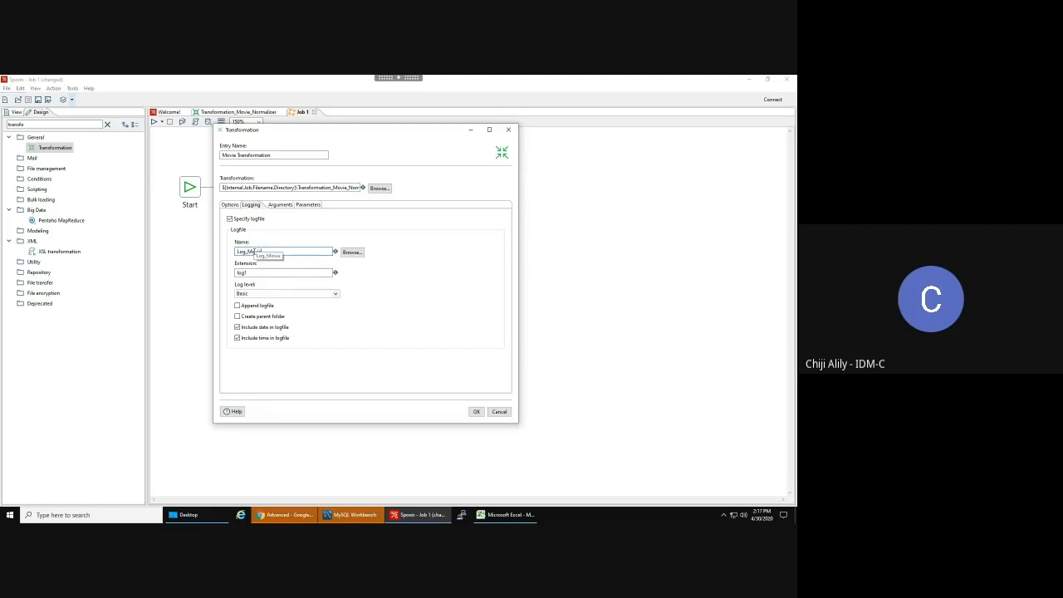
pyautogui.write('_Transformation')
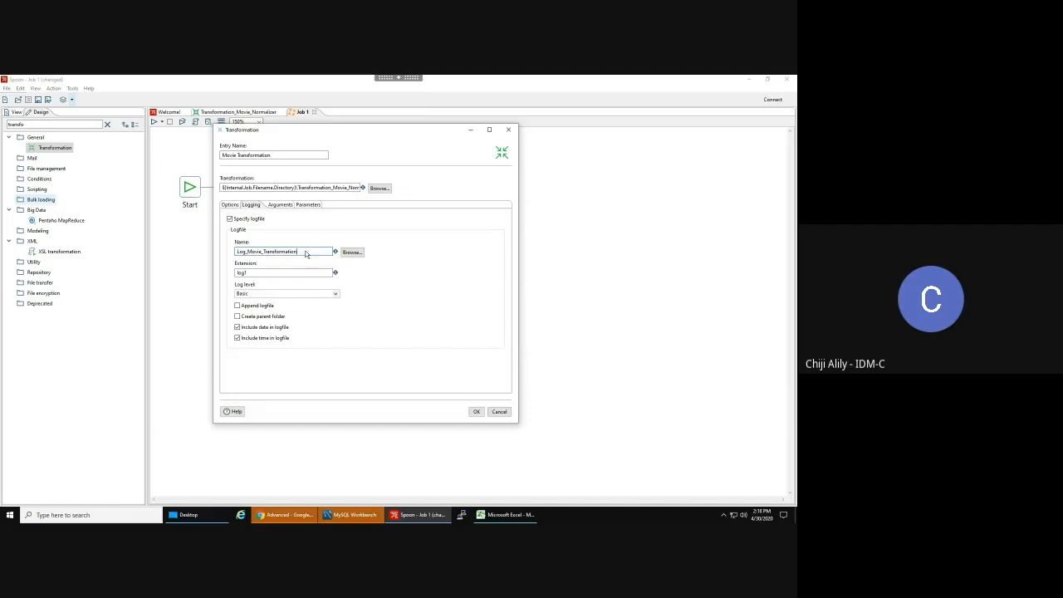
# - Change the entry's log file to ${Internal.Job.Filename.Directory}Email_Movie_Log and confirm the settings
pyautogui.moveTo(309, 251); pyautogui.dragTo(173, 228)
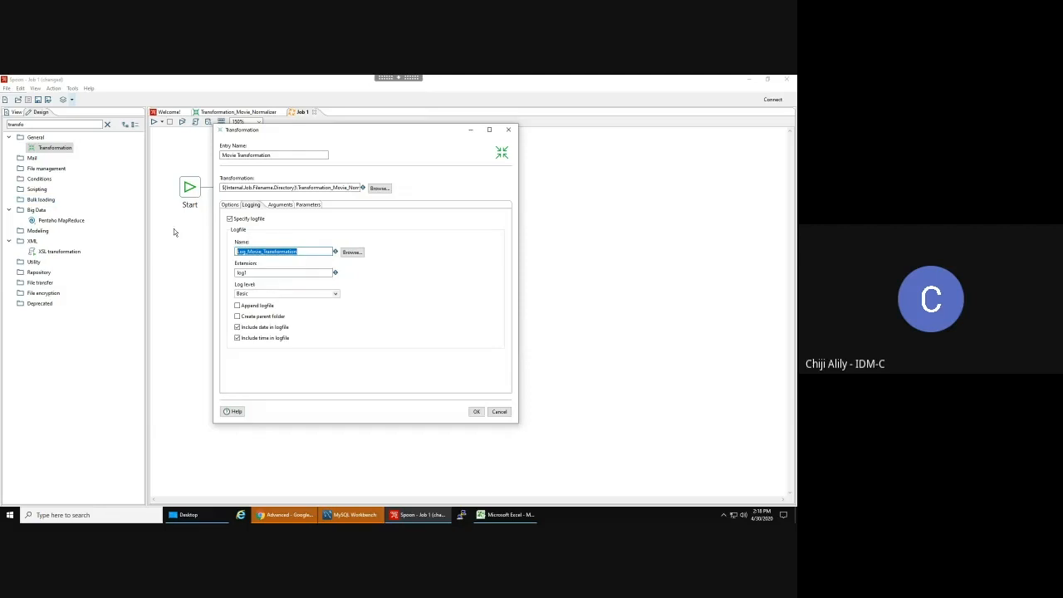
pyautogui.write('Emo')
pyautogui.write('il_Movie_L')
pyautogui.write('og')
pyautogui.hotkey('ctrl', 'space')
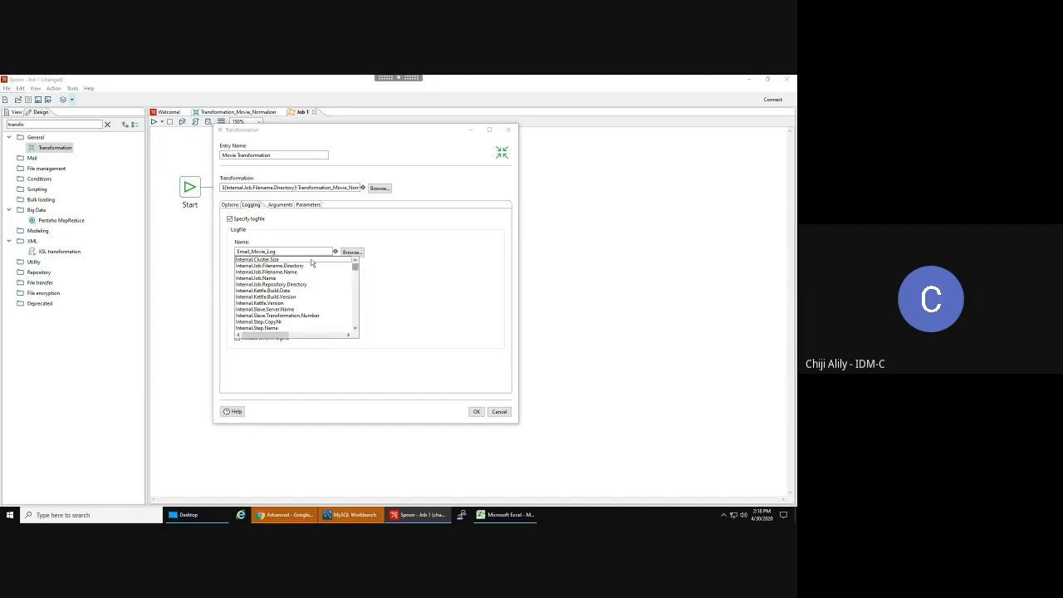
pyautogui.click(247, 251)
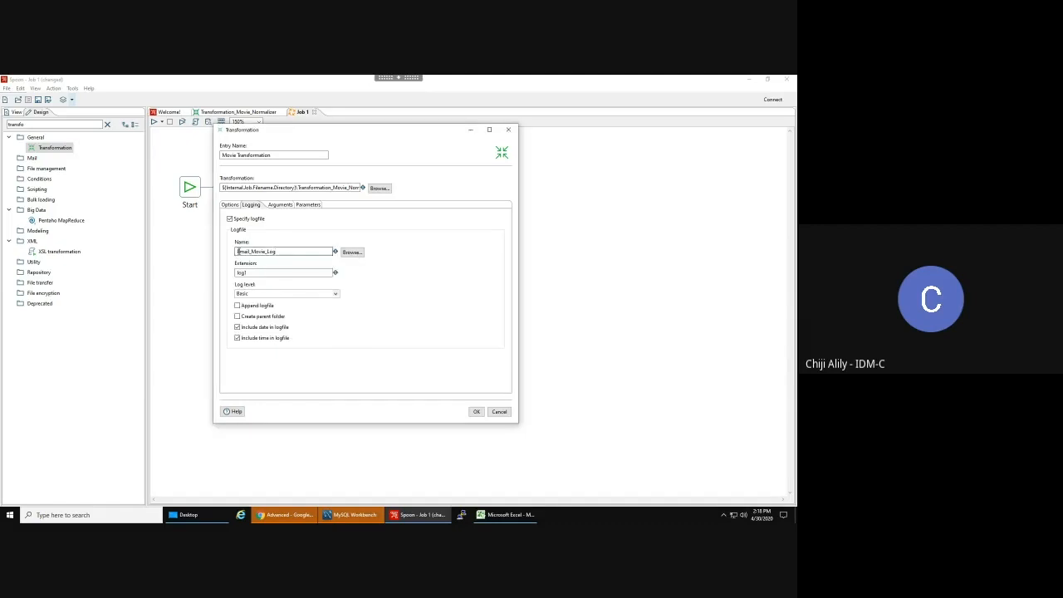
pyautogui.doubleClick(237, 251)
pyautogui.moveTo(238, 250); pyautogui.dragTo(239, 253)
pyautogui.hotkey('ctrl', 'space')
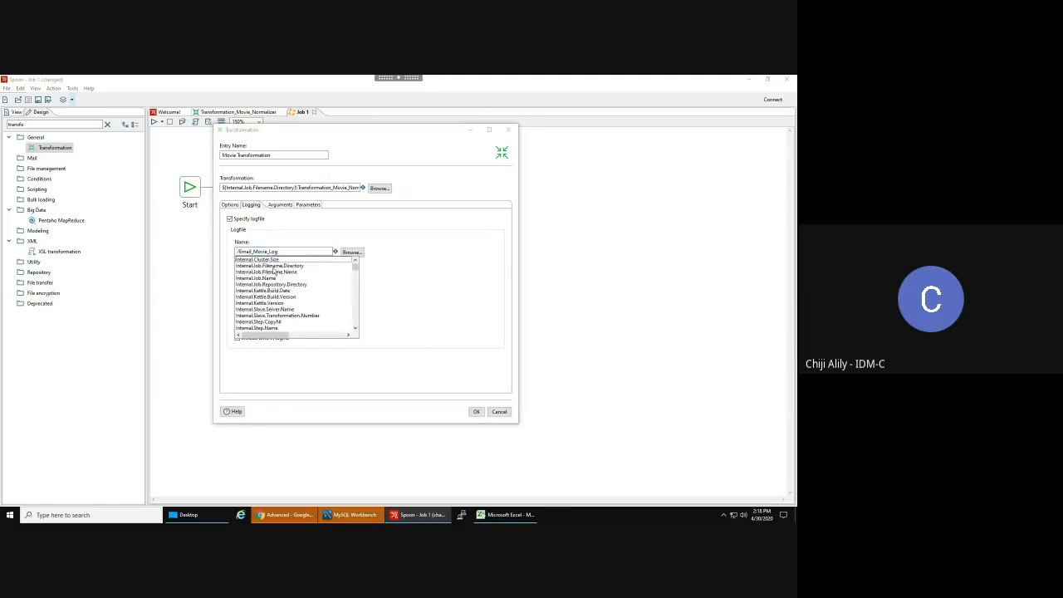
pyautogui.doubleClick(273, 267)
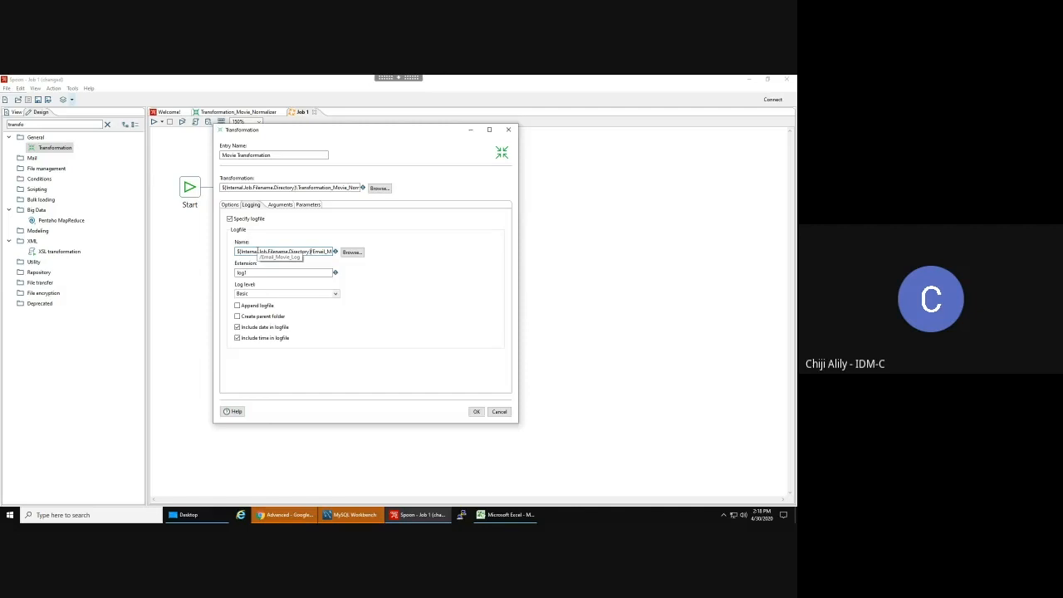
pyautogui.click(475, 413)
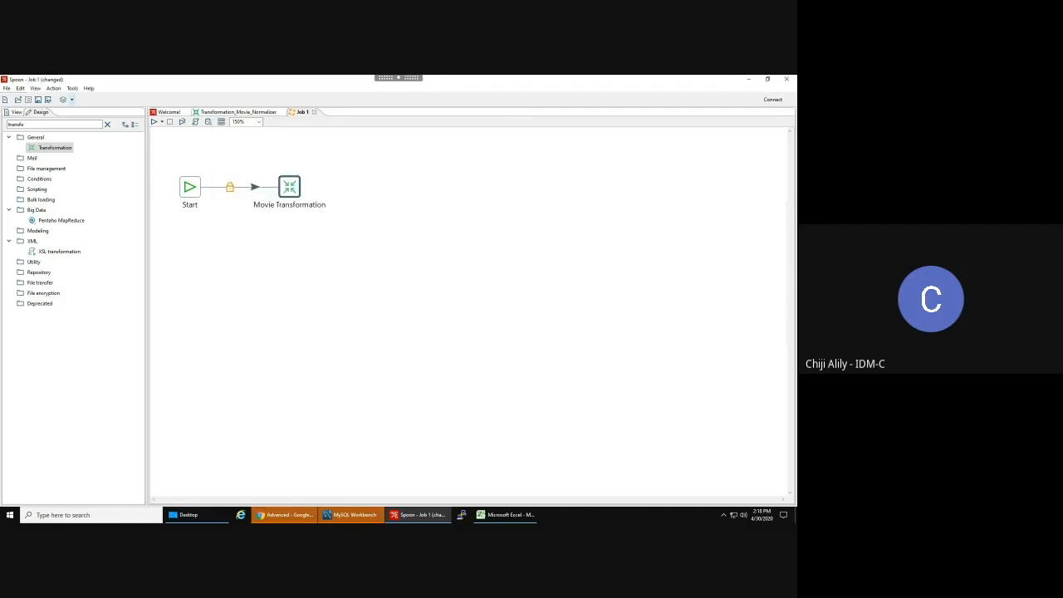
# - Add a Mail entry to the canvas and hop it from Movie Transformation
pyautogui.moveTo(35, 125); pyautogui.dragTo(1, 119)
pyautogui.write('mail')
pyautogui.moveTo(43, 170); pyautogui.dragTo(378, 194)
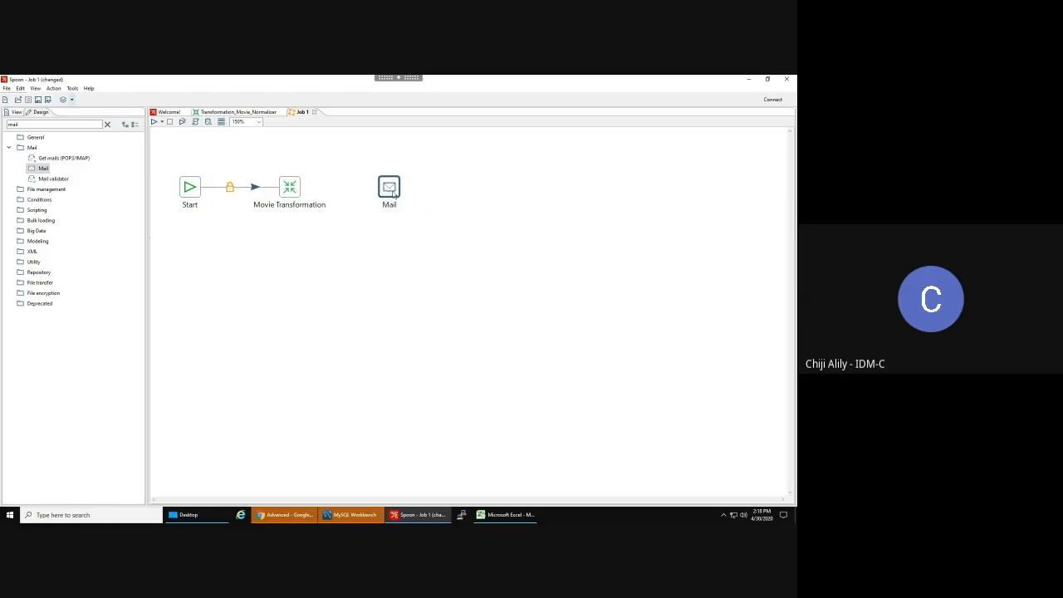
pyautogui.moveTo(291, 188); pyautogui.dragTo(390, 188)
# - Rename the Mail entry Success EMail and enter the recipient address, reusing it as sender name
pyautogui.doubleClick(390, 191)
pyautogui.click(491, 213)
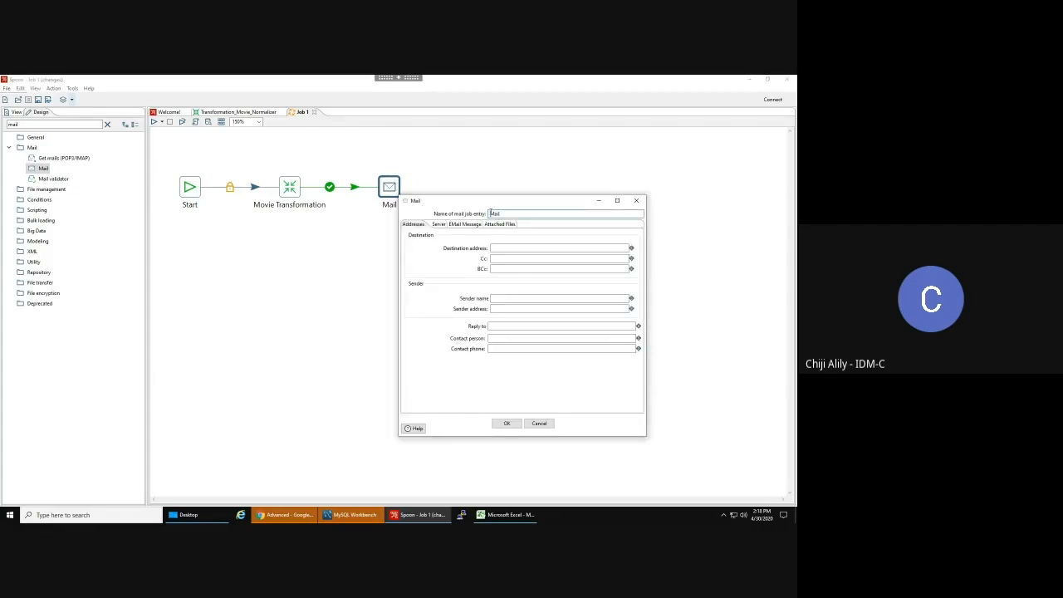
pyautogui.write('Success E')
pyautogui.click(496, 248)
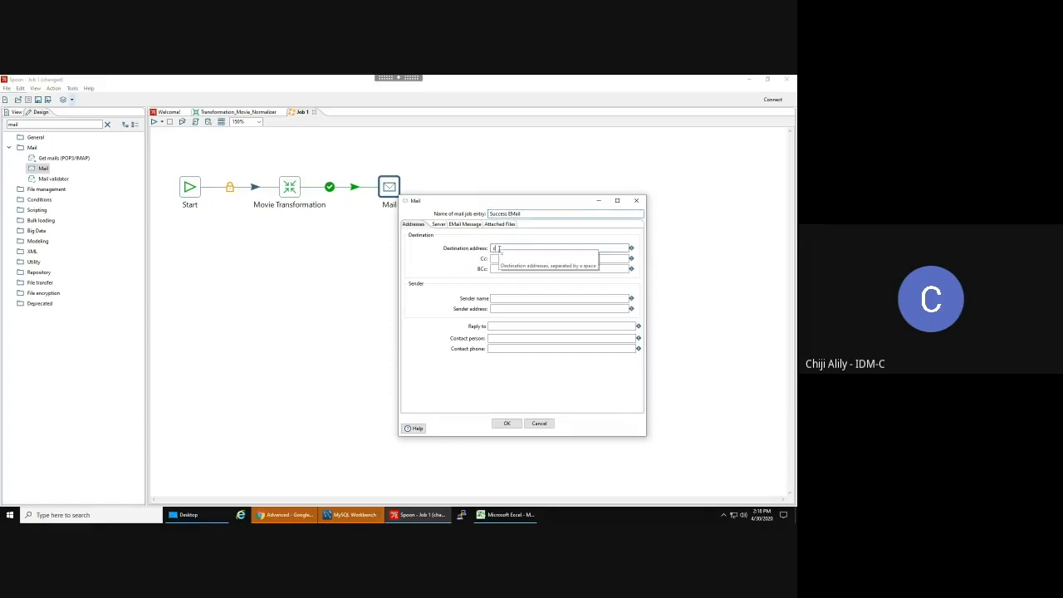
pyautogui.hotkey('ctrl', 'a')
pyautogui.hotkey('ctrl', 'c')
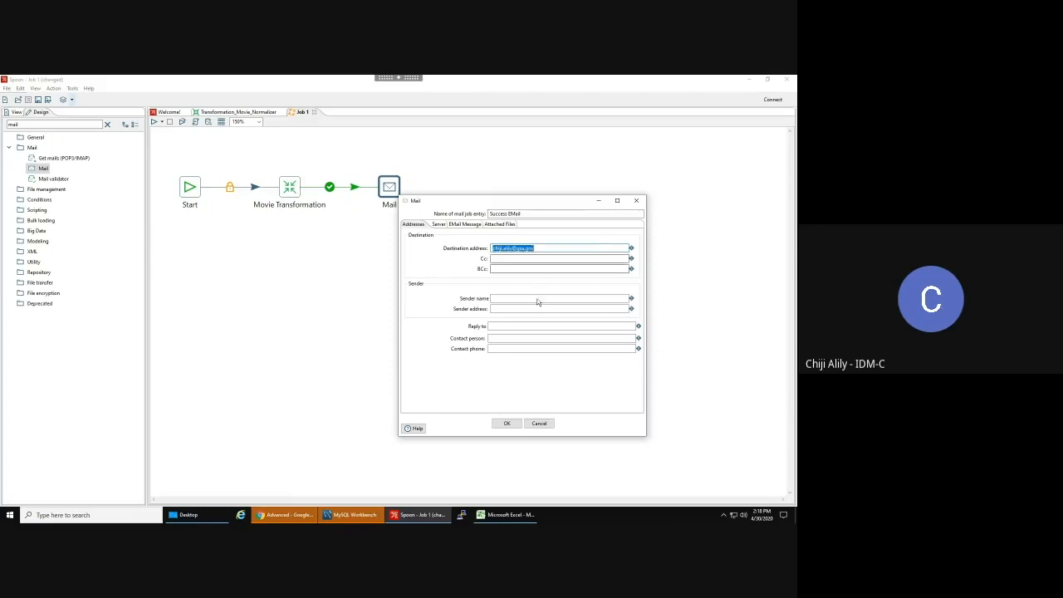
pyautogui.click(505, 300)
pyautogui.hotkey('ctrl', 'v')
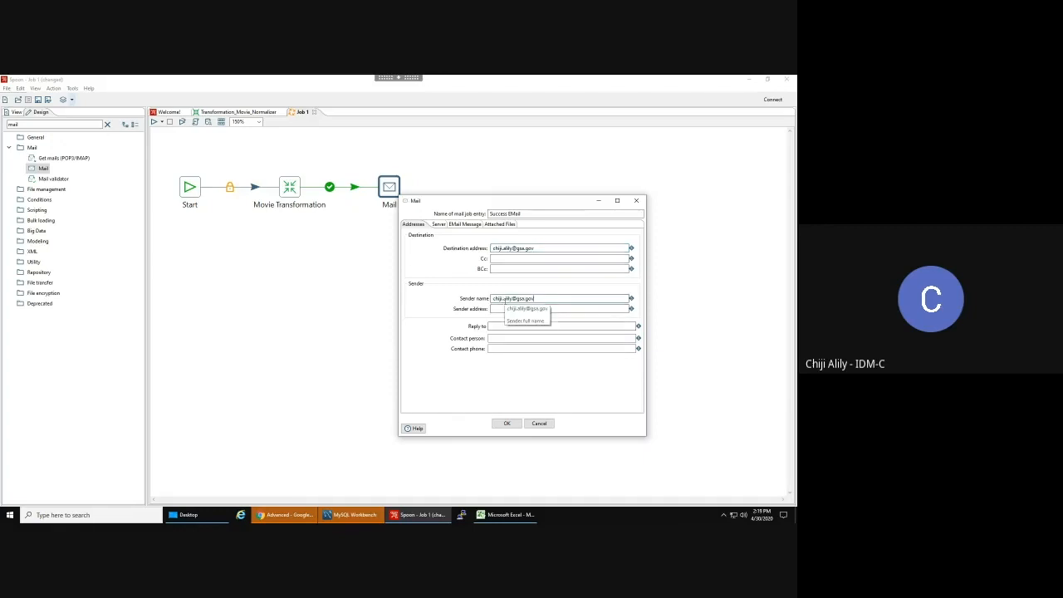
pyautogui.click(439, 224)
# - Set the SMTP server to localhost and the port to 25
pyautogui.click(509, 249)
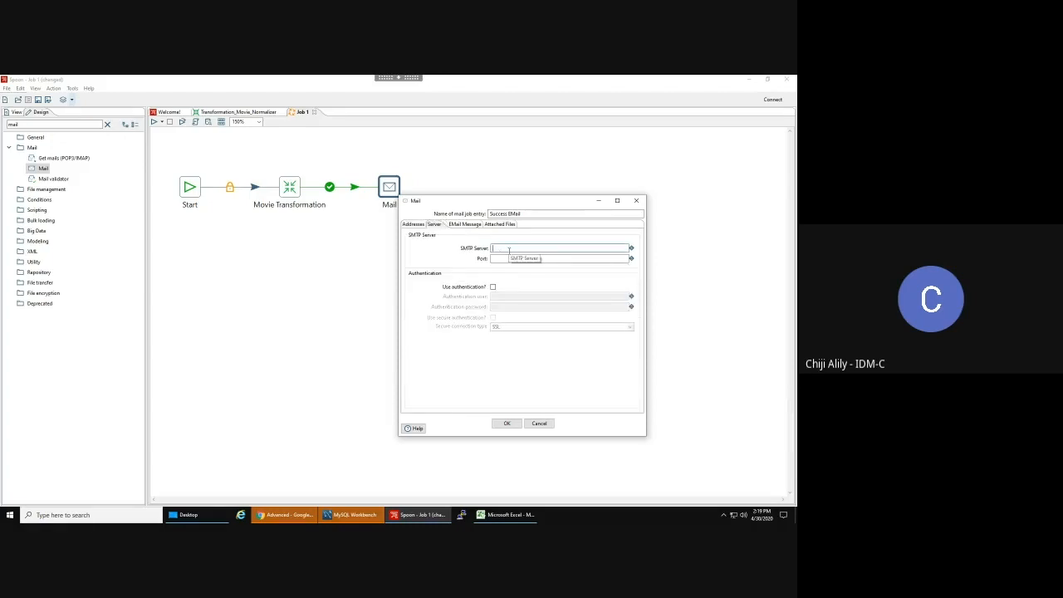
pyautogui.write('localhost')
pyautogui.click(504, 260)
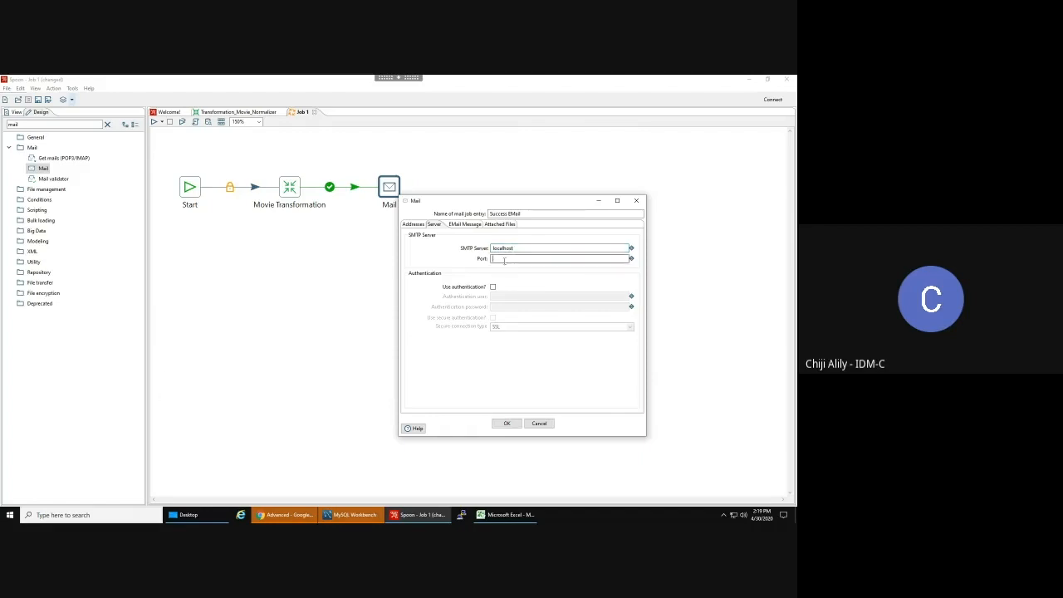
pyautogui.write('25')
pyautogui.click(460, 224)
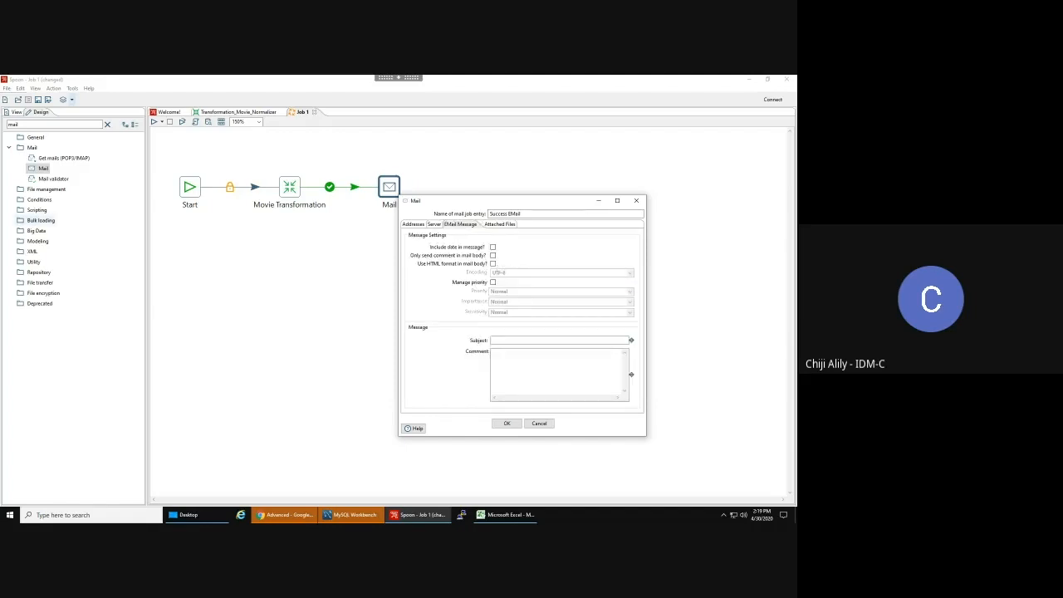
# - Include the date, send only the comment, with subject 'Movie ETL Success' and comment 'The Movie ETL has completed successfully'
pyautogui.click(493, 247)
pyautogui.click(493, 255)
pyautogui.click(540, 341)
pyautogui.write('M')
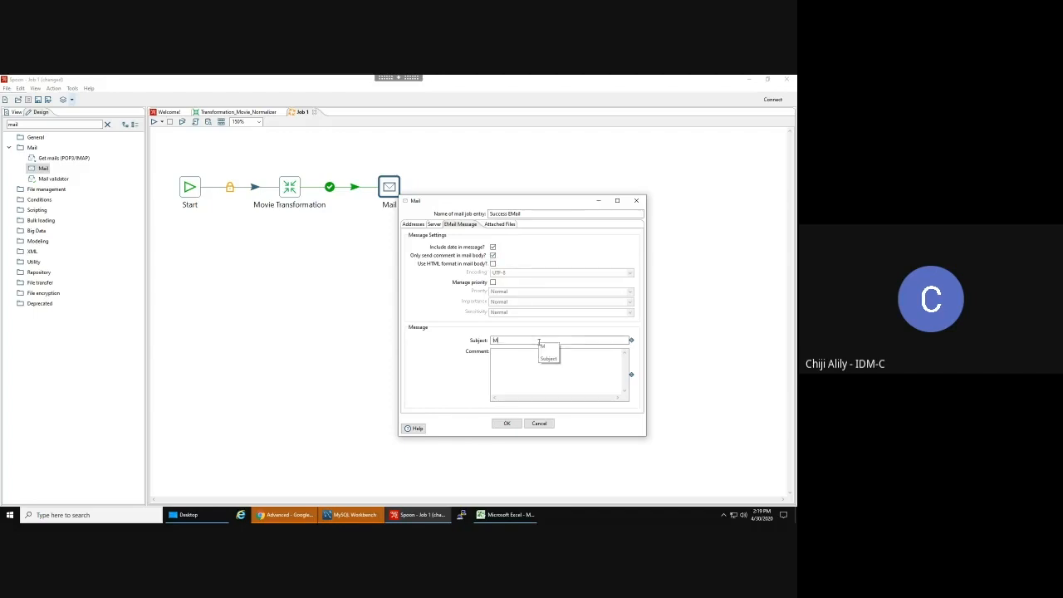
pyautogui.write('ovie ETL Success')
pyautogui.press('Tab')
pyautogui.write('The')
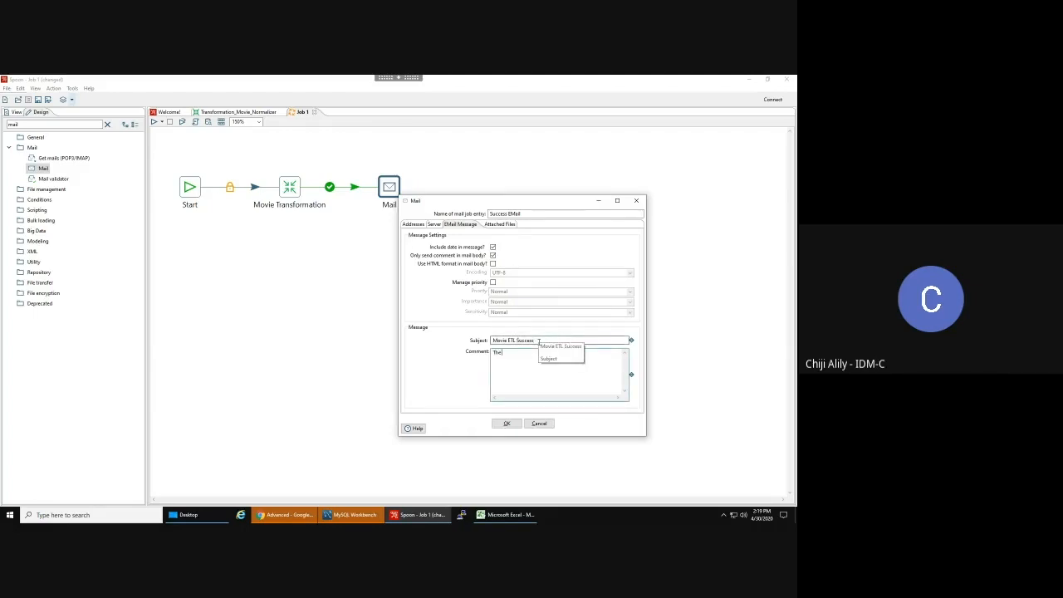
pyautogui.write(' Movie ETL has completed successfully')
pyautogui.doubleClick(577, 353)
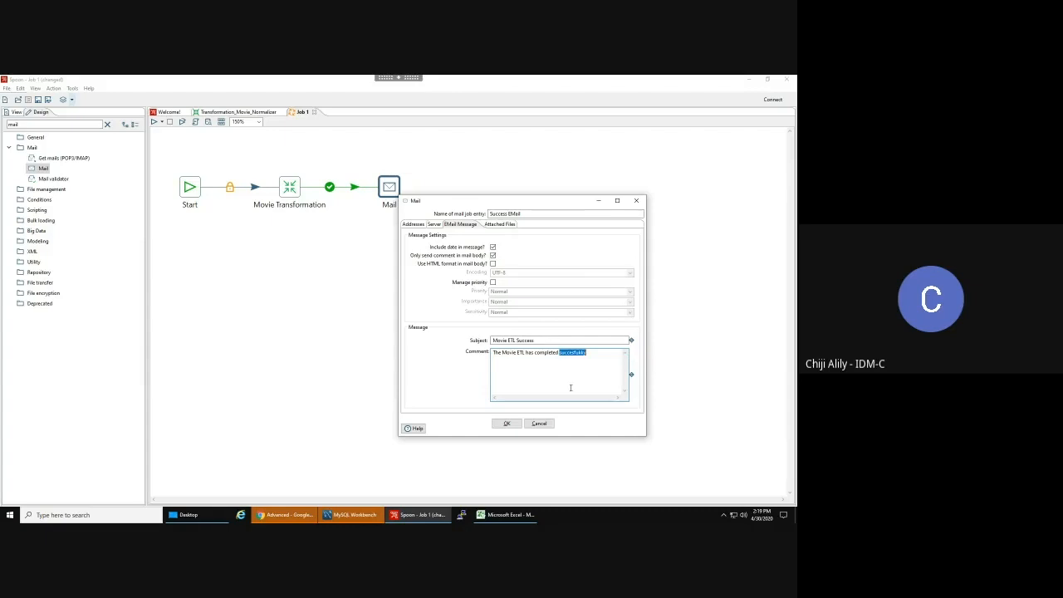
pyautogui.write('successfu')
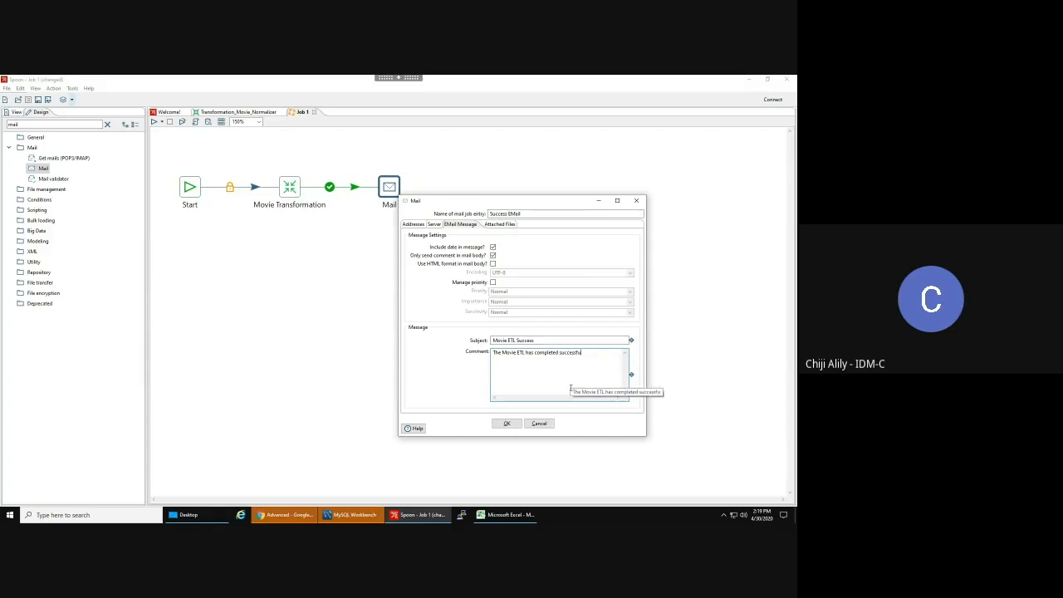
pyautogui.write('lly')
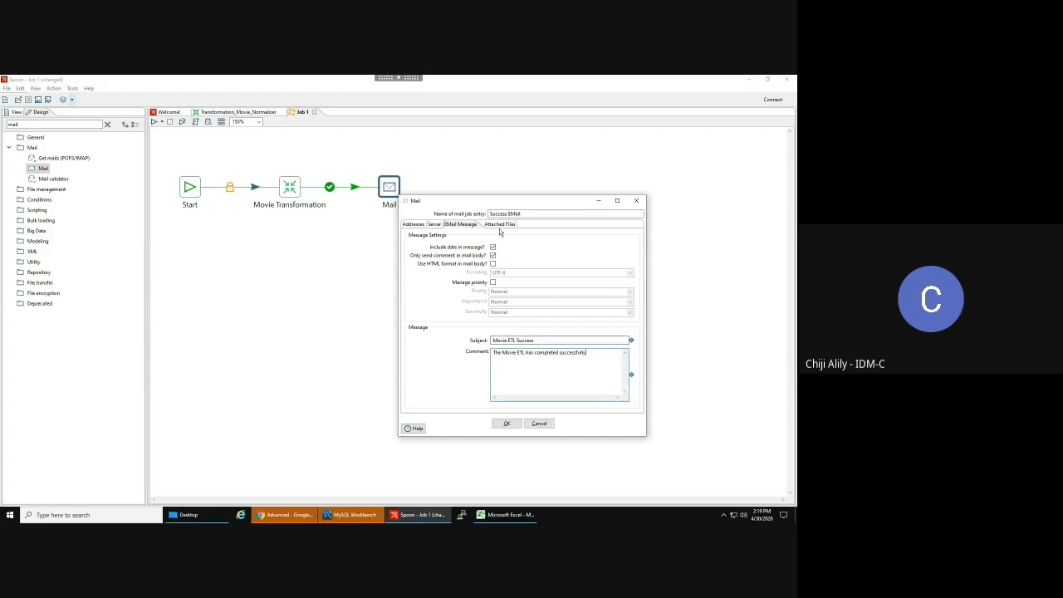
# - Attach the Log files zipped into Movie_ETL.zip and close the Success EMail settings
pyautogui.click(503, 225)
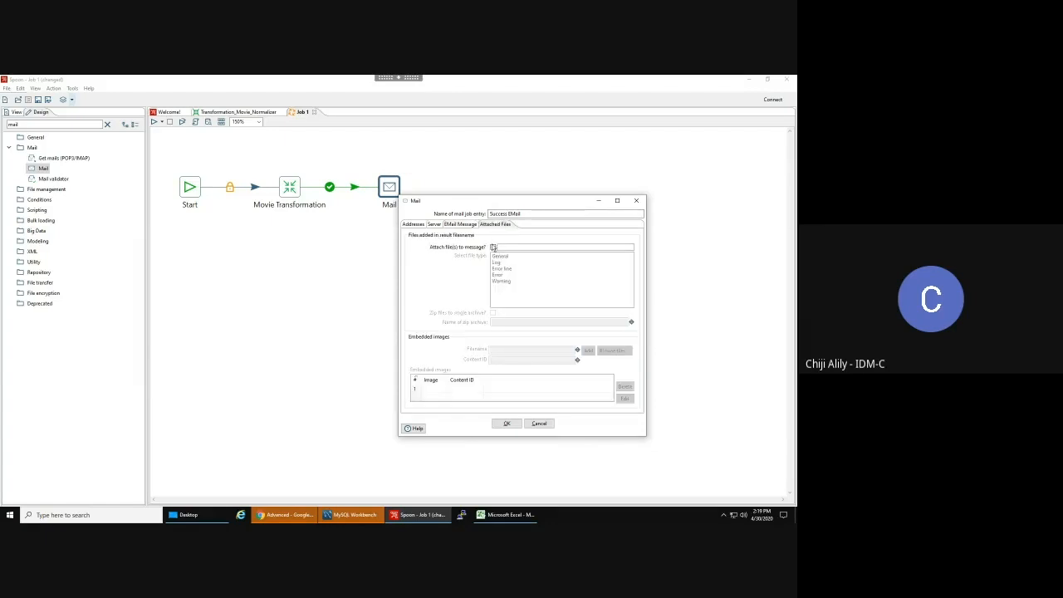
pyautogui.click(493, 247)
pyautogui.click(497, 262)
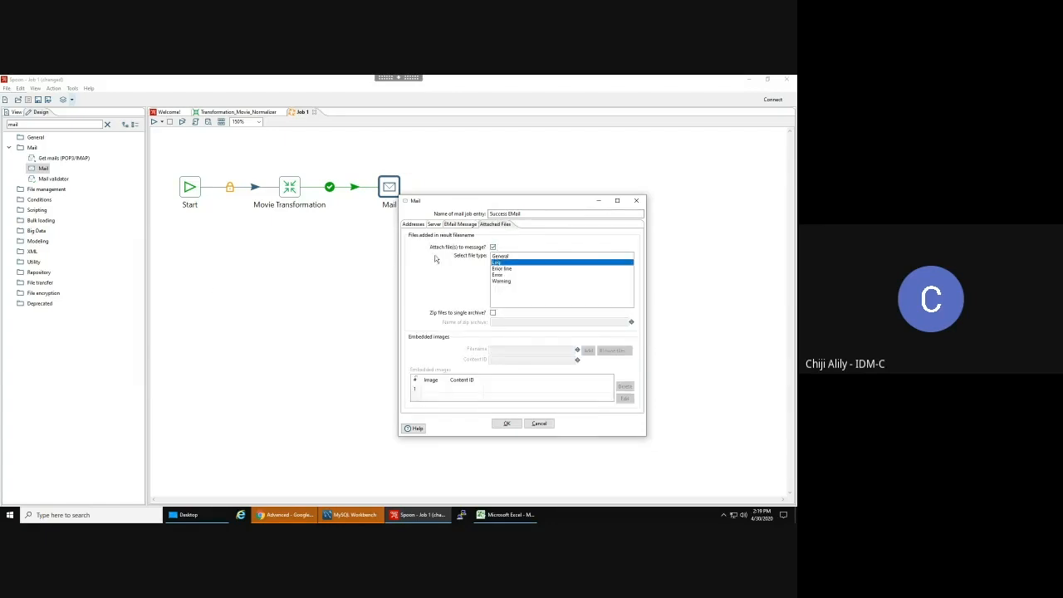
pyautogui.click(493, 312)
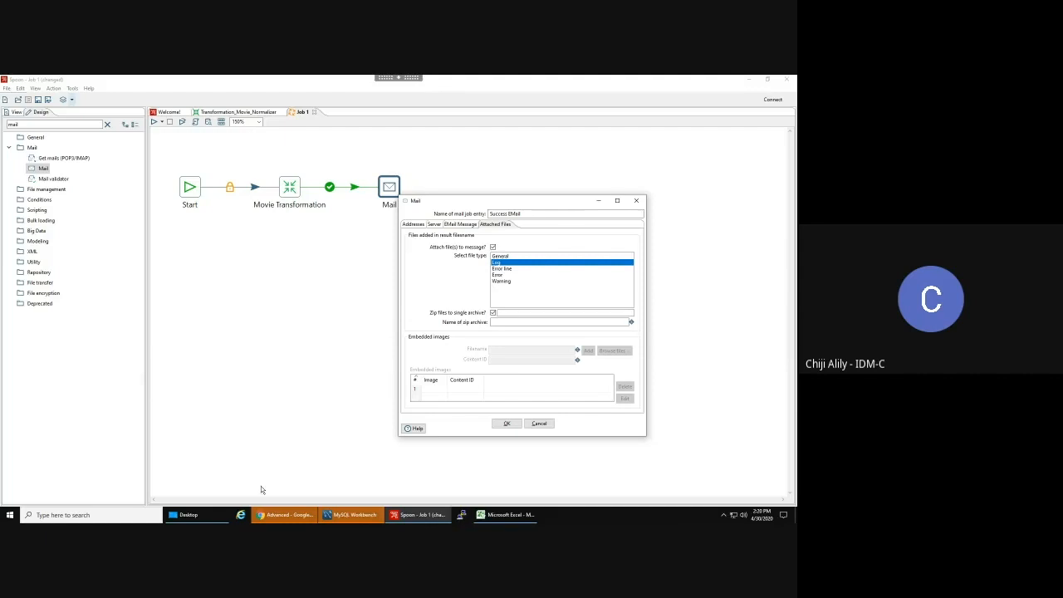
pyautogui.click(522, 322)
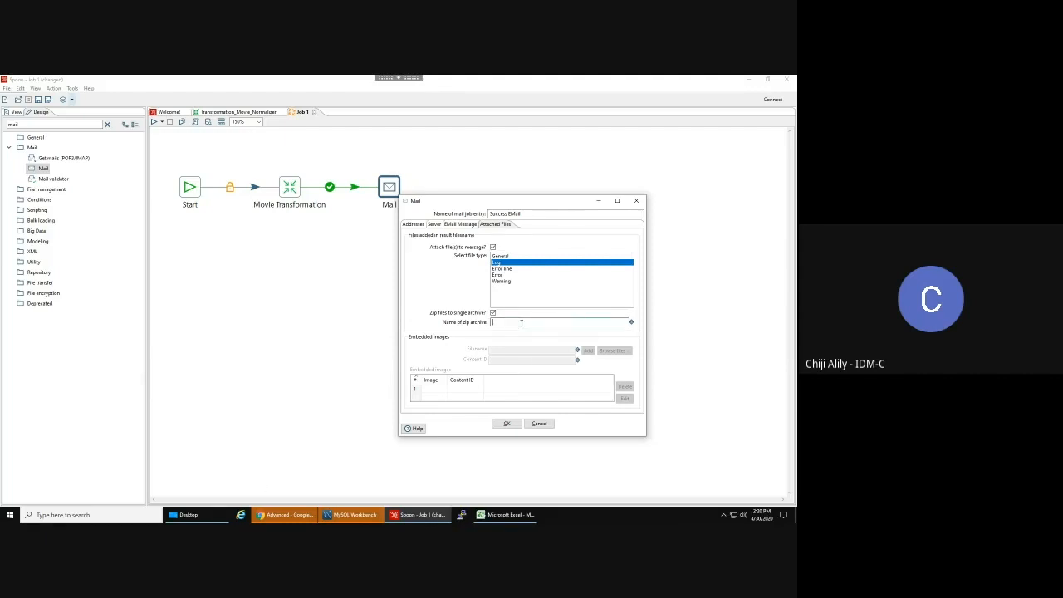
pyautogui.write('Movie_ETL')
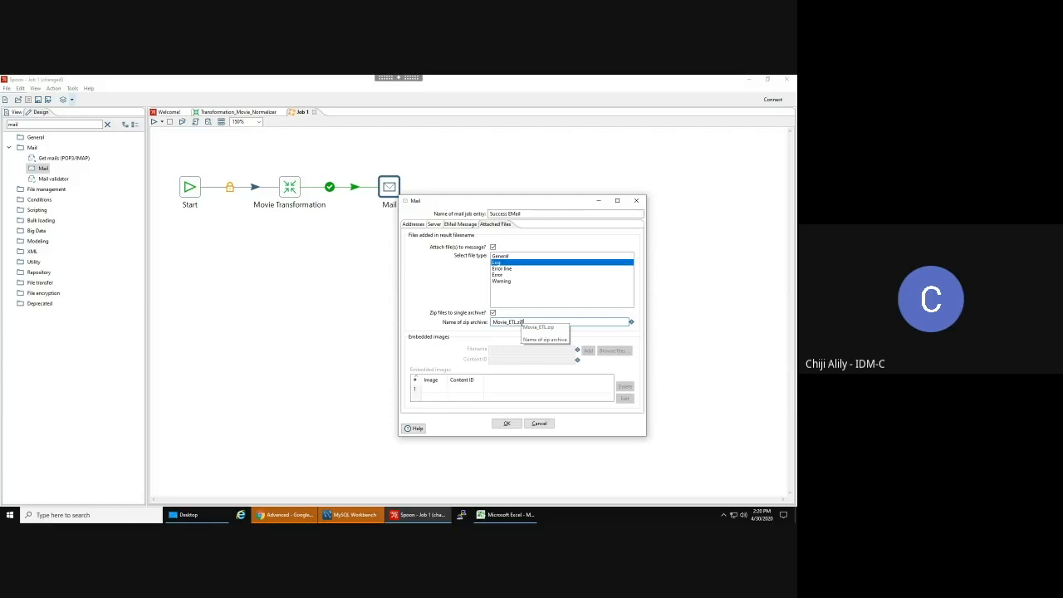
pyautogui.write('.zip')
pyautogui.click(506, 424)
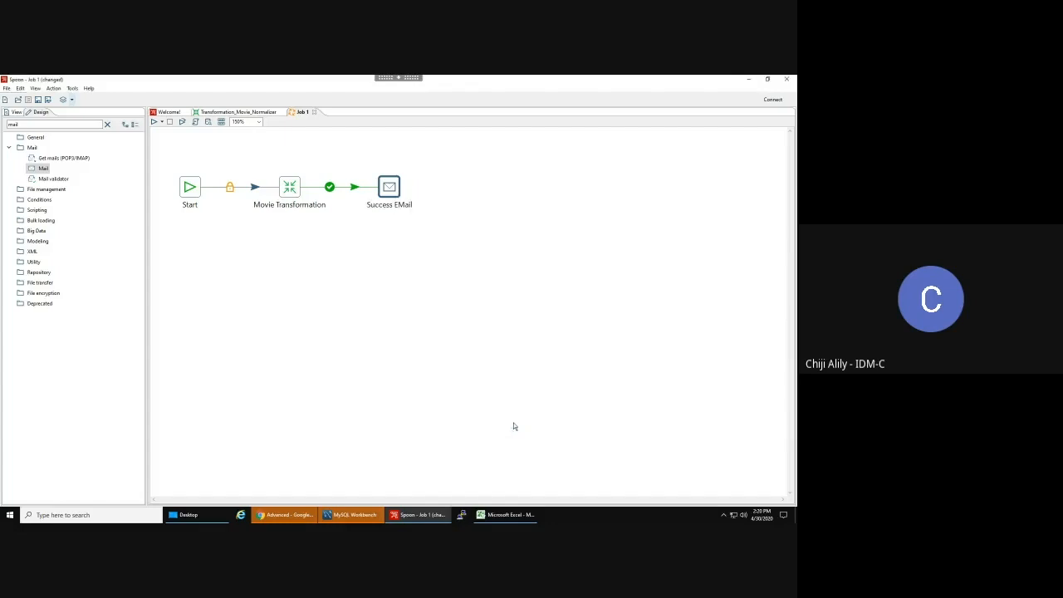
# - Nudge Success EMail slightly right, save the job, and search the entries for 'success'
pyautogui.moveTo(389, 188); pyautogui.dragTo(398, 188)
pyautogui.moveTo(399, 189)
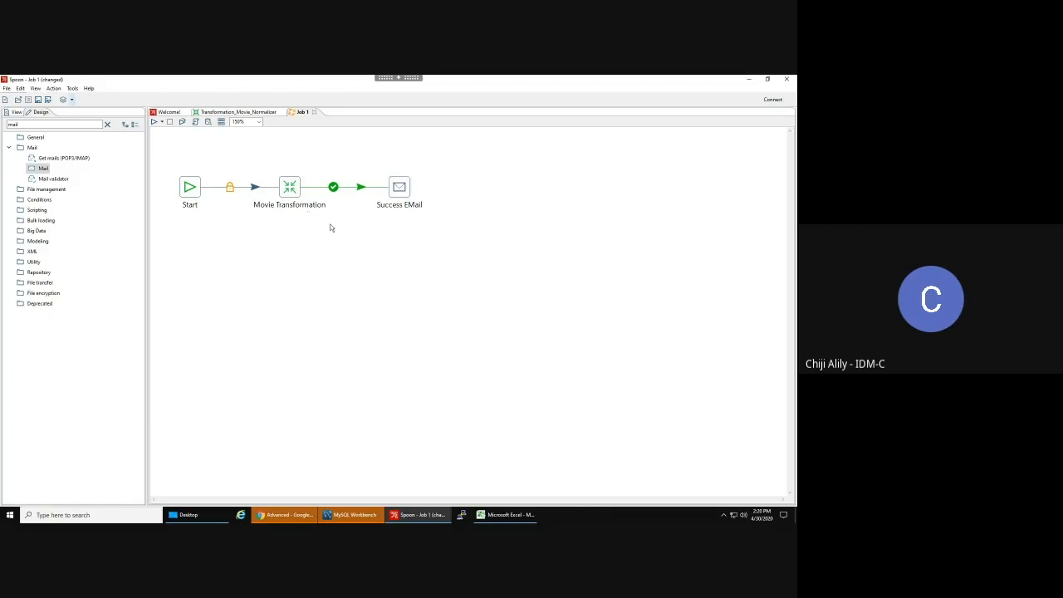
pyautogui.moveTo(299, 197)
pyautogui.click(56, 124)
pyautogui.hotkey('ctrl', 's')
pyautogui.press('Escape')
pyautogui.hotkey('ctrl', 'a')
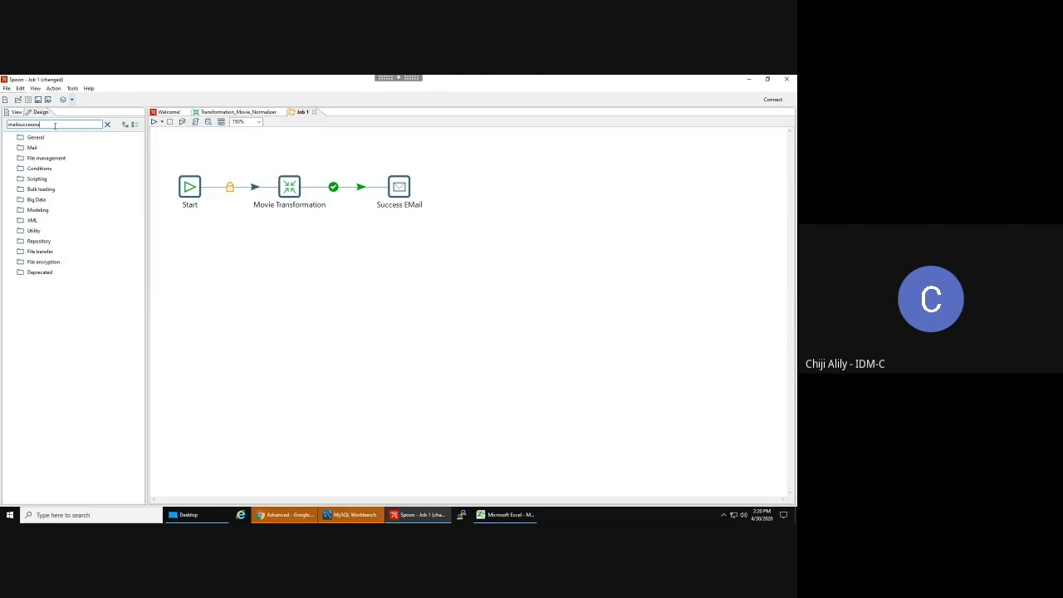
pyautogui.press('BackSpace')
pyautogui.press('BackSpace')
pyautogui.press('BackSpace')
pyautogui.press('BackSpace')
pyautogui.press('BackSpace')
pyautogui.press('BackSpace')
pyautogui.press('BackSpace')
pyautogui.press('BackSpace')
pyautogui.press('BackSpace')
pyautogui.press('BackSpace')
pyautogui.press('BackSpace')
pyautogui.press('BackSpace')
pyautogui.press('BackSpace')
pyautogui.write('success')
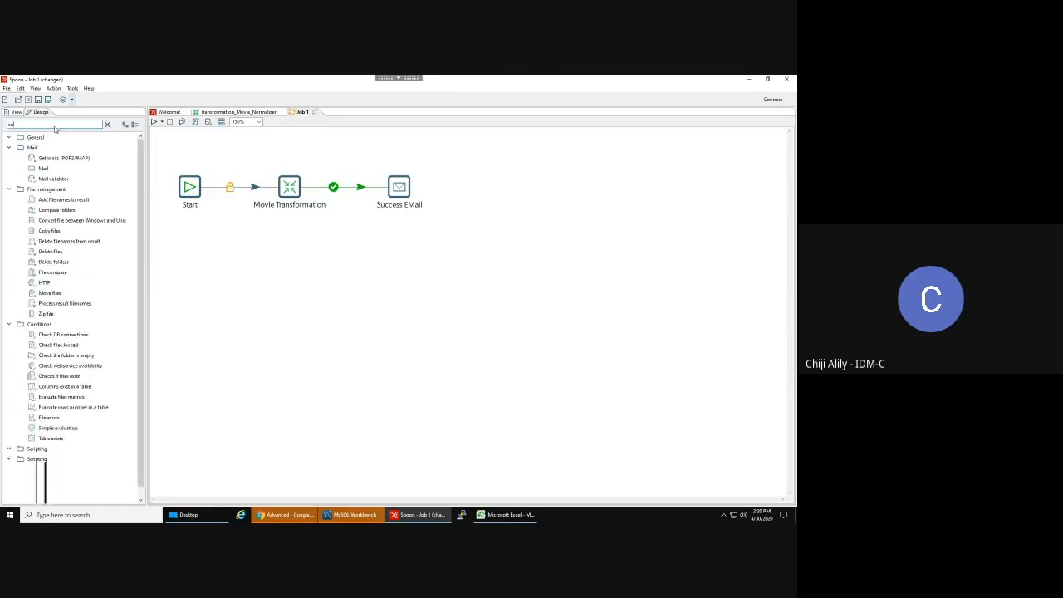
# - Place a Success entry after Success EMail with an unconditional hop and confirm its name
pyautogui.moveTo(46, 147); pyautogui.dragTo(496, 190)
pyautogui.click(410, 194)
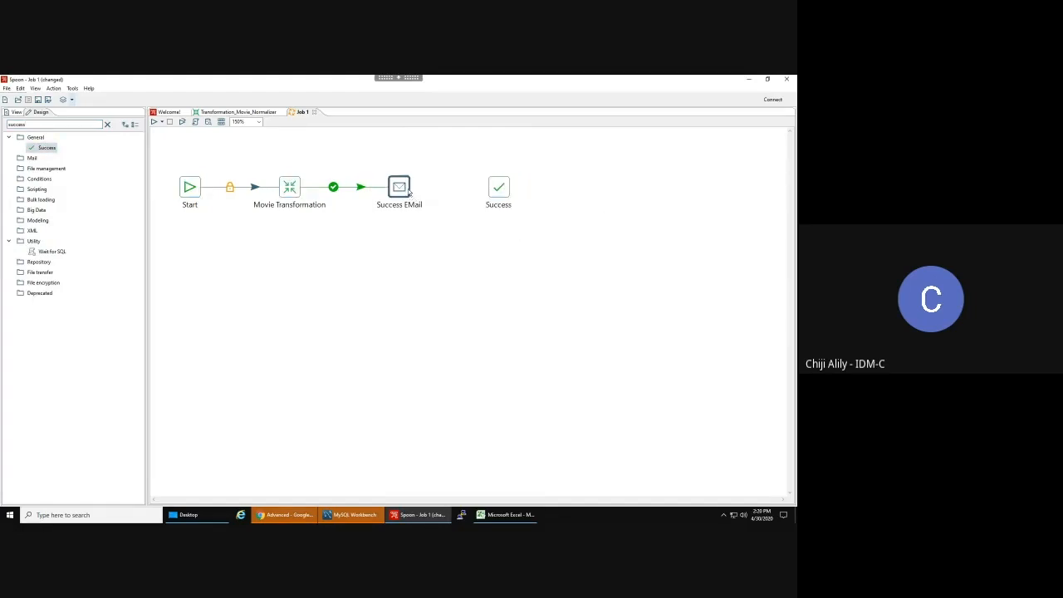
pyautogui.moveTo(407, 190); pyautogui.dragTo(486, 187)
pyautogui.click(439, 187)
pyautogui.click(439, 187)
pyautogui.doubleClick(499, 190)
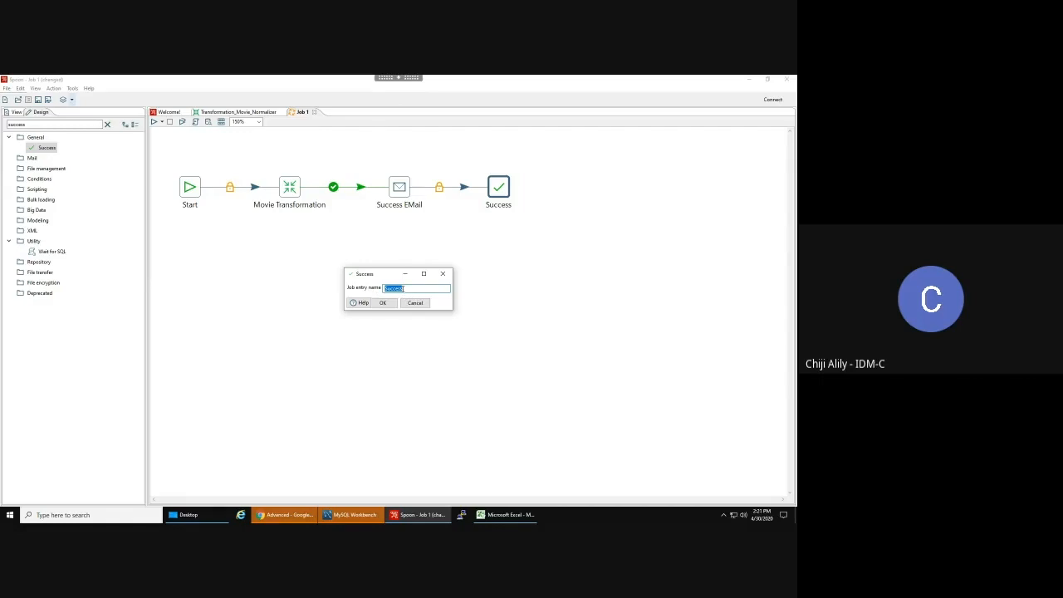
pyautogui.click(385, 304)
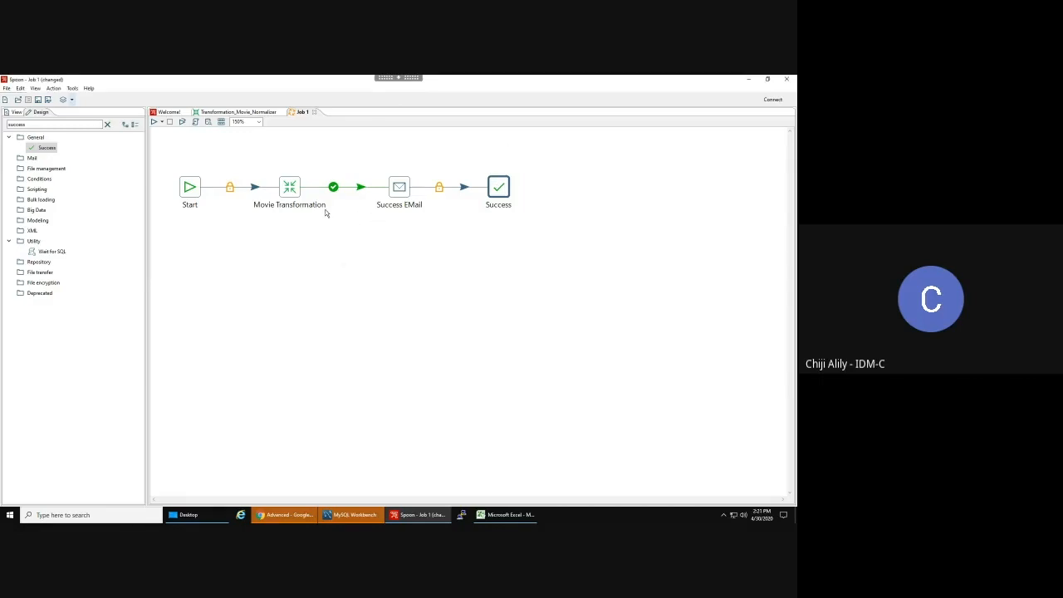
# - Copy Success EMail below Movie Transformation and link the transformation's failure path to the copy
pyautogui.click(400, 189)
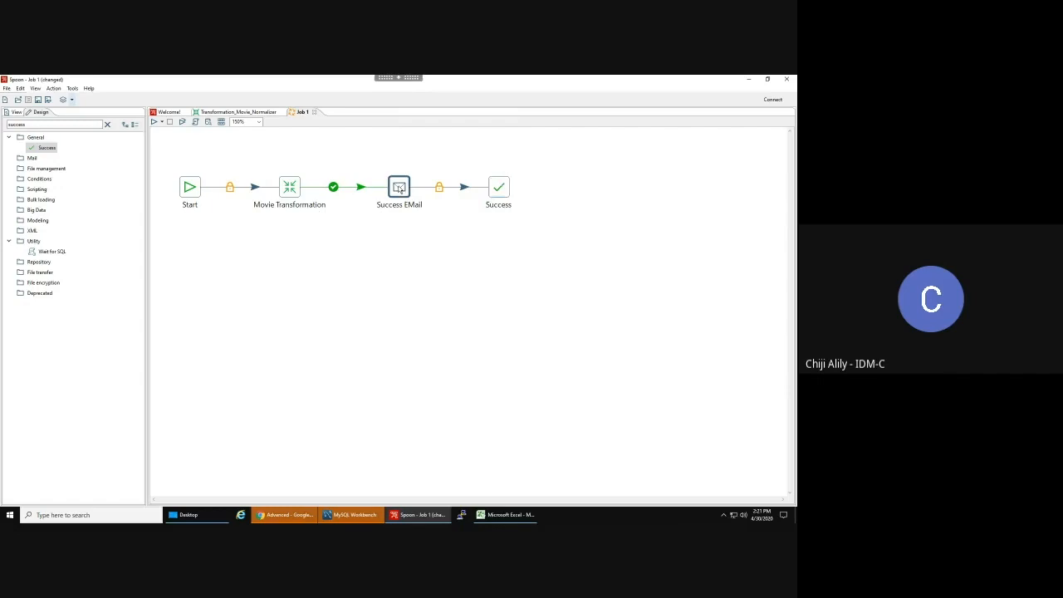
pyautogui.hotkey('ctrl', 'c')
pyautogui.hotkey('ctrl', 'v')
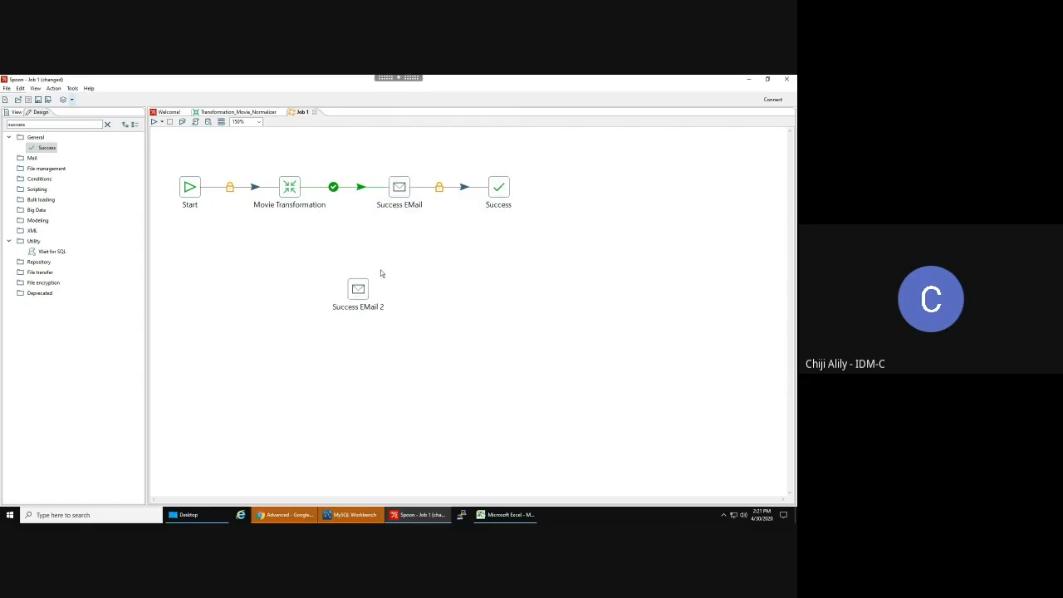
pyautogui.moveTo(368, 279); pyautogui.dragTo(299, 263)
pyautogui.moveTo(287, 193); pyautogui.dragTo(291, 280)
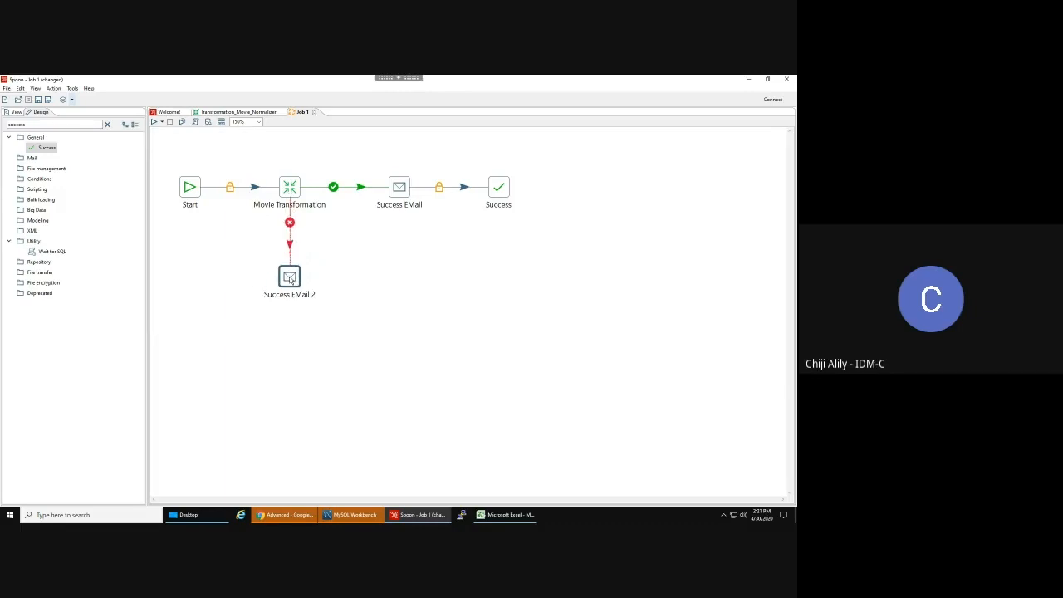
# - Rename the copy Failure EMail, with subject 'Movie ETL Failure' and comment 'The Movie ETL failed'
pyautogui.doubleClick(290, 278)
pyautogui.doubleClick(501, 213)
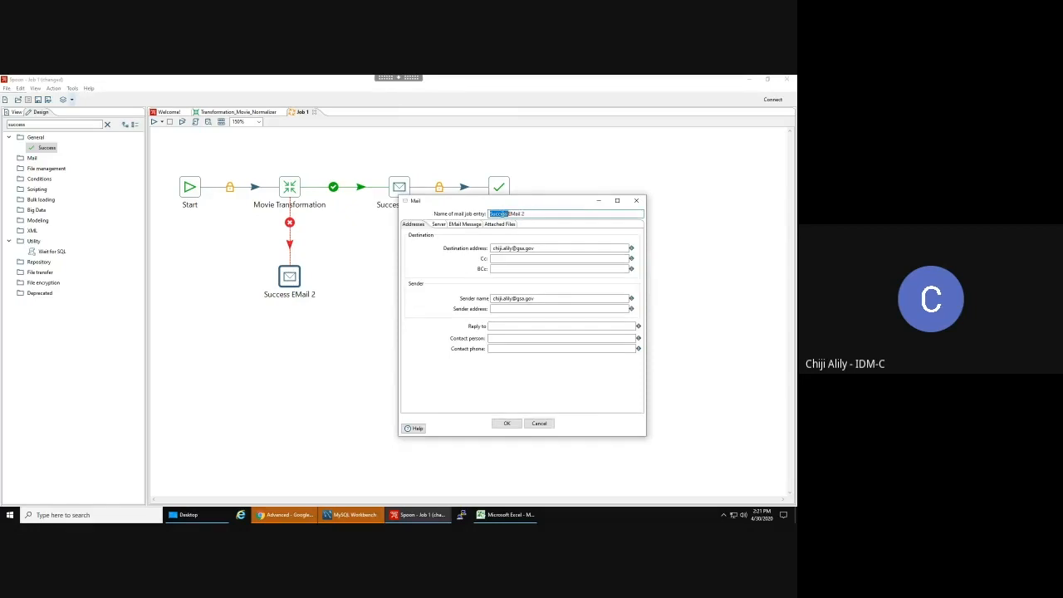
pyautogui.write('Failure')
pyautogui.click(459, 224)
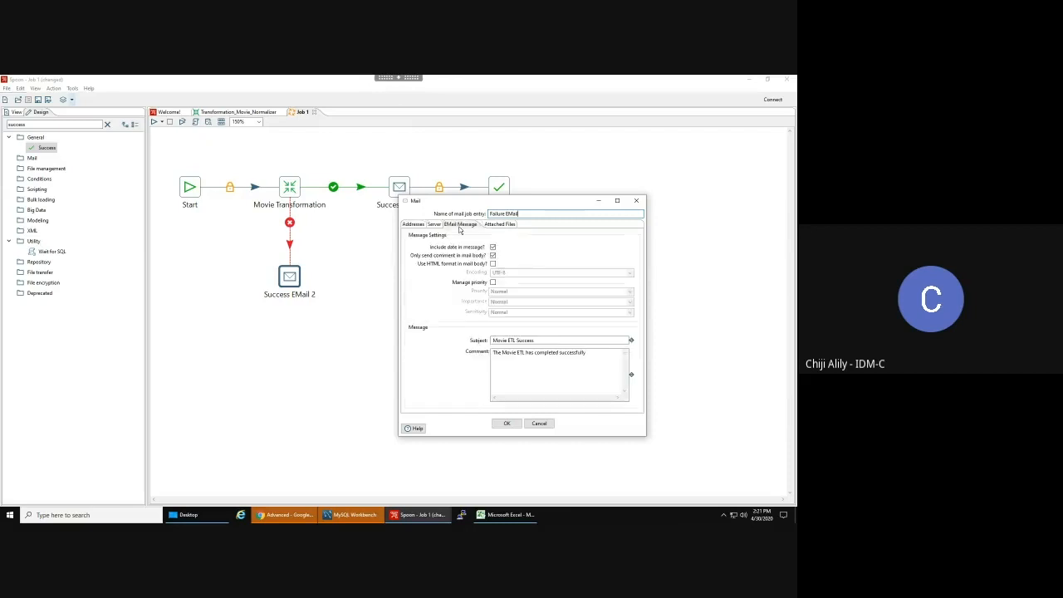
pyautogui.doubleClick(523, 340)
pyautogui.write('Failure')
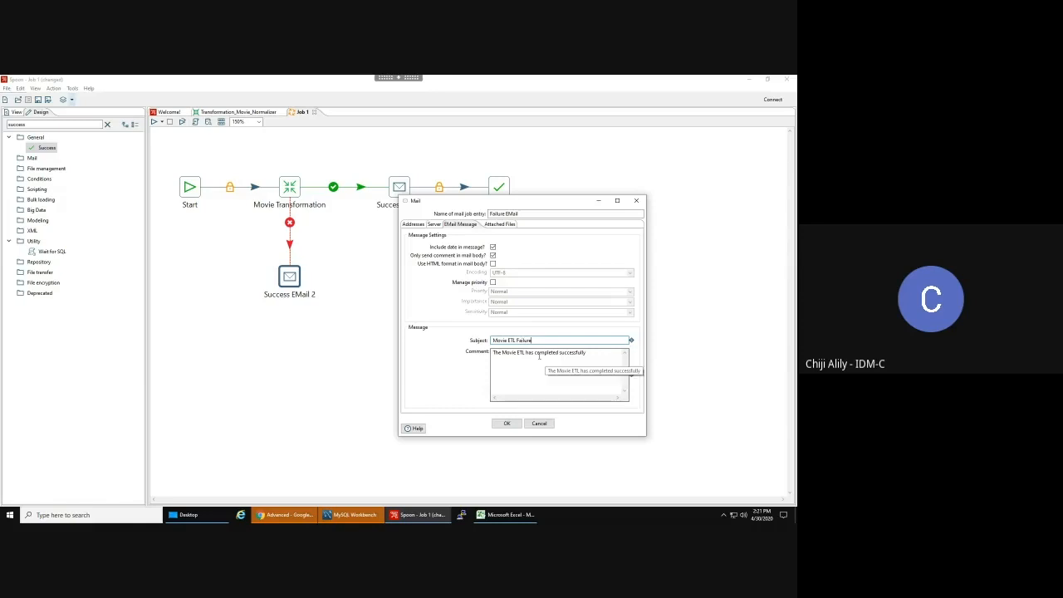
pyautogui.moveTo(526, 353); pyautogui.dragTo(694, 381)
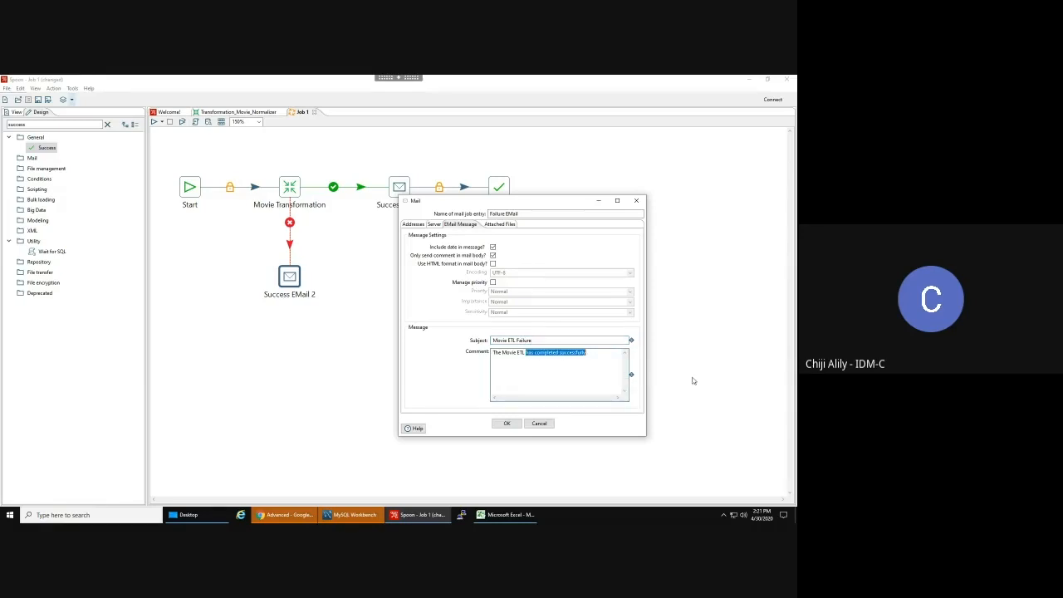
pyautogui.write('failed.')
pyautogui.click(503, 225)
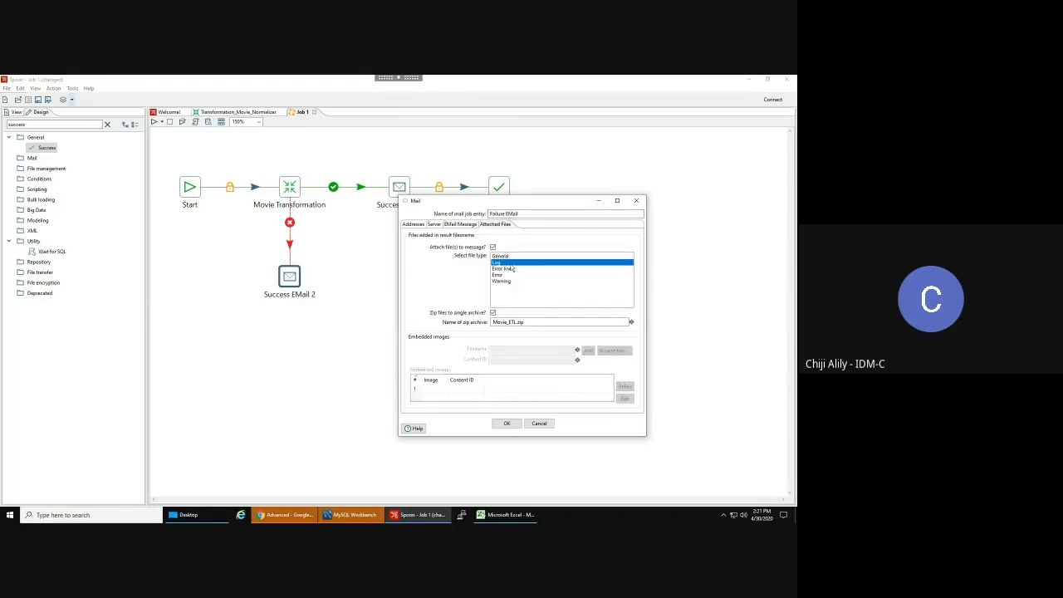
pyautogui.click(509, 425)
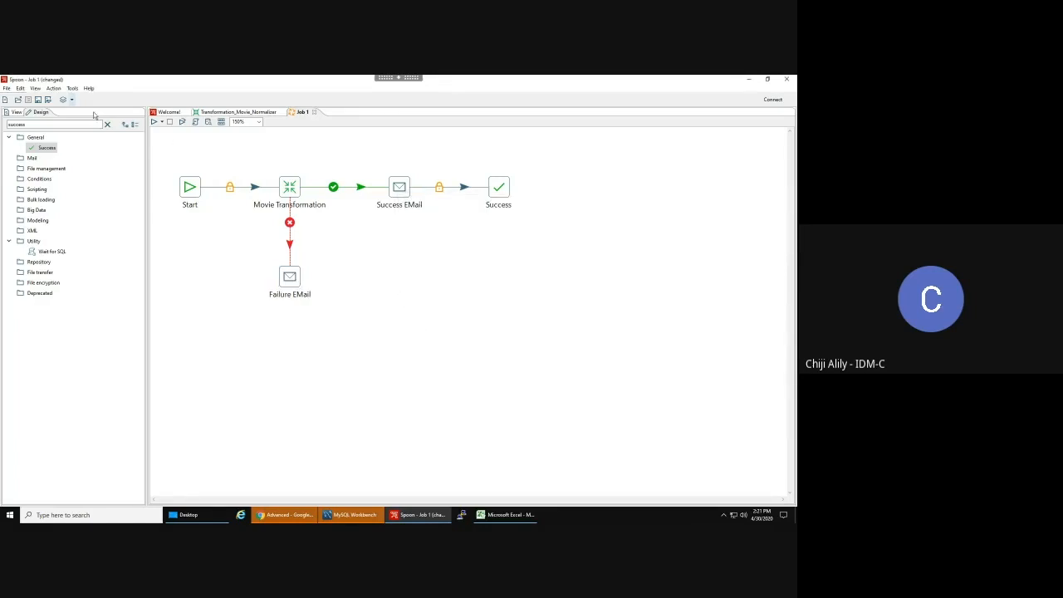
# - Save the job as Job_Movie_Normalizer.kjb, overwriting the existing file
pyautogui.click(7, 88)
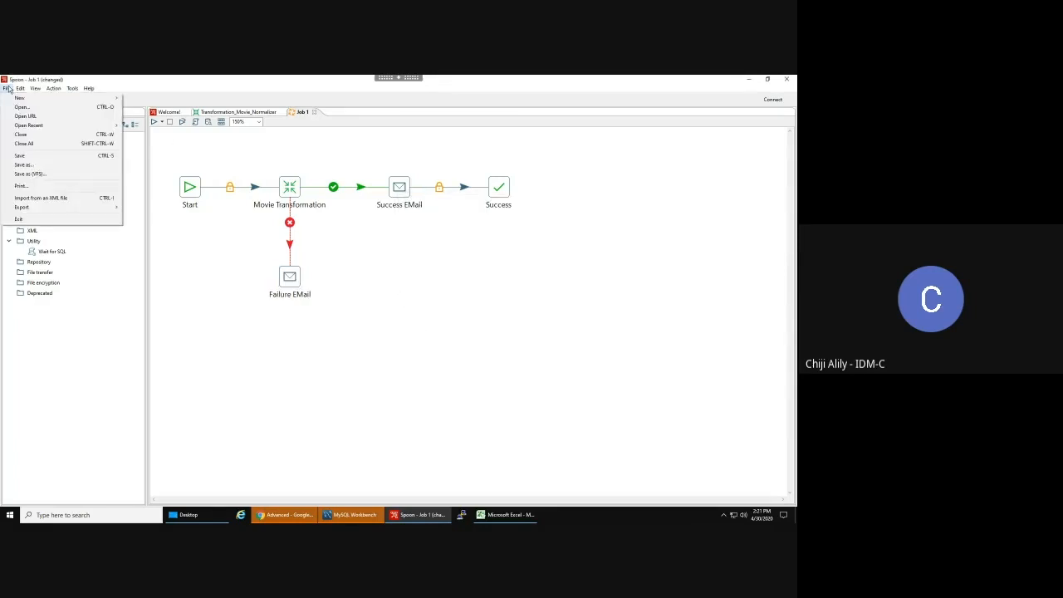
pyautogui.click(25, 164)
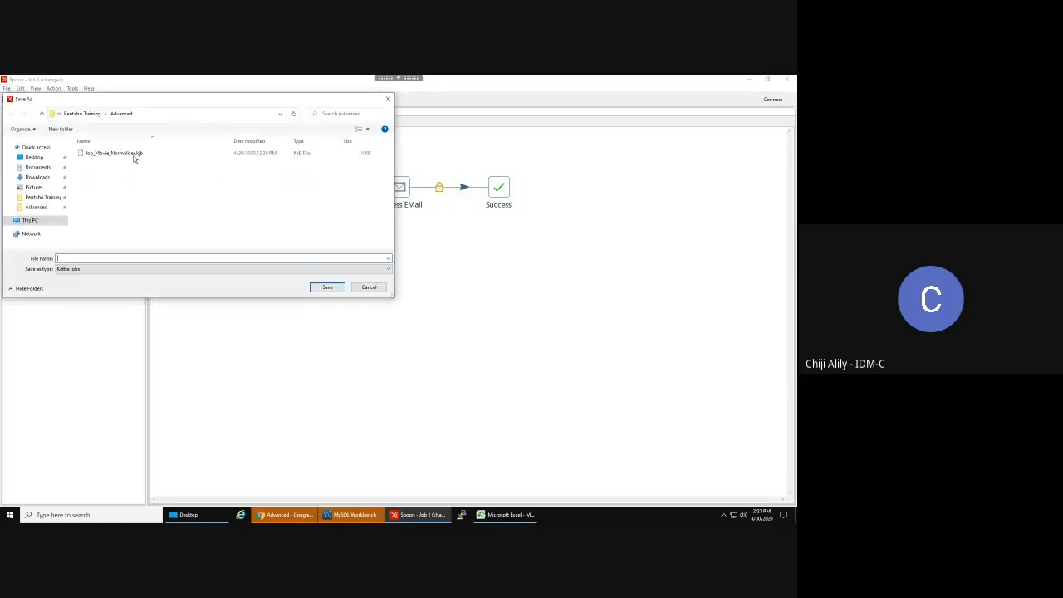
pyautogui.click(112, 155)
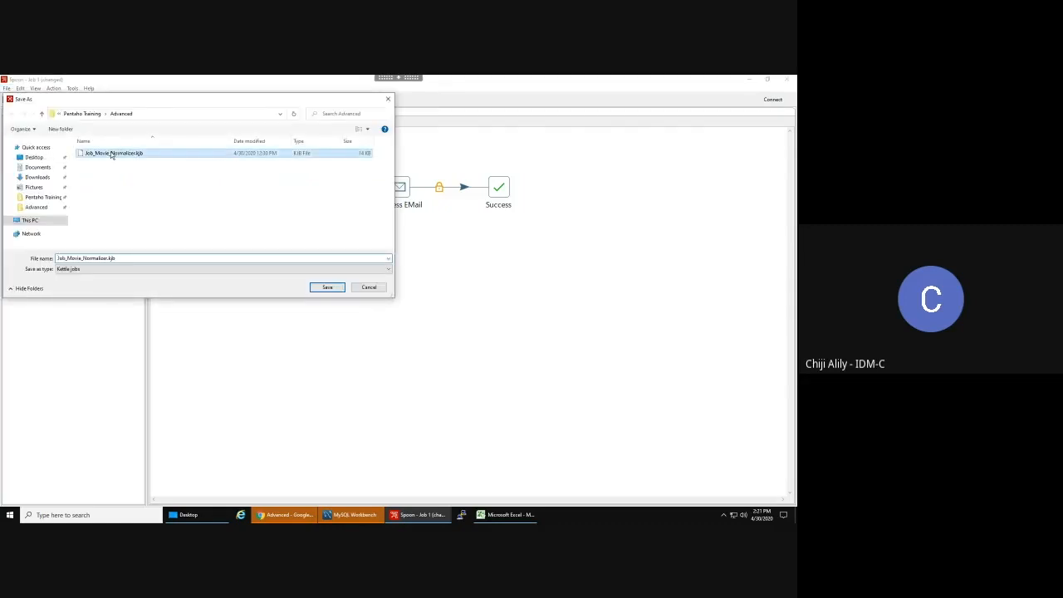
pyautogui.click(84, 259)
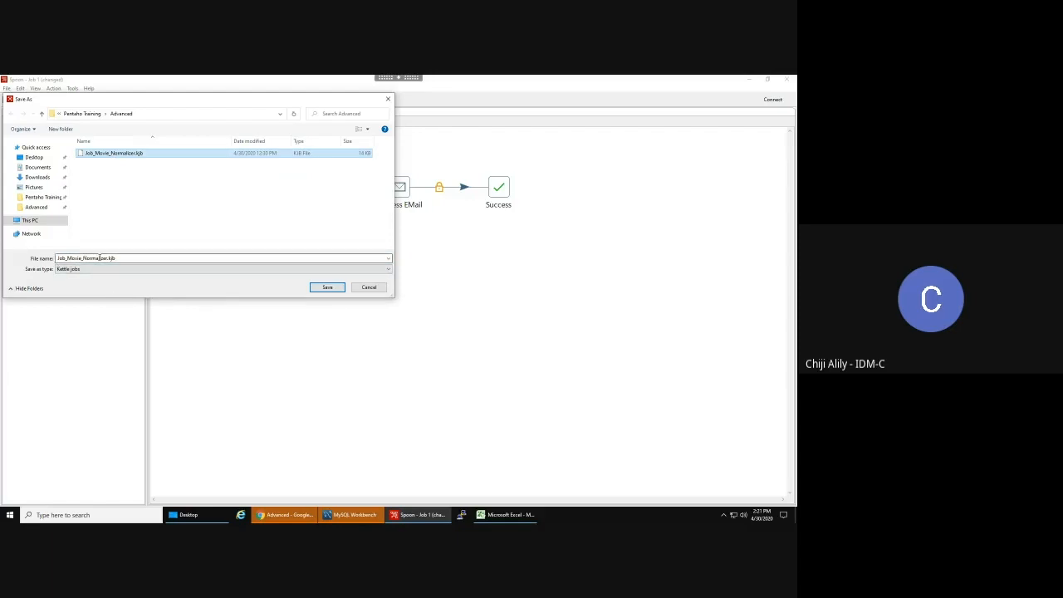
pyautogui.click(176, 260)
pyautogui.write('Job')
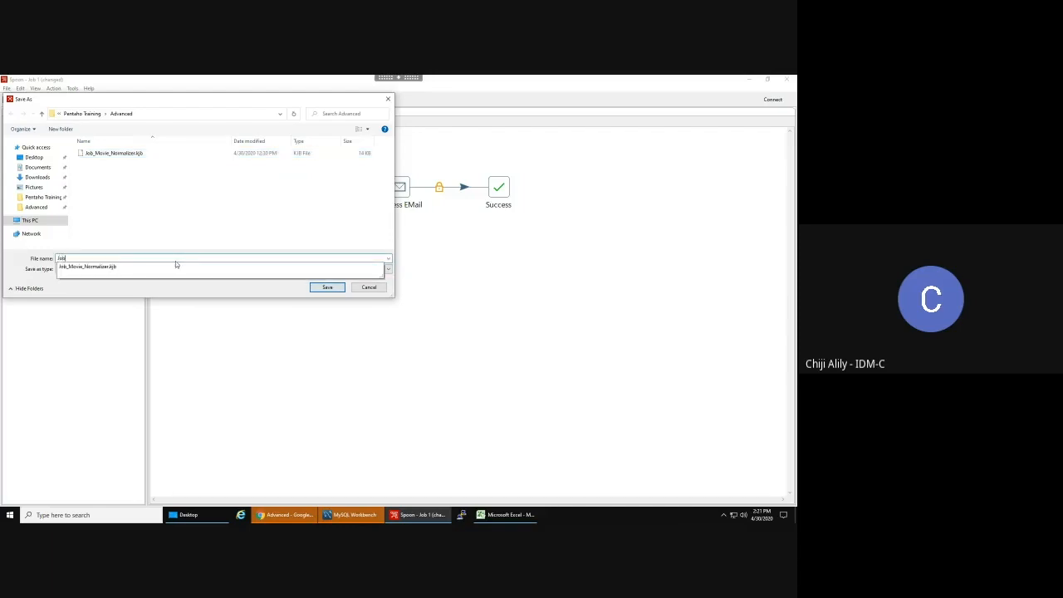
pyautogui.write('_Movie_Normalizer')
pyautogui.click(327, 288)
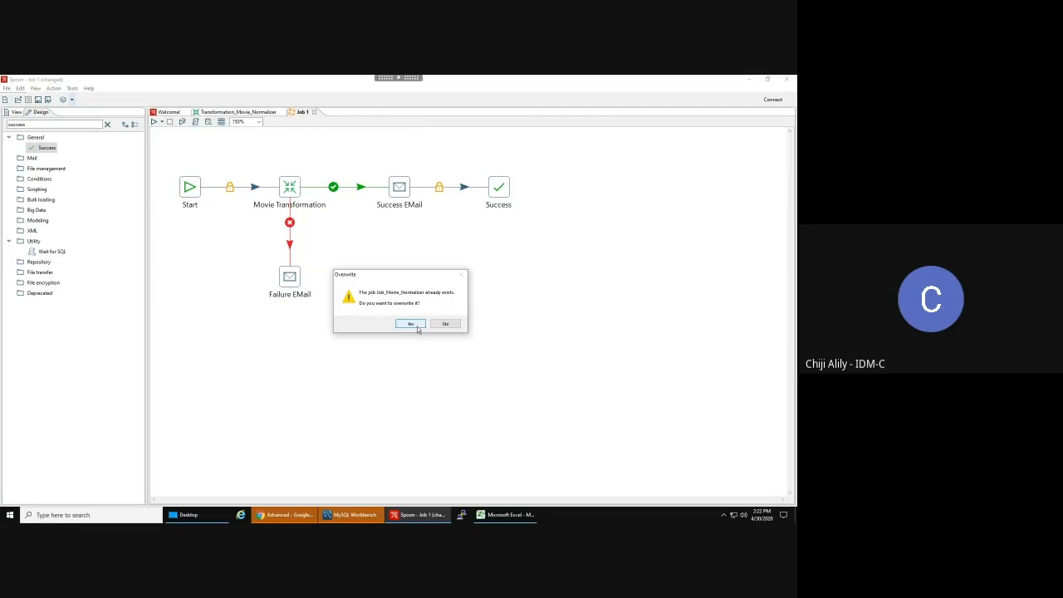
pyautogui.click(410, 324)
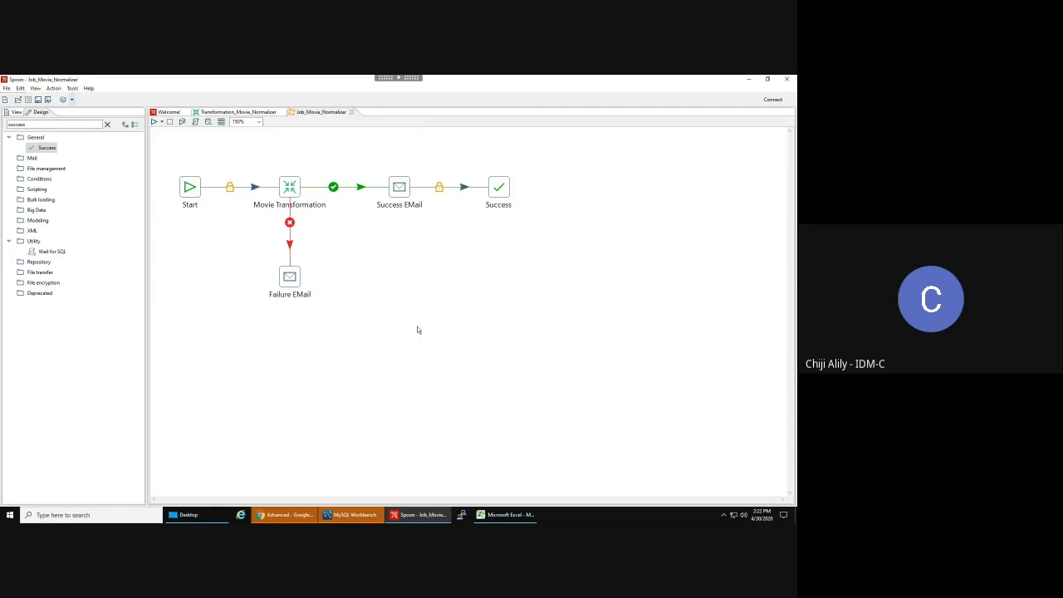
# - Review the Transformation_Movie_Normalizer flow, return to Job_Movie_Normalizer, and bring up the Windows Start menu
pyautogui.click(254, 116)
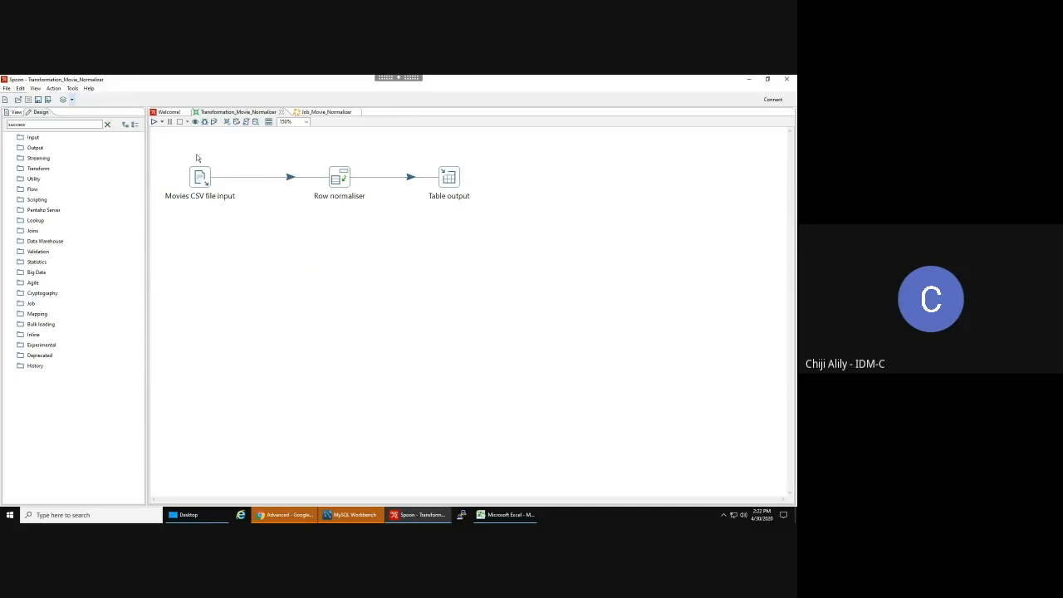
pyautogui.click(306, 116)
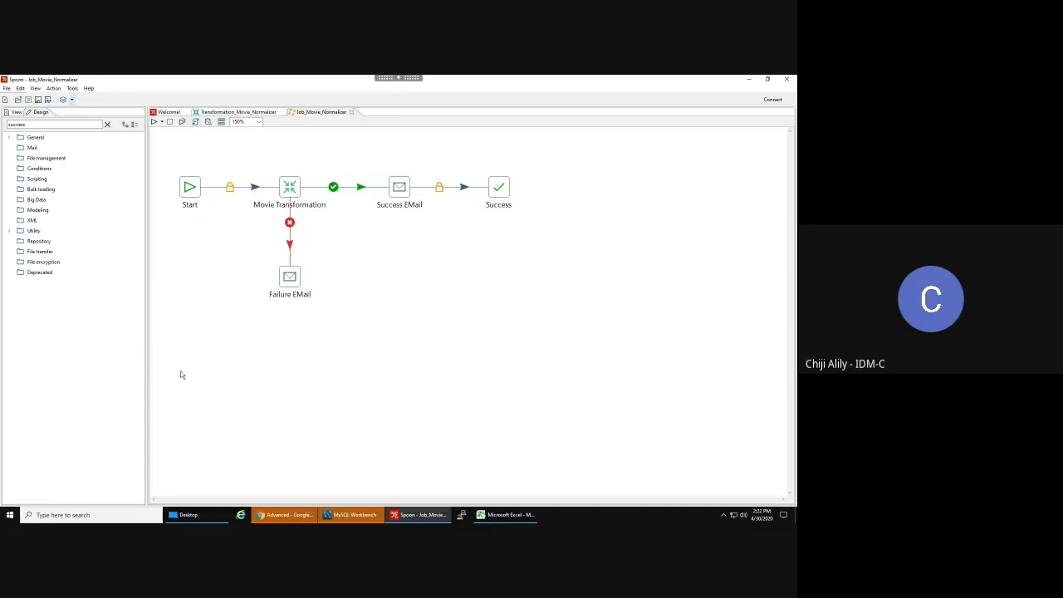
pyautogui.click(7, 519)
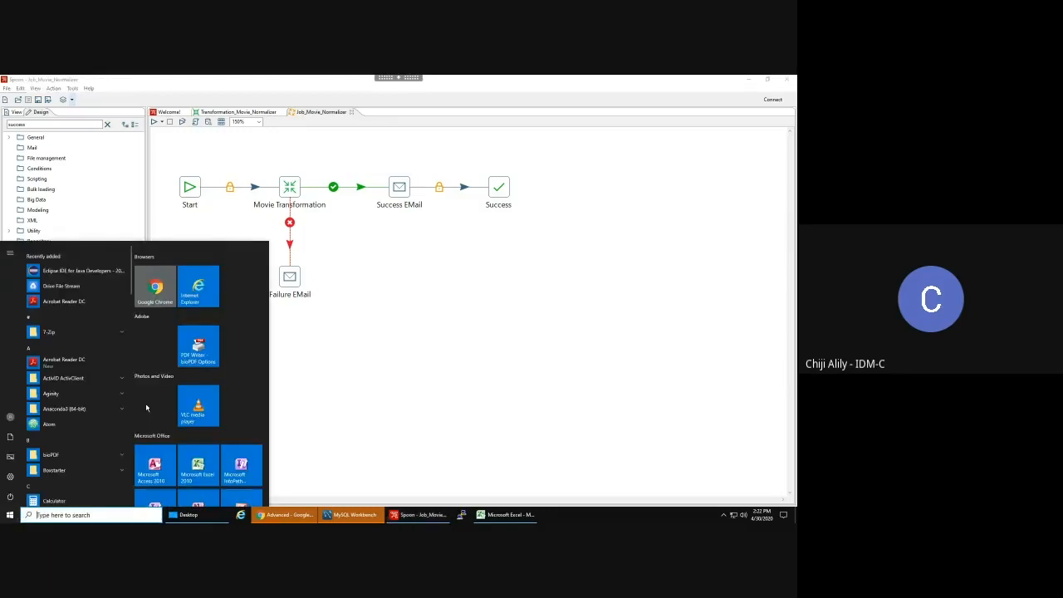
# - Launch WinSCP and log in to PDI Staging, accepting the notice and submitting the key passphrase
pyautogui.write('winscp')
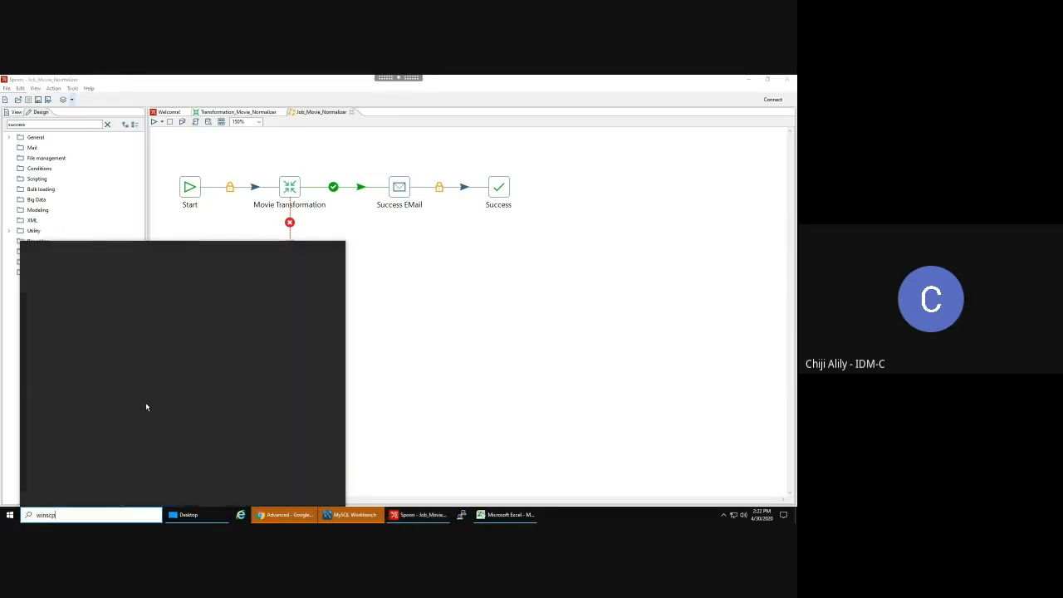
pyautogui.click(88, 293)
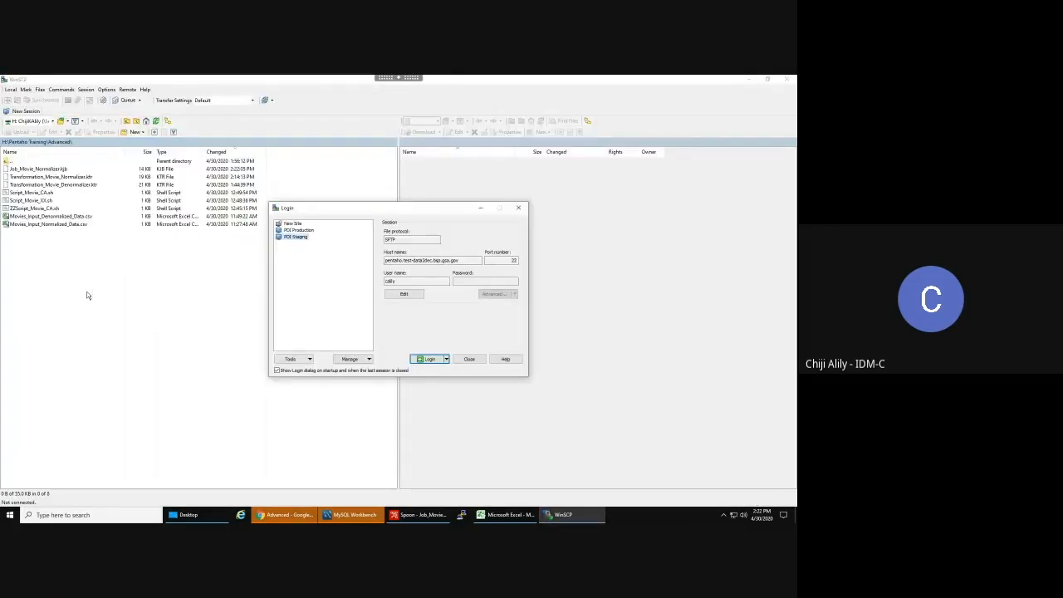
pyautogui.click(441, 360)
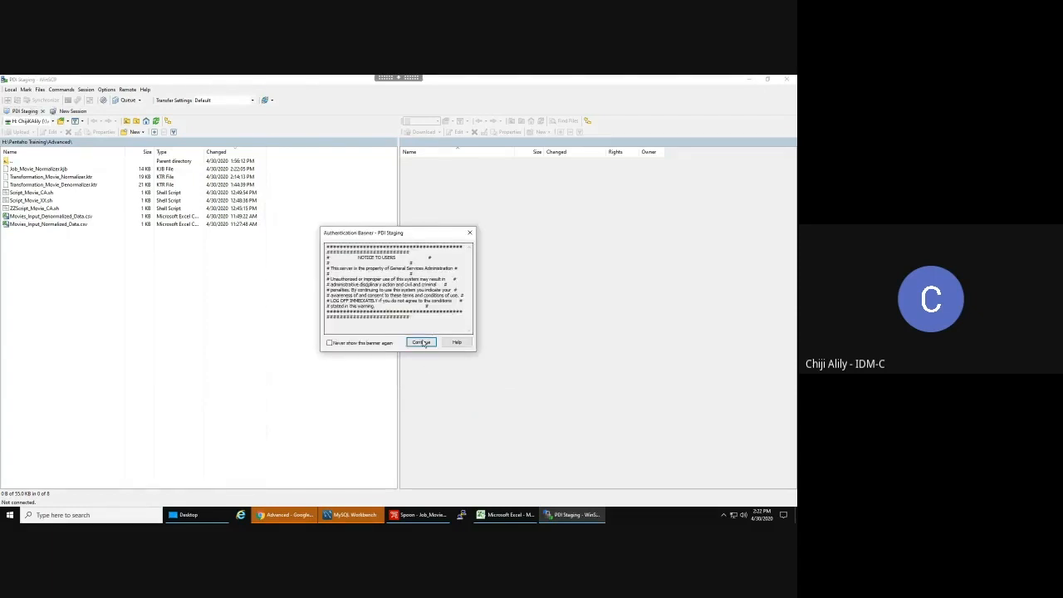
pyautogui.click(418, 341)
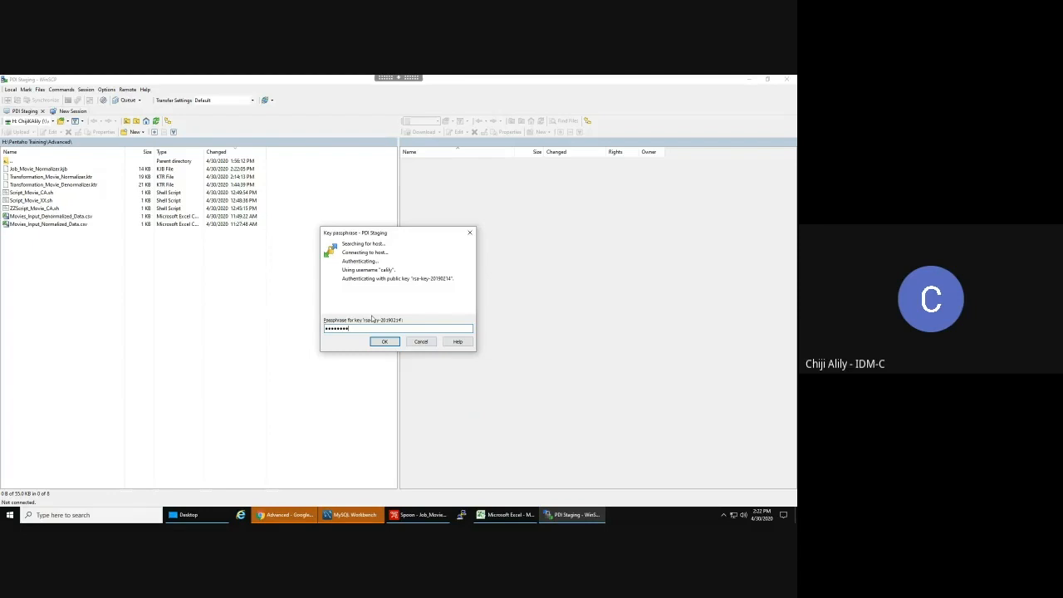
pyautogui.click(385, 342)
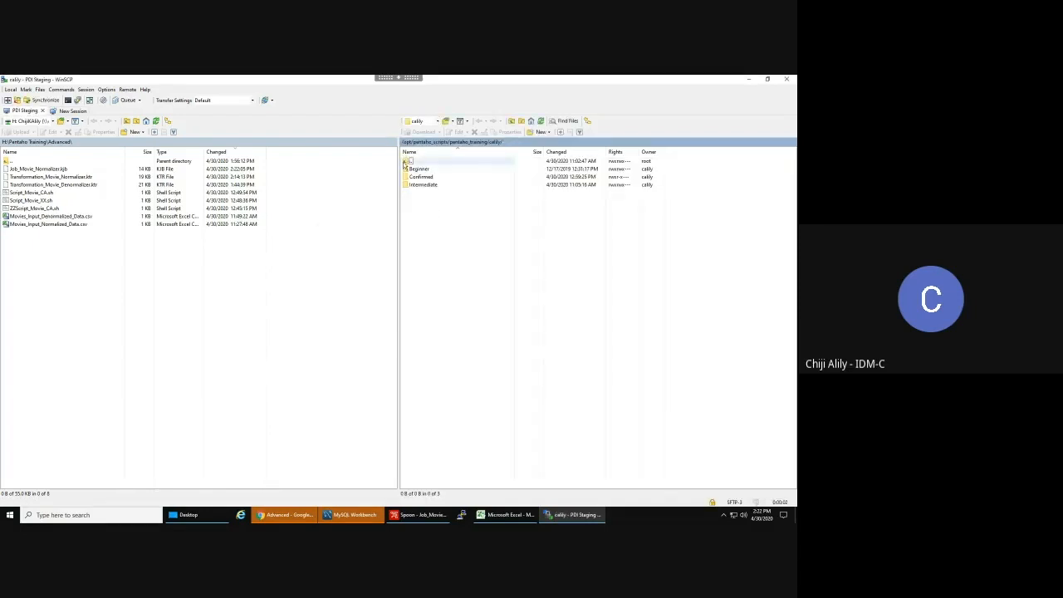
# - Open the user's own folder under pentaho_training on the server and activate the local pane
pyautogui.doubleClick(407, 162)
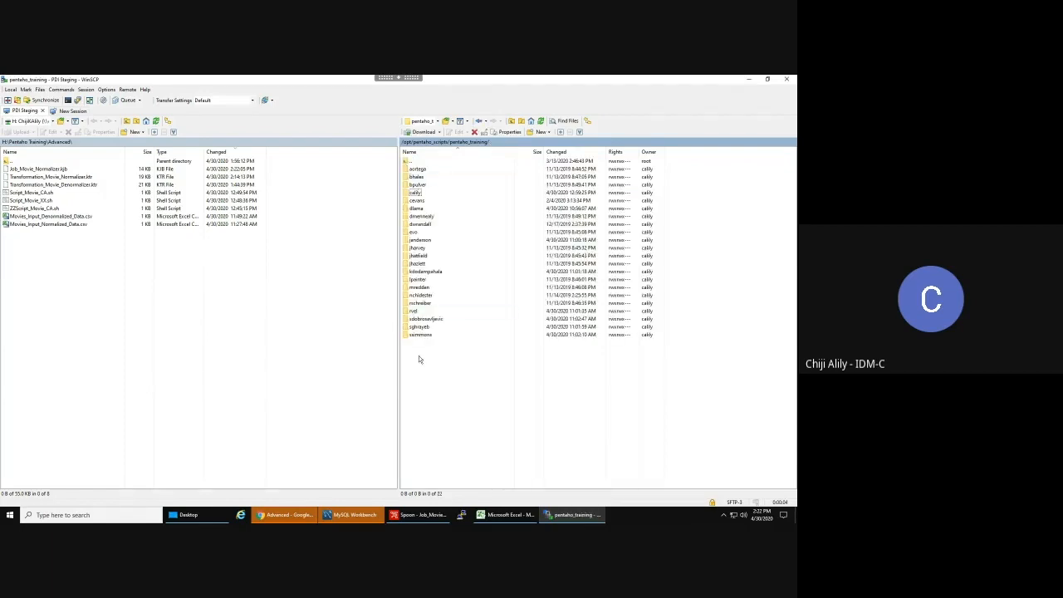
pyautogui.doubleClick(414, 193)
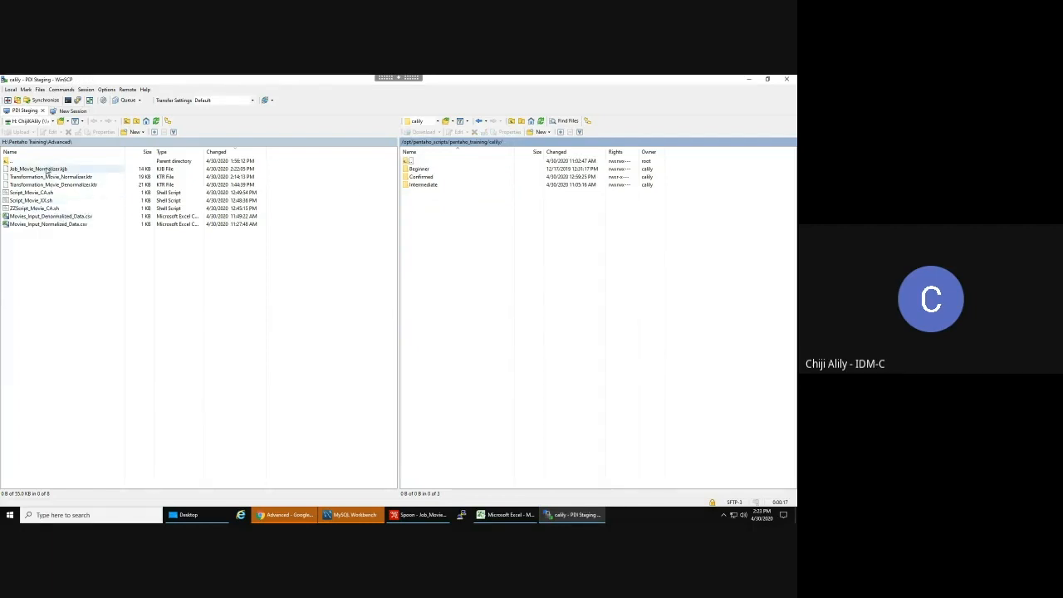
pyautogui.rightClick(66, 249)
pyautogui.click(81, 269)
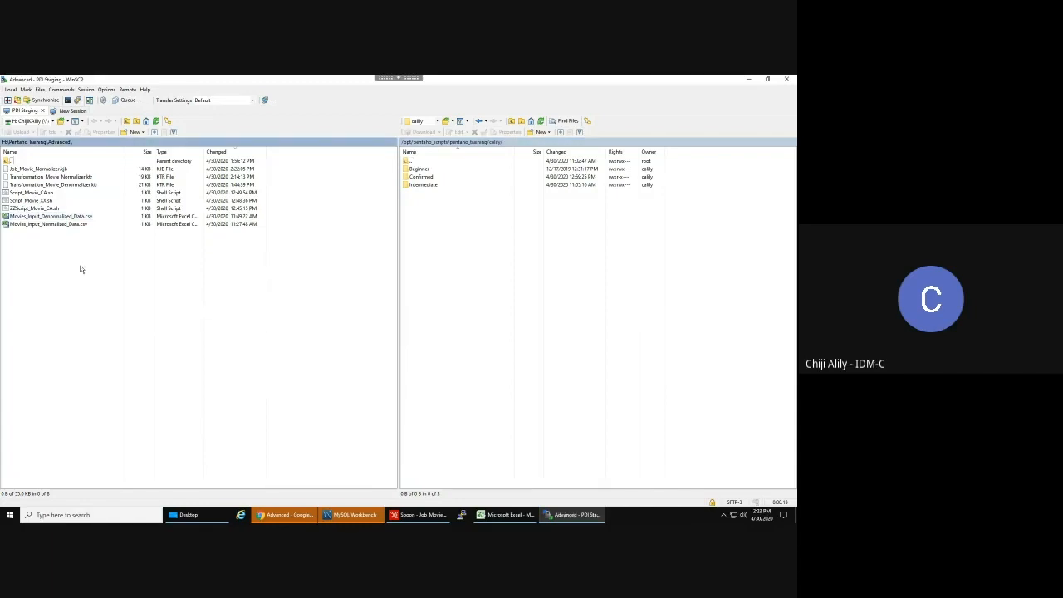
# - Upload Transformation_Movie_Normalizer.ktr and Job_Movie_Normalizer.kjb into that server folder
pyautogui.click(60, 186)
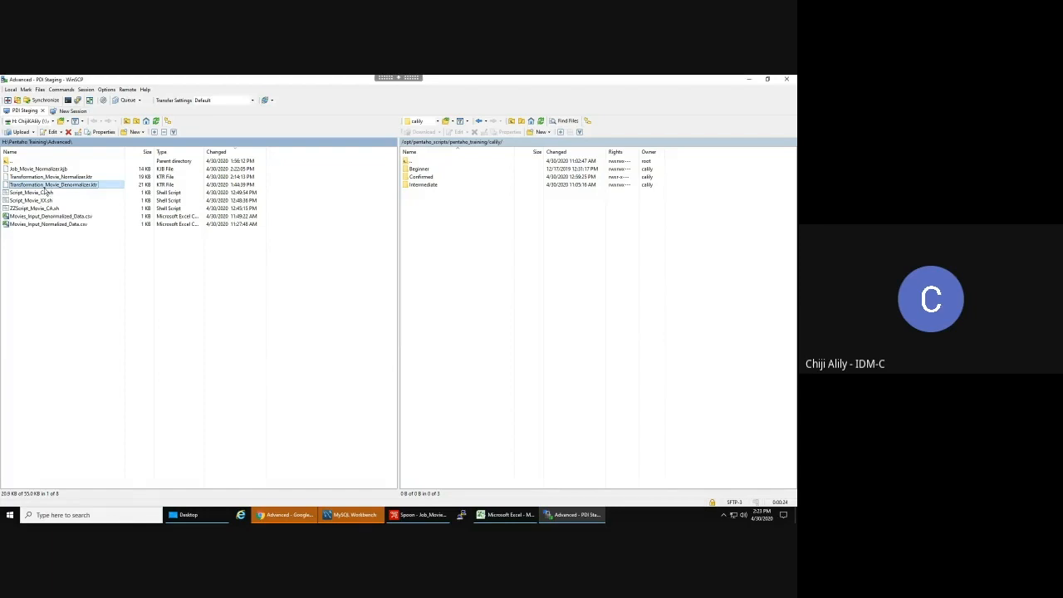
pyautogui.click(51, 177)
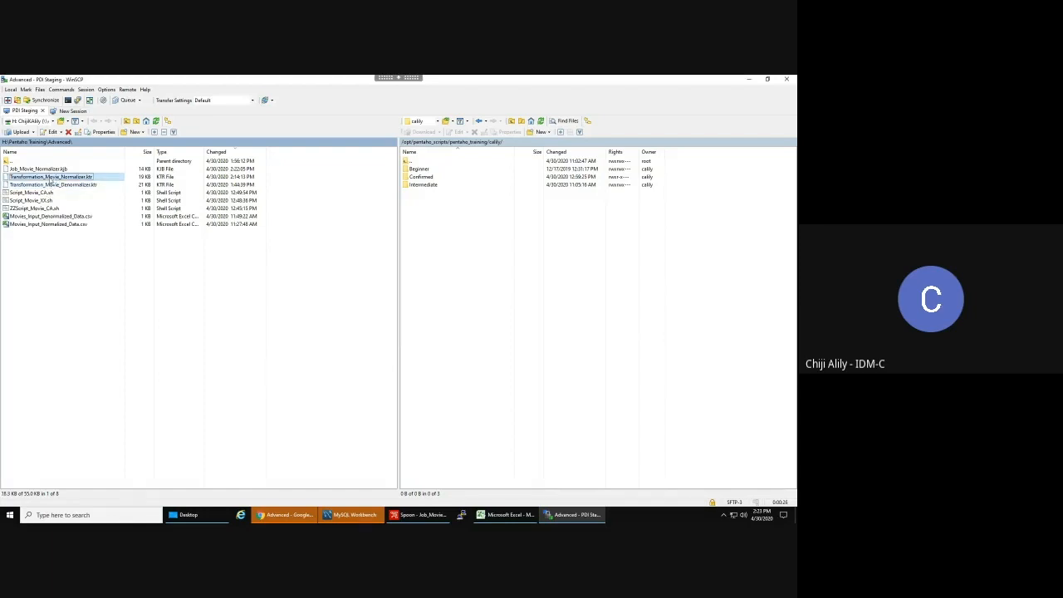
pyautogui.moveTo(449, 227); pyautogui.dragTo(448, 226)
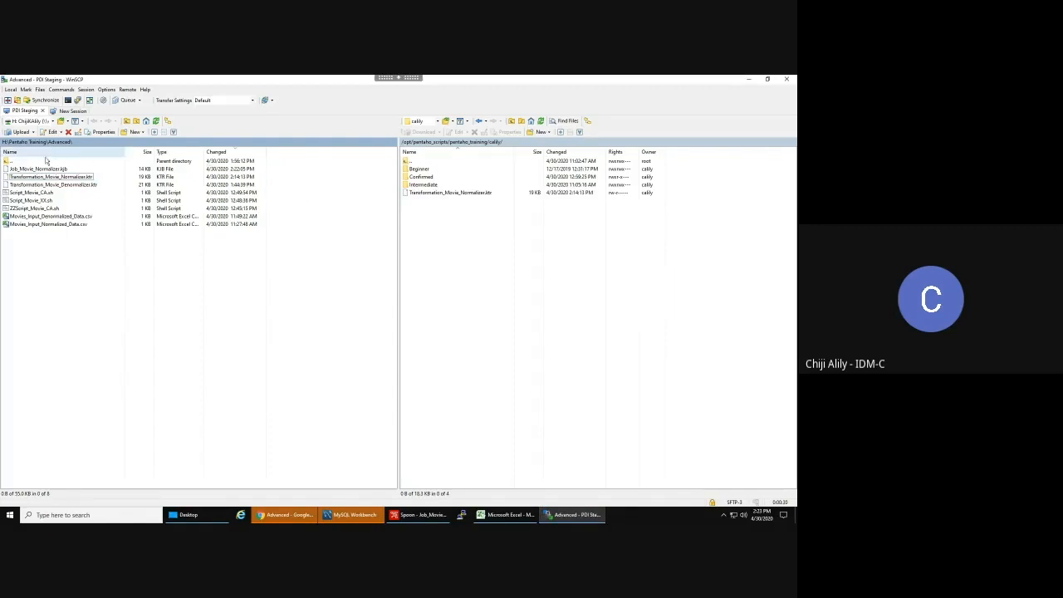
pyautogui.moveTo(43, 171); pyautogui.dragTo(462, 221)
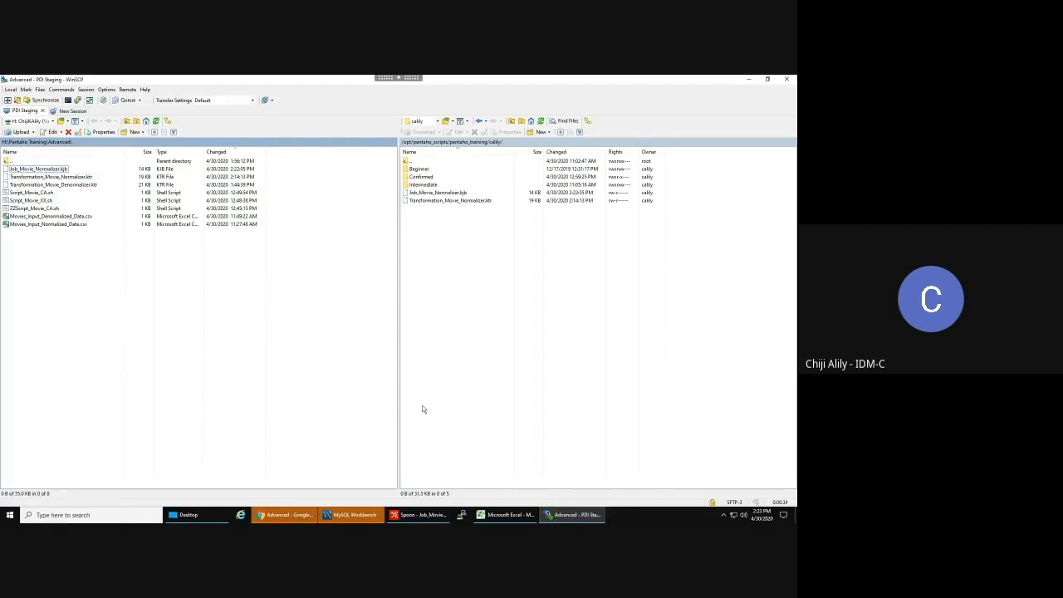
pyautogui.click(425, 516)
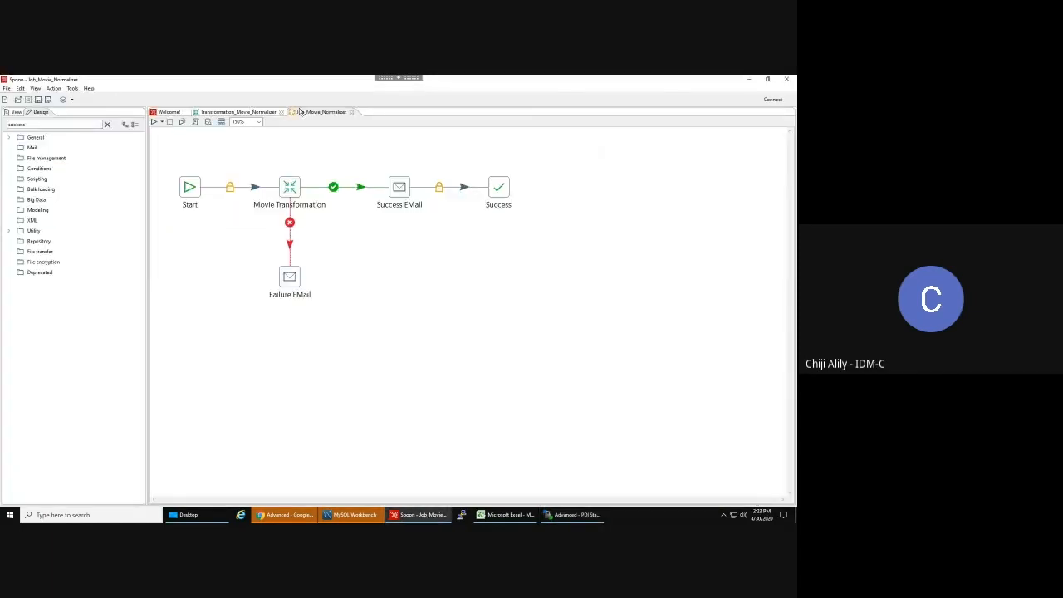
# - Review the transformation and job in Spoon, then return to WinSCP
pyautogui.click(250, 112)
pyautogui.click(313, 113)
pyautogui.click(582, 516)
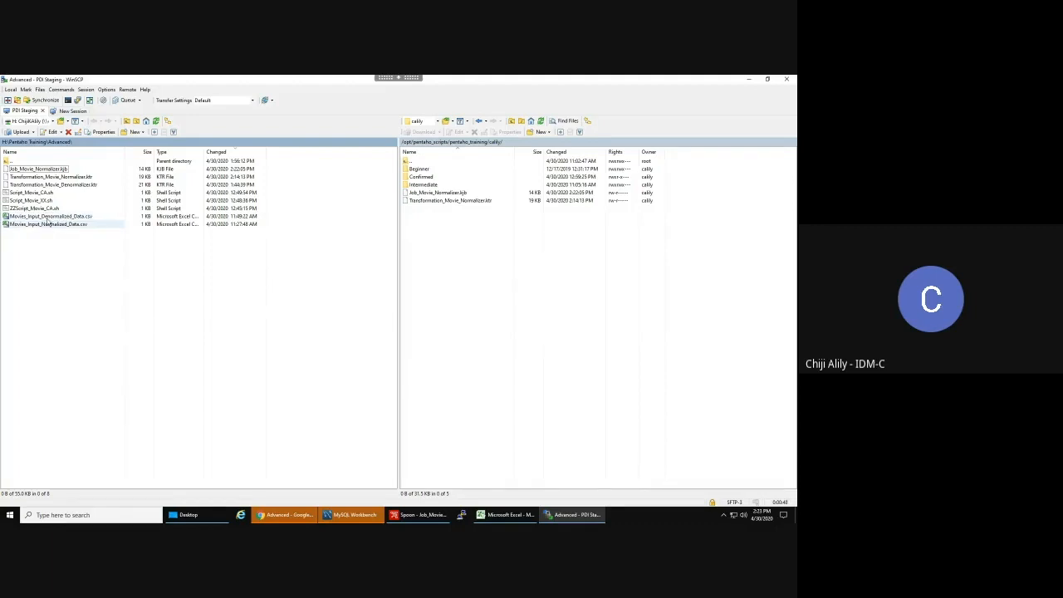
# - Upload Movies_Input_Denormalized_Data.csv to the server after briefly previewing it in Excel
pyautogui.click(50, 217)
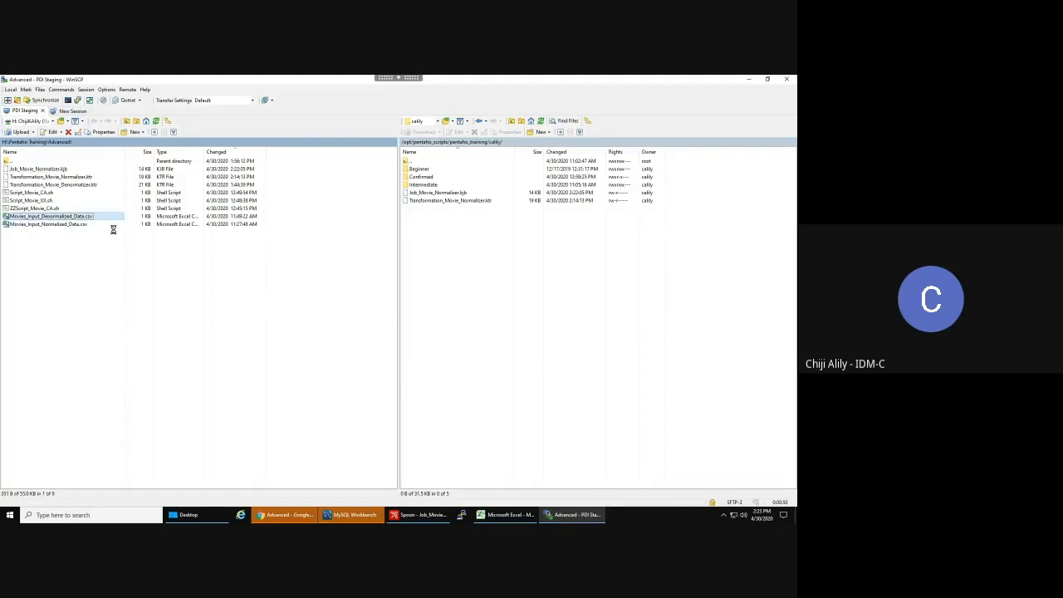
pyautogui.click(506, 515)
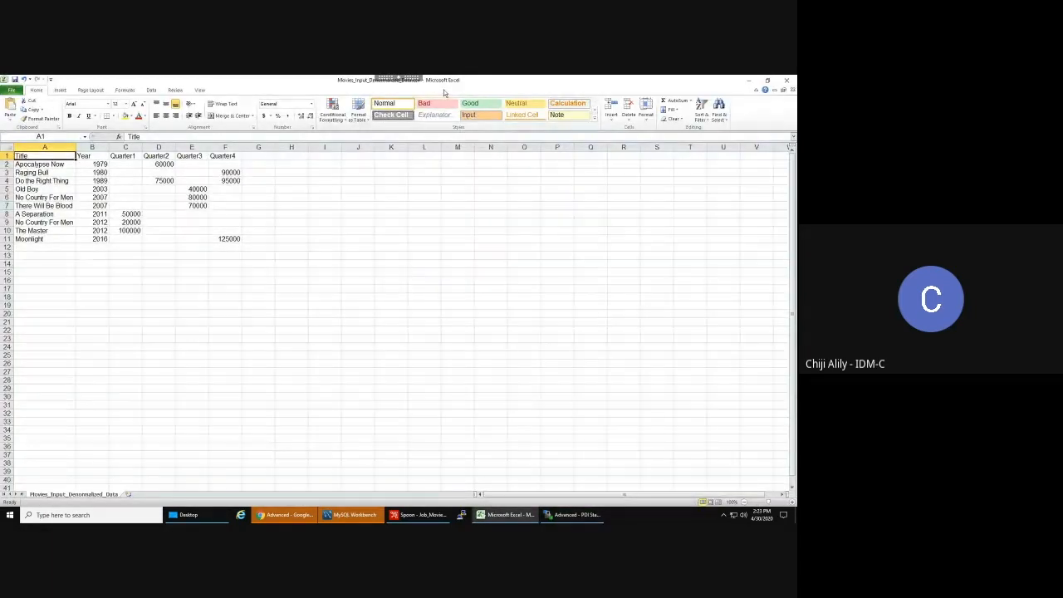
pyautogui.click(497, 515)
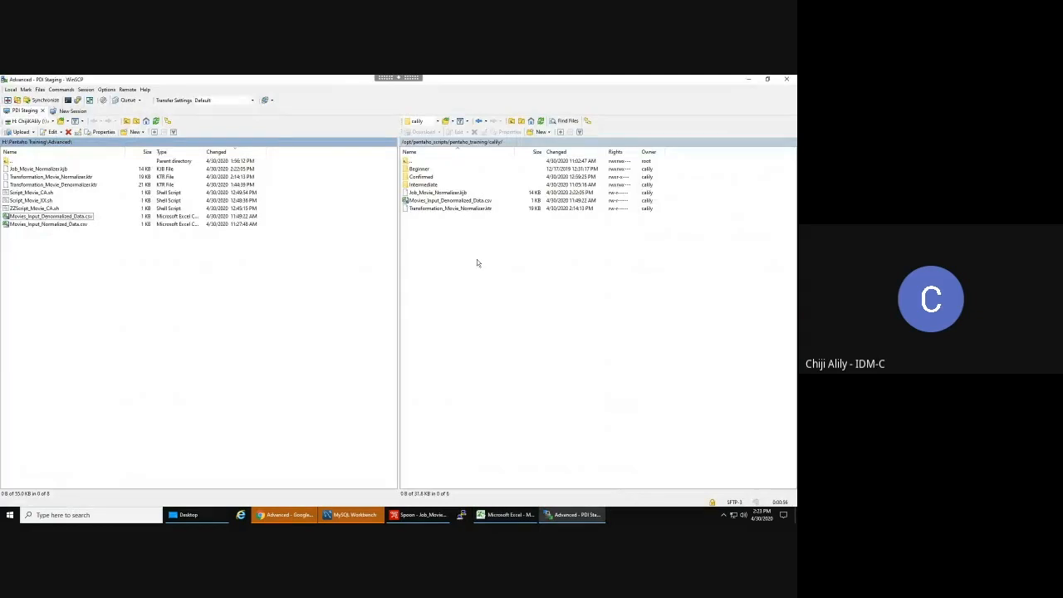
pyautogui.click(451, 194)
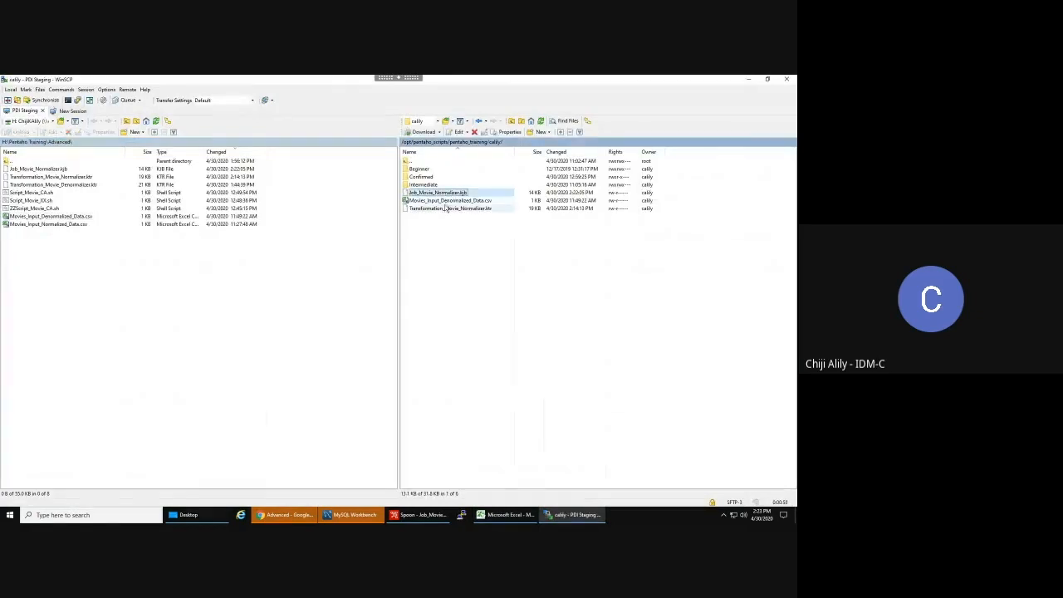
# - Set group pentaho_training with group write (0660) on the three uploaded server files
pyautogui.keyDown('shift'); pyautogui.click(447, 207); pyautogui.keyUp('shift')
pyautogui.rightClick(447, 208)
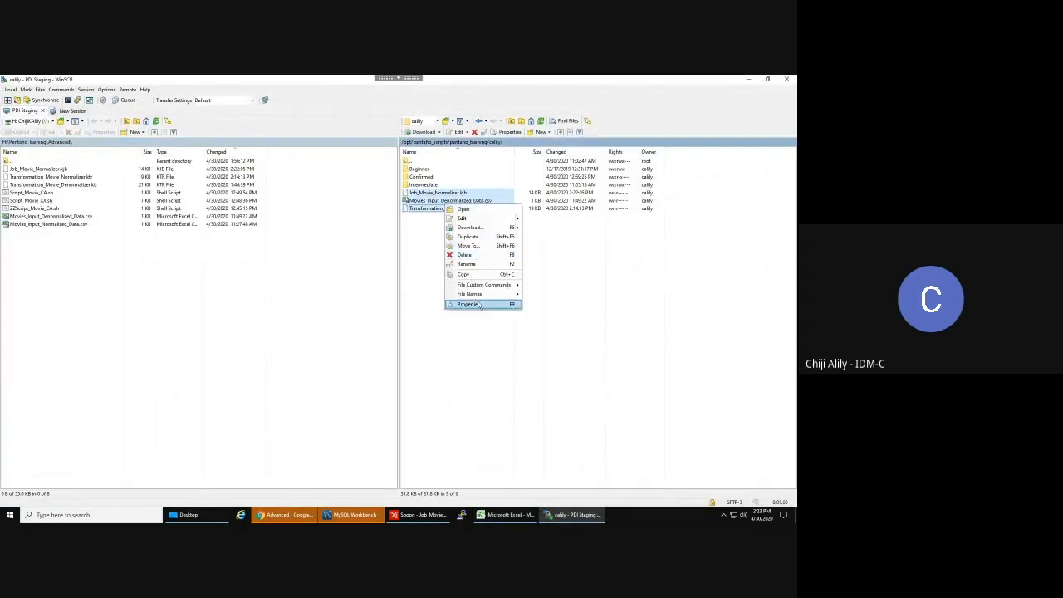
pyautogui.click(474, 304)
pyautogui.click(424, 281)
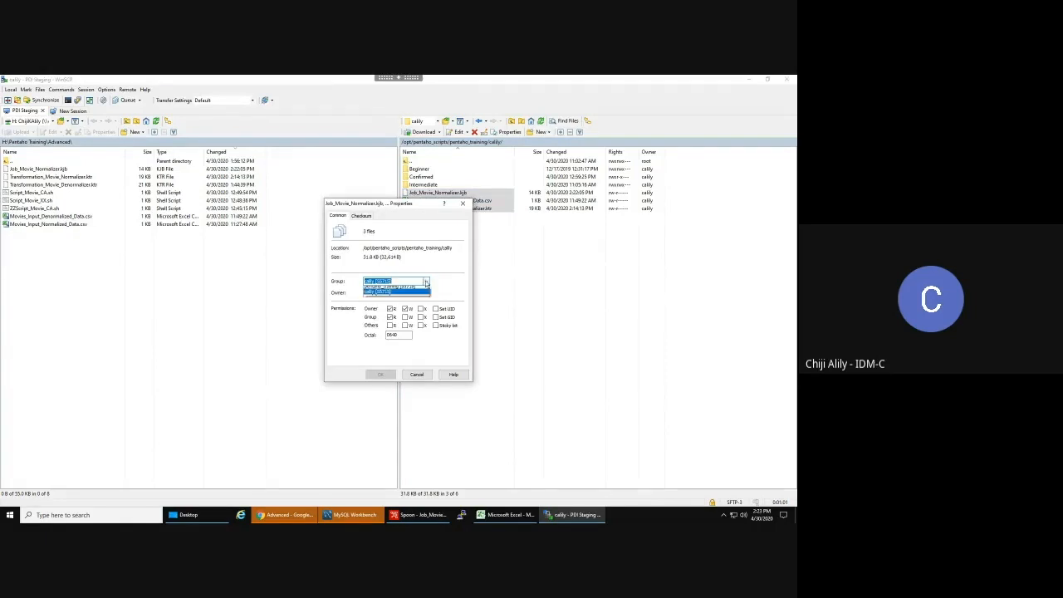
pyautogui.click(406, 290)
pyautogui.click(405, 317)
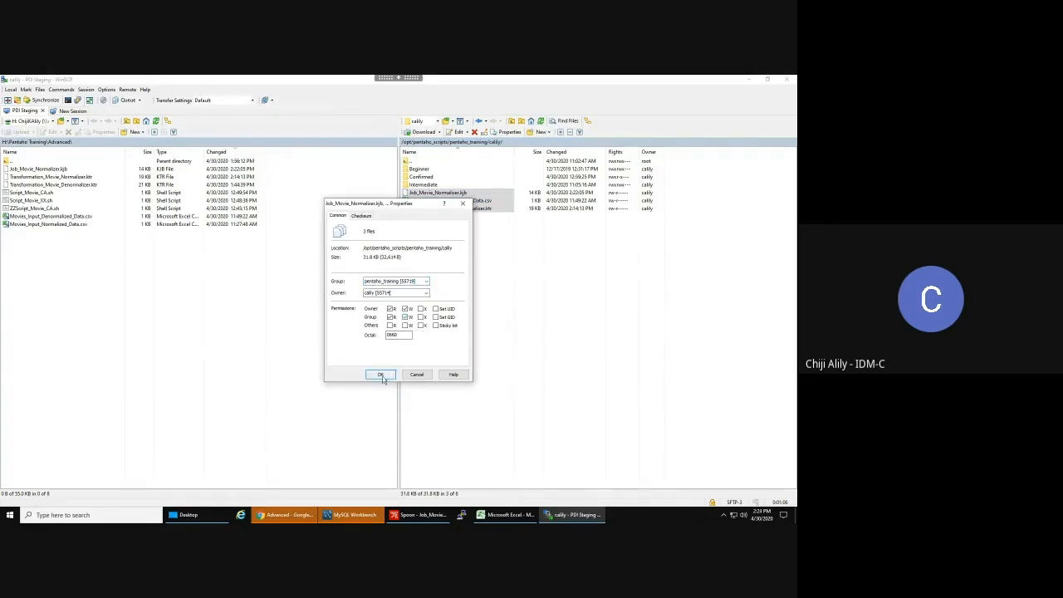
pyautogui.click(381, 377)
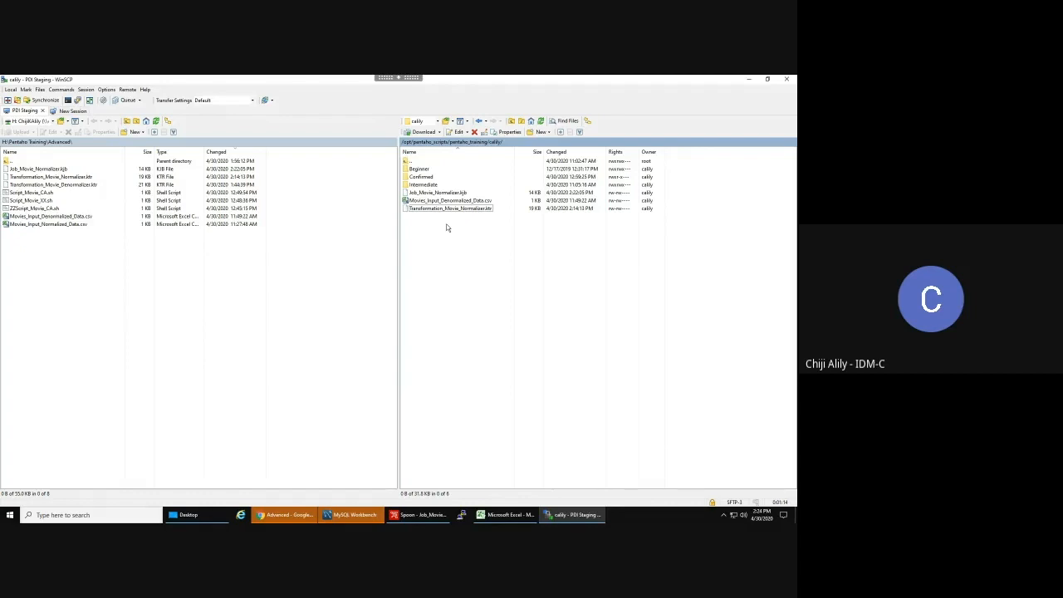
pyautogui.click(284, 515)
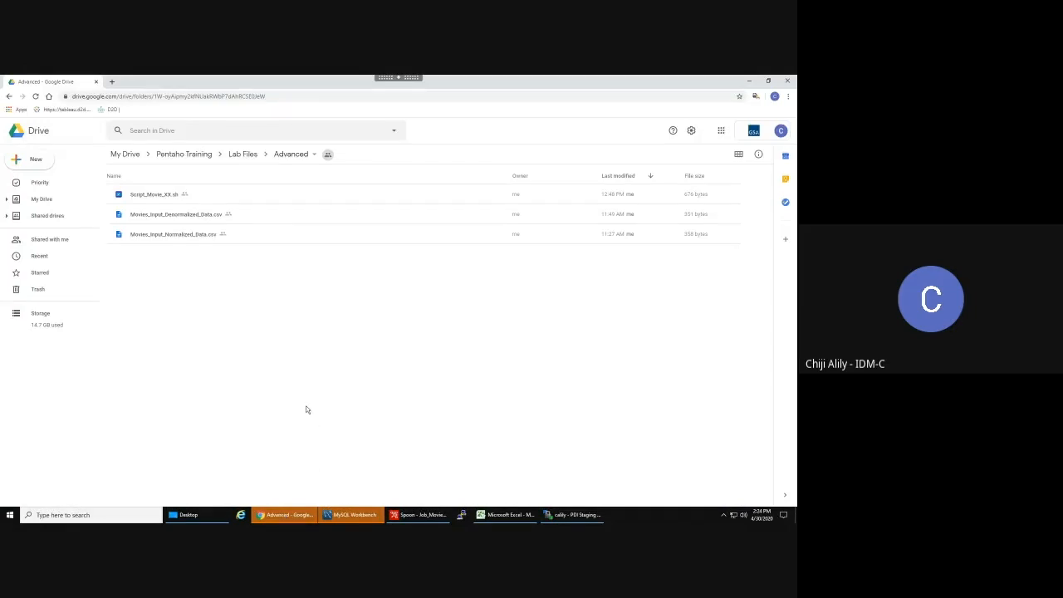
# - Look over the denormalized and normalized movie CSVs in the Drive Advanced folder
pyautogui.click(172, 219)
pyautogui.click(169, 233)
pyautogui.click(181, 217)
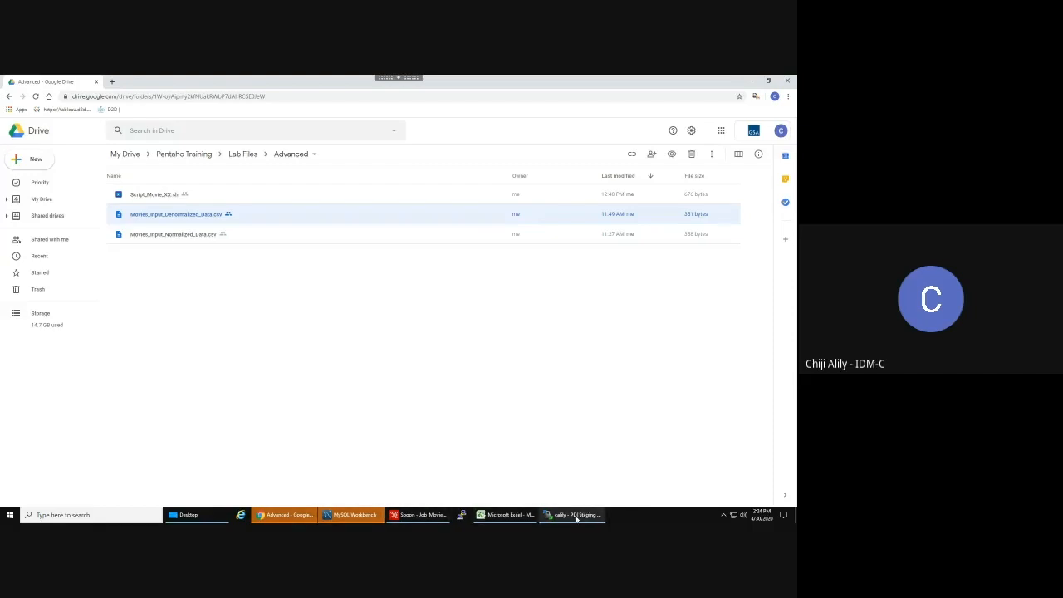
pyautogui.moveTo(574, 519)
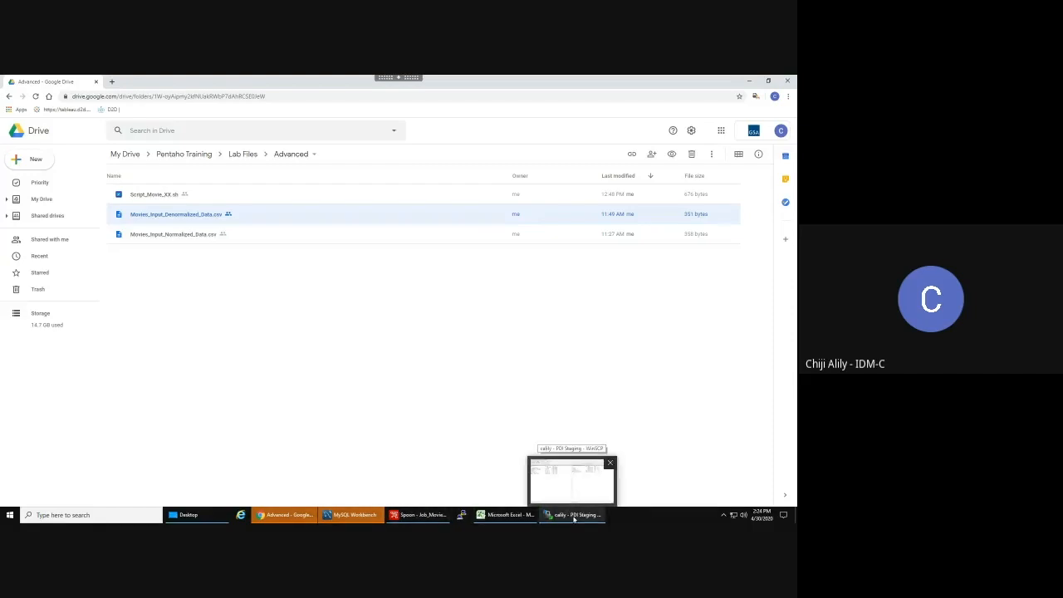
pyautogui.moveTo(292, 516)
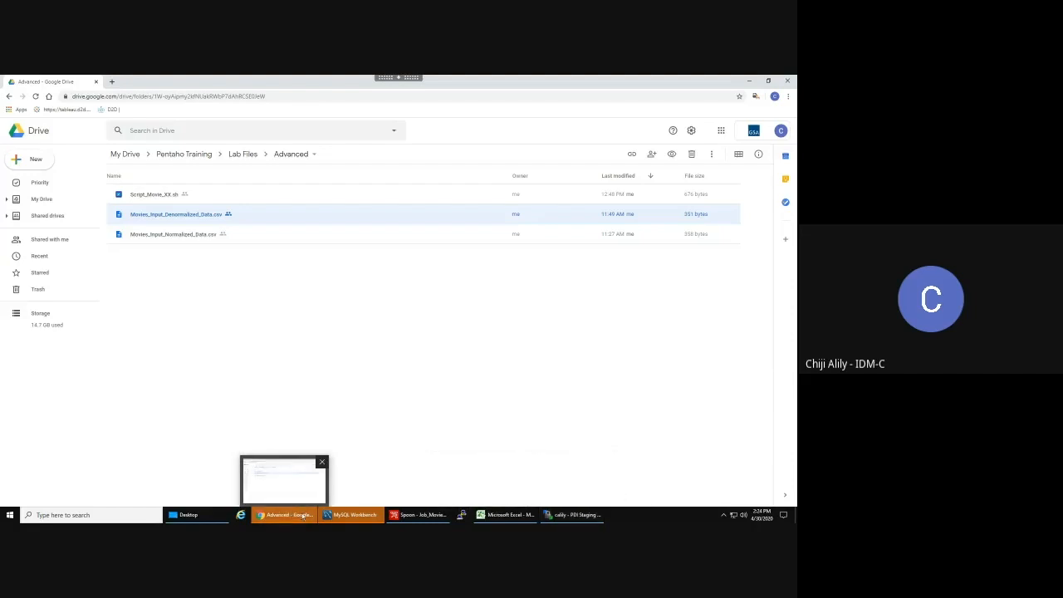
# - Open Script_Movie_XX.sh from the Downloads folder with Edit with Notepad++
pyautogui.click(172, 515)
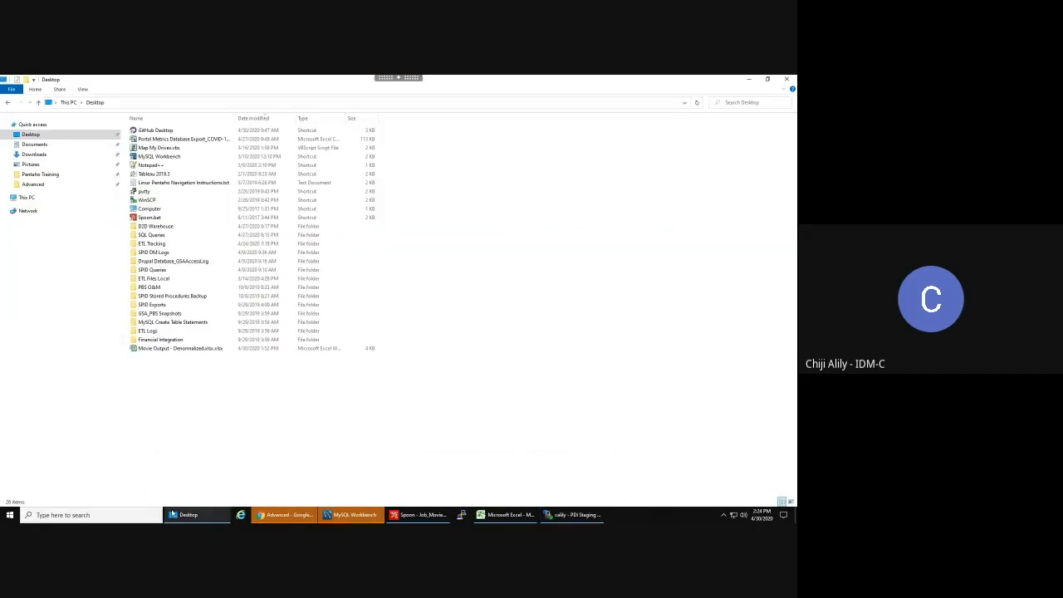
pyautogui.click(35, 155)
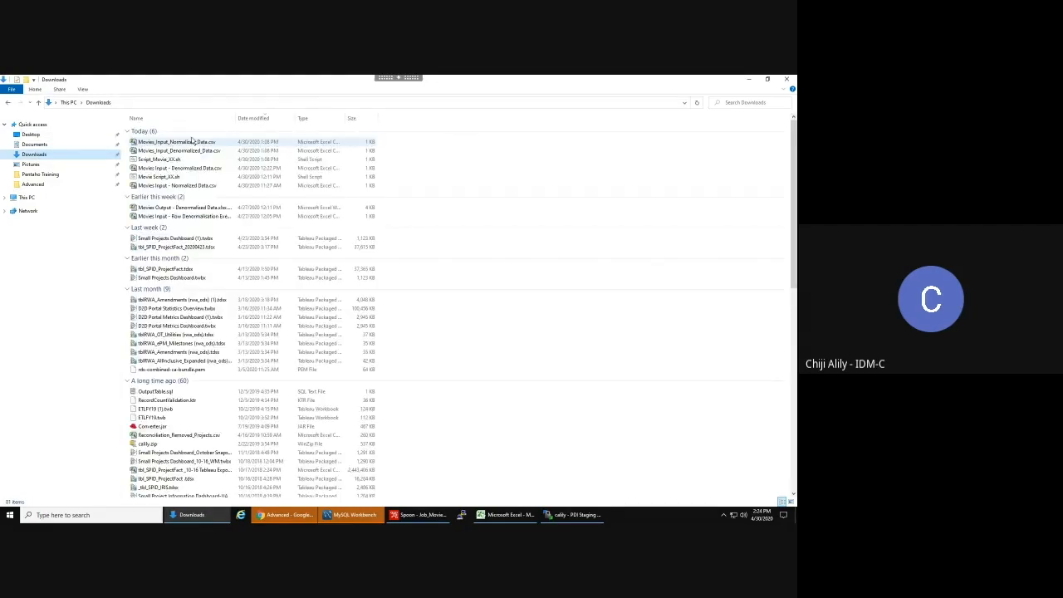
pyautogui.click(169, 159)
pyautogui.rightClick(169, 158)
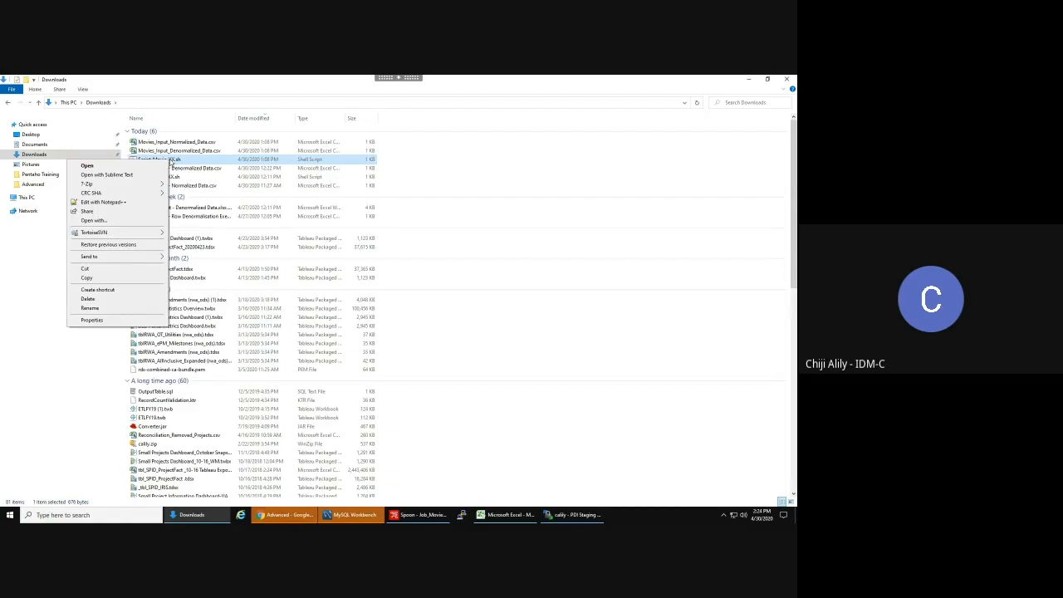
pyautogui.click(117, 204)
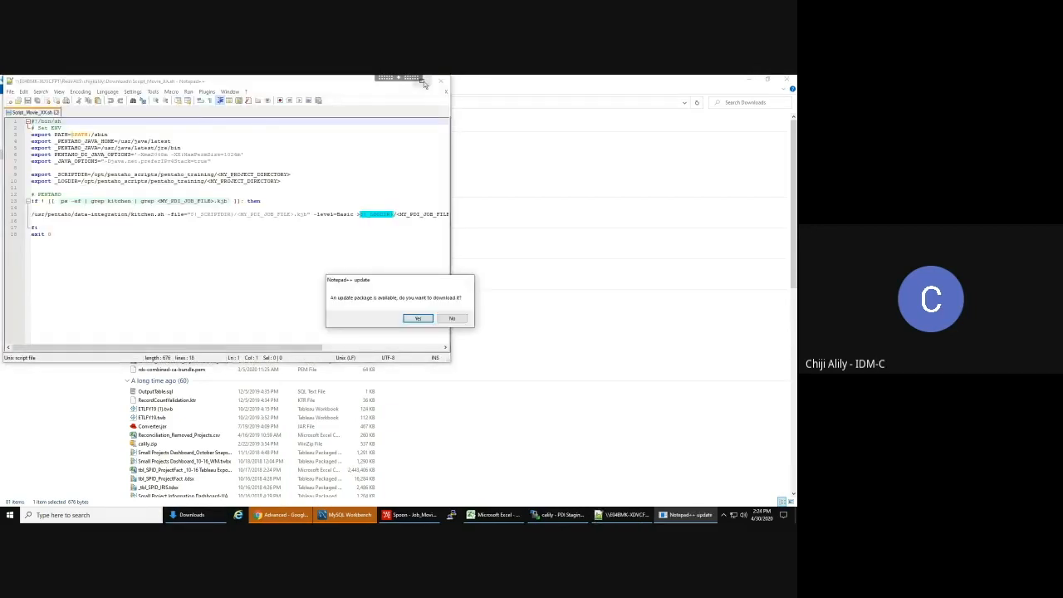
# - Dismiss the update prompt and Save As Script_Movie_CA.sh in Advanced, replacing the existing file
pyautogui.click(452, 318)
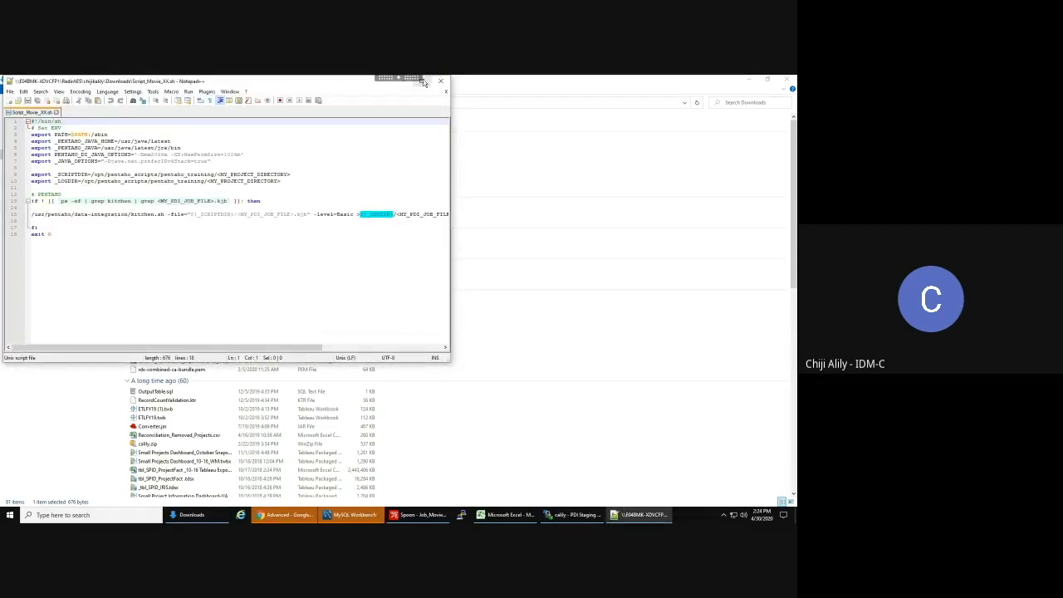
pyautogui.click(432, 81)
pyautogui.scroll(2, 350, 277)
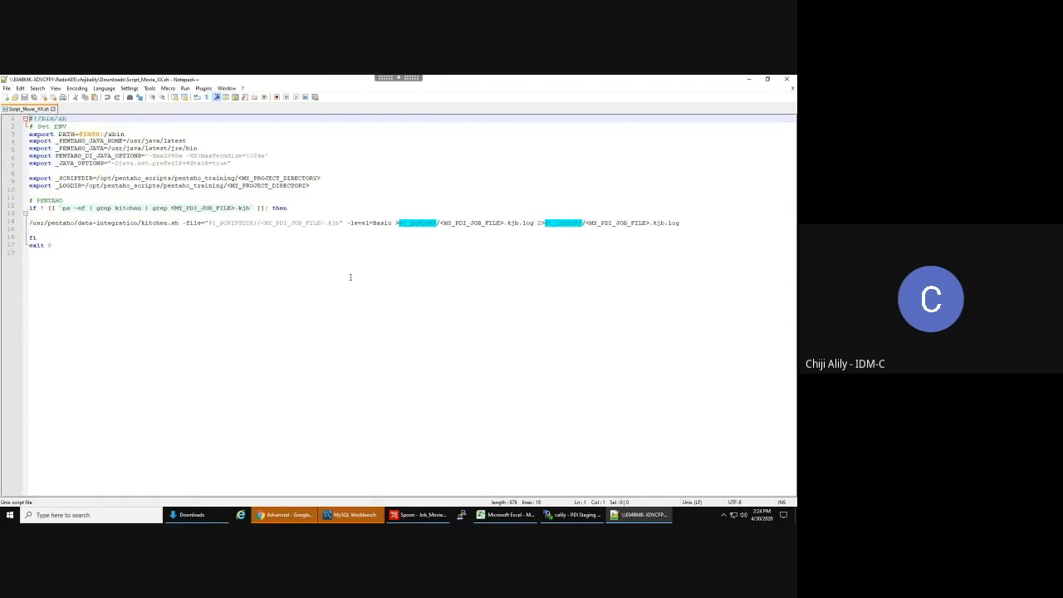
pyautogui.click(8, 89)
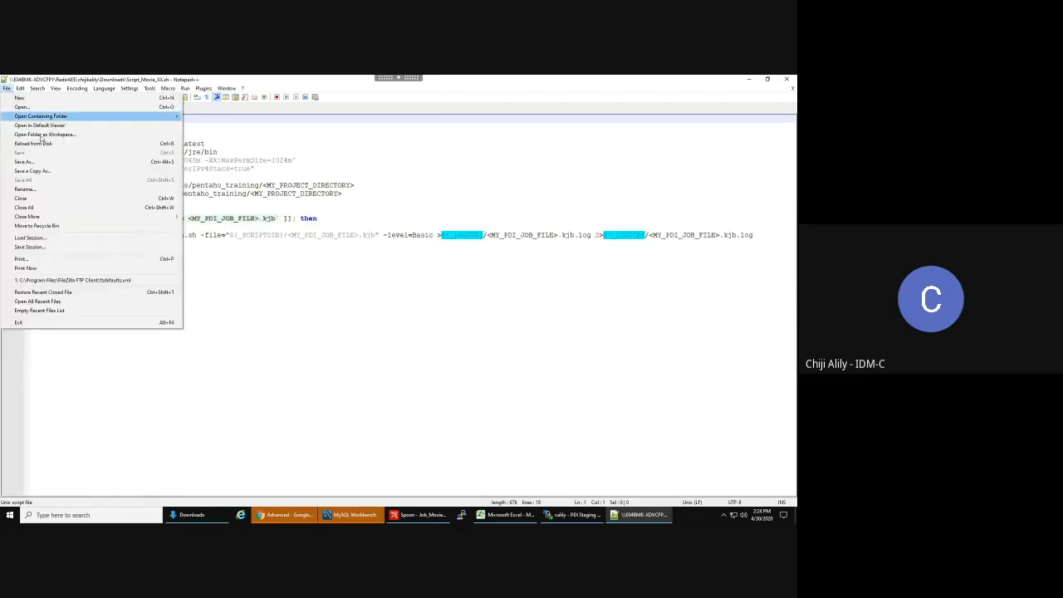
pyautogui.click(42, 164)
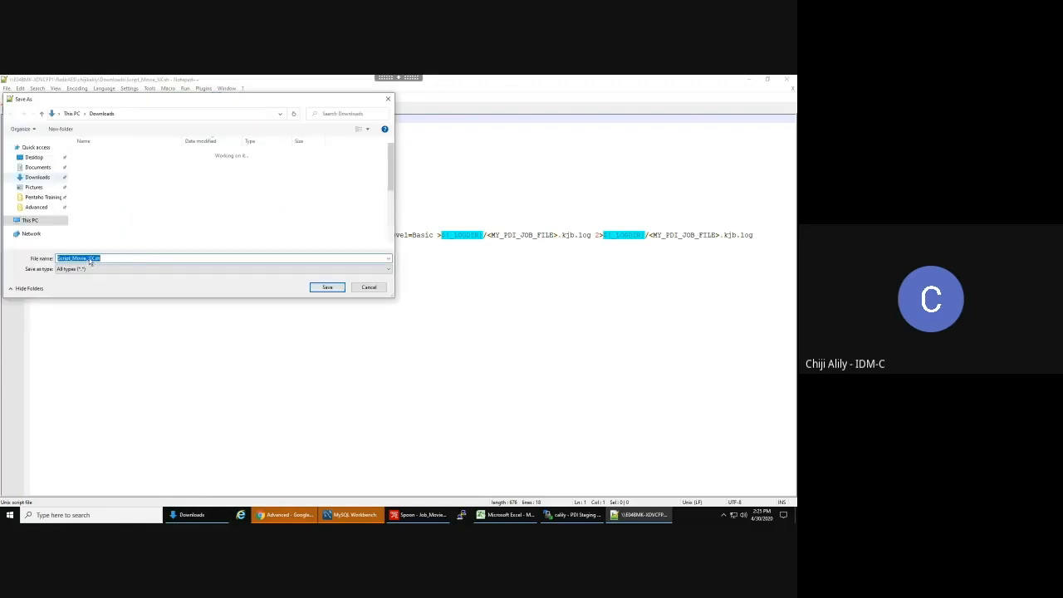
pyautogui.click(97, 259)
pyautogui.press('BackSpace')
pyautogui.press('BackSpace')
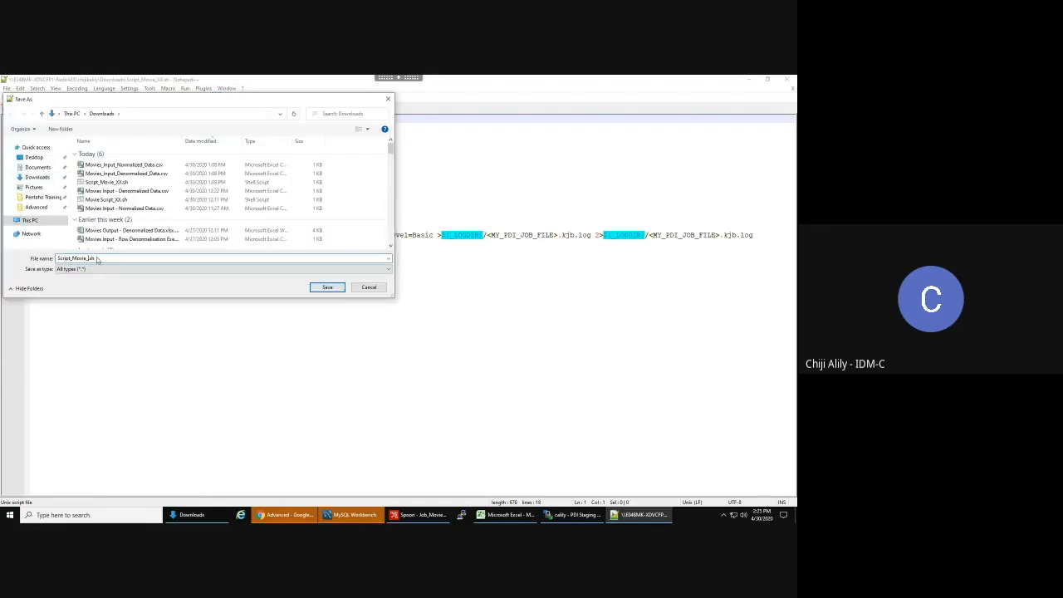
pyautogui.write('CA')
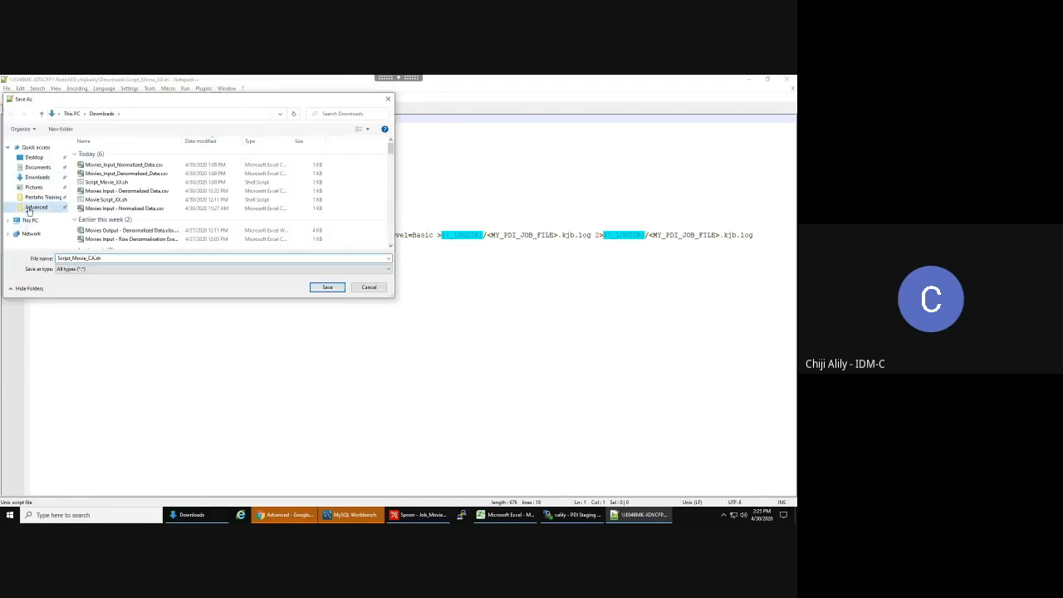
pyautogui.click(29, 210)
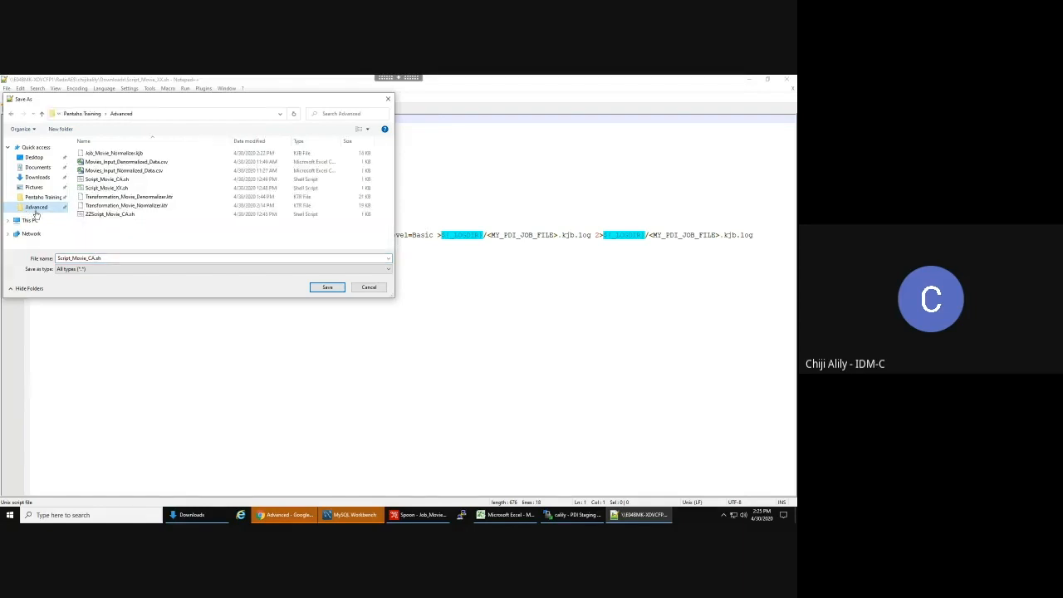
pyautogui.click(328, 288)
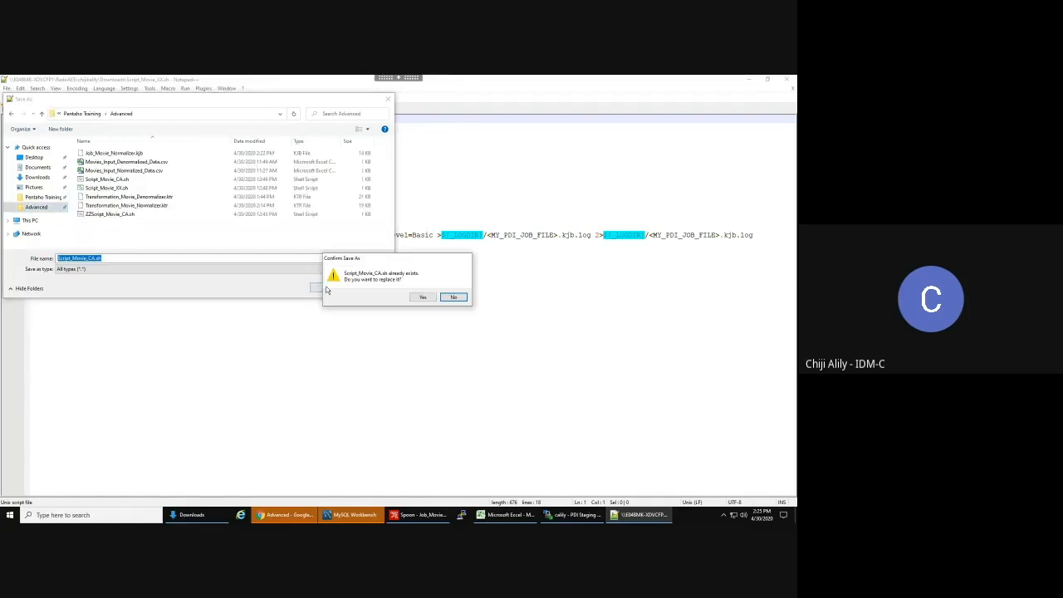
pyautogui.click(422, 297)
# - Replace the project directory placeholders on lines 9 and 10 with the user's folder name
pyautogui.moveTo(356, 185); pyautogui.dragTo(263, 188)
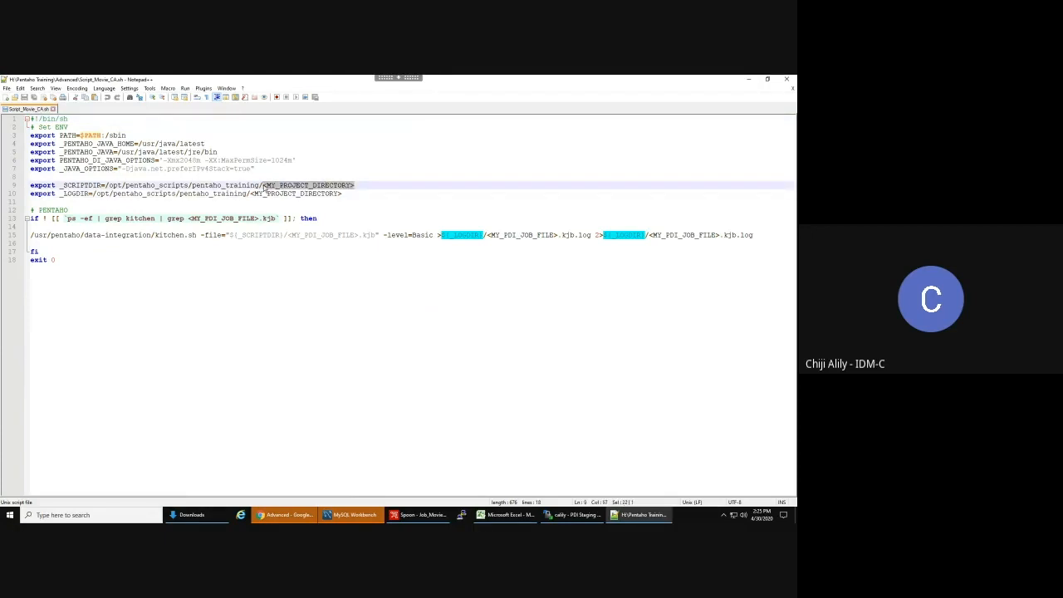
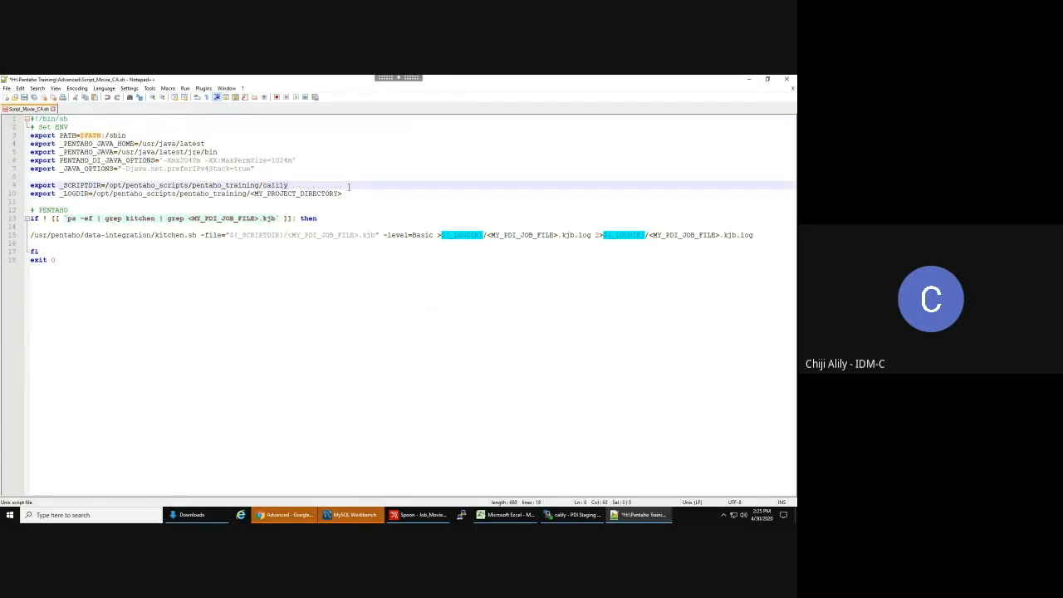
pyautogui.moveTo(344, 194); pyautogui.dragTo(249, 193)
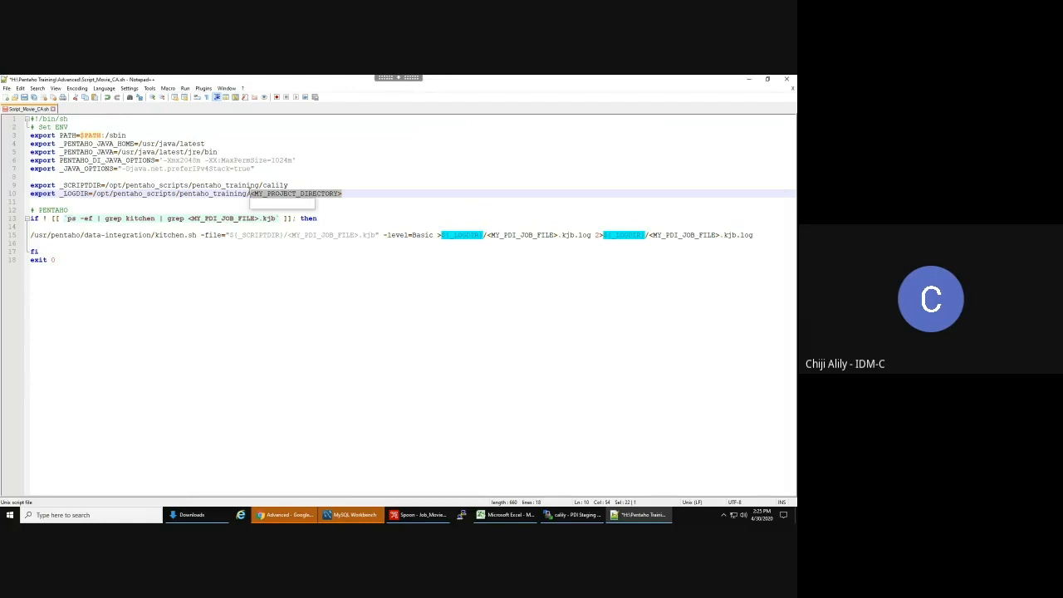
pyautogui.click(242, 284)
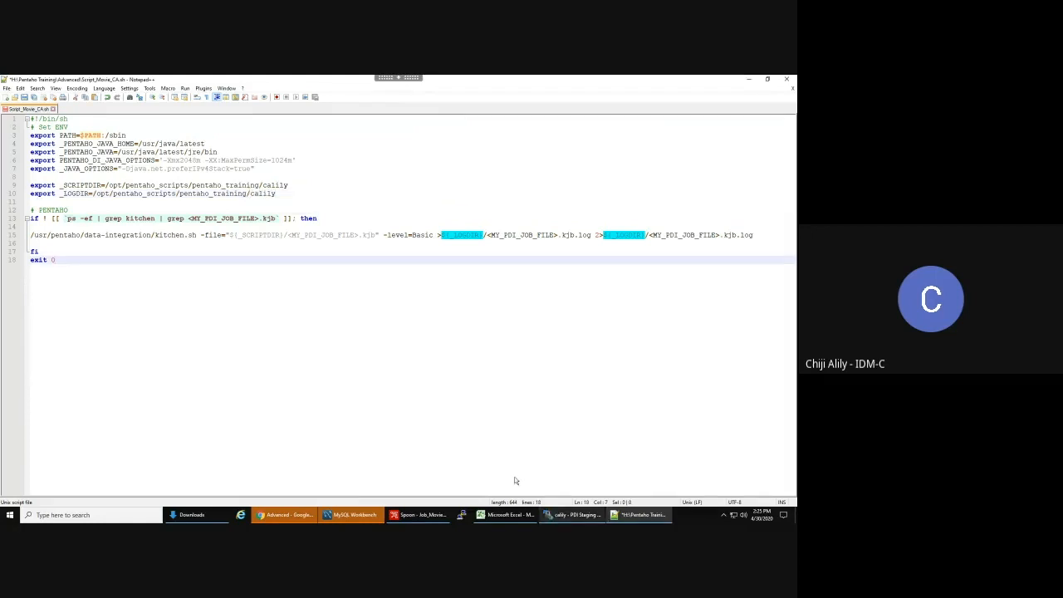
# - Copy Job_Movie_Normalizer.kjb's name from WinSCP and paste it over both job file placeholders
pyautogui.click(570, 515)
pyautogui.click(435, 193)
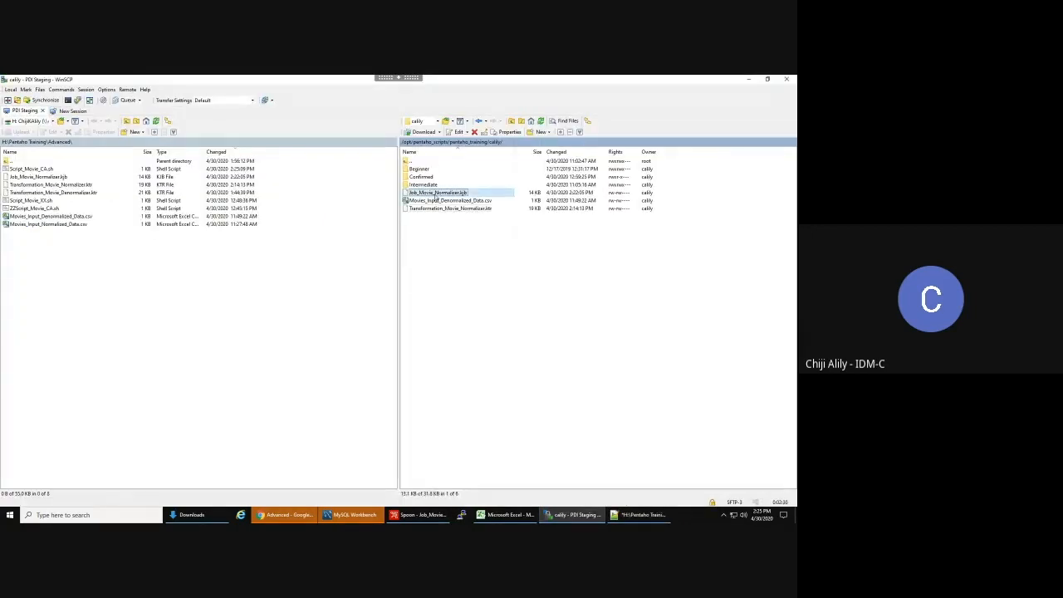
pyautogui.rightClick(445, 194)
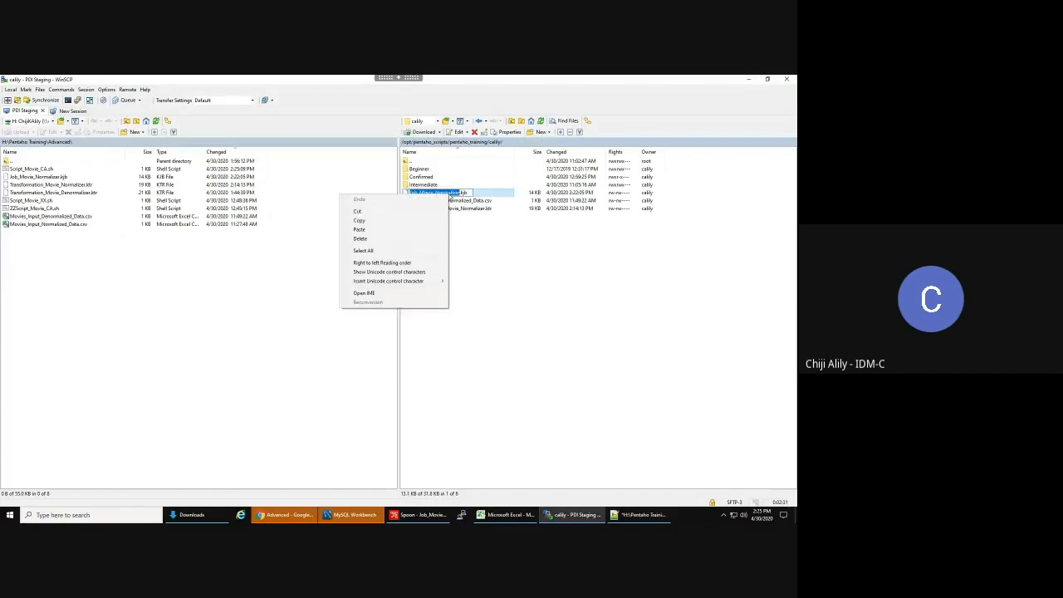
pyautogui.click(428, 222)
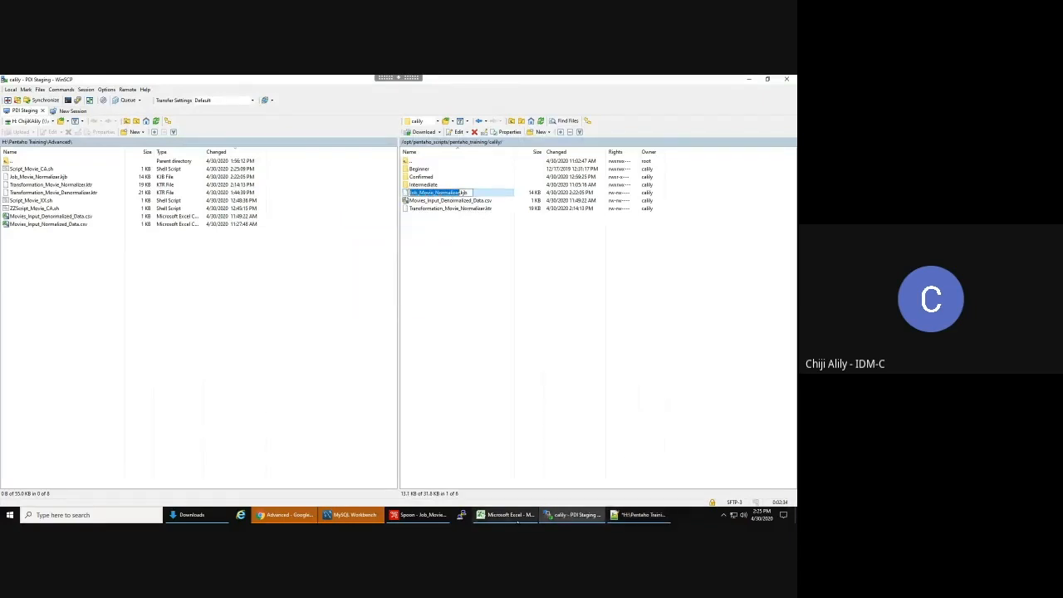
pyautogui.hotkey('alt', 'Tab')
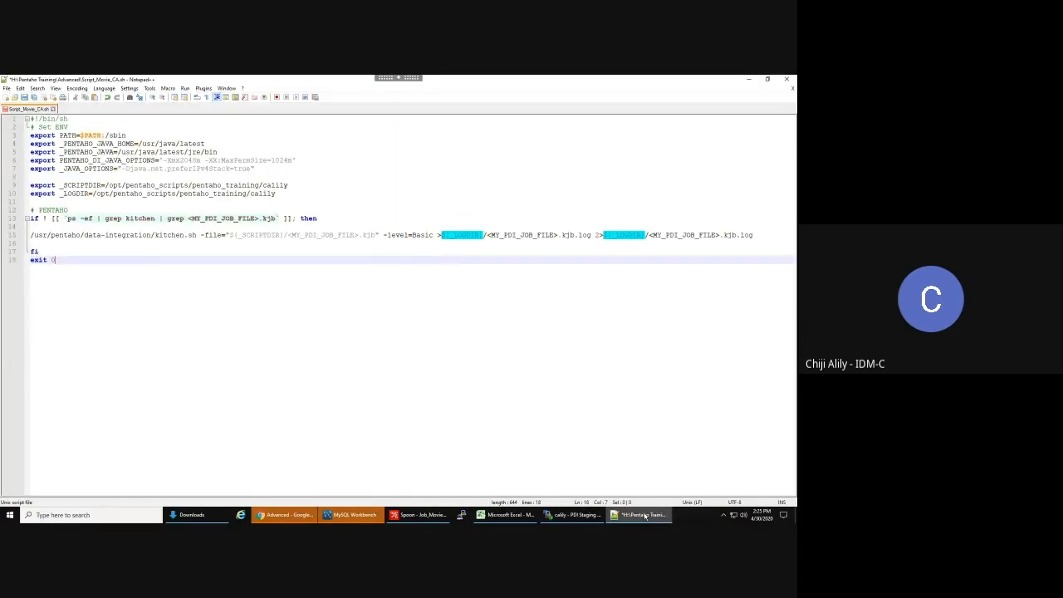
pyautogui.moveTo(260, 219); pyautogui.dragTo(189, 218)
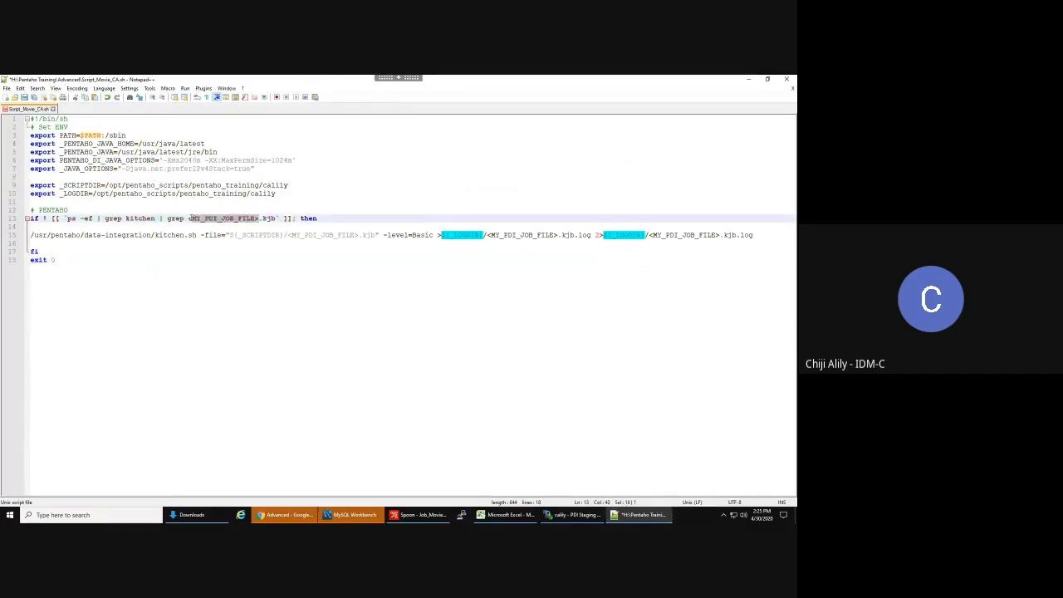
pyautogui.hotkey('ctrl', 'v')
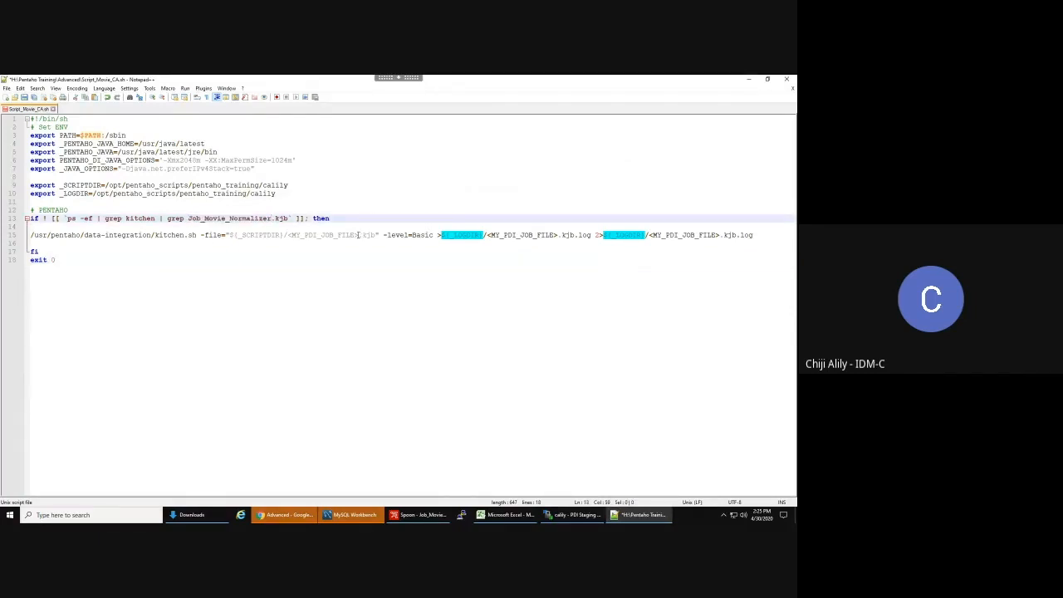
pyautogui.moveTo(360, 236); pyautogui.dragTo(289, 237)
pyautogui.hotkey('ctrl', 'v')
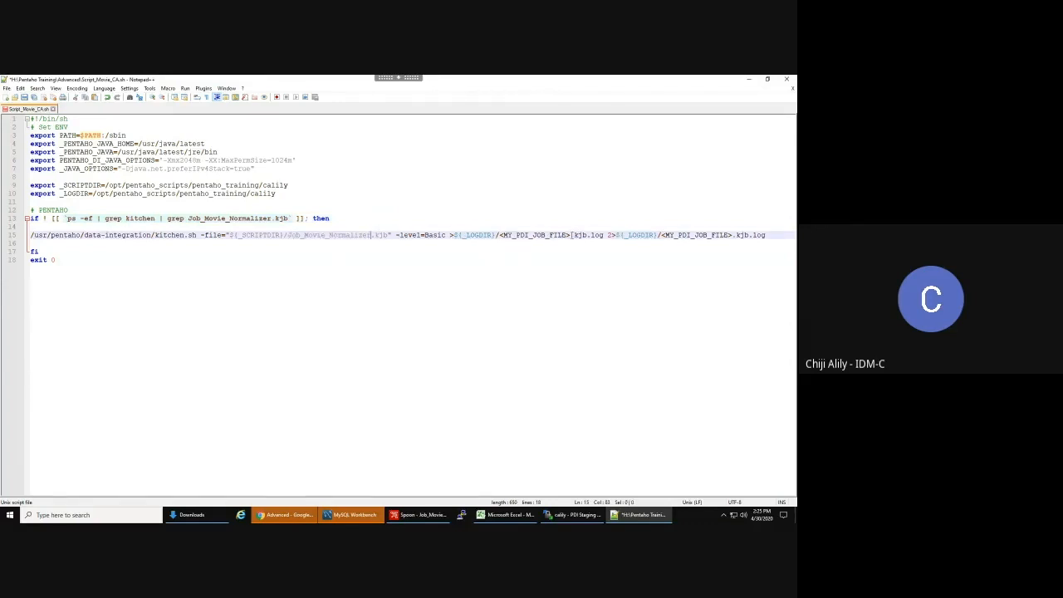
# - Name both log files Log_Movie_Normalizer.log and save the script
pyautogui.moveTo(572, 236); pyautogui.dragTo(500, 236)
pyautogui.hotkey('ctrl', 'v')
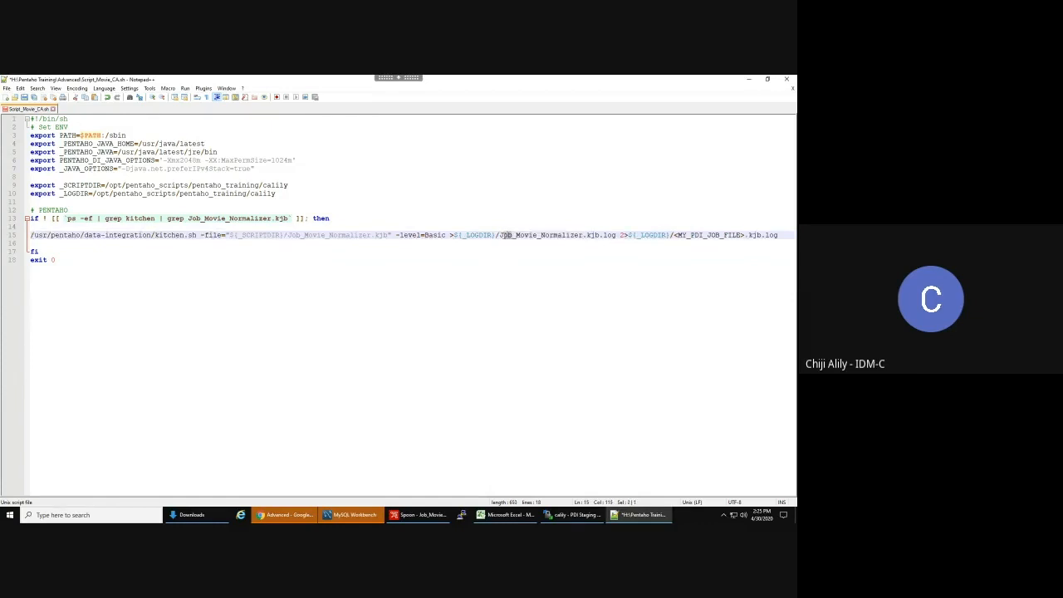
pyautogui.write('Log')
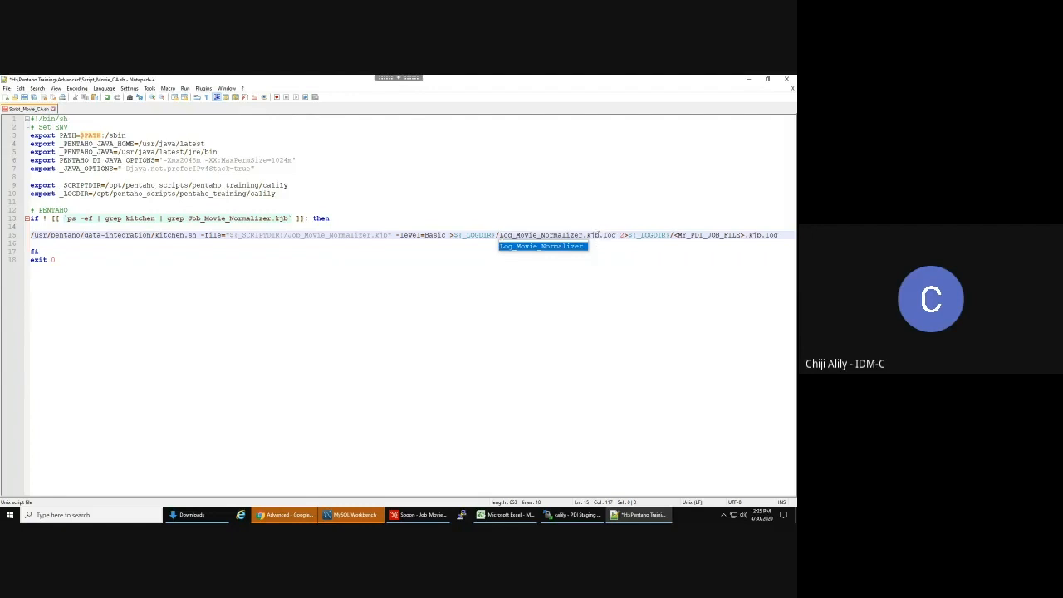
pyautogui.click(602, 235)
pyautogui.press('BackSpace')
pyautogui.press('BackSpace')
pyautogui.press('BackSpace')
pyautogui.press('BackSpace')
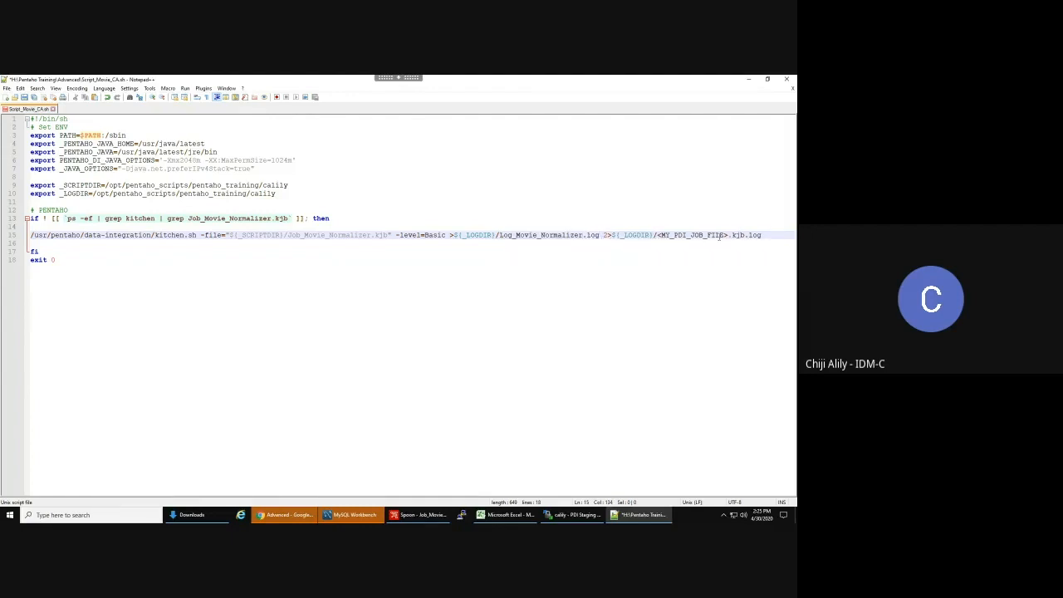
pyautogui.moveTo(730, 235); pyautogui.dragTo(659, 235)
pyautogui.hotkey('ctrl', 'v')
pyautogui.click(663, 235)
pyautogui.write('Log')
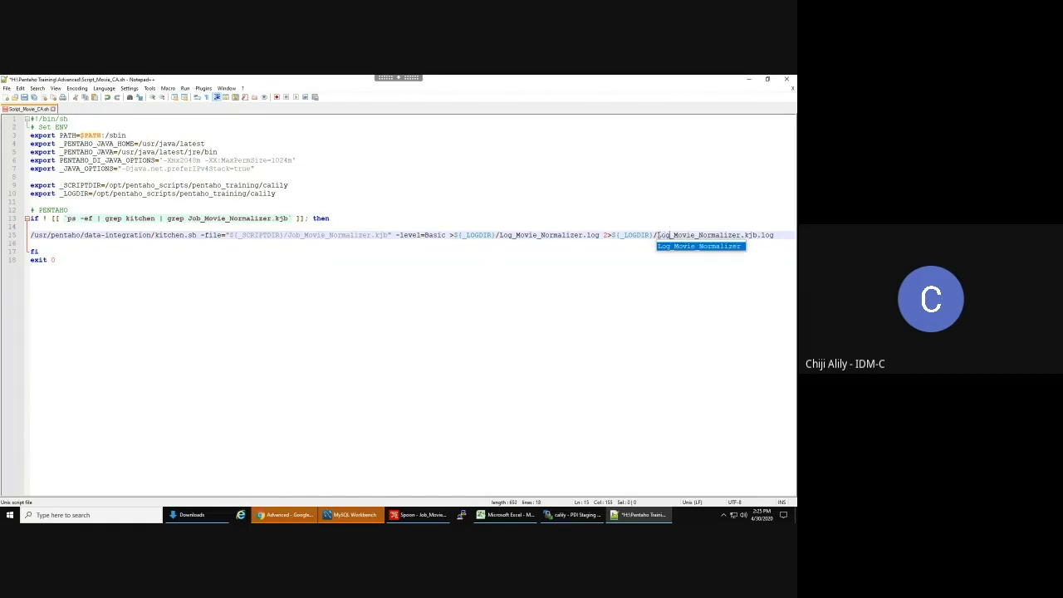
pyautogui.click(757, 235)
pyautogui.press('BackSpace')
pyautogui.press('BackSpace')
pyautogui.press('BackSpace')
pyautogui.press('BackSpace')
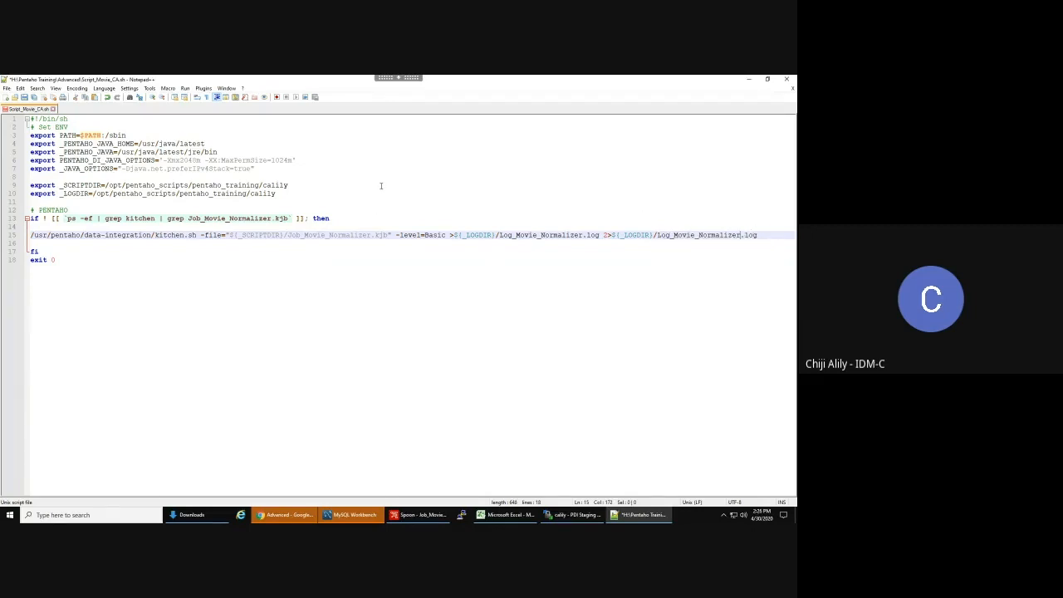
pyautogui.hotkey('ctrl', 's')
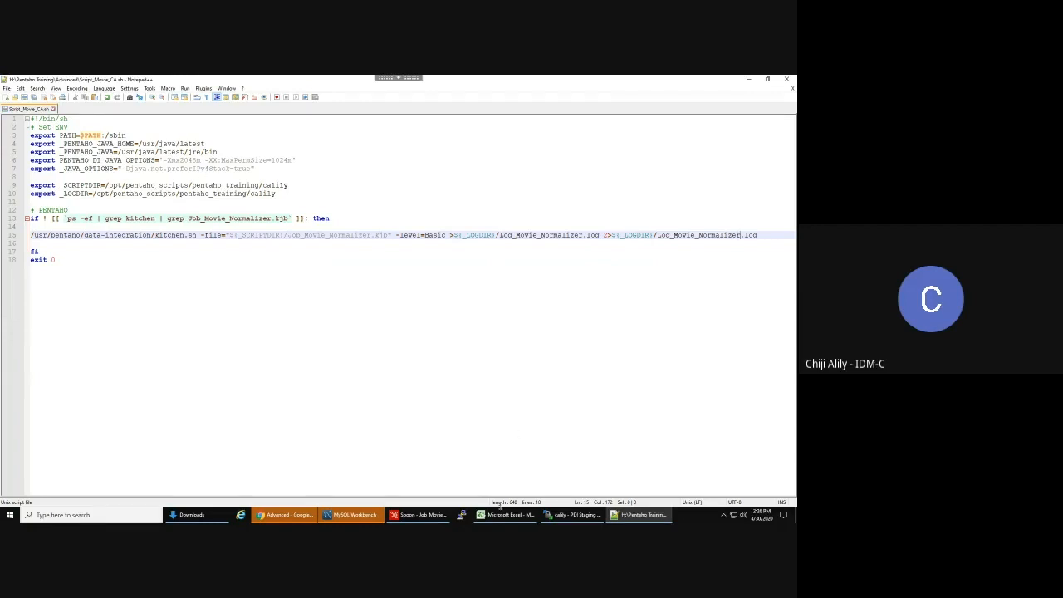
# - Upload Script_Movie_CA.sh and give it group pentaho_training with owner execute and group write/execute
pyautogui.click(571, 517)
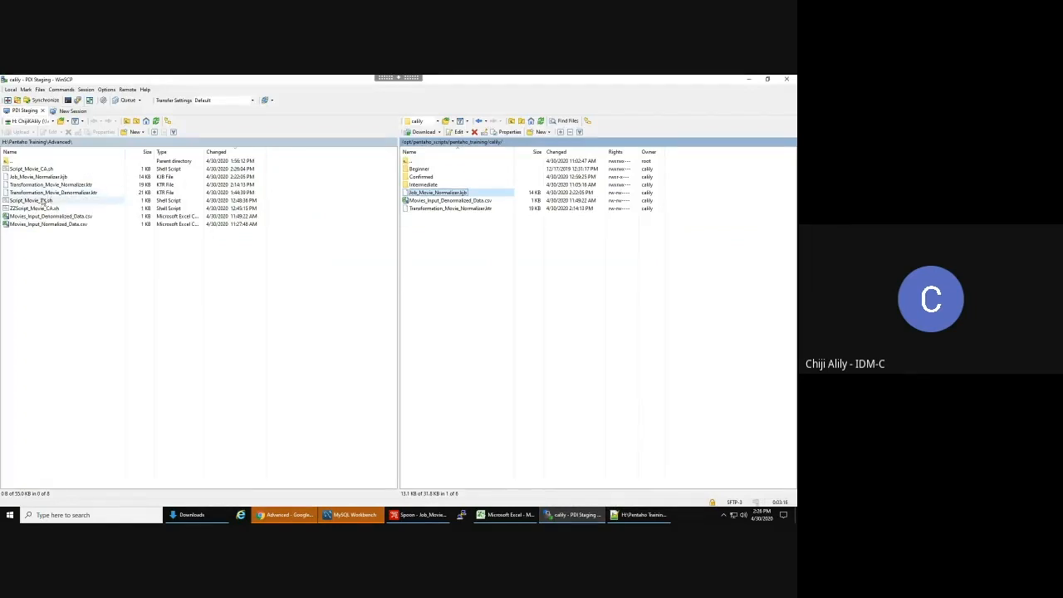
pyautogui.click(44, 170)
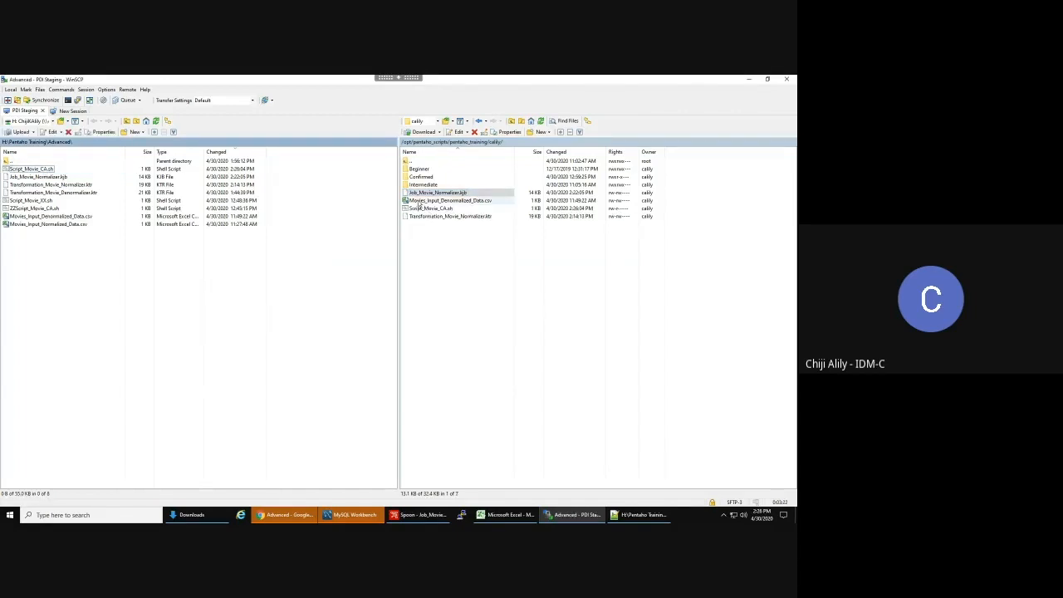
pyautogui.rightClick(421, 208)
pyautogui.click(453, 309)
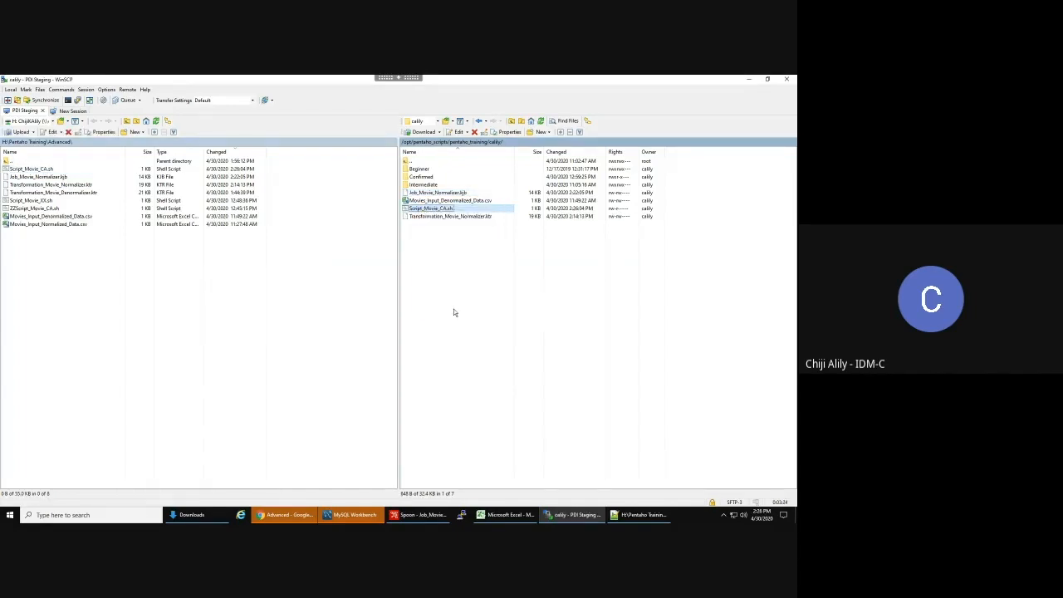
pyautogui.click(426, 282)
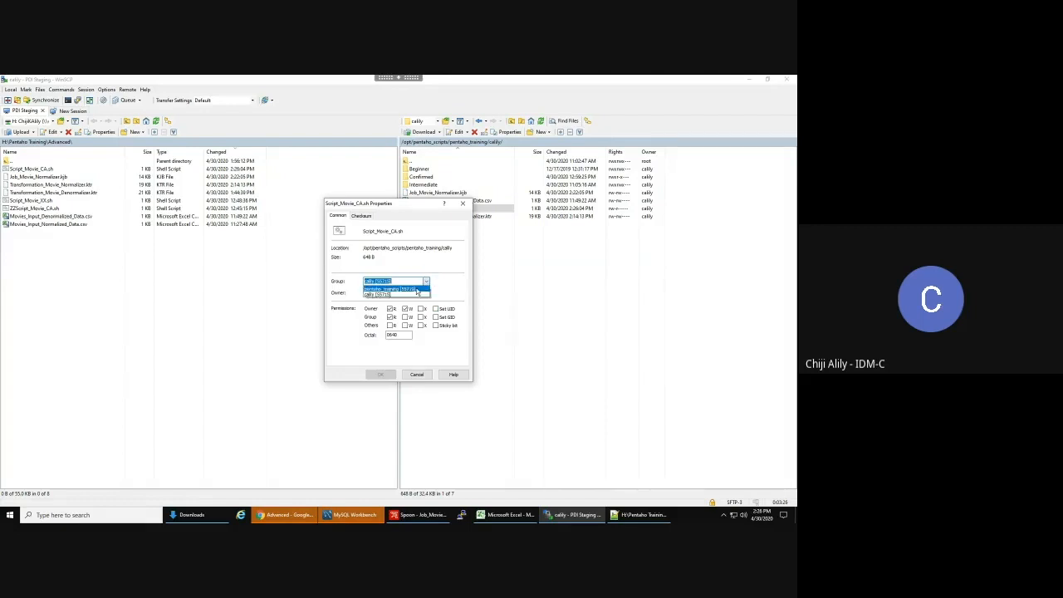
pyautogui.click(386, 295)
pyautogui.click(422, 309)
pyautogui.click(406, 317)
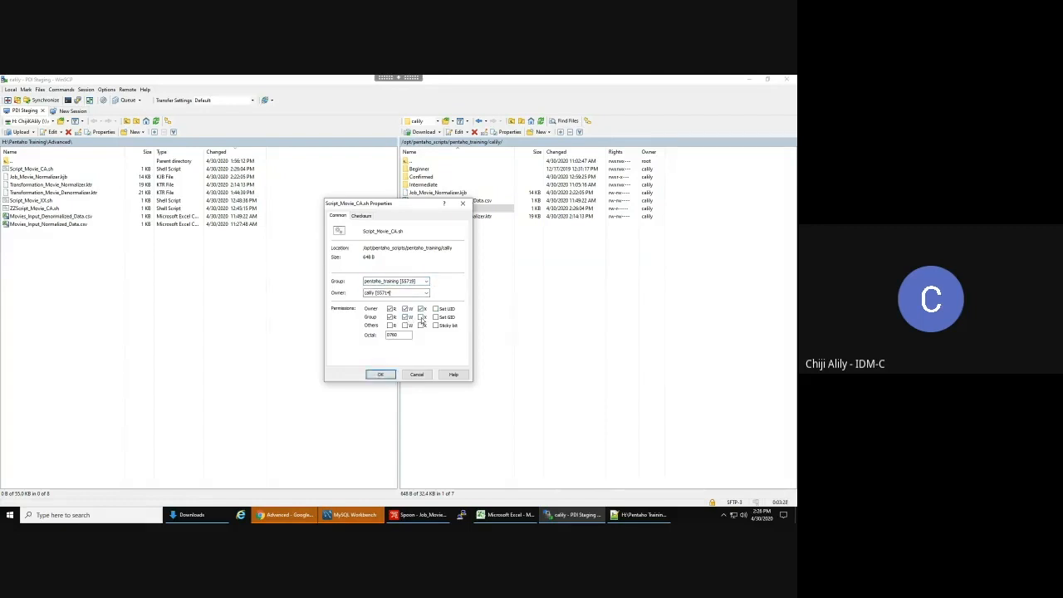
pyautogui.click(422, 316)
pyautogui.click(381, 375)
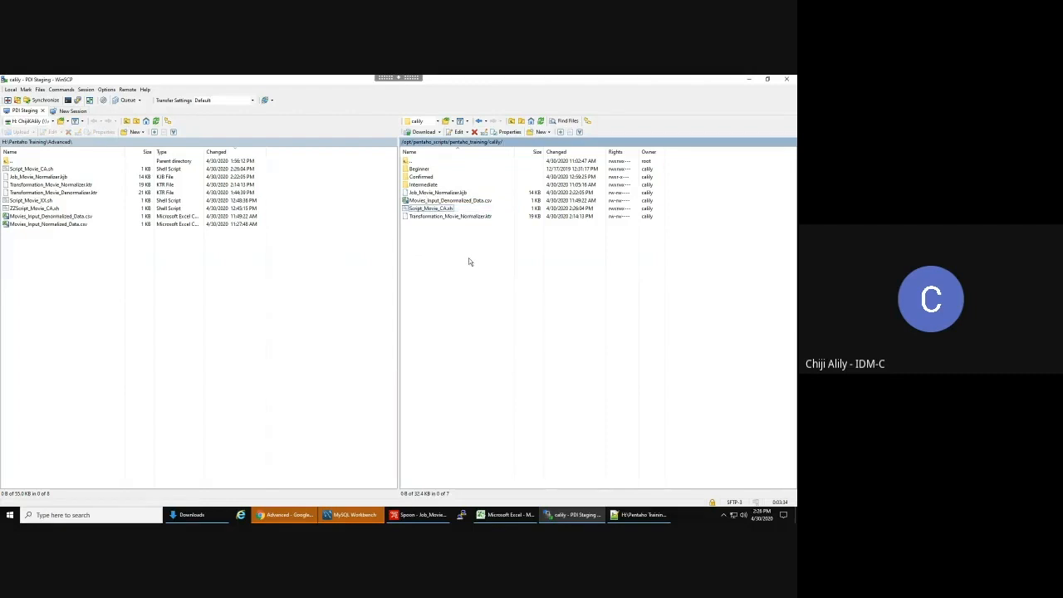
# - Check the transformation, job and denormalized CSV files in the server folder
pyautogui.click(458, 216)
pyautogui.click(455, 193)
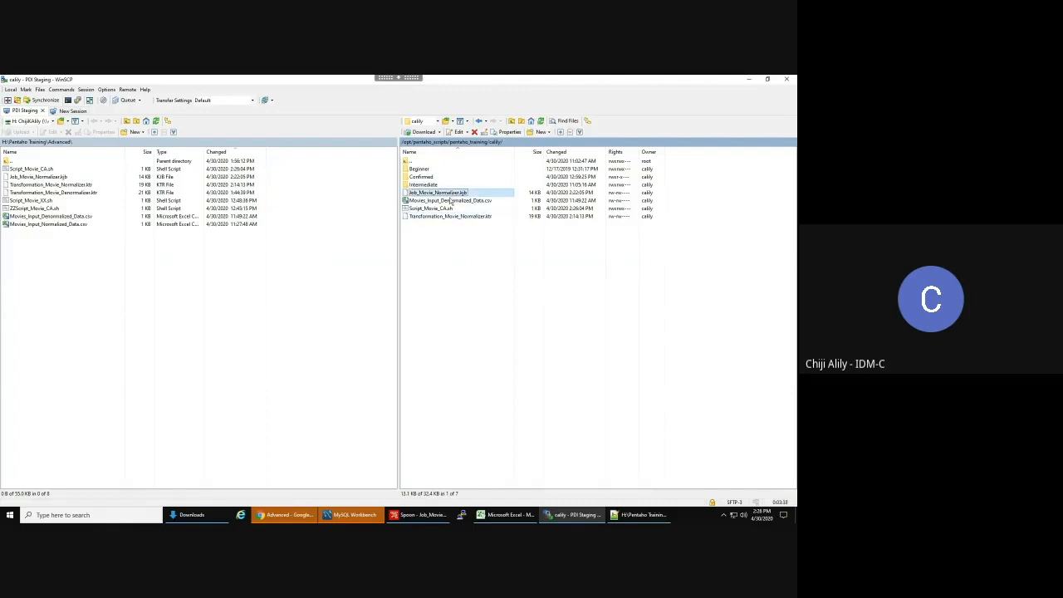
pyautogui.click(457, 203)
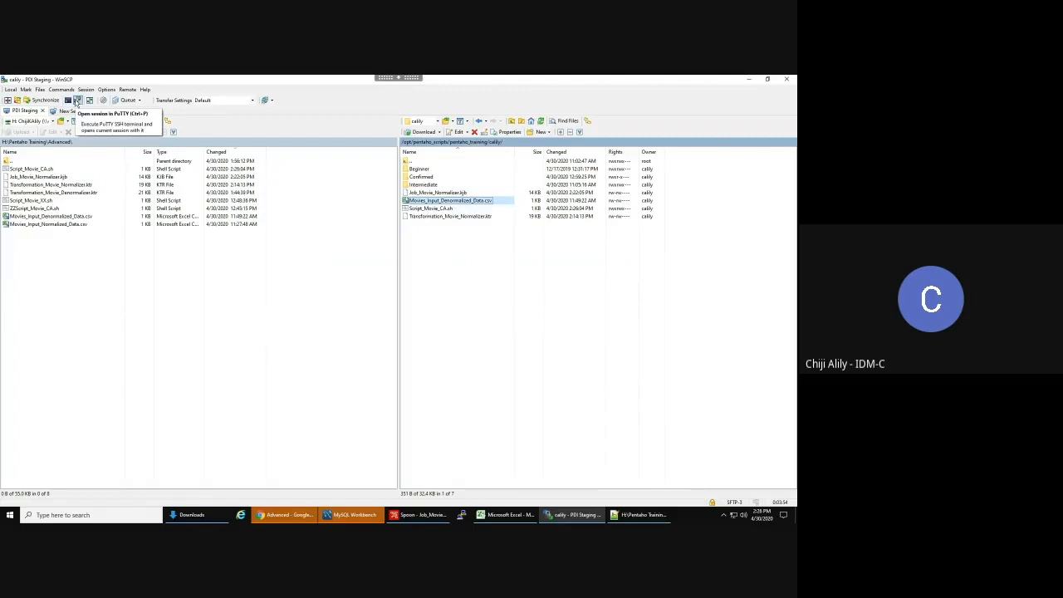
# - Open a maximized PuTTY session, change to /opt/pentaho_scripts/pentaho_training and list it
pyautogui.click(78, 101)
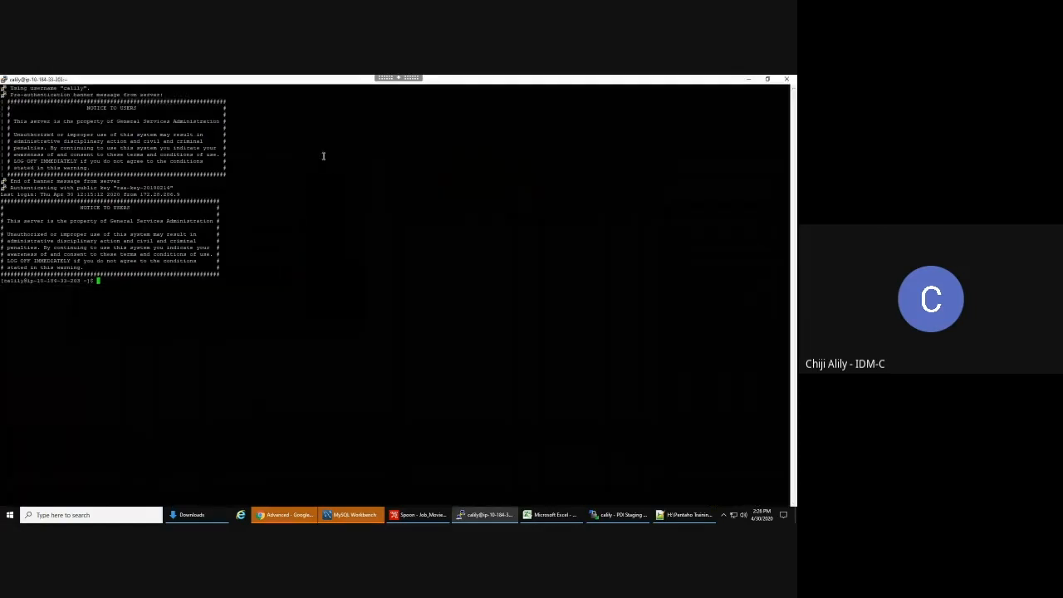
pyautogui.click(323, 158)
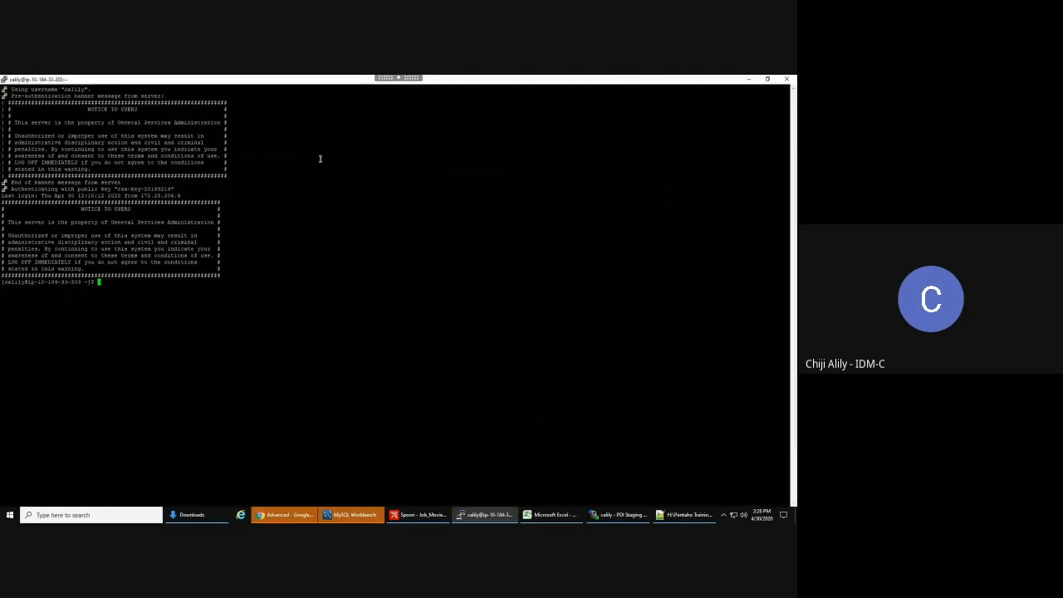
pyautogui.write('cd /opt/p')
pyautogui.press('Tab')
pyautogui.write('p')
pyautogui.press('BackSpace')
pyautogui.write('pen')
pyautogui.press('Tab')
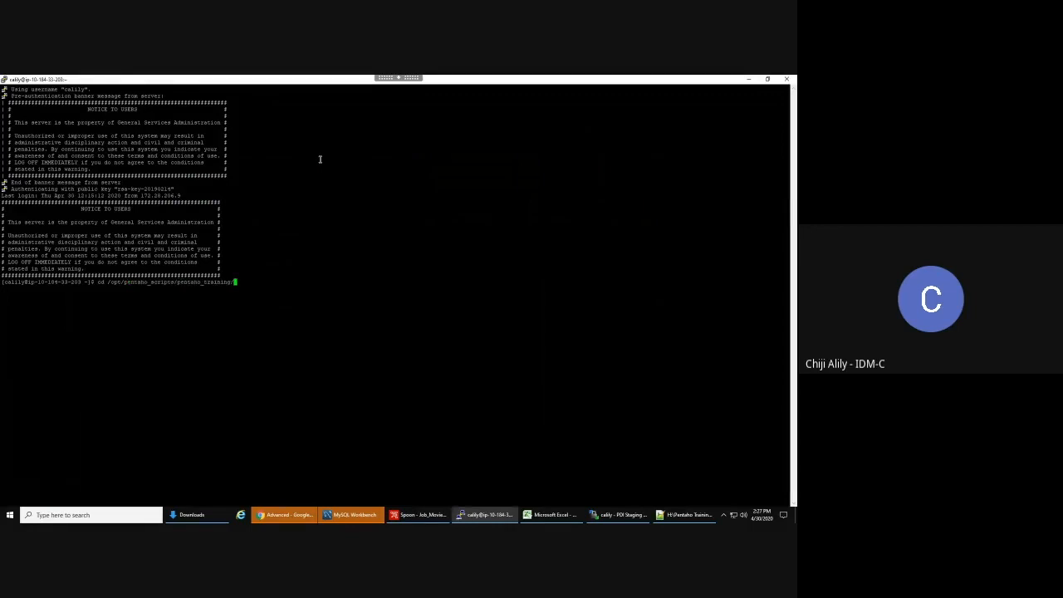
pyautogui.press('Return')
pyautogui.write('ll')
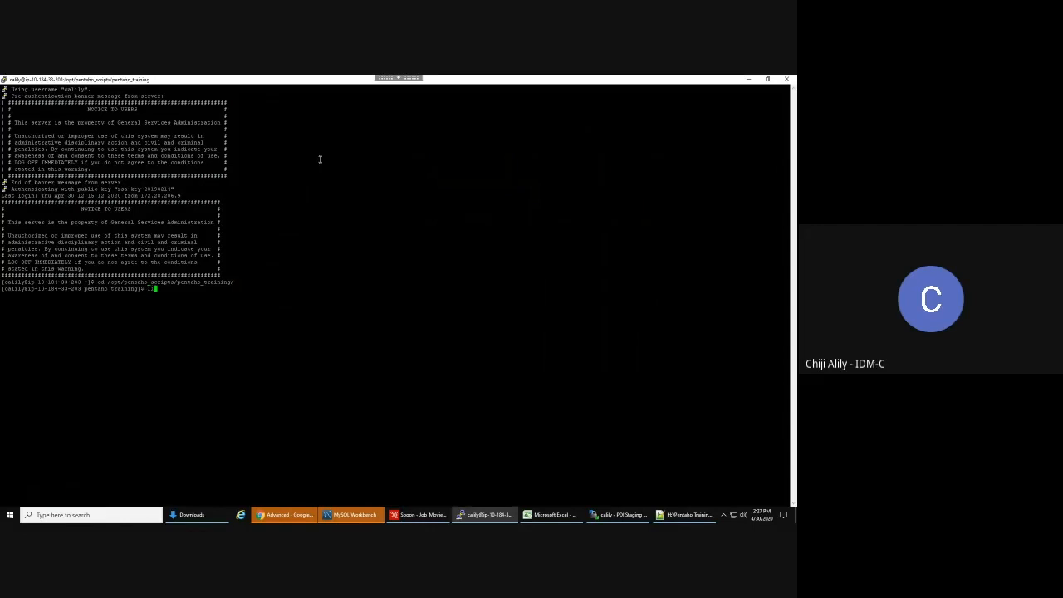
pyautogui.press('Return')
# - Move into the user's own folder and list its files with ll
pyautogui.write('cd')
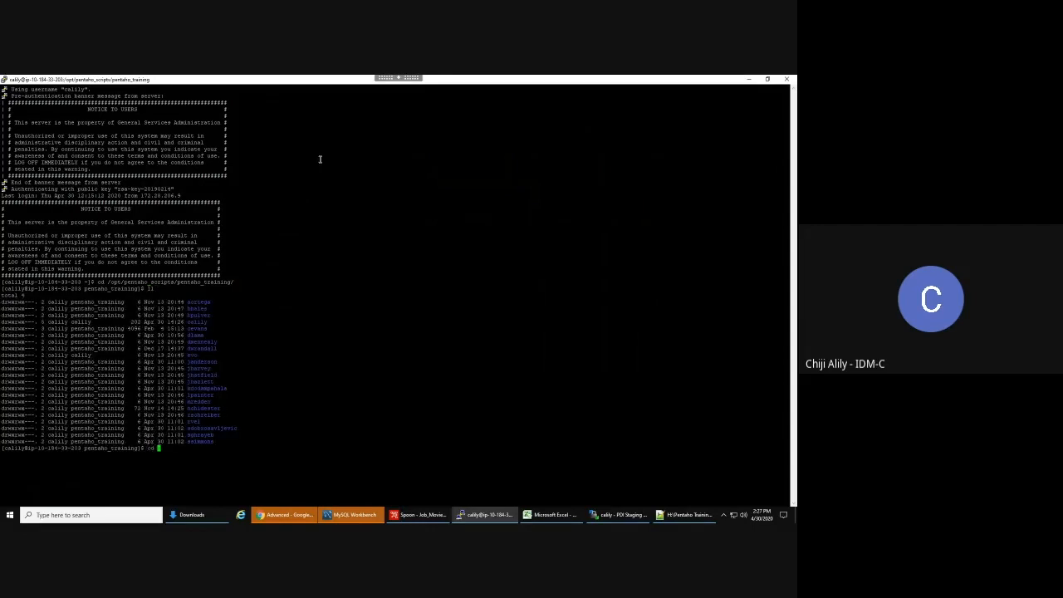
pyautogui.doubleClick(197, 321)
pyautogui.rightClick(197, 322)
pyautogui.press('Return')
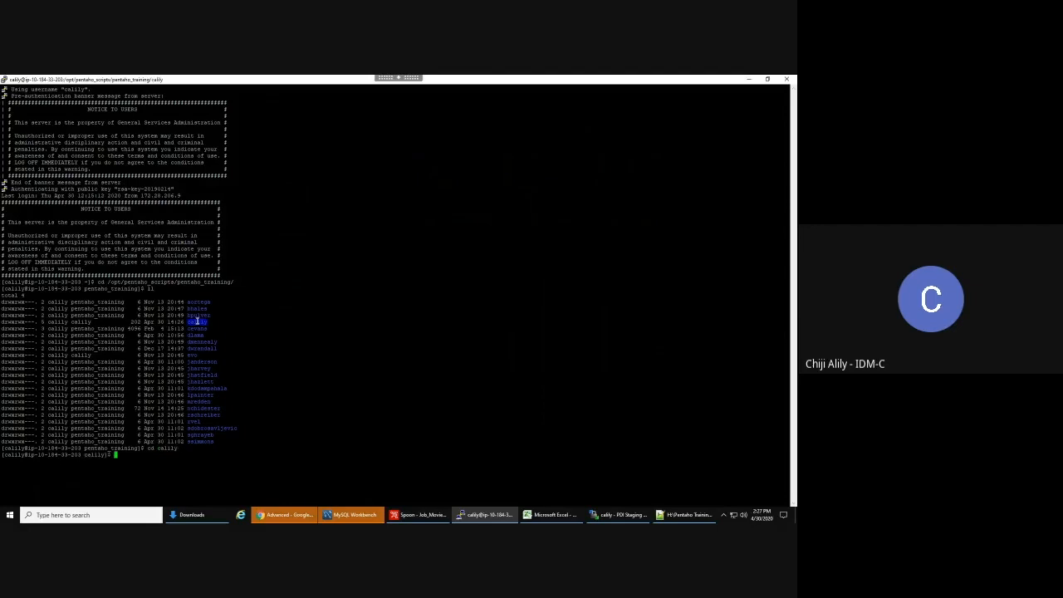
pyautogui.write('ll')
pyautogui.press('Return')
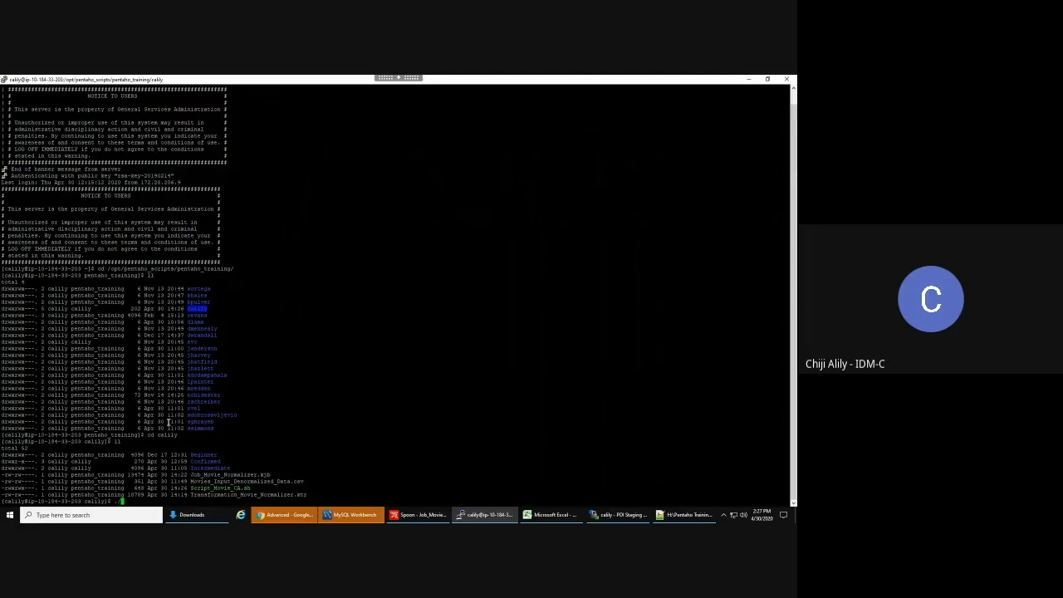
# - Run ./Script_Movie_CA.sh, pasting the script name copied from the listing
pyautogui.click(193, 488)
pyautogui.moveTo(193, 488); pyautogui.dragTo(250, 489)
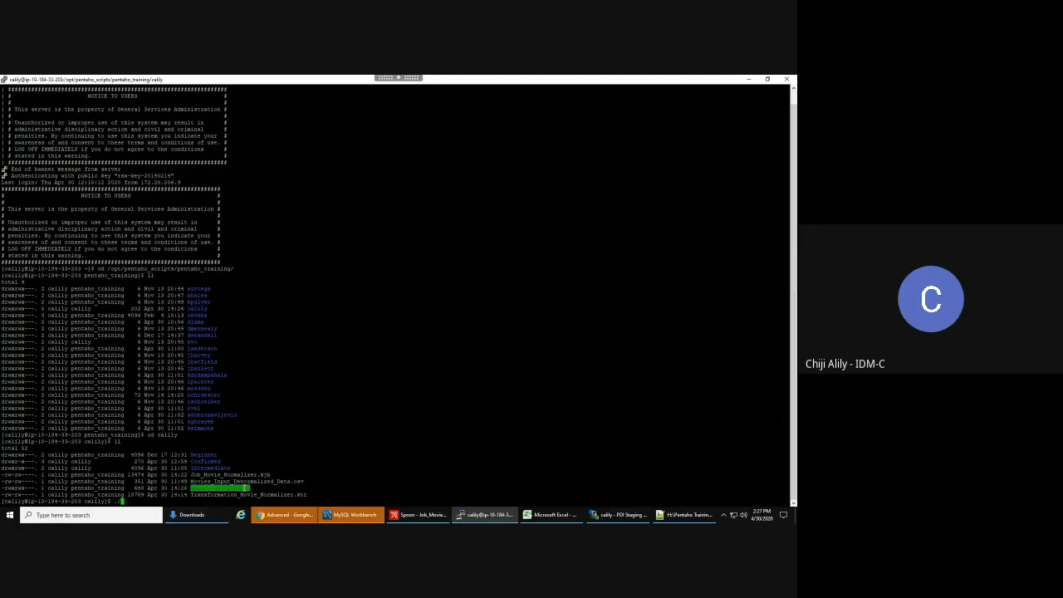
pyautogui.rightClick(195, 461)
pyautogui.press('Return')
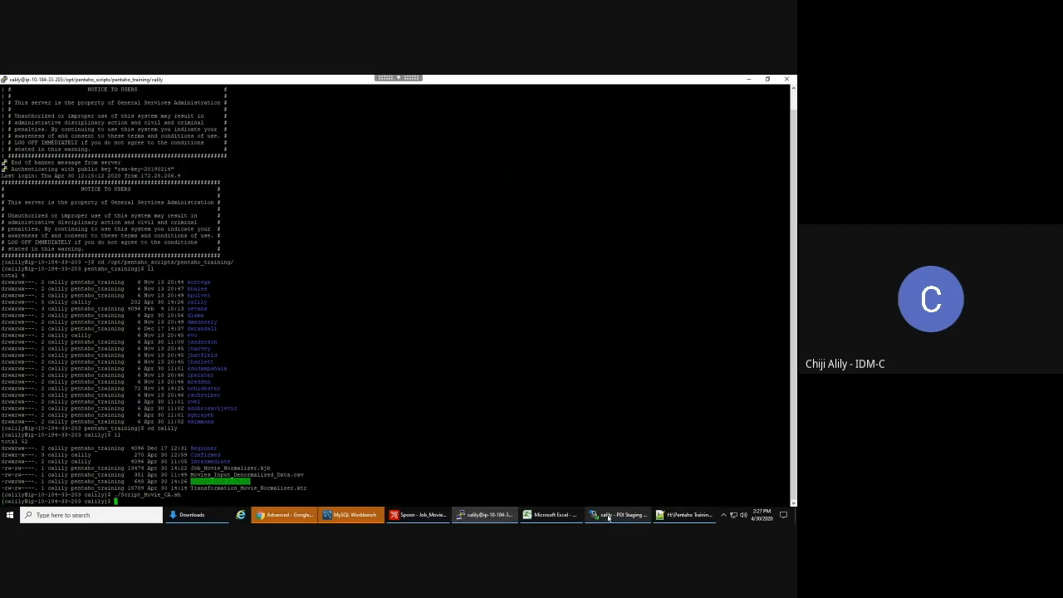
pyautogui.moveTo(596, 517)
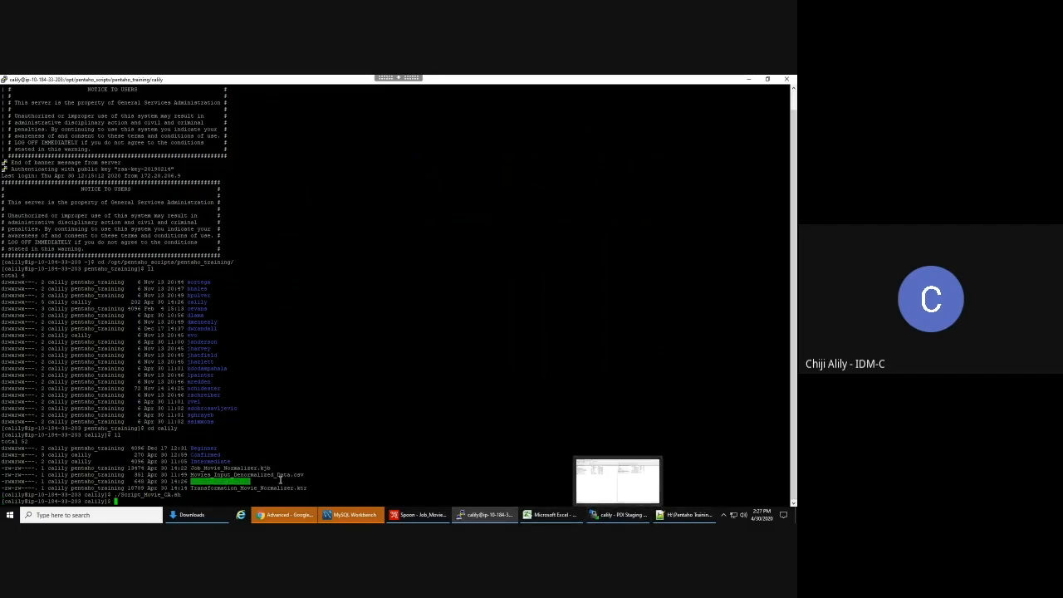
# - Refresh the server listing and confirm Log_Movie_Normalizer.log ends with job execution finished
pyautogui.click(612, 516)
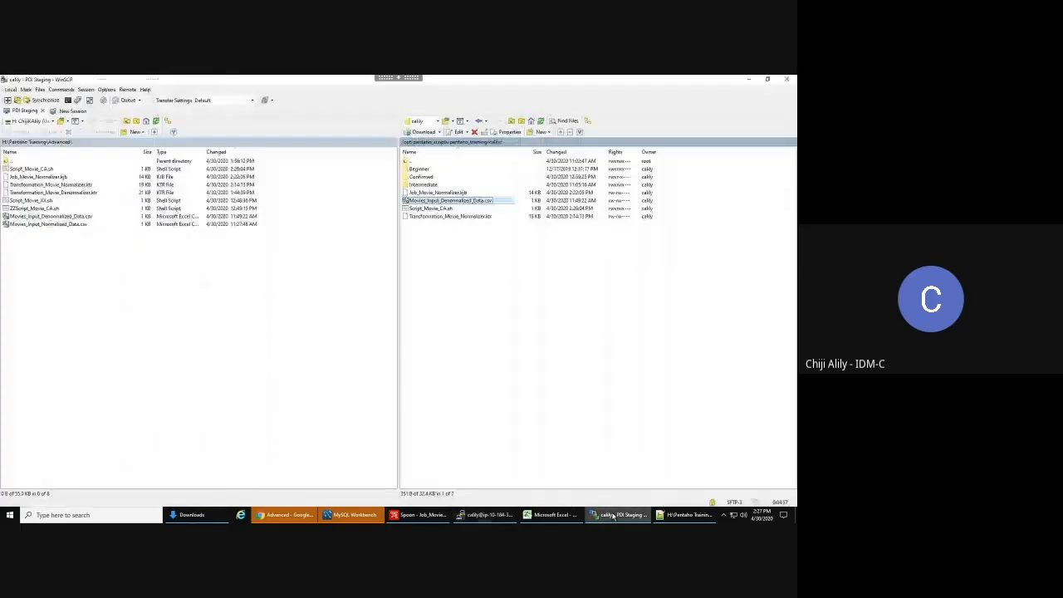
pyautogui.rightClick(470, 243)
pyautogui.click(488, 255)
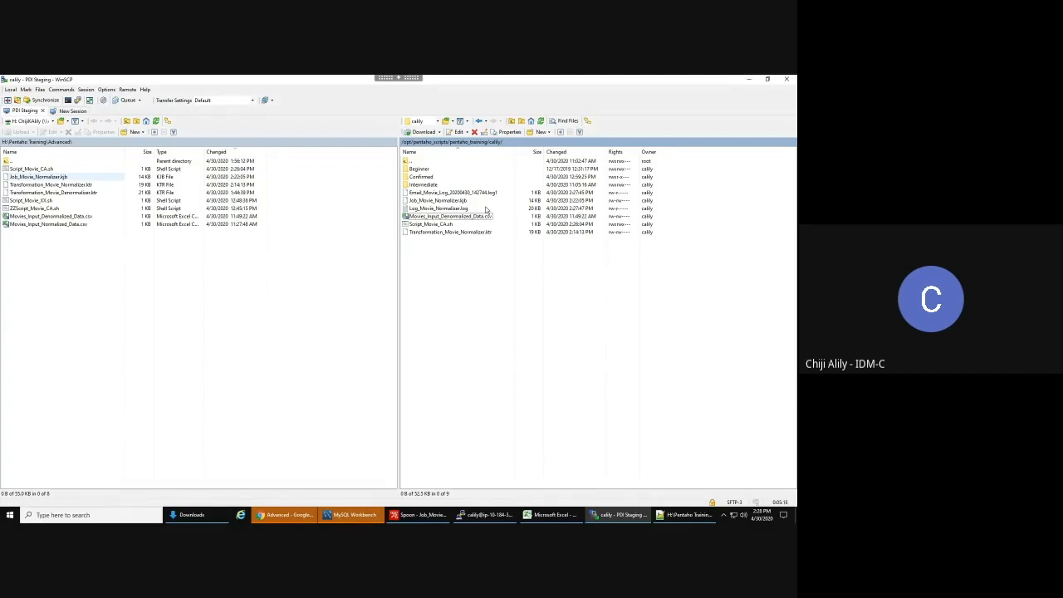
pyautogui.doubleClick(447, 207)
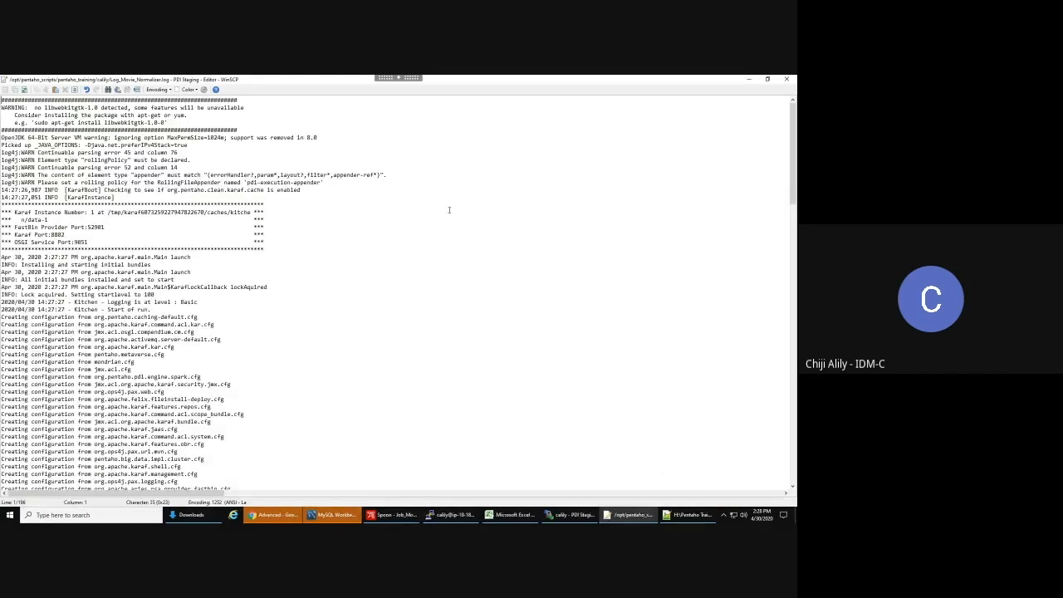
pyautogui.moveTo(792, 183); pyautogui.dragTo(784, 466)
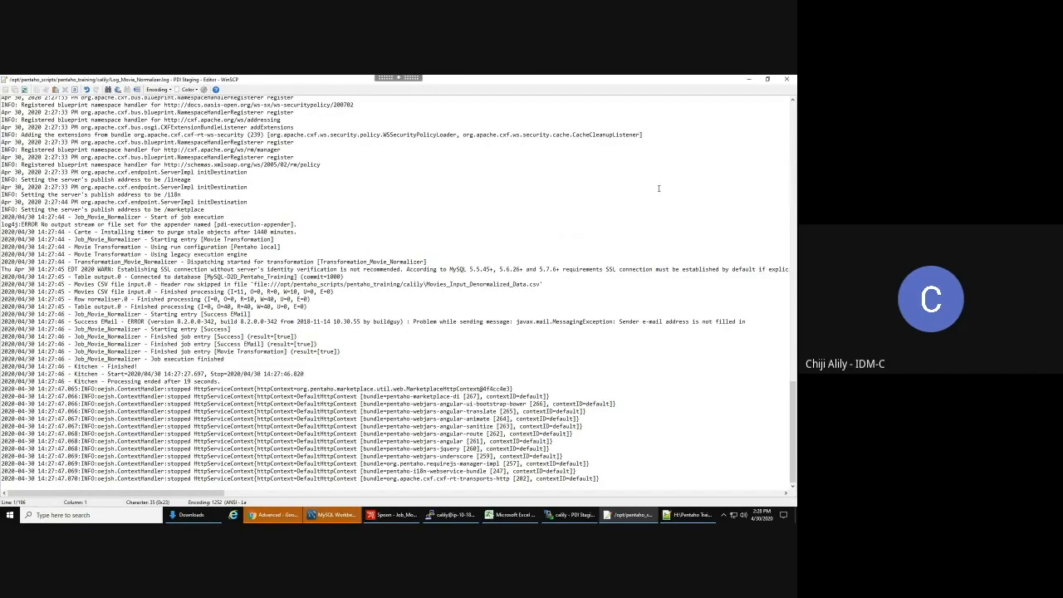
pyautogui.click(787, 80)
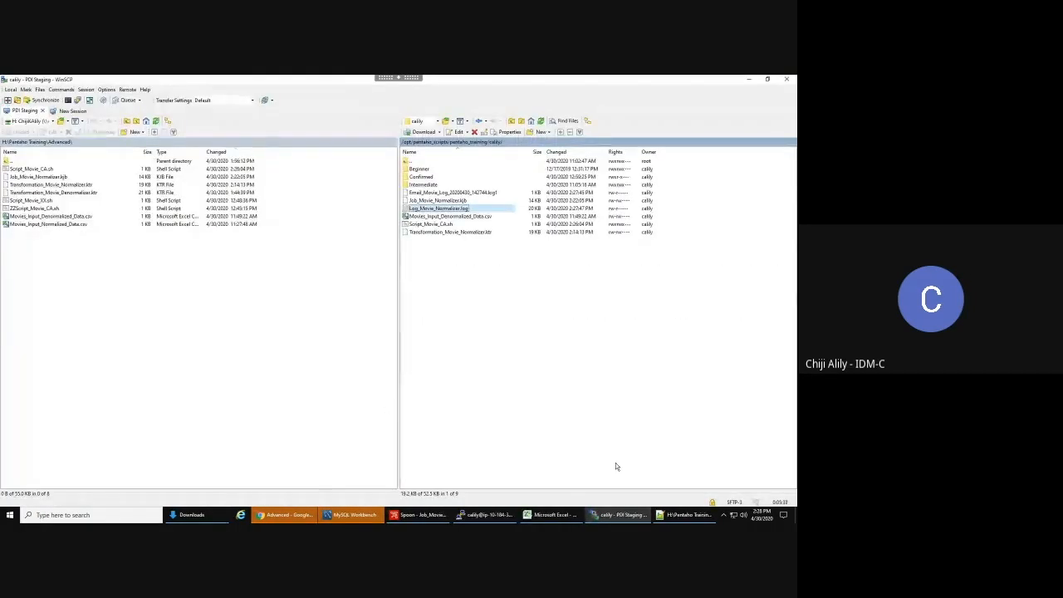
# - In the Success EMail entry, copy the sender e-mail into Sender address and set Sender name to the user's full name
pyautogui.click(427, 517)
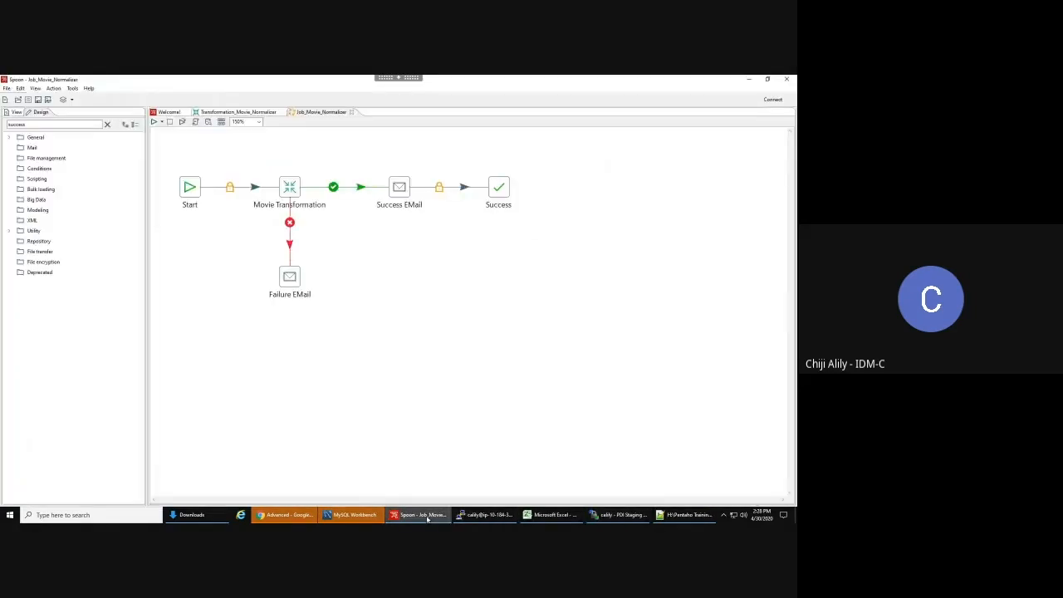
pyautogui.doubleClick(400, 187)
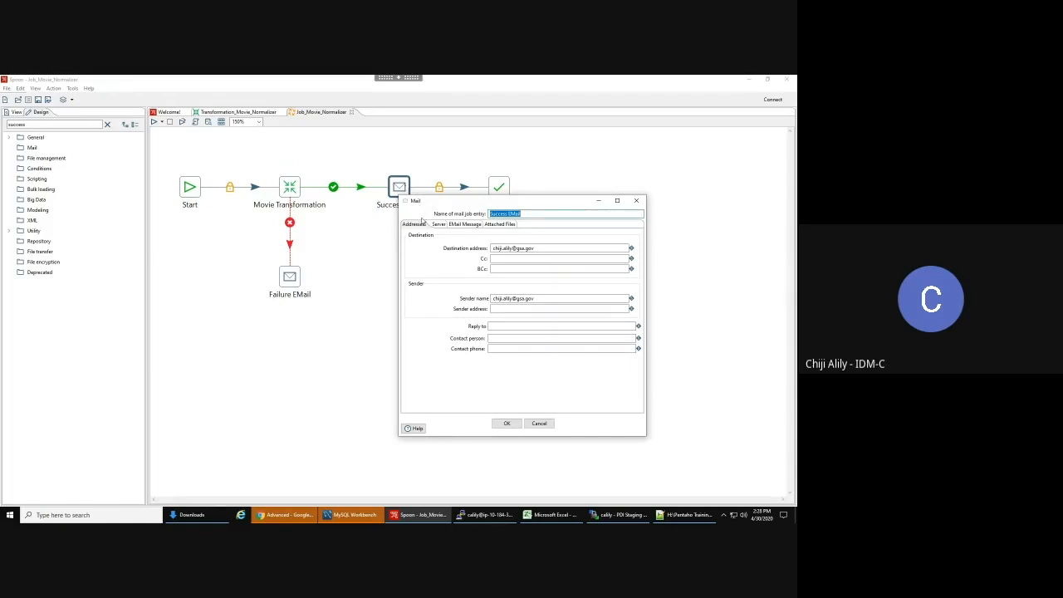
pyautogui.moveTo(536, 297); pyautogui.dragTo(462, 293)
pyautogui.hotkey('ctrl', 'c')
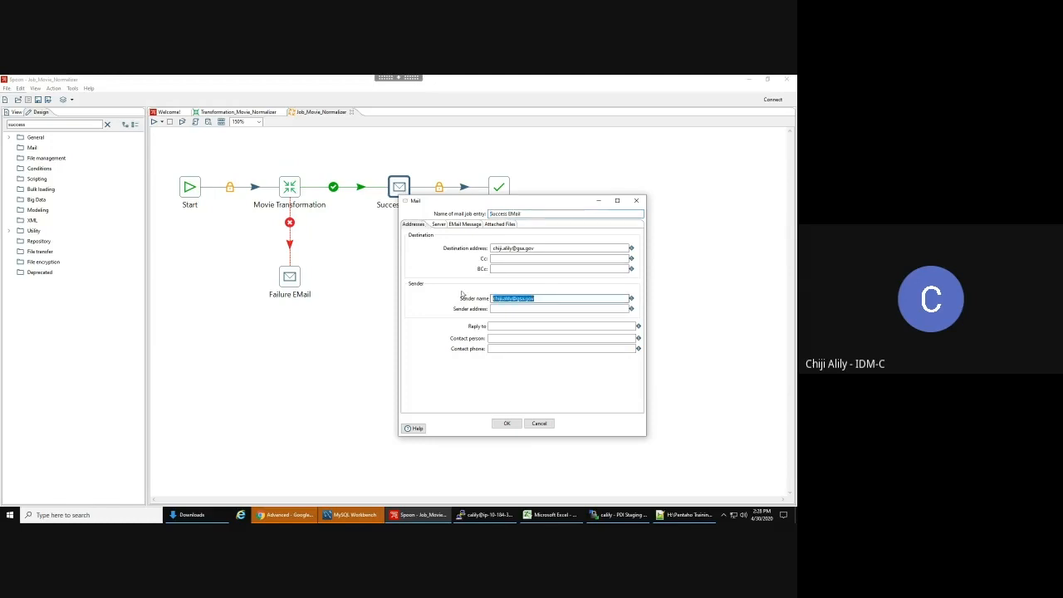
pyautogui.click(510, 309)
pyautogui.hotkey('ctrl', 'v')
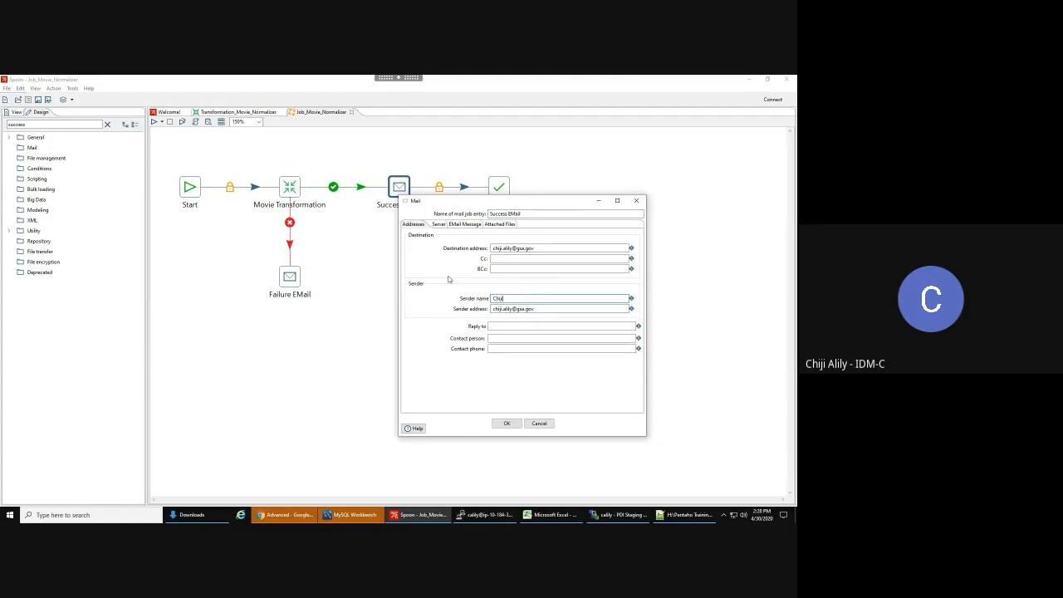
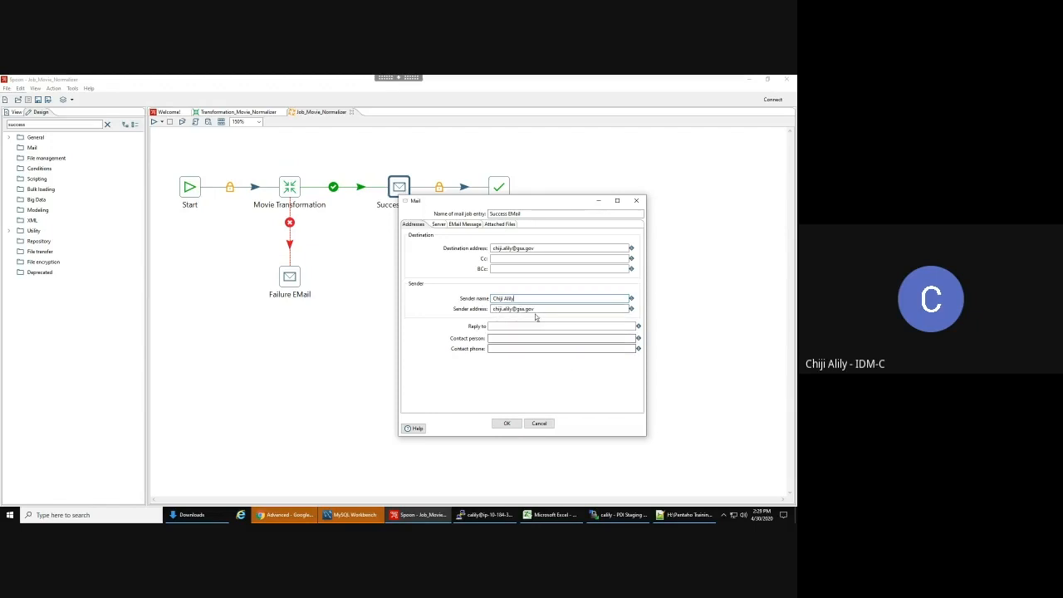
# - Confirm the mail changes and upload Job_Movie_Normalizer.kjb to the server, overwriting the older copy
pyautogui.click(504, 423)
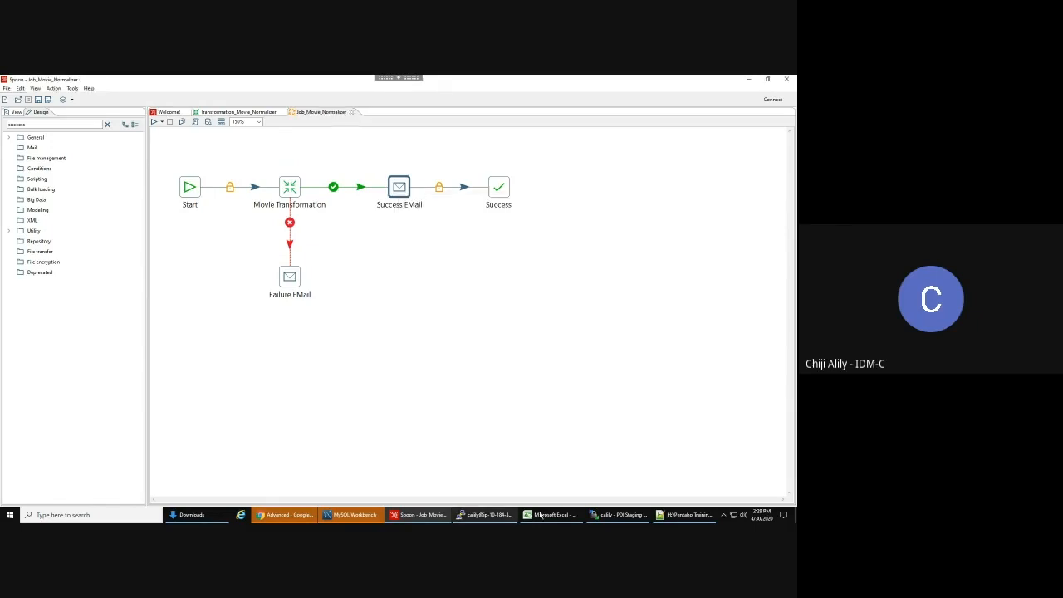
pyautogui.click(617, 516)
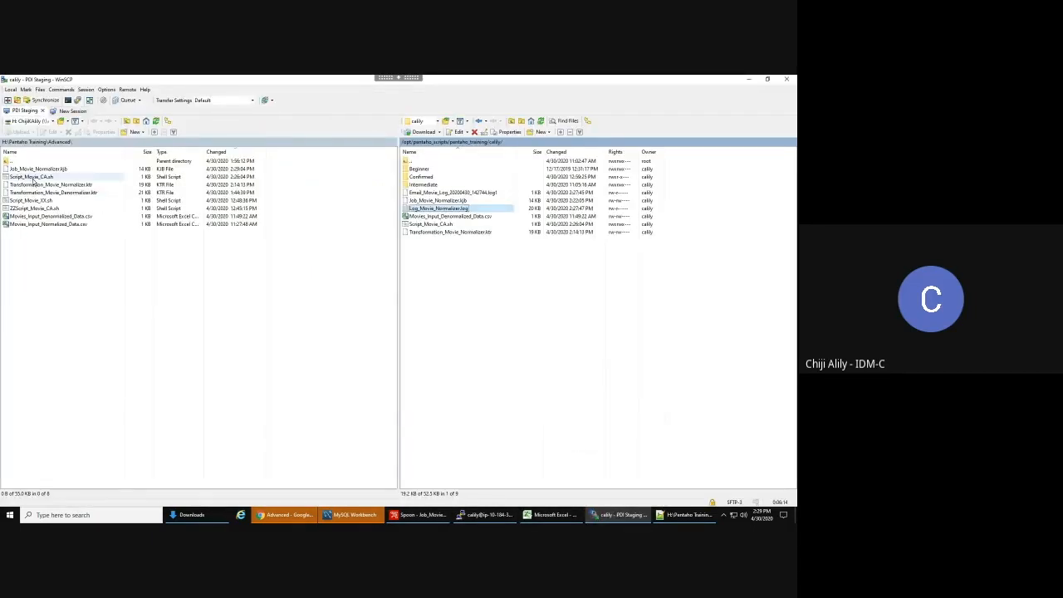
pyautogui.moveTo(42, 170); pyautogui.dragTo(456, 260)
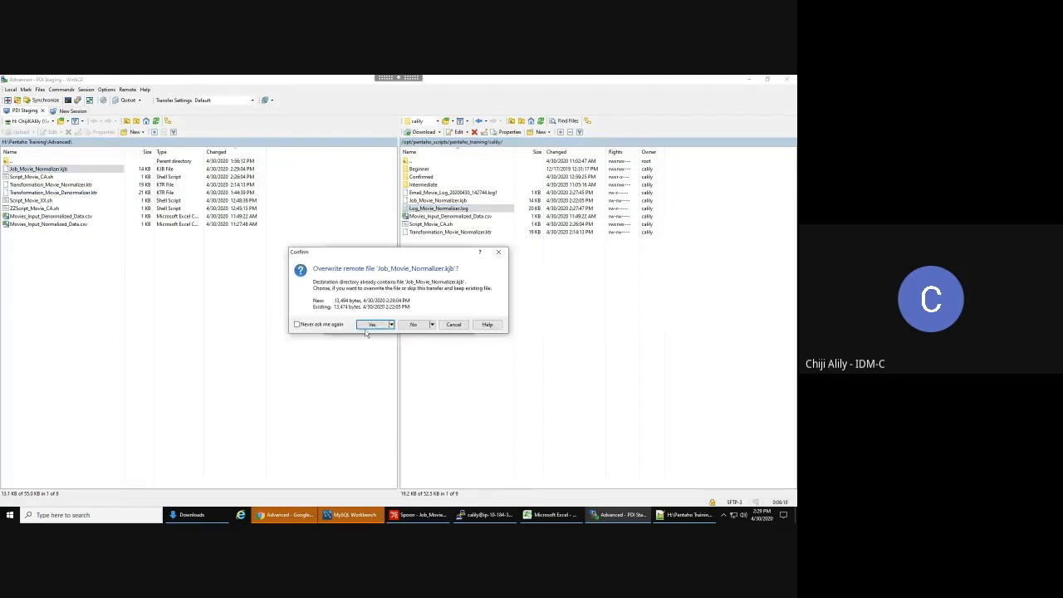
pyautogui.click(375, 325)
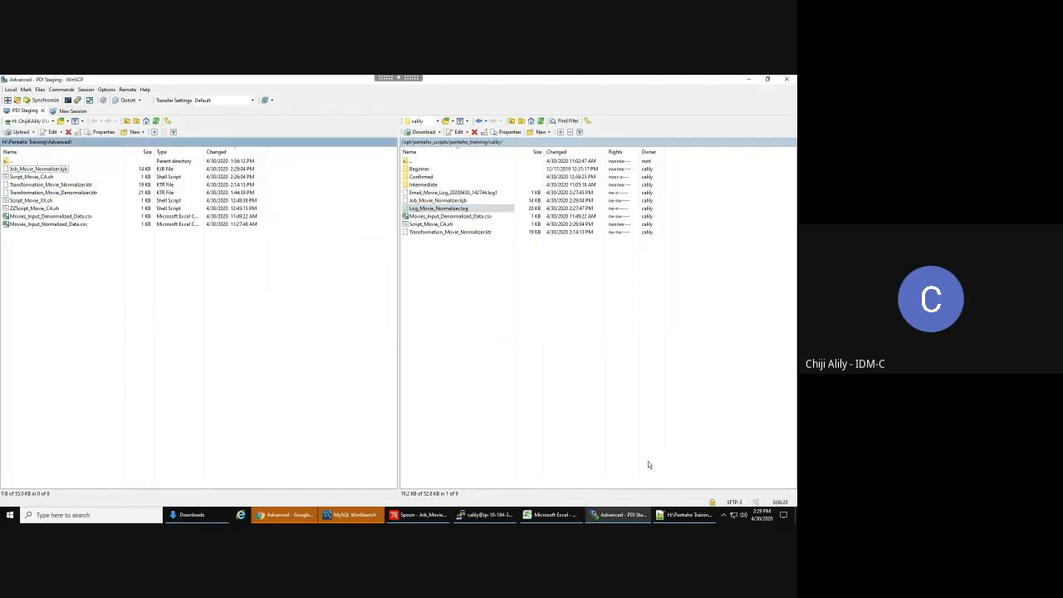
pyautogui.click(625, 516)
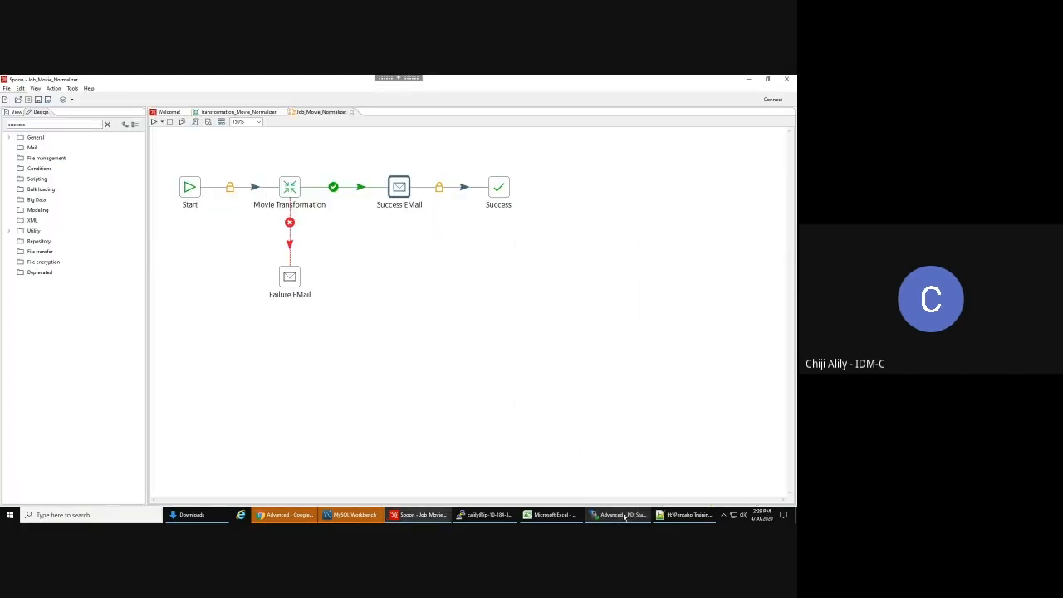
pyautogui.click(625, 517)
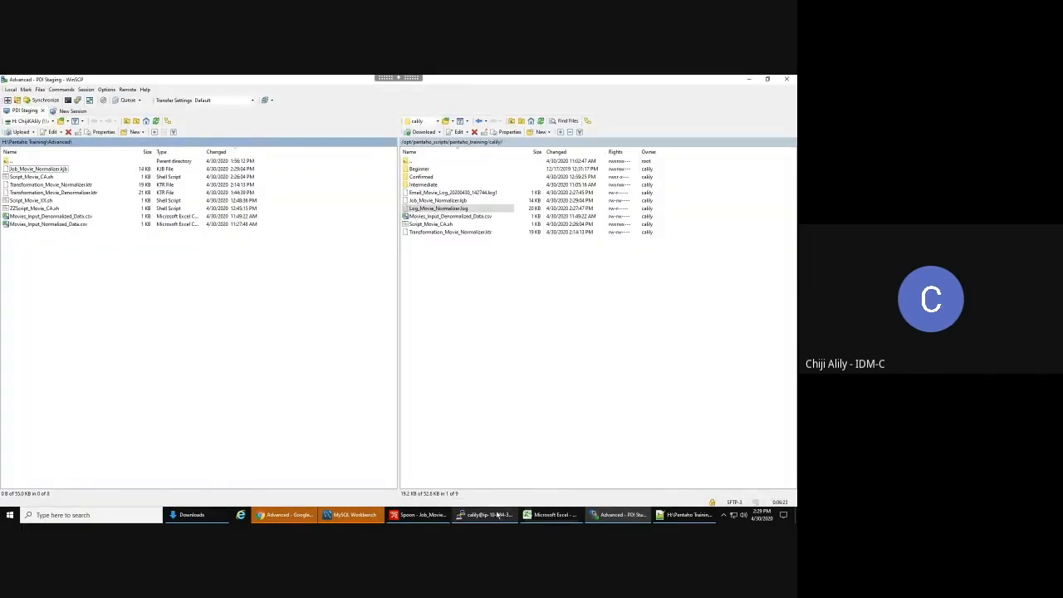
# - Rerun ./Script_Movie_CA.sh in the PuTTY terminal to execute the updated job
pyautogui.click(485, 515)
pyautogui.press('Up')
pyautogui.press('Return')
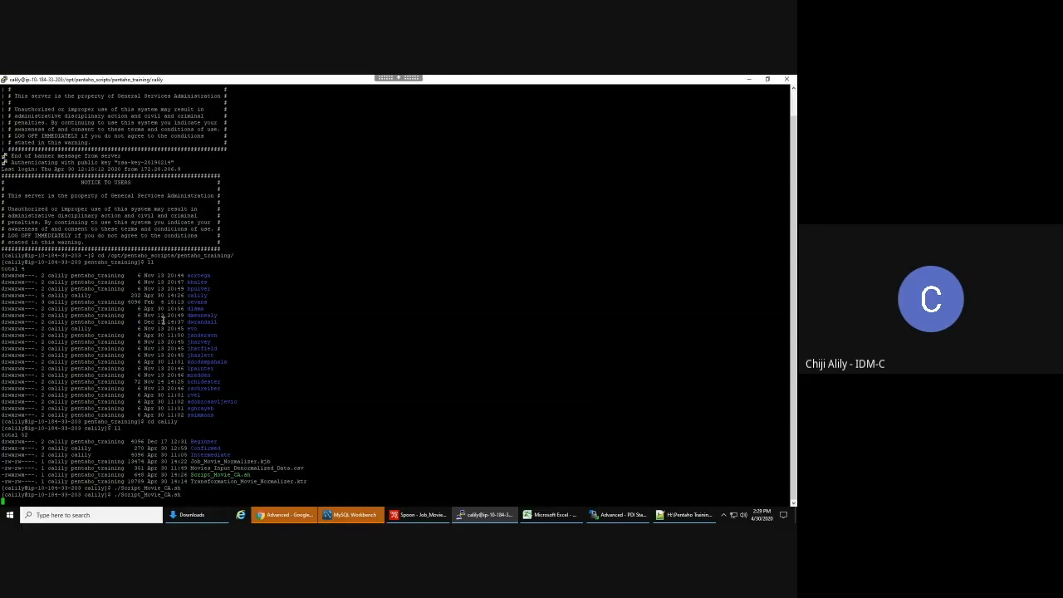
pyautogui.click(607, 515)
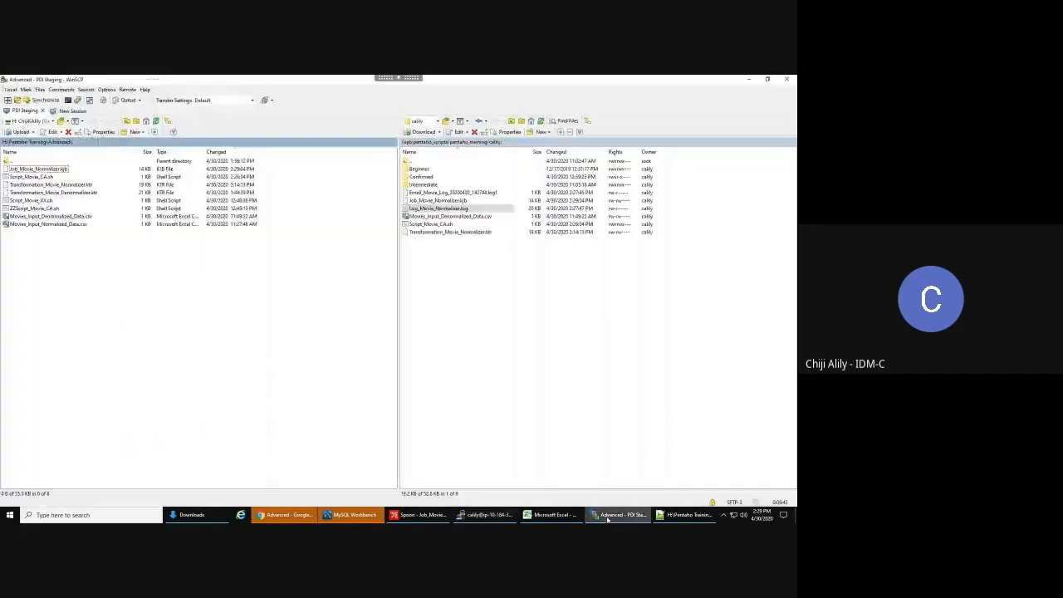
# - Refresh the server folder listing and open the new Log_Movie_Normalizer.log
pyautogui.rightClick(470, 276)
pyautogui.click(490, 290)
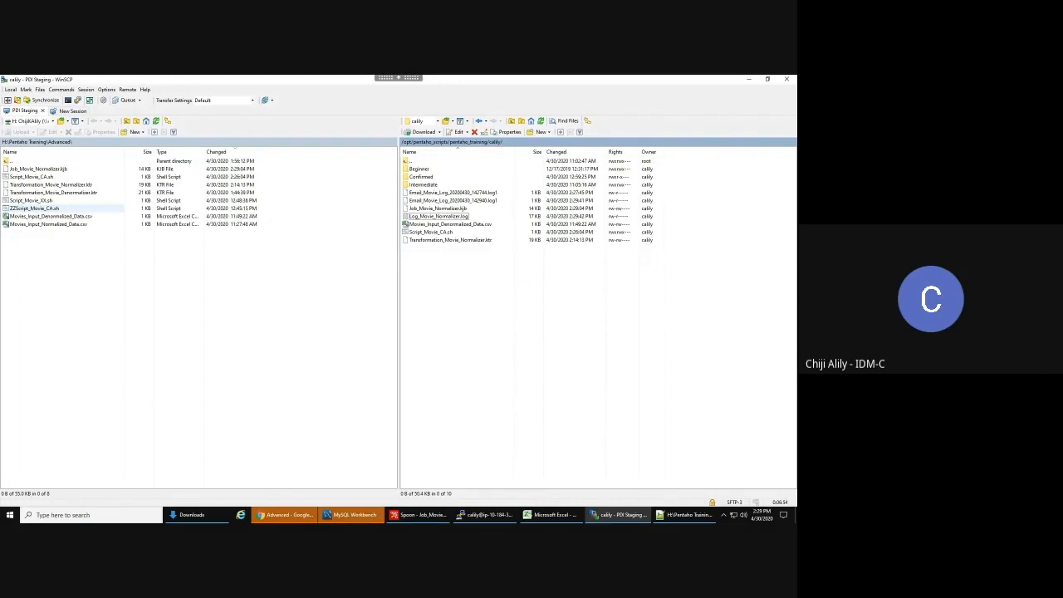
pyautogui.click(439, 217)
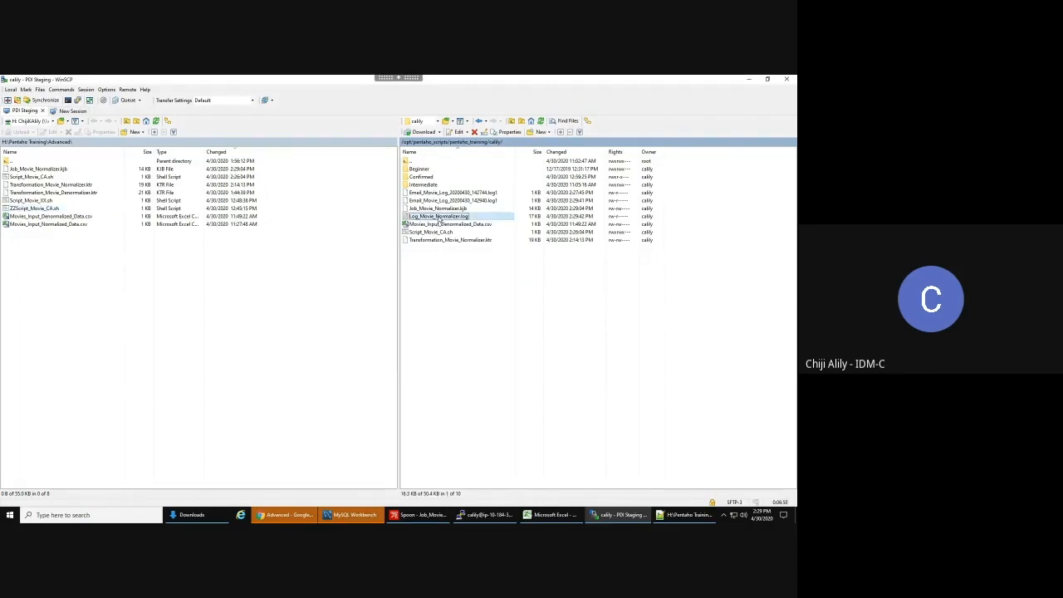
pyautogui.doubleClick(440, 217)
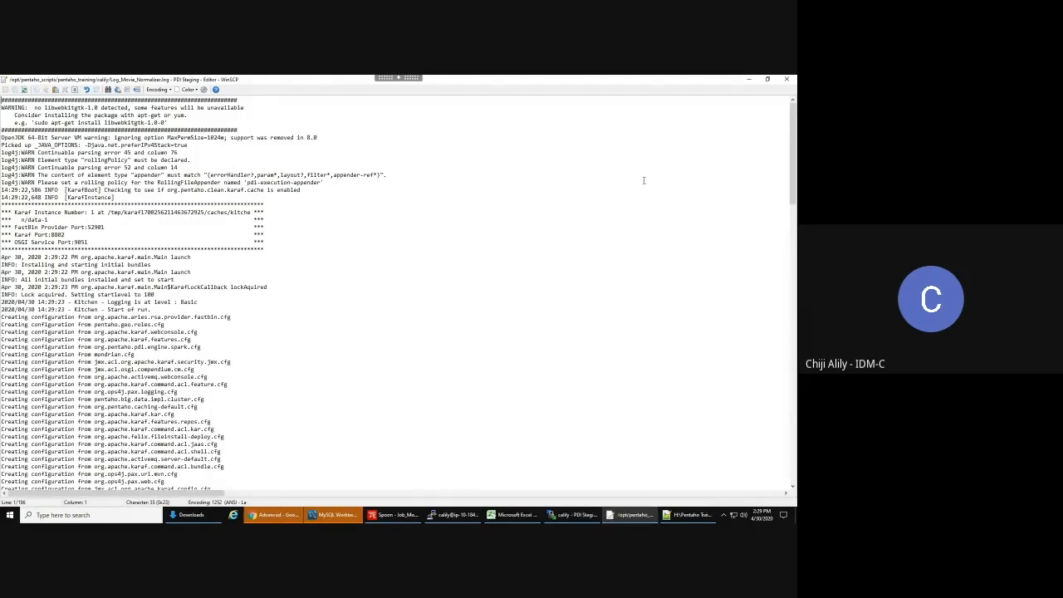
# - Scroll to the end of the log to confirm it reports 'Kitchen - Finished!'
pyautogui.moveTo(794, 152); pyautogui.dragTo(783, 398)
pyautogui.scroll(-7, 409, 309)
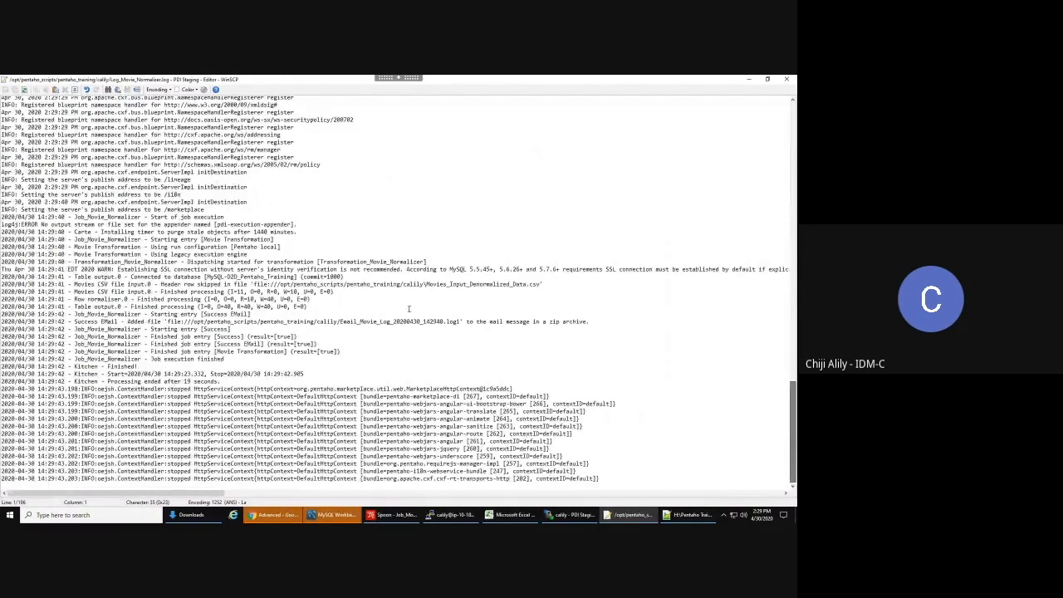
pyautogui.click(124, 366)
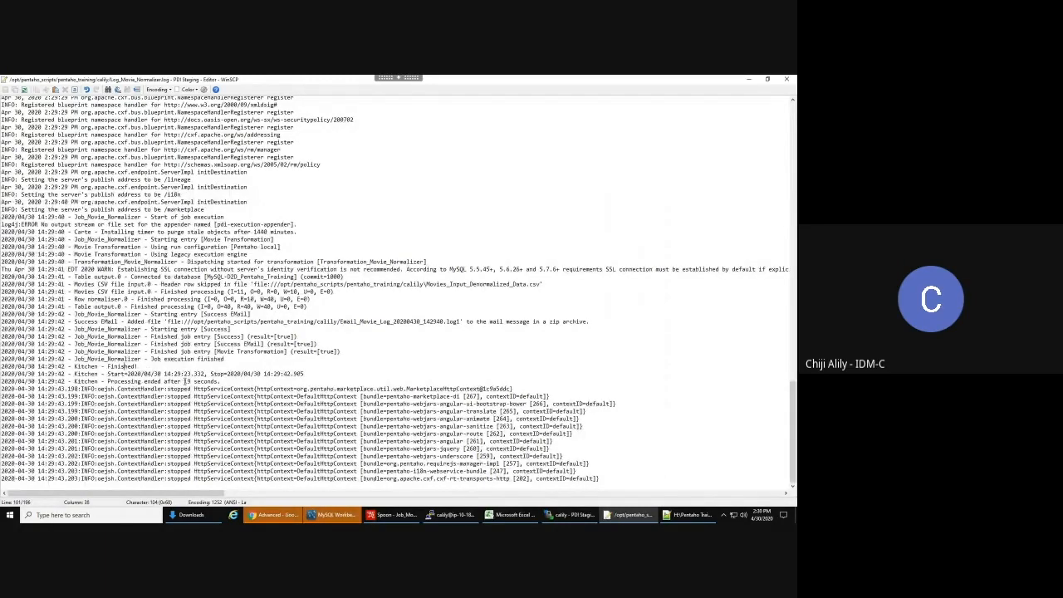
pyautogui.click(787, 79)
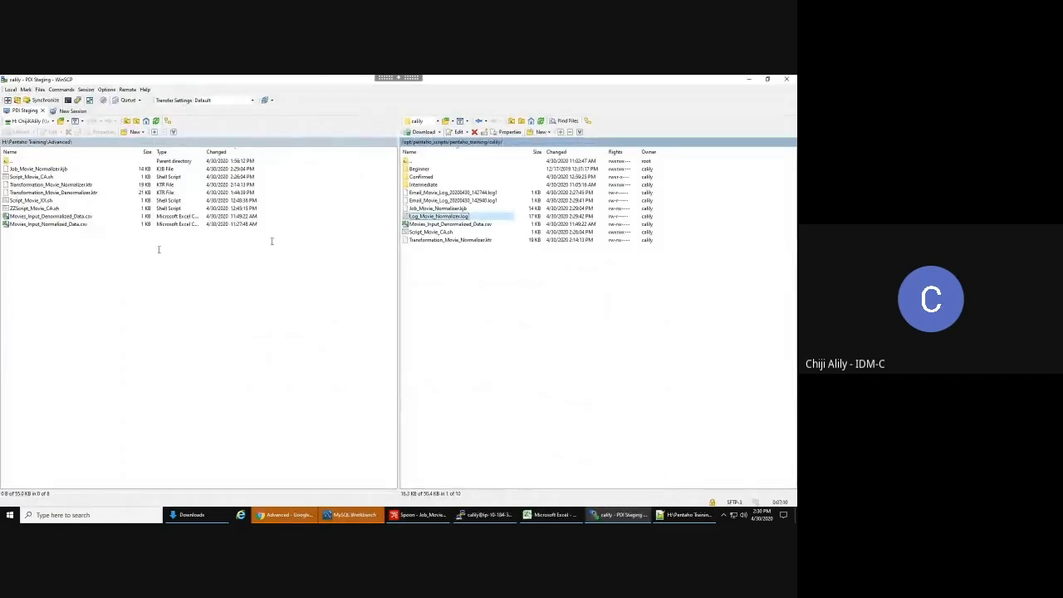
pyautogui.doubleClick(442, 162)
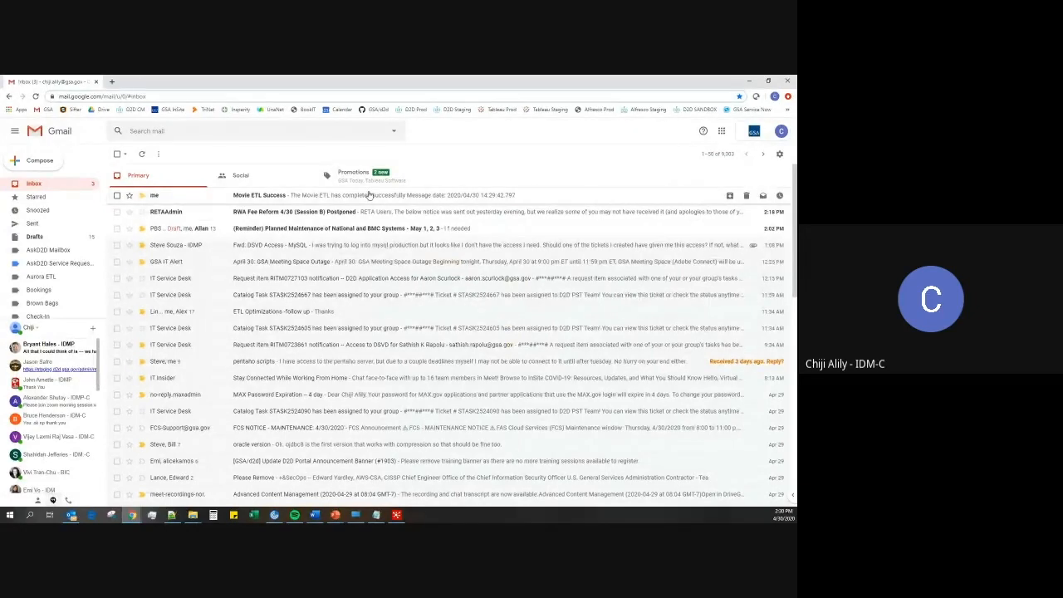
# - Download Movie_ETL.zip from the Movie ETL Success email and read its log showing 40 rows written
pyautogui.click(370, 195)
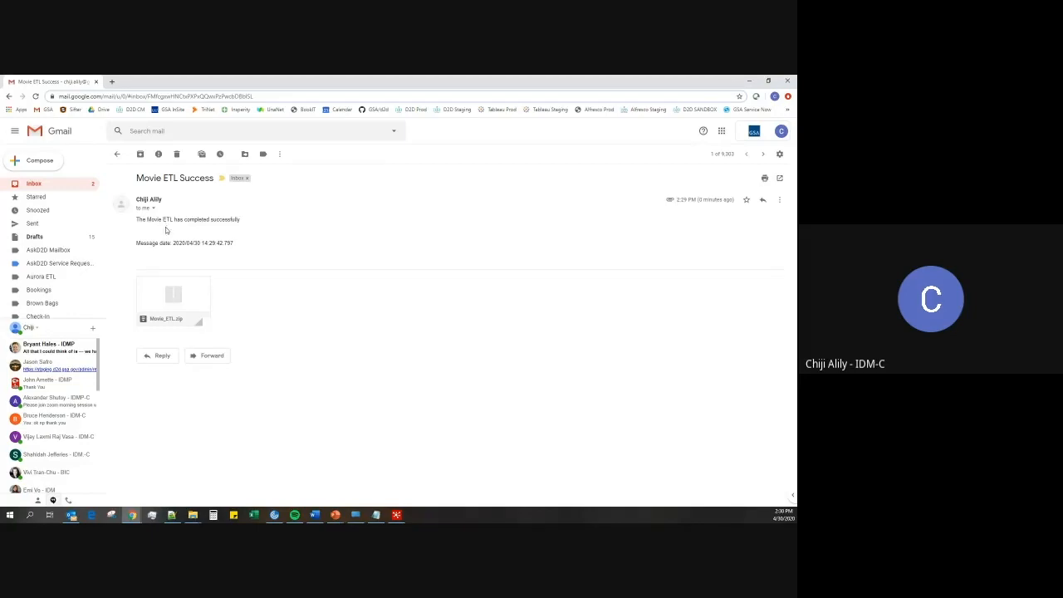
pyautogui.moveTo(158, 304)
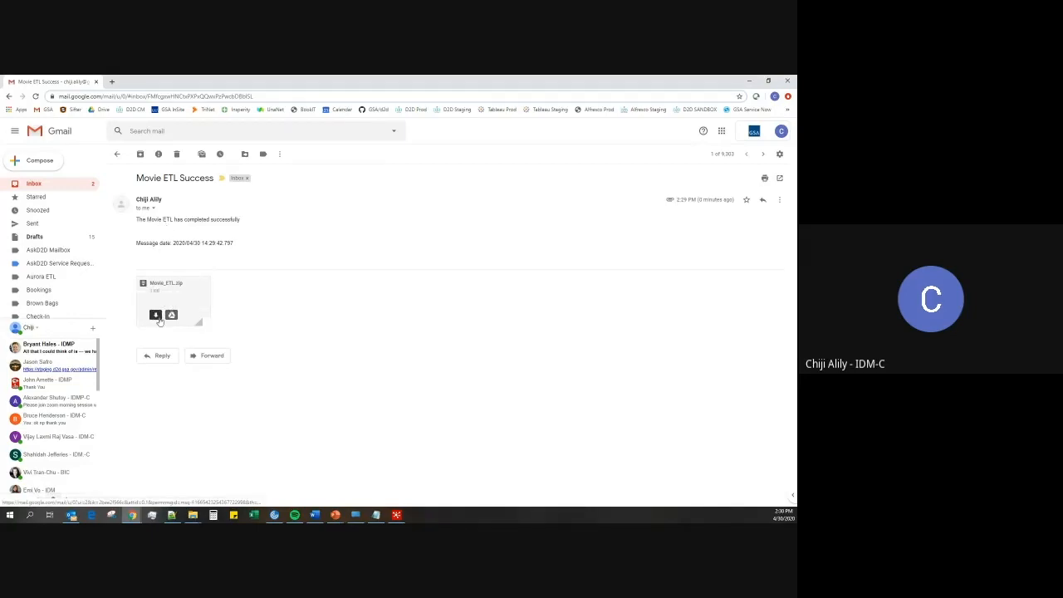
pyautogui.click(157, 318)
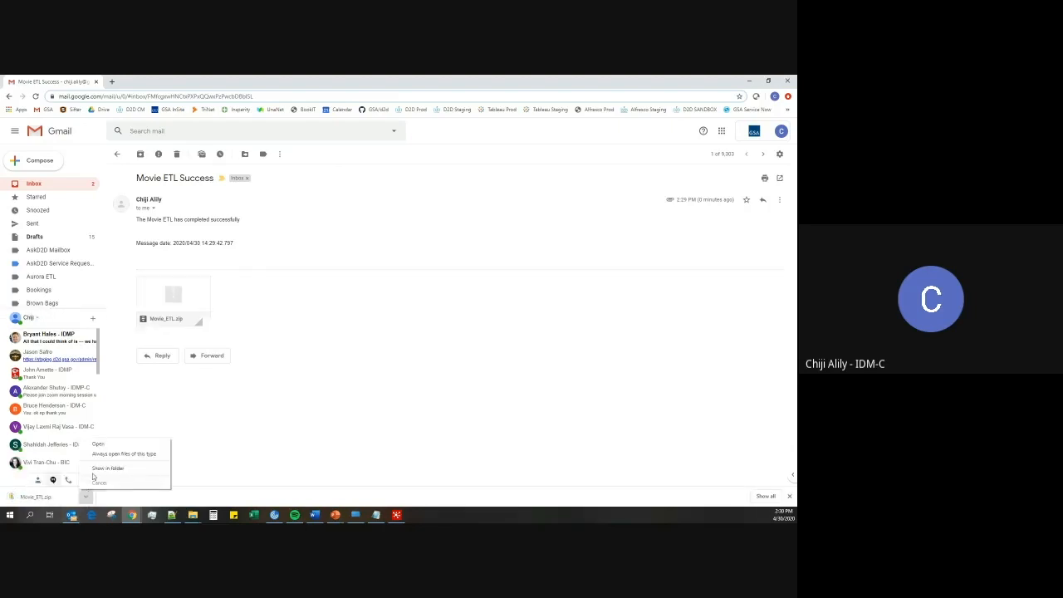
pyautogui.click(94, 477)
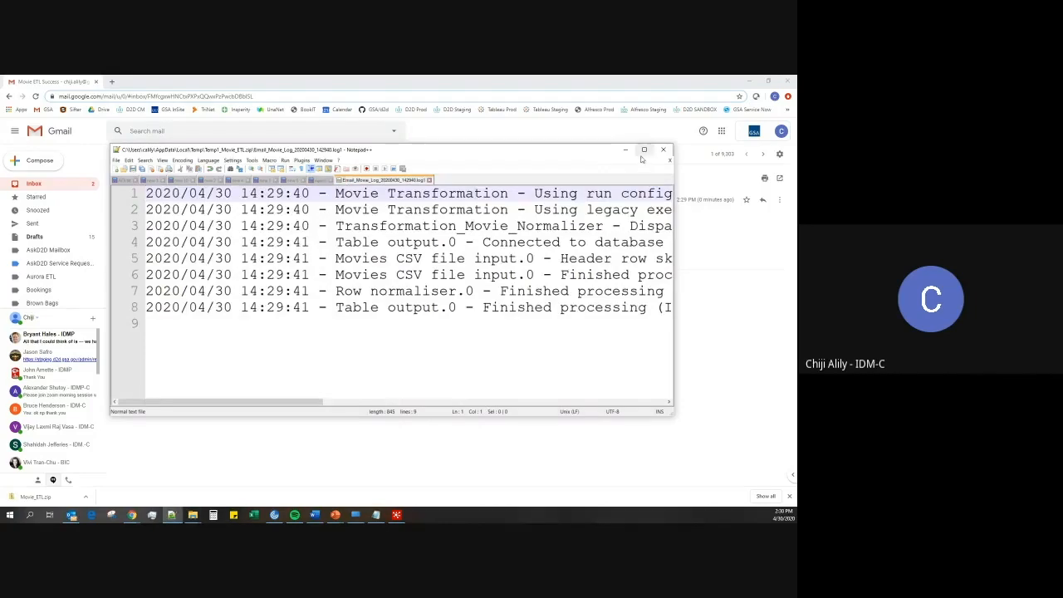
pyautogui.click(644, 151)
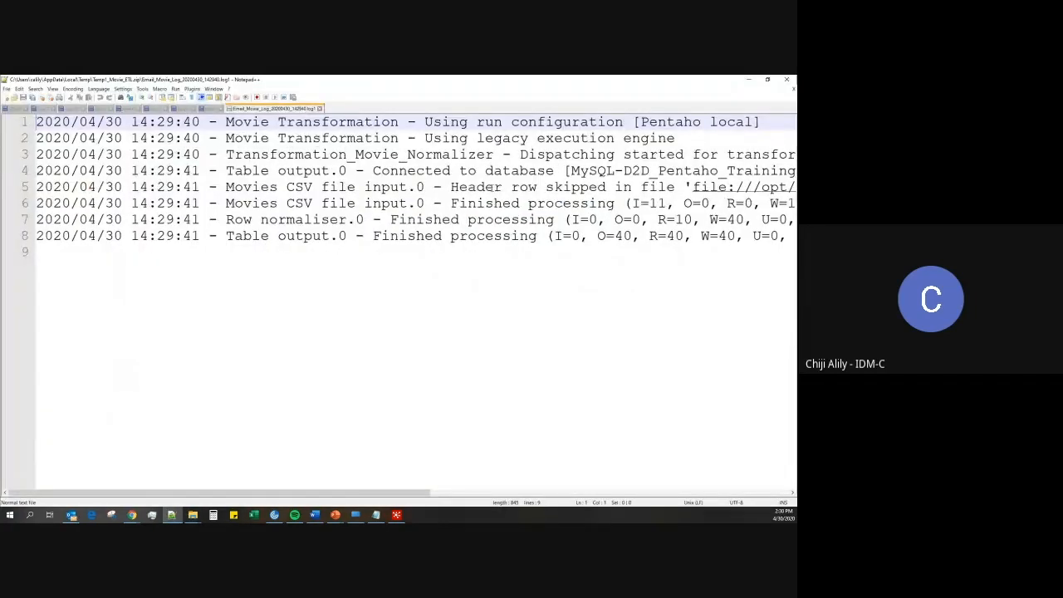
pyautogui.scroll(-5, 496, 187)
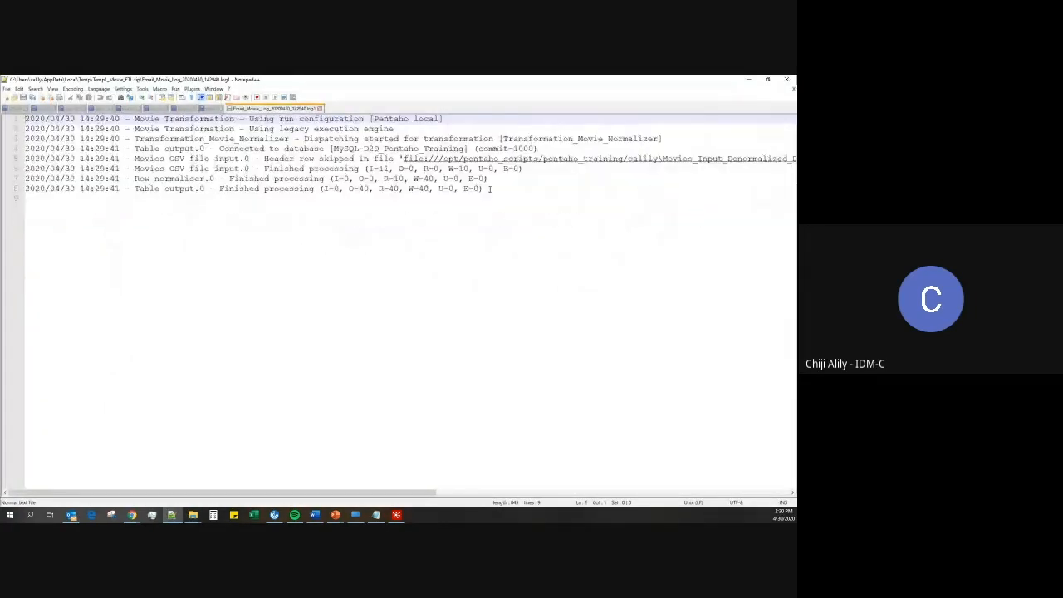
pyautogui.click(747, 80)
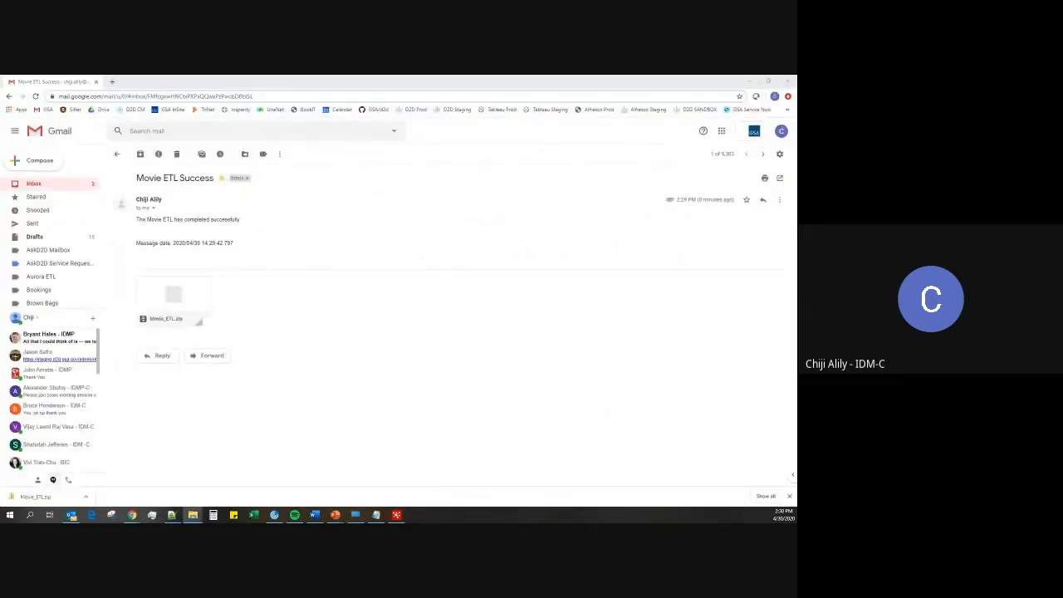
pyautogui.click(355, 516)
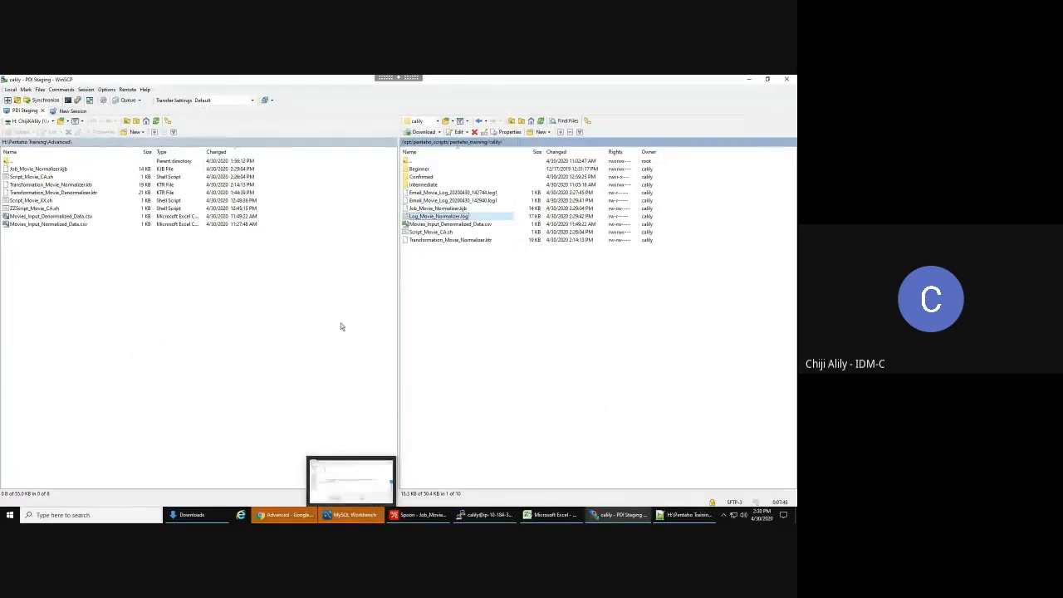
# - Rerun the Movies_CA SELECT query and scroll the results down to row 40
pyautogui.click(350, 516)
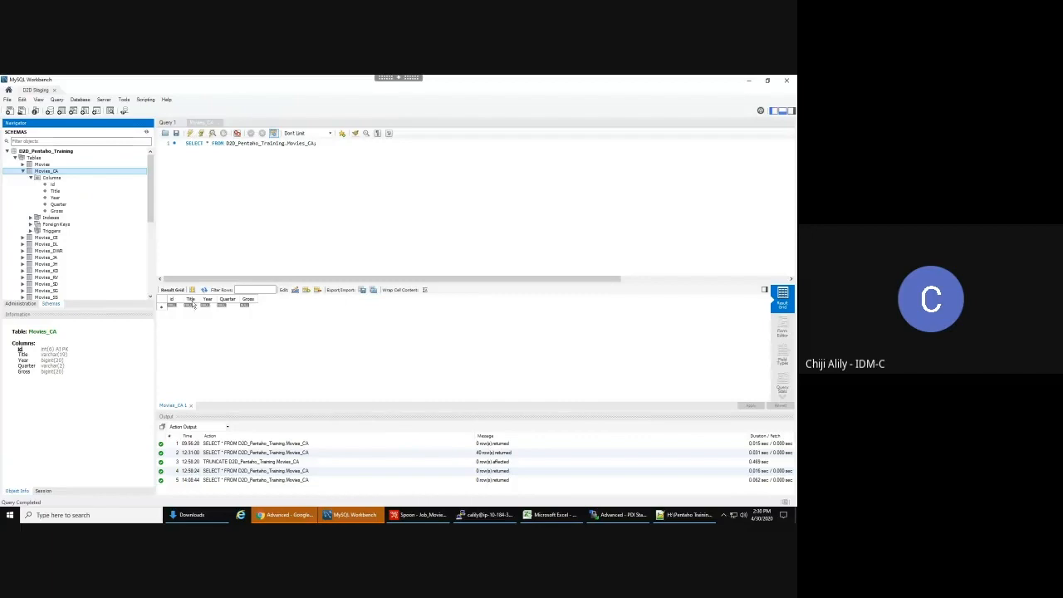
pyautogui.click(203, 166)
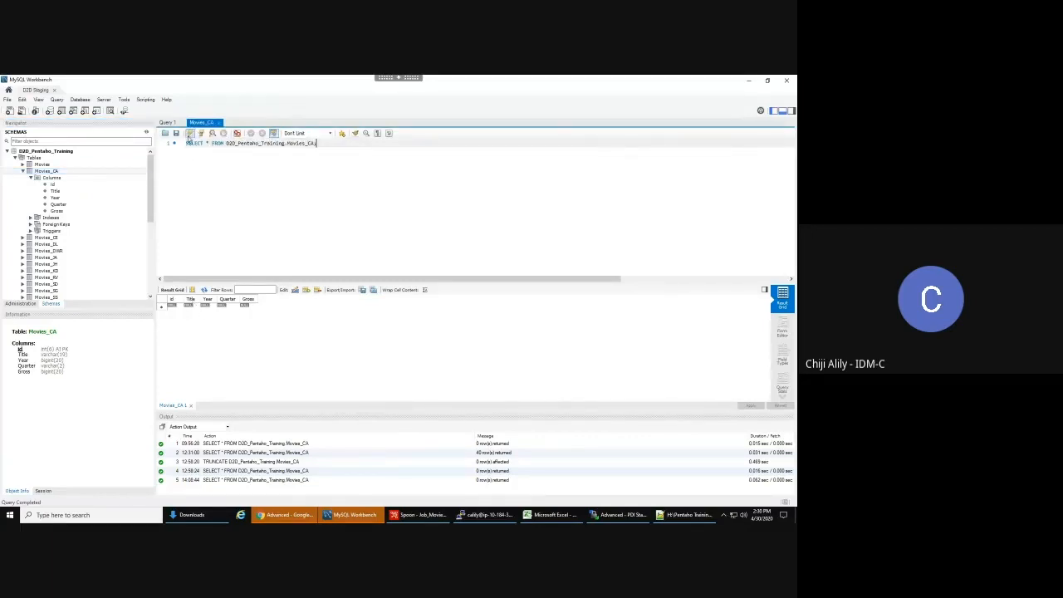
pyautogui.click(190, 134)
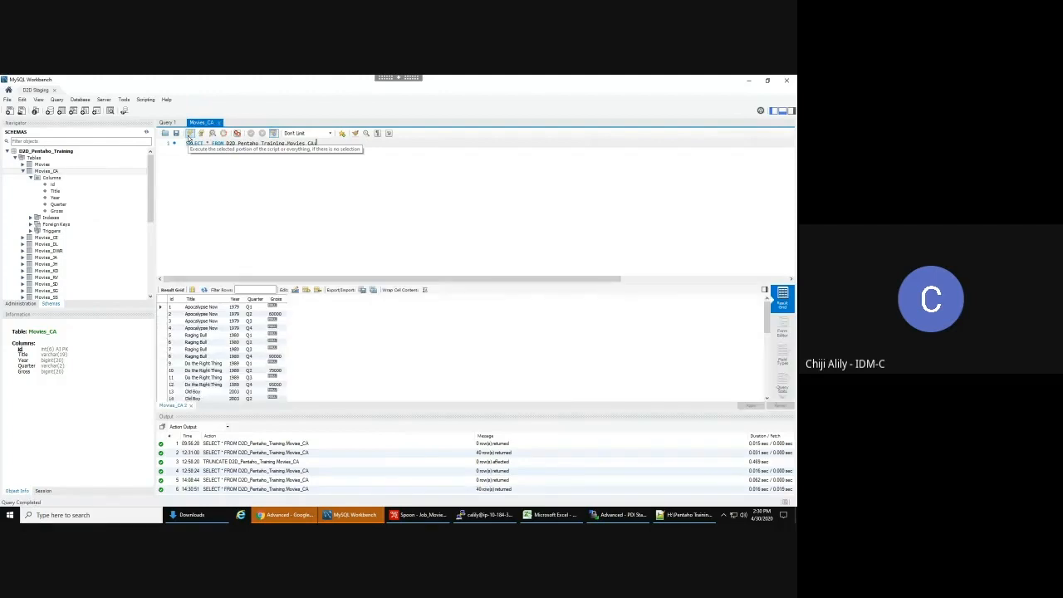
pyautogui.click(201, 322)
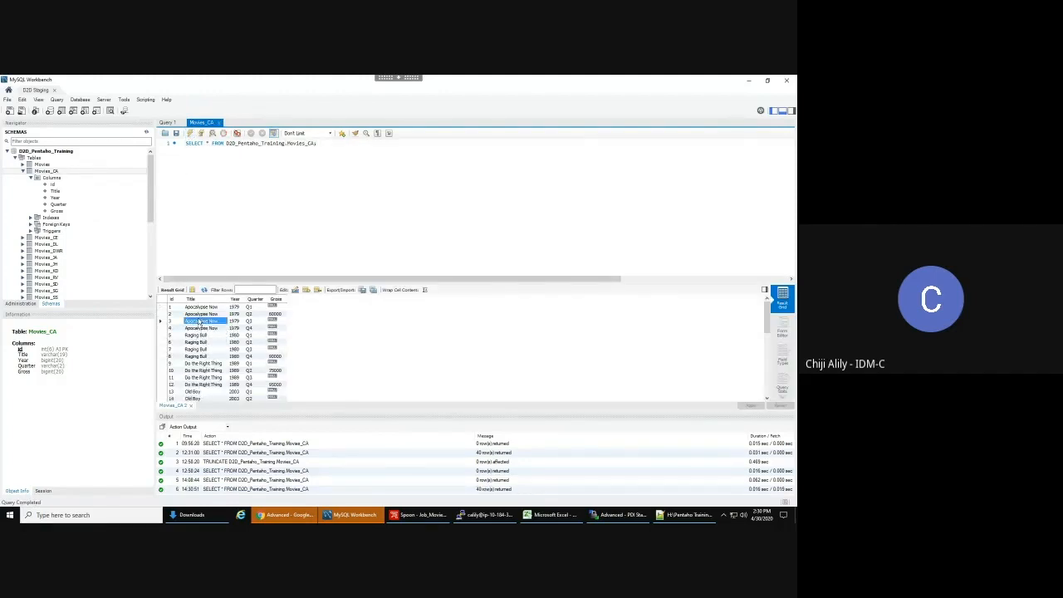
pyautogui.scroll(-1, 204, 329)
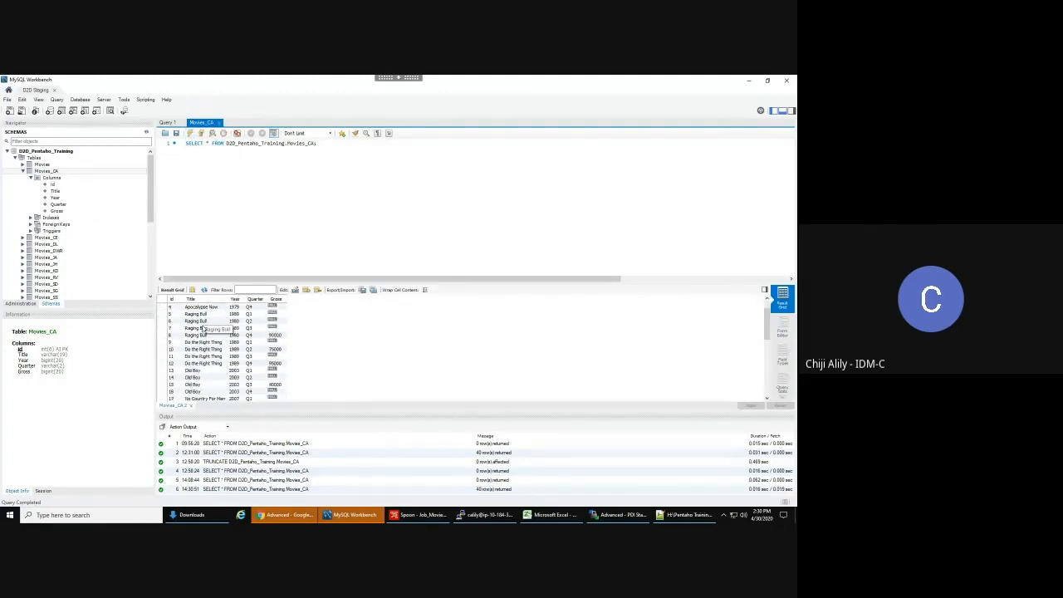
pyautogui.scroll(-8, 202, 329)
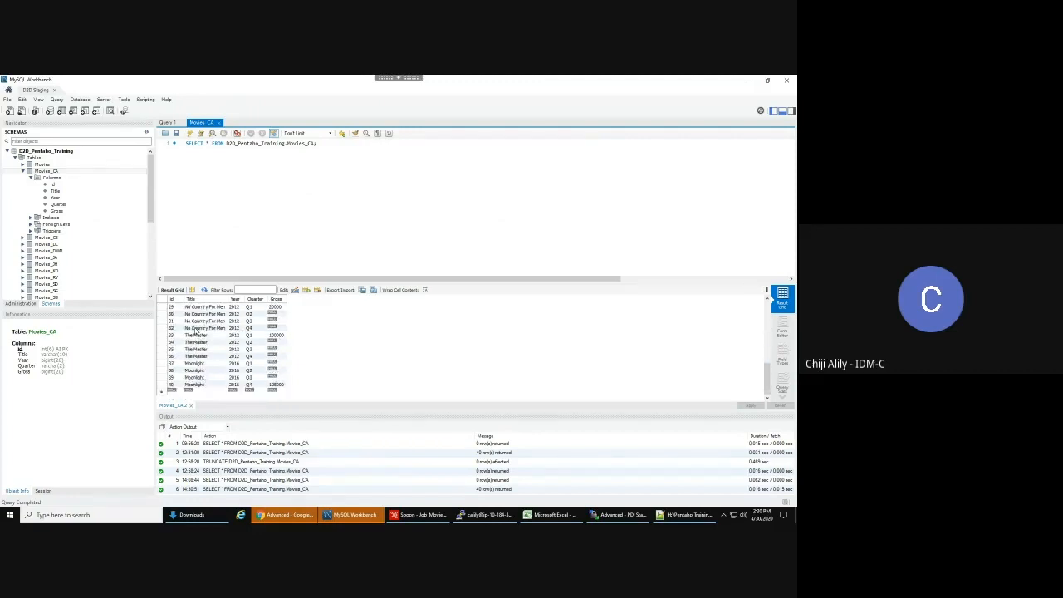
pyautogui.click(555, 515)
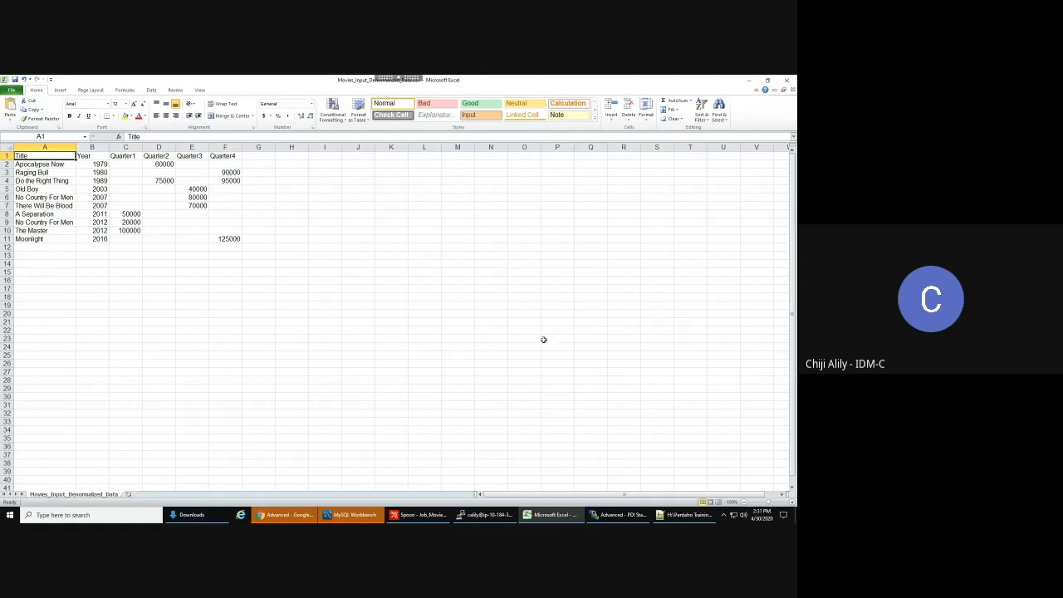
# - Check the Transformation_Movie_Normalizer transformation in Spoon that loads Movies_CA
pyautogui.click(426, 516)
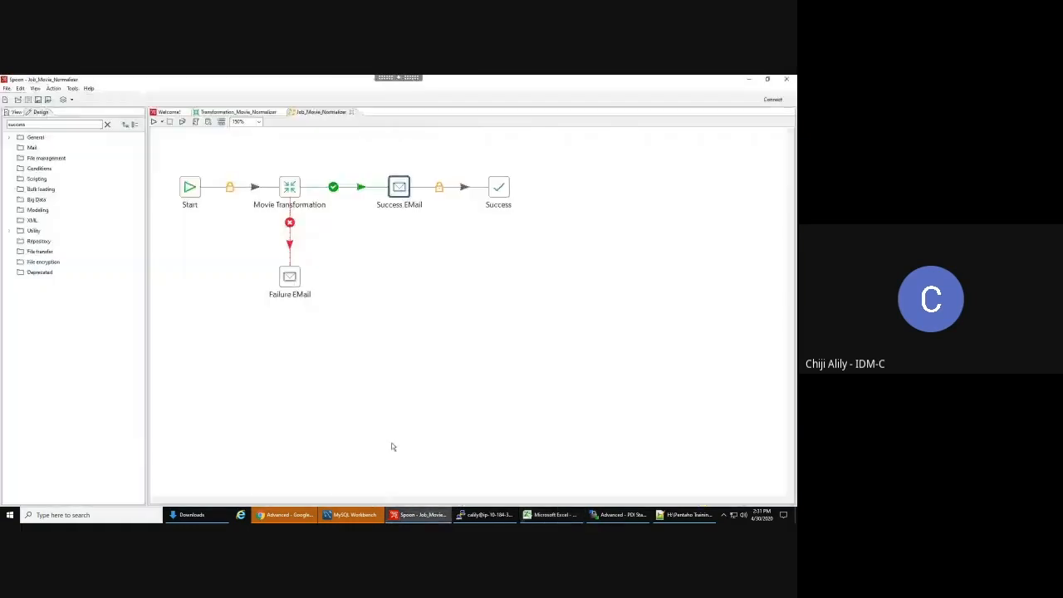
pyautogui.click(248, 112)
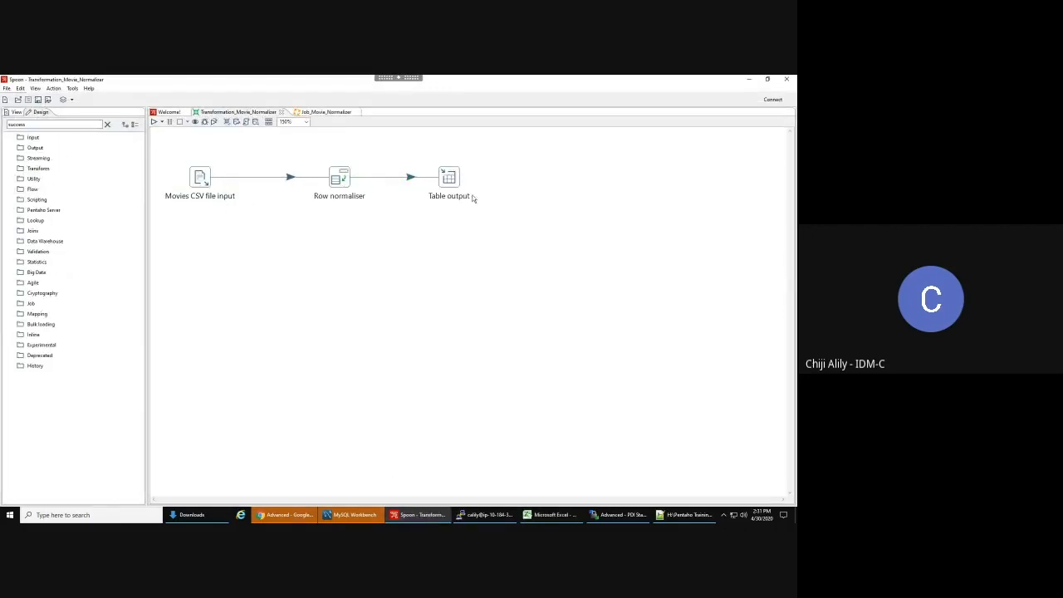
pyautogui.moveTo(449, 179)
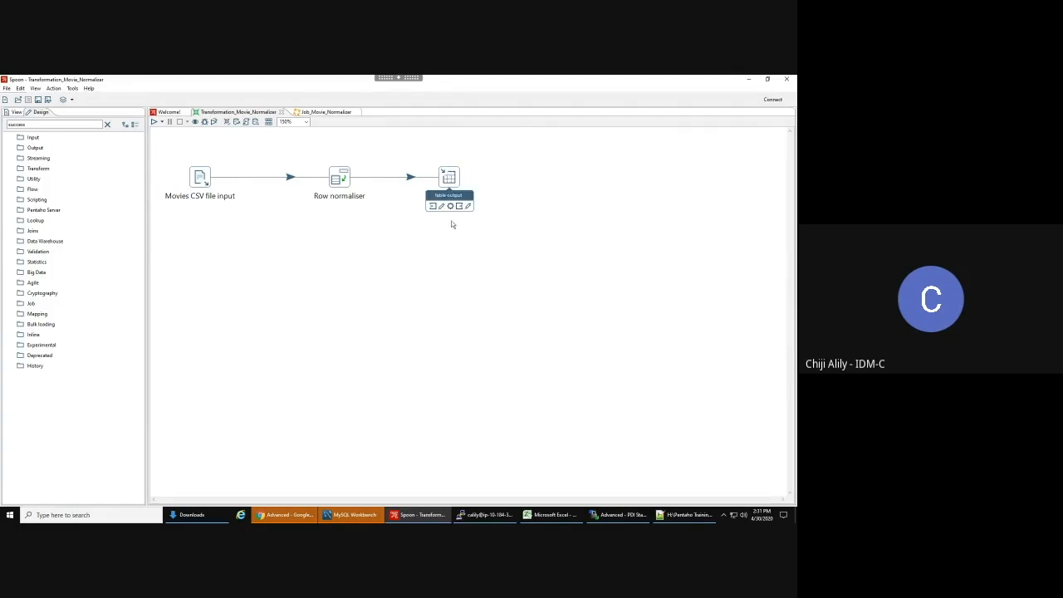
pyautogui.click(354, 517)
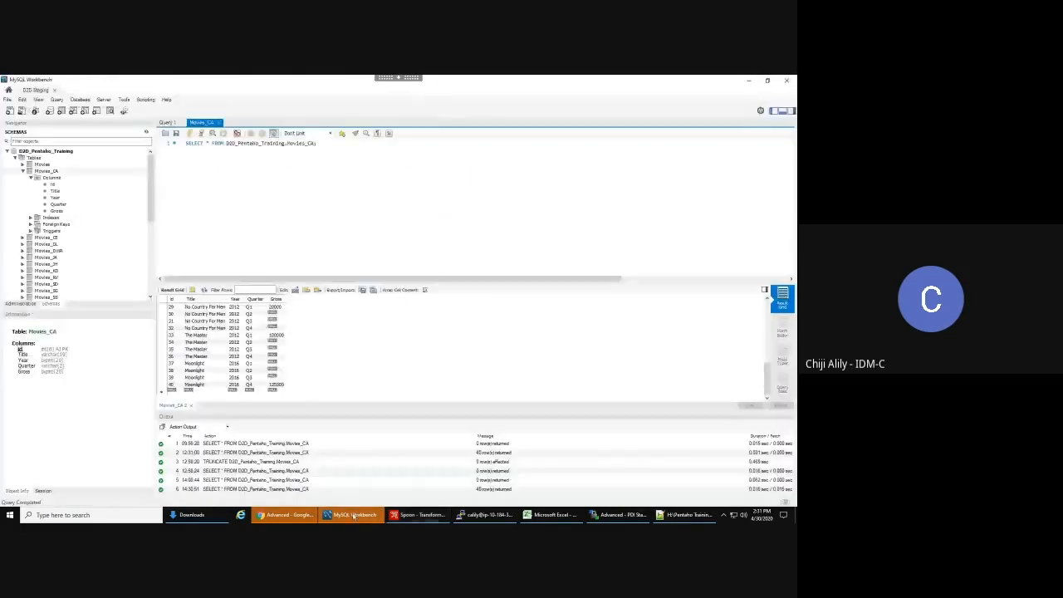
# - Enlarge the Workbench results area and scroll through the Q1–Q4 Gross rows per film
pyautogui.moveTo(275, 283); pyautogui.dragTo(273, 158)
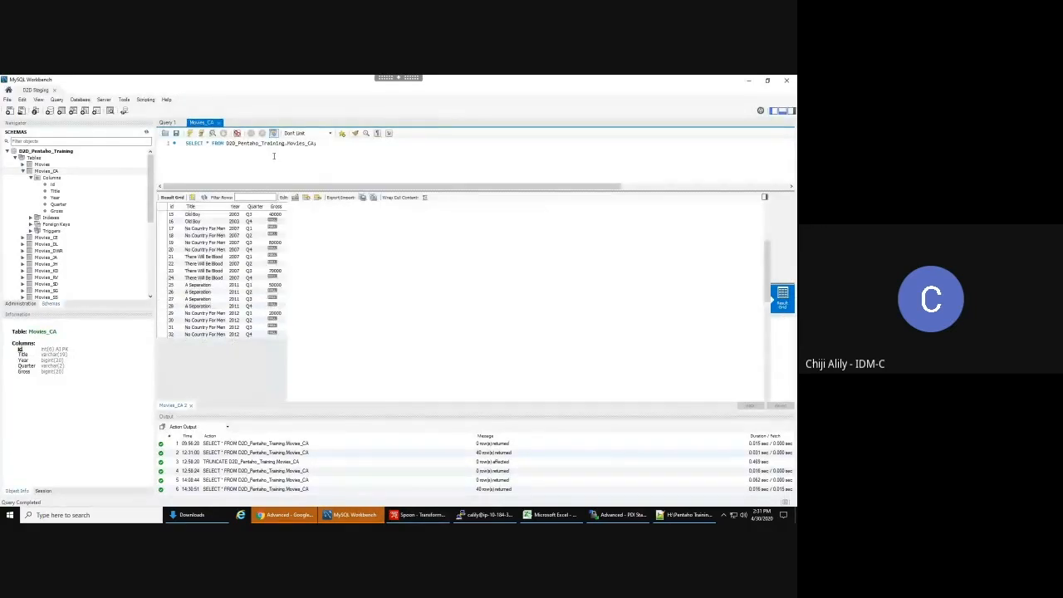
pyautogui.scroll(5, 209, 237)
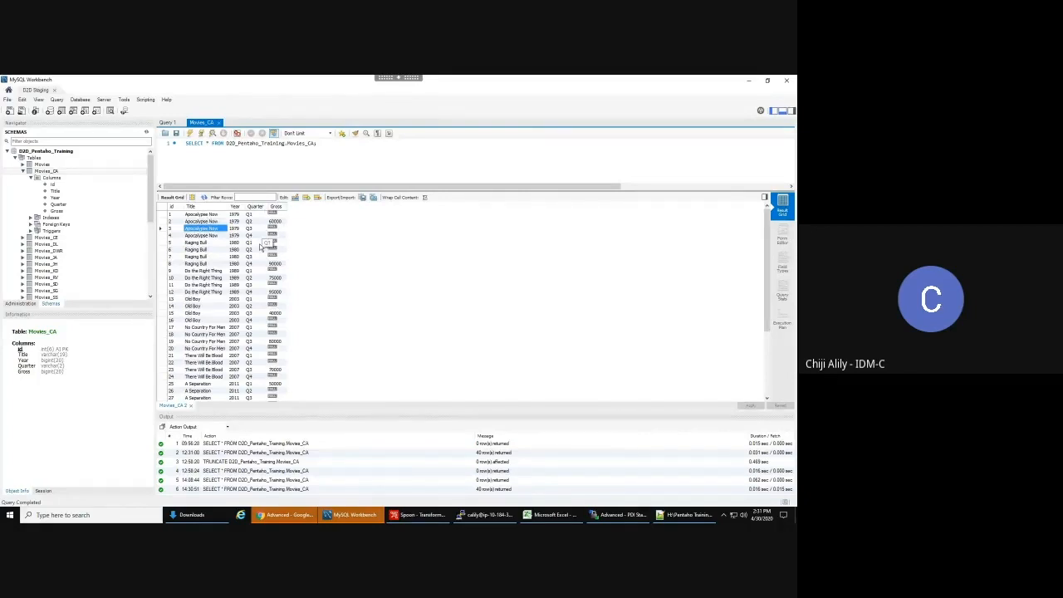
pyautogui.scroll(-2, 260, 247)
pyautogui.scroll(-2, 261, 246)
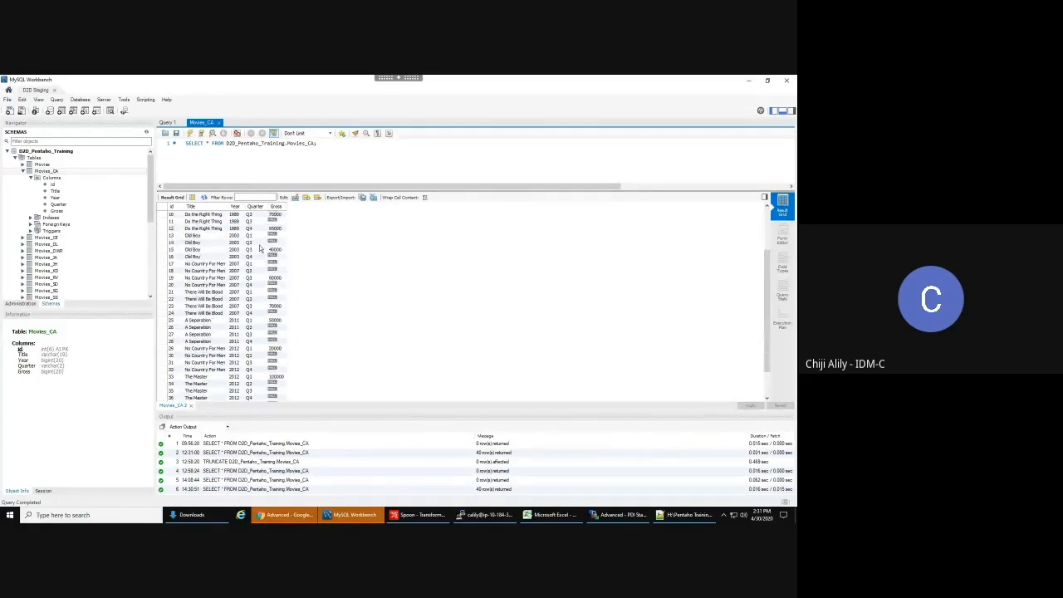
pyautogui.scroll(-1, 260, 247)
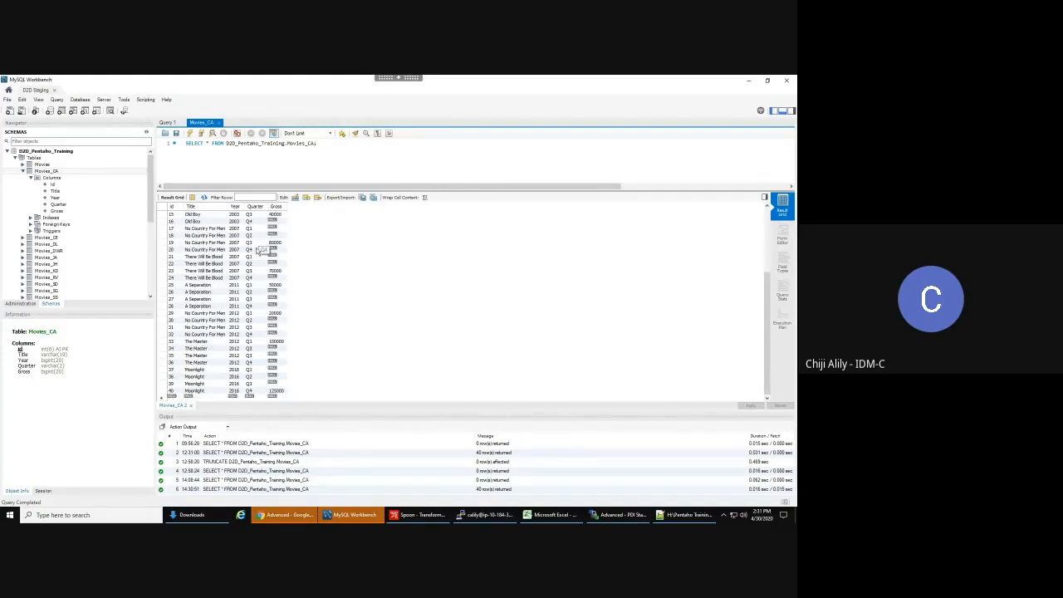
pyautogui.scroll(2, 210, 260)
pyautogui.scroll(3, 210, 260)
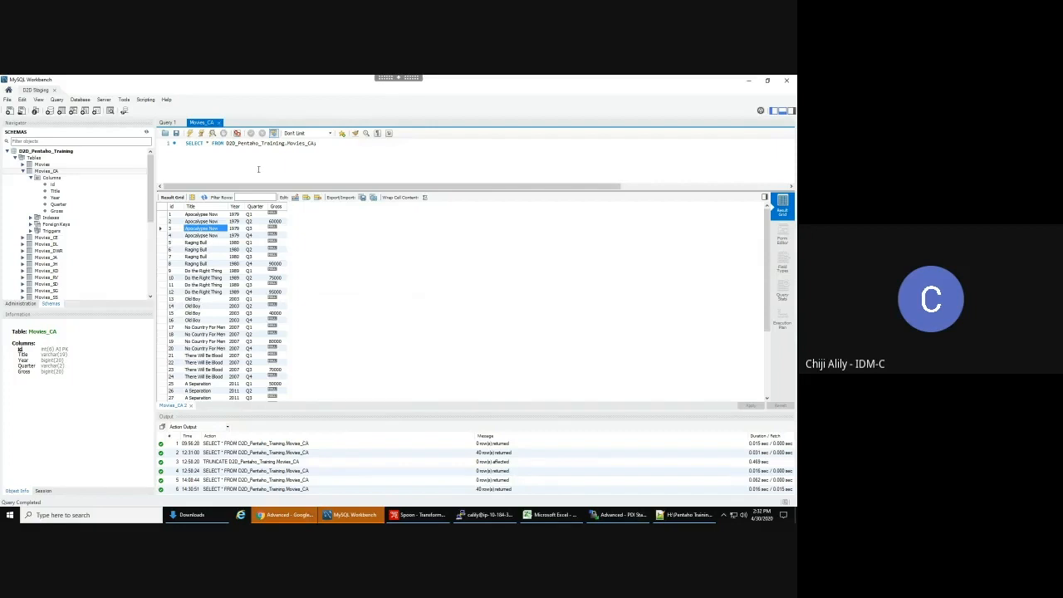
# - Clear the 'success' step search filter and browse the Output and Input step categories
pyautogui.click(418, 515)
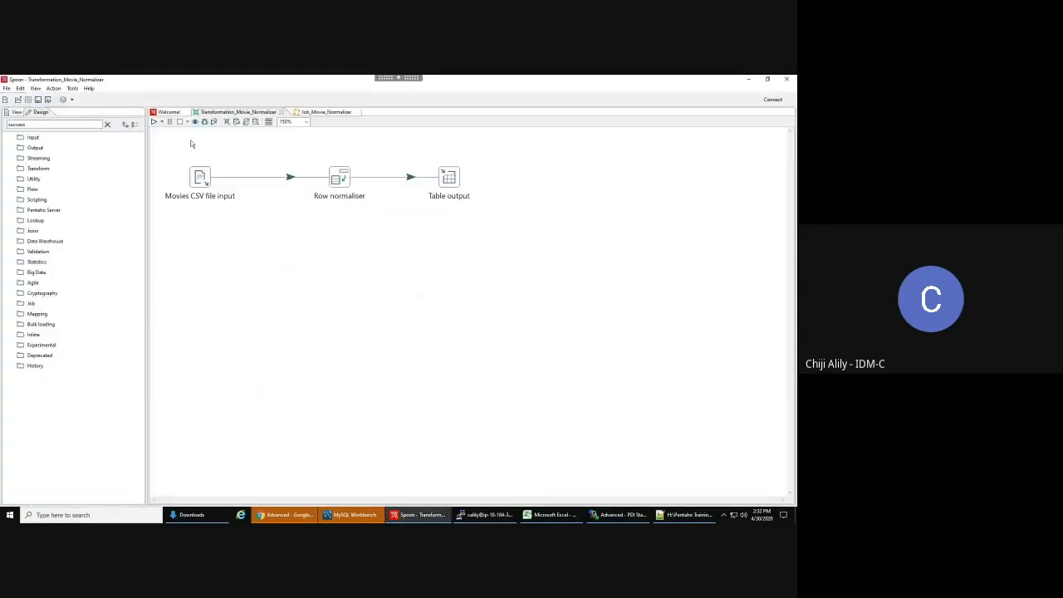
pyautogui.click(35, 147)
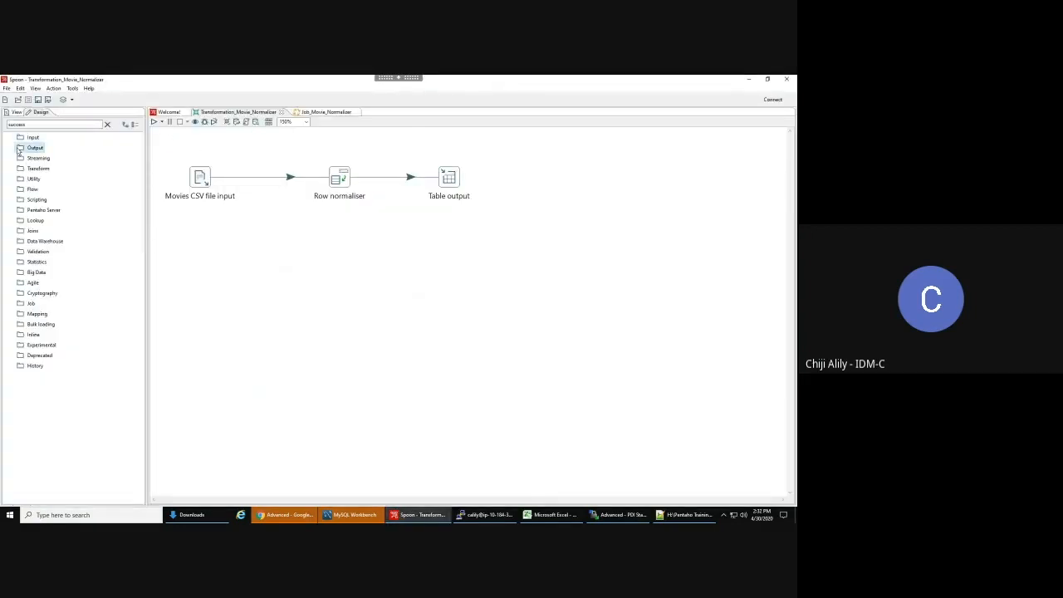
pyautogui.click(107, 124)
pyautogui.click(10, 148)
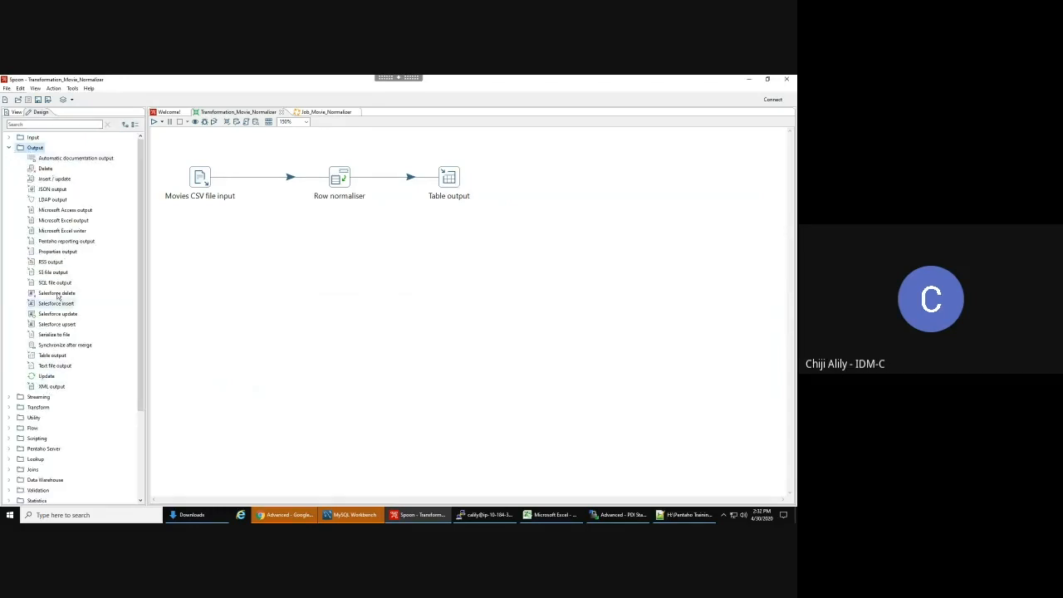
pyautogui.click(9, 138)
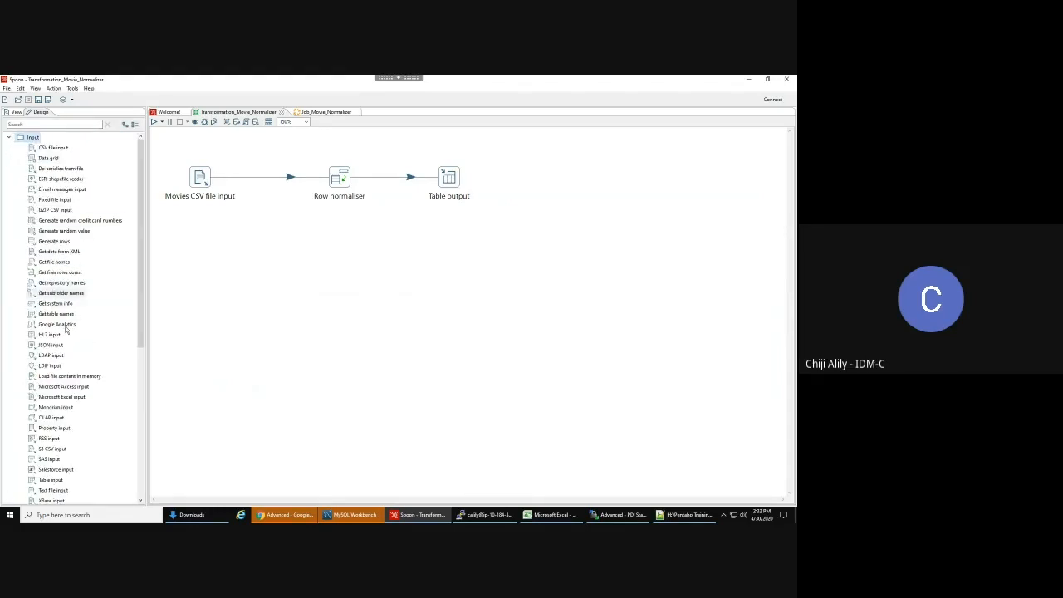
pyautogui.scroll(-8, 66, 329)
pyautogui.scroll(8, 50, 249)
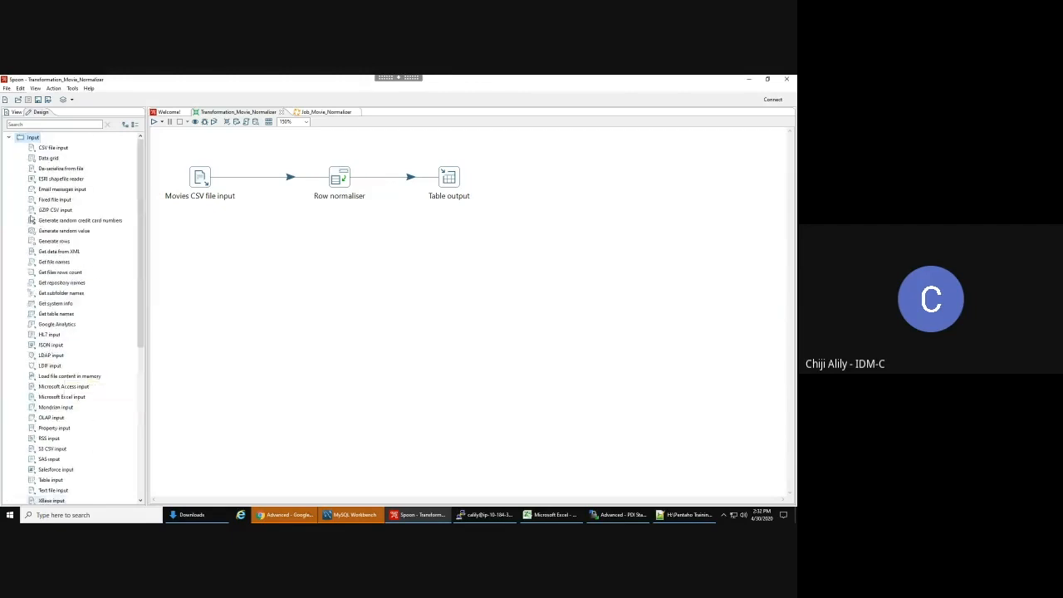
pyautogui.click(9, 138)
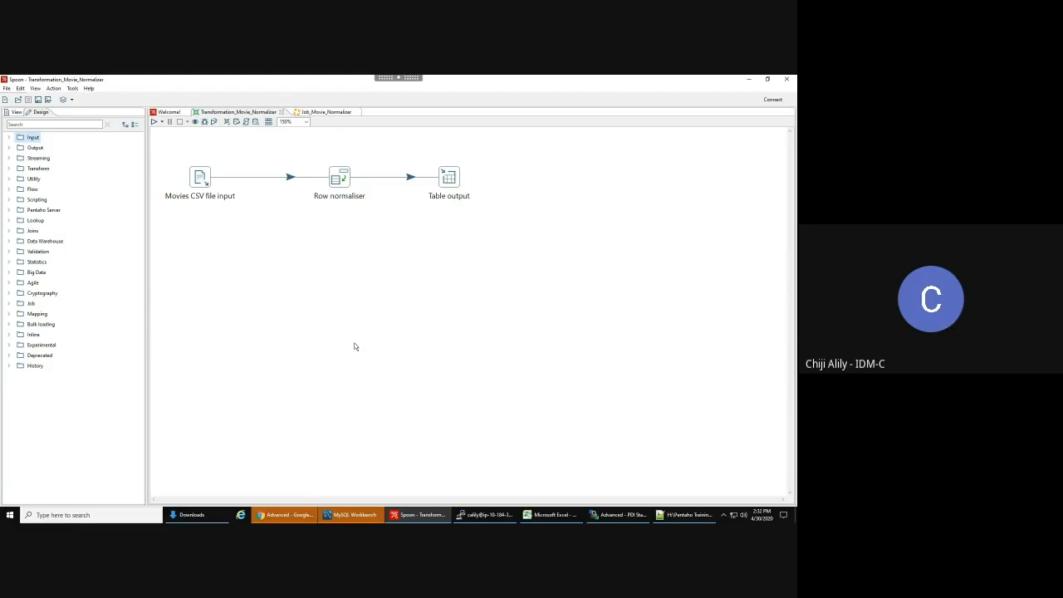
pyautogui.click(361, 518)
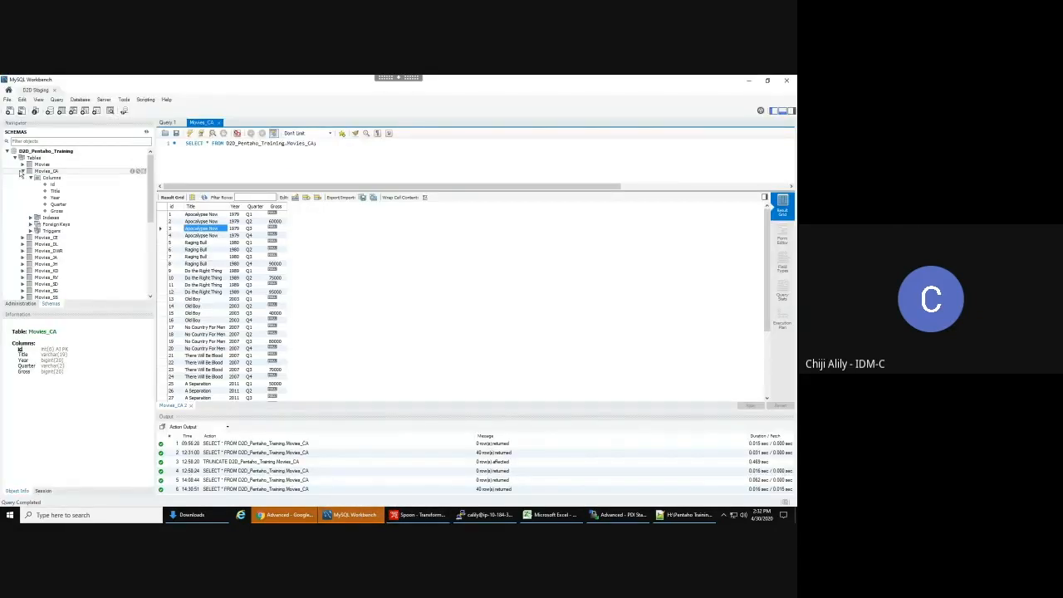